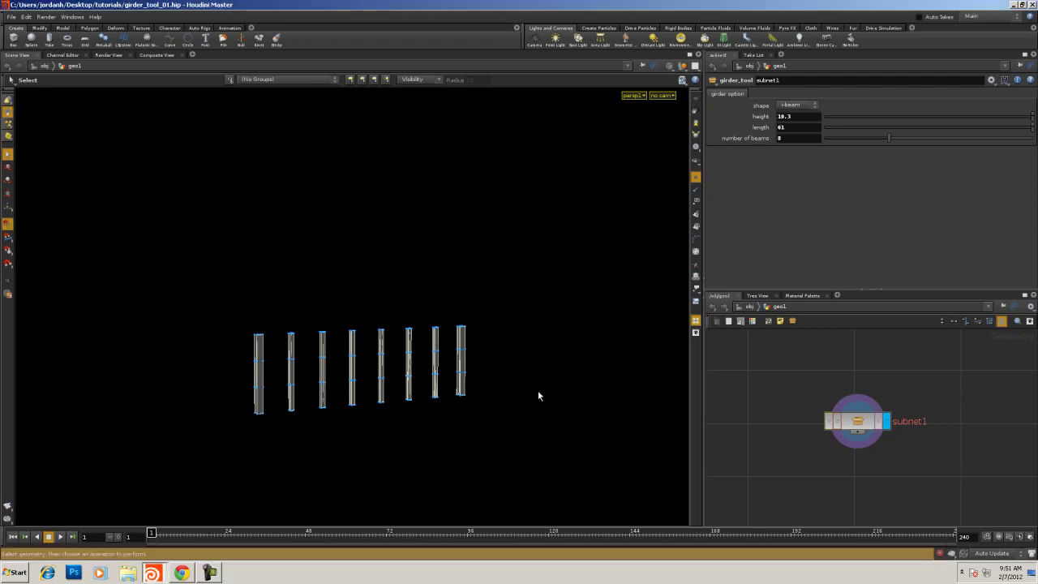
Rename the subnet1 node to girder_tool_v01
key(Escape)
drag(508, 331, 197, 248)
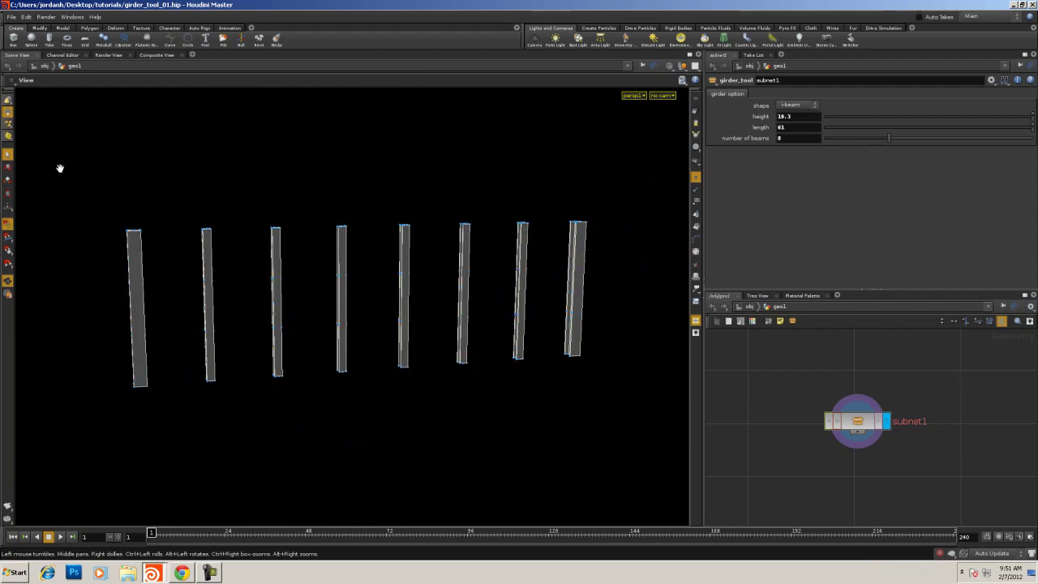
key(s)
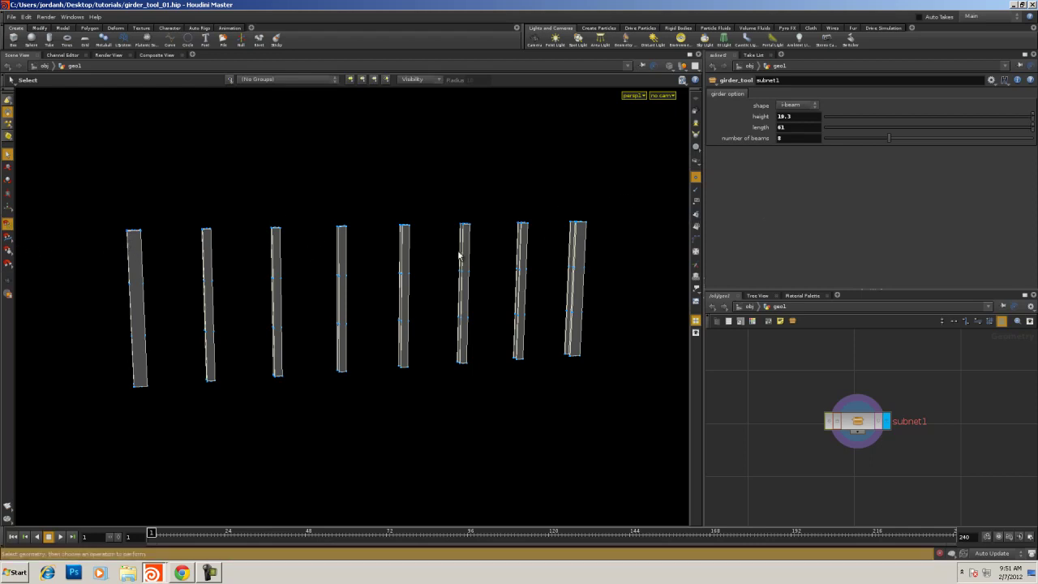
double_click(905, 422)
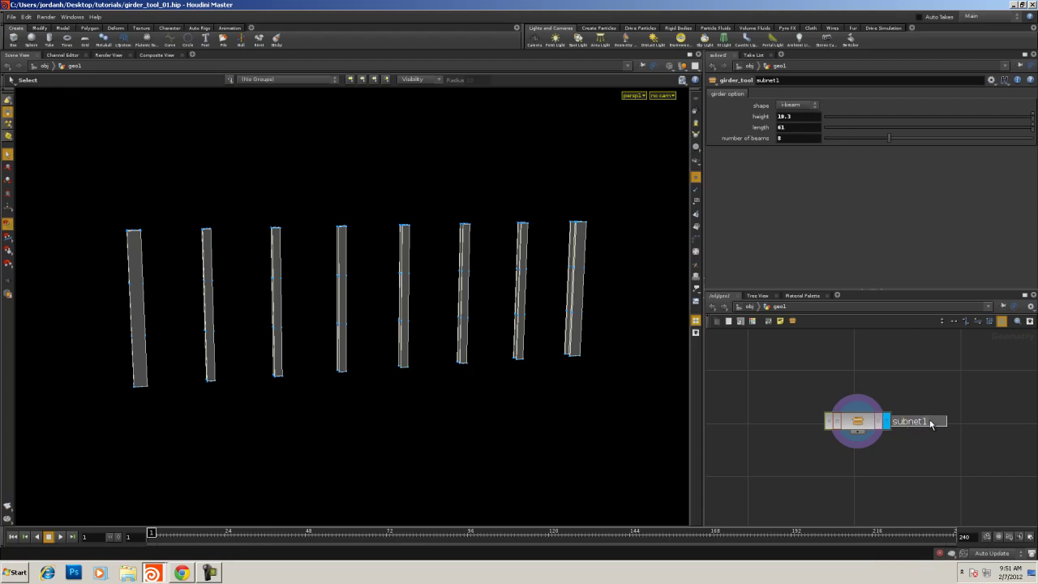
drag(930, 423, 884, 410)
text(g)
text(irder_tool_v01)
key(Return)
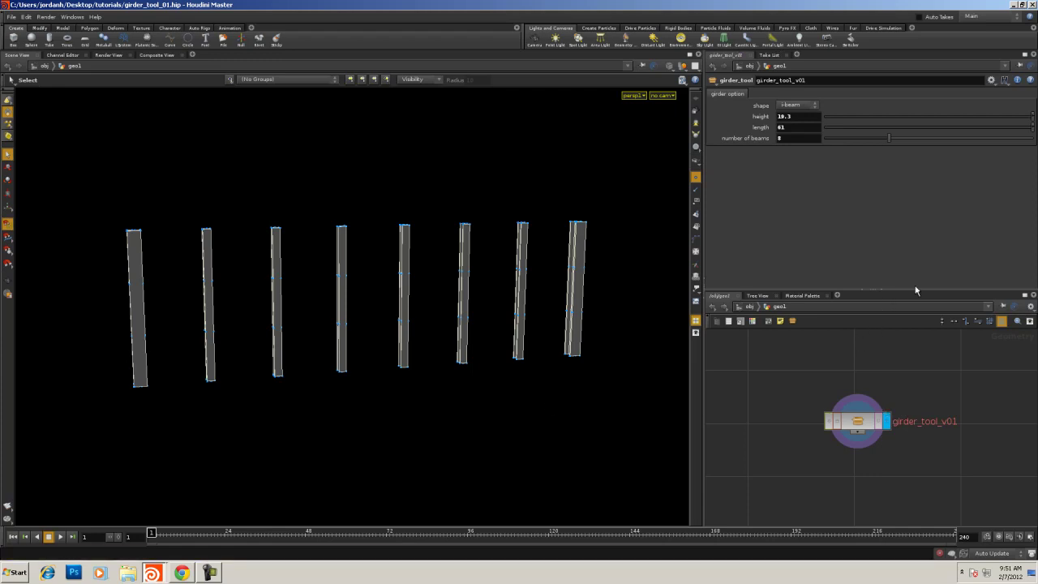
Open the girder_tool_v01 network and display the xform2 node, framing its profile in the viewport
double_click(861, 421)
middle_drag(779, 385, 791, 500)
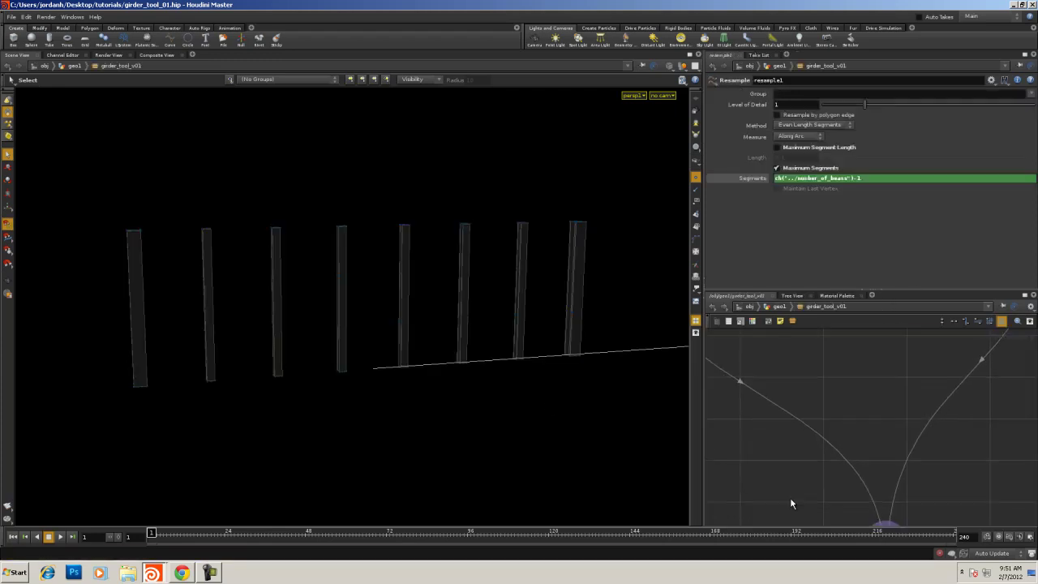
scroll(791, 503, down, 5)
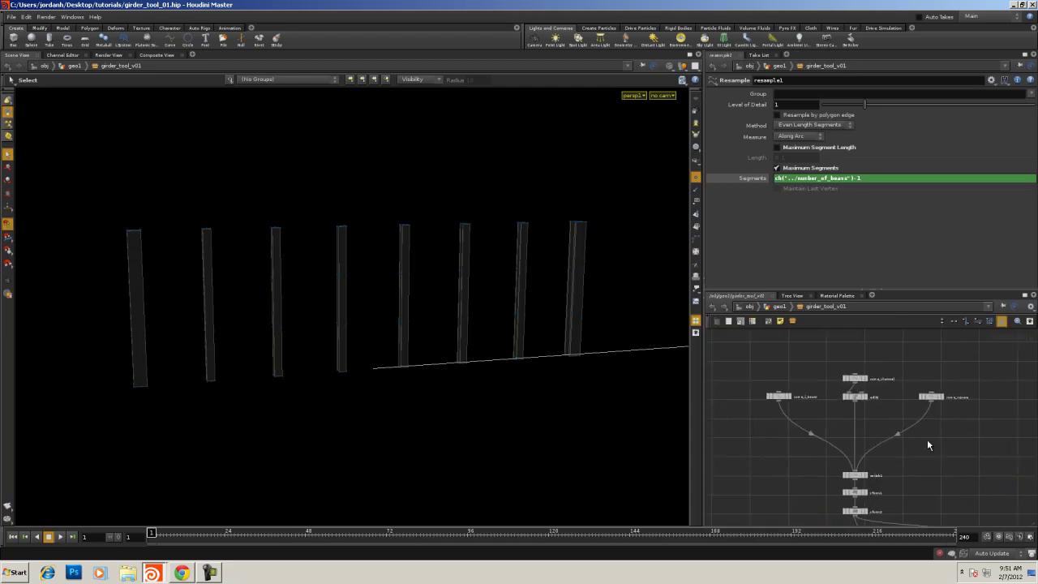
scroll(900, 454, up, 5)
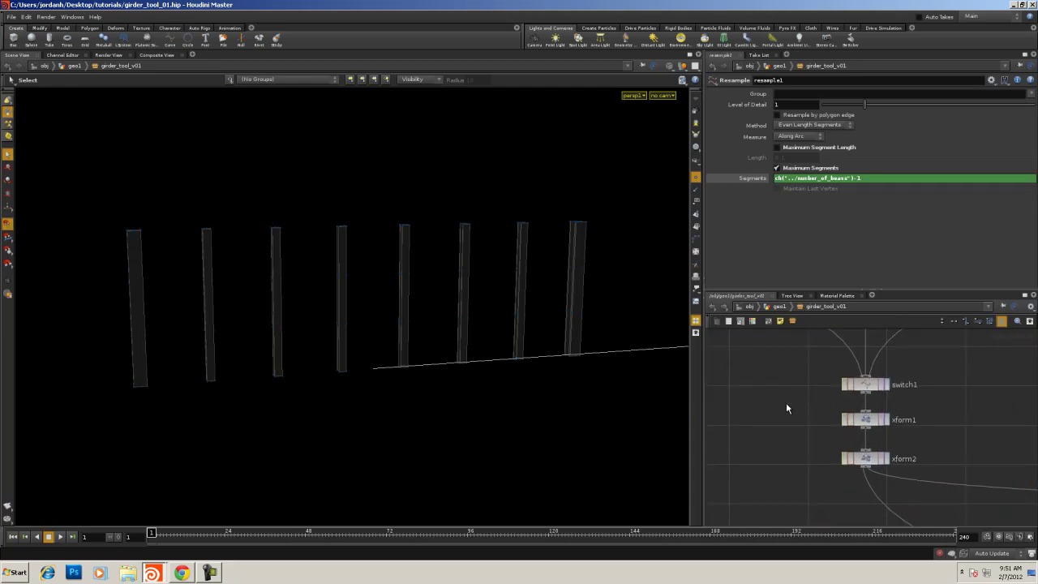
middle_drag(786, 407, 776, 345)
middle_drag(878, 461, 713, 317)
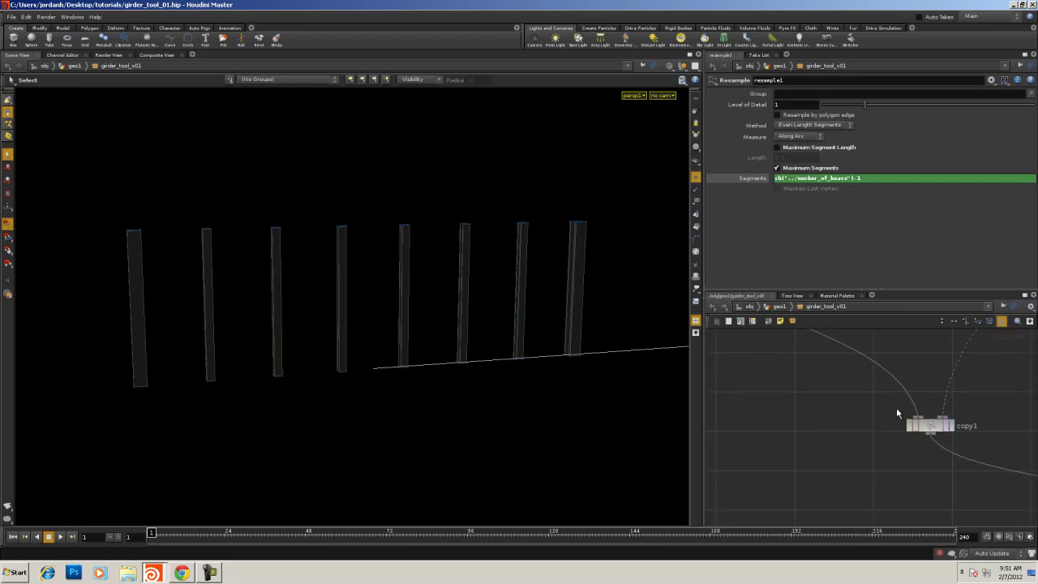
middle_drag(896, 408, 787, 358)
middle_drag(760, 405, 841, 491)
middle_drag(732, 390, 813, 477)
mouse_move(827, 354)
middle_down()
mouse_move(900, 500)
mouse_move(903, 449)
middle_up()
click(837, 444)
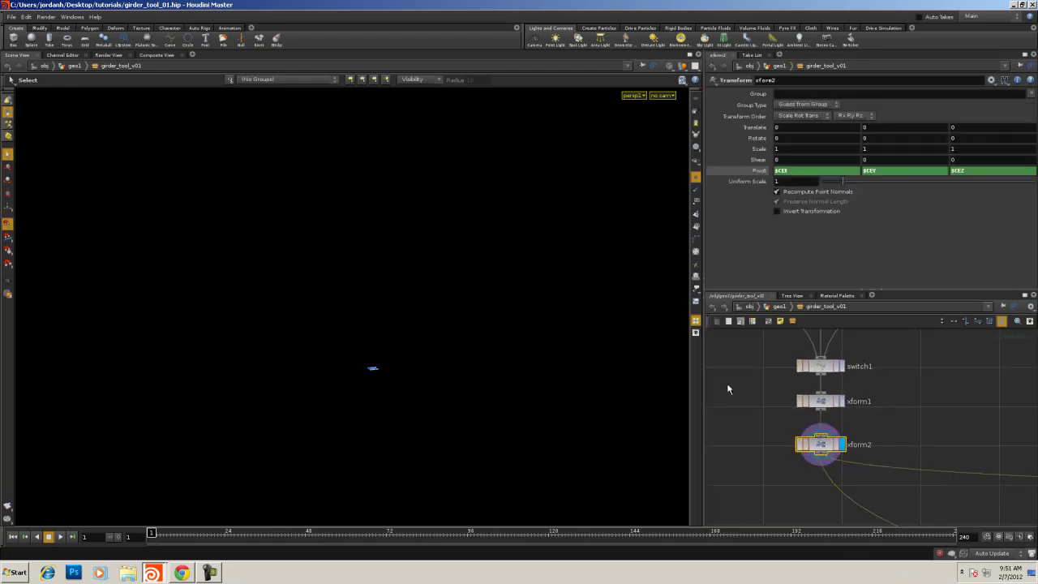
key(Escape)
mouse_move(459, 360)
mouse_down()
mouse_move(222, 320)
mouse_move(371, 371)
mouse_move(417, 225)
mouse_move(446, 356)
mouse_move(477, 359)
mouse_up()
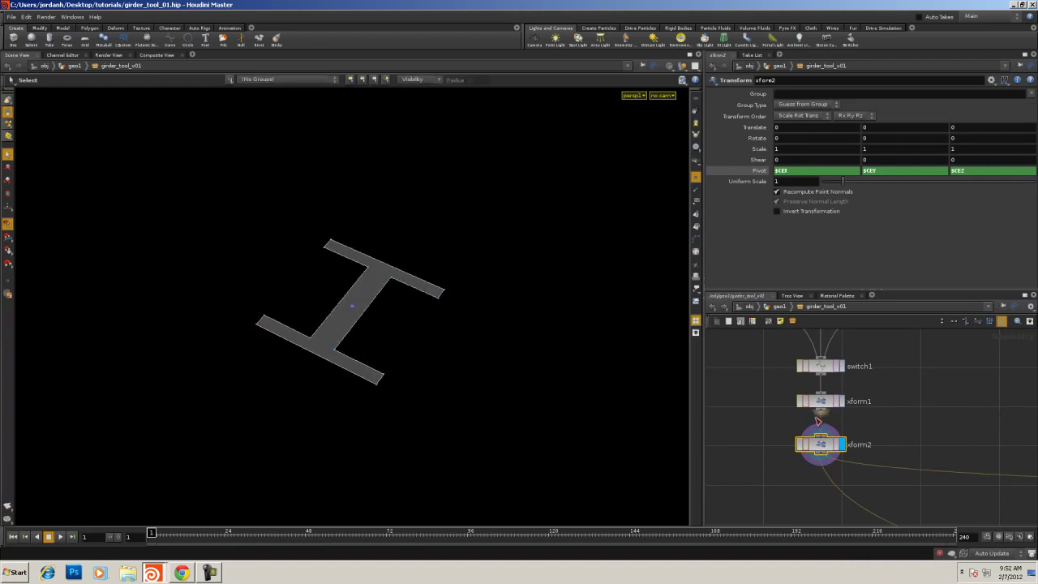
Add a UVProject node beside xform2
middle_drag(783, 410, 749, 341)
right_drag(933, 440, 892, 443)
scroll(897, 435, up, 4)
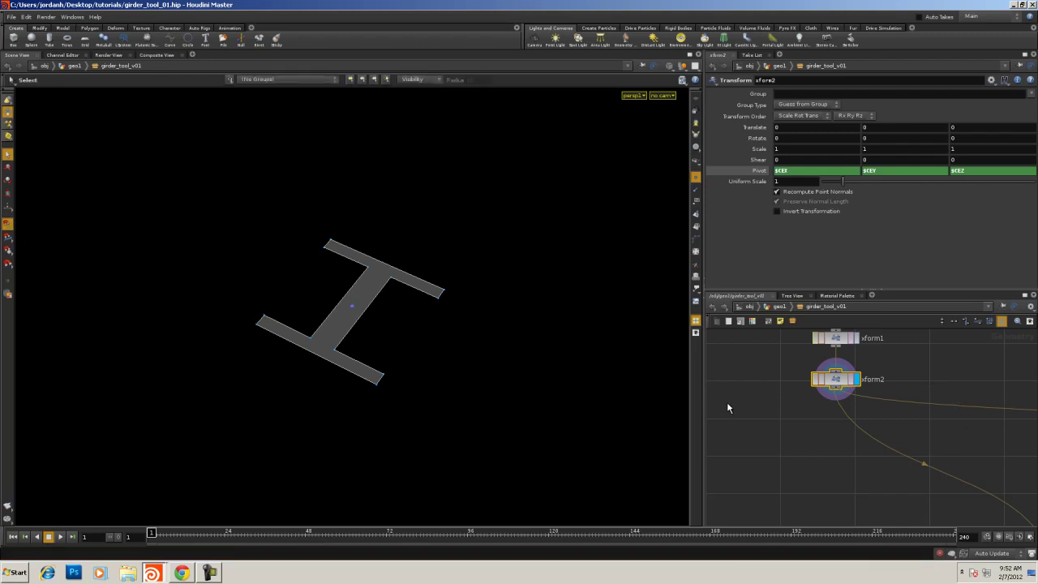
key(Tab)
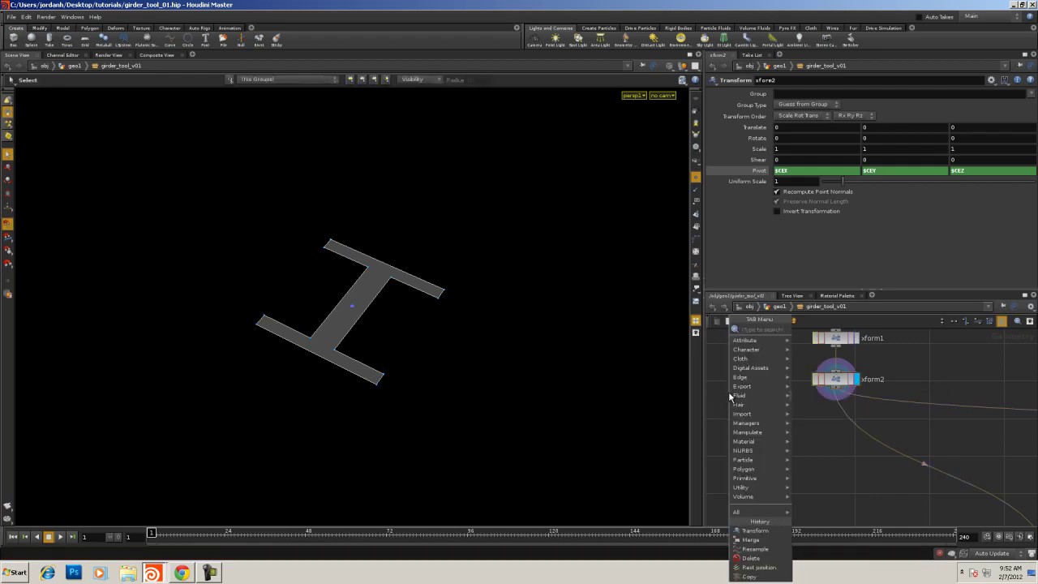
text(u)
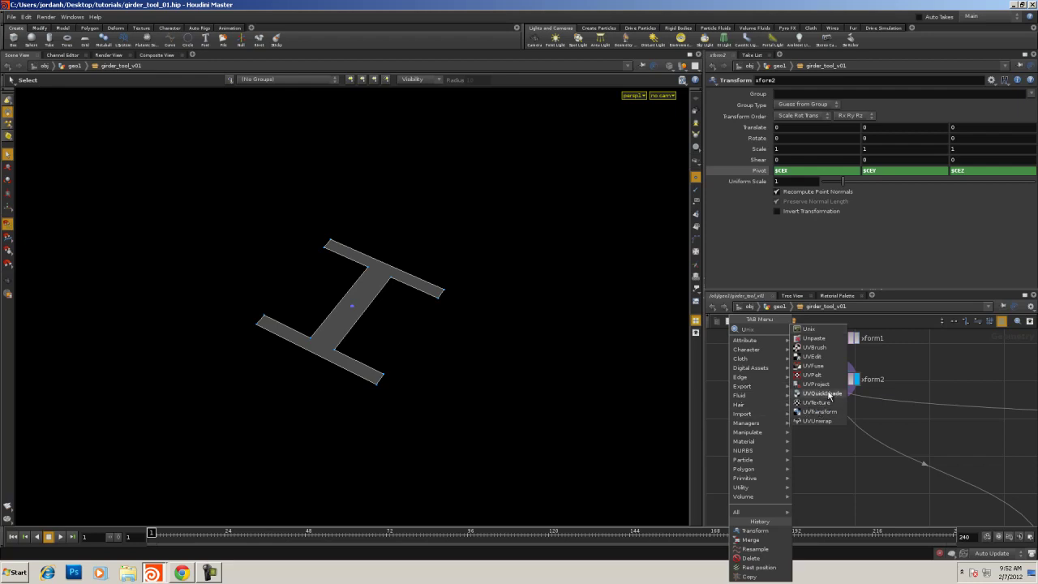
click(815, 384)
click(931, 378)
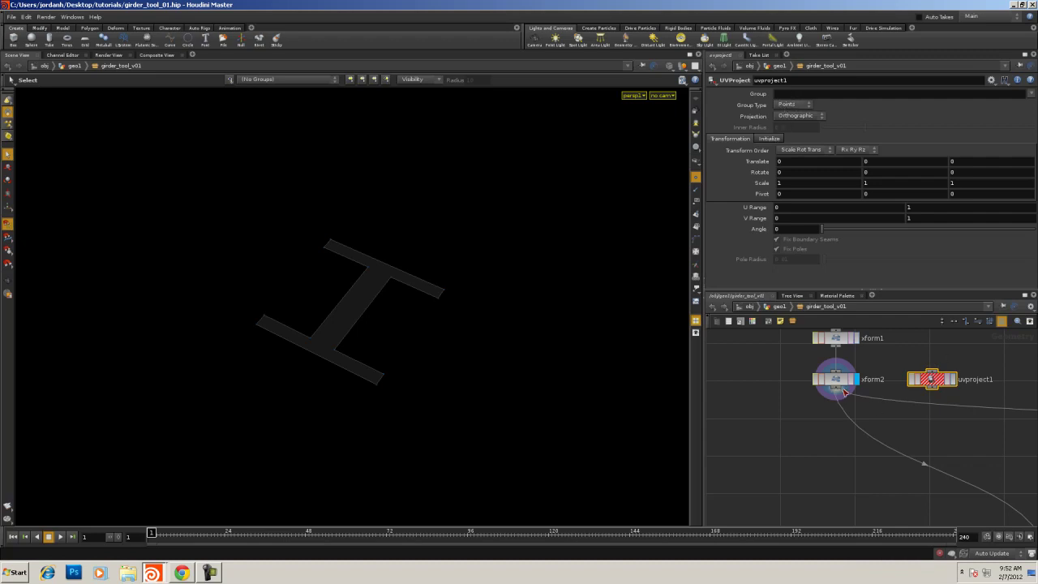
click(798, 108)
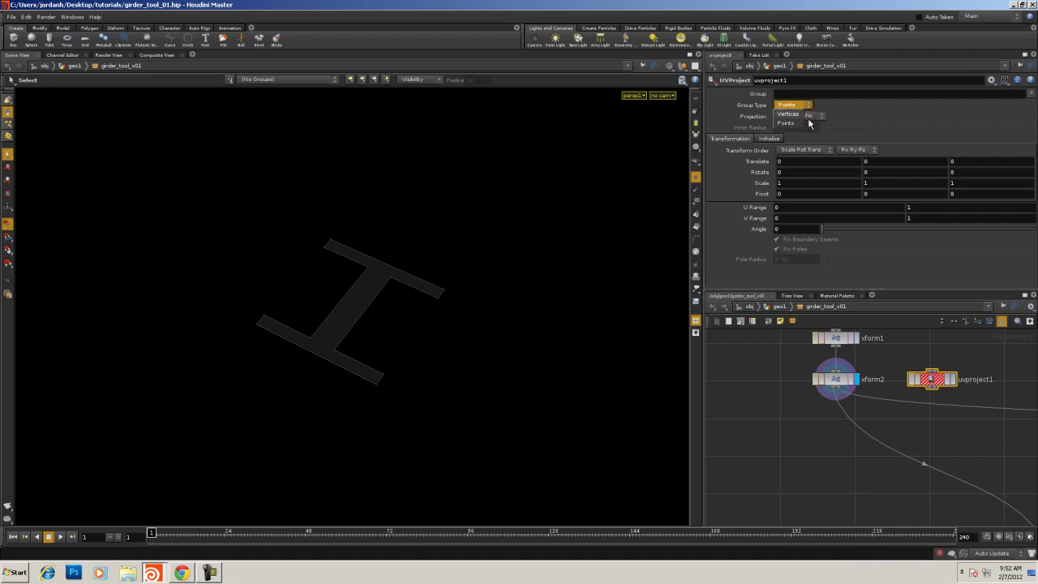
click(790, 115)
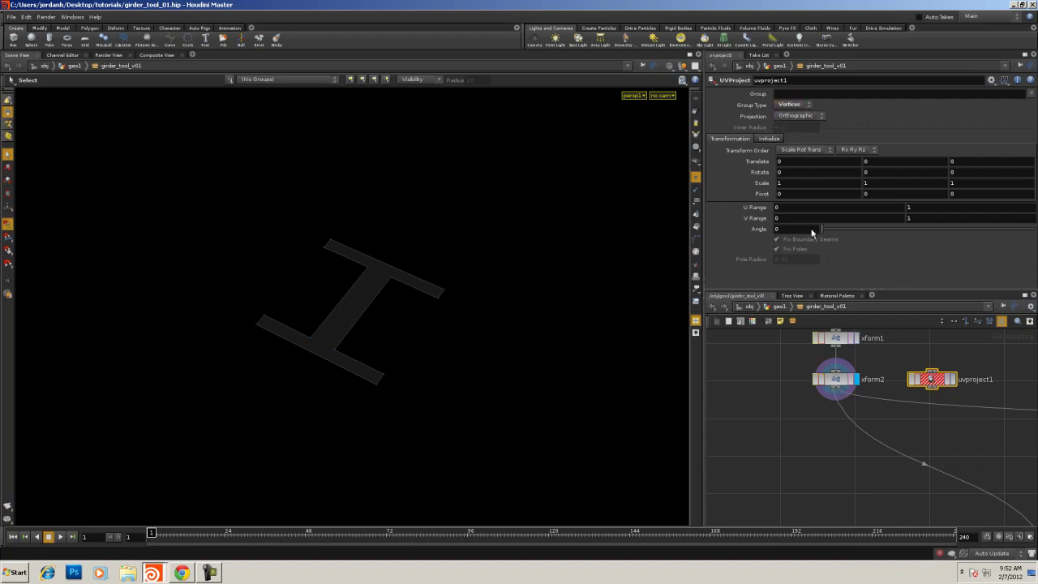
click(792, 106)
click(790, 123)
click(790, 106)
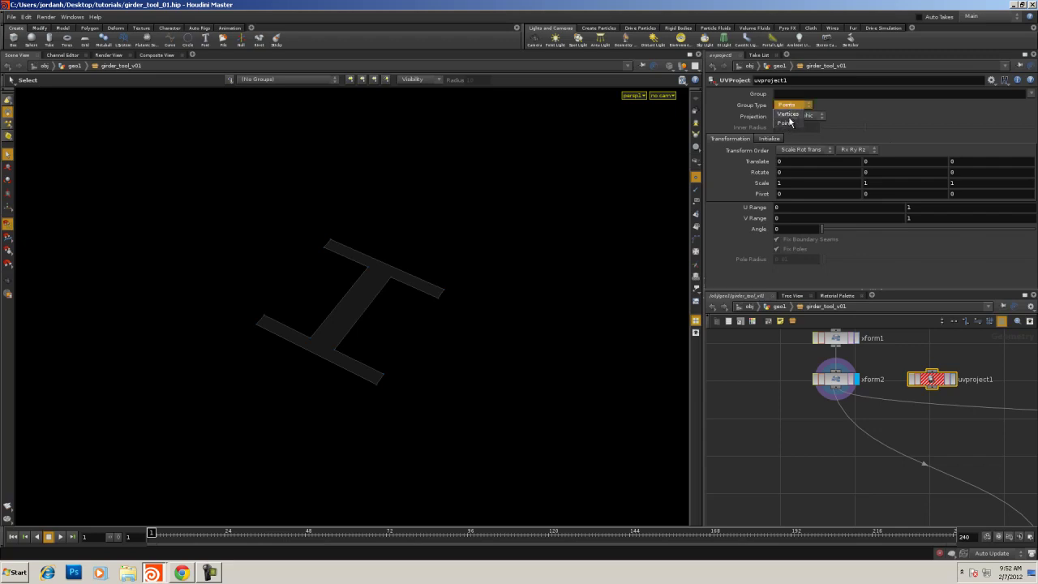
click(788, 123)
click(787, 106)
click(787, 121)
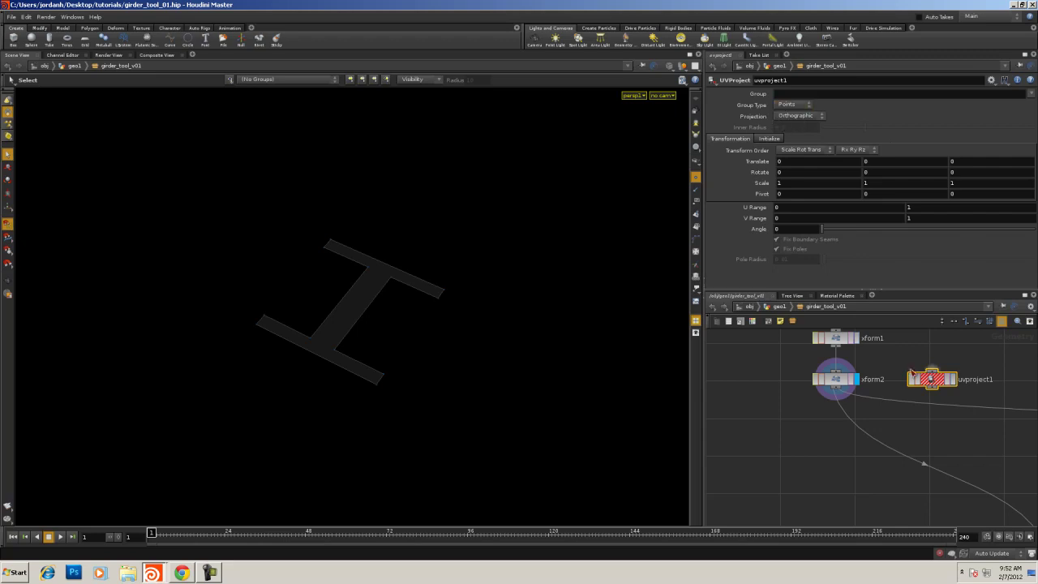
Connect xform2's output to uvproject1 and display the projected result in the UV view
click(835, 388)
click(932, 371)
click(953, 380)
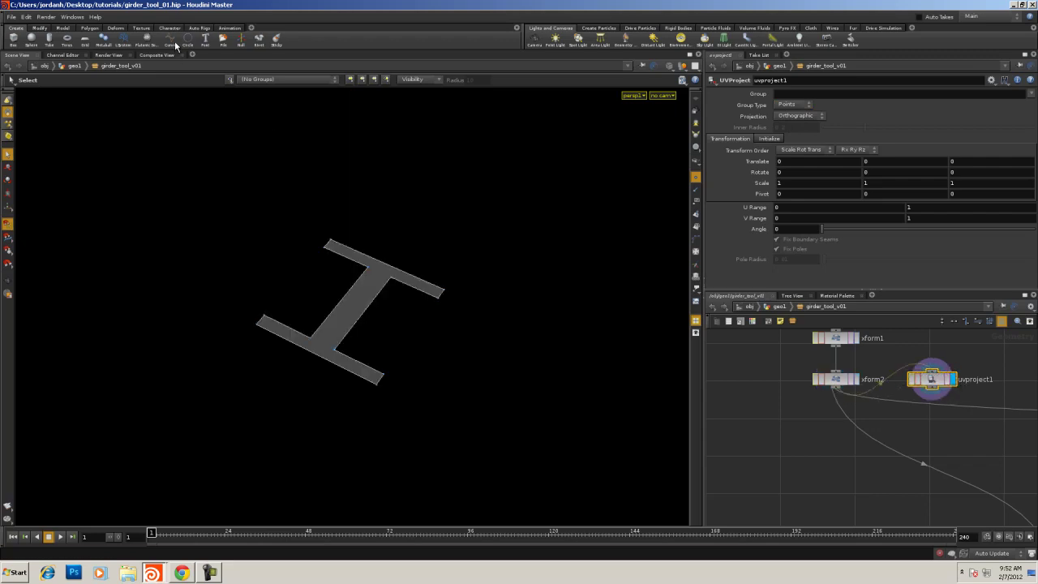
key(space+5)
right_drag(398, 204, 144, 246)
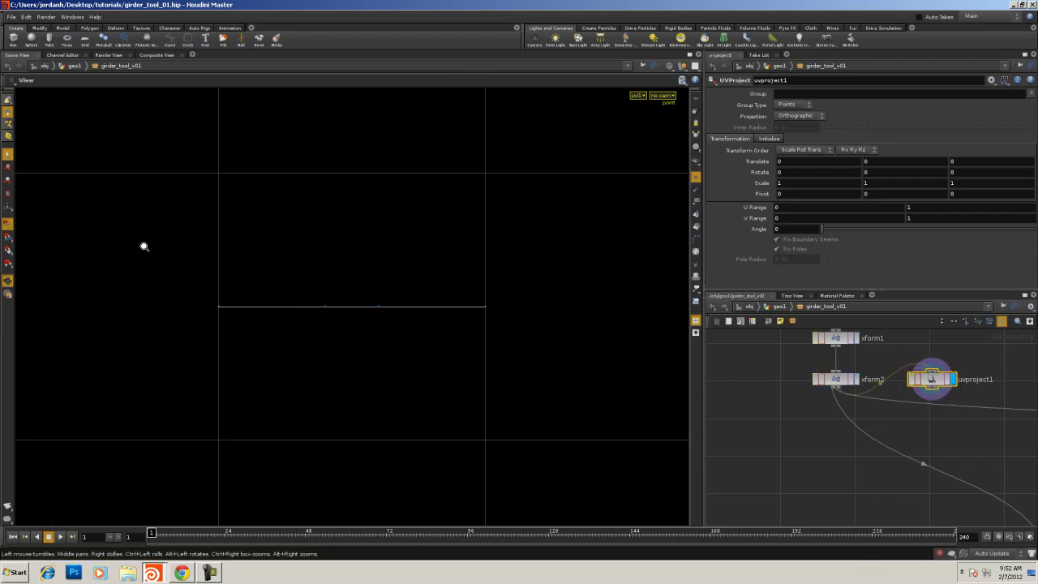
right_drag(351, 250, 194, 261)
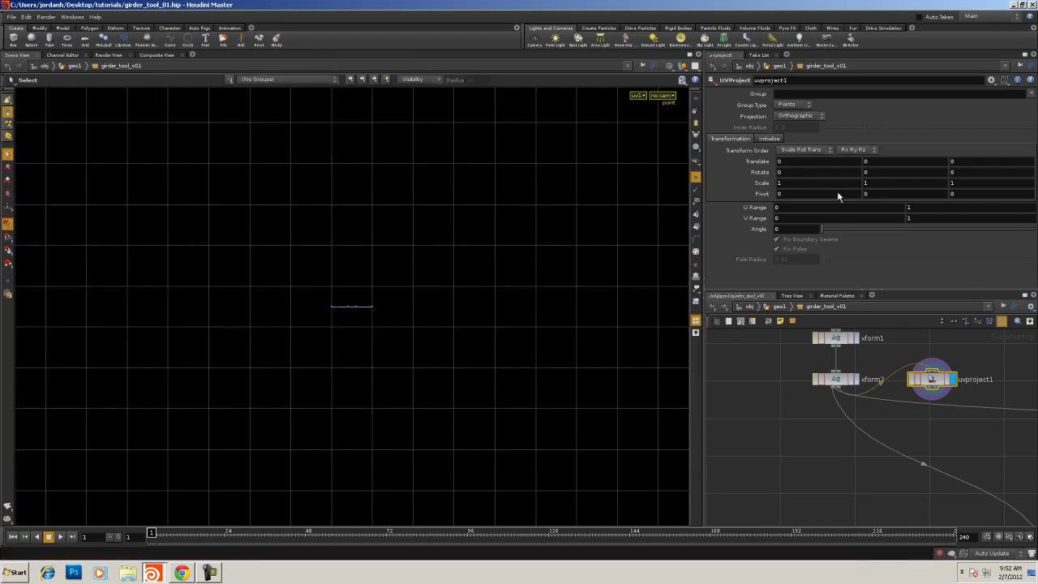
Initialize the UV projection with the To Best Plane method and move uvproject1 below xform2
click(766, 141)
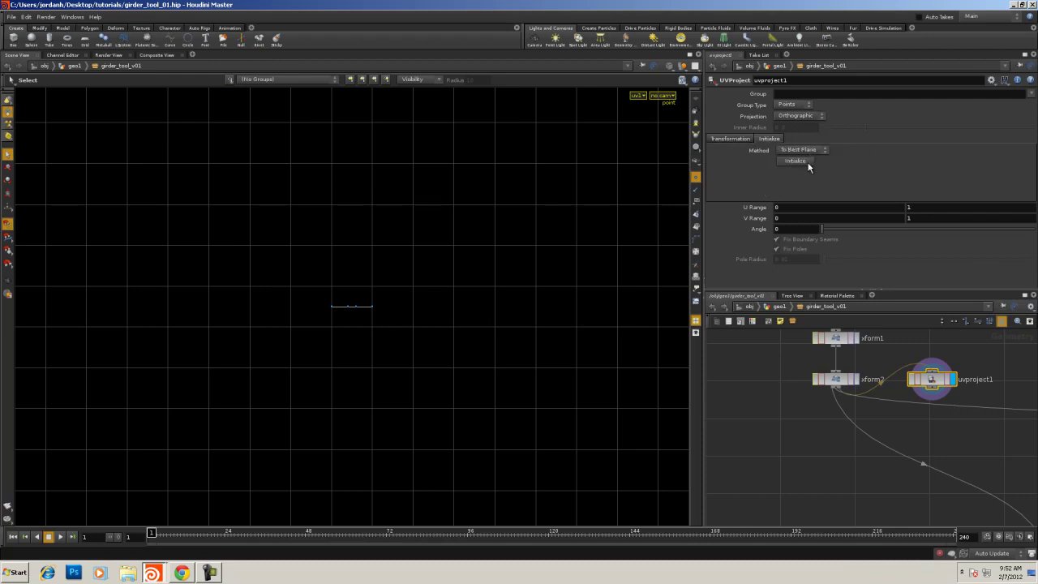
click(802, 161)
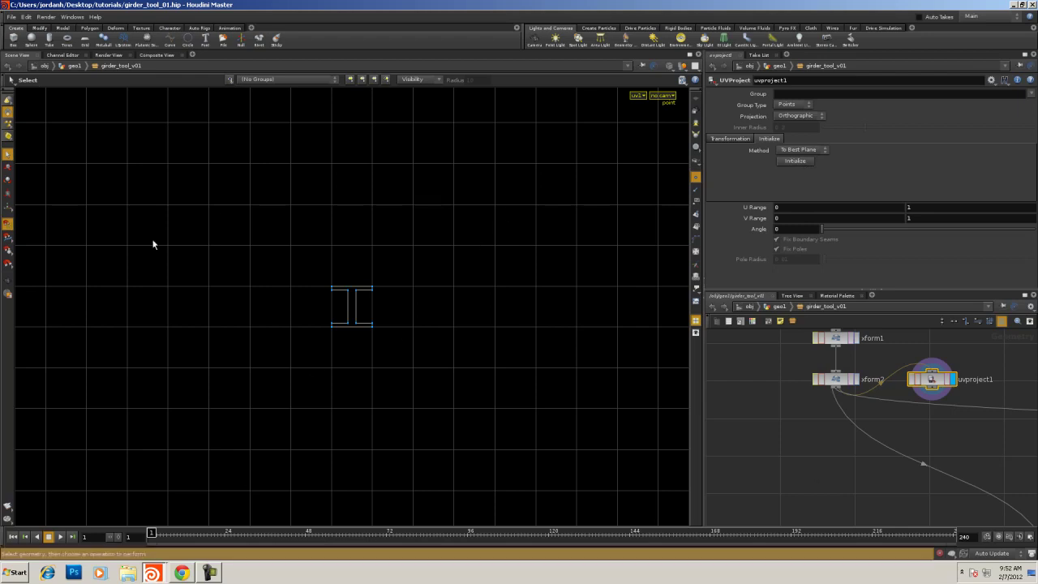
drag(759, 460, 786, 446)
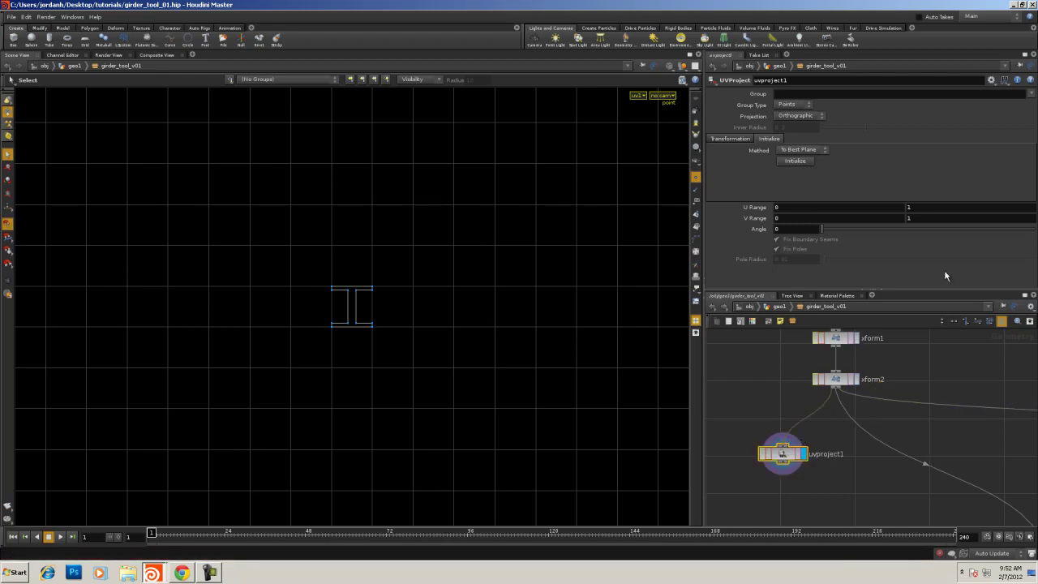
Check the UV projection with the girder tool's shape set to c channel and column, and return it to i-beam
middle_drag(837, 336, 856, 473)
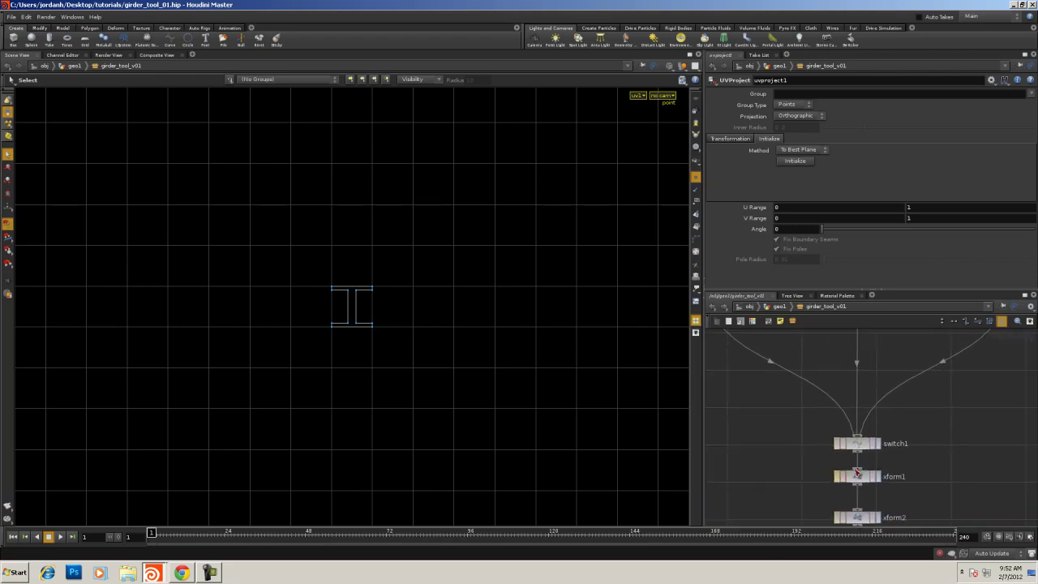
click(856, 443)
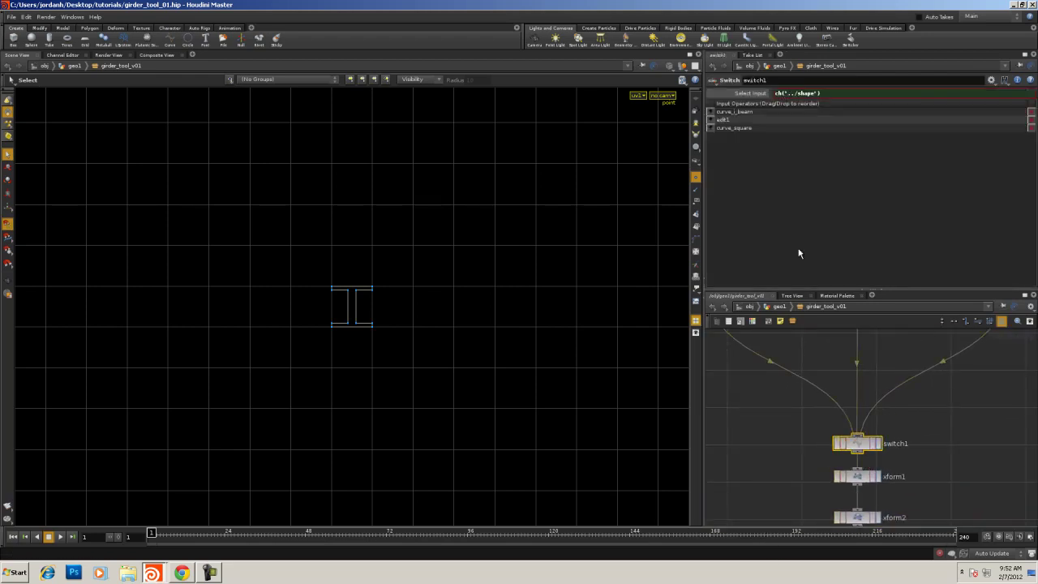
click(748, 307)
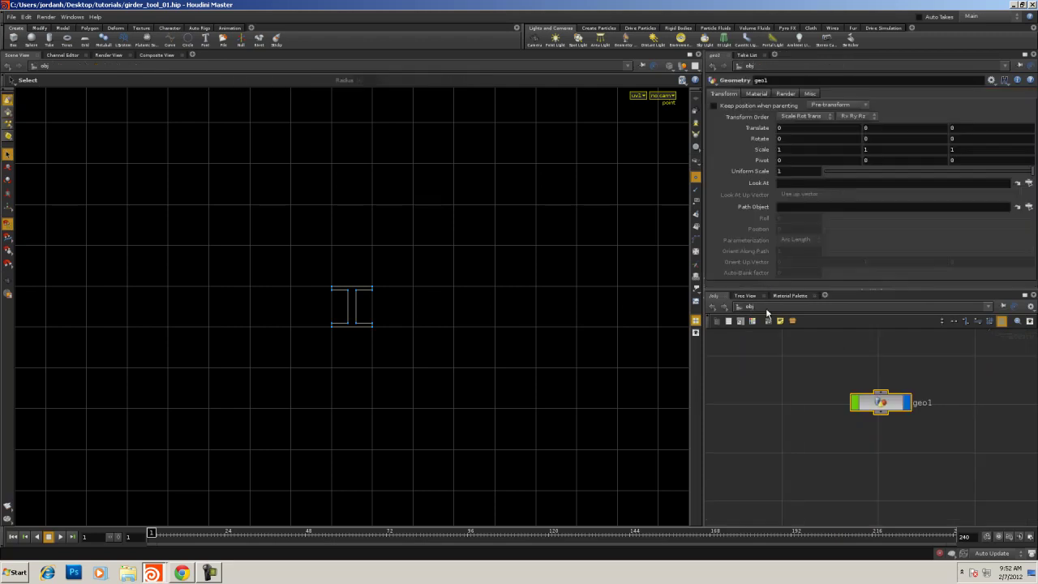
double_click(880, 403)
click(805, 108)
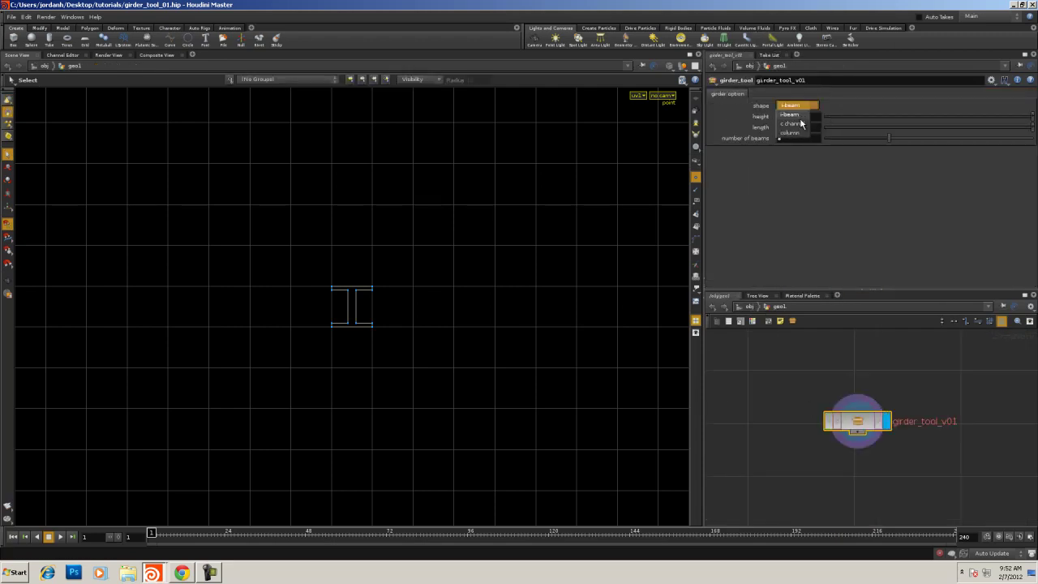
click(798, 127)
click(783, 108)
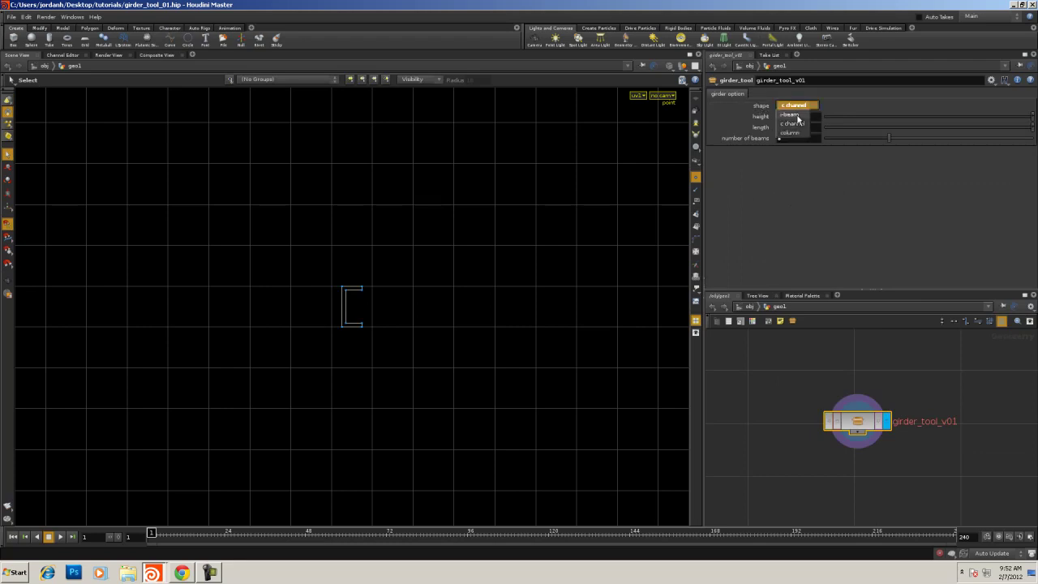
click(793, 136)
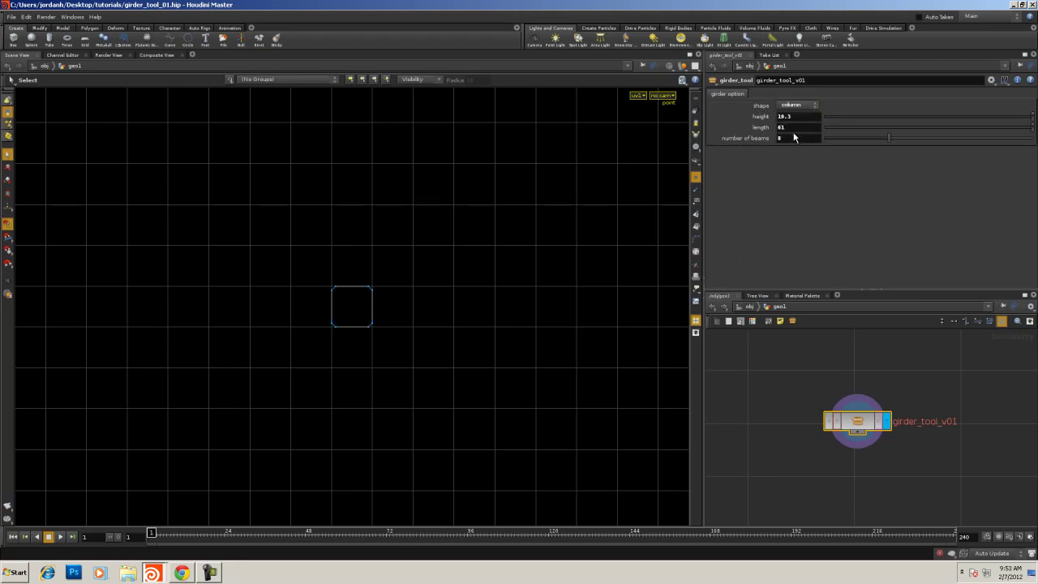
click(785, 105)
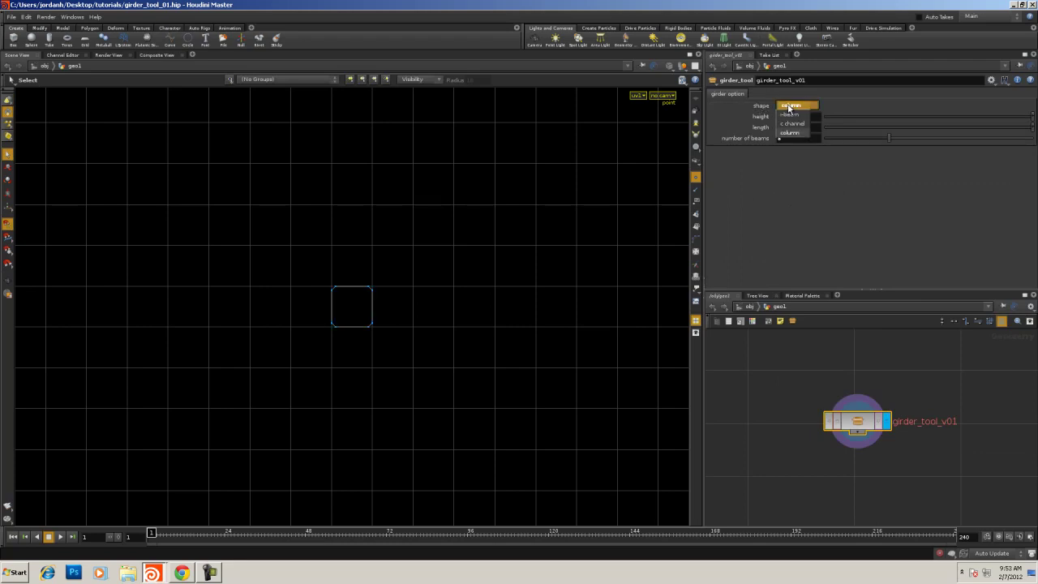
click(791, 117)
Enter girder_tool_v01's network and wire uvproject1's output into copy1's first input in place of xform2
middle_drag(837, 474, 788, 393)
mouse_move(789, 393)
right_down()
mouse_move(778, 406)
mouse_move(784, 396)
right_up()
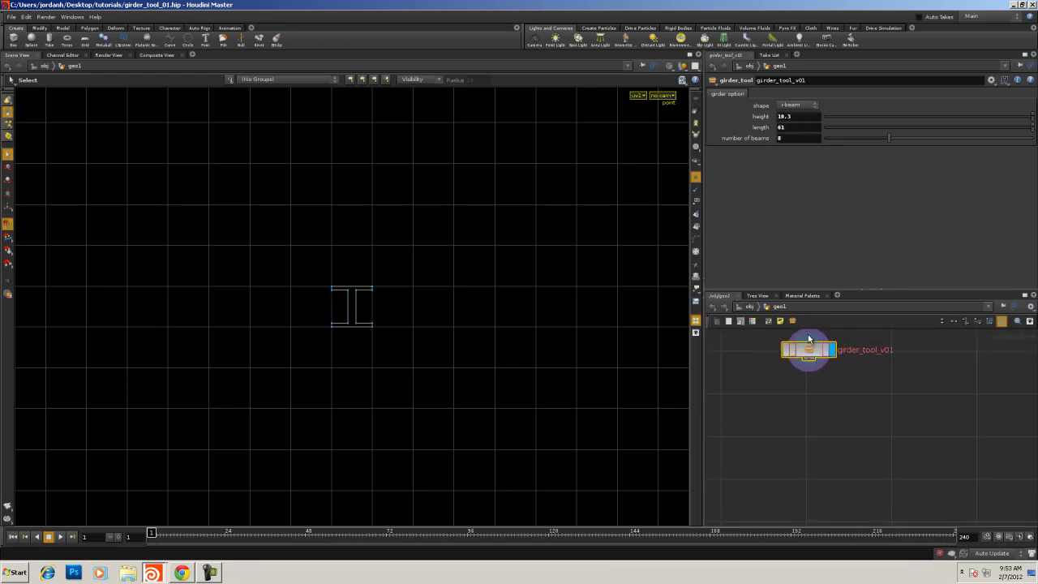
double_click(811, 353)
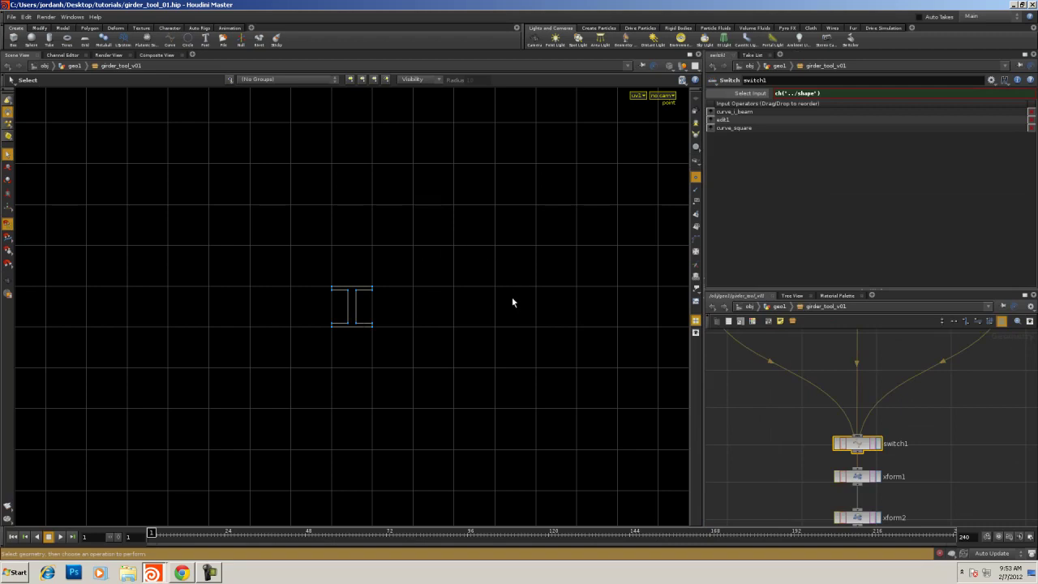
middle_drag(797, 441, 743, 335)
middle_drag(916, 396, 910, 362)
middle_drag(816, 478, 793, 417)
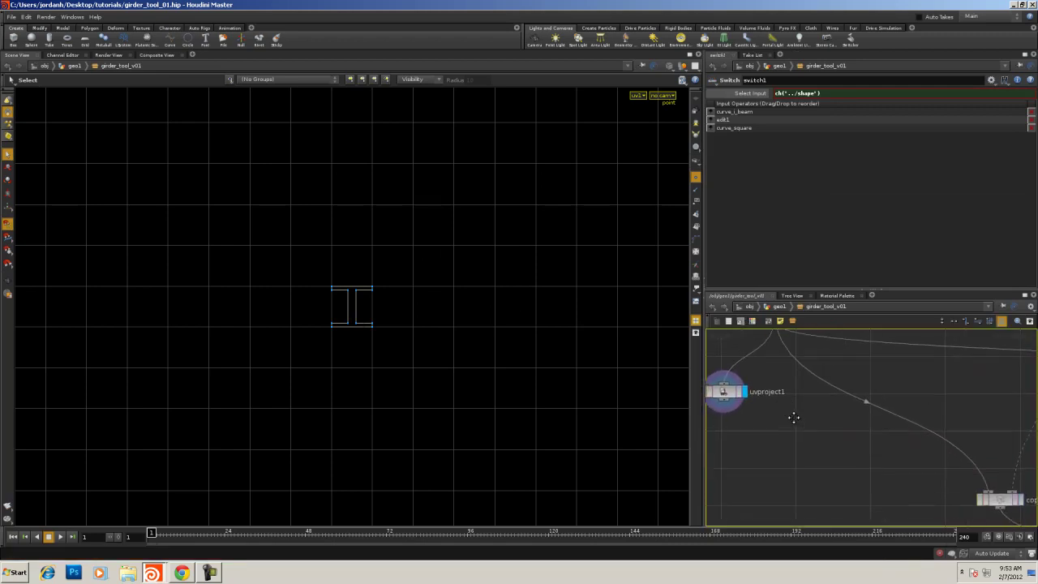
scroll(793, 418, down, 2)
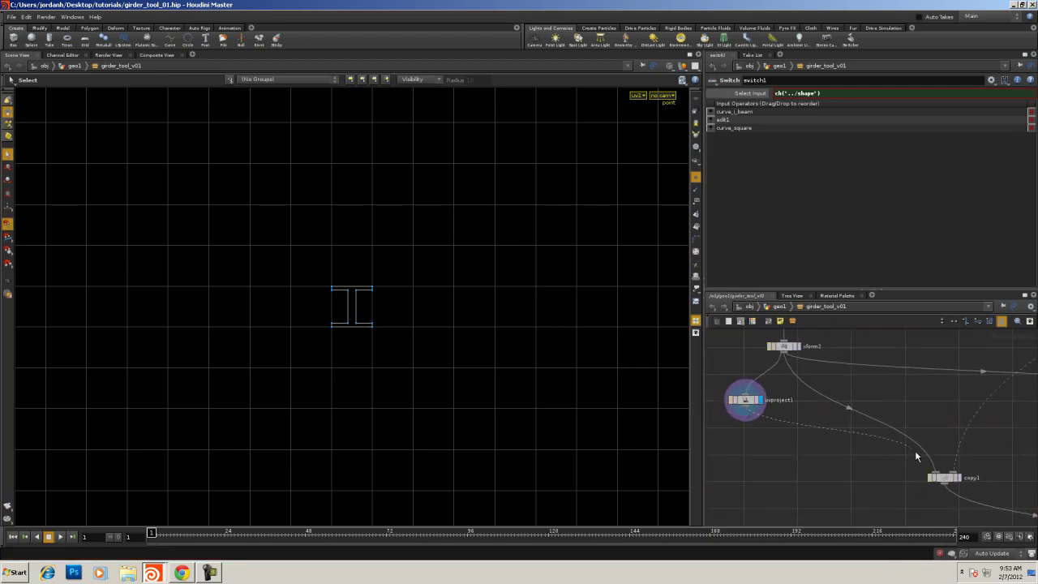
scroll(912, 442, down, 2)
middle_drag(906, 432, 829, 437)
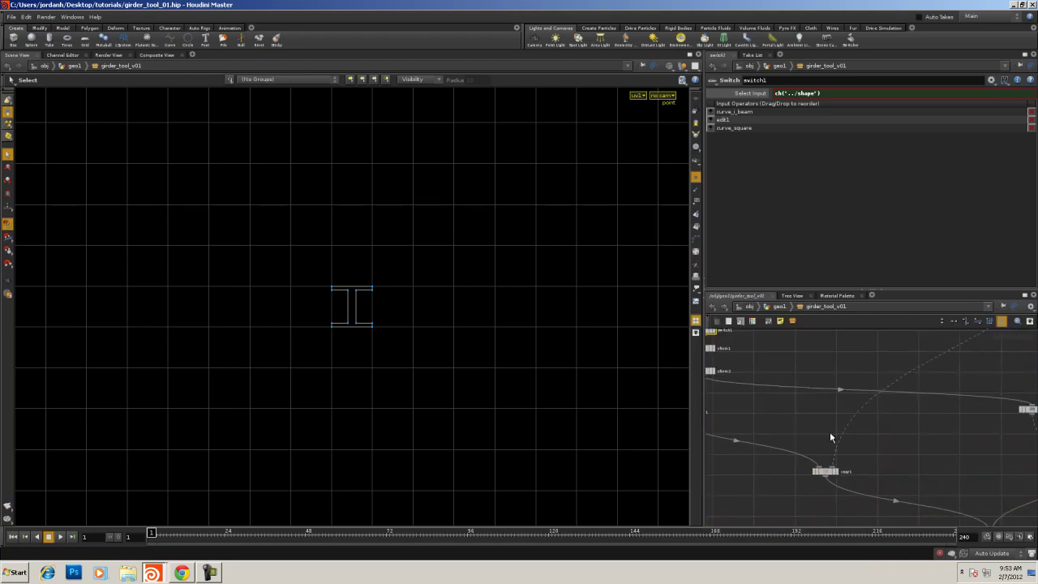
scroll(830, 437, down, 1)
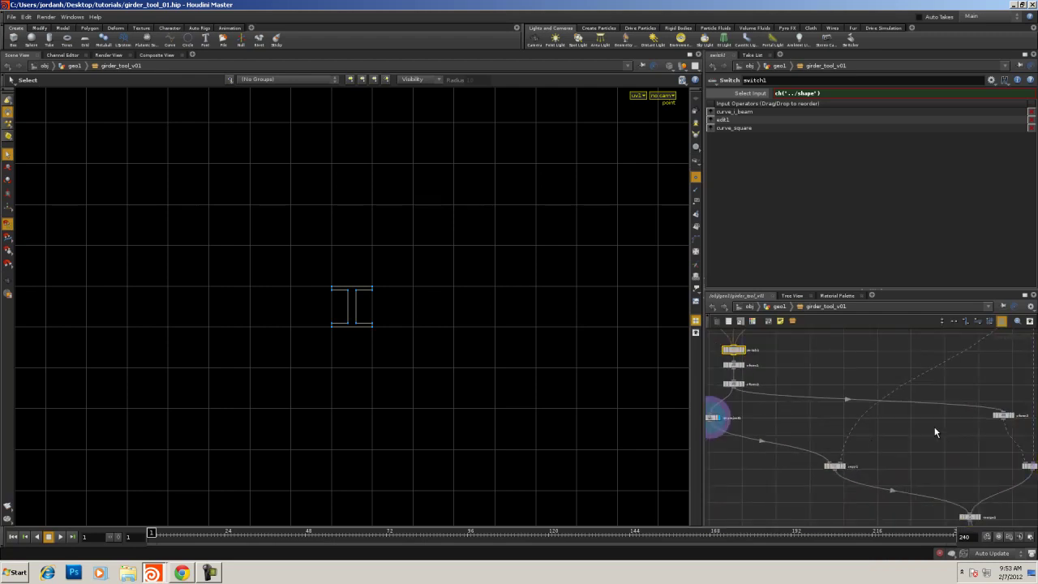
Maximize the network editor and wire uvproject1's output into xform3 in place of xform2
drag(709, 427, 721, 425)
click(720, 416)
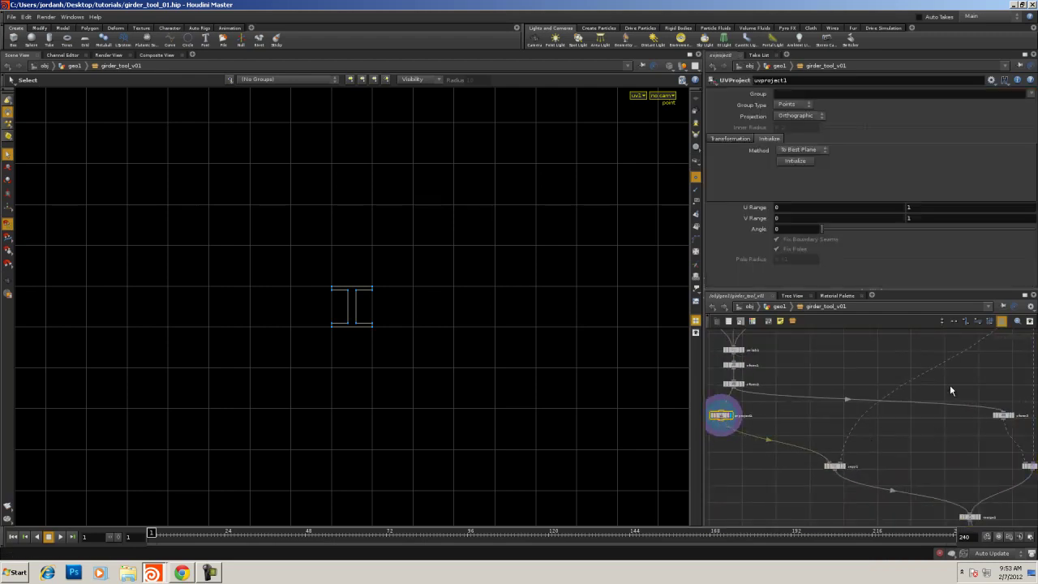
click(1024, 296)
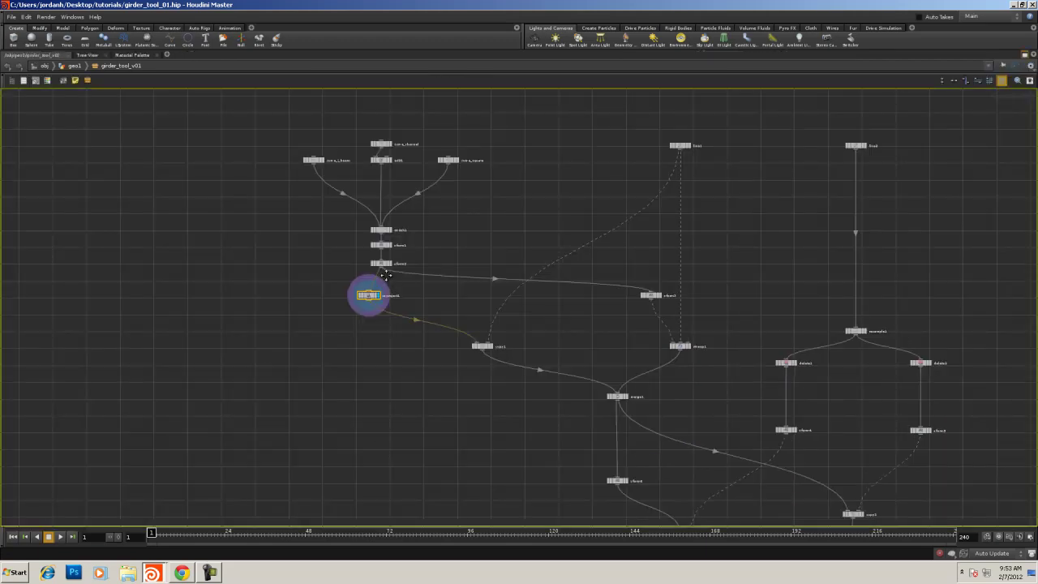
scroll(480, 293, up, 3)
scroll(256, 326, down, 1)
right_drag(256, 327, 336, 280)
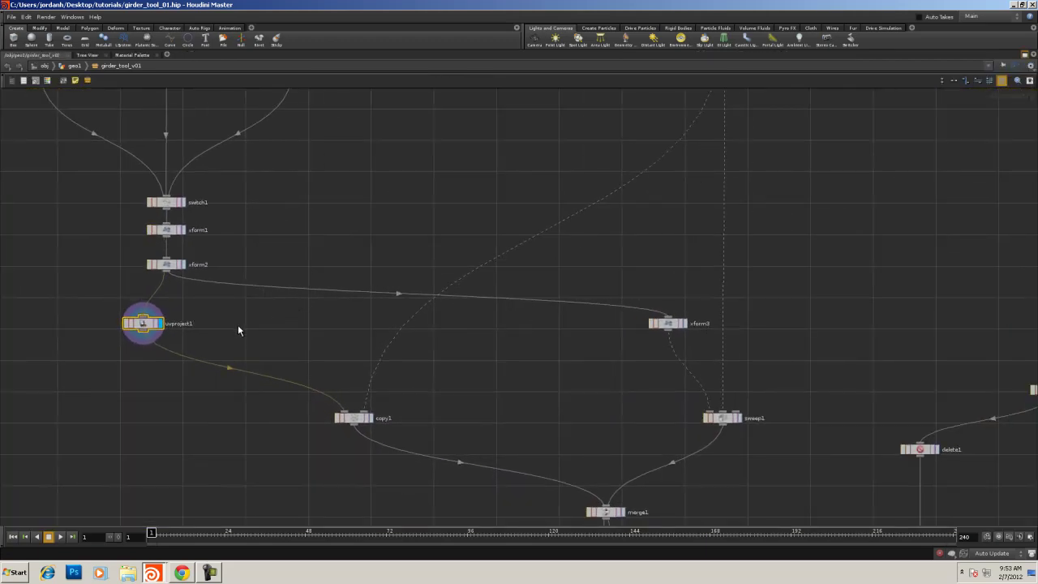
click(668, 317)
middle_drag(805, 316, 843, 333)
scroll(788, 341, down, 5)
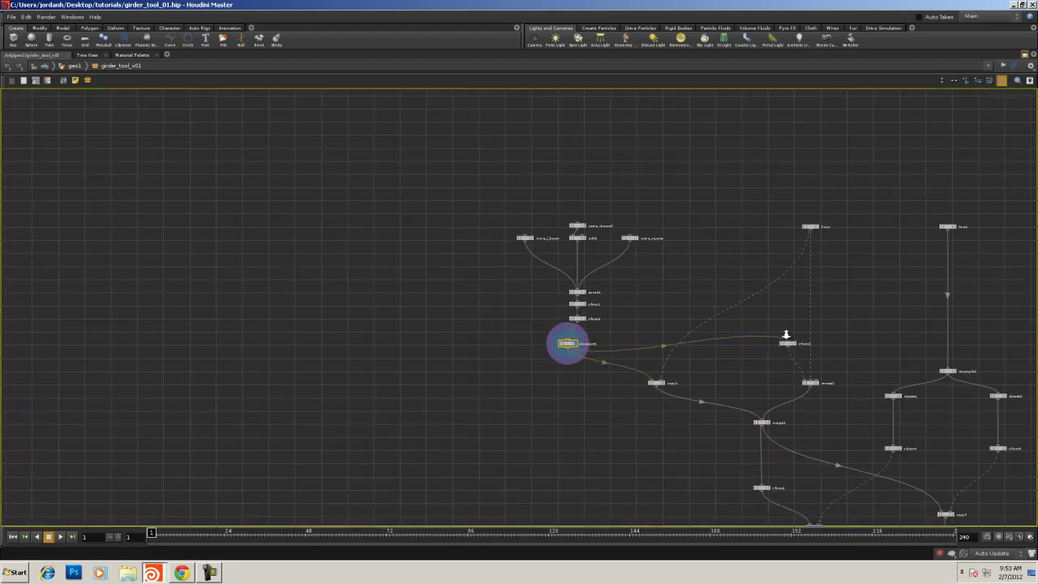
Rename the line1 node as line_height
scroll(783, 308, up, 10)
middle_drag(783, 271, 804, 330)
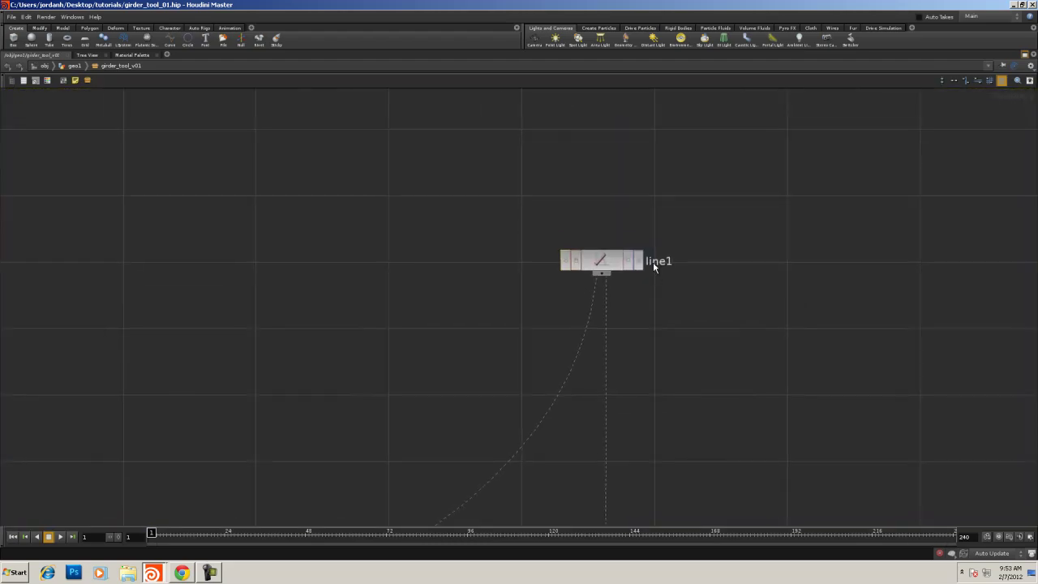
drag(669, 265, 798, 264)
text(_height)
key(Return)
Rename the line2 node as line_length
right_drag(807, 298, 778, 282)
middle_drag(778, 283, 639, 277)
right_drag(487, 260, 570, 256)
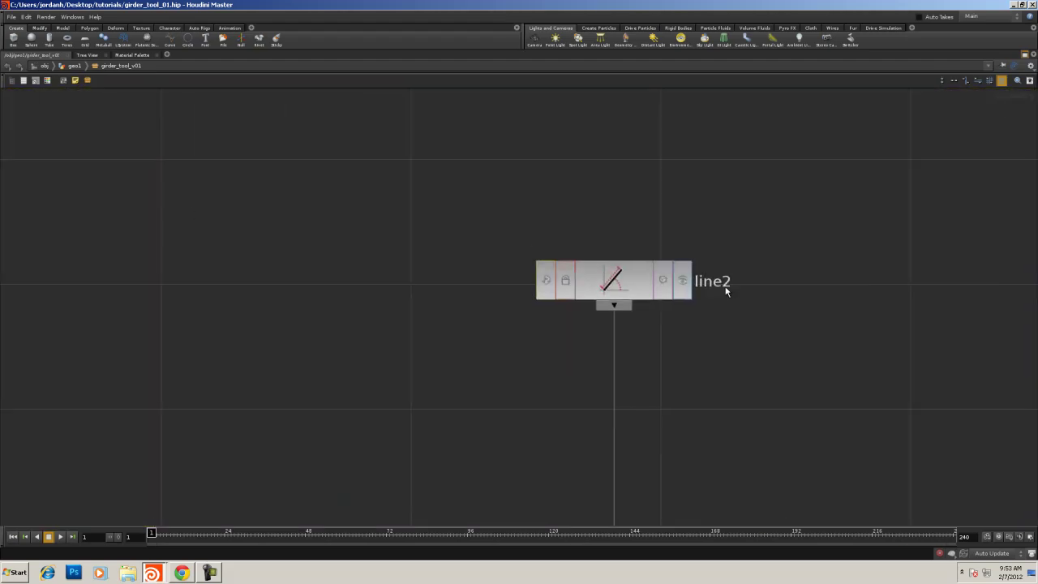
drag(724, 286, 801, 255)
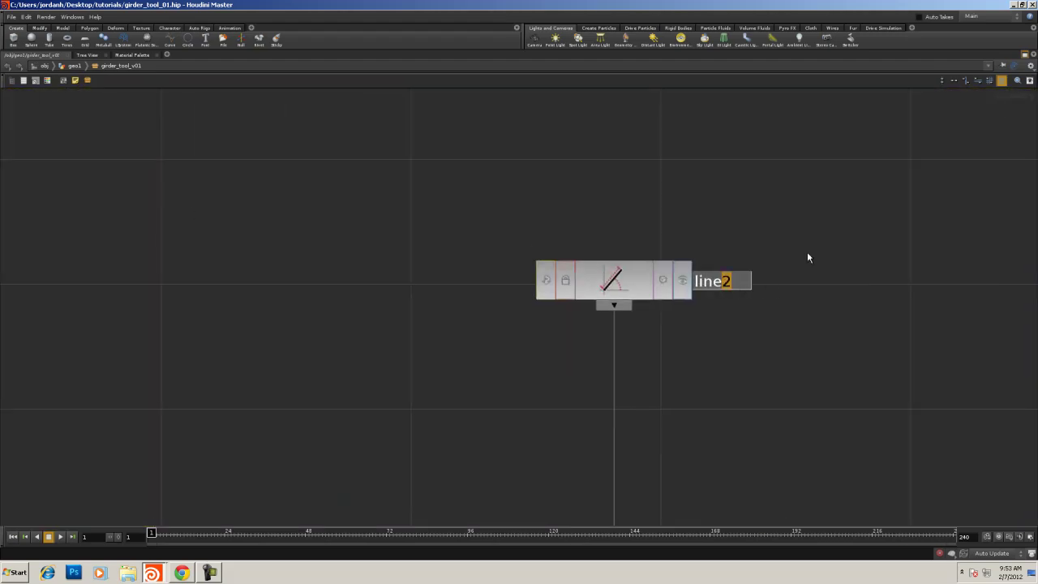
text(_length)
key(Return)
Select and display the xform6 node below merge1
right_drag(796, 296, 660, 313)
middle_drag(604, 395, 612, 265)
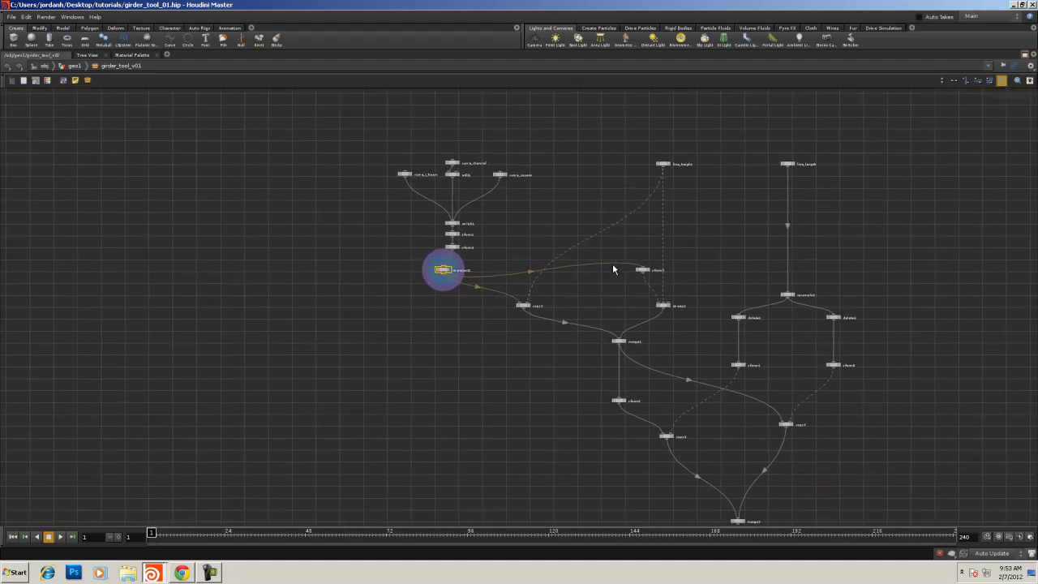
right_drag(613, 266, 662, 263)
middle_drag(762, 278, 630, 213)
right_drag(718, 281, 681, 256)
middle_drag(666, 231, 630, 128)
middle_drag(676, 252, 648, 207)
right_drag(625, 248, 640, 245)
middle_drag(635, 247, 629, 202)
click(510, 282)
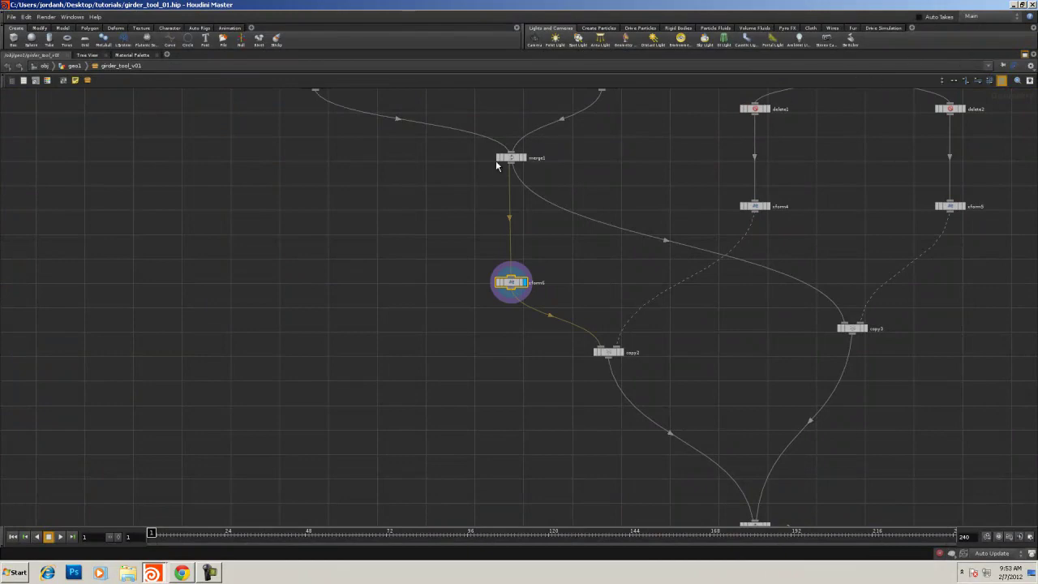
Select and display sweep1, restoring the normal pane layout to show its swept beam in the perspective view
middle_drag(430, 190, 412, 398)
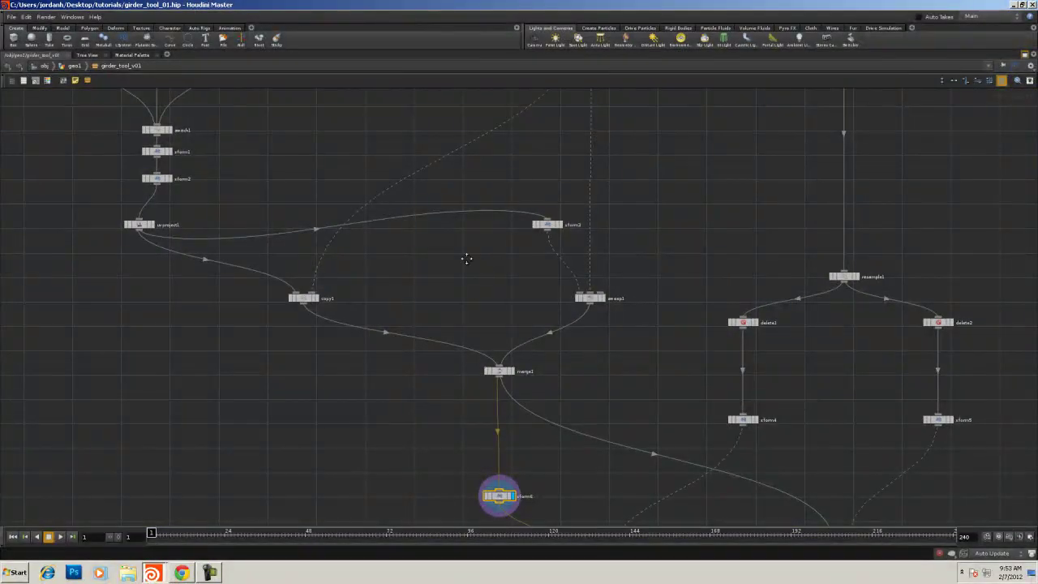
middle_drag(466, 258, 405, 322)
click(543, 361)
click(532, 362)
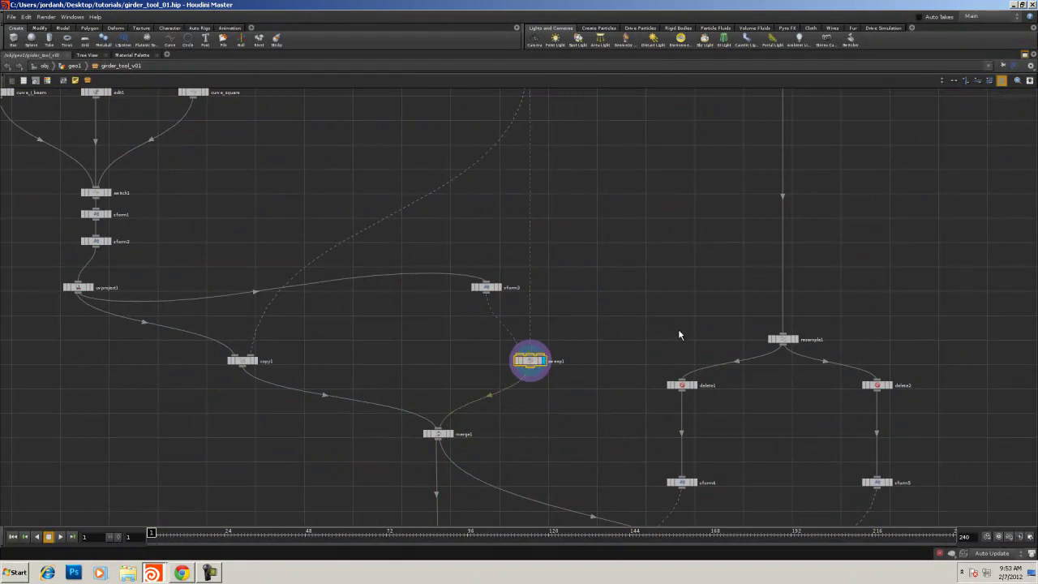
click(1023, 55)
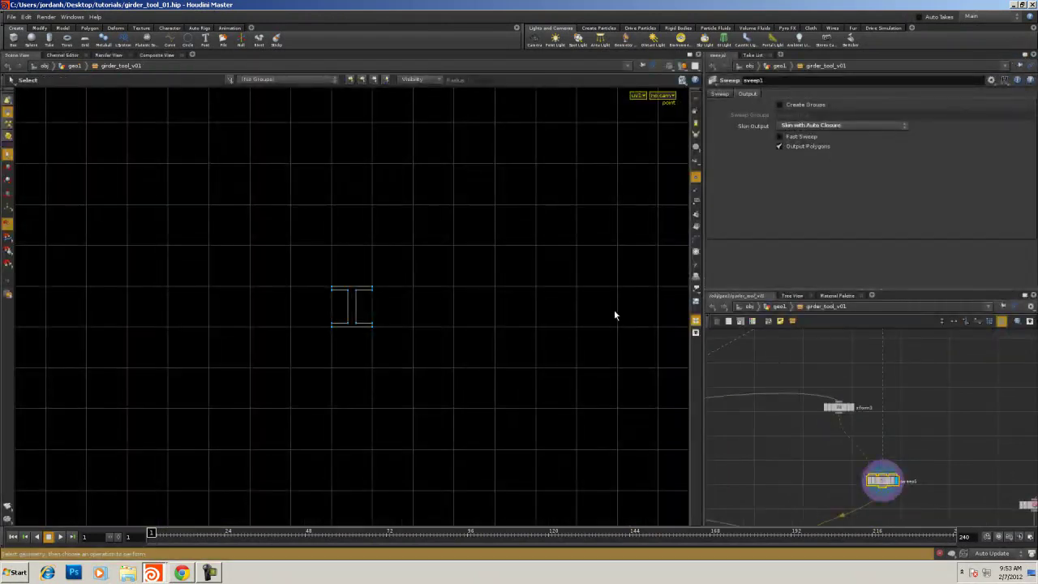
drag(651, 299, 651, 367)
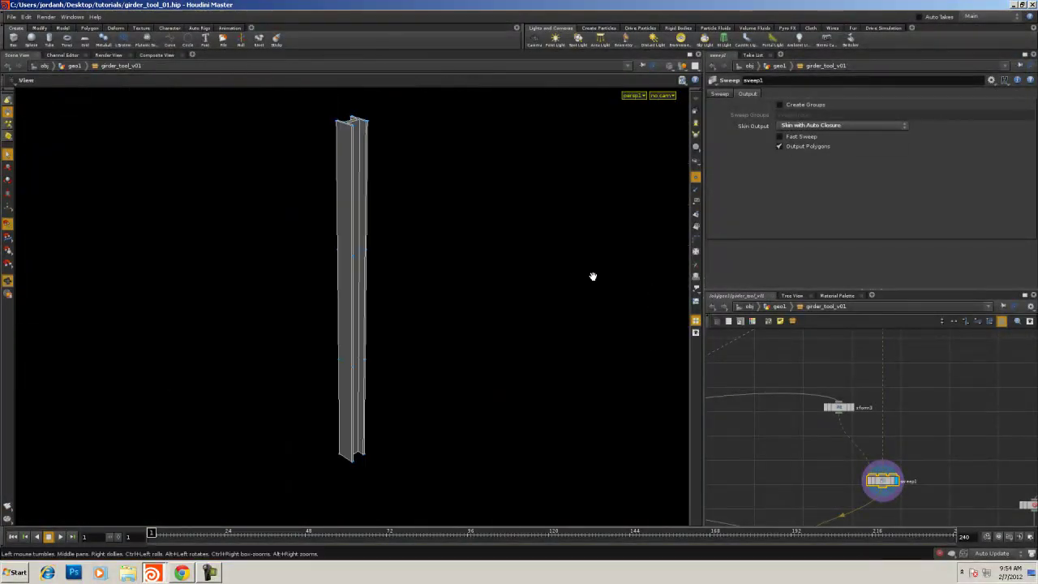
key(s)
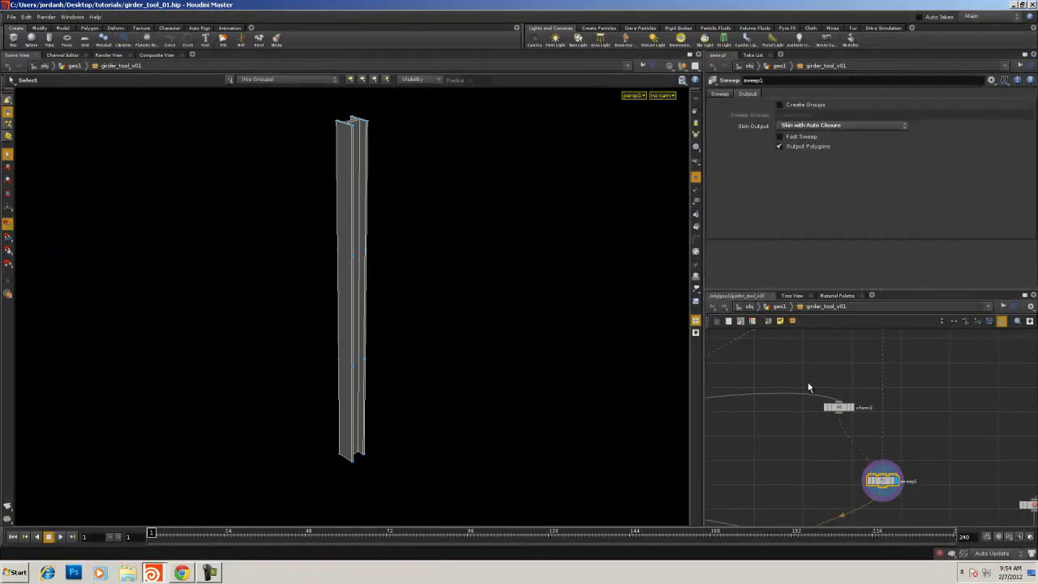
Examine how the nodes around xform3, copy1, sweep1 and merge1 are connected in the girder network
middle_drag(806, 381, 766, 333)
middle_drag(748, 390, 738, 436)
right_drag(892, 387, 858, 386)
mouse_move(937, 332)
middle_down()
mouse_move(924, 396)
mouse_move(861, 361)
mouse_move(947, 336)
middle_up()
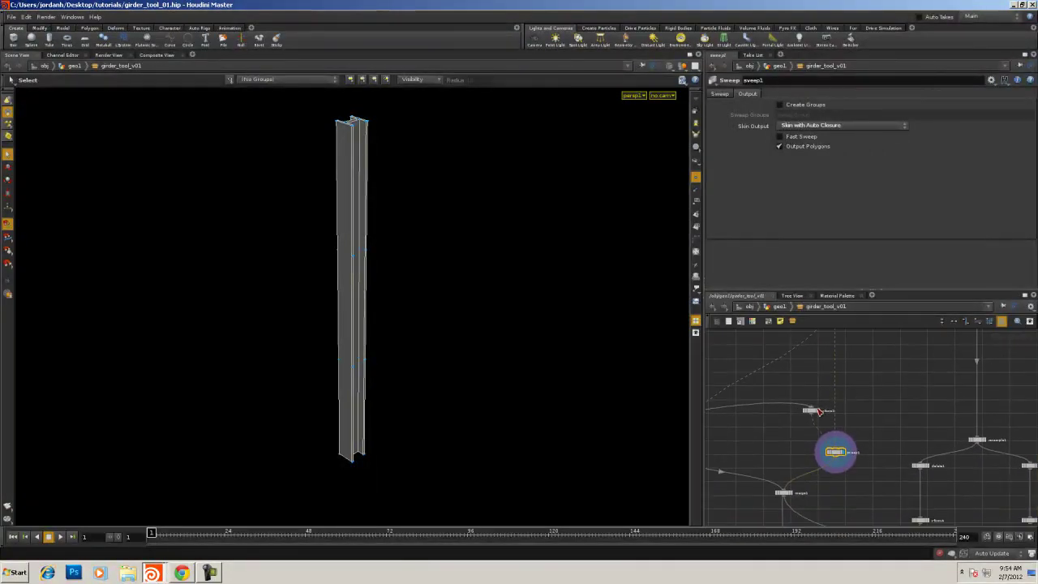
middle_drag(819, 411, 912, 393)
mouse_move(740, 381)
middle_down()
mouse_move(942, 389)
mouse_move(746, 375)
middle_up()
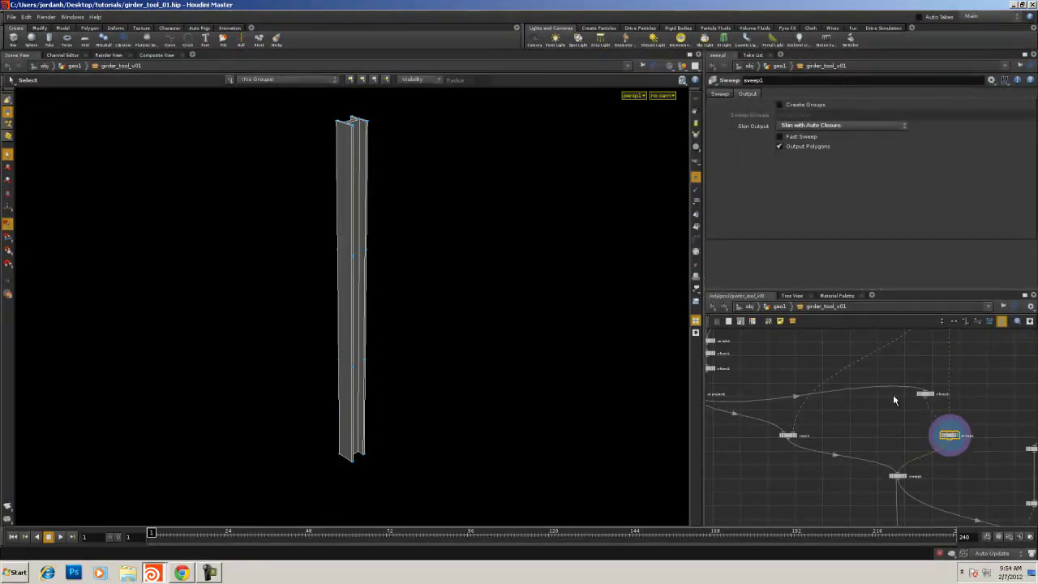
middle_drag(868, 423, 755, 411)
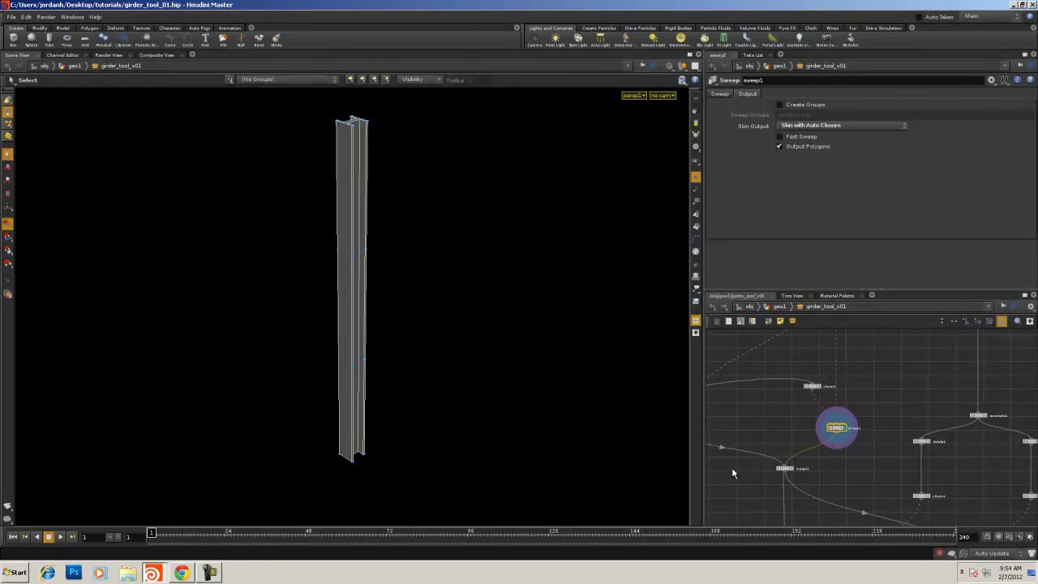
middle_drag(867, 448, 834, 464)
right_drag(835, 465, 860, 451)
middle_drag(860, 450, 918, 400)
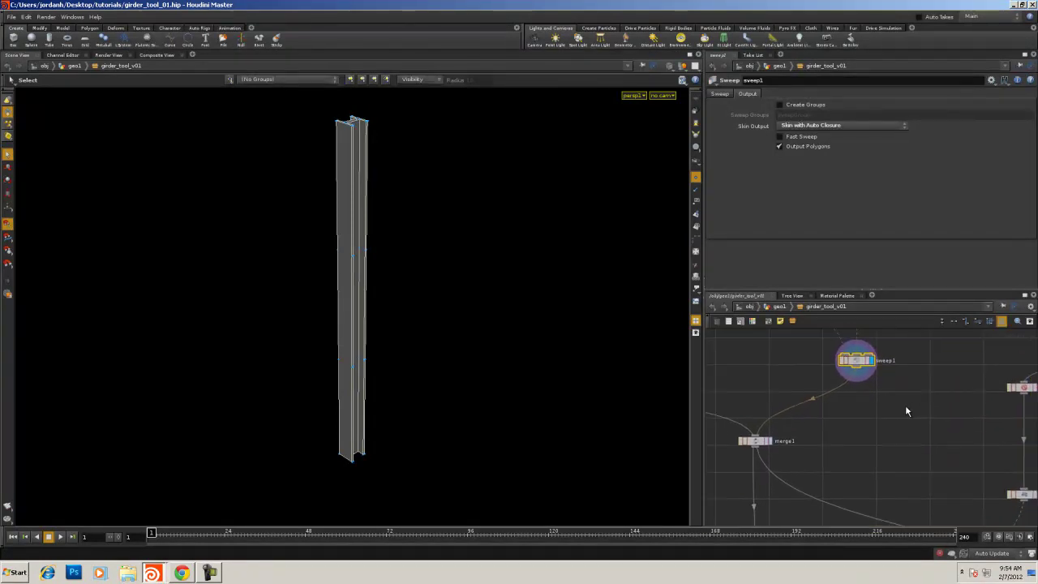
key(Tab)
text(u)
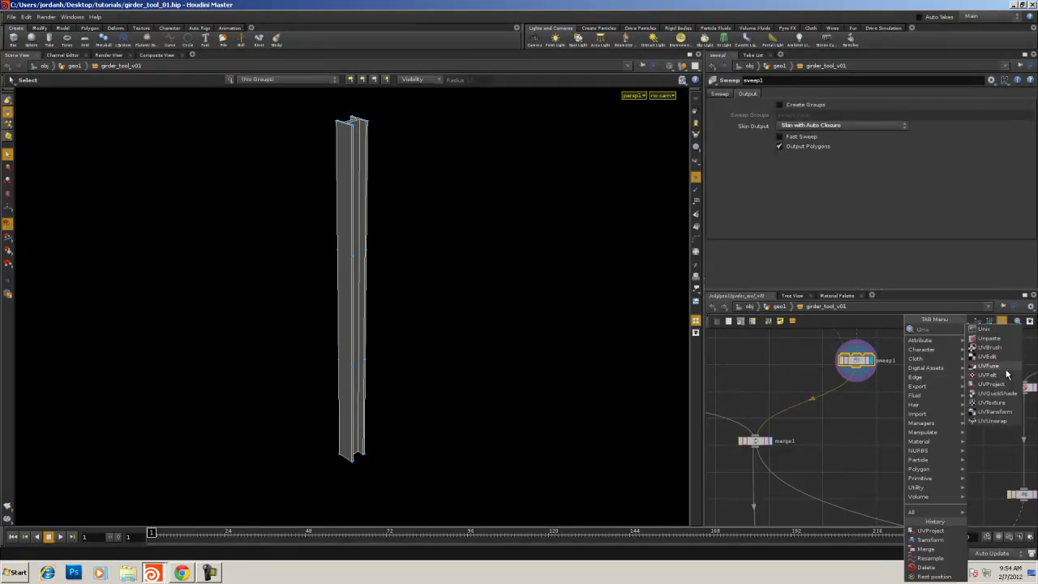
click(993, 420)
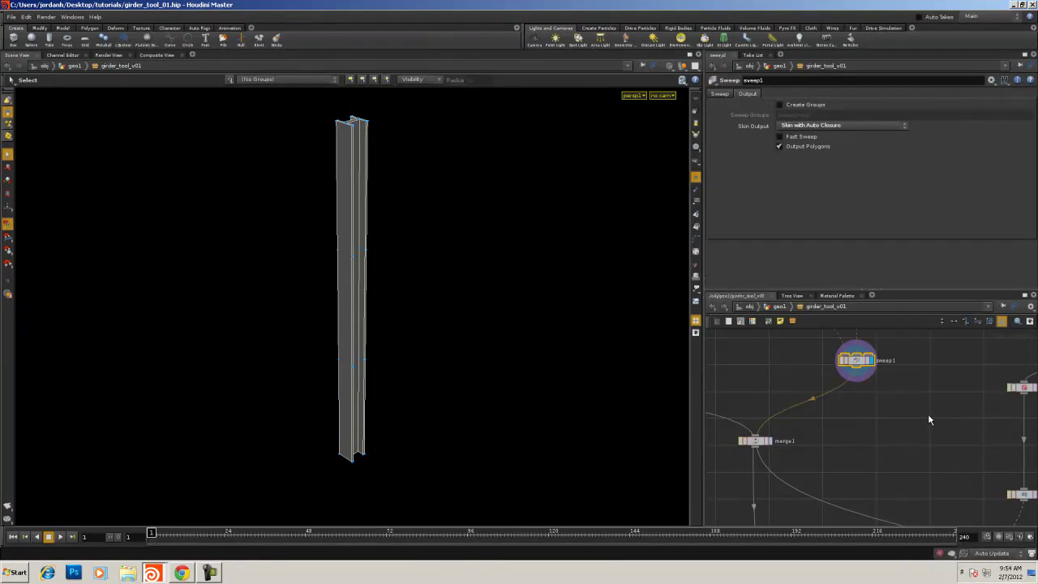
click(928, 415)
key(Delete)
Add a UVTexture node below sweep1, feed it from sweep1's output and display it
key(Tab)
text(u)
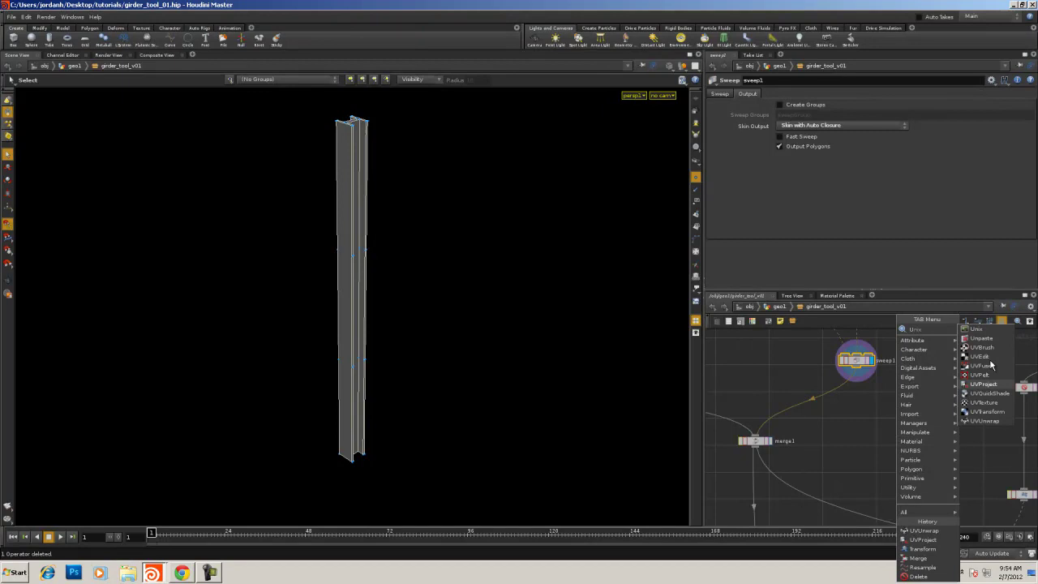
click(984, 403)
click(983, 416)
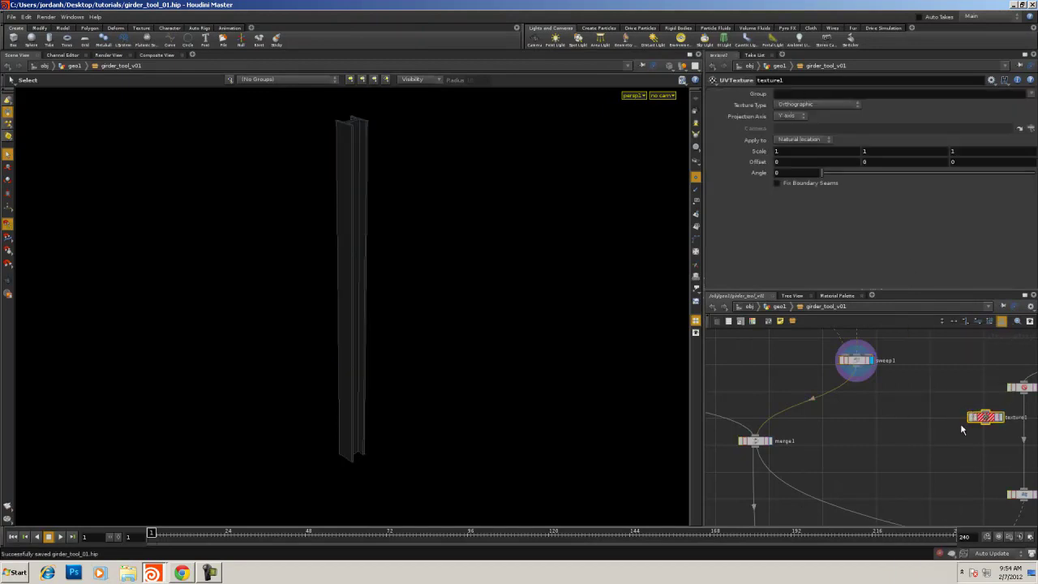
drag(984, 419, 879, 419)
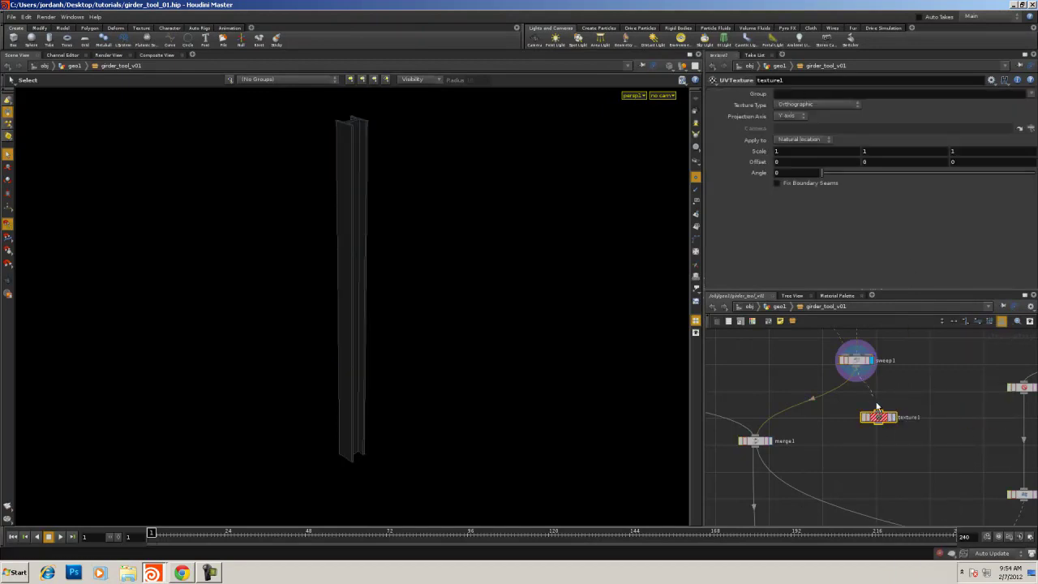
click(858, 361)
middle_click(858, 363)
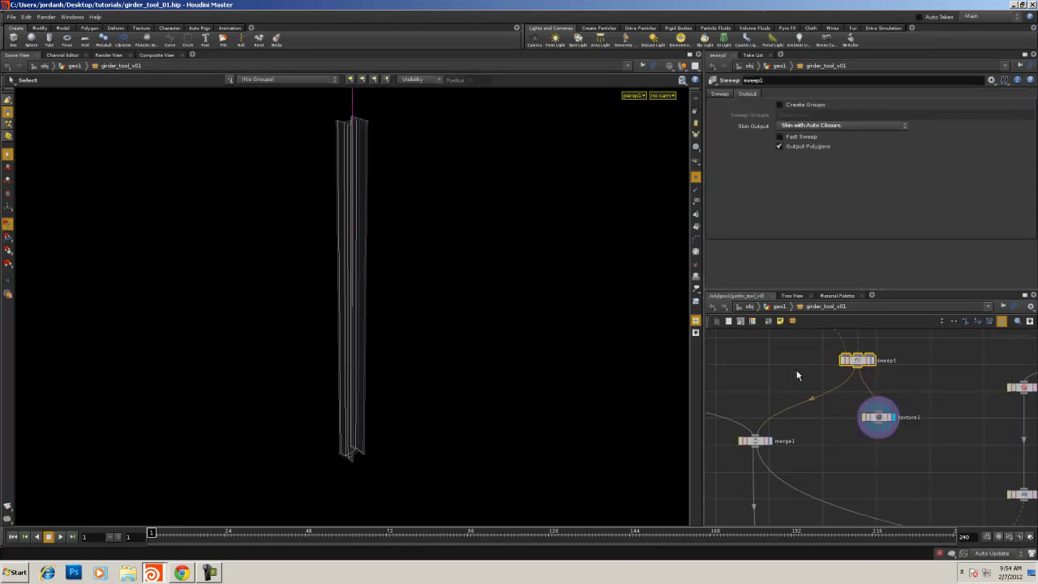
Select the UVTexture node and show the beam's texture coordinates in the UV view
click(878, 417)
key(space+5)
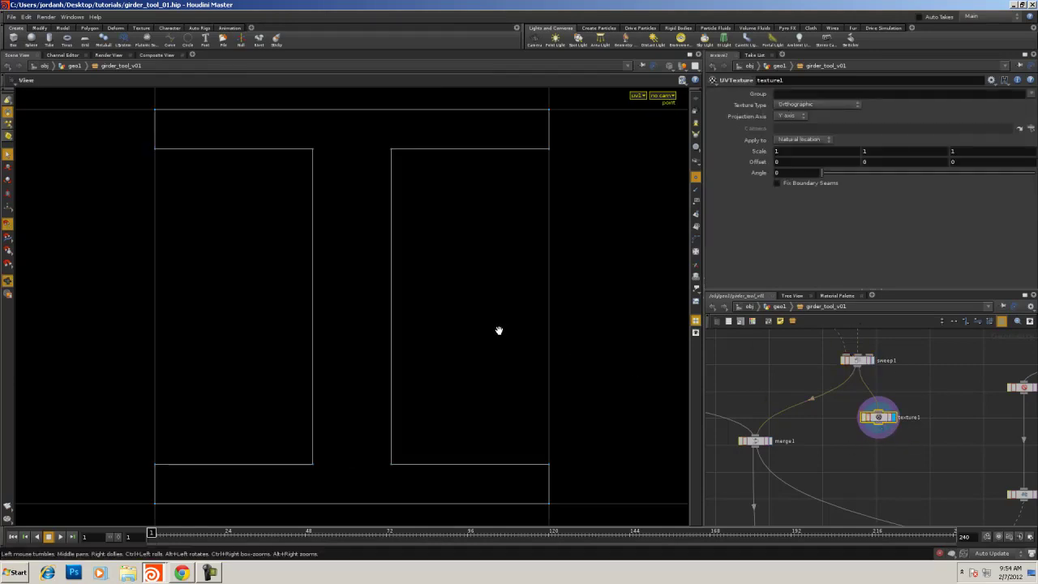
right_drag(467, 319, 232, 322)
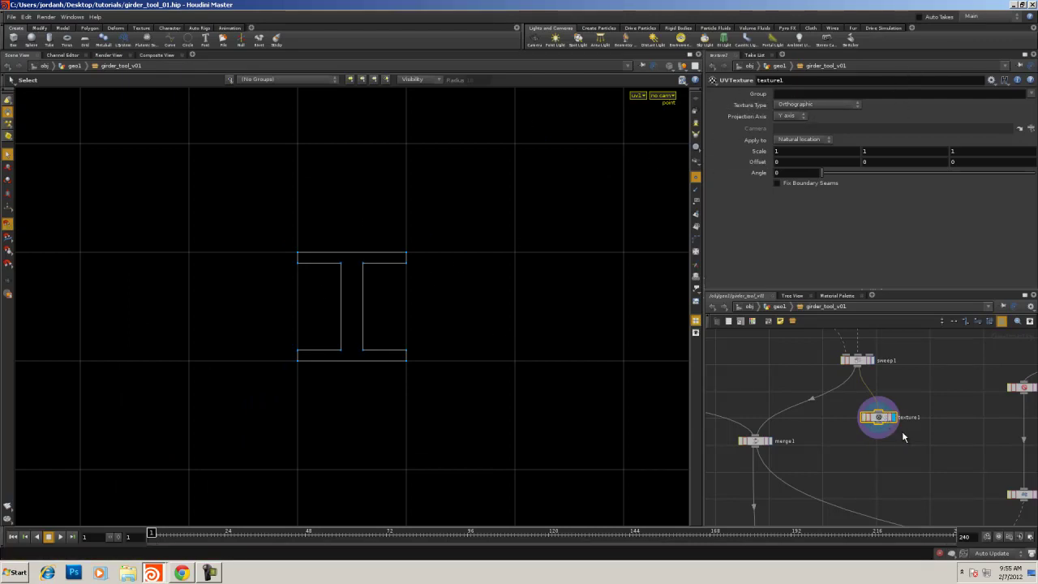
Try the UVTexture node's Rows & Columns texture type, settle on Arc Length Spline, and inspect the full UV layout
click(816, 104)
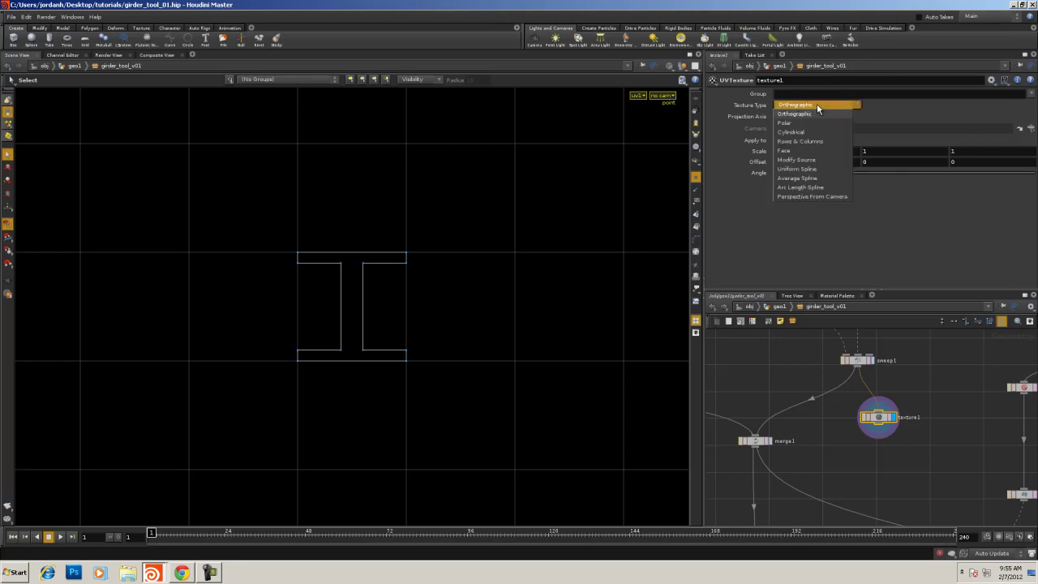
click(808, 140)
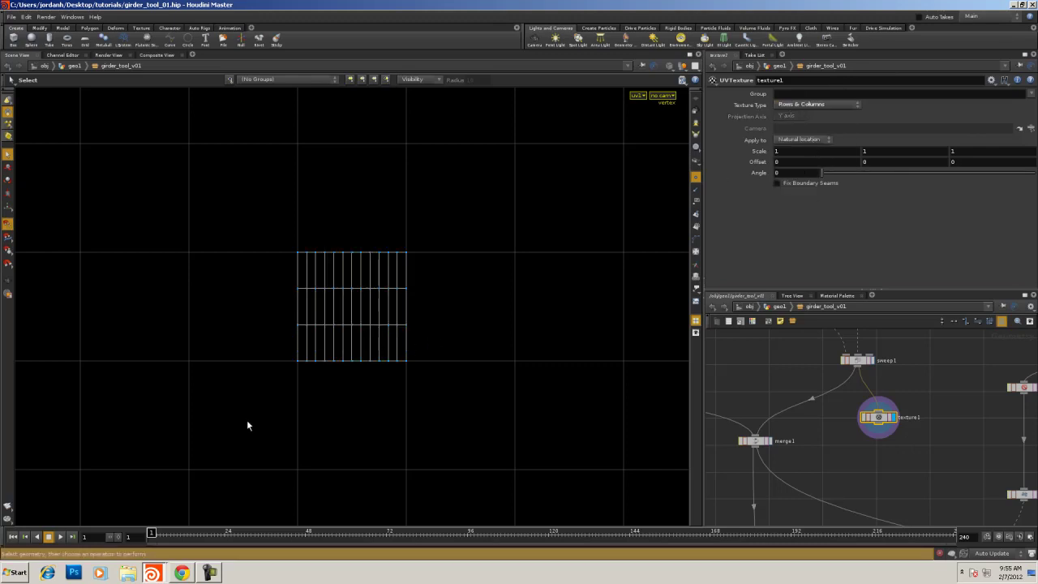
click(817, 104)
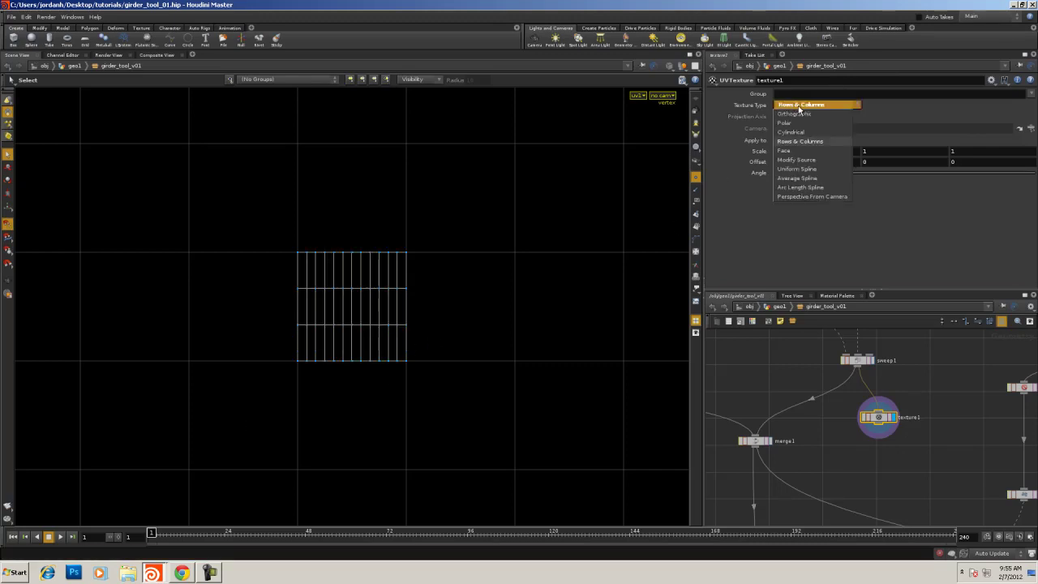
click(806, 186)
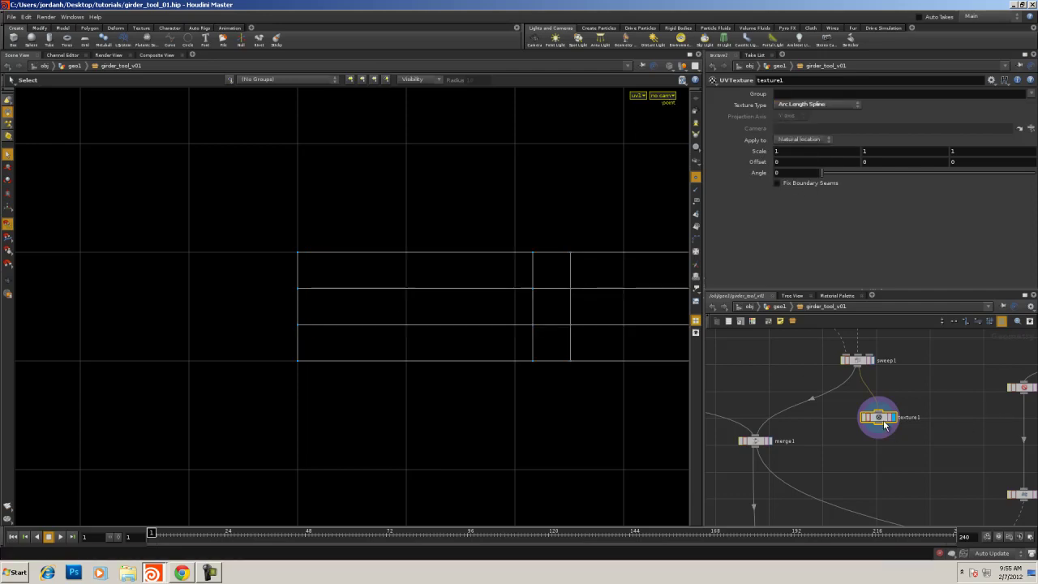
alt+right_drag(446, 241, 290, 219)
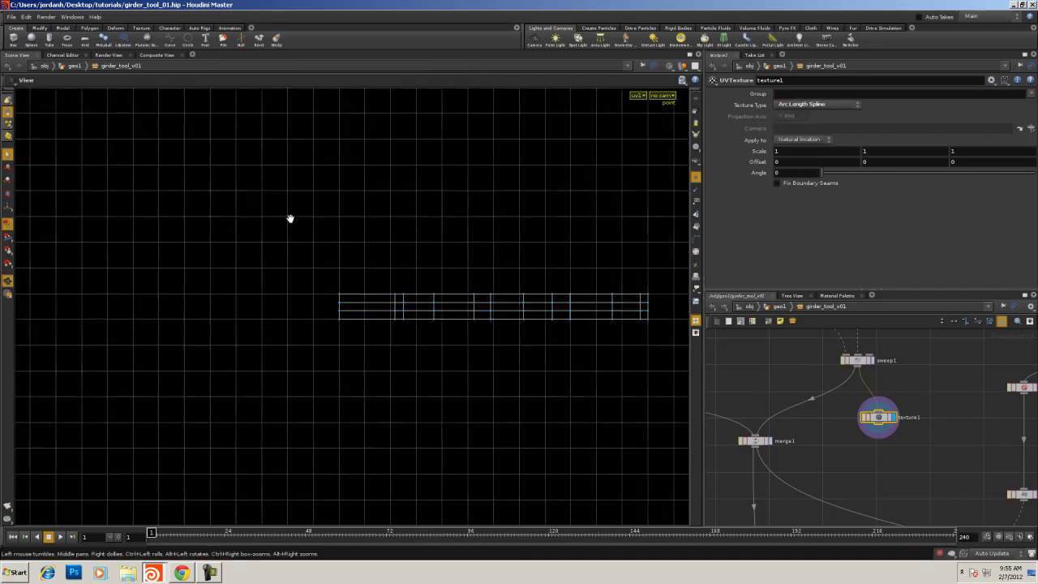
middle_drag(437, 234, 319, 215)
right_drag(319, 215, 435, 203)
middle_drag(435, 204, 412, 206)
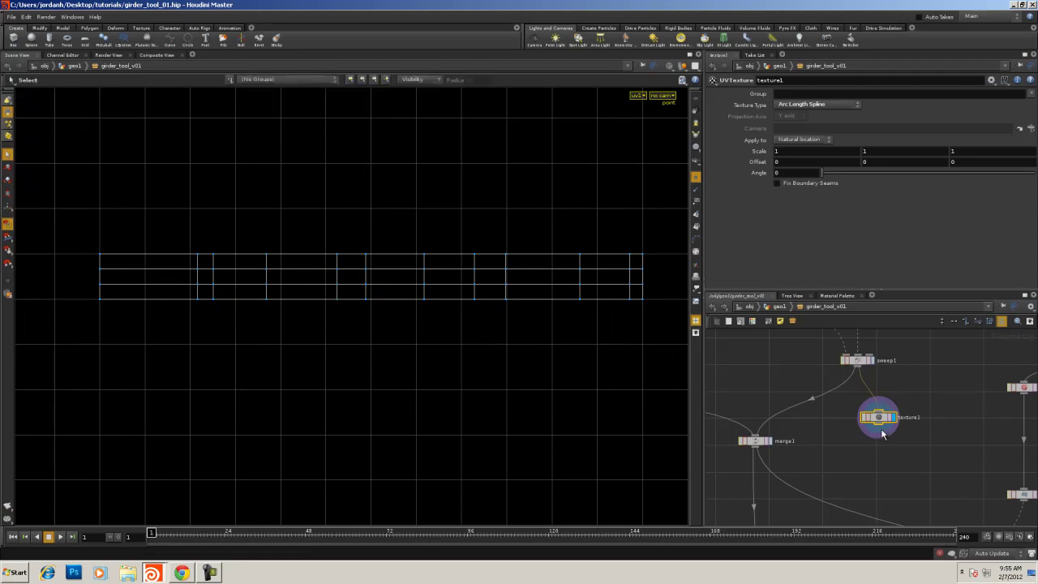
Maximize the network pane and move all the nodes downstream of merge1 further down to open up space
click(755, 441)
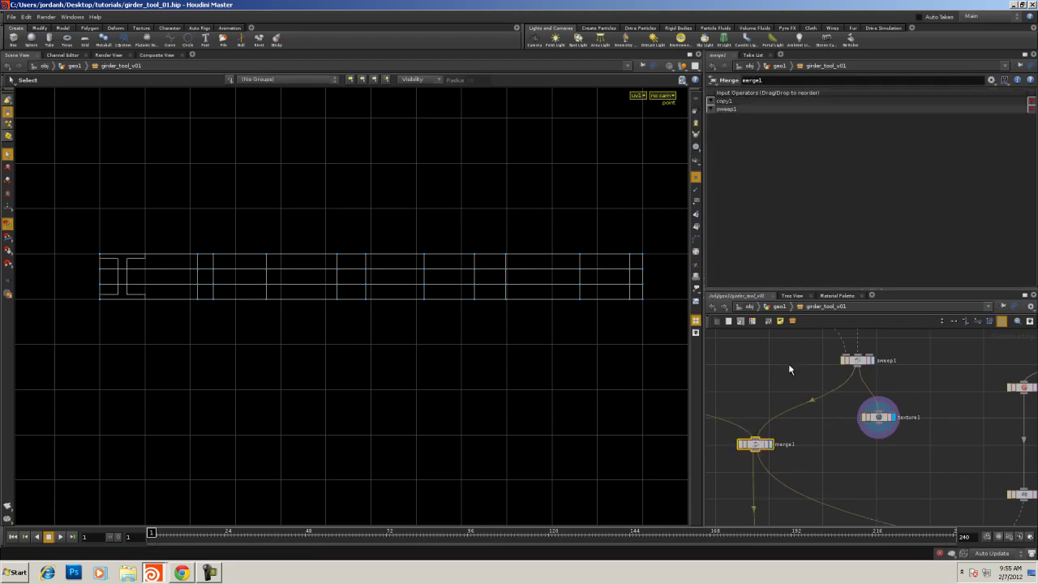
middle_drag(745, 365, 823, 326)
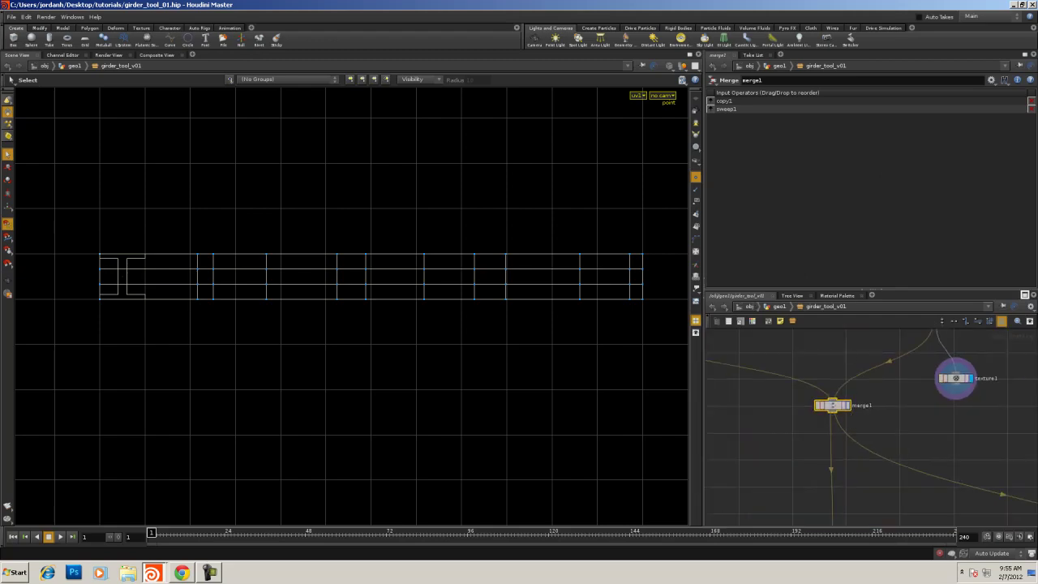
click(1024, 296)
middle_drag(735, 354, 857, 308)
right_drag(653, 315, 610, 323)
middle_drag(635, 291, 519, 257)
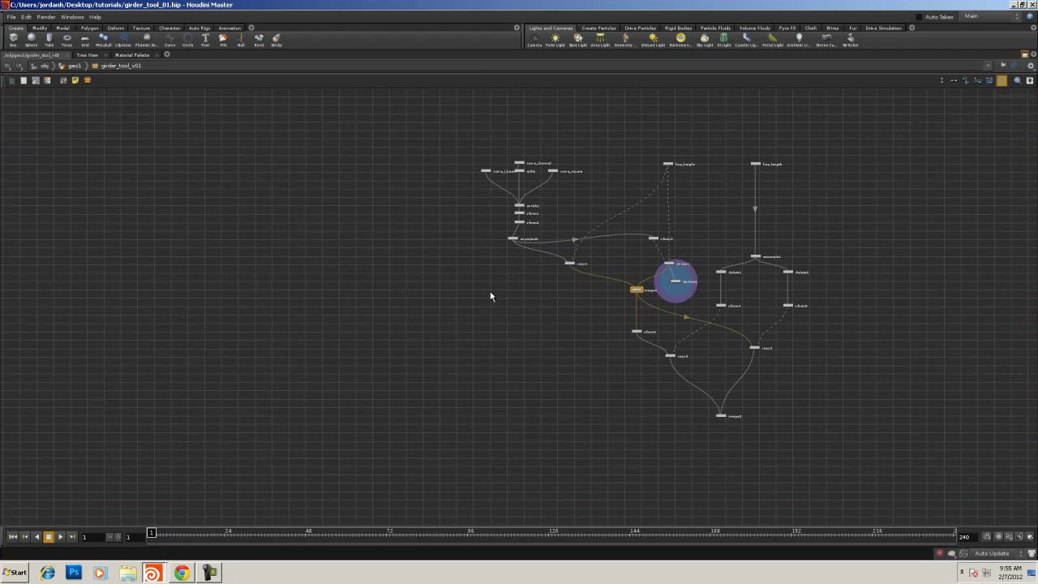
middle_drag(491, 296, 295, 271)
scroll(301, 301, up, 3)
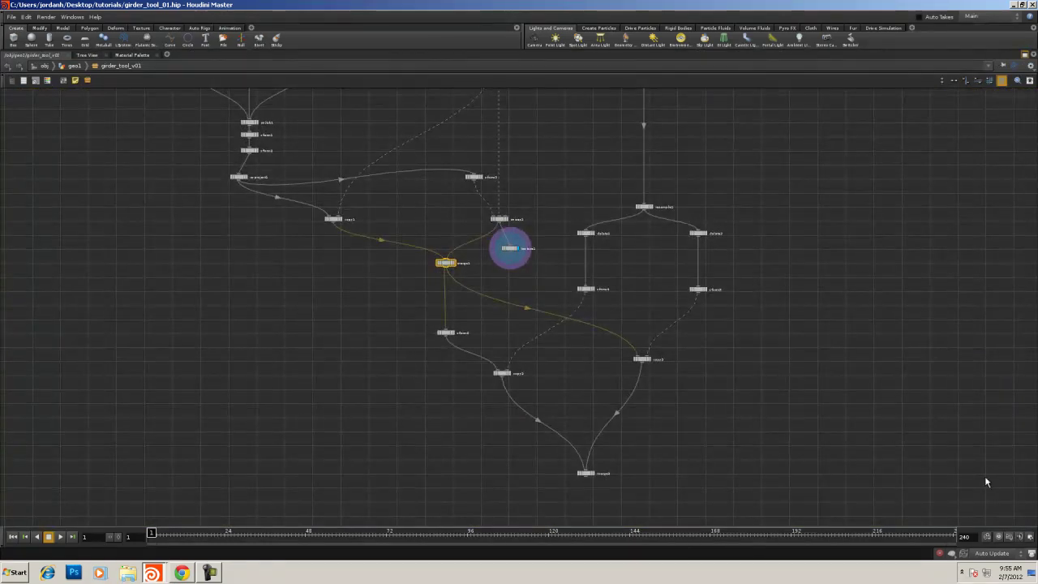
drag(756, 480, 382, 290)
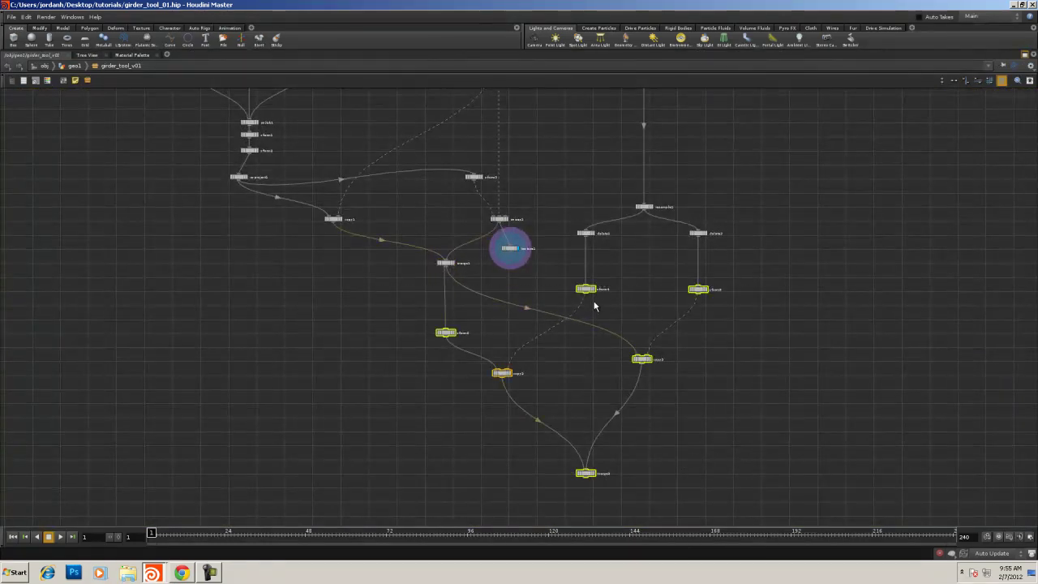
drag(589, 289, 590, 403)
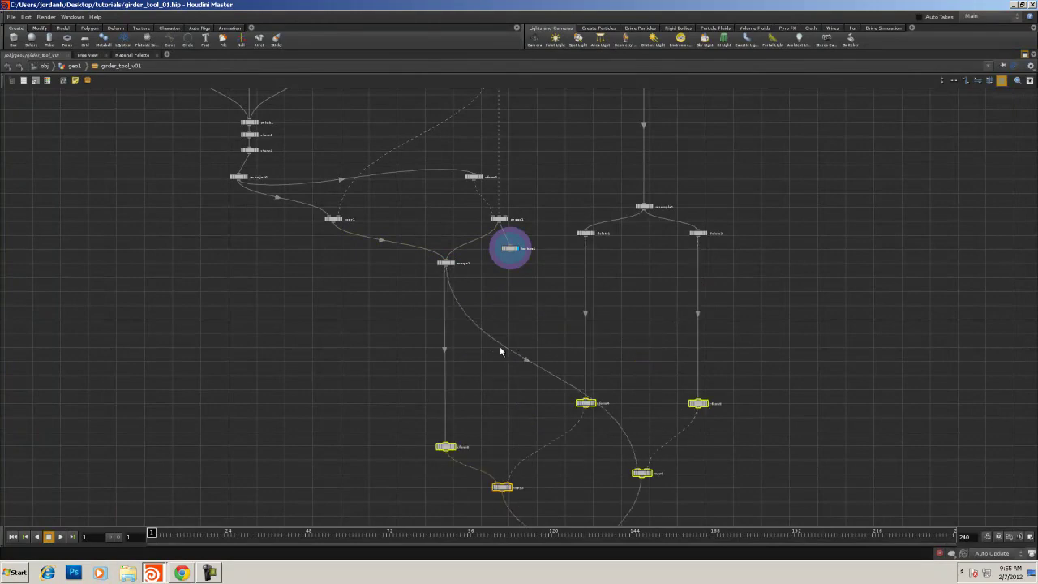
Move merge1 lower to leave room for nodes beneath copy1 and sweep1
scroll(496, 316, up, 3)
middle_drag(522, 324, 628, 422)
scroll(627, 422, up, 2)
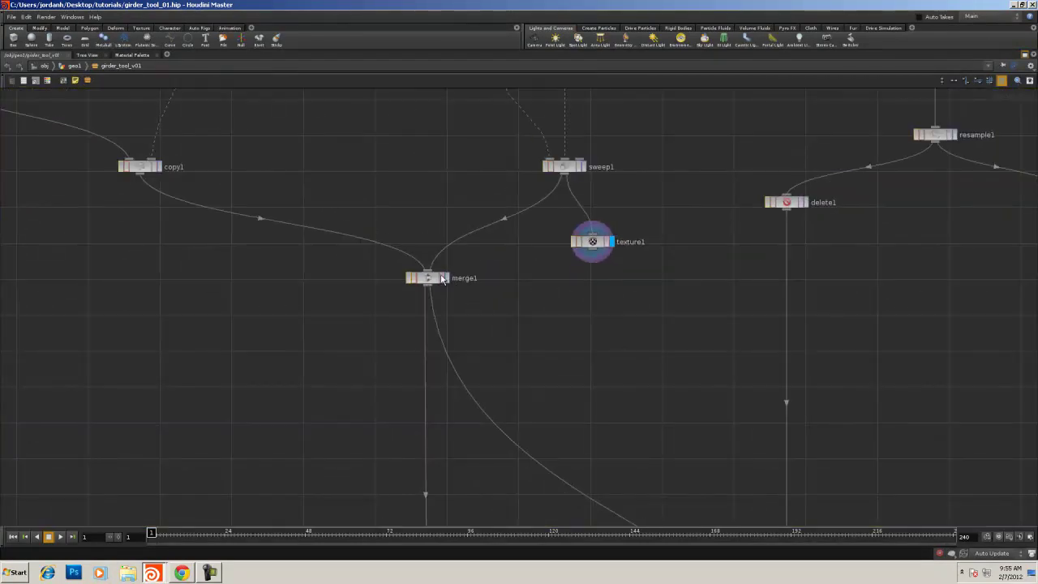
drag(431, 377, 430, 399)
right_drag(659, 339, 634, 334)
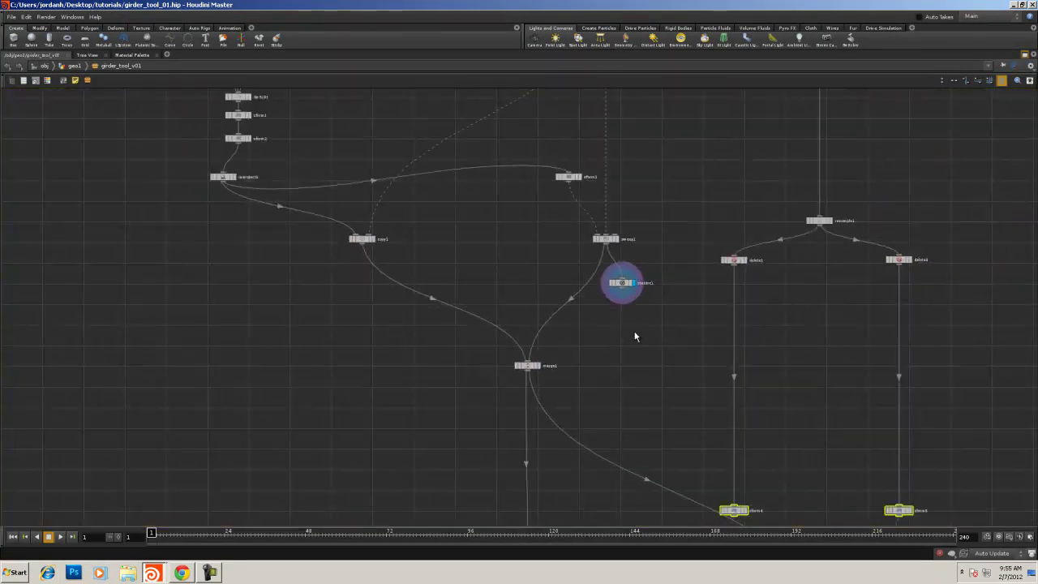
middle_drag(635, 334, 688, 357)
right_drag(687, 356, 677, 329)
middle_drag(677, 329, 698, 327)
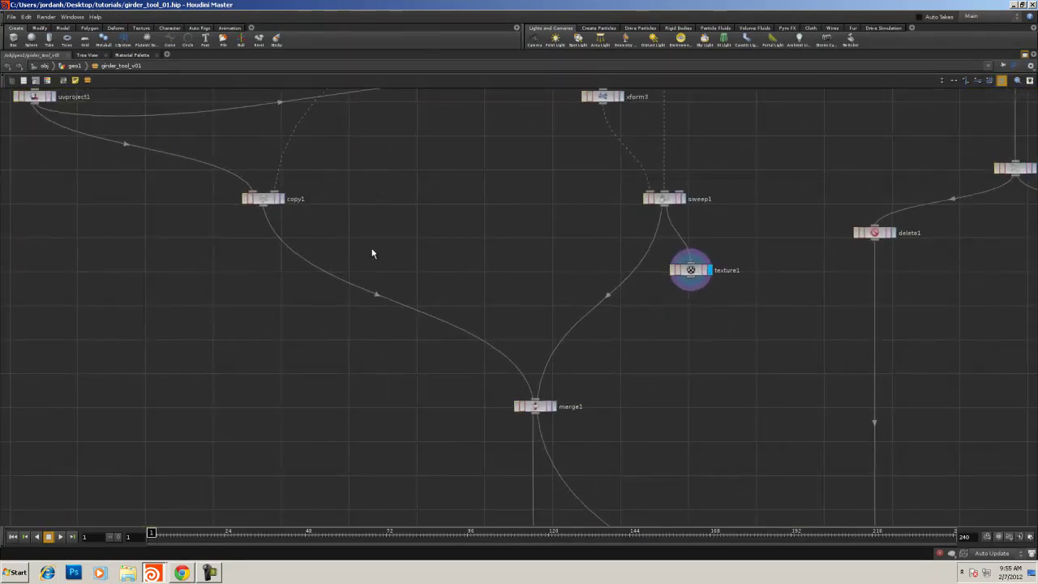
middle_drag(546, 231, 487, 243)
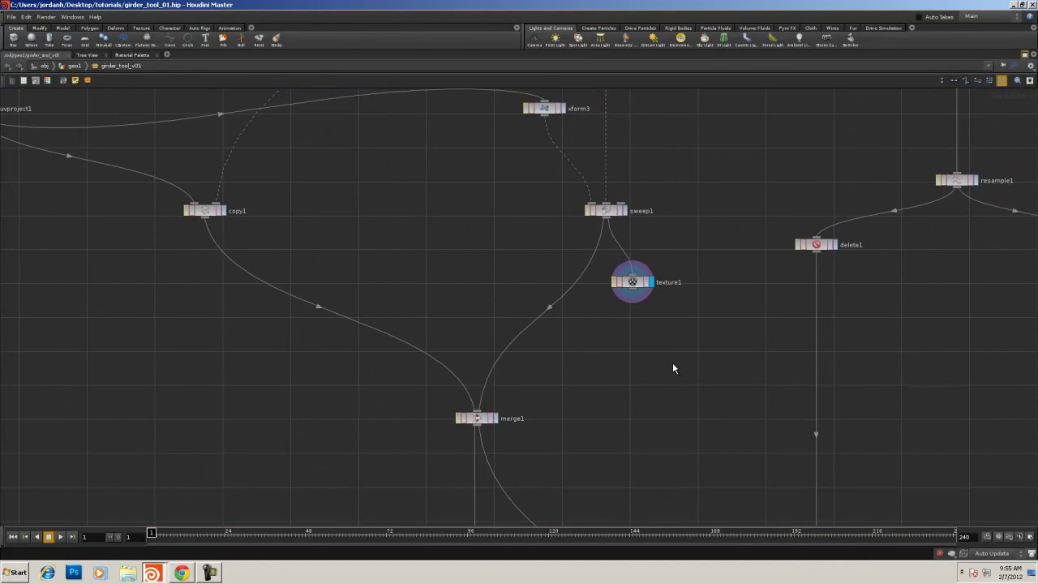
Add a Null node below texture1 and name it GIRDER_COLUMN
key(Tab)
text(nul)
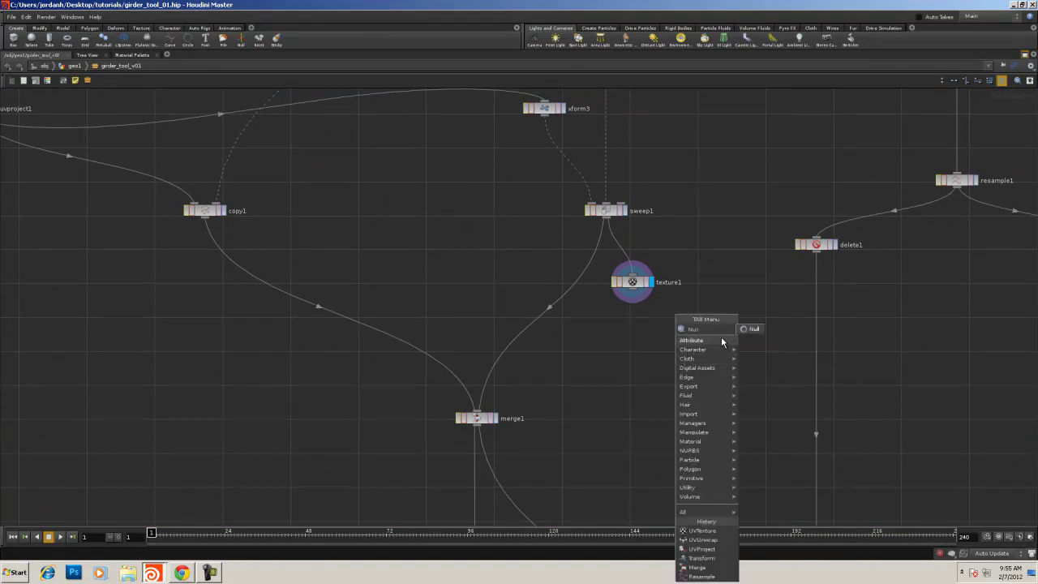
click(750, 328)
click(632, 350)
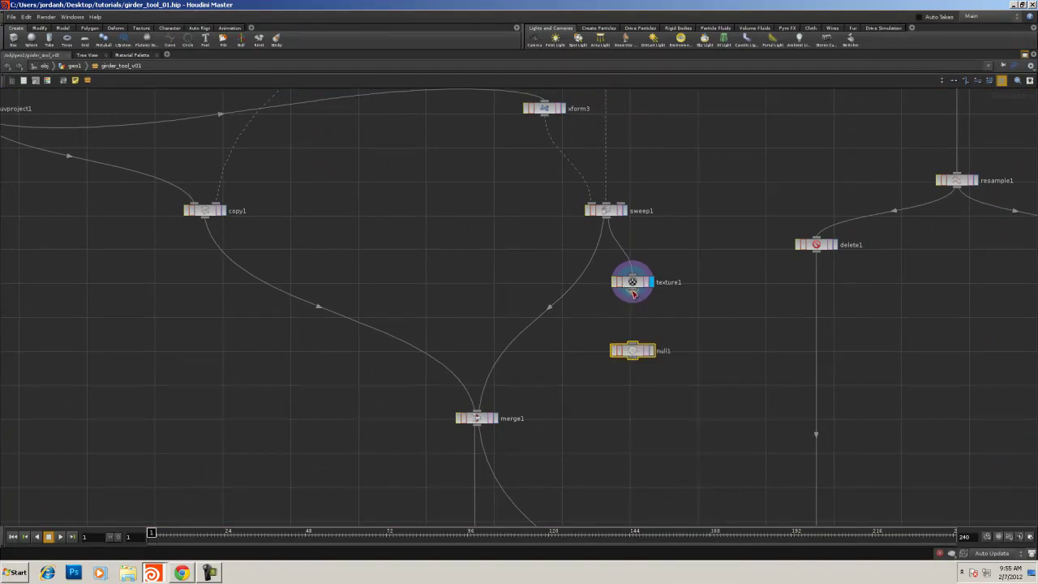
double_click(659, 354)
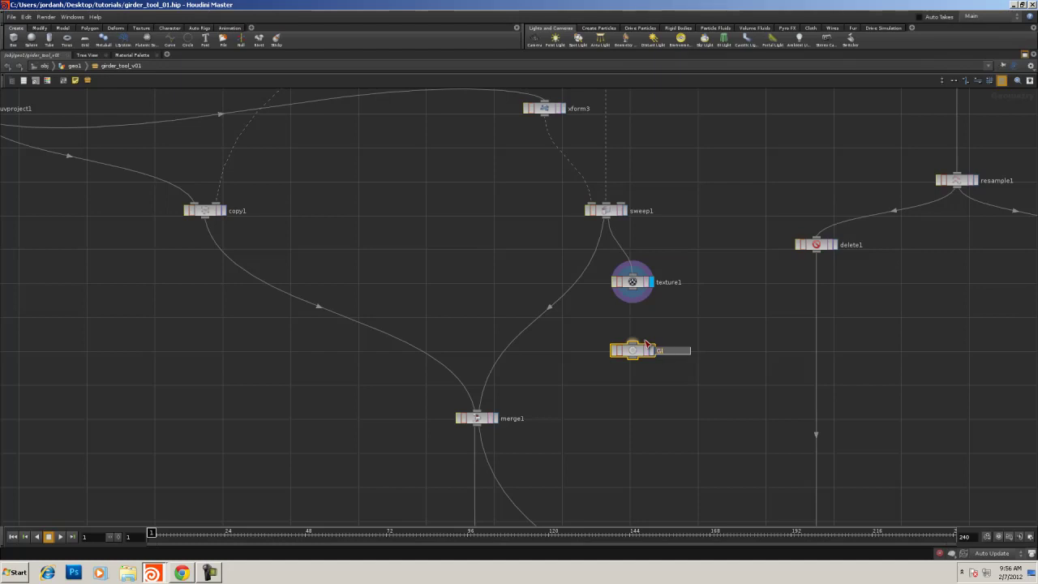
text(RDER)
text(_COLUMN)
key(Return)
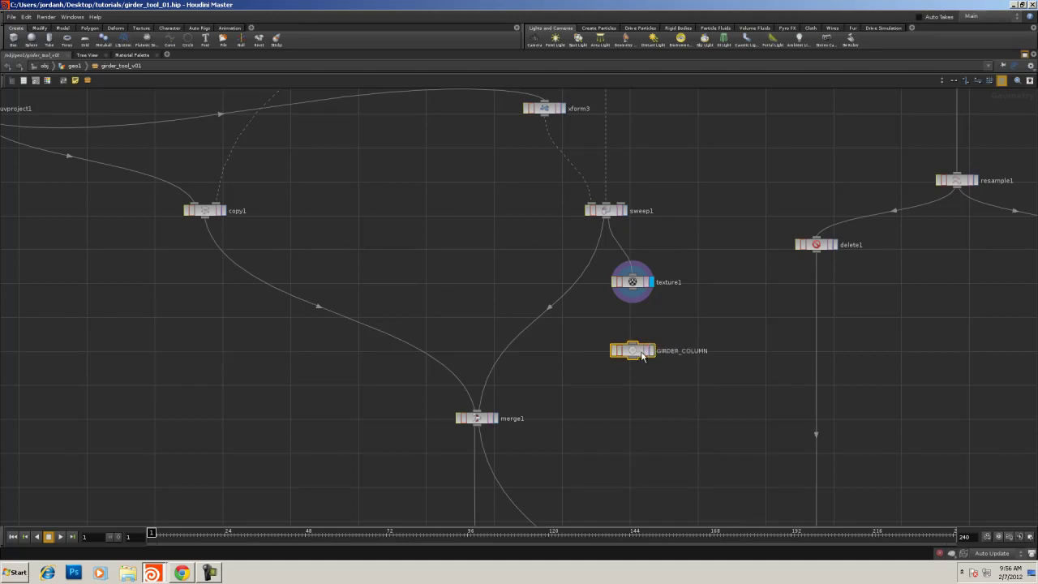
Feed texture1's output into the GIRDER_COLUMN null and place the null between the copy1 and sweep1 branches
middle_drag(544, 364, 715, 453)
right_drag(660, 448, 630, 381)
middle_drag(636, 369, 696, 376)
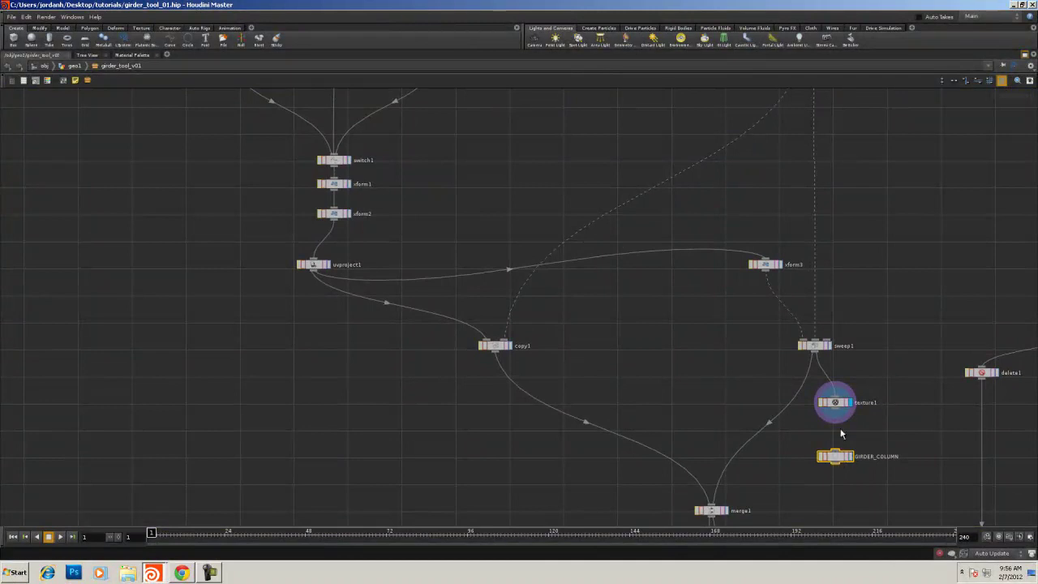
drag(835, 411, 625, 406)
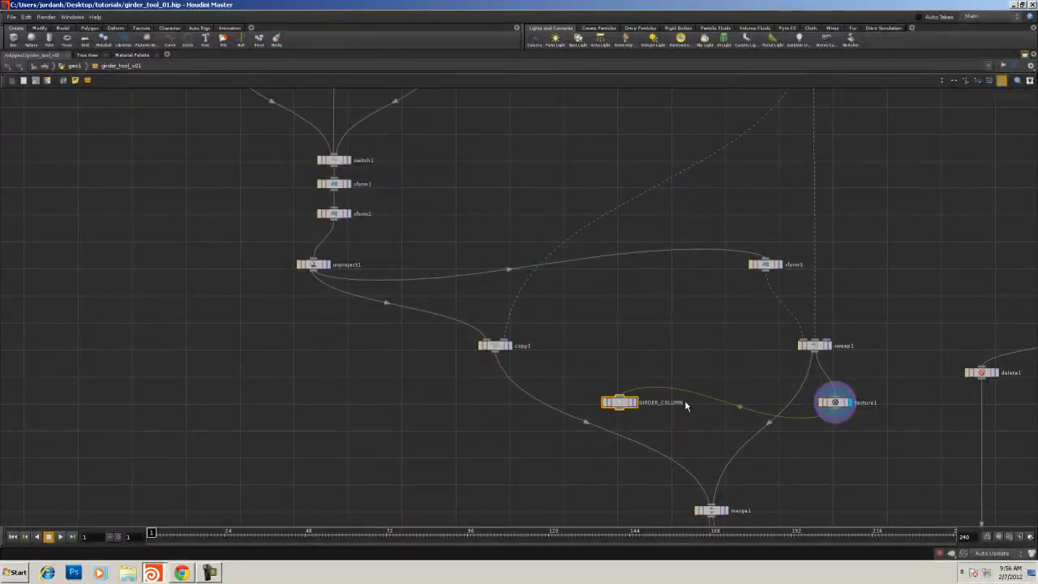
Duplicate the GIRDER_COLUMN null, place the copy below copy1 and rename it GIRDER_caps
key(ctrl+c)
key(ctrl+v)
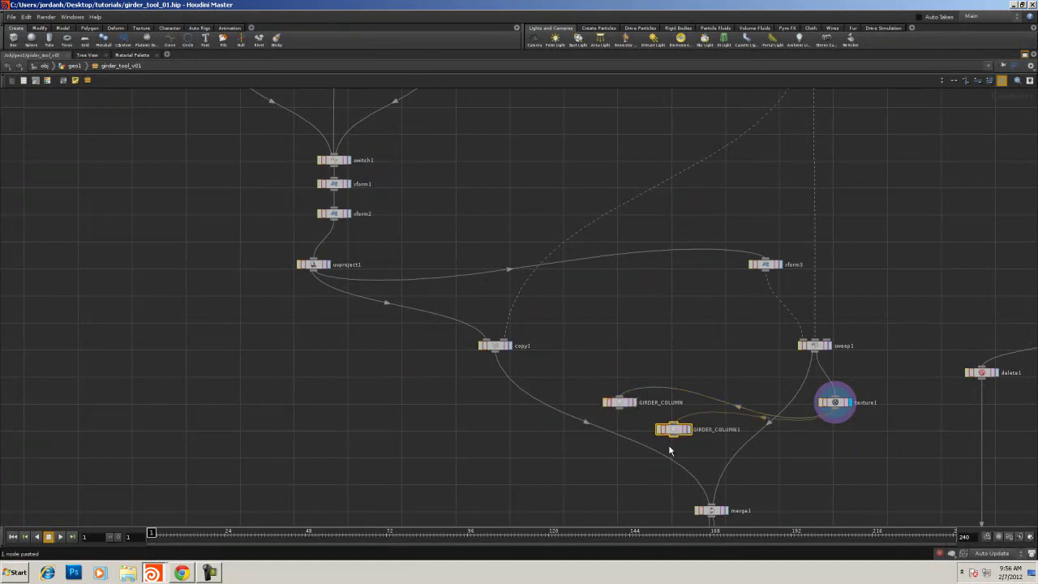
drag(676, 434, 410, 465)
double_click(444, 456)
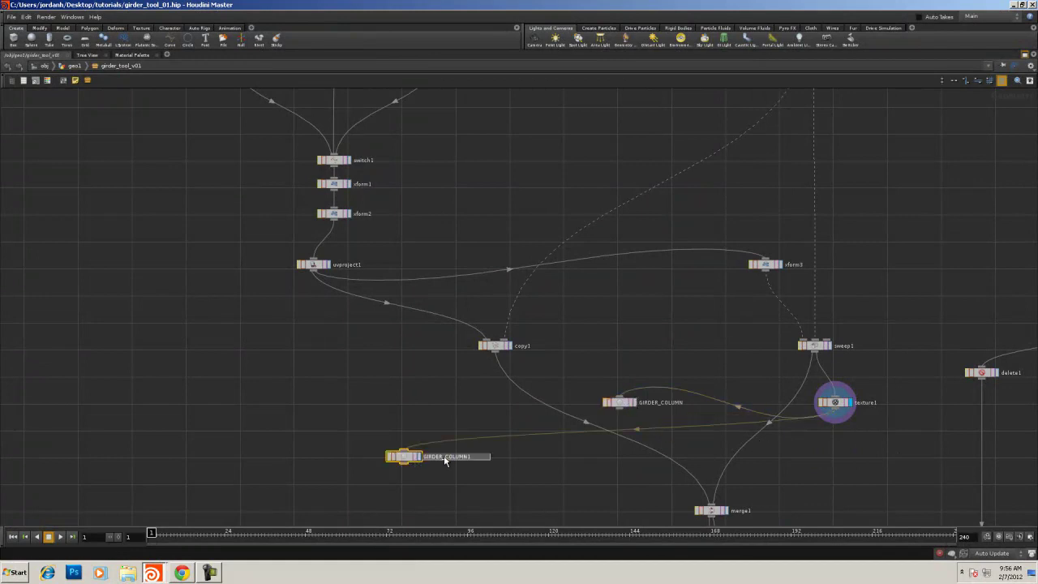
text(GIRDER_caps)
key(Return)
Insert GIRDER_caps between copy1 and merge1, and chain texture1 and GIRDER_COLUMN in line between sweep1 and merge1
middle_drag(362, 368, 348, 285)
drag(391, 385, 710, 386)
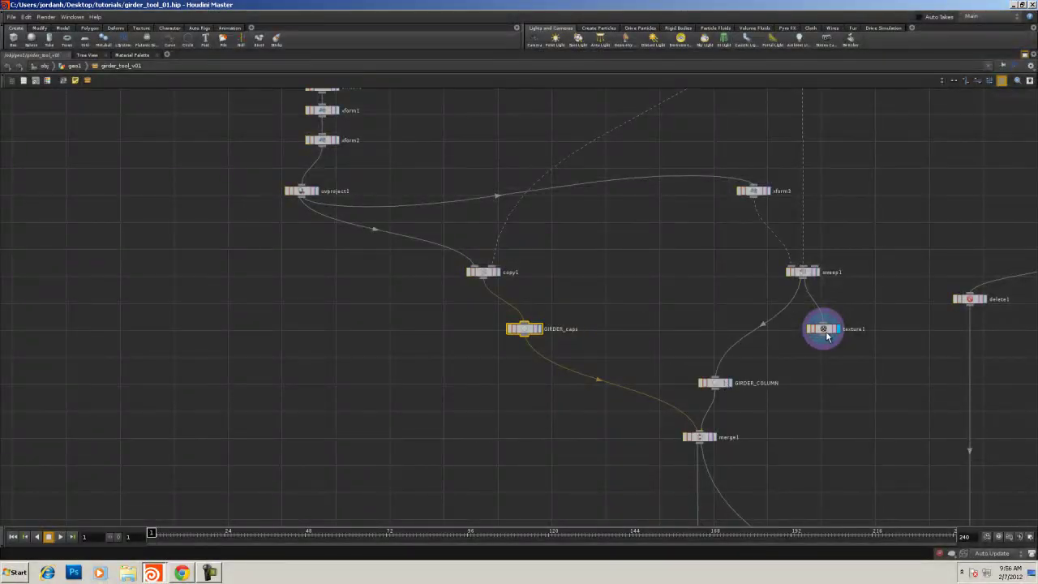
mouse_move(827, 337)
mouse_down()
mouse_move(770, 338)
mouse_move(815, 320)
mouse_up()
drag(806, 275, 840, 278)
drag(699, 381, 808, 379)
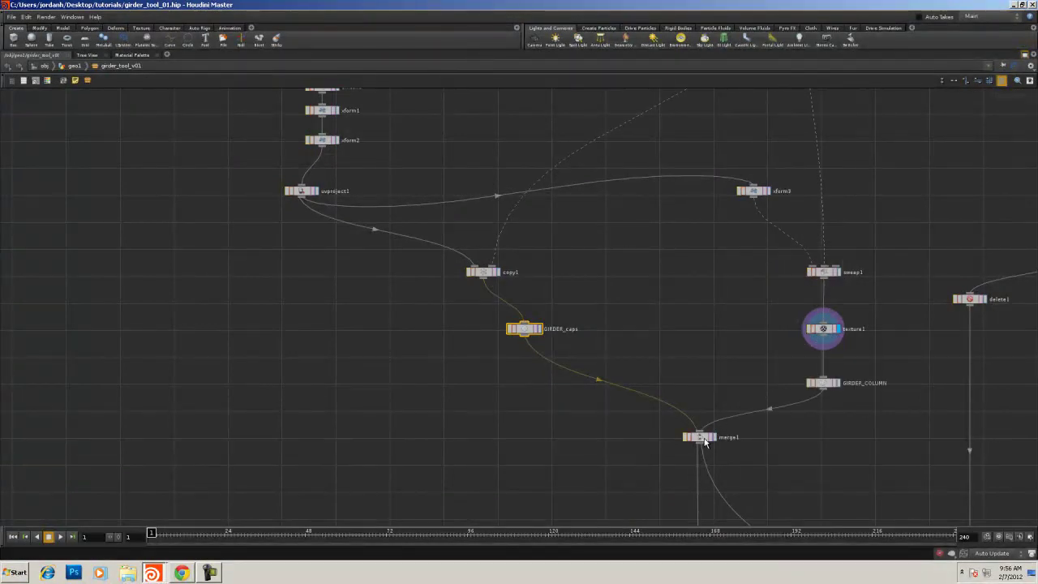
drag(704, 440, 721, 439)
Line up GIRDER_caps and copy1 vertically to tidy the caps branch
scroll(708, 332, down, 4)
middle_drag(679, 324, 588, 174)
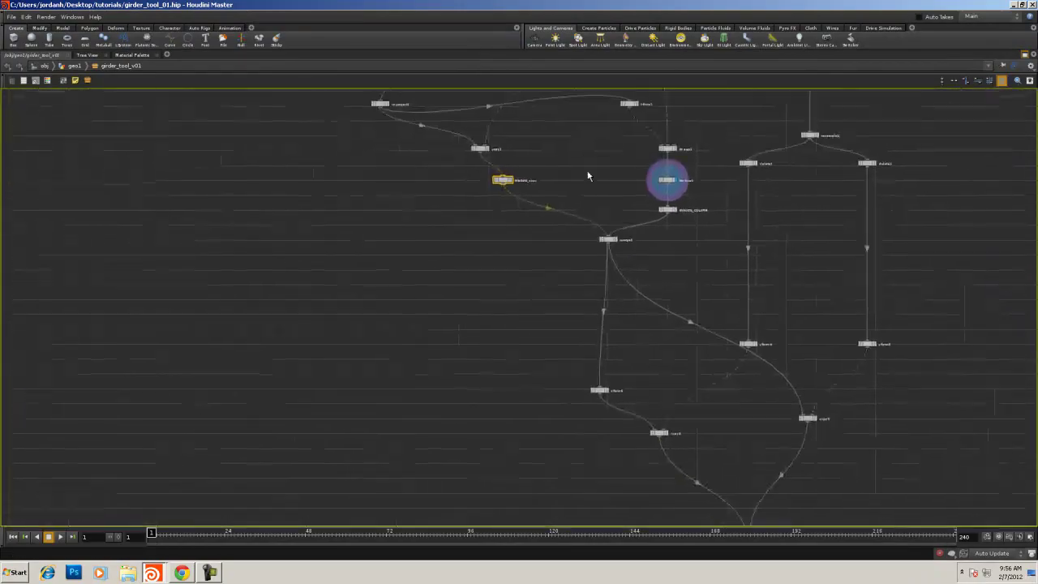
middle_drag(515, 295, 433, 370)
scroll(446, 321, up, 4)
middle_drag(444, 319, 419, 342)
drag(359, 206, 329, 205)
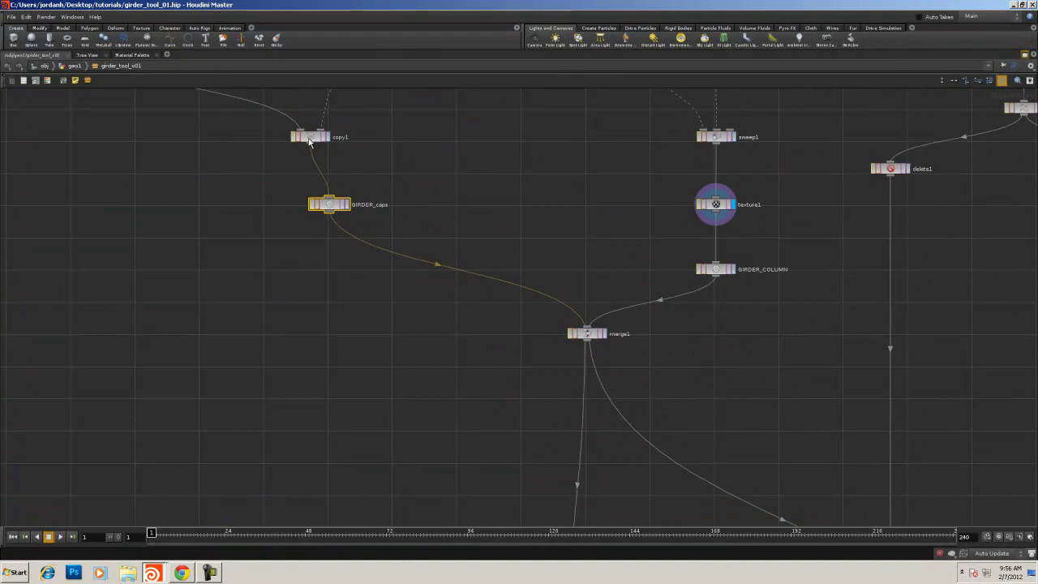
drag(309, 141, 329, 141)
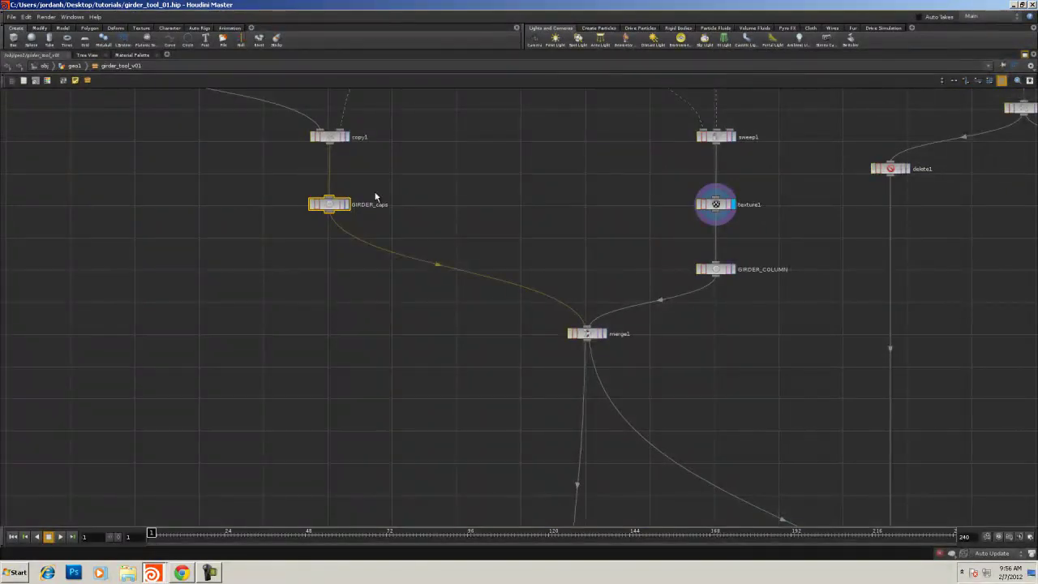
Display merge2 at the end of the network, select it, and restore the split pane layout with the girders in perspective view
middle_drag(752, 247, 473, 578)
middle_drag(547, 279, 502, 427)
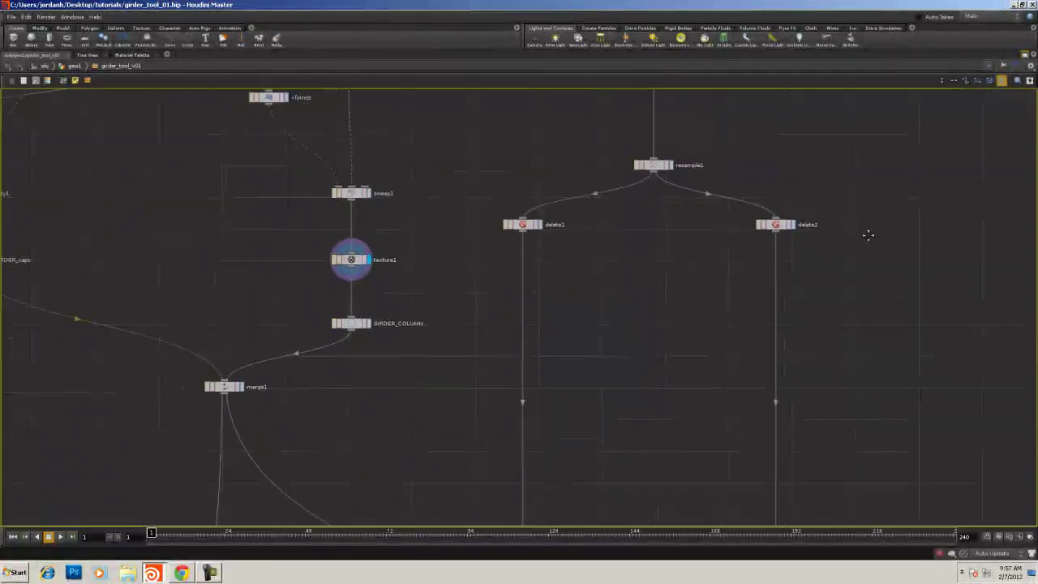
middle_drag(868, 235, 868, 129)
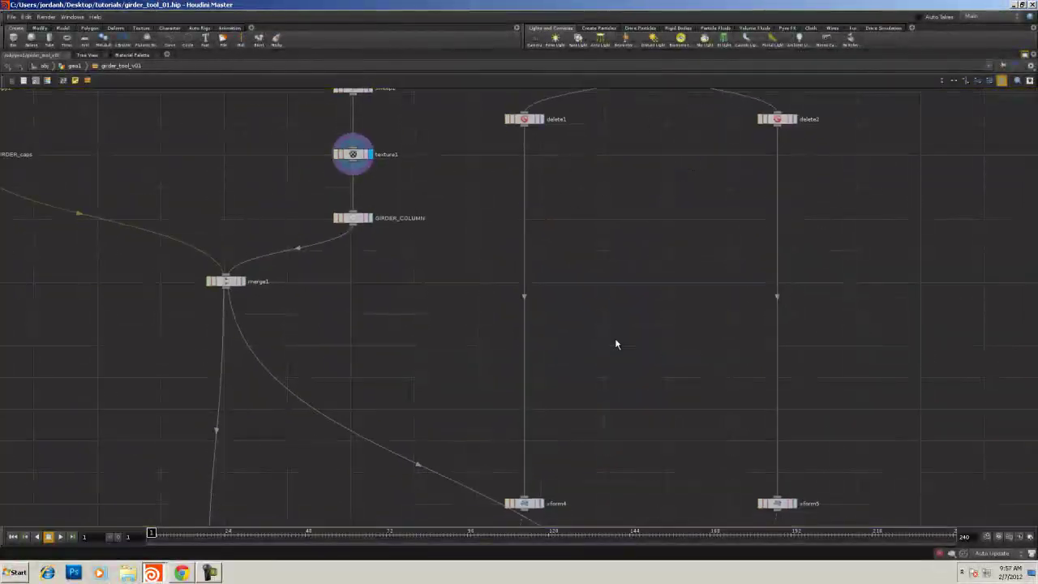
middle_drag(716, 243, 741, 100)
middle_drag(684, 355, 704, 58)
middle_drag(541, 440, 534, 292)
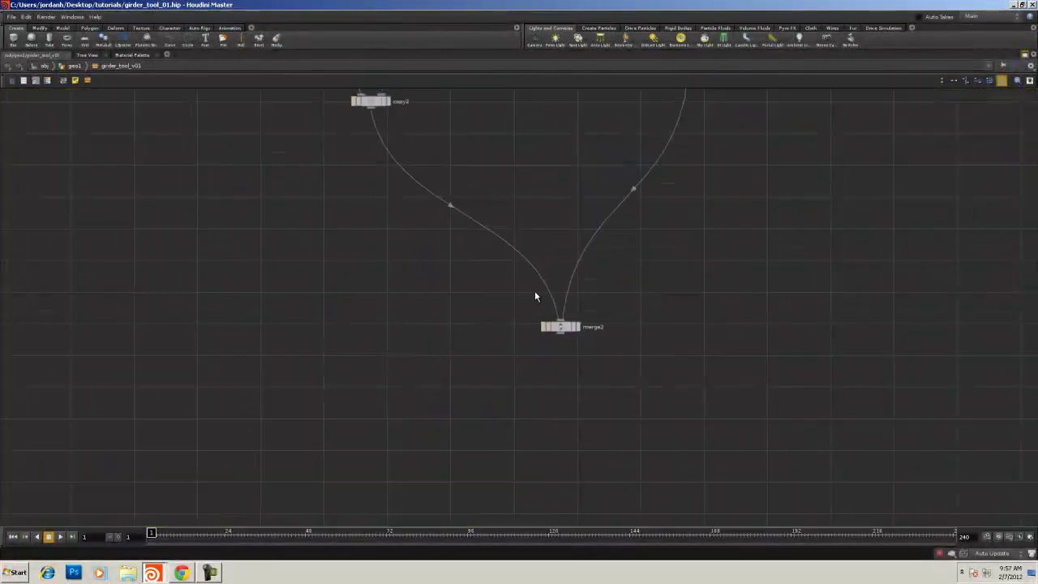
click(575, 329)
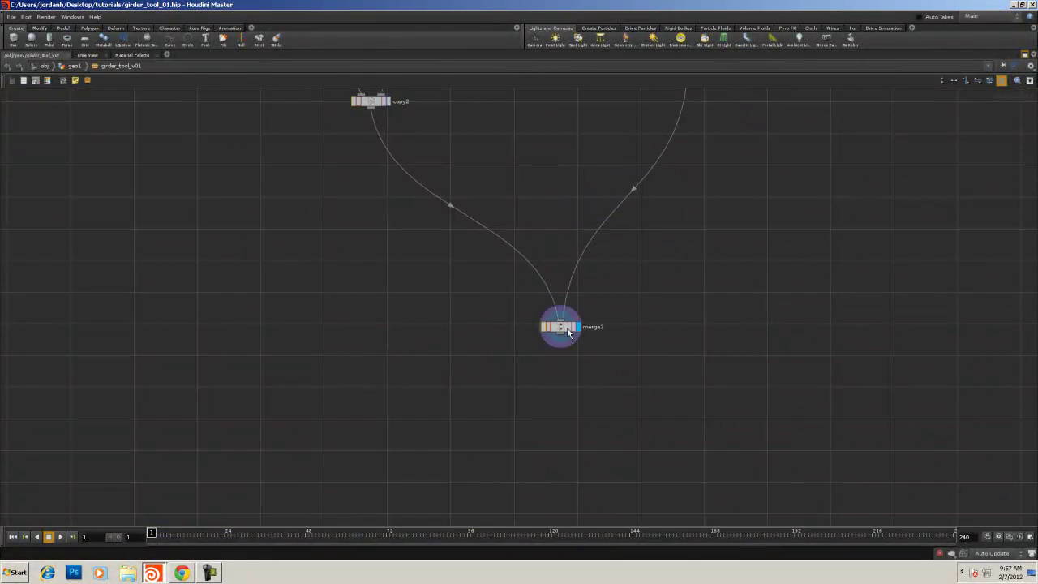
click(1026, 55)
drag(410, 278, 532, 307)
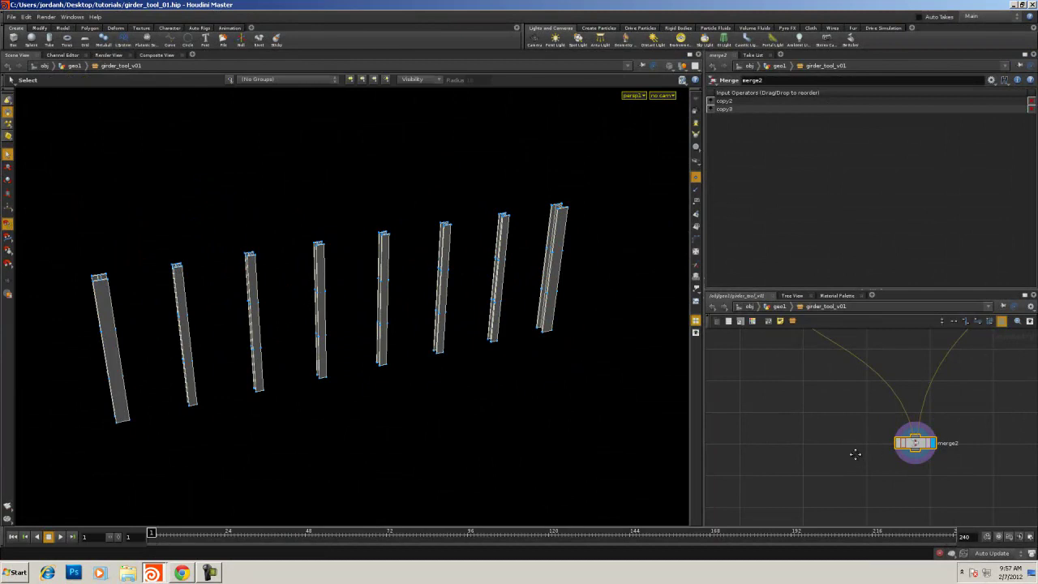
middle_drag(855, 453, 764, 395)
scroll(762, 396, up, 1)
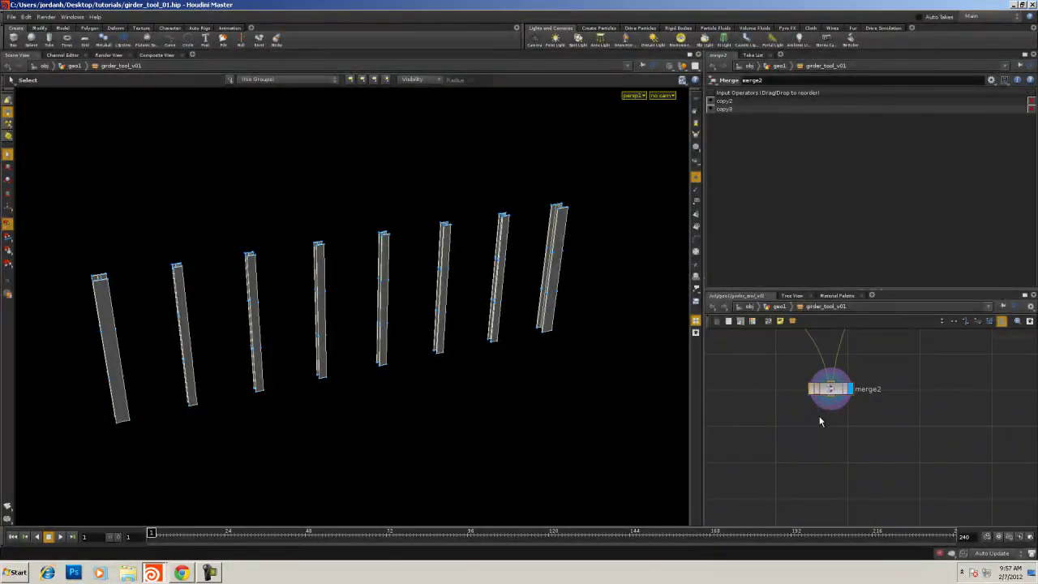
Add a Convert node below merge2, wire merge2 into it, and display it
key(Tab)
text(co)
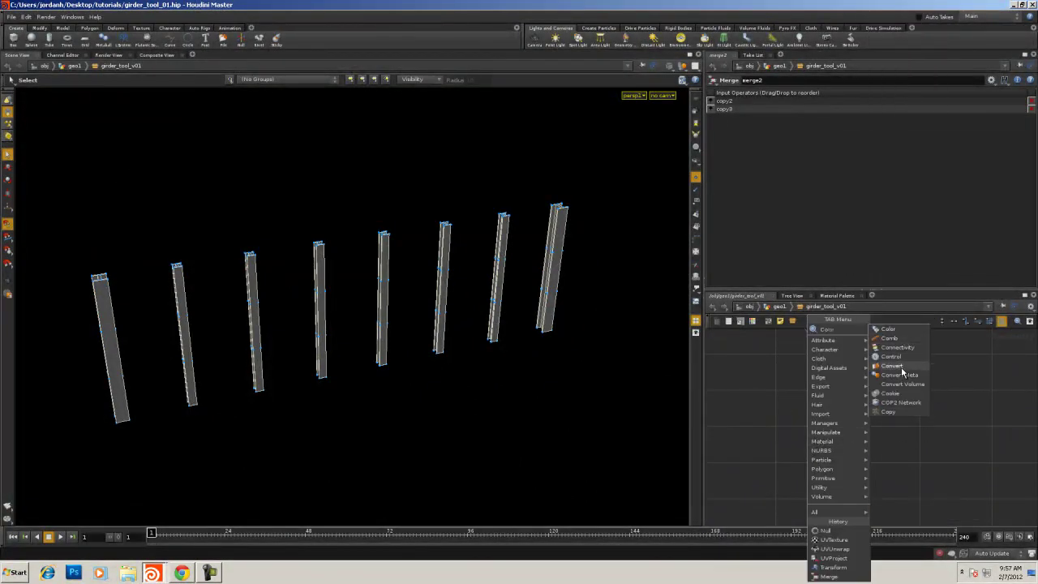
click(902, 371)
click(833, 436)
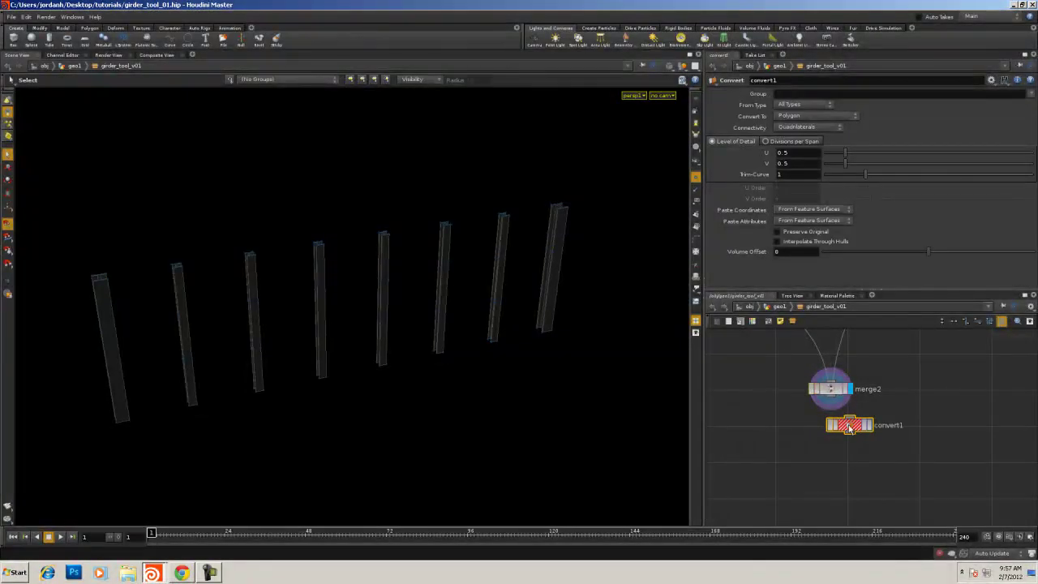
drag(847, 425, 848, 462)
drag(831, 400, 848, 454)
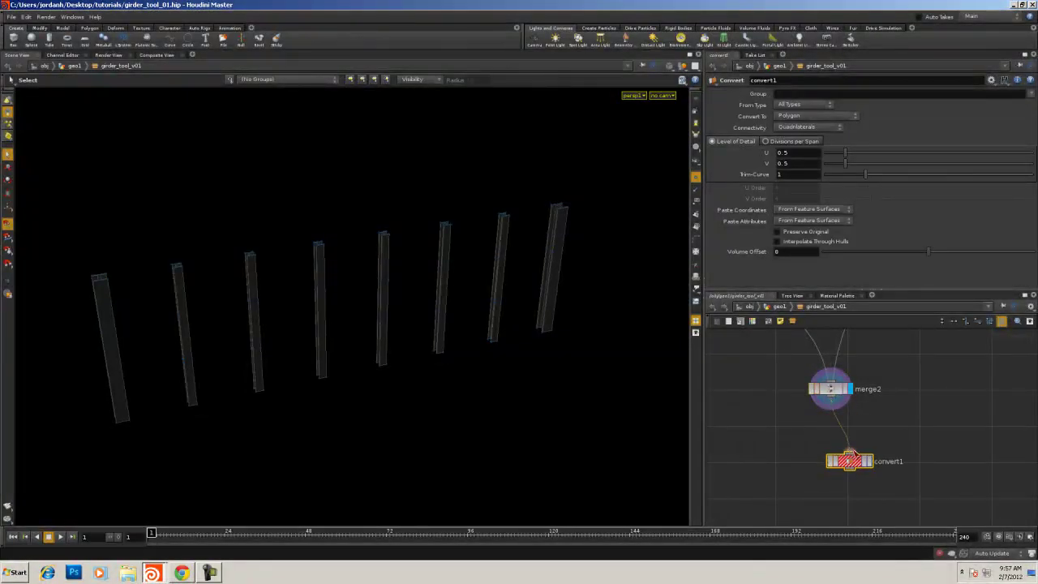
click(868, 460)
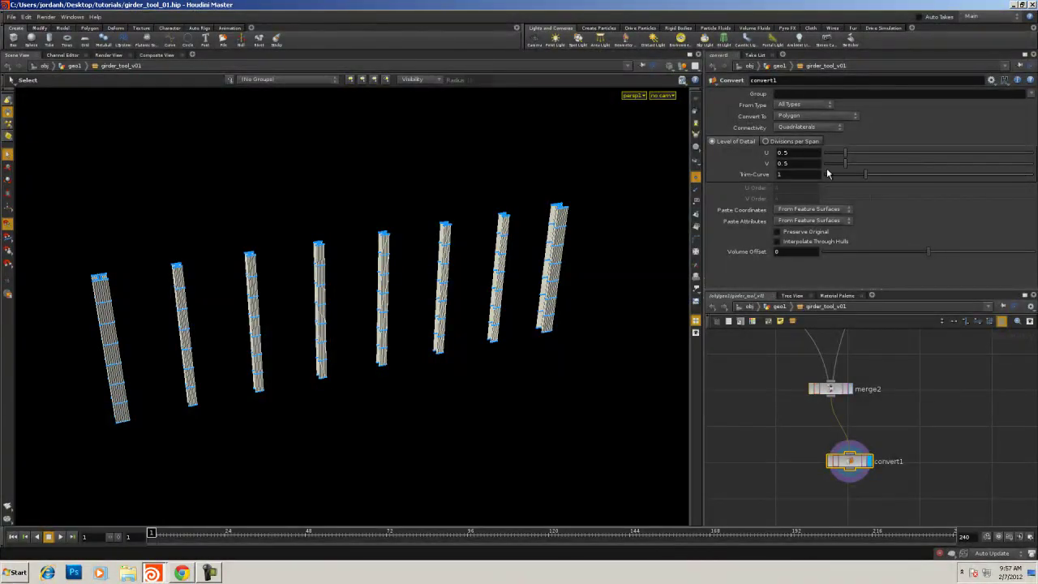
Switch convert1 to Divisions per Span and set both the U and V divisions to 0
click(765, 141)
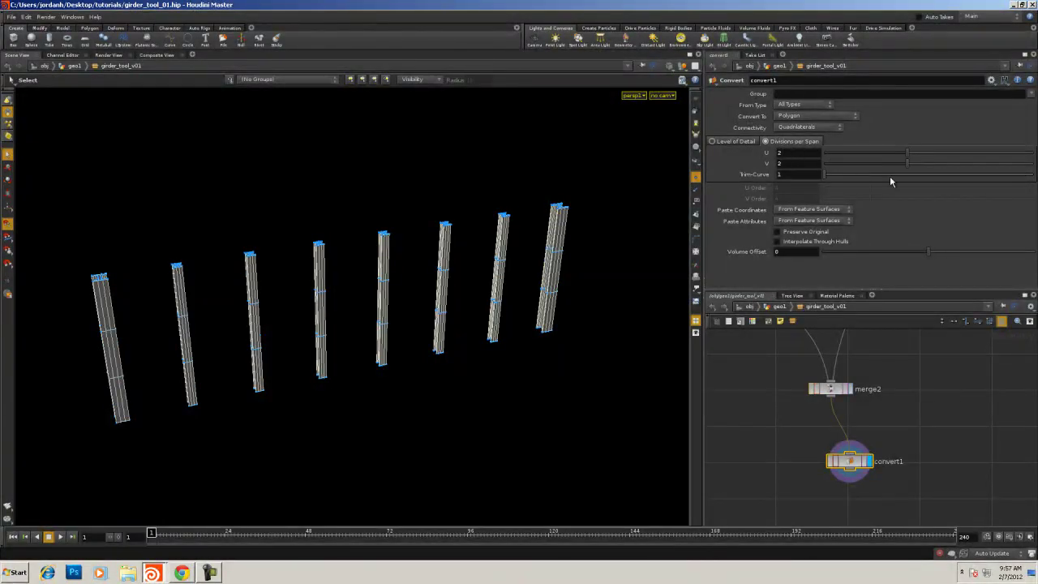
drag(883, 152, 775, 156)
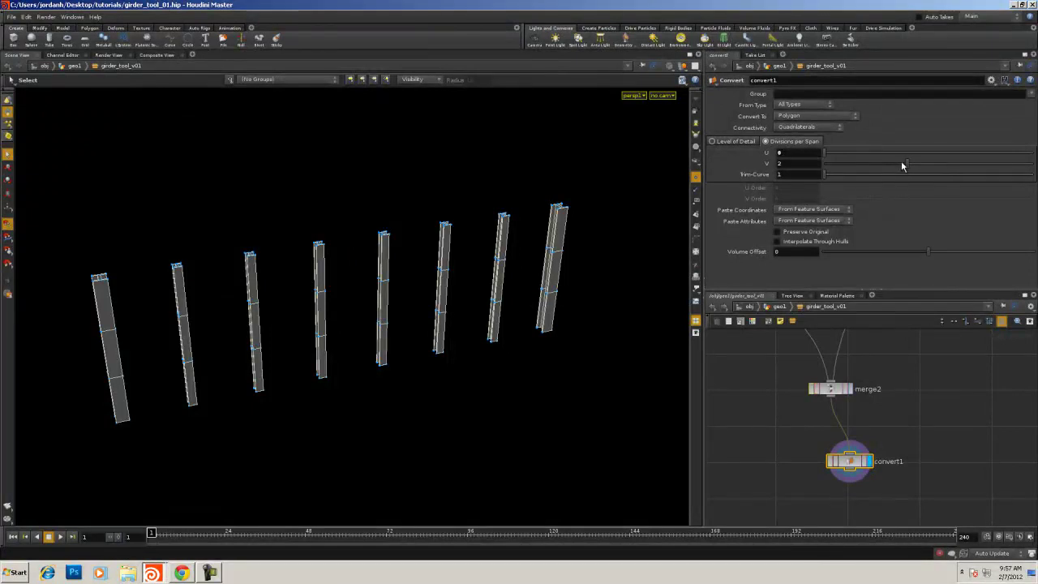
drag(906, 163, 697, 177)
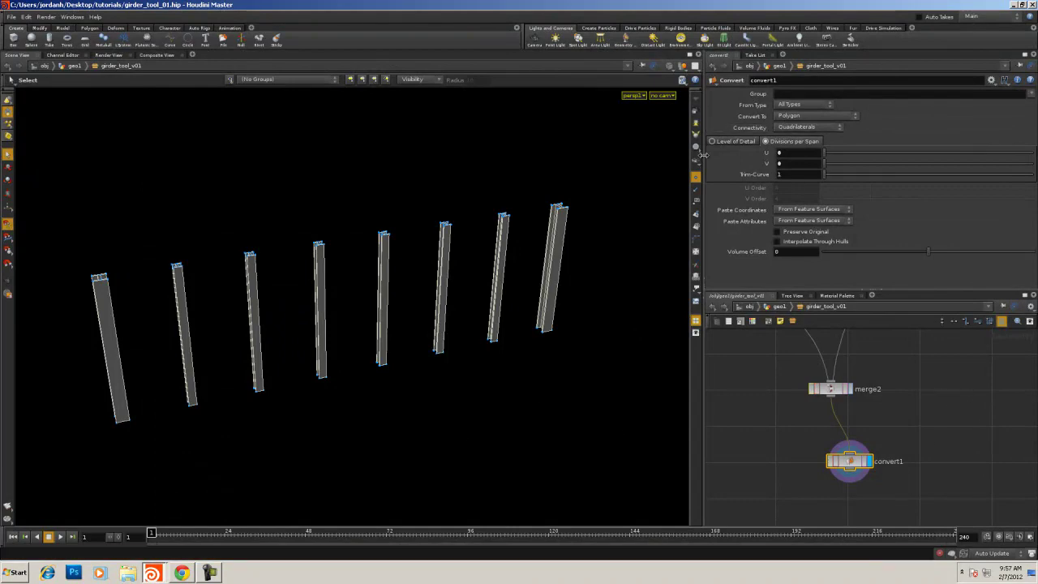
Inspect the converted girders' edges, tops and bottoms up close, and check convert1's geometry information
mouse_move(385, 401)
alt+mouse_down()
mouse_move(430, 412)
mouse_move(389, 397)
alt+mouse_up()
alt+right_drag(390, 397, 608, 243)
alt+middle_drag(608, 243, 729, 225)
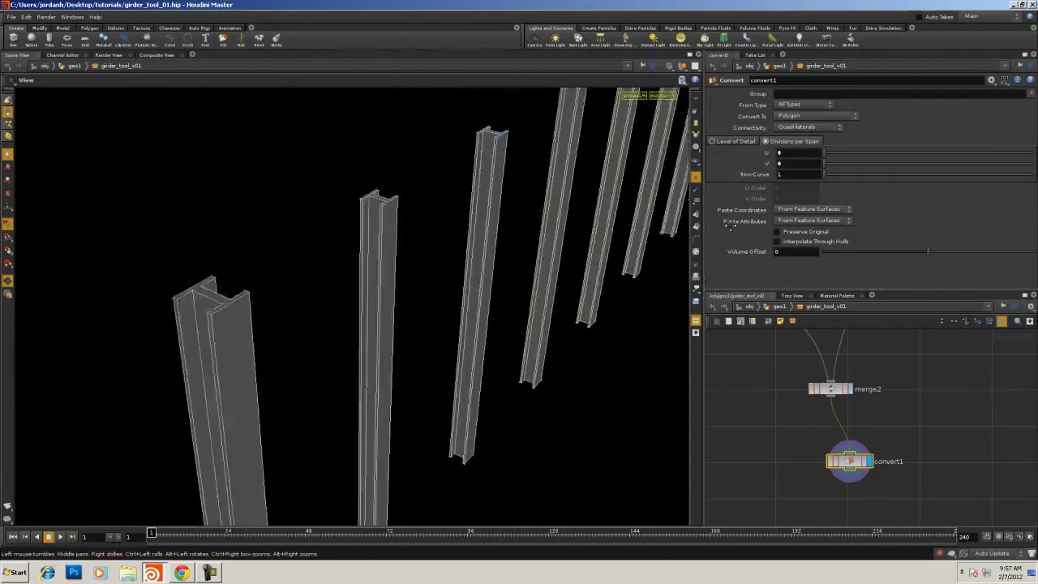
alt+middle_drag(243, 381, 368, 327)
alt+right_drag(368, 326, 413, 312)
alt+middle_drag(354, 345, 286, 386)
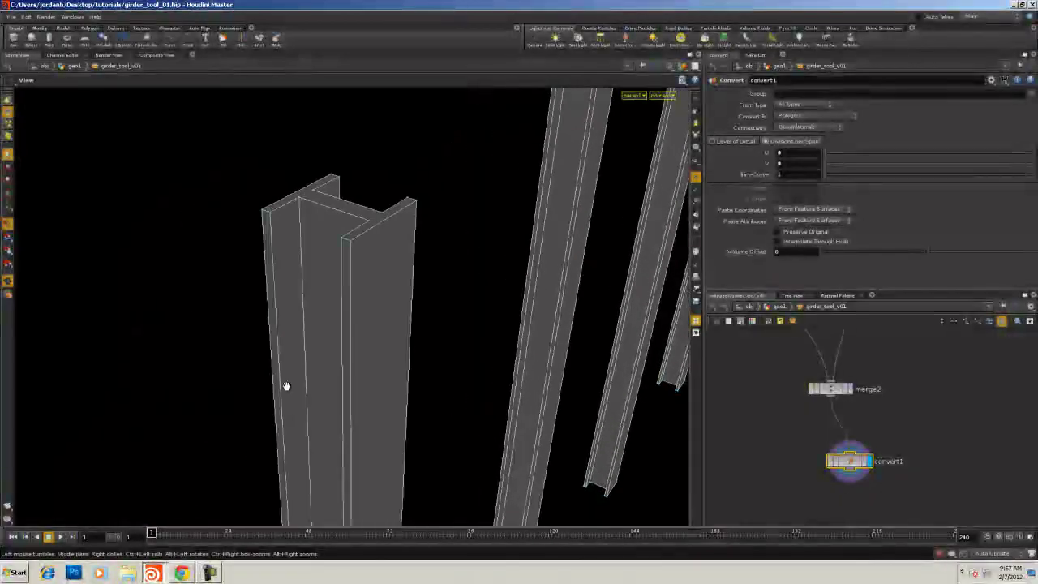
alt+middle_drag(344, 409, 182, 93)
alt+drag(275, 300, 537, 407)
key(s)
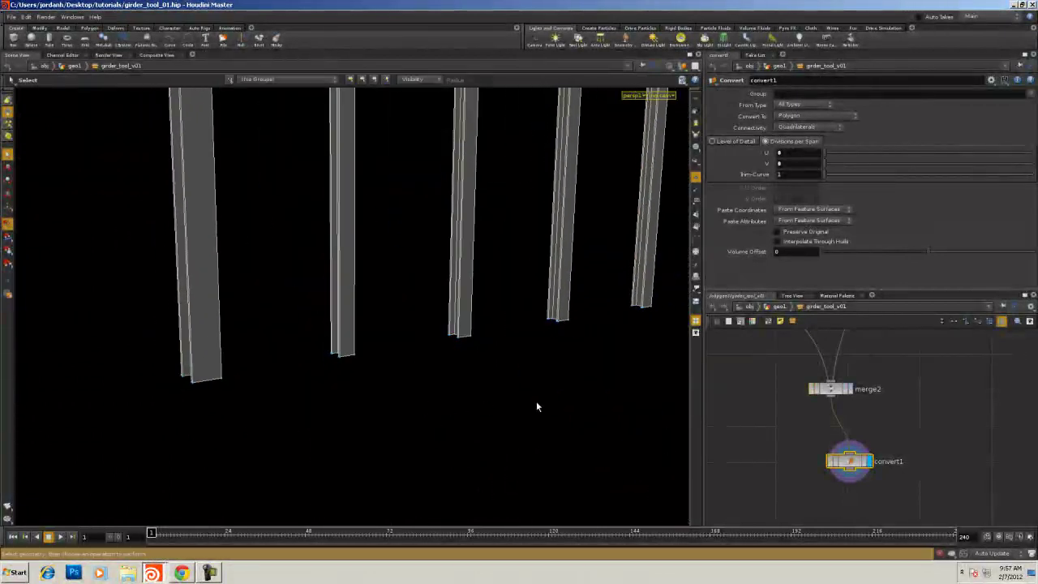
middle_click(864, 462)
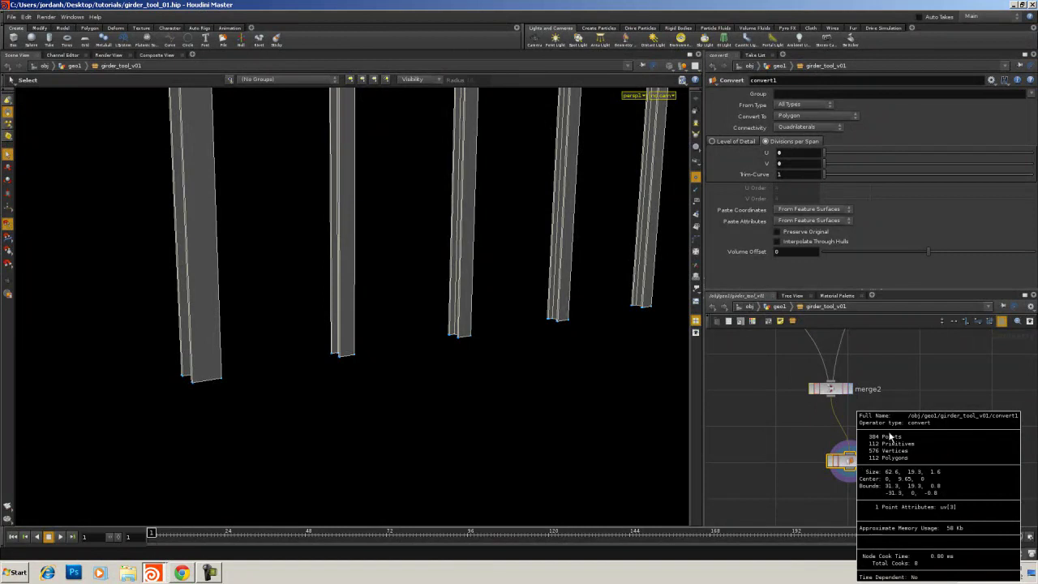
Add a Fuse node directly below convert1 and make it the displayed node
middle_drag(799, 466, 774, 421)
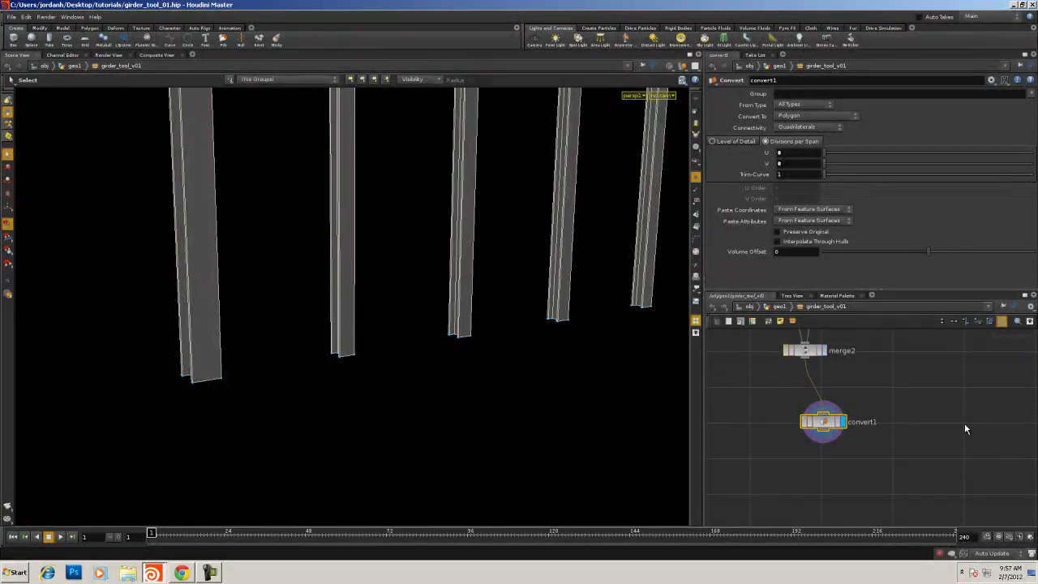
key(Tab)
text(fu)
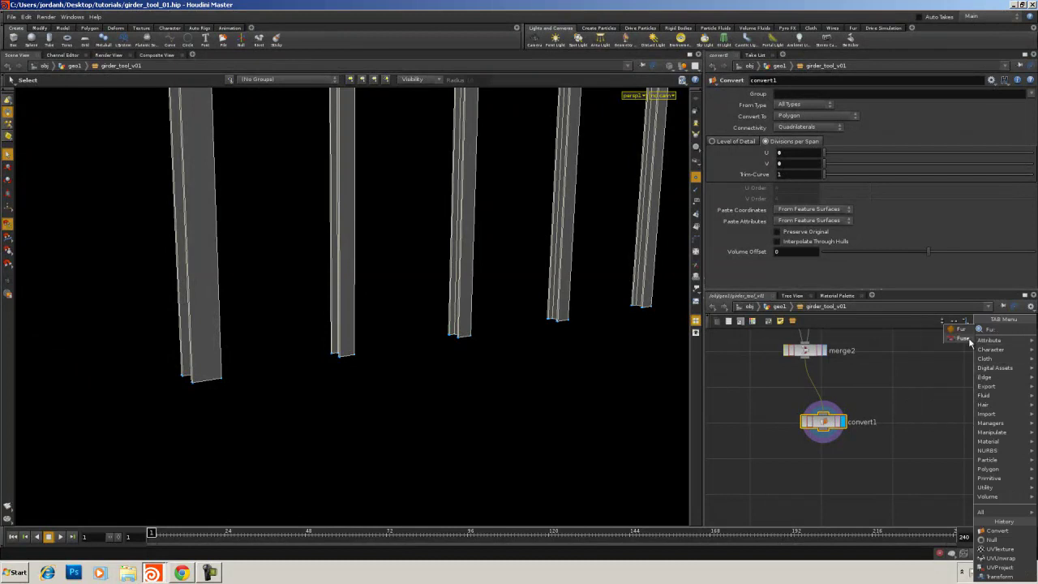
click(965, 339)
click(822, 456)
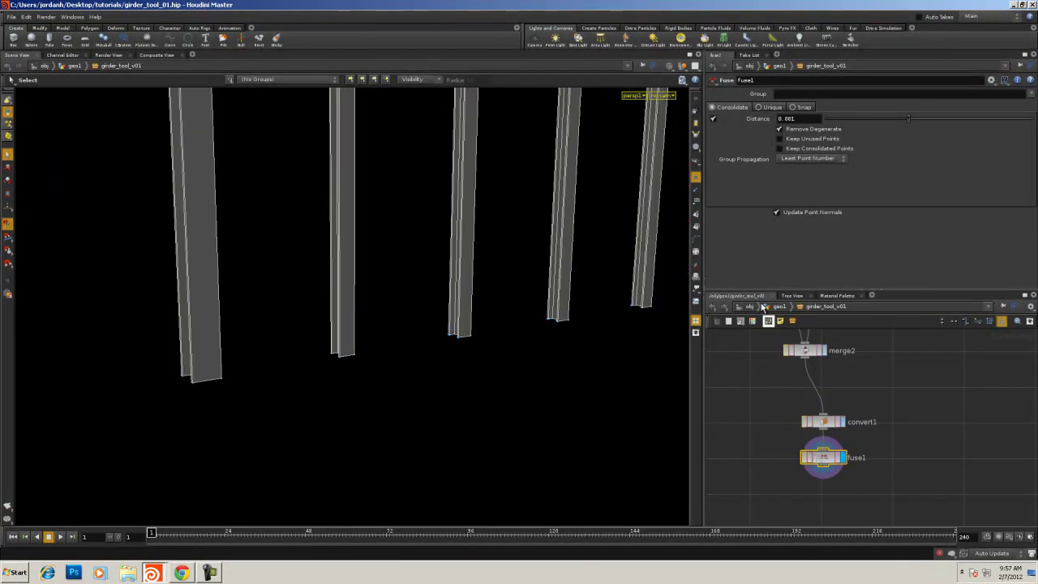
Add and display a Facet node below fuse1, with Cusp Polygons and Post-Compute Normals enabled
middle_drag(943, 415, 908, 381)
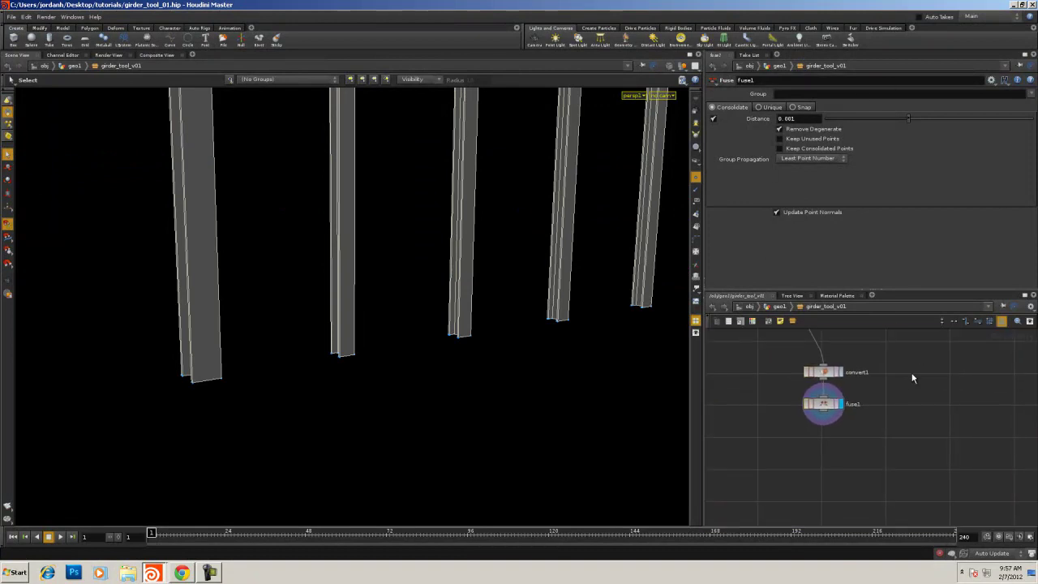
key(Tab)
text(Facet)
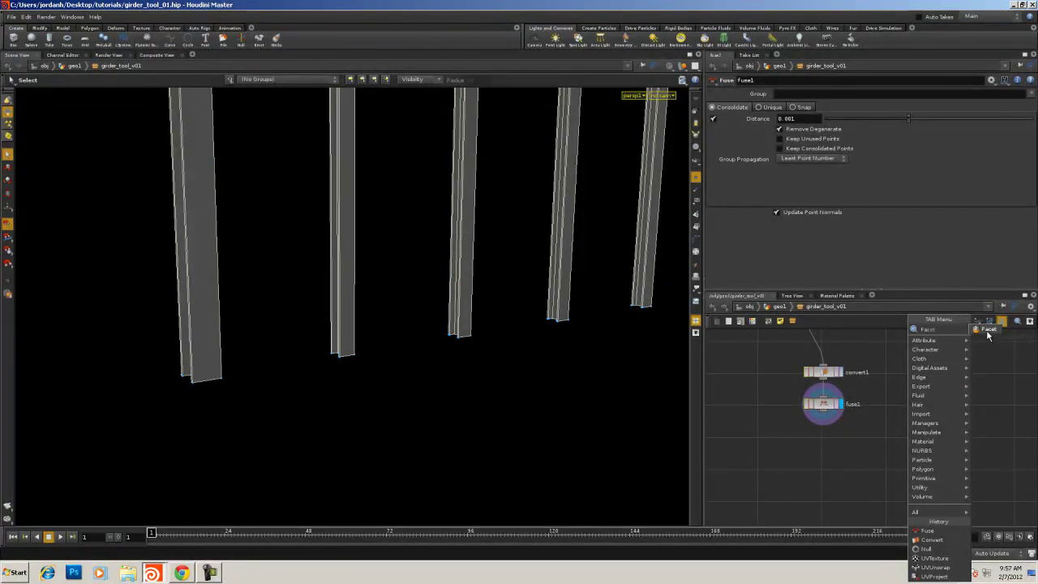
click(986, 330)
click(822, 446)
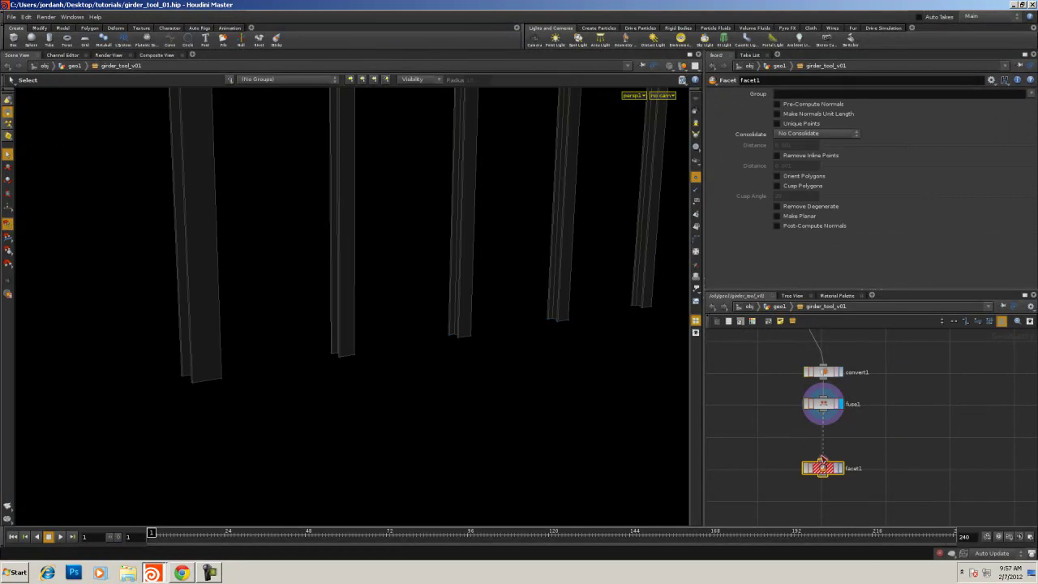
click(842, 469)
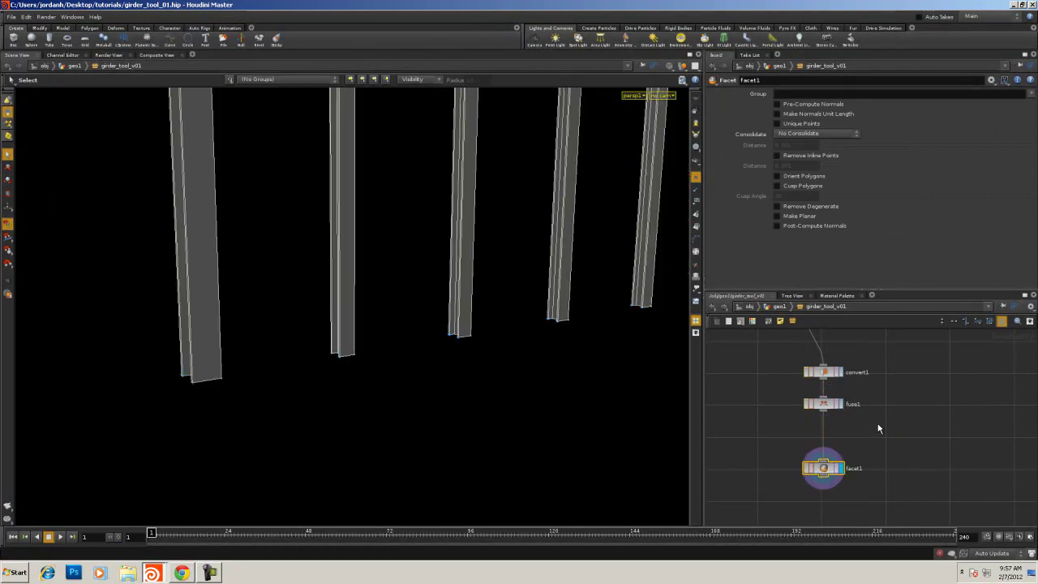
click(801, 187)
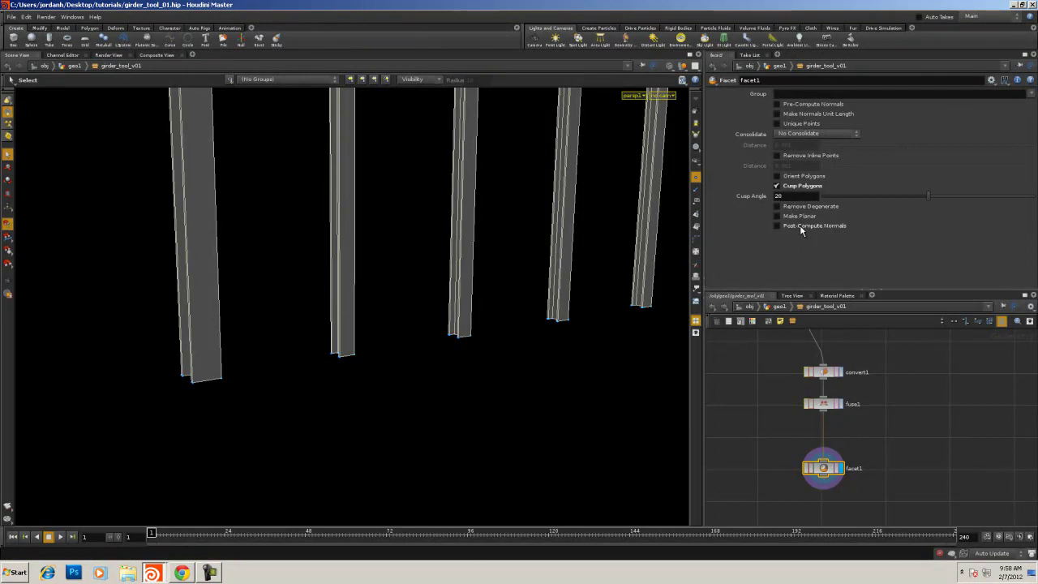
click(803, 227)
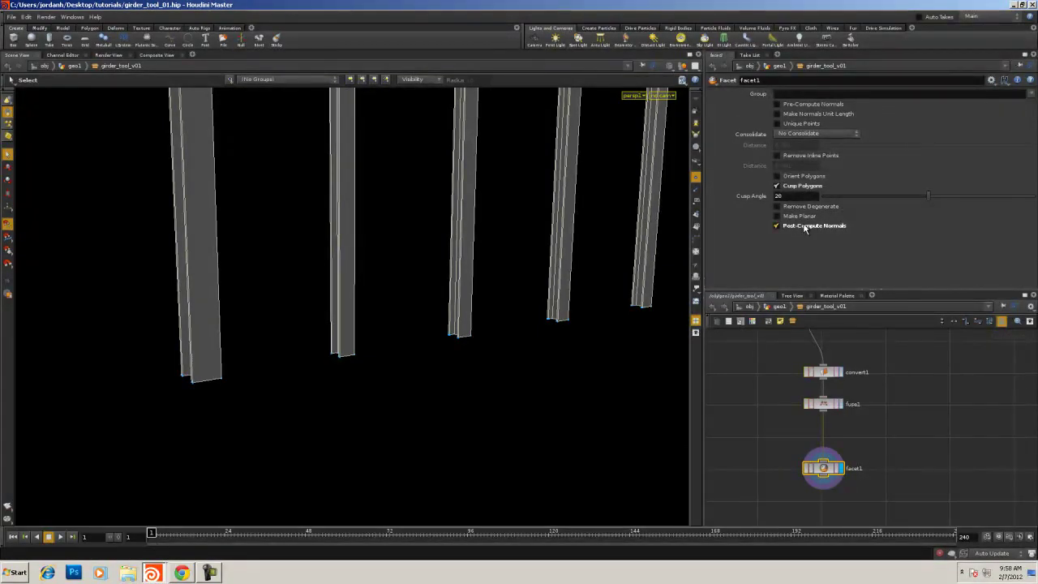
Show the primitive normals in the viewport and frame the girders to examine them
click(695, 214)
drag(508, 326, 510, 301)
key(s)
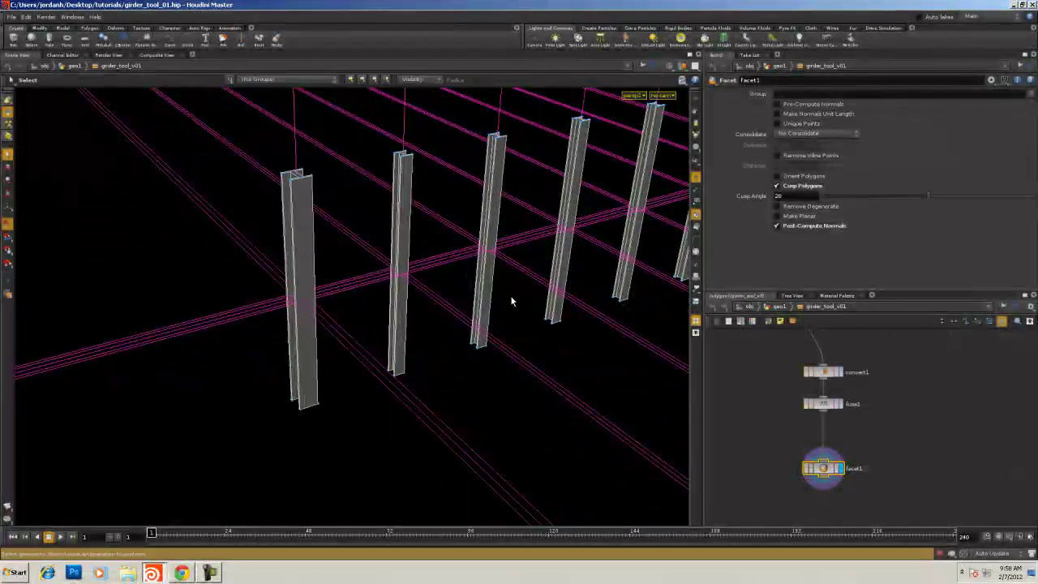
Set the viewport's normal display scale to 1, and hide the normals and point markers after checking the girders
key(d)
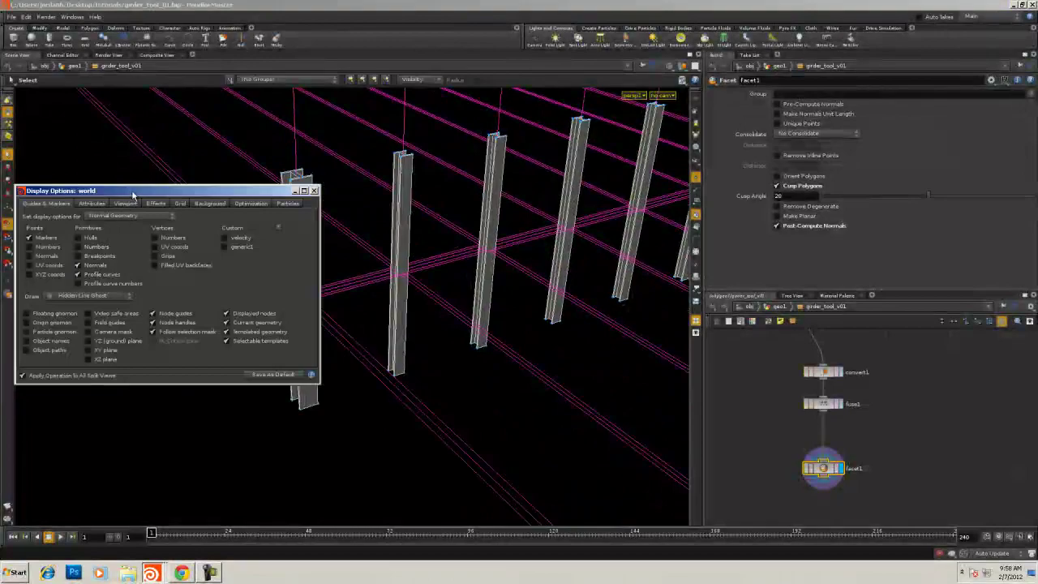
drag(132, 195, 291, 144)
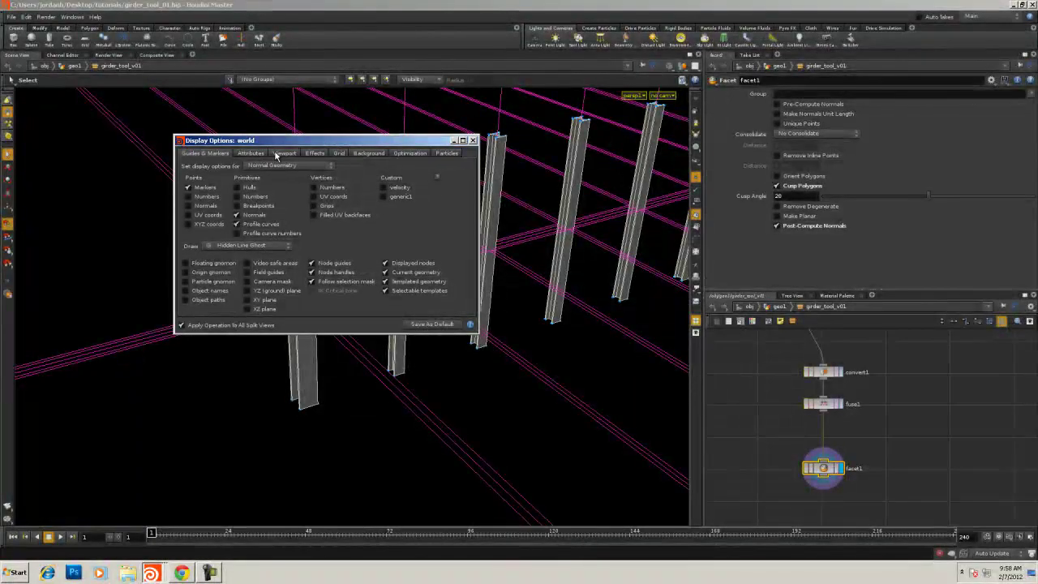
click(251, 153)
click(230, 217)
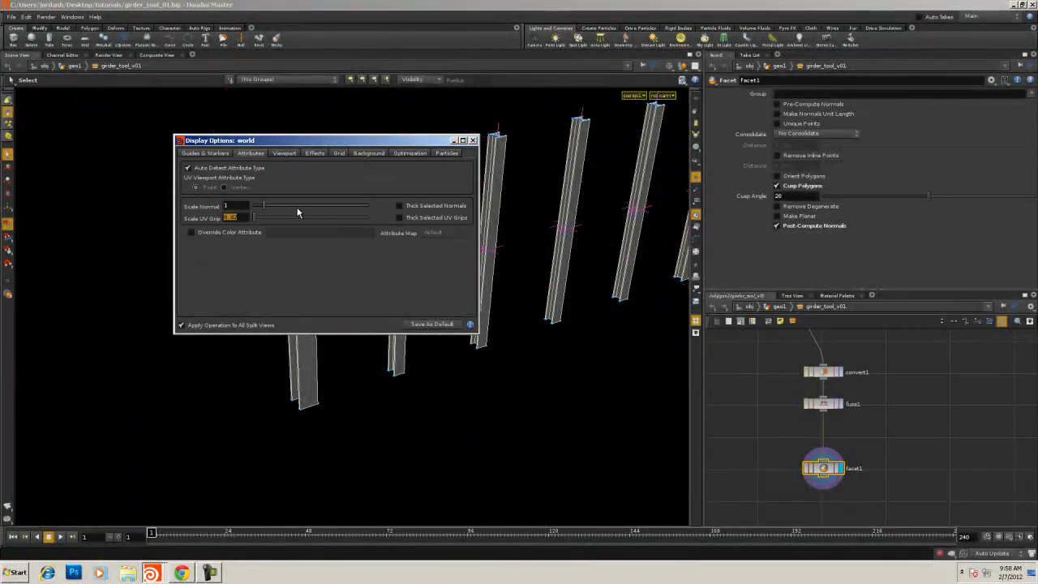
click(473, 140)
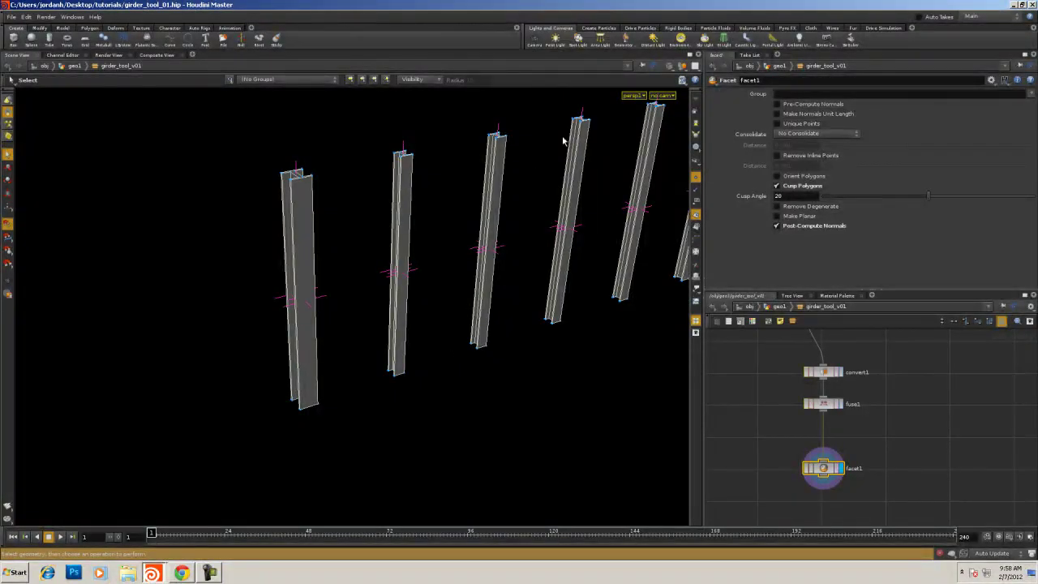
click(695, 220)
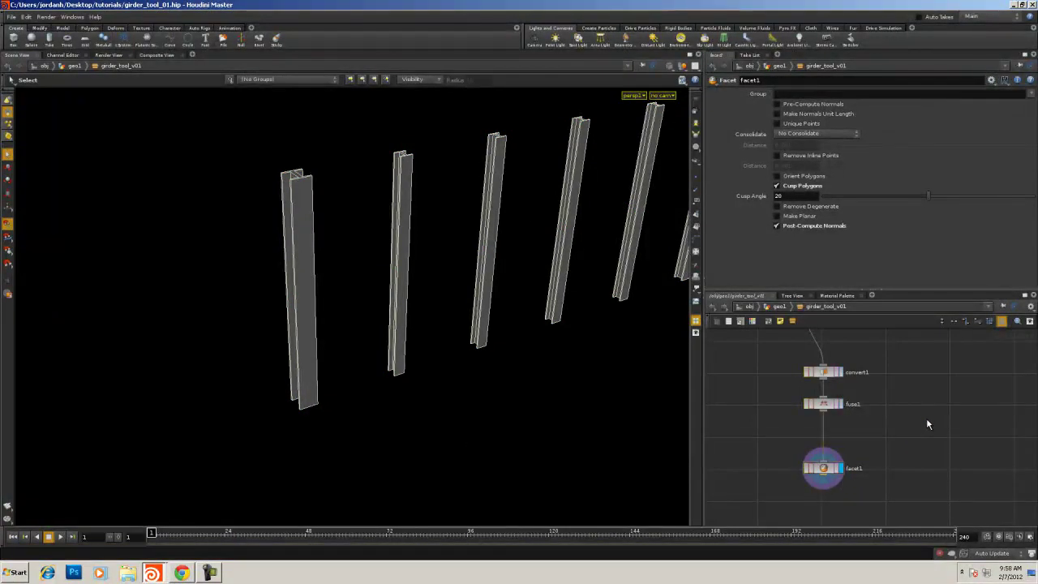
Add a Null node below facet1 and name it GIRDER_OUT
key(Tab)
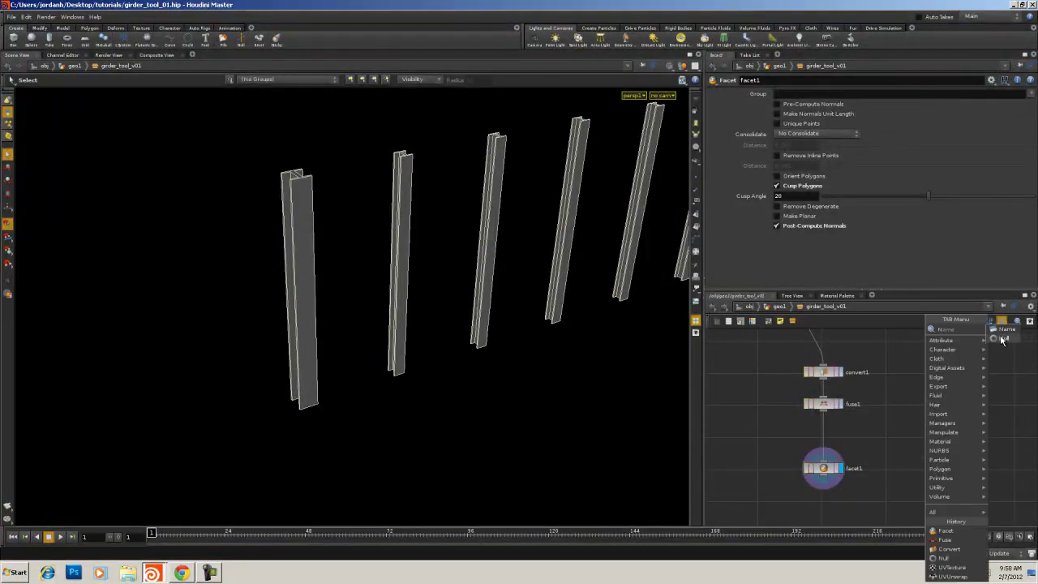
click(1001, 339)
click(823, 498)
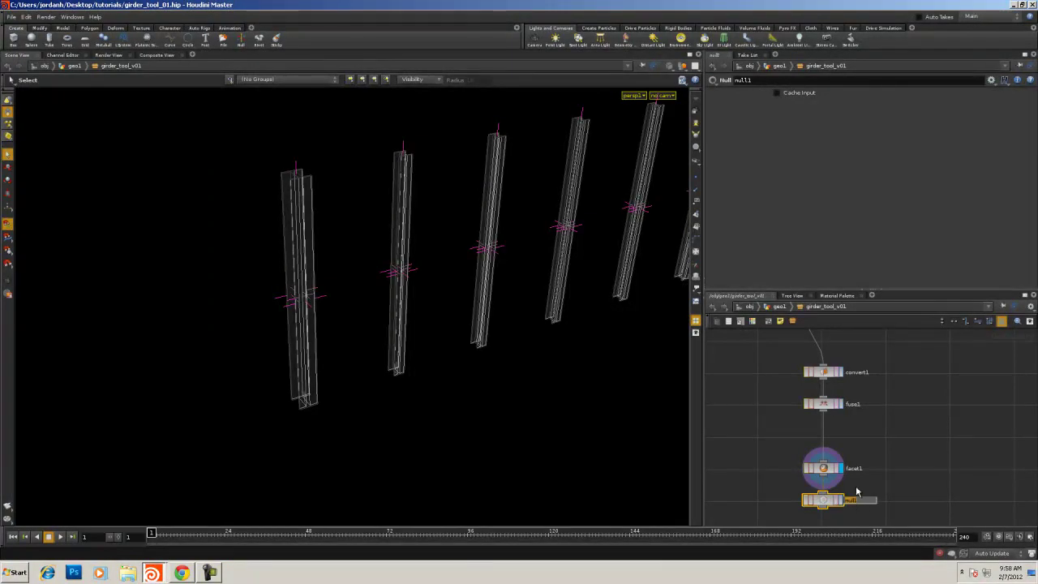
text(GIRDER_OUT)
key(Return)
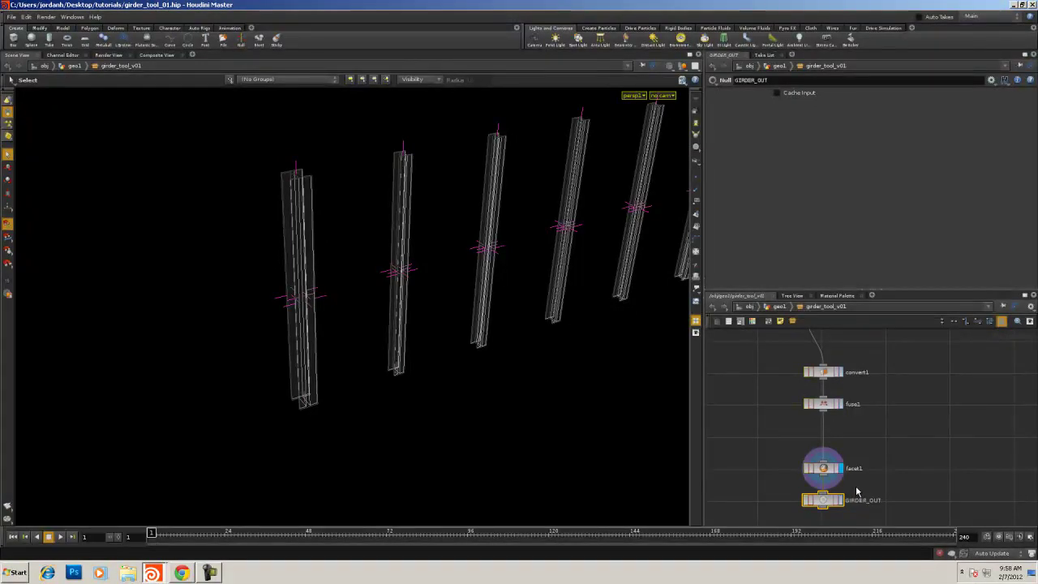
Save the scene as a new version named girder_tool_02.hip in the tutorials folder
click(12, 16)
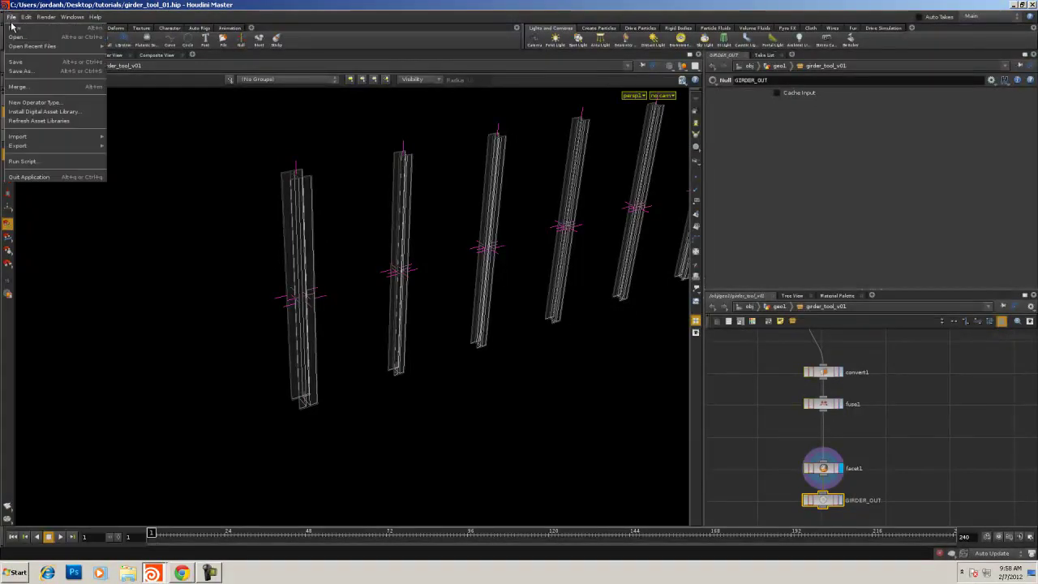
click(23, 72)
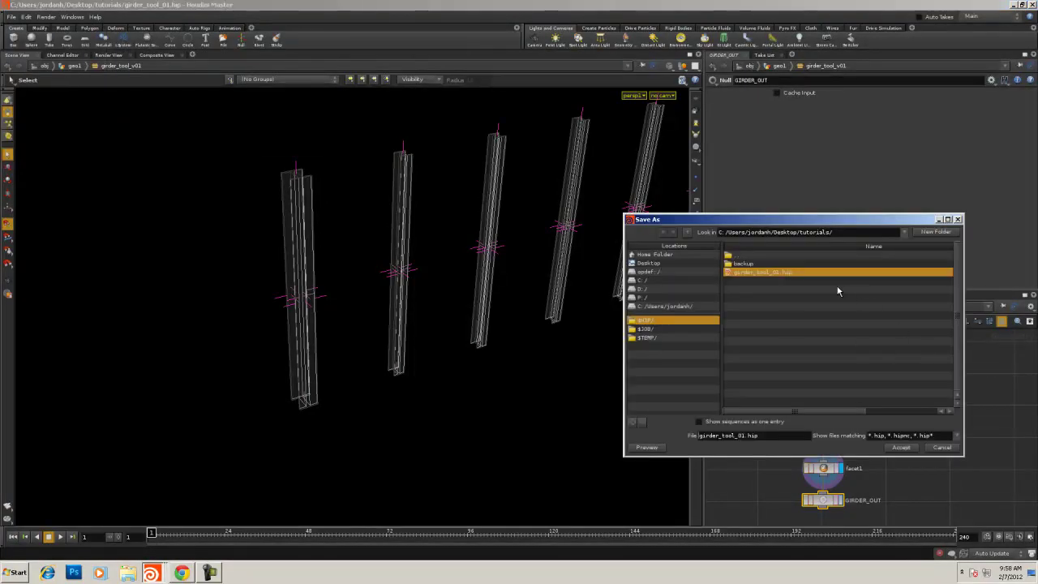
click(745, 435)
text(2)
click(900, 448)
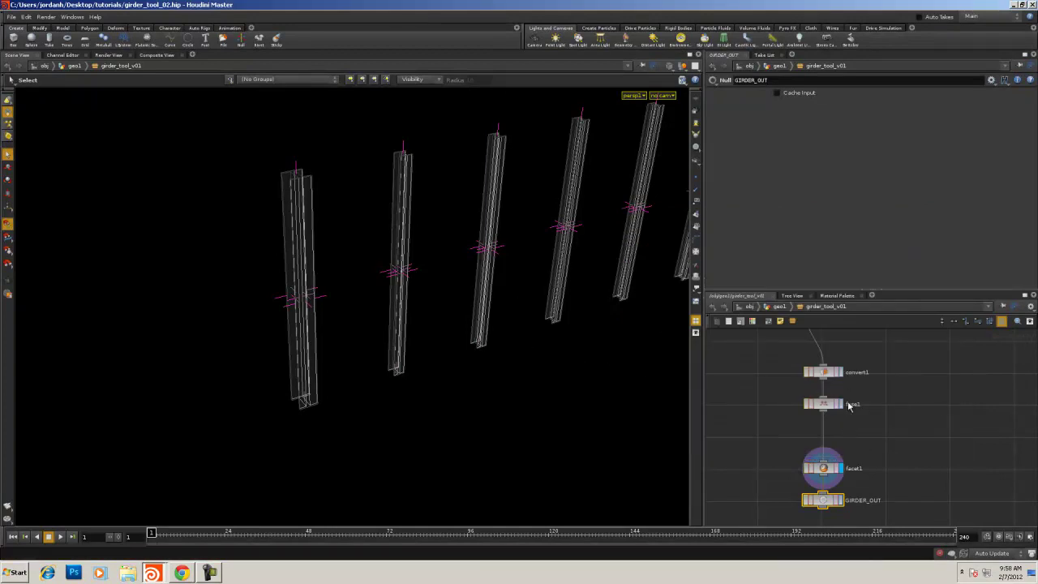
Make GIRDER_OUT the displayed node and go up to the geo1 network level
click(839, 501)
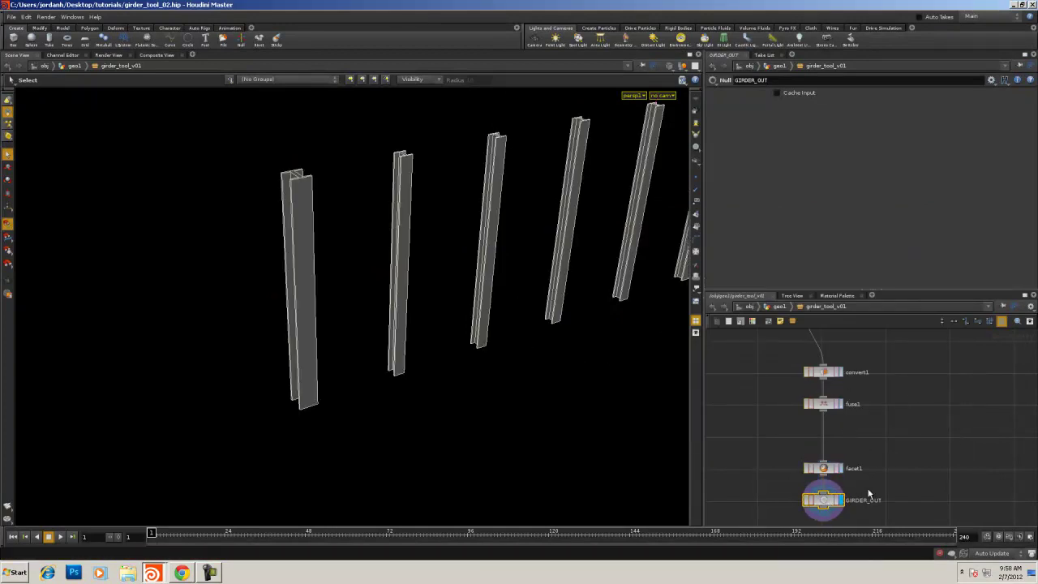
click(713, 308)
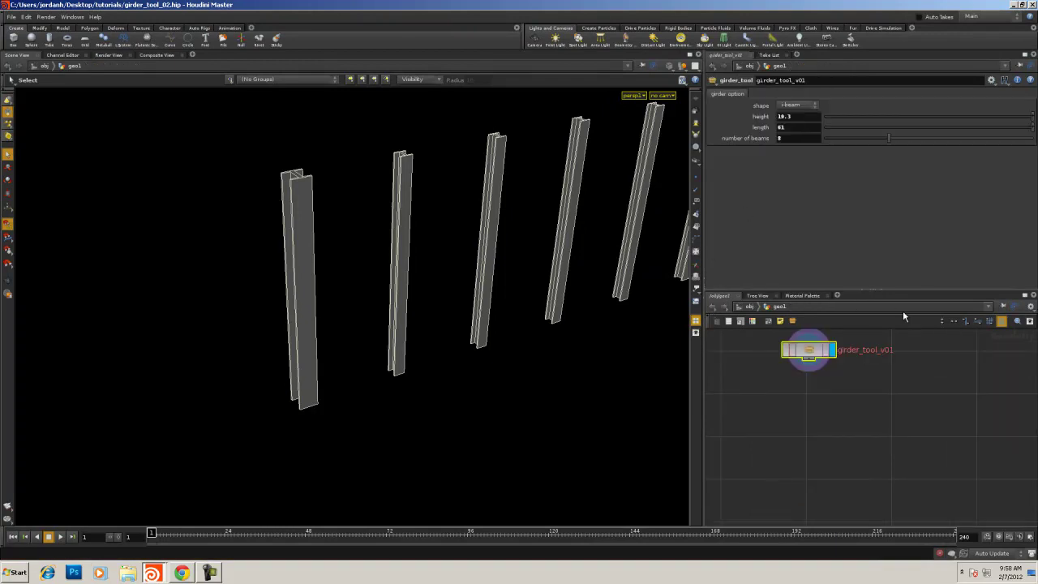
Test the girder_tool_v01 parameters by setting the length to 34.7 and the number of beams to 9
drag(900, 136, 838, 132)
middle_drag(800, 131, 825, 136)
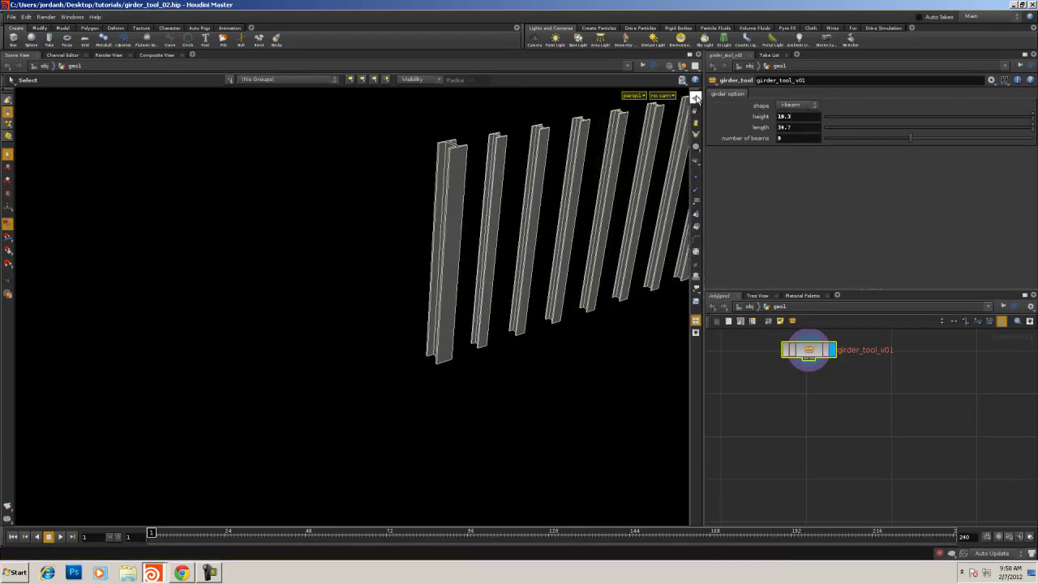
Examine the full row of I-beams in the 3D view
click(695, 98)
alt+right_drag(470, 244, 266, 248)
alt+middle_drag(266, 249, 143, 261)
scroll(359, 222, up, 2)
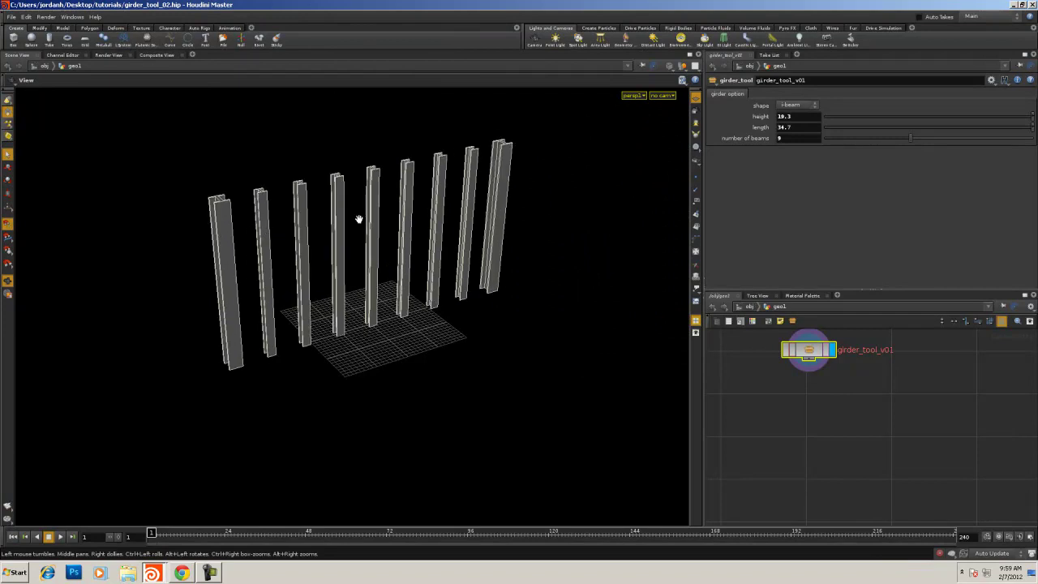
key(s)
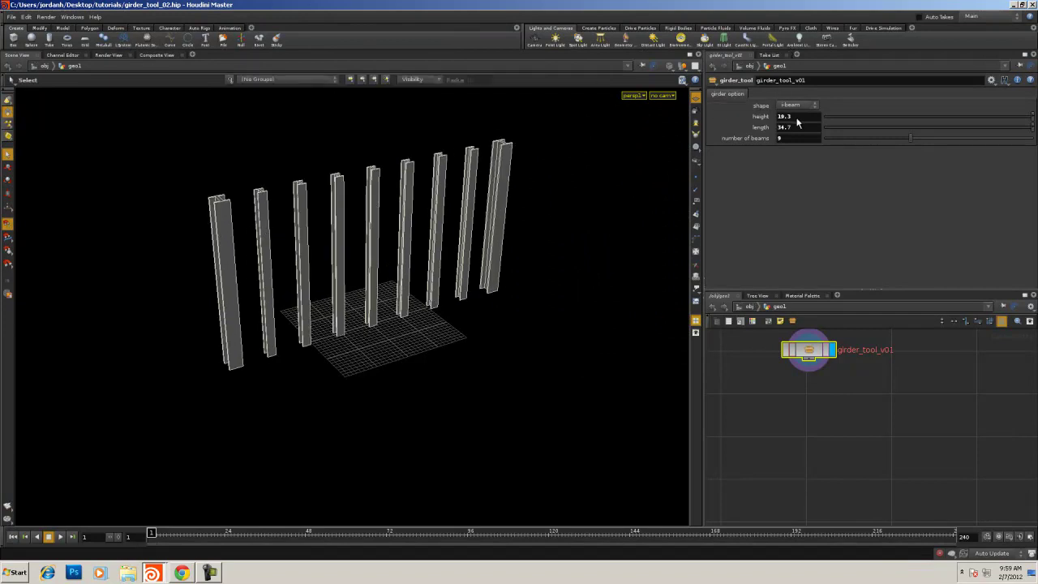
middle_drag(799, 121, 791, 84)
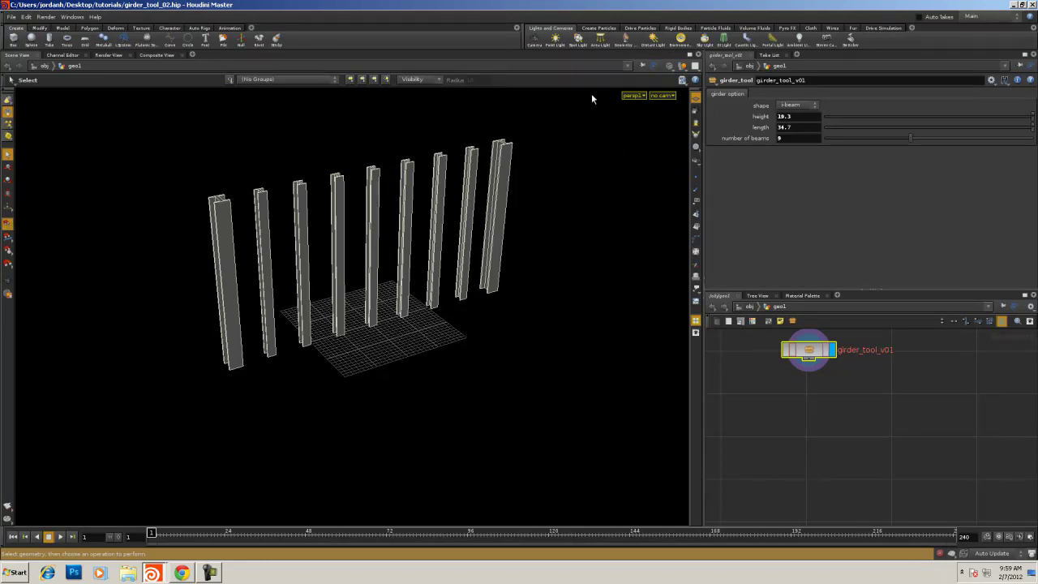
Go inside the girder_tool_v01 network and widen the network editor pane
double_click(808, 349)
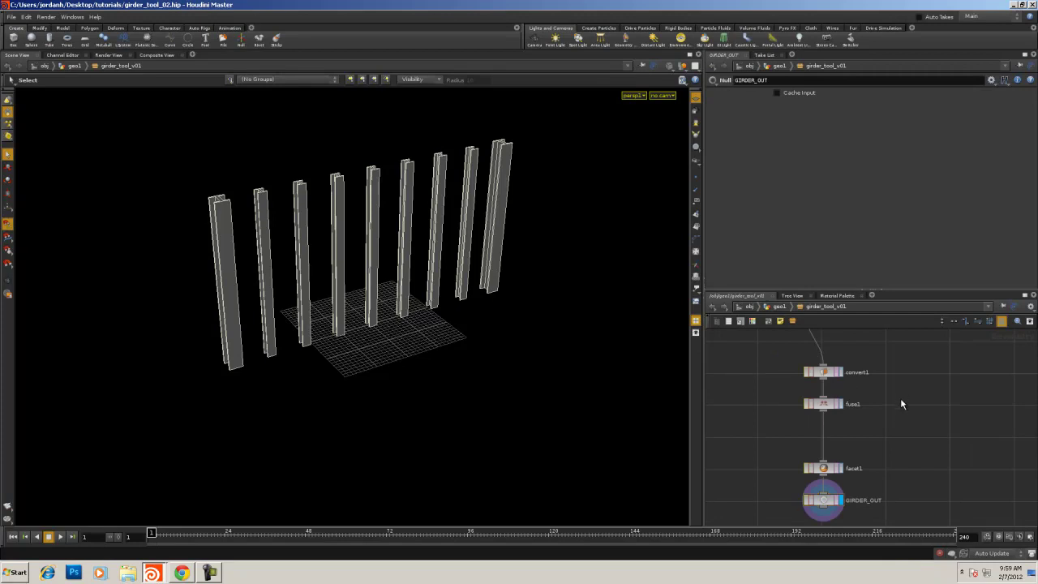
scroll(924, 470, down, 5)
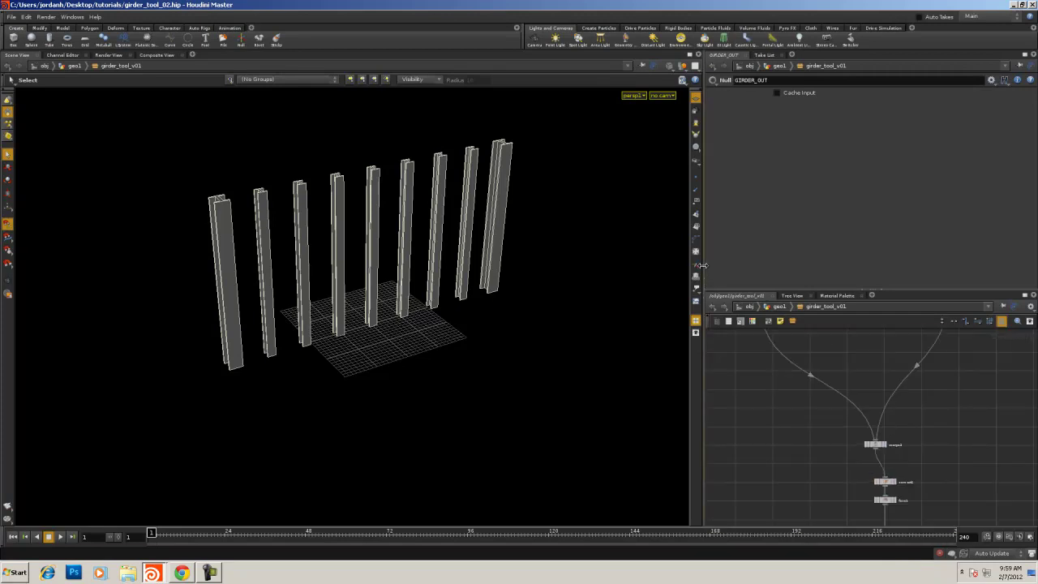
drag(700, 265, 403, 267)
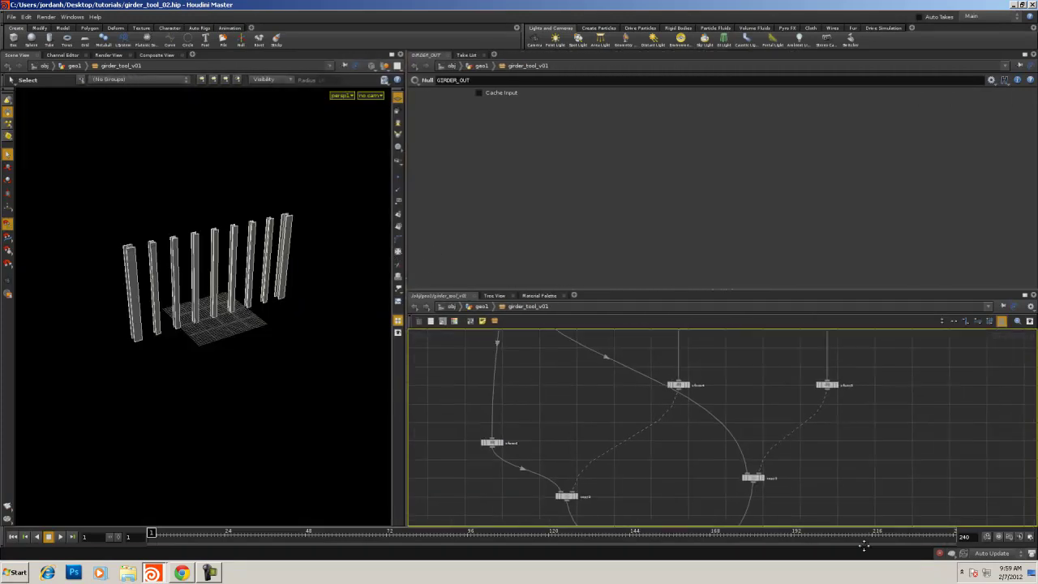
middle_drag(746, 398, 644, 461)
scroll(750, 454, up, 2)
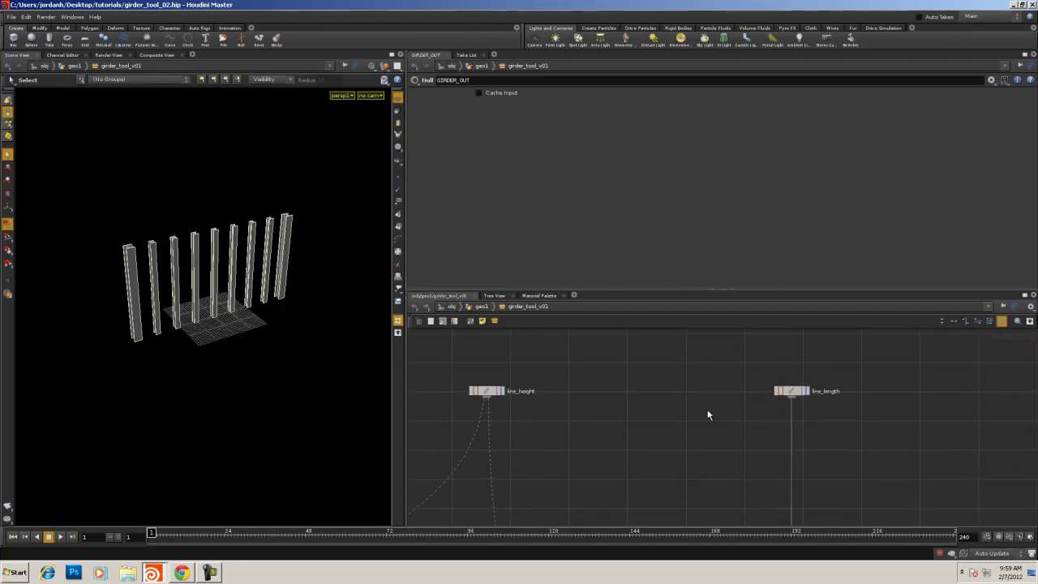
Show the line_length node's parameters and save the scene
middle_drag(707, 415, 766, 336)
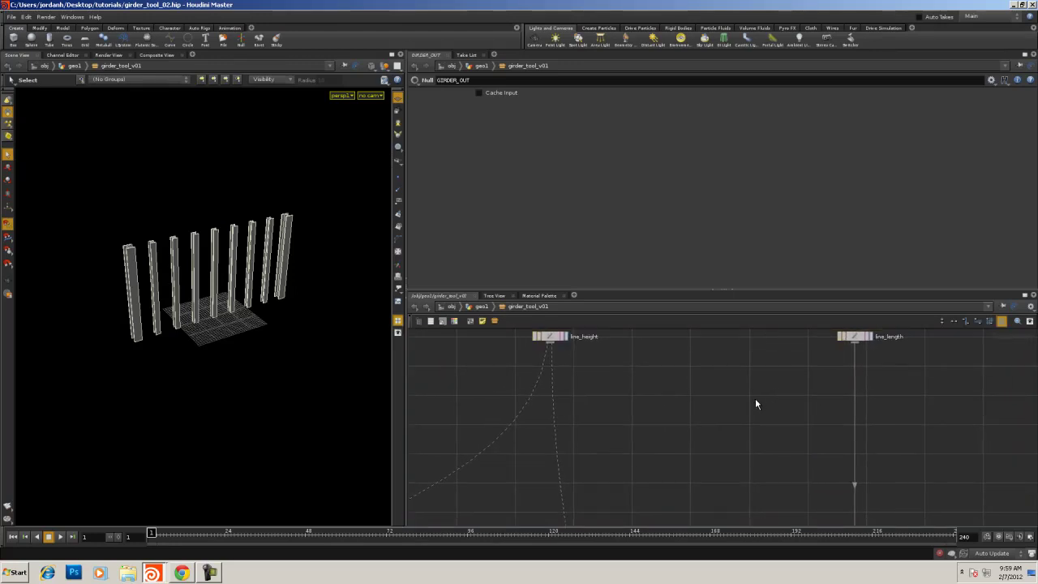
middle_drag(755, 397, 711, 470)
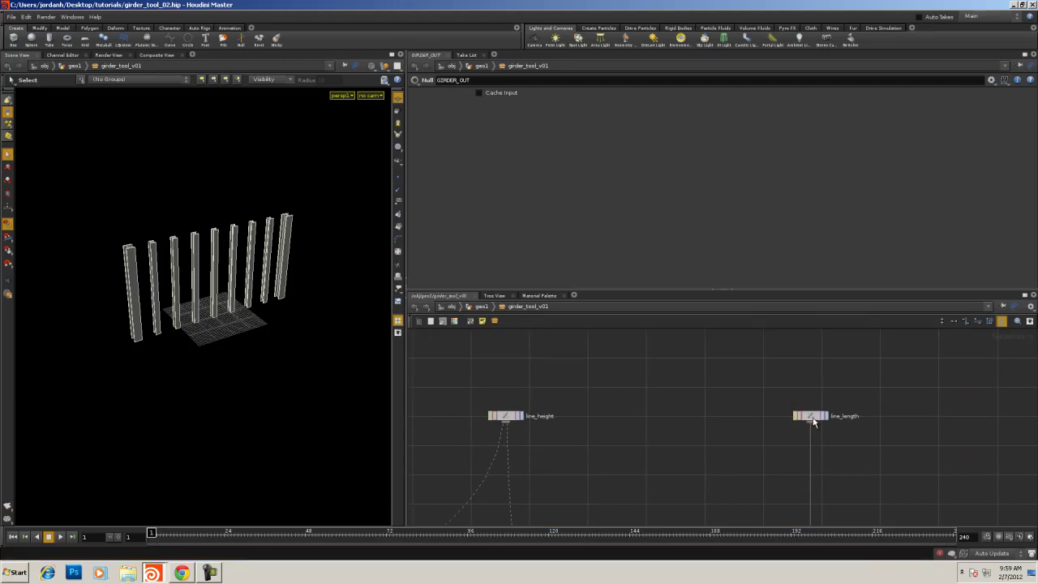
click(812, 417)
drag(814, 419, 814, 419)
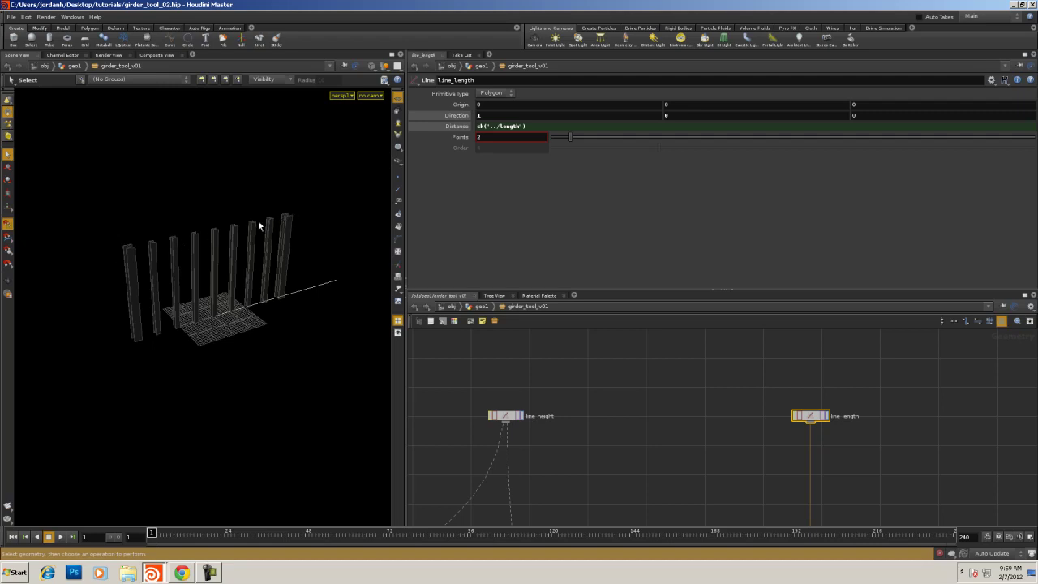
key(ctrl+s)
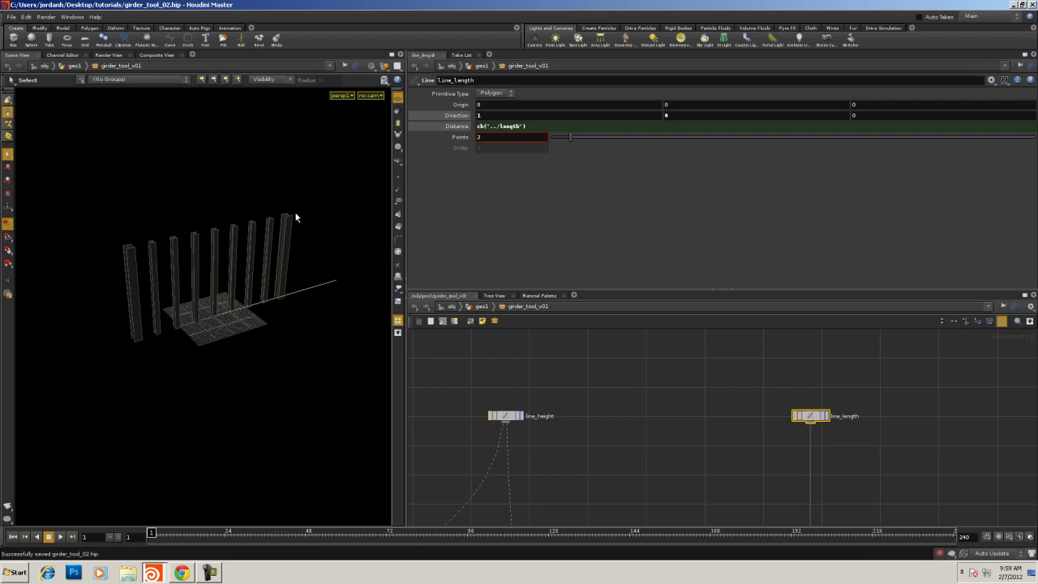
Inspect the line_height node's parameters, in particular its Distance expression
middle_drag(736, 407, 731, 366)
scroll(718, 386, down, 2)
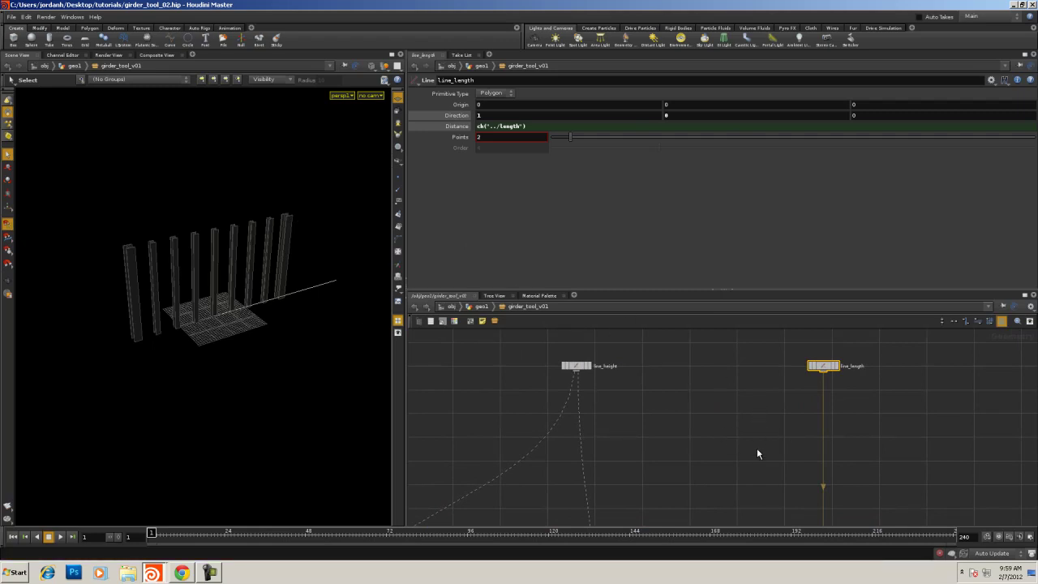
scroll(727, 468, down, 6)
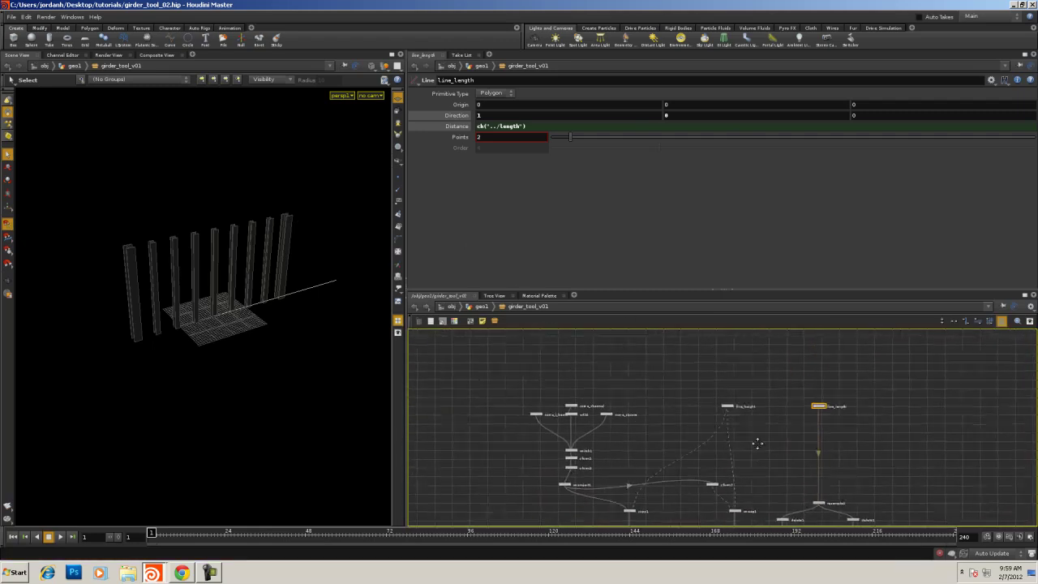
middle_drag(757, 441, 740, 409)
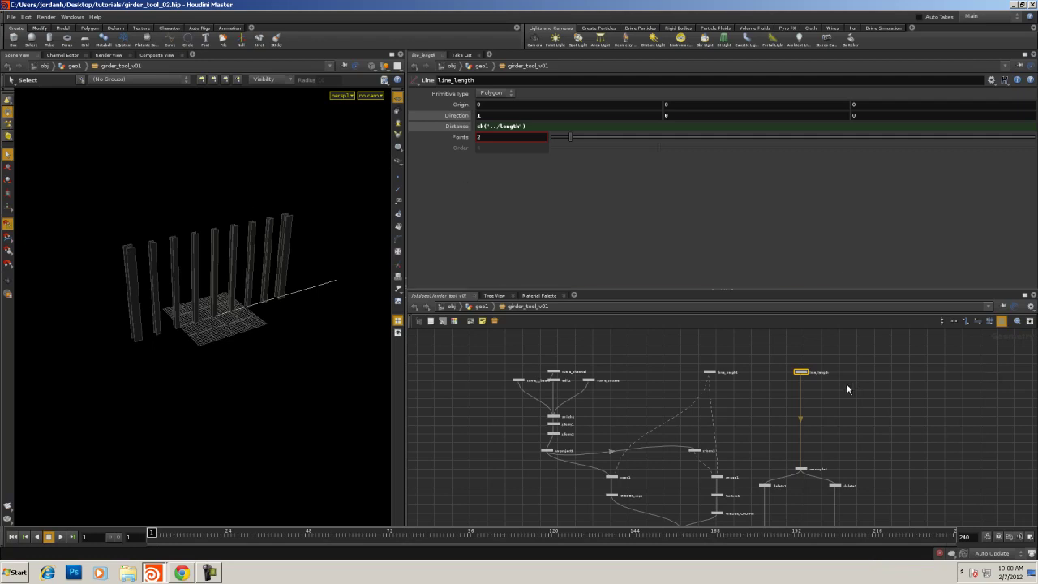
right_drag(760, 388, 781, 380)
middle_drag(781, 379, 752, 407)
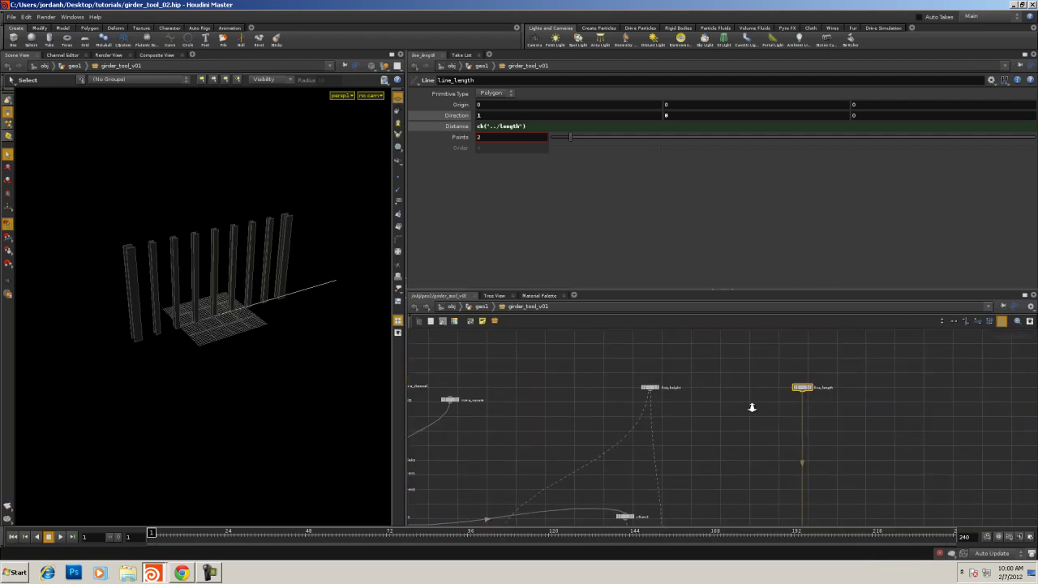
scroll(751, 407, up, 3)
click(596, 382)
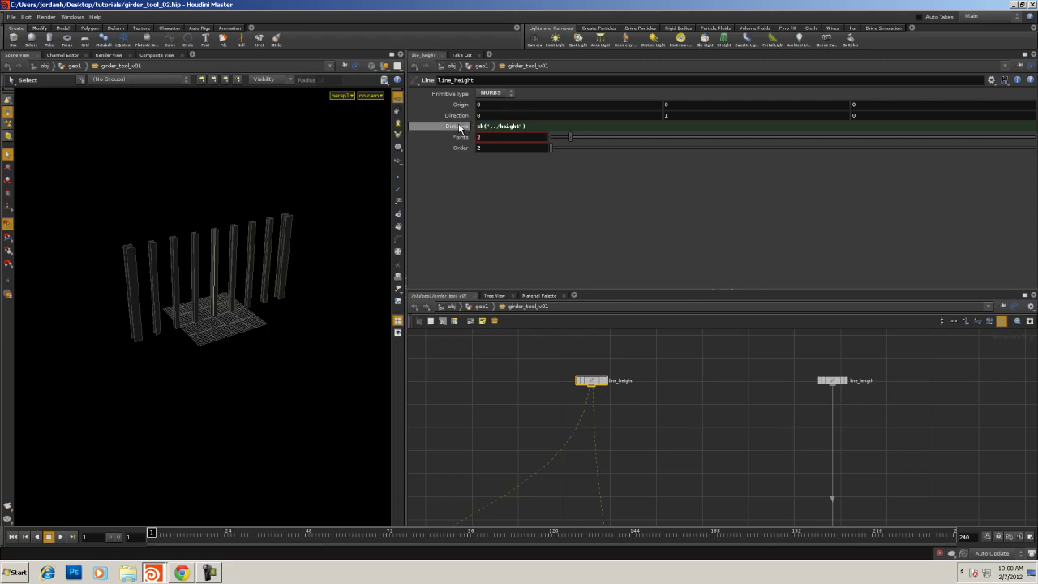
middle_drag(731, 459, 609, 427)
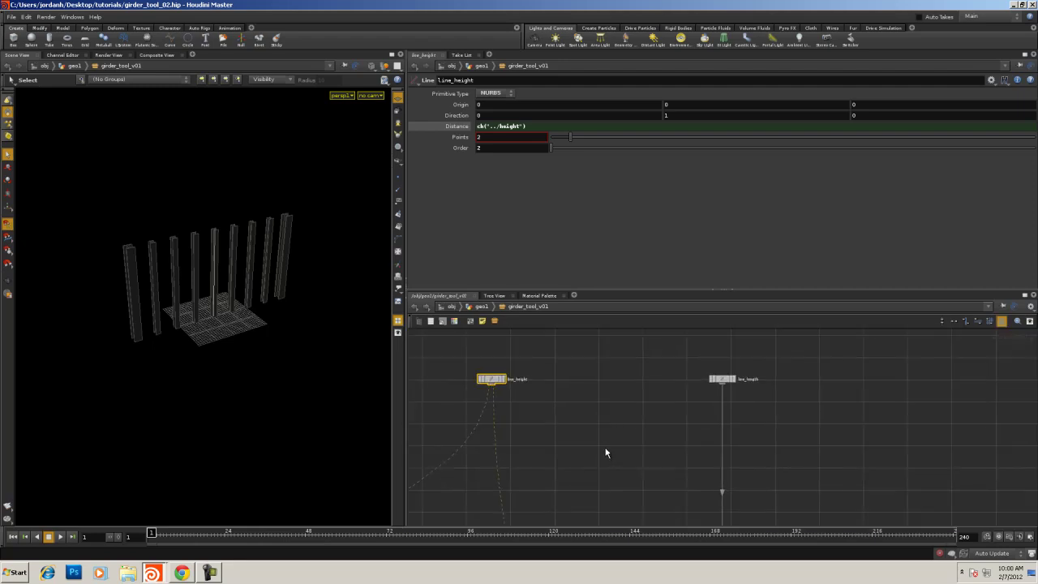
key(Tab)
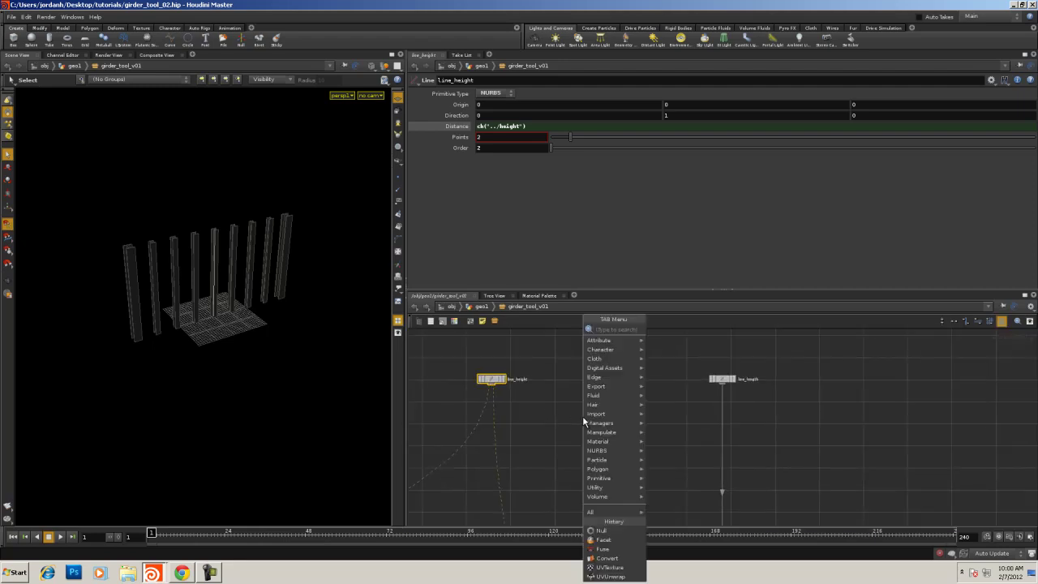
text(tri)
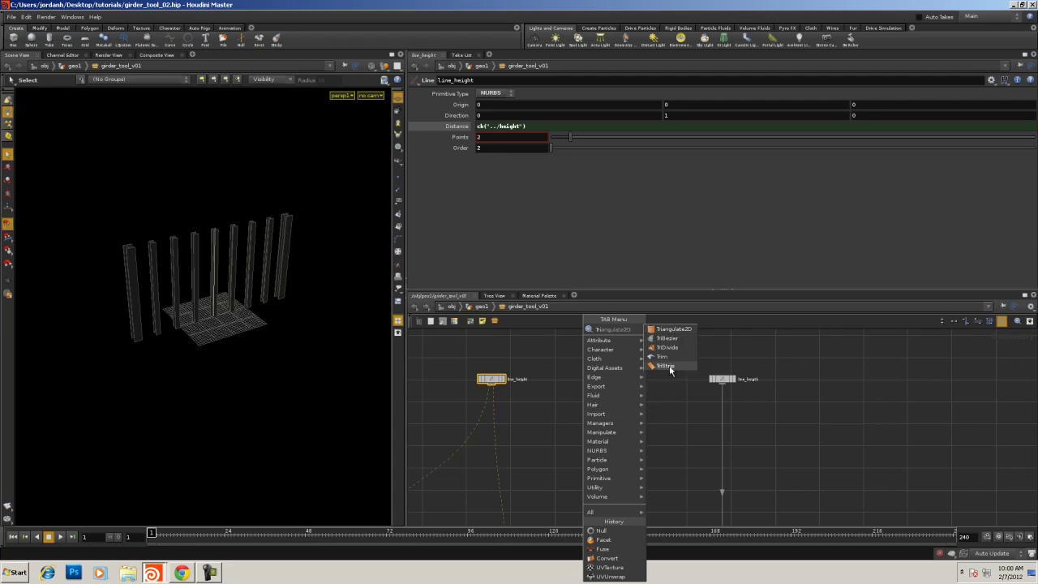
click(690, 463)
Add a Transform node fed by line_length and place it between line_height and line_length
key(Tab)
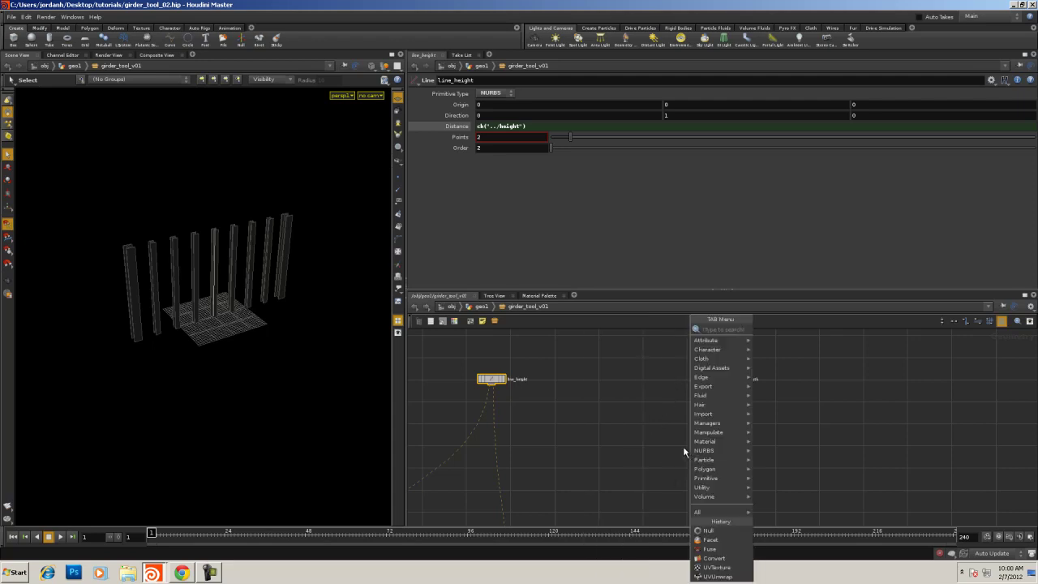
text(tr)
click(776, 347)
click(645, 401)
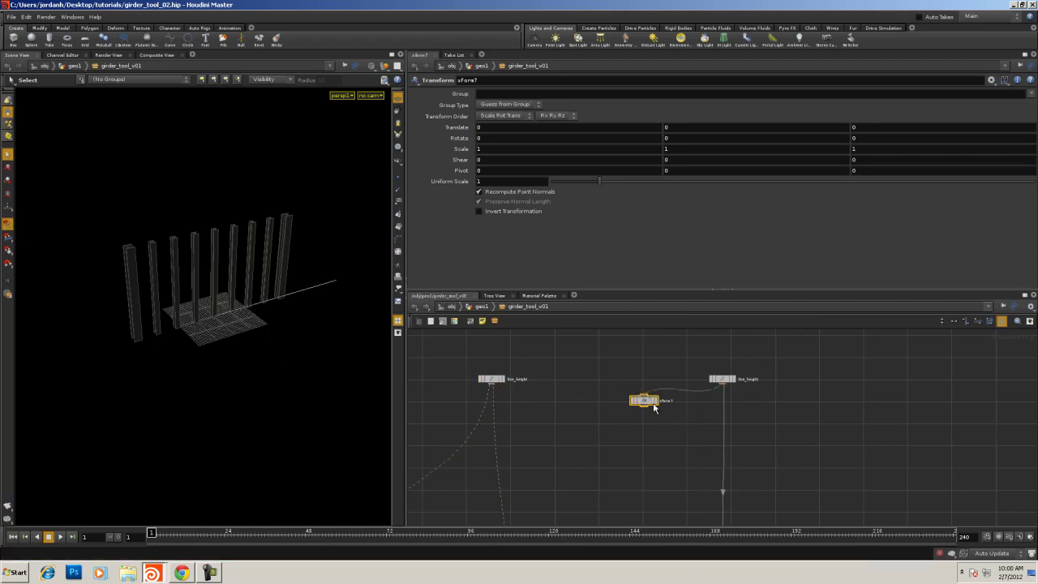
Copy line_height's Distance parameter and paste it as a relative reference into Translate Y of the new Transform node
click(489, 380)
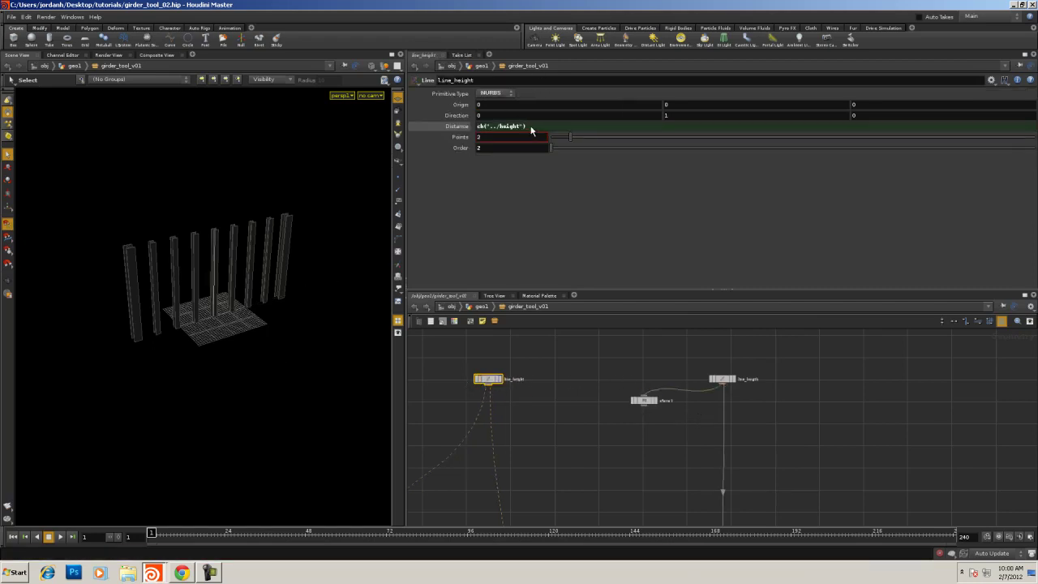
drag(531, 129, 436, 136)
right_click(492, 132)
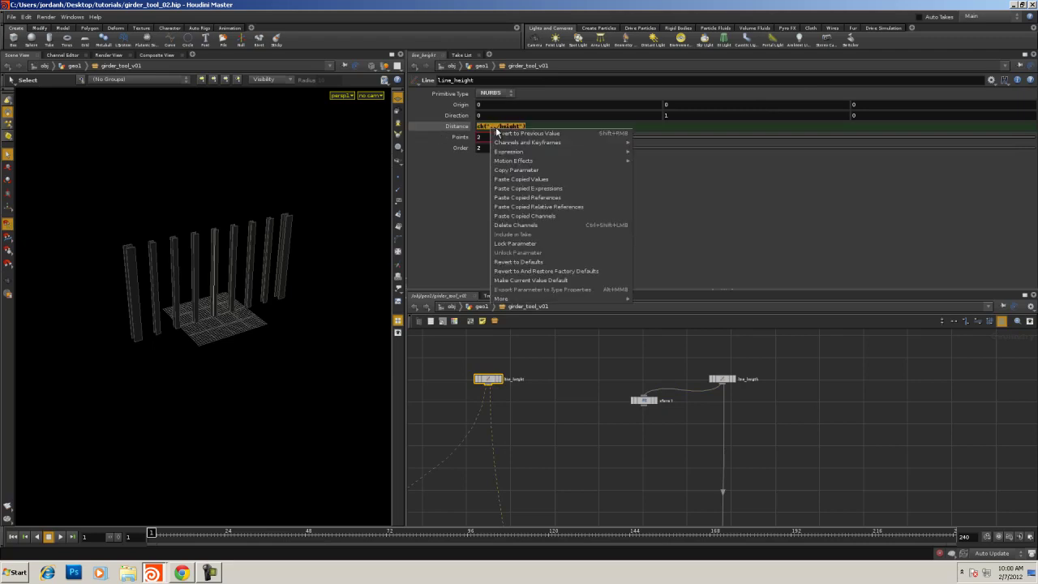
click(504, 170)
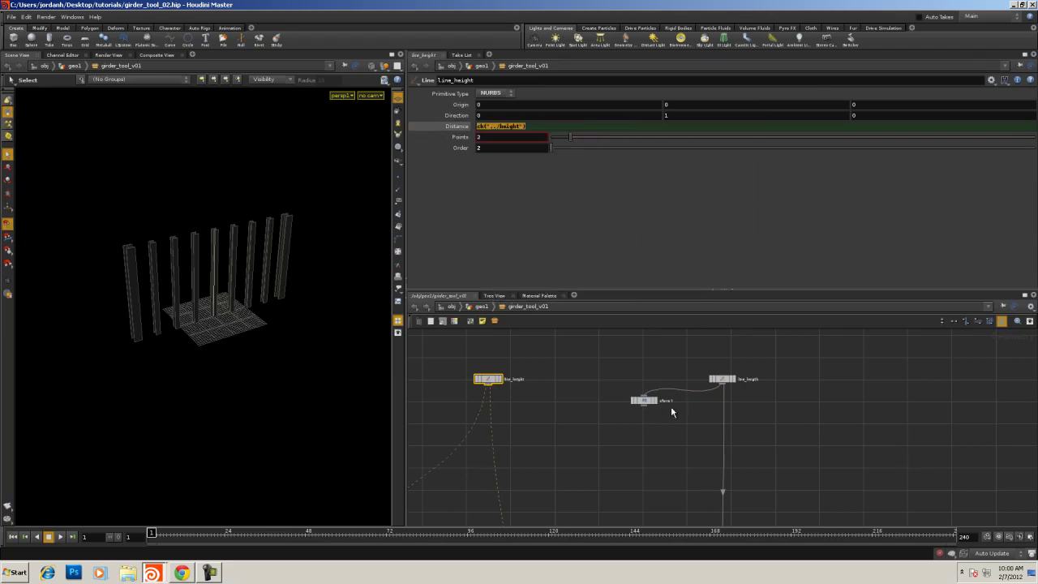
click(646, 403)
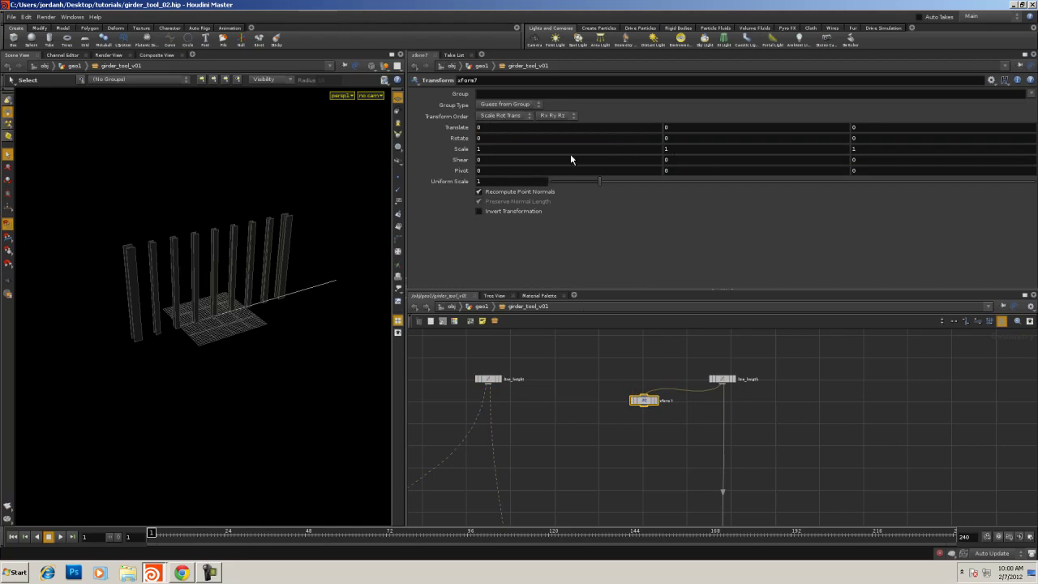
right_click(669, 130)
click(697, 207)
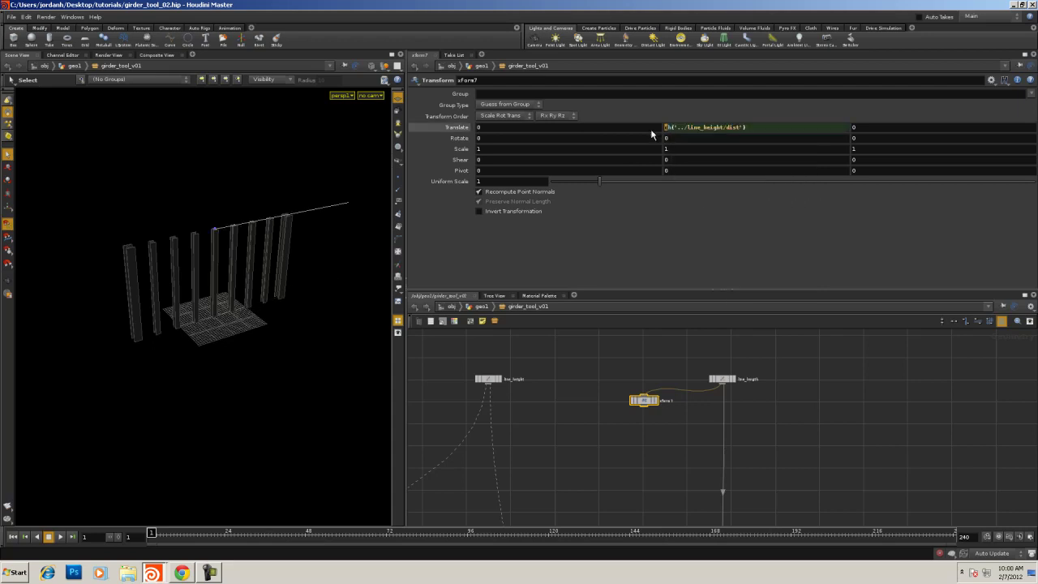
Make xform7 the displayed node and move it to the right of line_length in the network
middle_drag(708, 374, 784, 372)
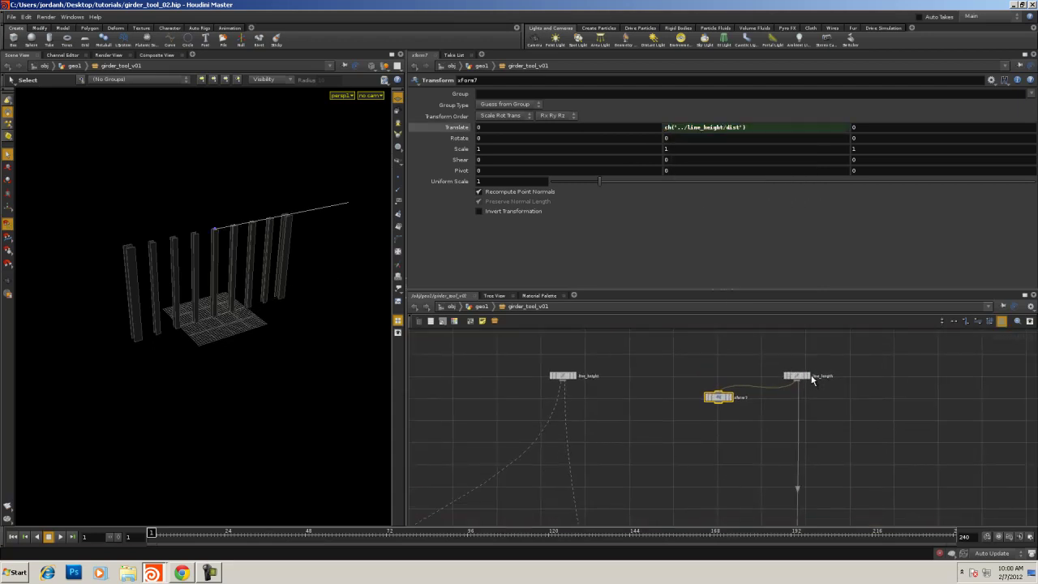
click(807, 375)
click(732, 400)
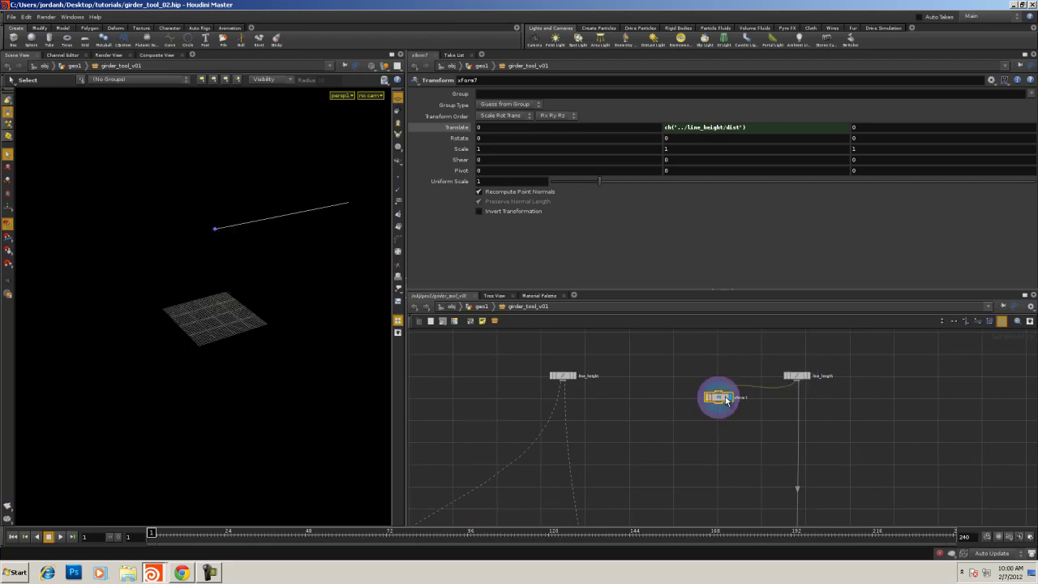
middle_drag(646, 444, 668, 411)
drag(676, 410, 694, 369)
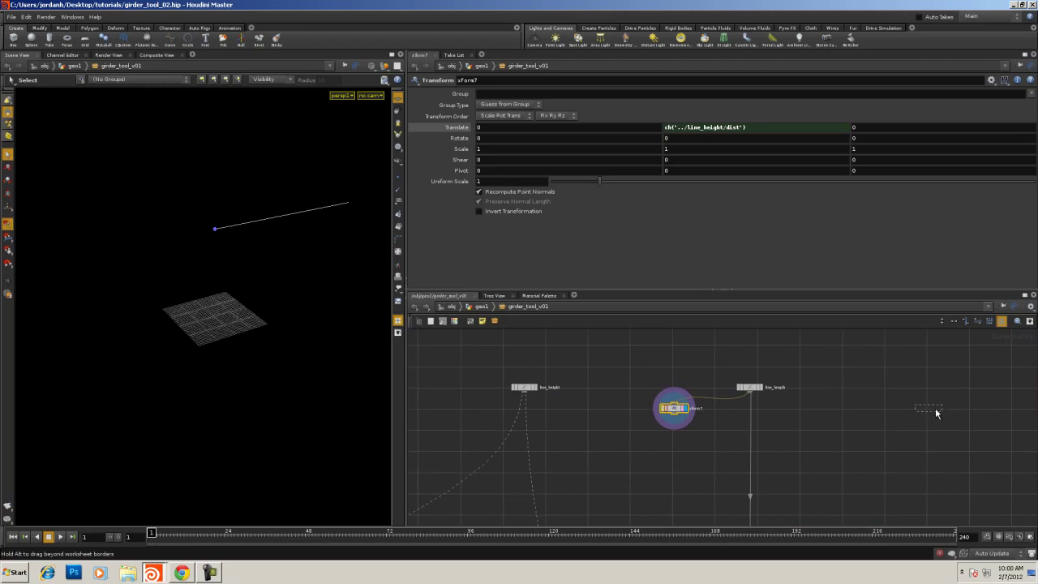
drag(935, 410, 935, 410)
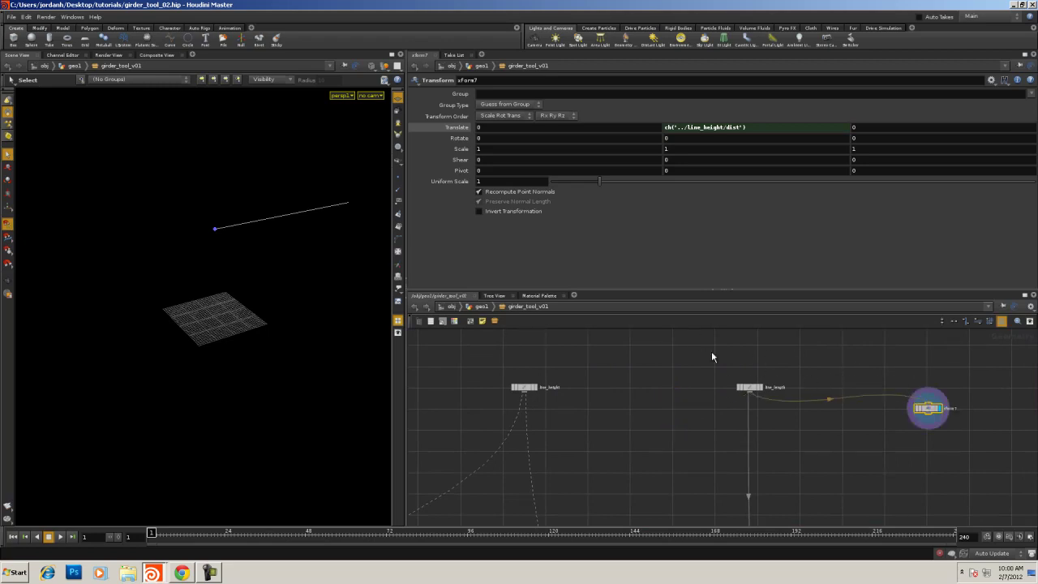
Examine the network from the profile curves through uvproject1 down to the copy1 and sweep1 branches
middle_drag(711, 357, 632, 345)
scroll(621, 389, down, 3)
middle_drag(621, 389, 799, 304)
middle_drag(787, 394, 642, 494)
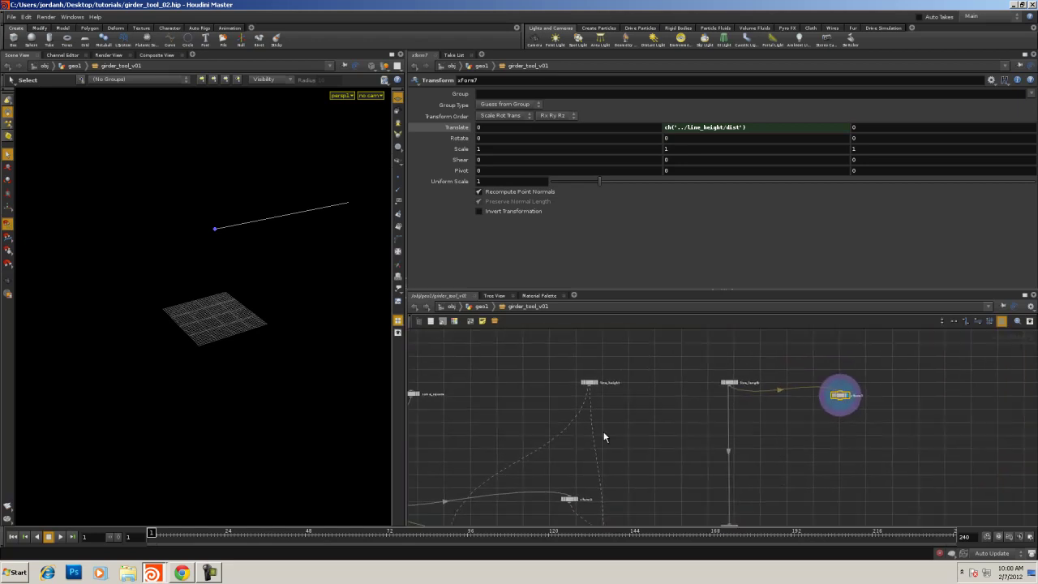
middle_drag(681, 466, 843, 416)
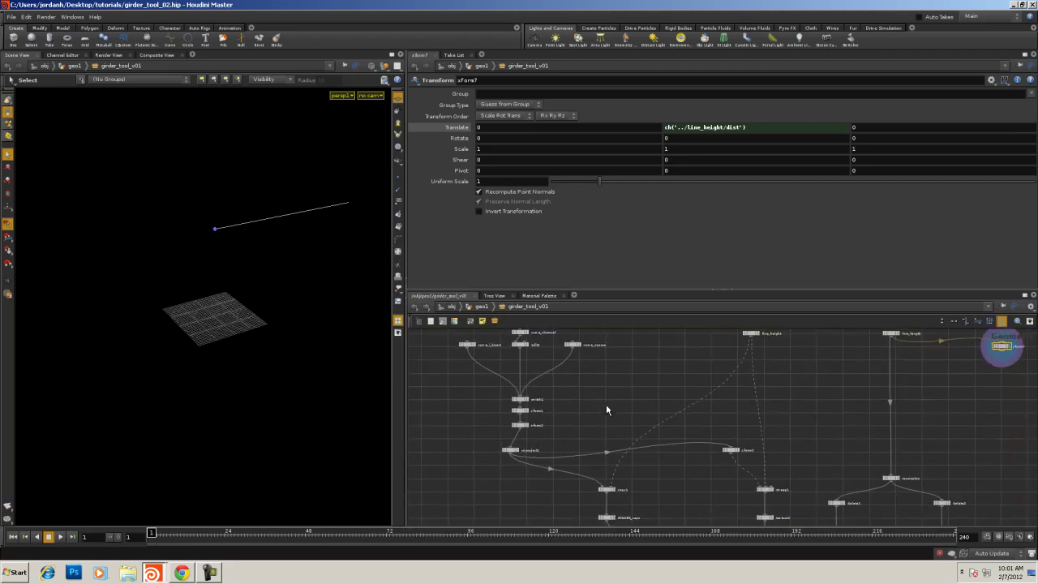
middle_drag(609, 397, 524, 411)
middle_drag(970, 417, 1036, 376)
middle_drag(574, 401, 658, 395)
mouse_move(639, 408)
right_down()
mouse_move(672, 403)
mouse_move(643, 412)
right_up()
middle_drag(644, 412, 618, 329)
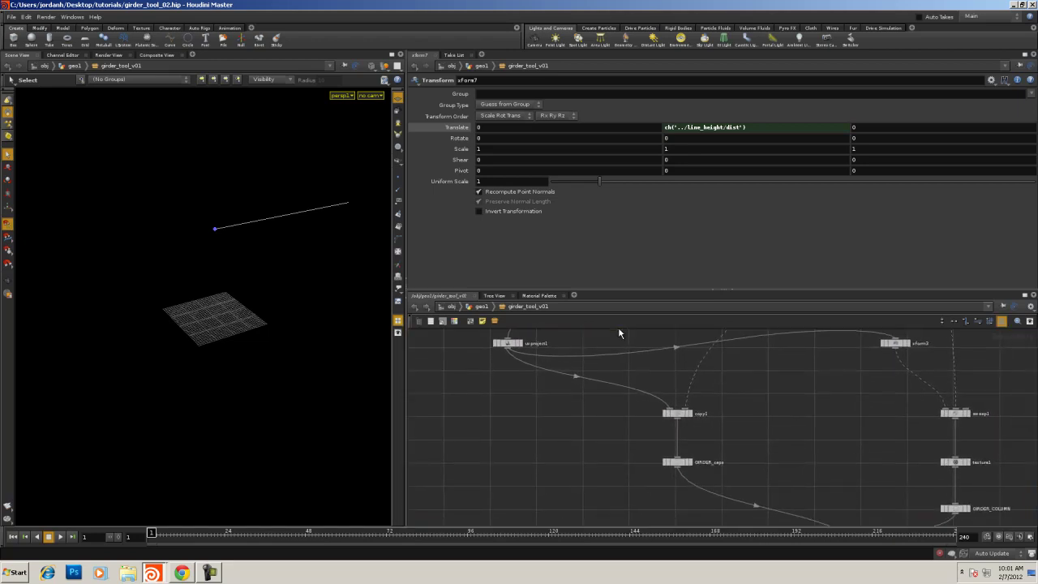
middle_drag(603, 463, 535, 534)
middle_drag(775, 515, 694, 512)
Duplicate sweep1 together with the Transform node feeding it and place the copies beside line_length in the network
click(739, 421)
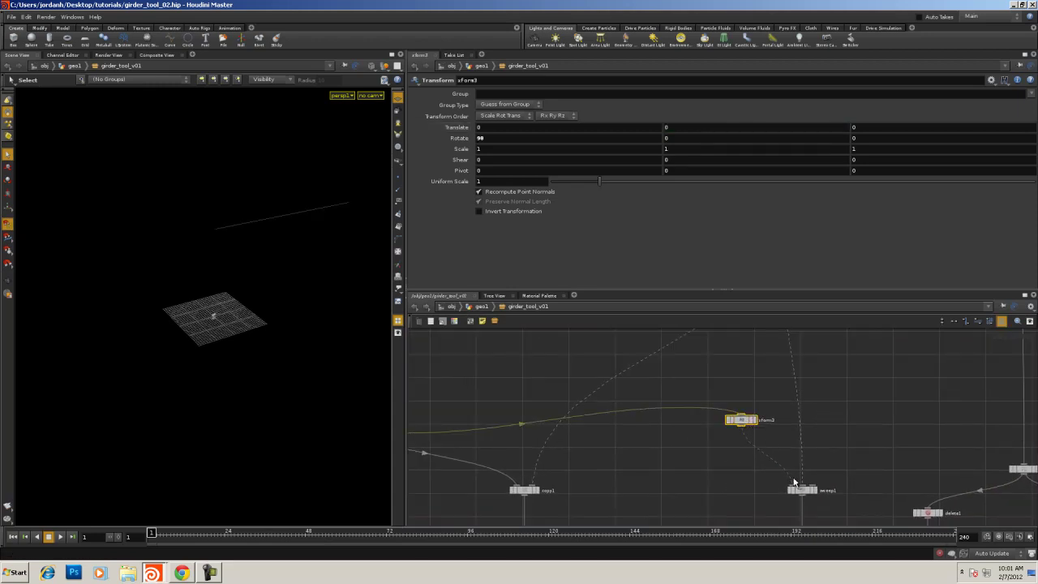
shift+click(802, 491)
scroll(770, 422, down, 5)
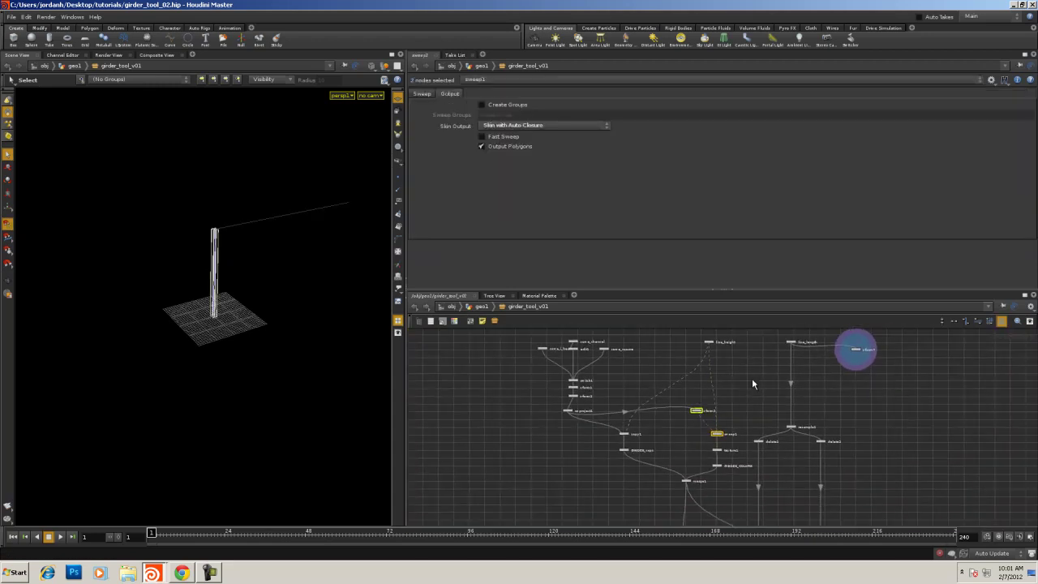
key(ctrl+c)
key(ctrl+v)
drag(732, 451, 863, 396)
Connect xform7 to the copied Sweep node's backbone input in place of line_height and make that sweep the displayed node
right_drag(814, 394, 837, 394)
middle_drag(837, 394, 614, 452)
middle_drag(779, 362, 878, 400)
click(851, 500)
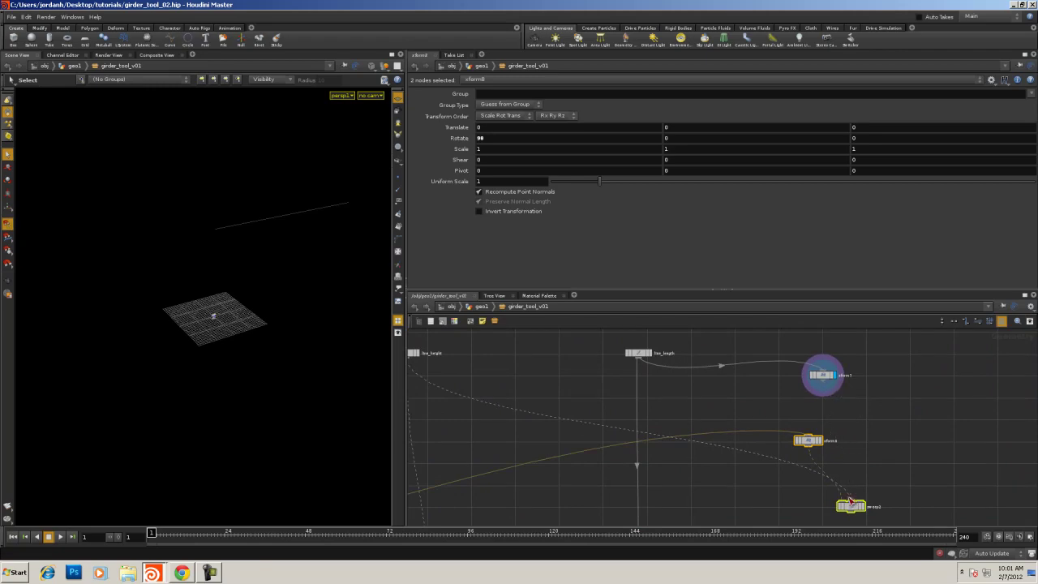
click(863, 508)
click(853, 503)
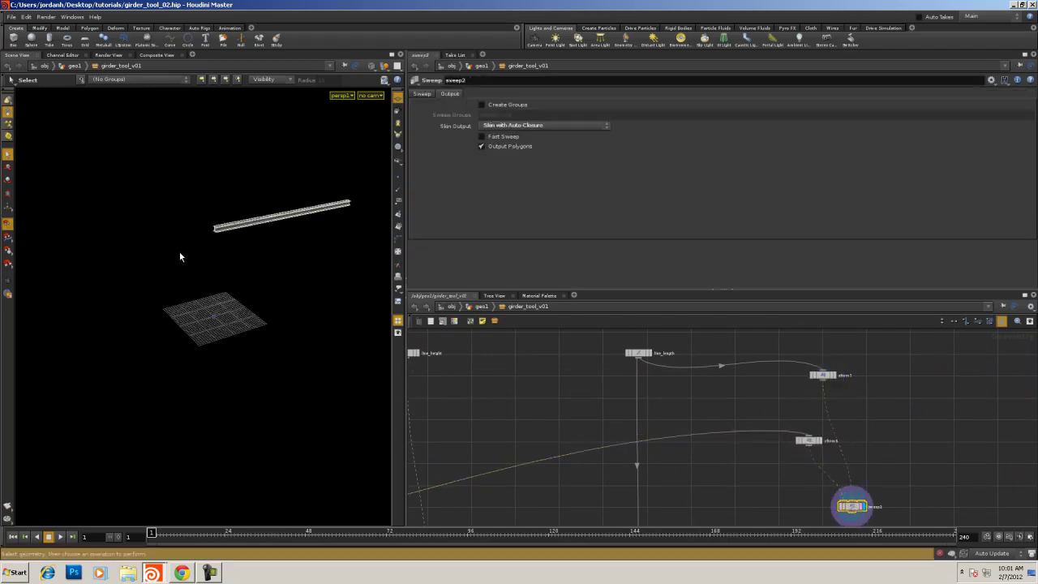
Examine the swept horizontal beam's end profile up close in the viewport and return to the home view
drag(179, 251, 211, 257)
right_drag(212, 257, 257, 199)
middle_drag(257, 199, 303, 578)
drag(280, 422, 199, 331)
middle_drag(206, 333, 230, 407)
drag(230, 407, 268, 360)
key(s)
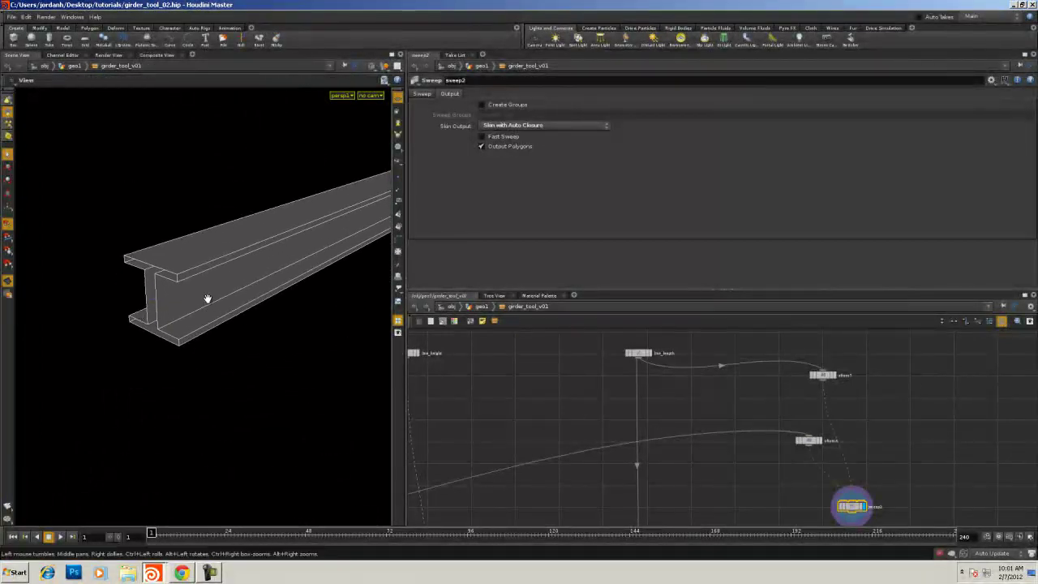
key(h)
key(h)
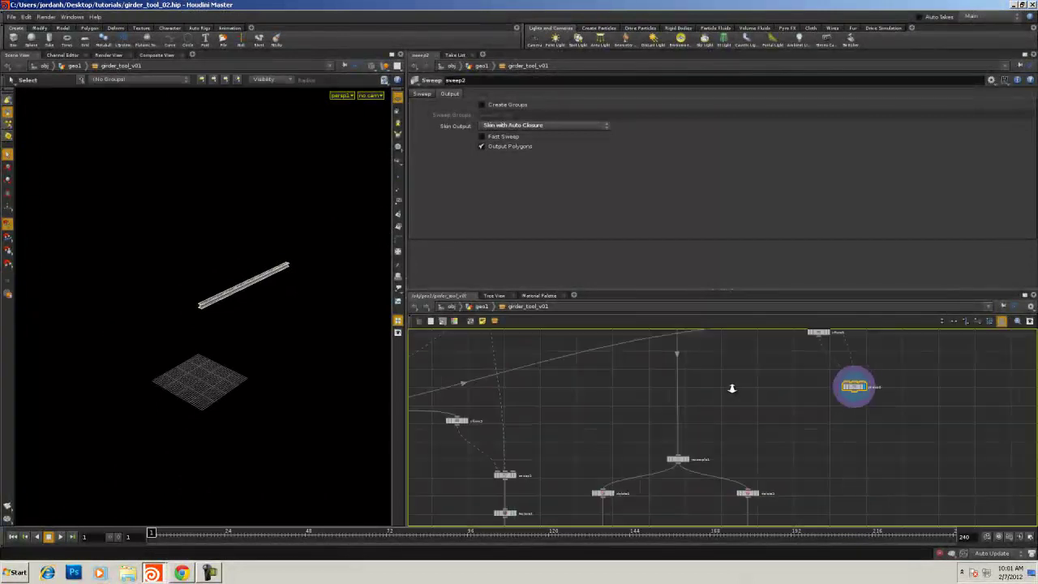
Spread out sweep2, xform7 and the copied profile Transform node in open space beside the existing network
drag(793, 397, 850, 443)
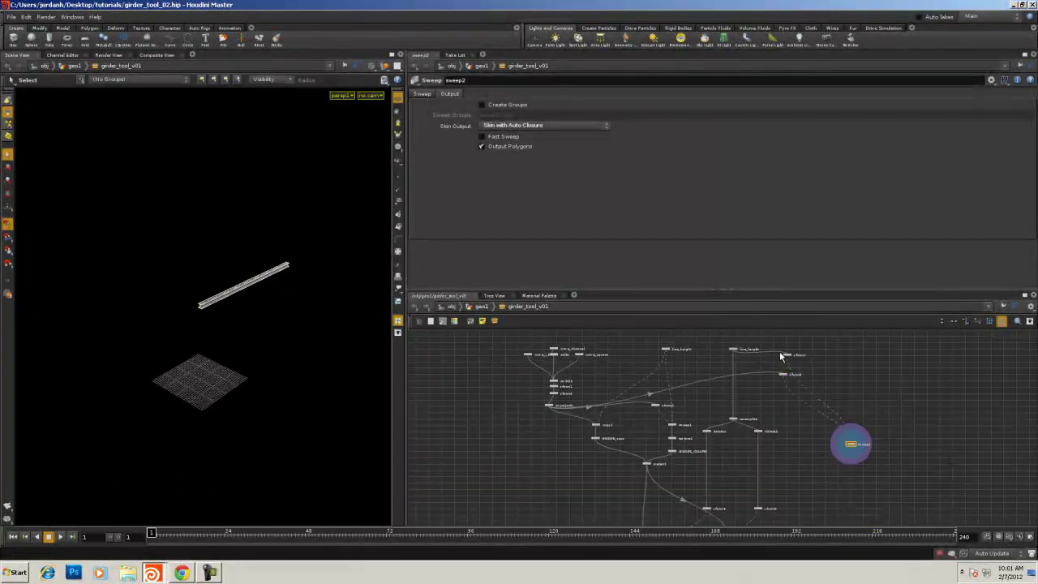
drag(783, 354, 895, 376)
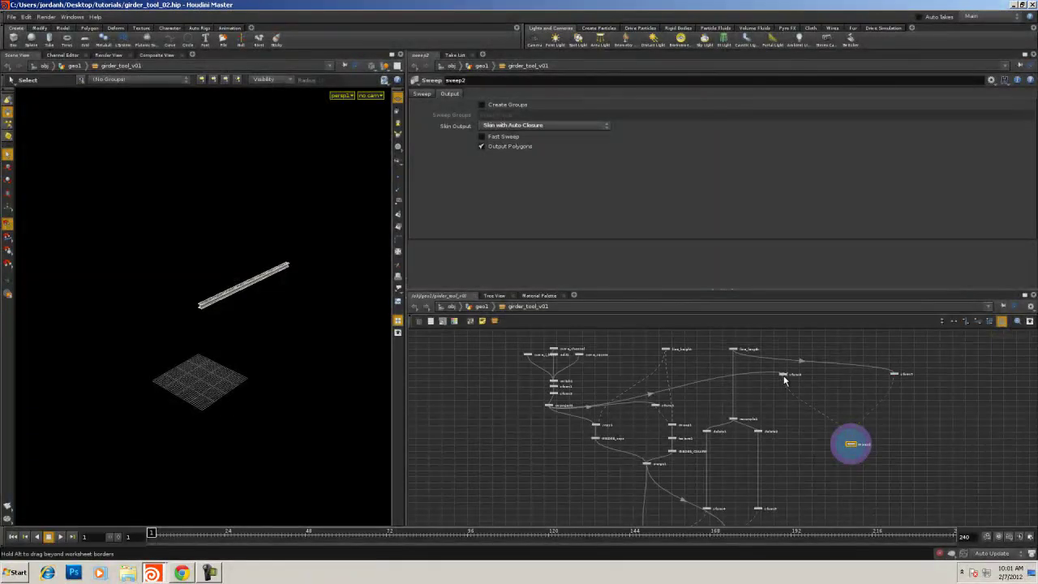
scroll(935, 434, down, 3)
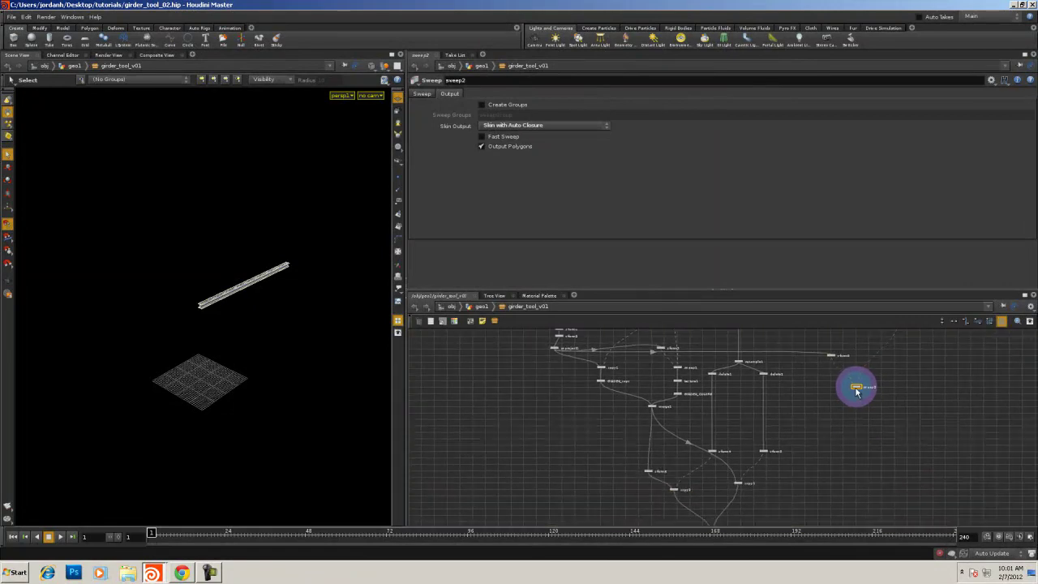
drag(856, 391, 895, 455)
middle_drag(937, 478, 924, 426)
right_drag(890, 439, 898, 445)
drag(898, 445, 882, 433)
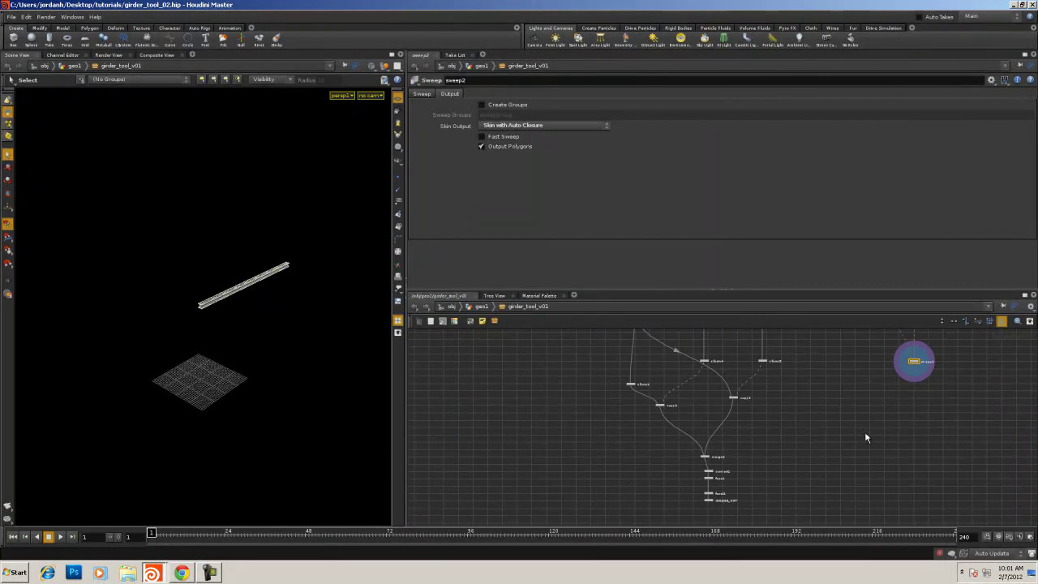
Add a Merge node in the empty space beside the convert, fuse and facet chain
scroll(742, 479, up, 2)
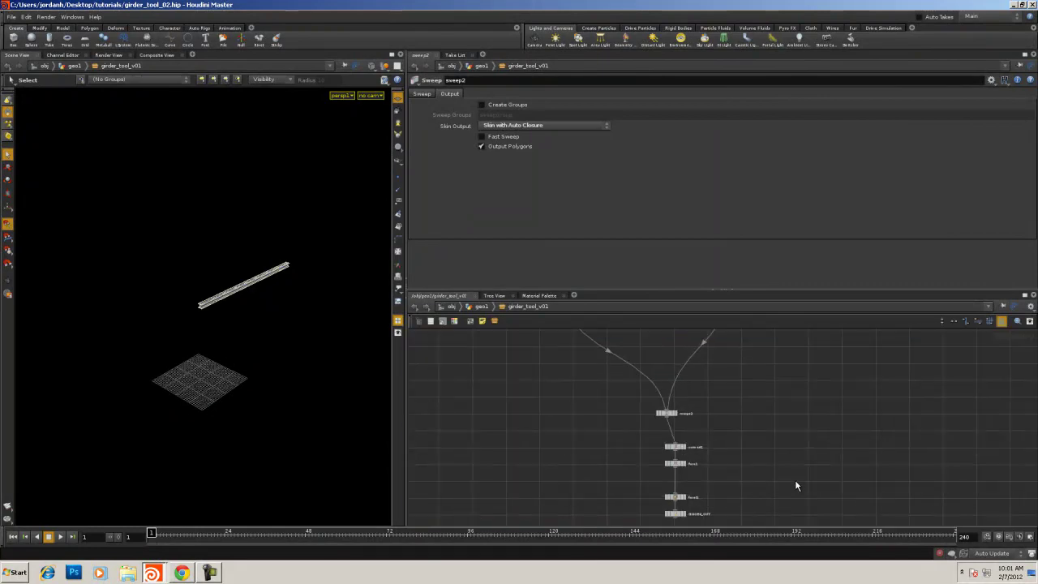
key(Tab)
text(me)
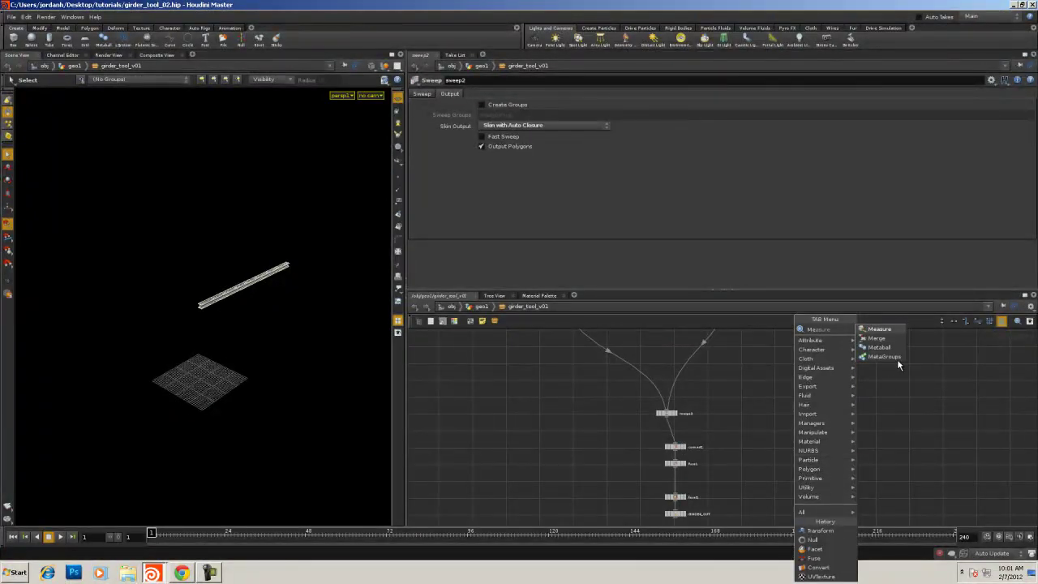
click(877, 338)
click(770, 482)
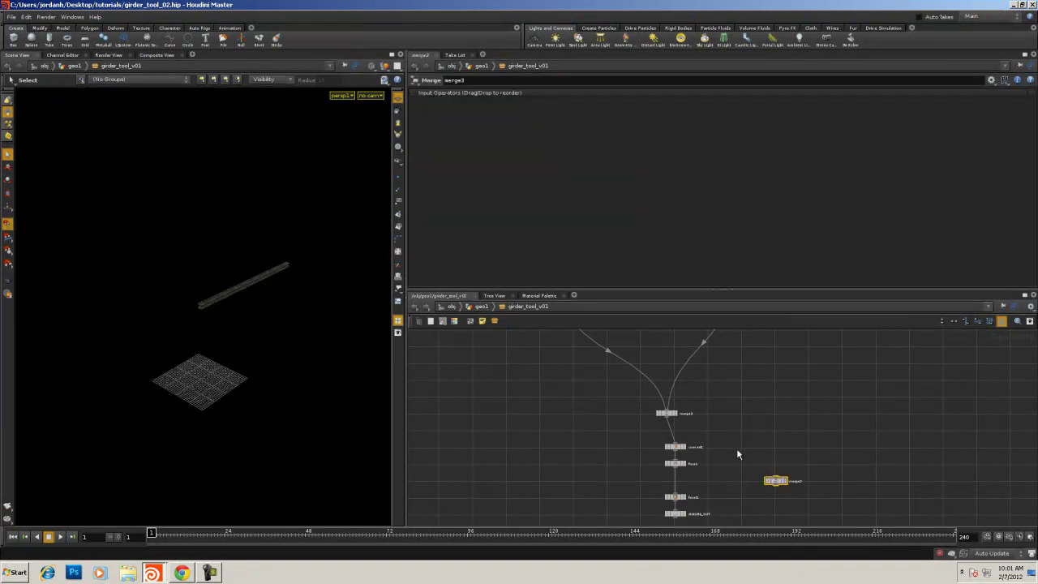
Feed merge2 and sweep2 into the new merge3 node and make merge3 the displayed node
scroll(736, 454, up, 2)
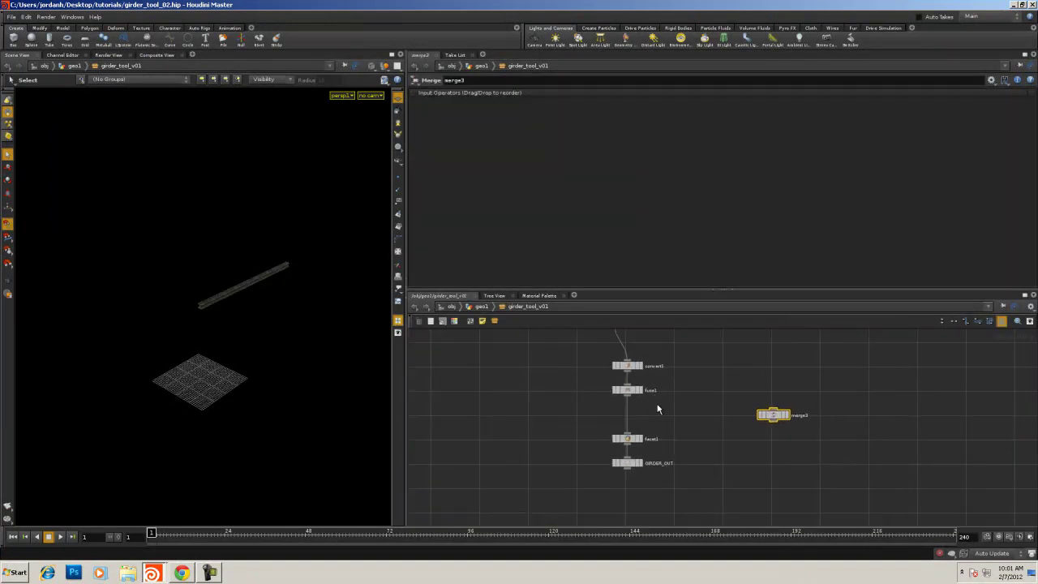
click(628, 439)
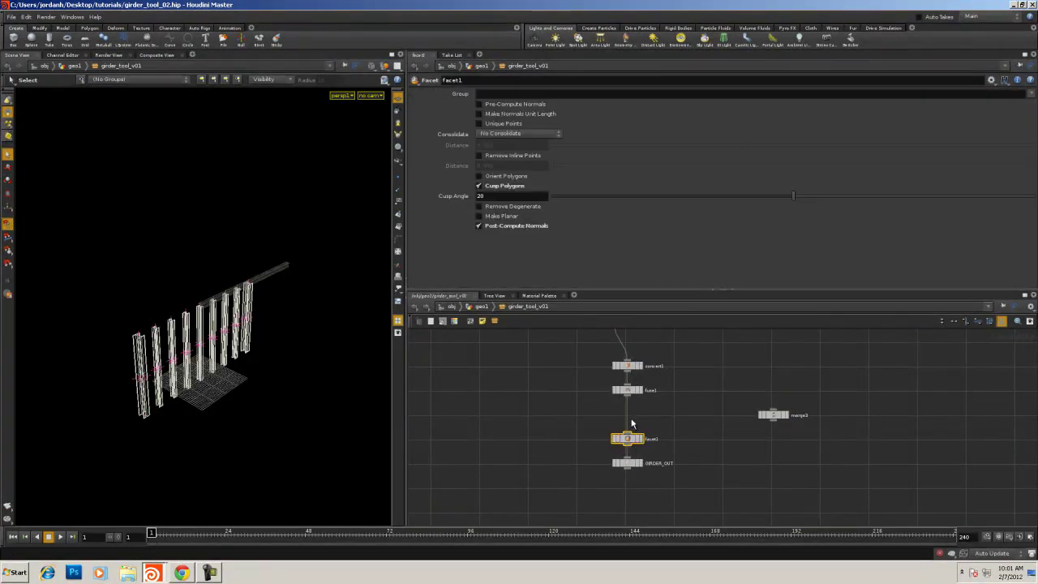
middle_drag(678, 369, 677, 428)
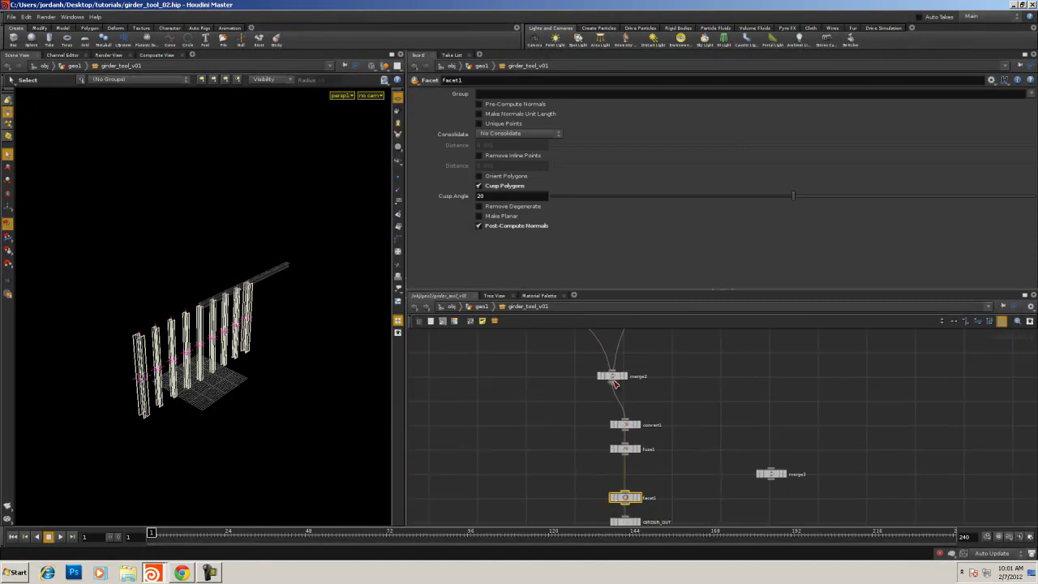
scroll(859, 465, down, 5)
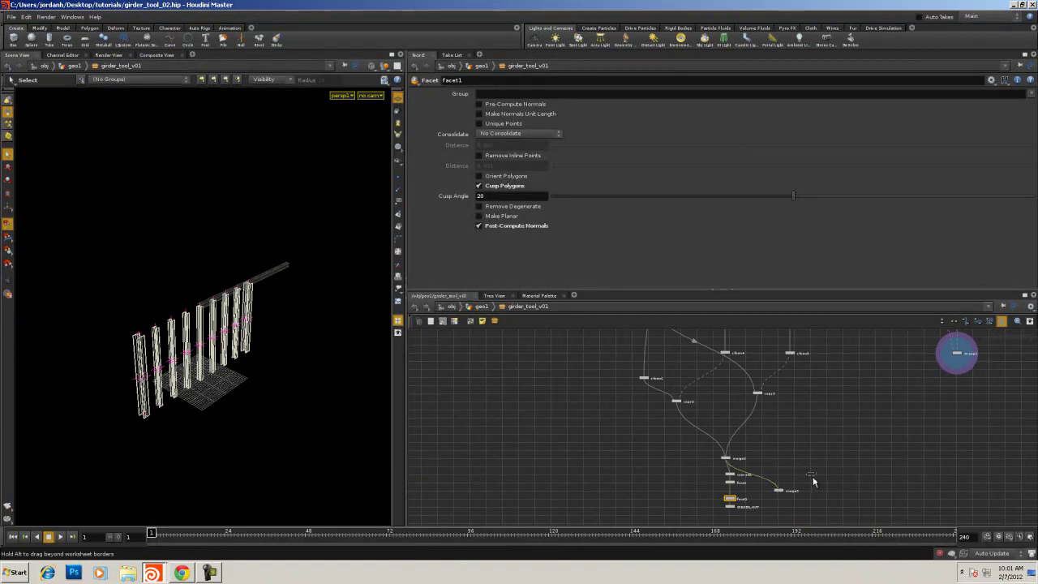
drag(958, 362, 801, 481)
scroll(803, 483, up, 6)
middle_drag(896, 486, 902, 400)
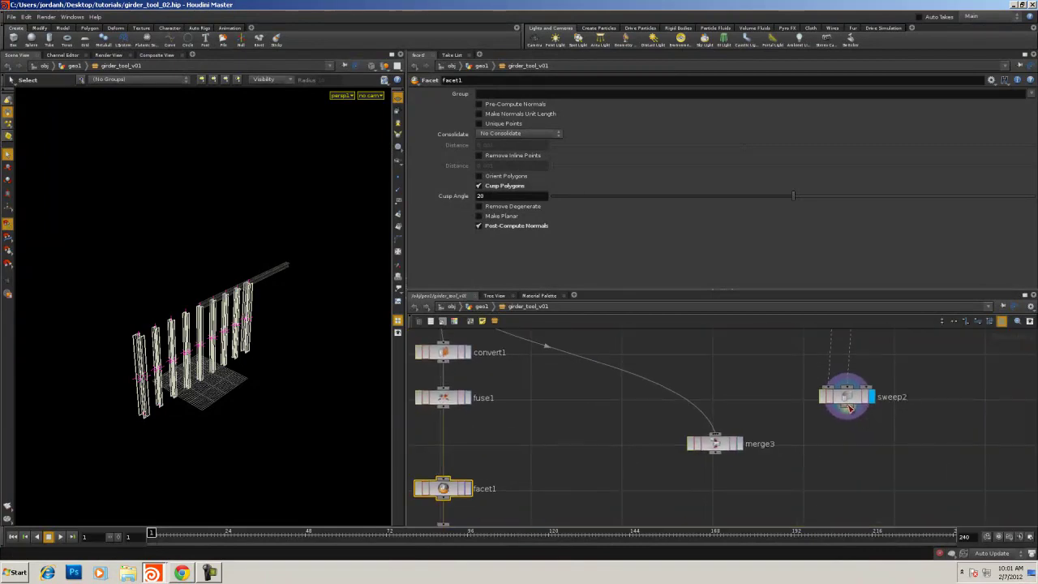
drag(848, 407, 714, 433)
middle_drag(741, 450, 849, 406)
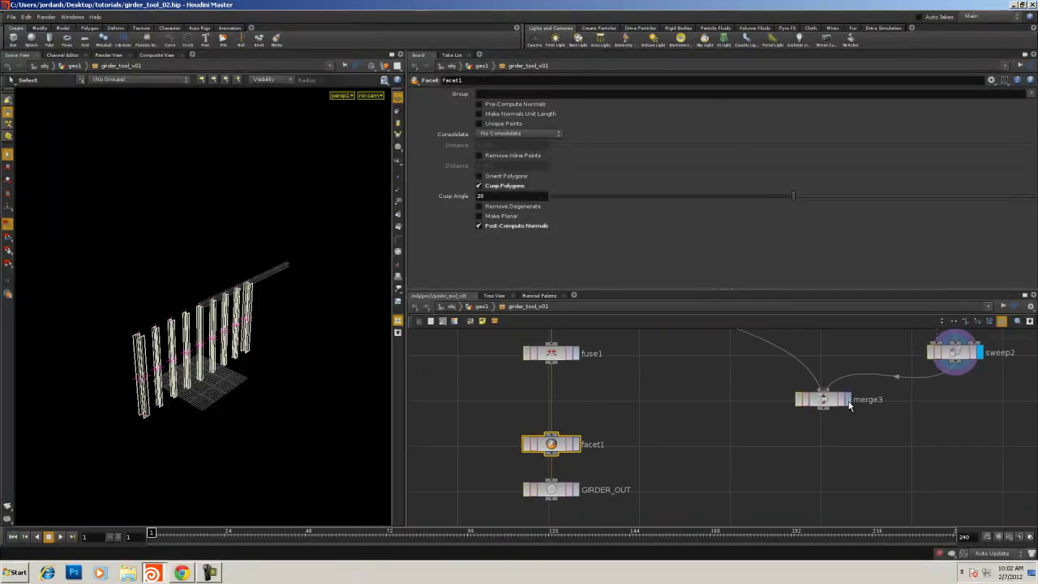
click(847, 401)
click(827, 401)
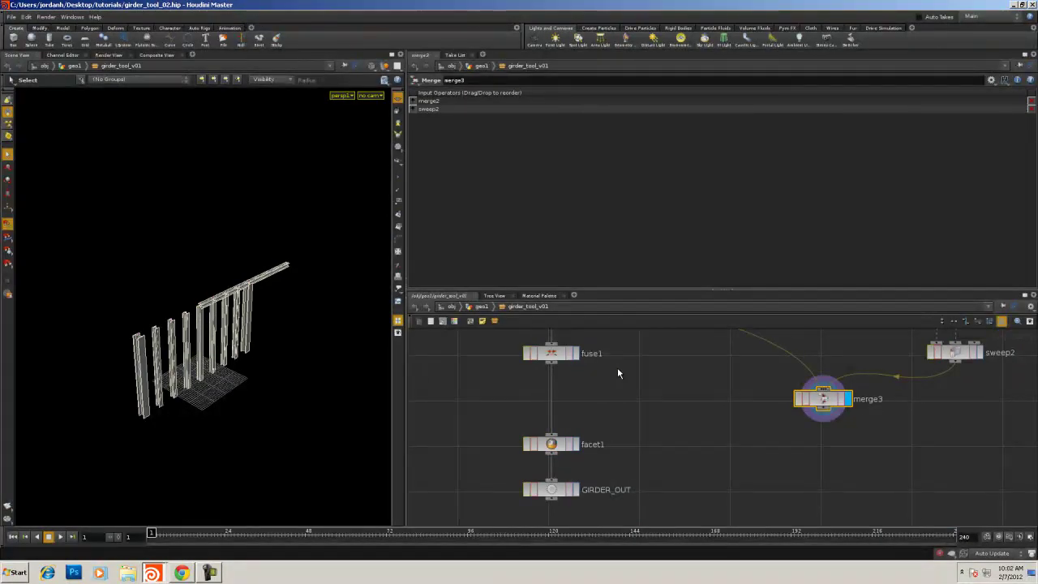
Select xform7 in the network to show its Transform parameters
middle_drag(669, 420, 590, 511)
scroll(745, 410, down, 2)
middle_drag(732, 413, 692, 459)
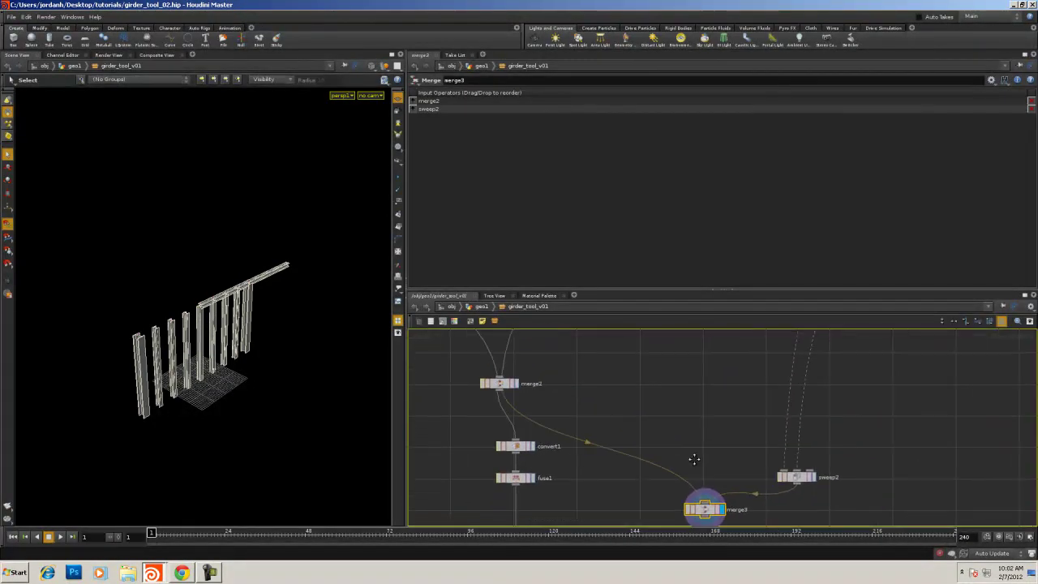
middle_drag(691, 390, 734, 486)
middle_drag(689, 414, 713, 447)
scroll(710, 453, down, 4)
middle_drag(734, 368, 653, 513)
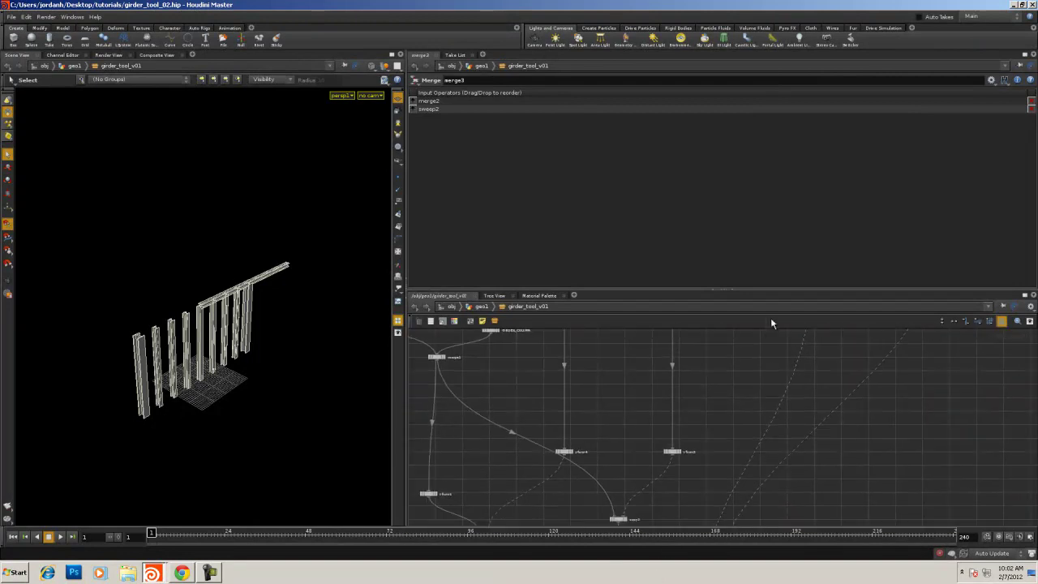
middle_drag(778, 363, 690, 555)
scroll(768, 456, up, 4)
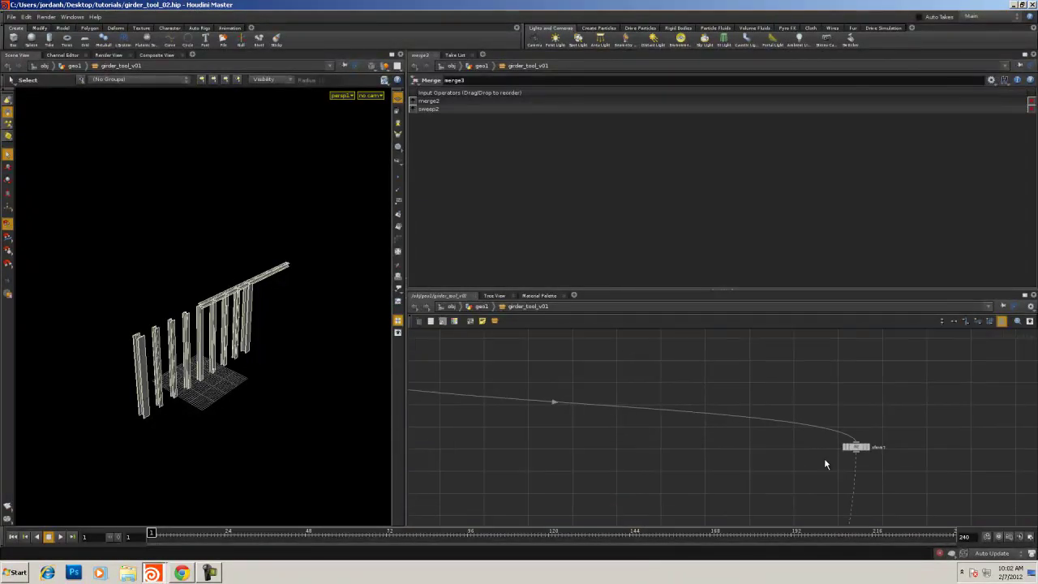
middle_drag(849, 450, 814, 444)
click(818, 441)
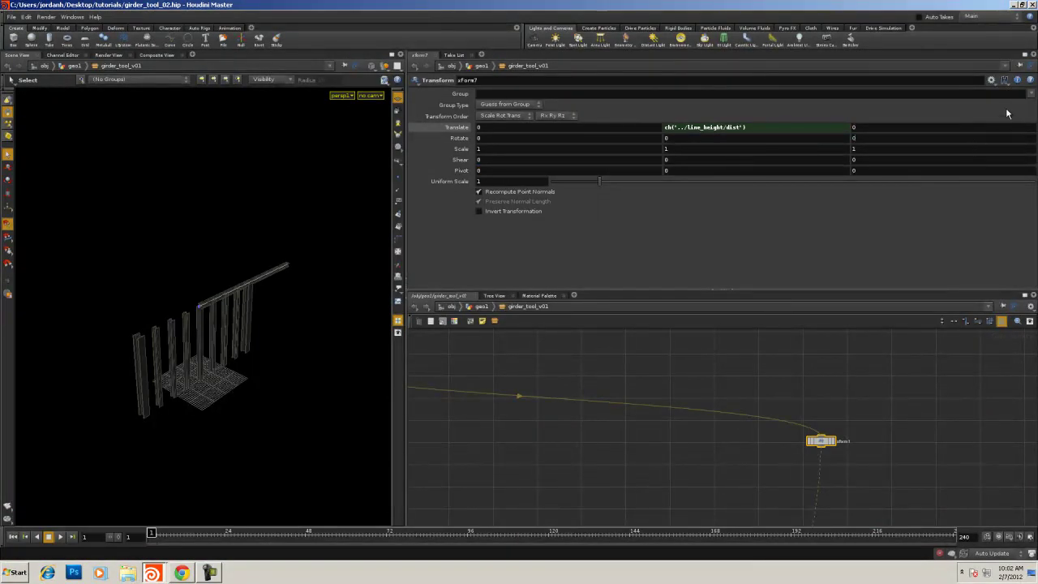
Try the "center object - center world" preset on xform7 and undo it
click(990, 79)
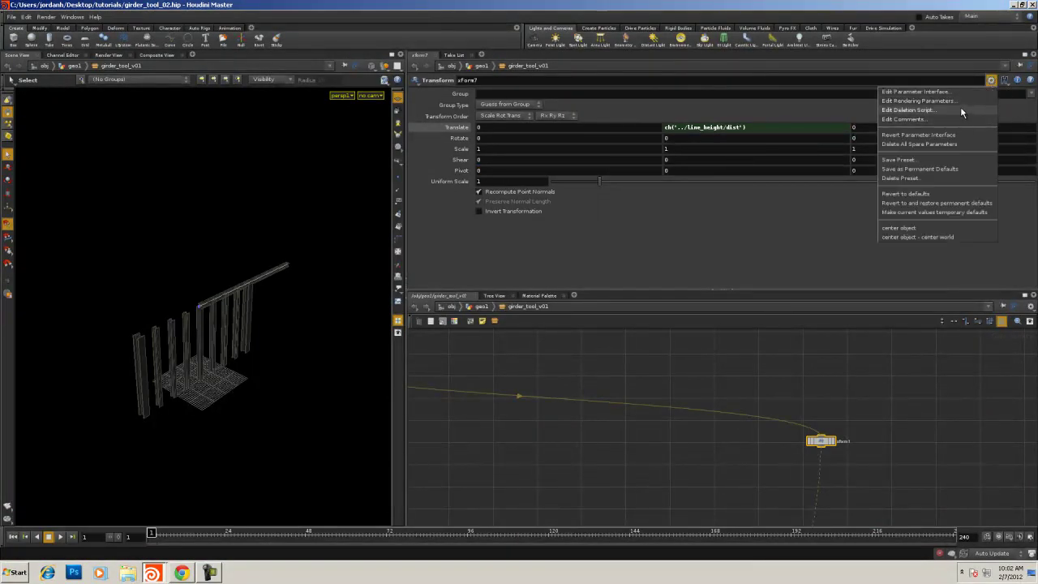
click(920, 237)
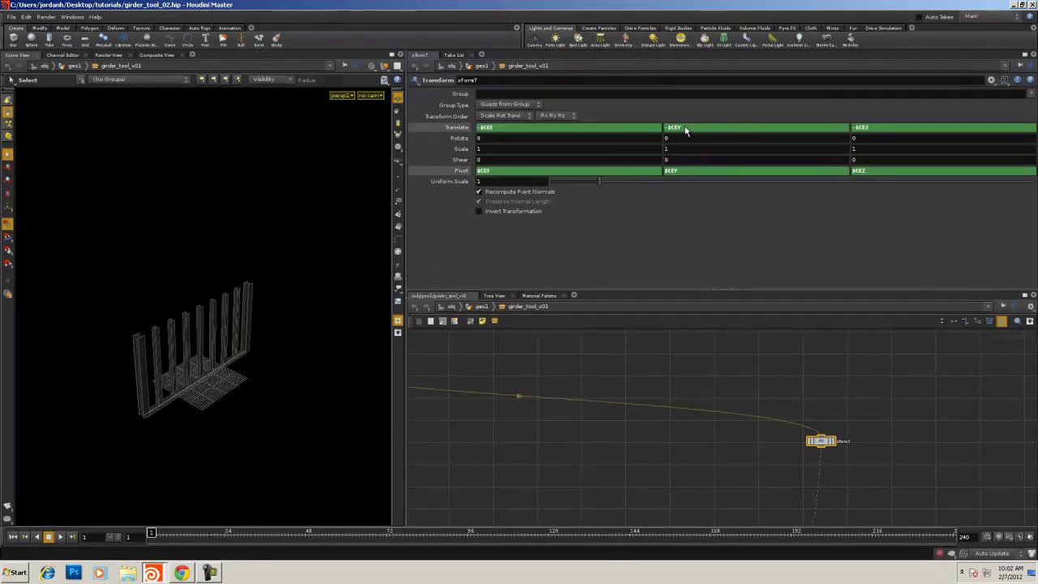
key(ctrl+z)
drag(487, 172, 477, 173)
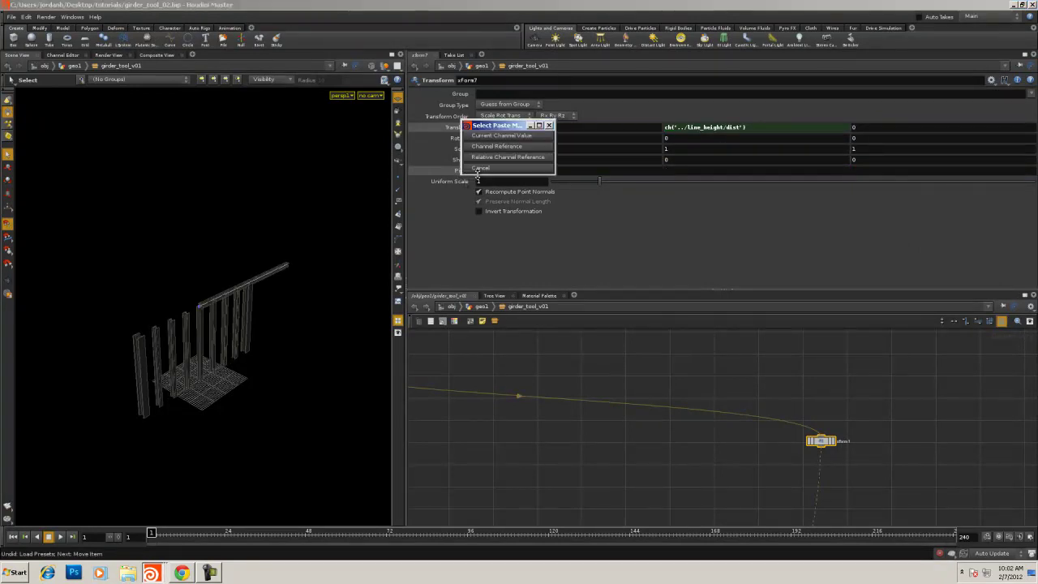
click(549, 126)
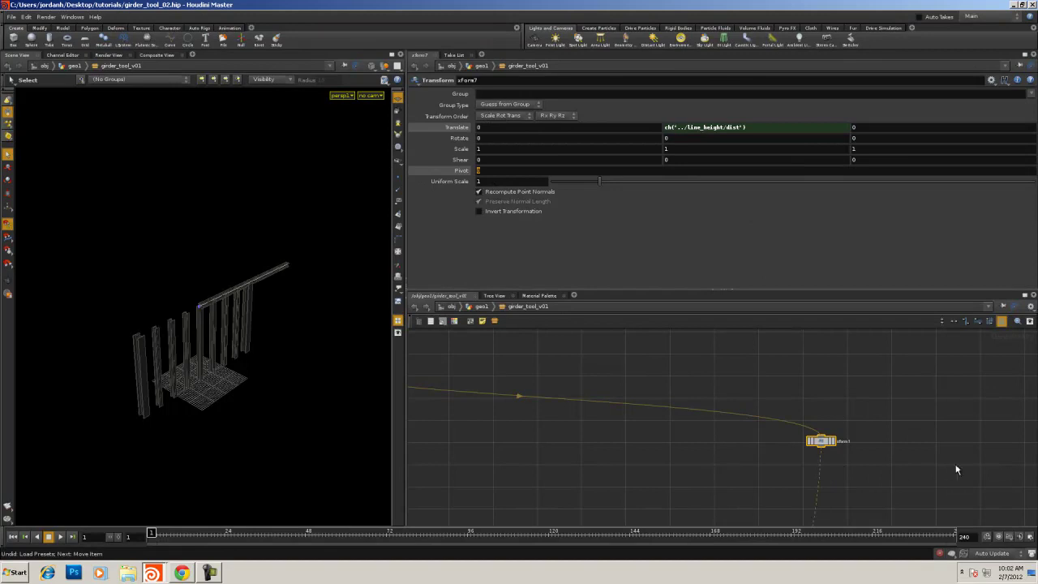
Set xform7's Pivot X to $CEX and Pivot Z to $CEZ, leaving out Pivot Y
click(485, 163)
text($CEX)
key(Return)
double_click(854, 171)
text($CEZ)
key(Tab)
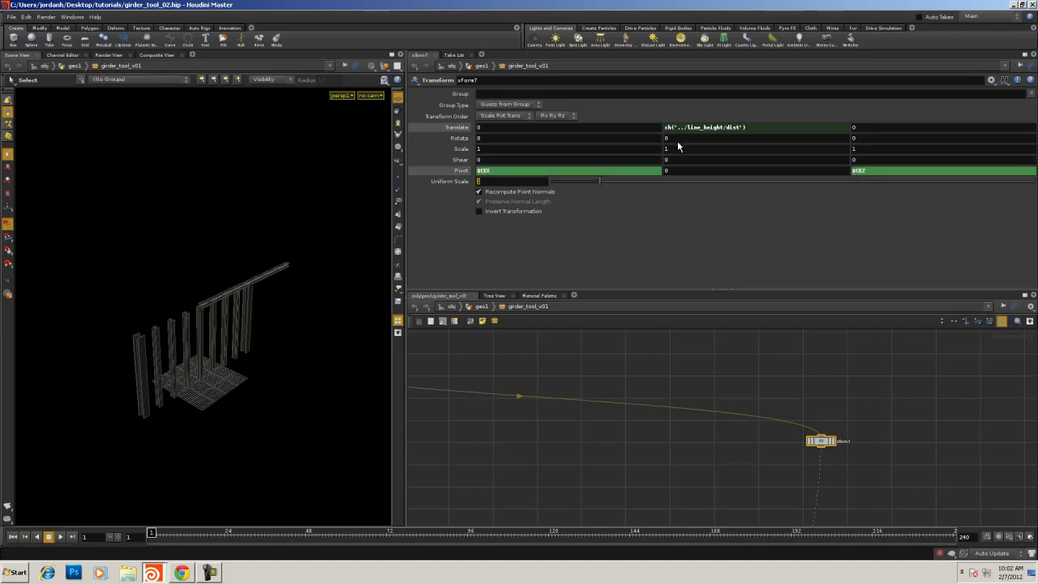
Set xform7's Translate X to -$CEX and Translate Z to -$CEZ, and check the beam's alignment over the columns
click(483, 172)
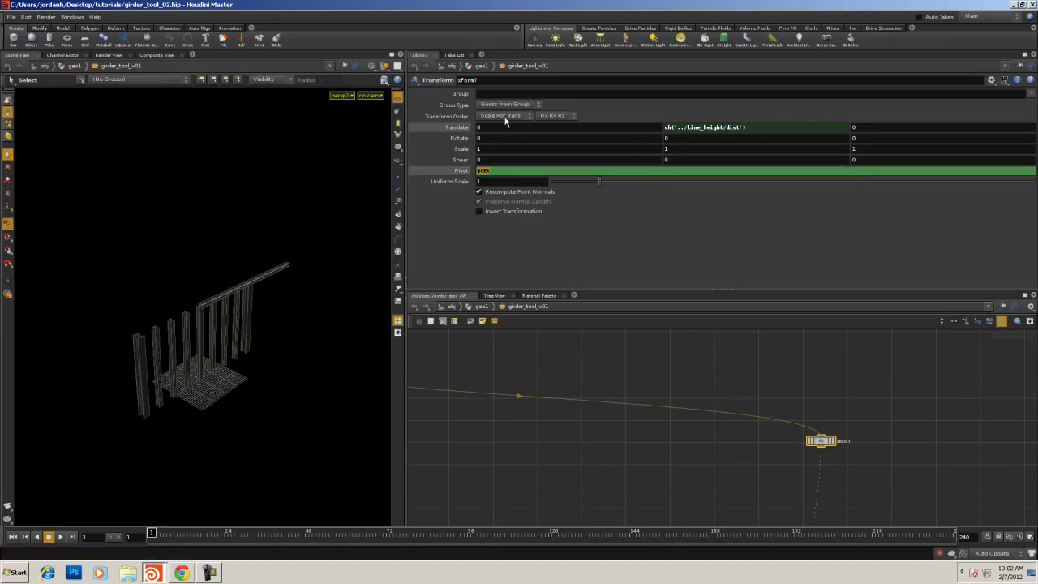
key(Return)
click(486, 125)
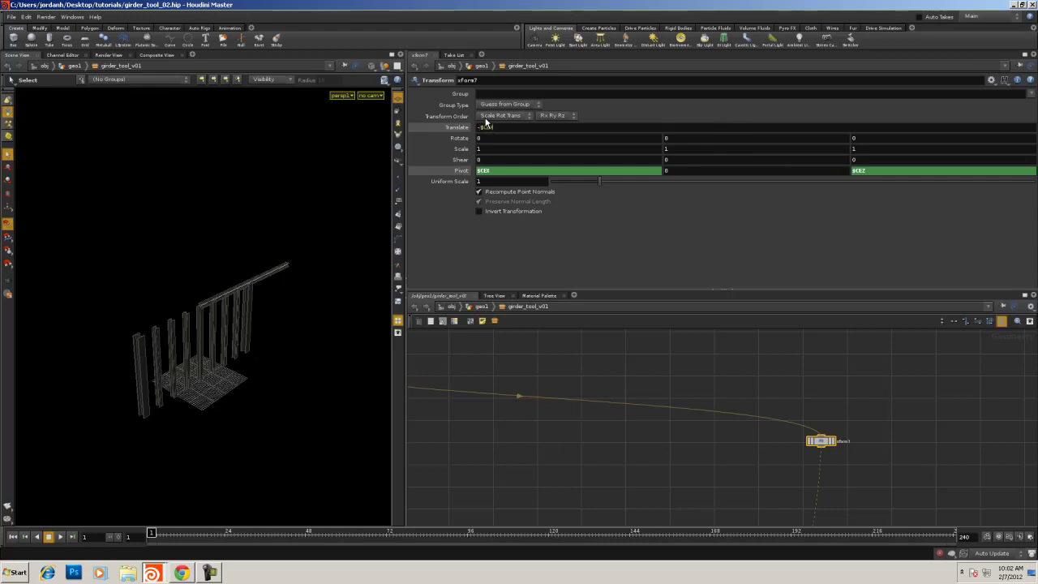
text(ch("../line_height/dist"))
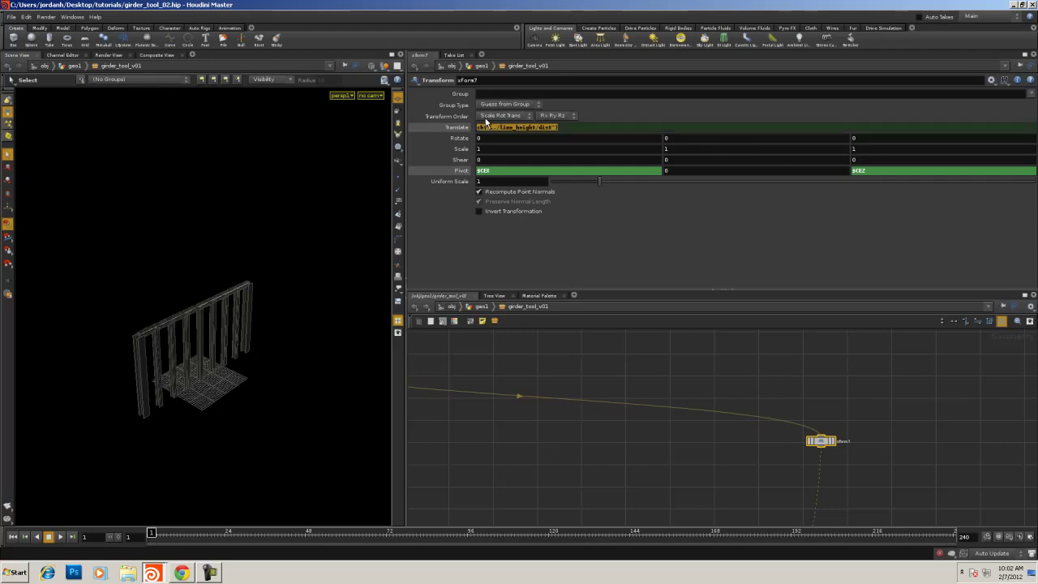
click(510, 161)
double_click(859, 127)
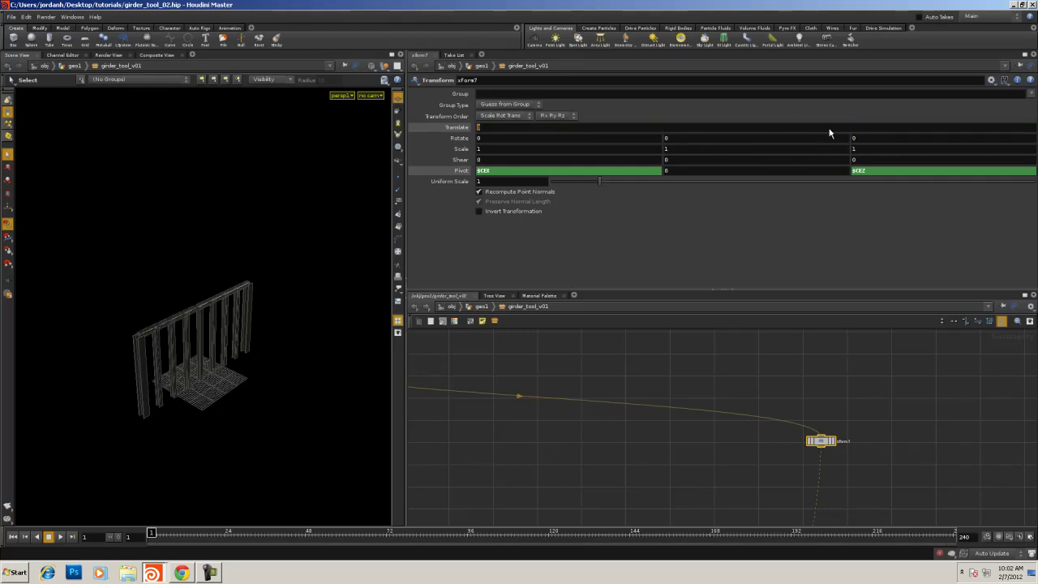
text($CEX)
text(-)
key(Return)
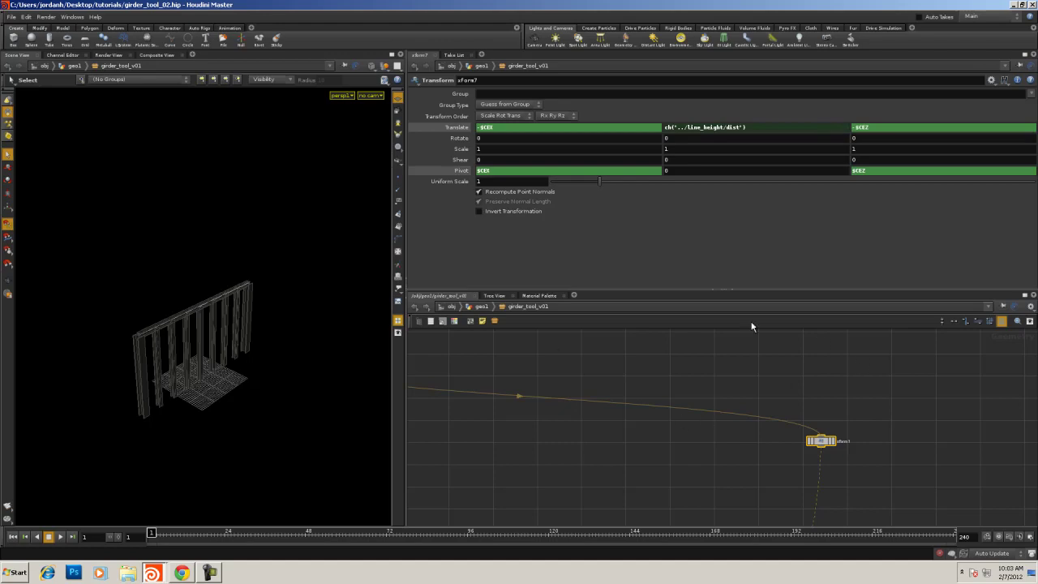
click(513, 413)
alt+drag(164, 358, 137, 348)
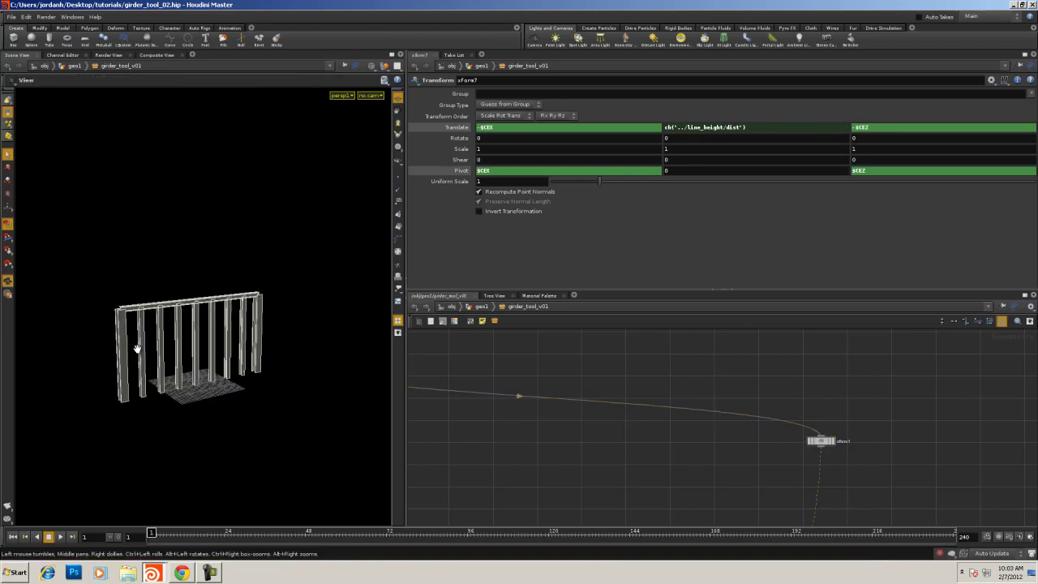
Examine closely how the top beam meets the tops of the columns
alt+right_drag(137, 347, 133, 307)
drag(132, 304, 154, 296)
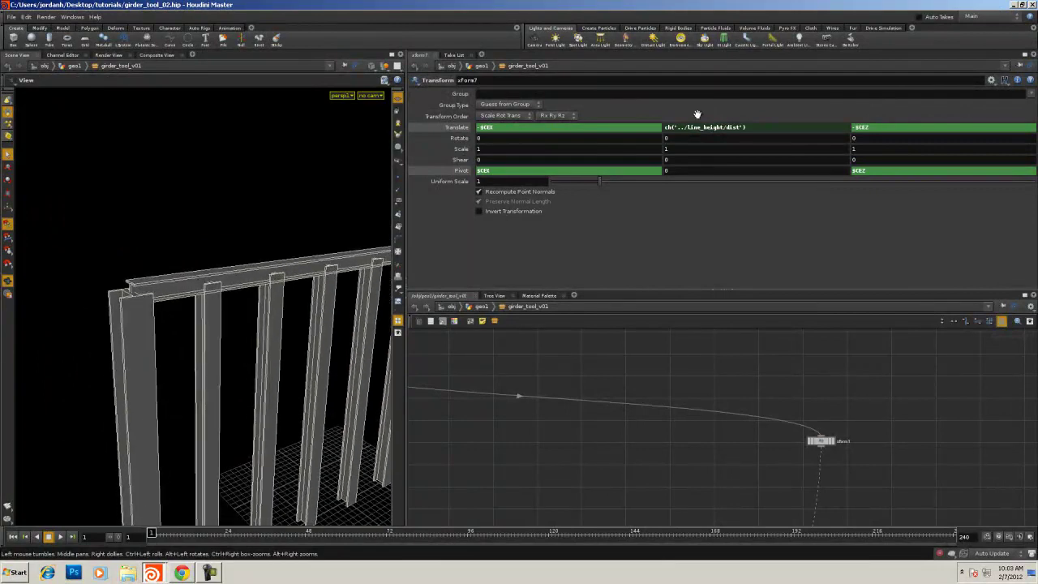
alt+right_drag(127, 316, 217, 340)
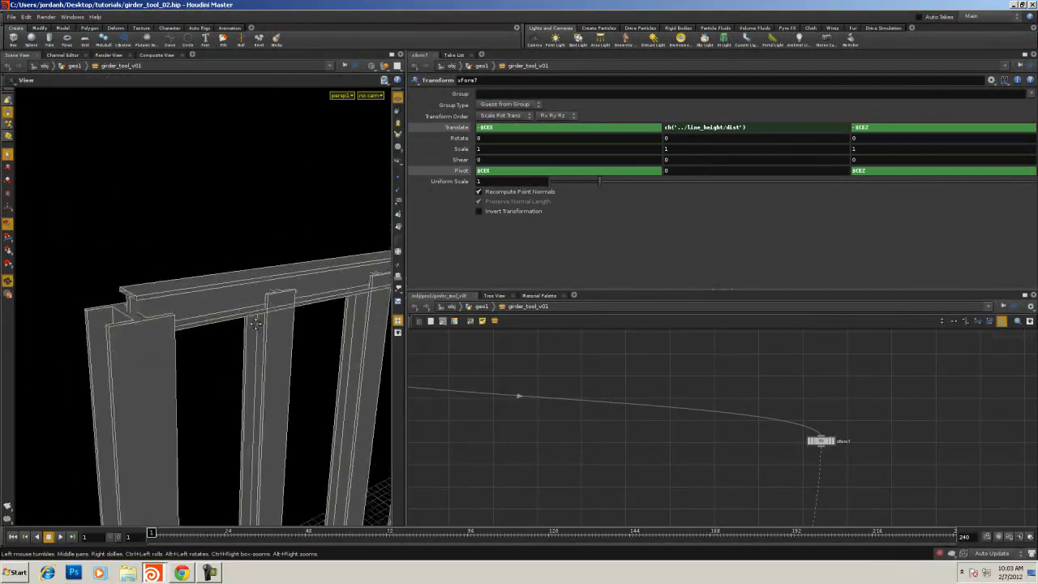
alt+drag(217, 341, 242, 325)
double_click(666, 172)
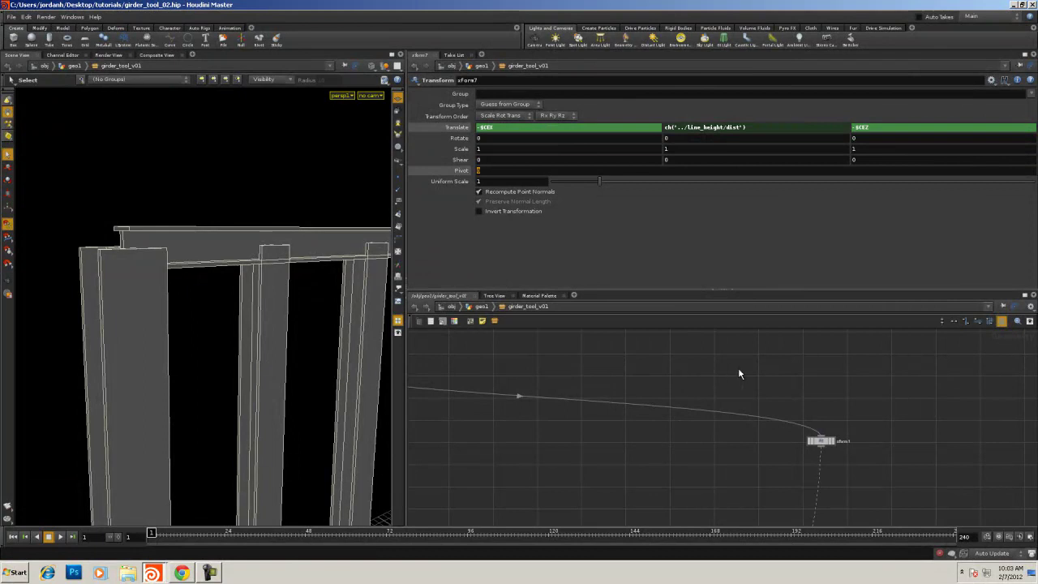
Locate xform8, the transform that rotates the beam profile, in the network and view its parameters
middle_drag(715, 477, 683, 491)
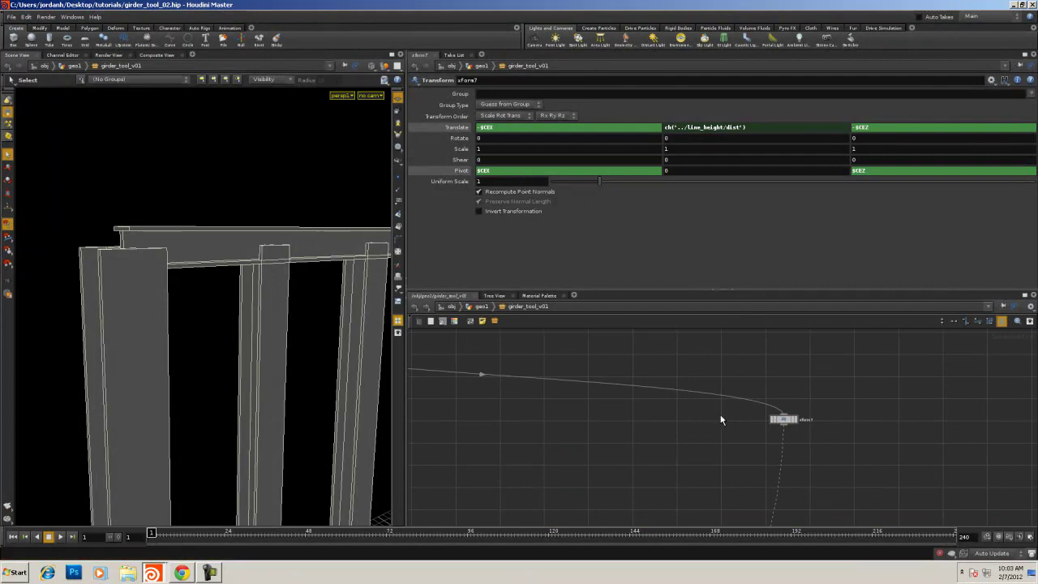
middle_drag(680, 464, 964, 523)
middle_drag(732, 442, 723, 334)
middle_drag(766, 510, 689, 331)
right_drag(689, 332, 666, 367)
middle_drag(648, 419, 676, 336)
middle_drag(675, 461, 681, 394)
middle_drag(646, 350, 672, 475)
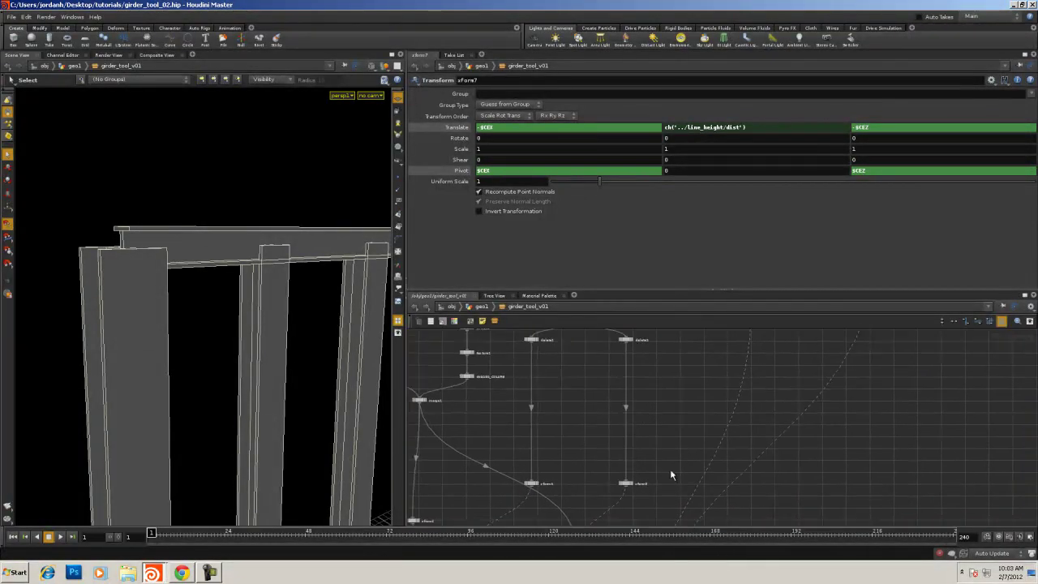
middle_drag(719, 335, 706, 455)
right_drag(705, 454, 741, 452)
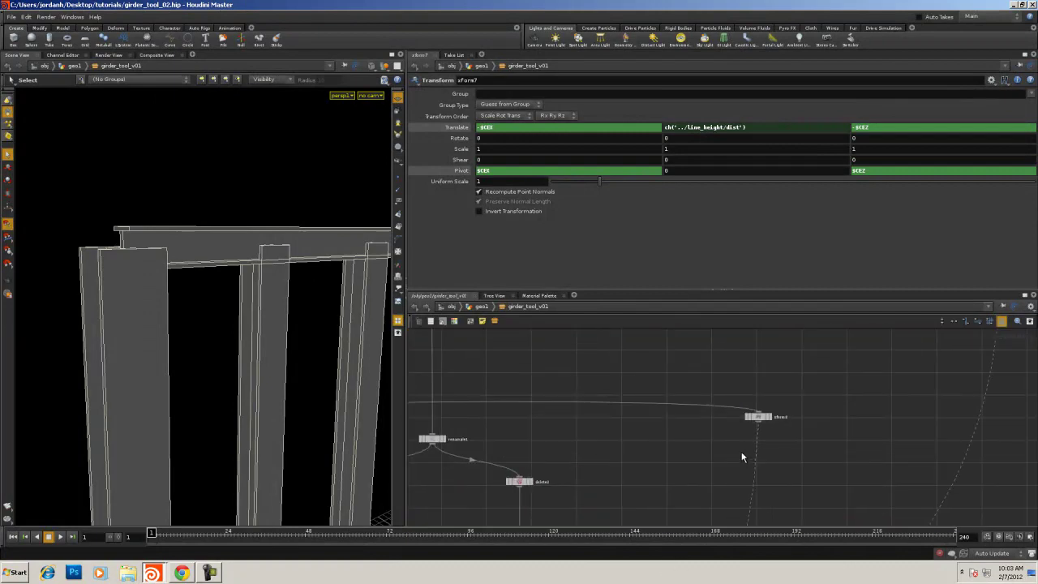
click(759, 417)
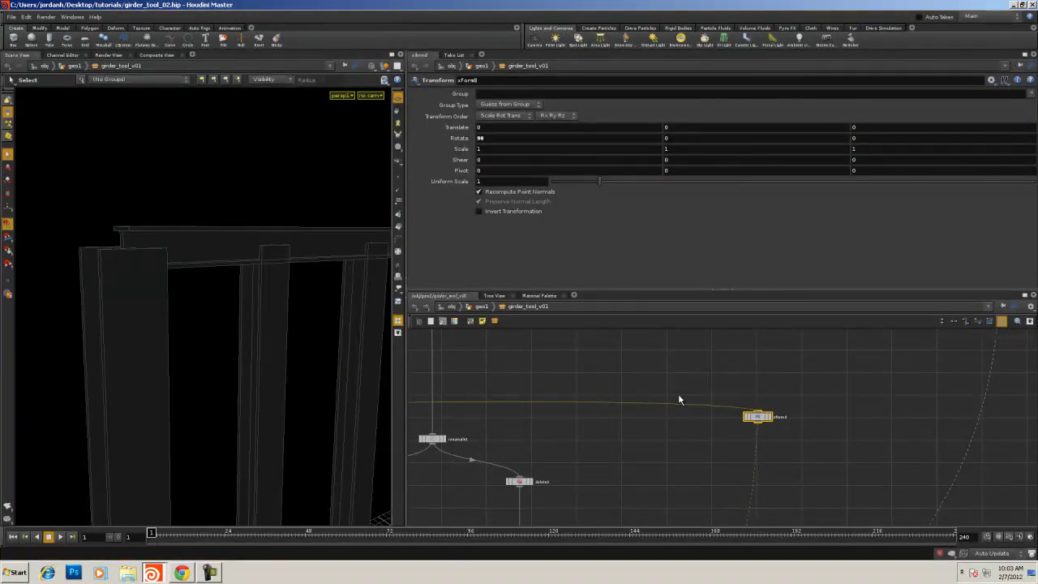
middle_drag(714, 369, 658, 347)
middle_drag(771, 391, 743, 351)
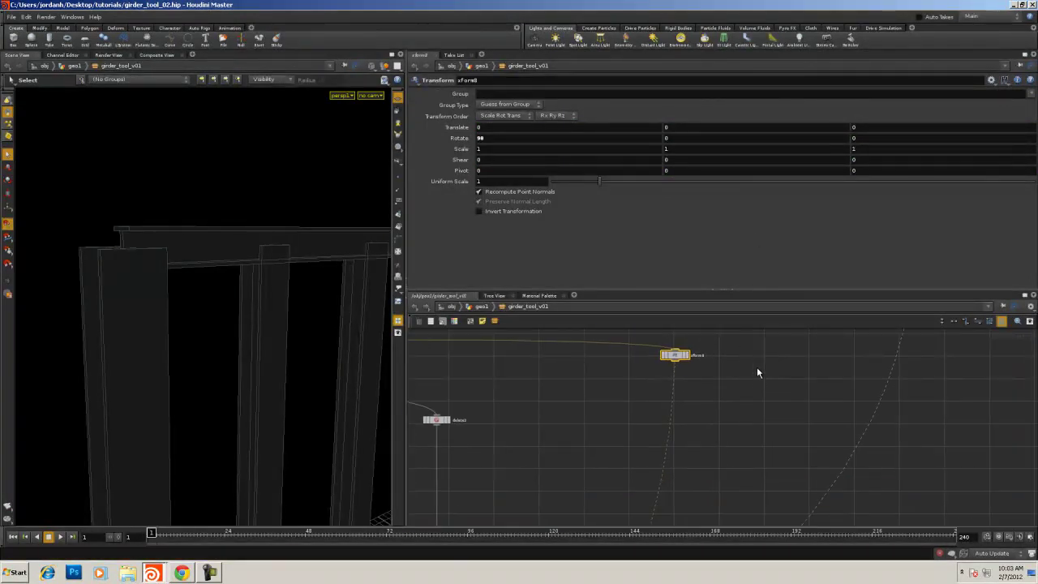
click(756, 391)
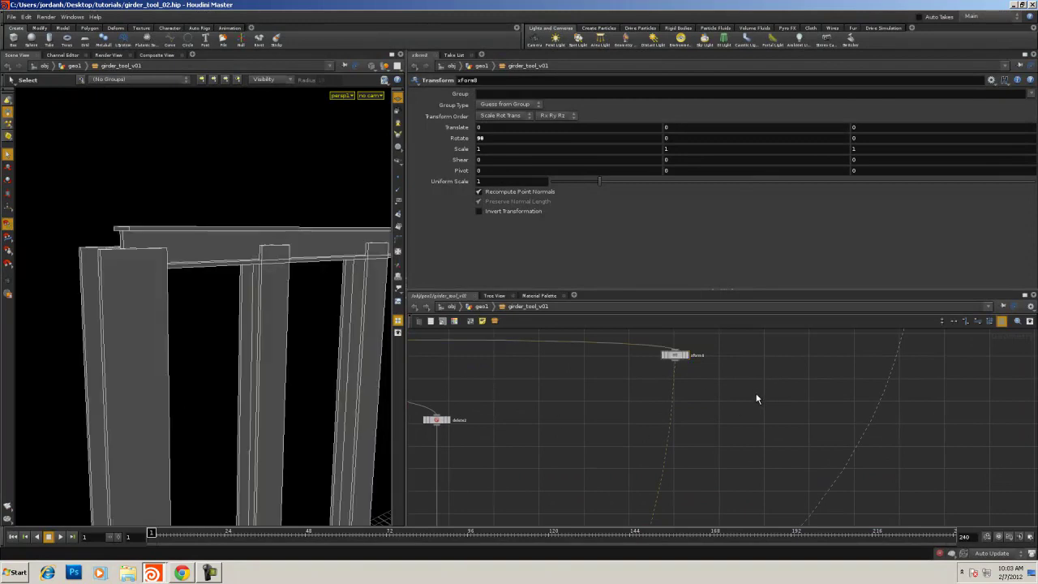
Add a Transform node fed by xform8, display its output and frame the I-beam profile in the view
key(Tab)
text(tr)
click(836, 348)
click(720, 375)
drag(725, 382, 679, 386)
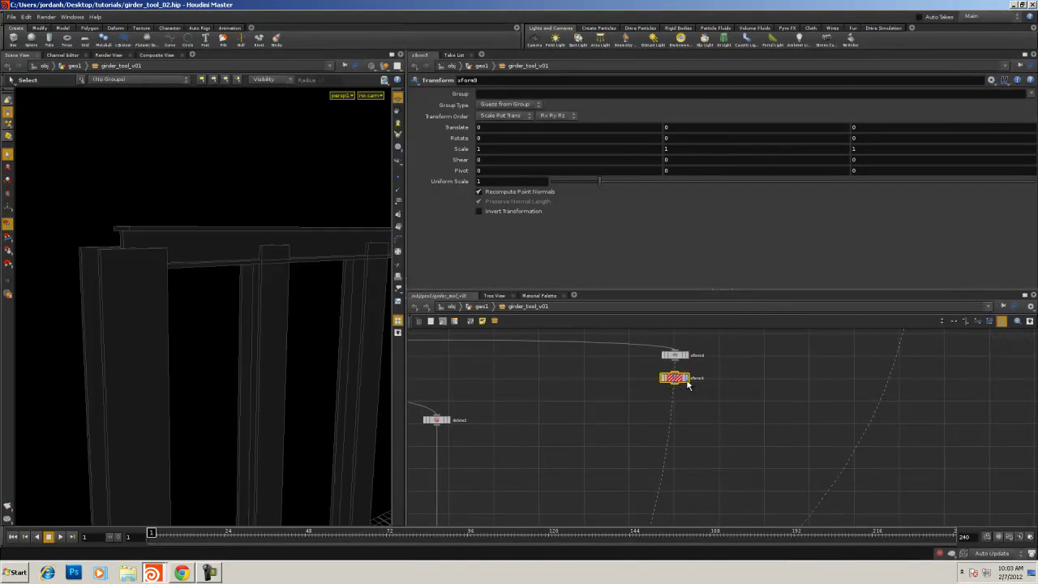
click(676, 382)
alt+right_drag(151, 345, 100, 350)
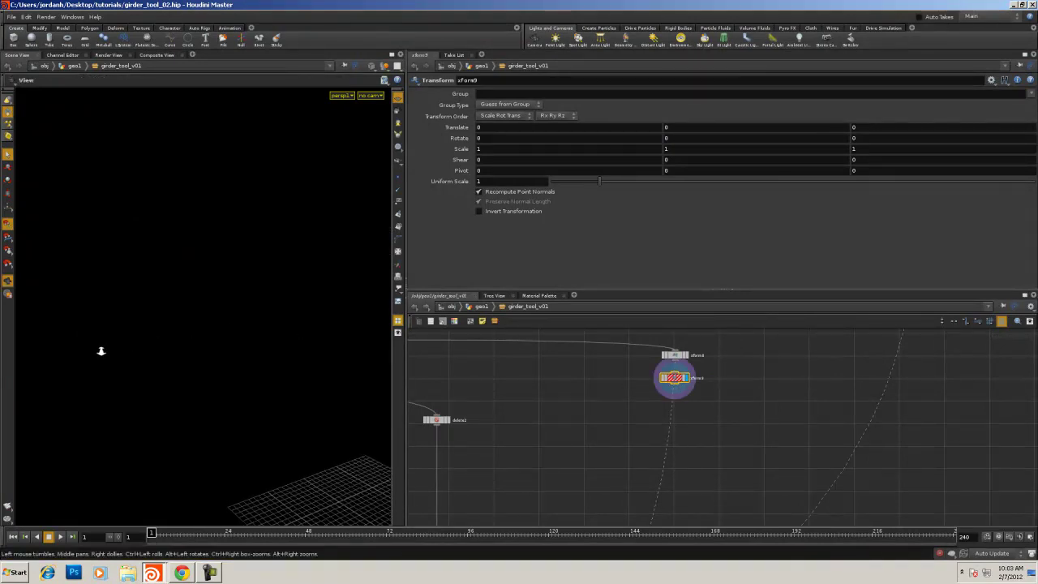
alt+right_drag(188, 364, 68, 322)
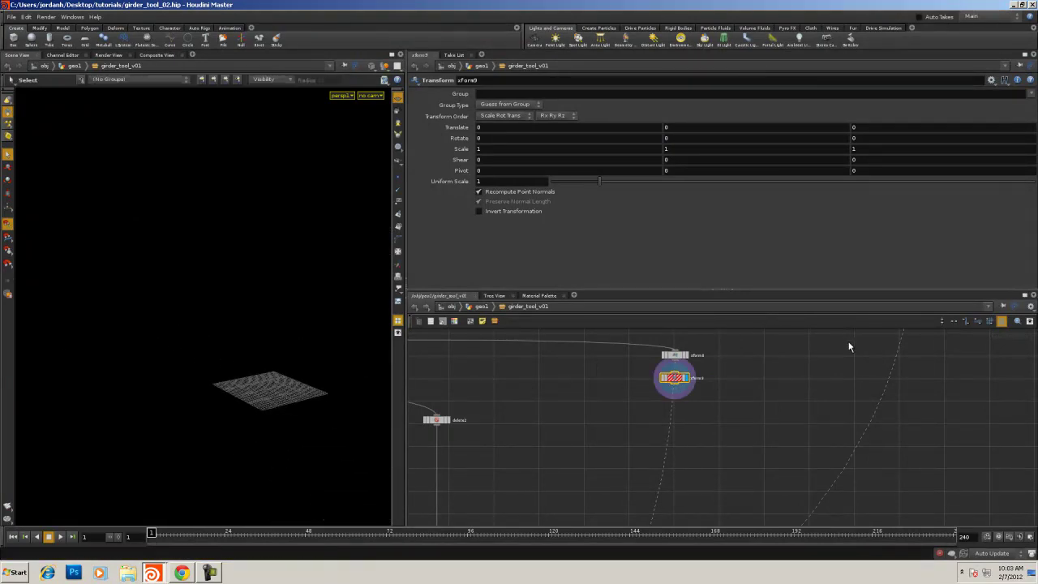
drag(677, 381, 727, 384)
click(722, 381)
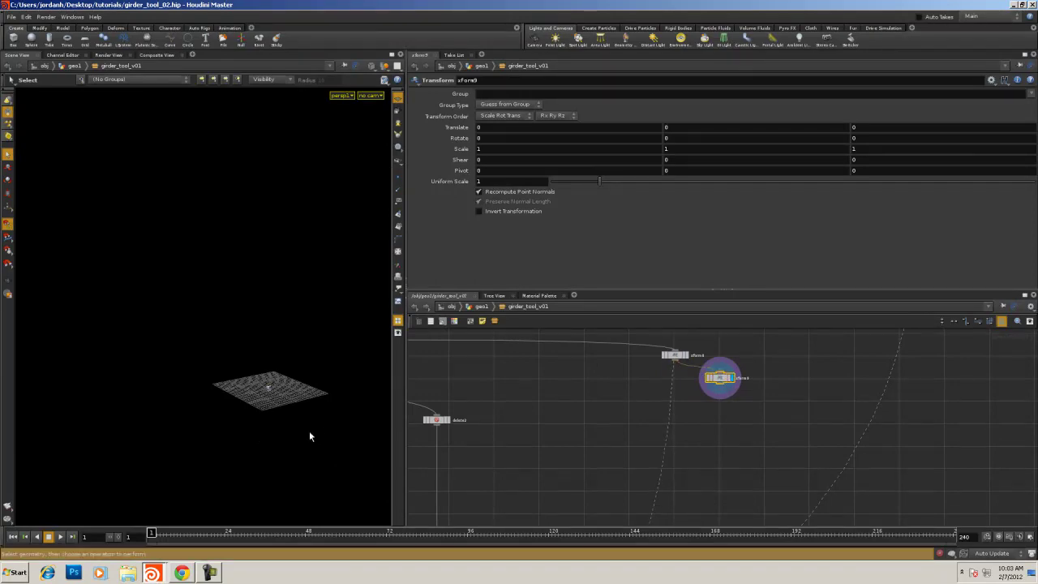
key(space+g)
mouse_move(300, 433)
mouse_down()
mouse_move(332, 366)
mouse_move(305, 430)
mouse_up()
Maximize the network editor and move sweep2 and the merge node up near the new transform
middle_drag(812, 402, 767, 492)
right_drag(767, 493, 780, 415)
middle_drag(818, 383, 762, 235)
middle_drag(685, 506, 698, 338)
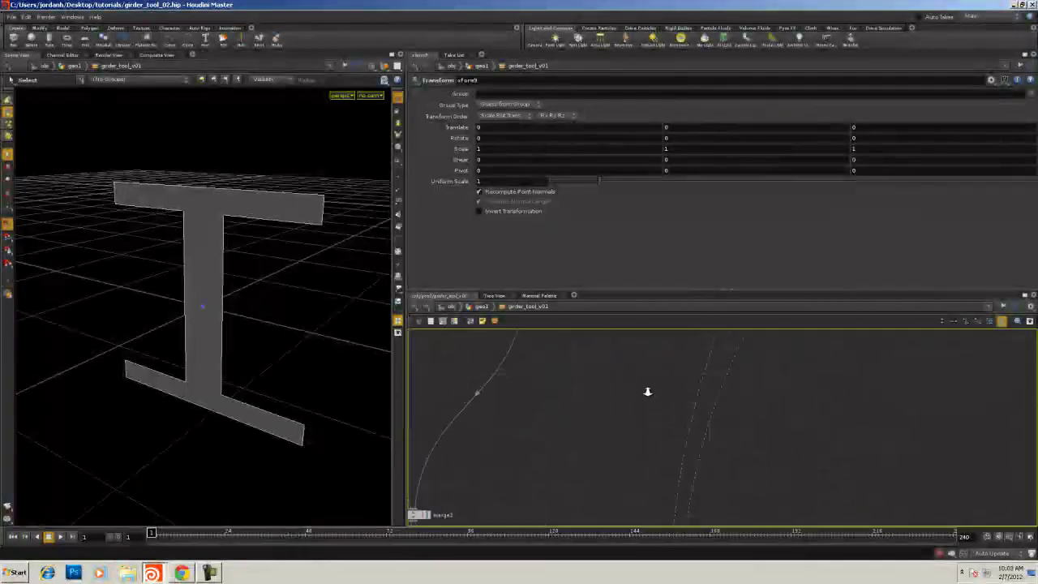
scroll(673, 391, down, 3)
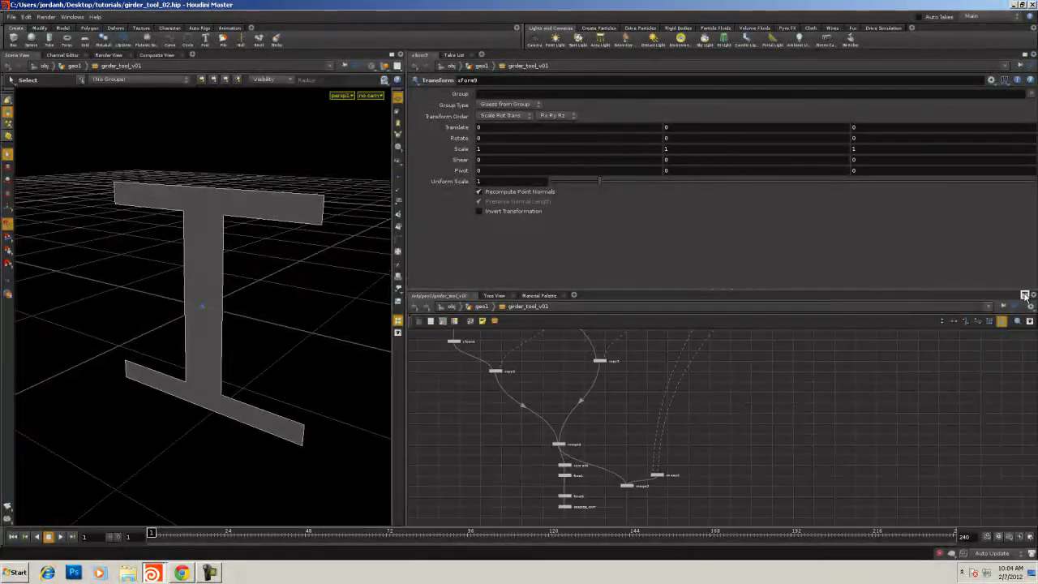
click(1024, 295)
scroll(470, 262, down, 2)
drag(523, 324, 658, 204)
drag(561, 174, 559, 182)
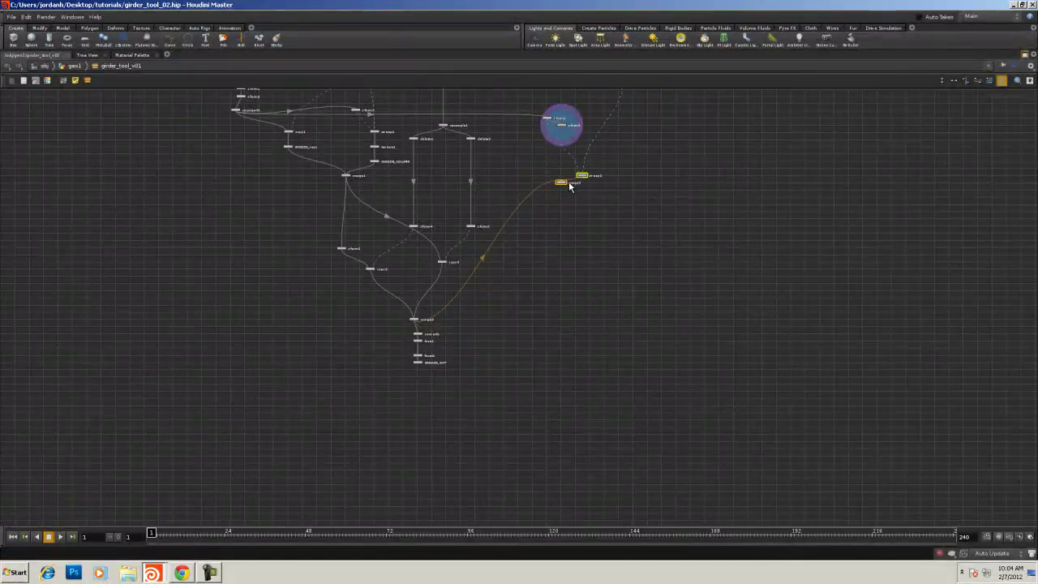
Line up sweep2 below xform9 and place the merge node directly below sweep2
middle_drag(554, 176, 547, 287)
right_drag(547, 287, 639, 299)
middle_drag(639, 299, 673, 384)
right_drag(678, 389, 637, 398)
drag(610, 423, 549, 367)
click(487, 336)
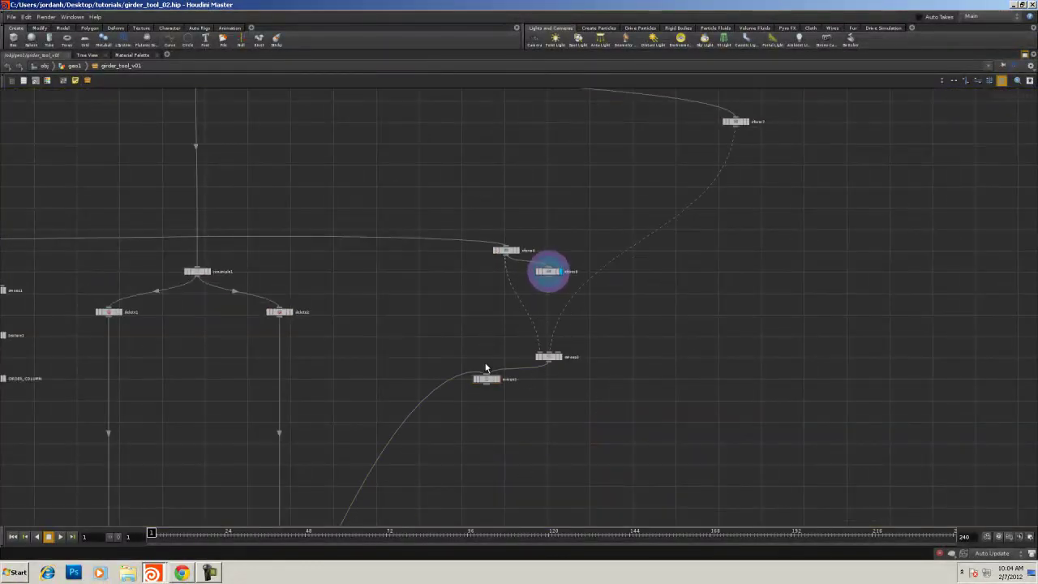
drag(487, 380, 549, 451)
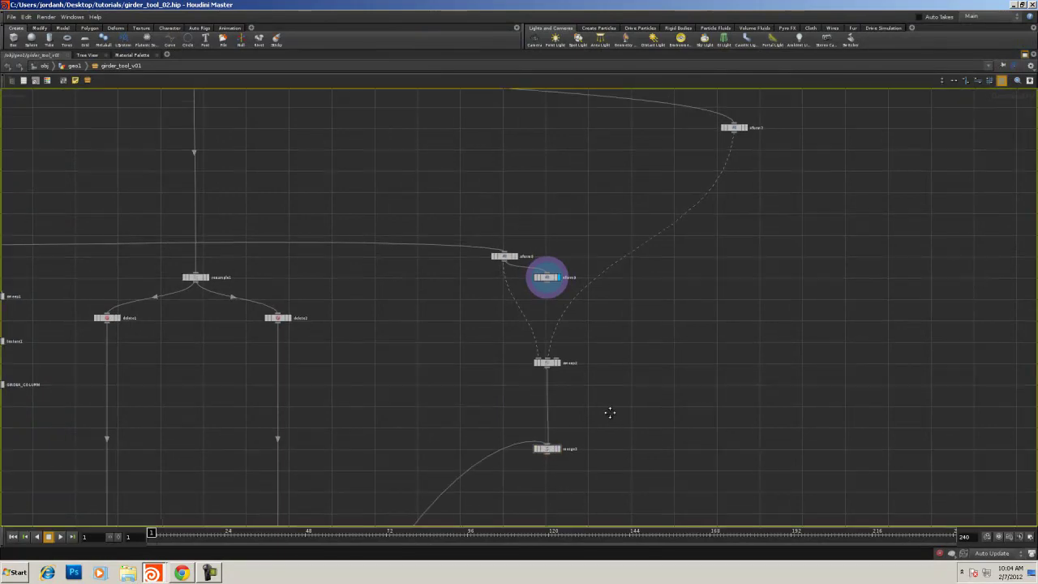
Connect xform9 to sweep2's first input in place of xform8, and align xform9 directly under xform8
scroll(699, 449, up, 3)
scroll(753, 447, down, 1)
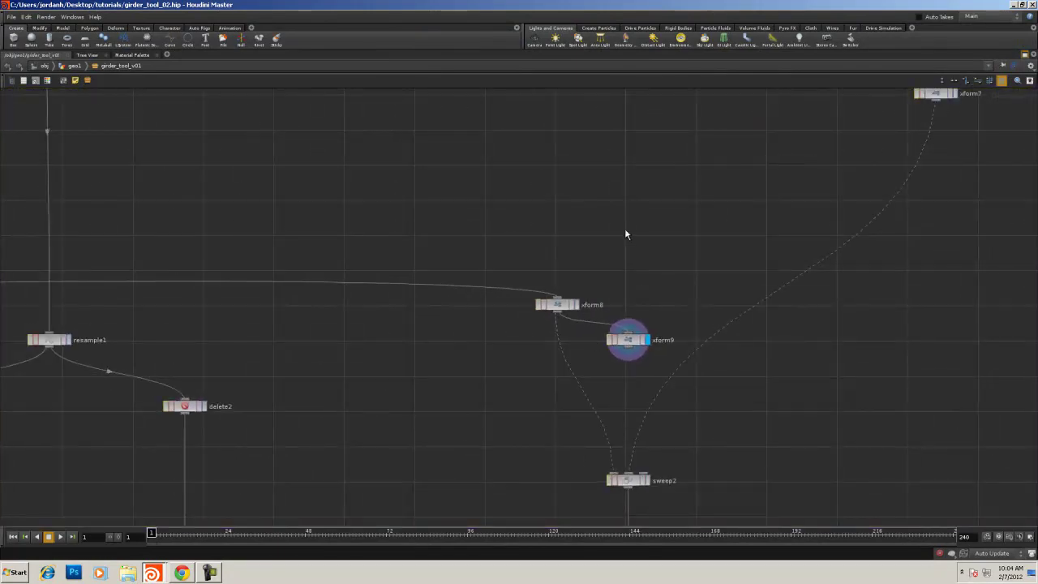
middle_drag(683, 278, 674, 199)
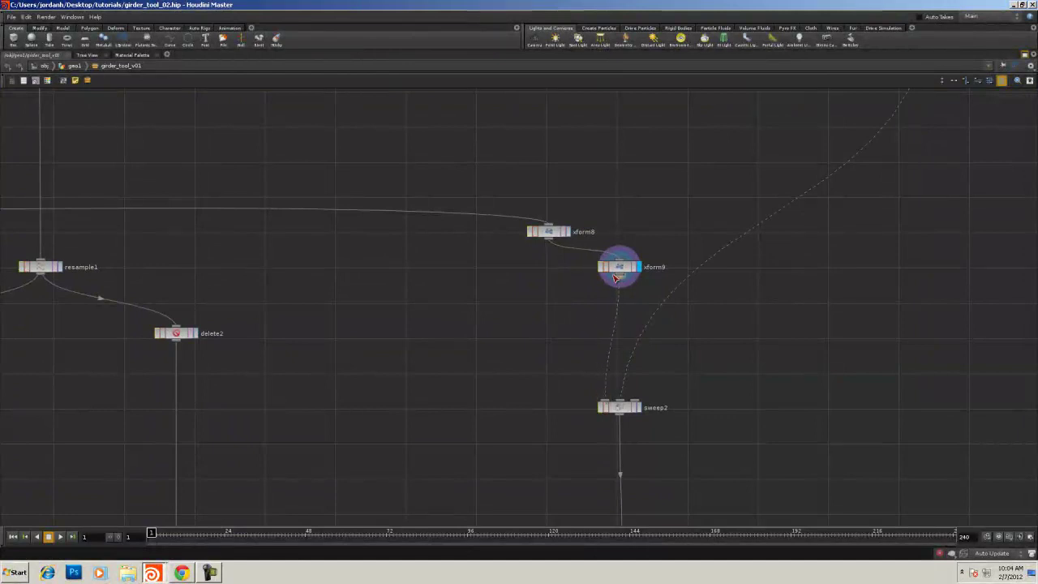
drag(618, 267, 548, 268)
Display xform7, restore the split pane layout and examine the raised length line in the full view
middle_drag(691, 217, 617, 398)
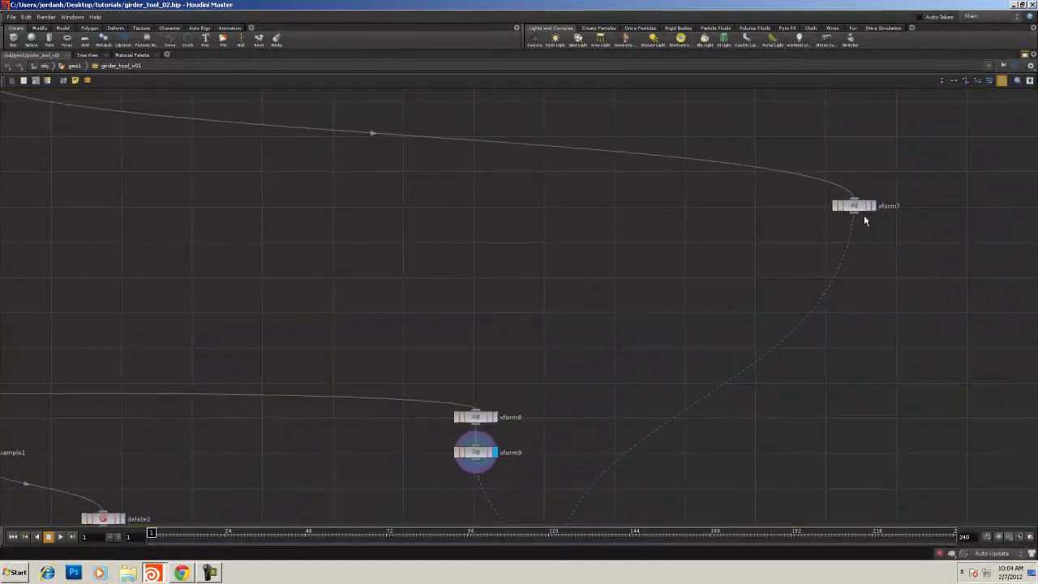
click(856, 208)
right_drag(754, 246, 728, 247)
scroll(727, 247, down, 2)
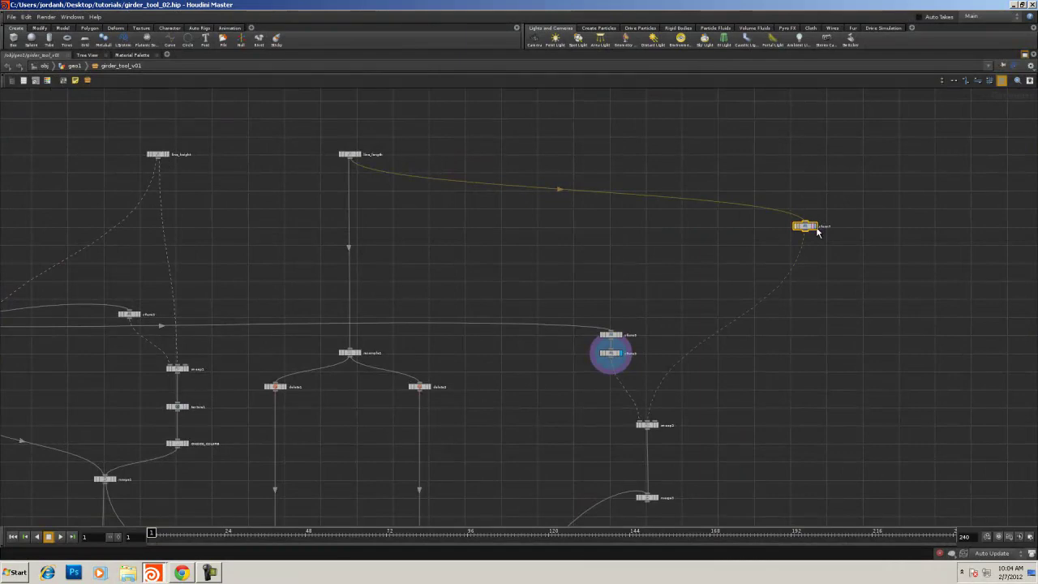
click(810, 228)
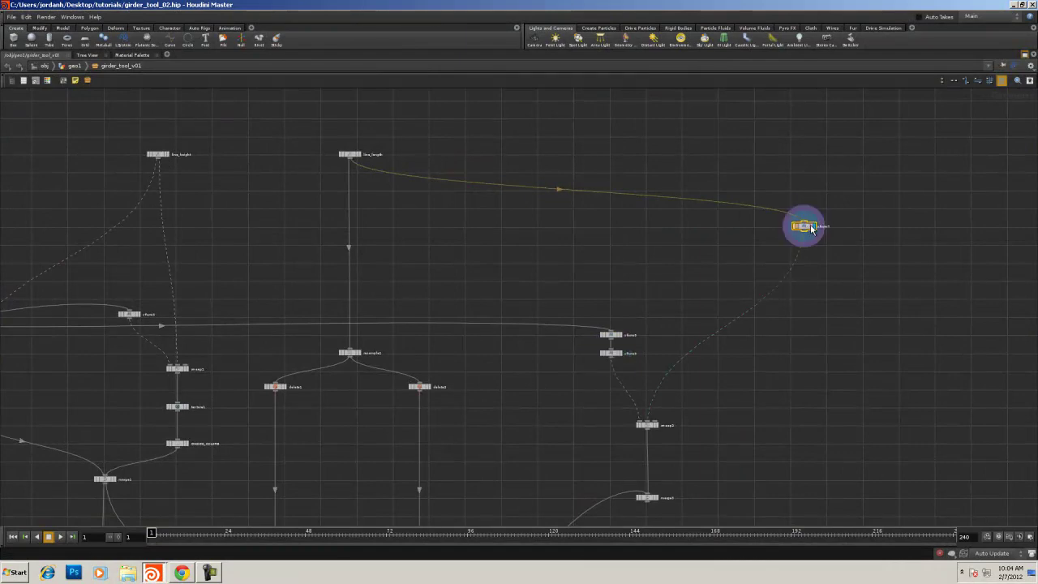
click(1024, 54)
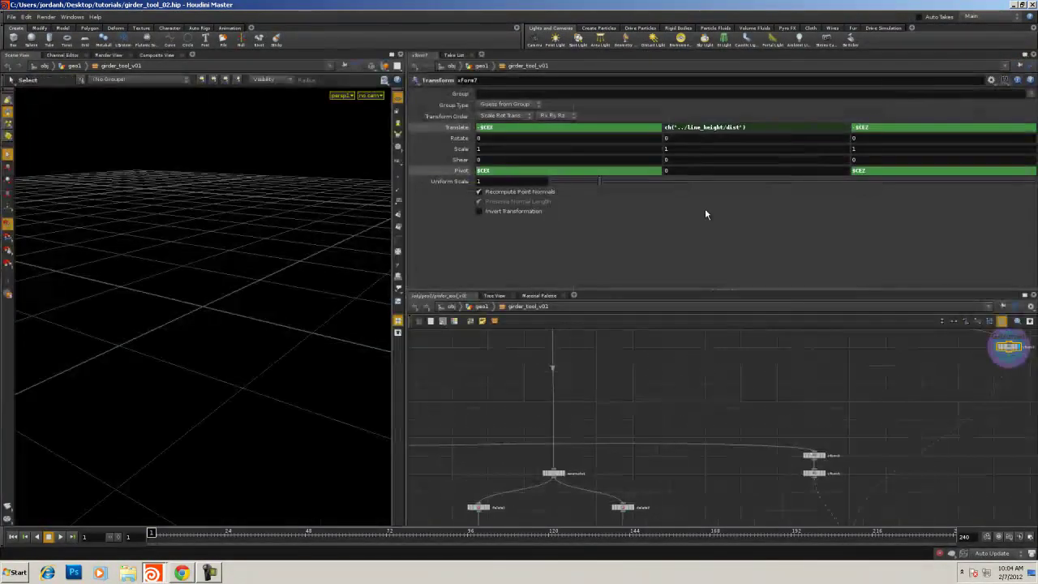
key(h)
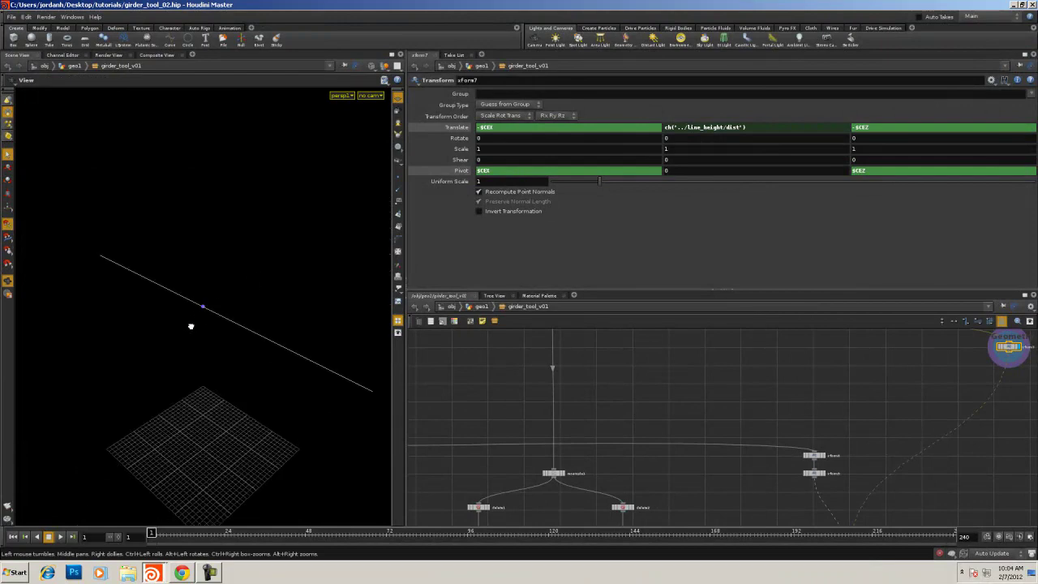
drag(190, 326, 379, 366)
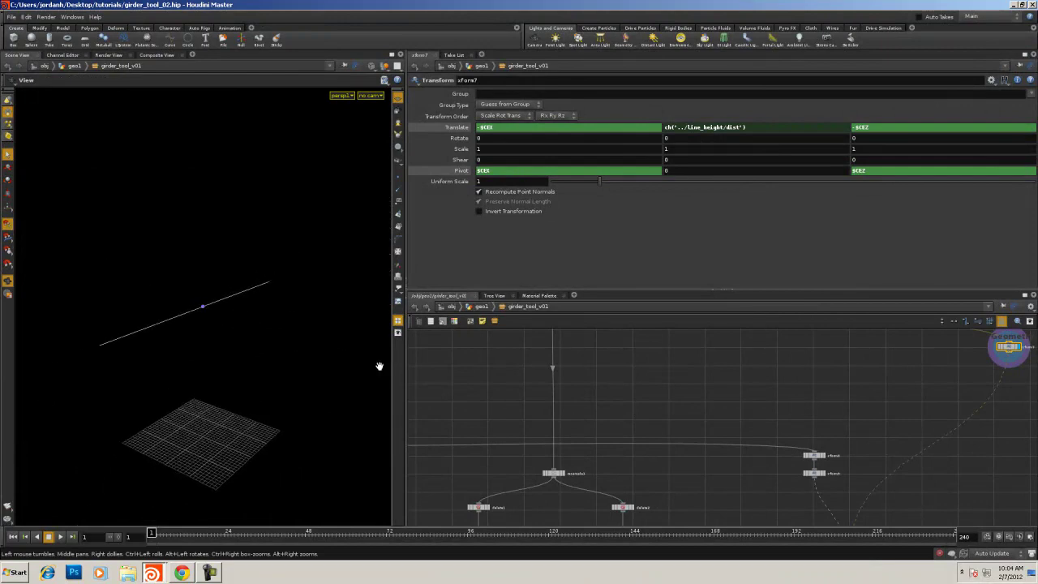
Display sweep2 and examine the swept beam above the grid
middle_drag(880, 389, 886, 340)
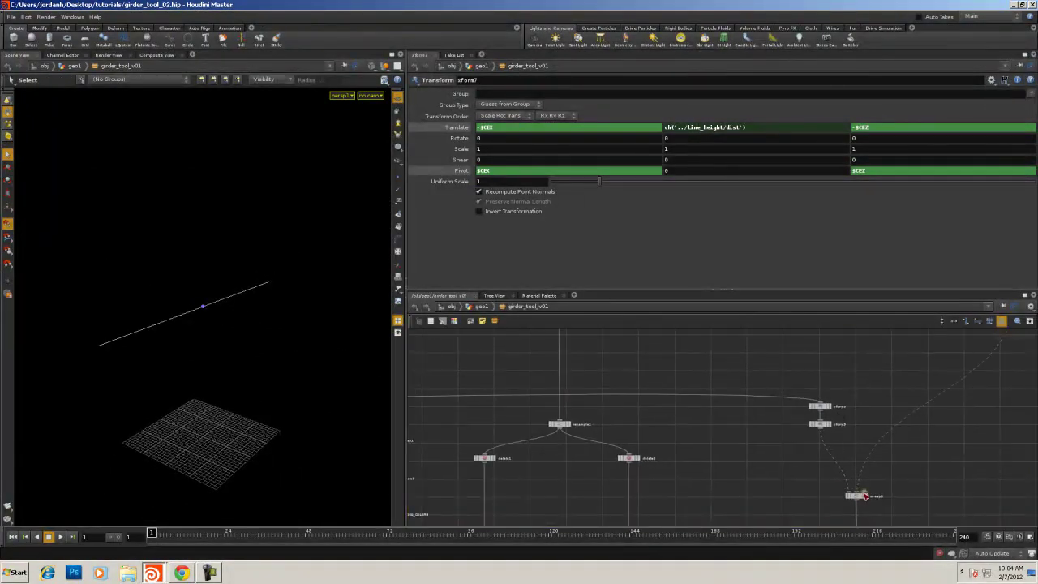
click(864, 496)
click(865, 497)
click(856, 496)
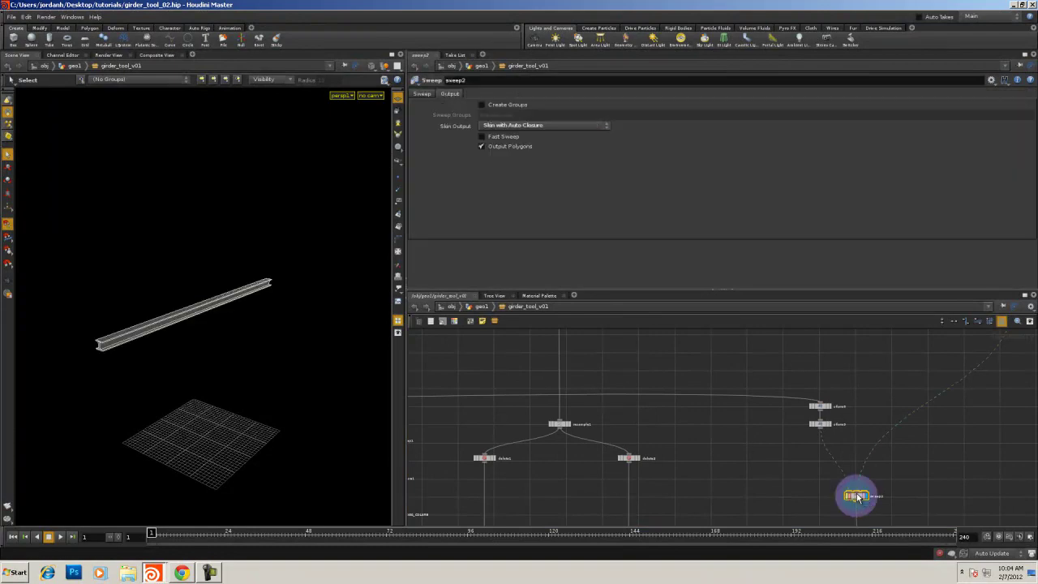
key(space)
drag(126, 350, 138, 344)
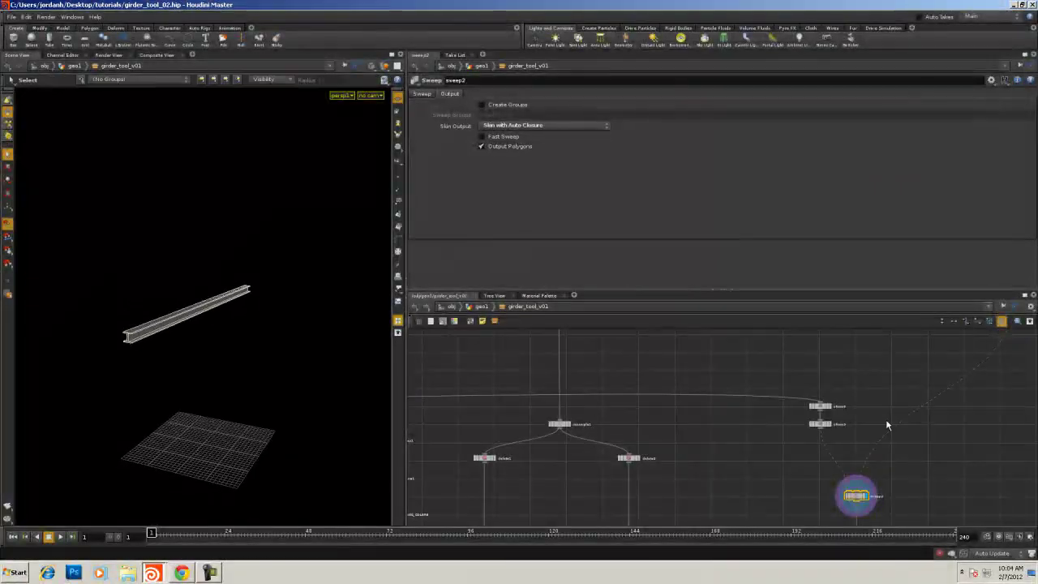
Display xform9, frame the profile and set the node's Pivot Y to $YMIN
click(821, 425)
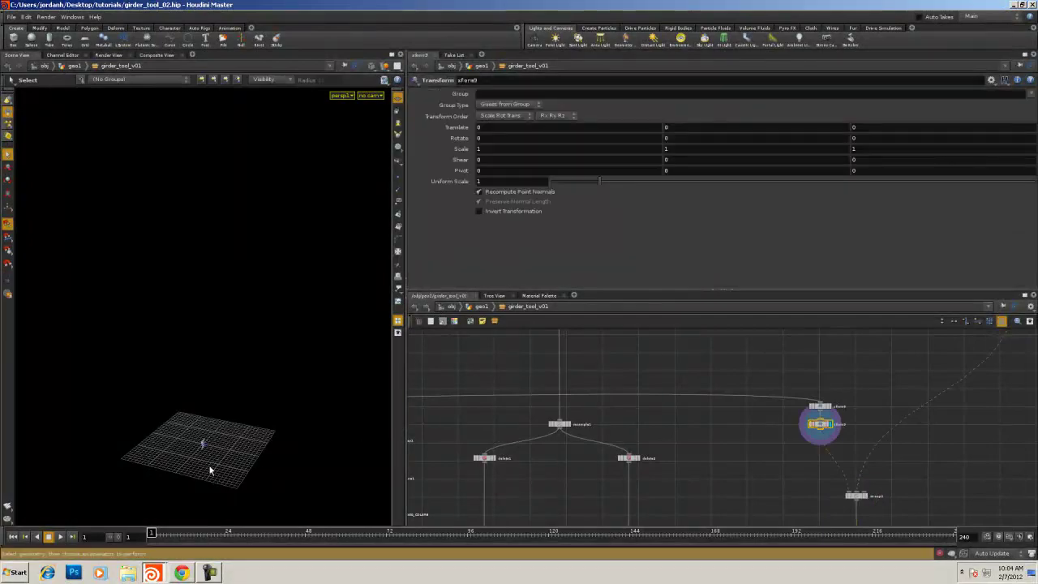
key(space+g)
drag(257, 450, 347, 434)
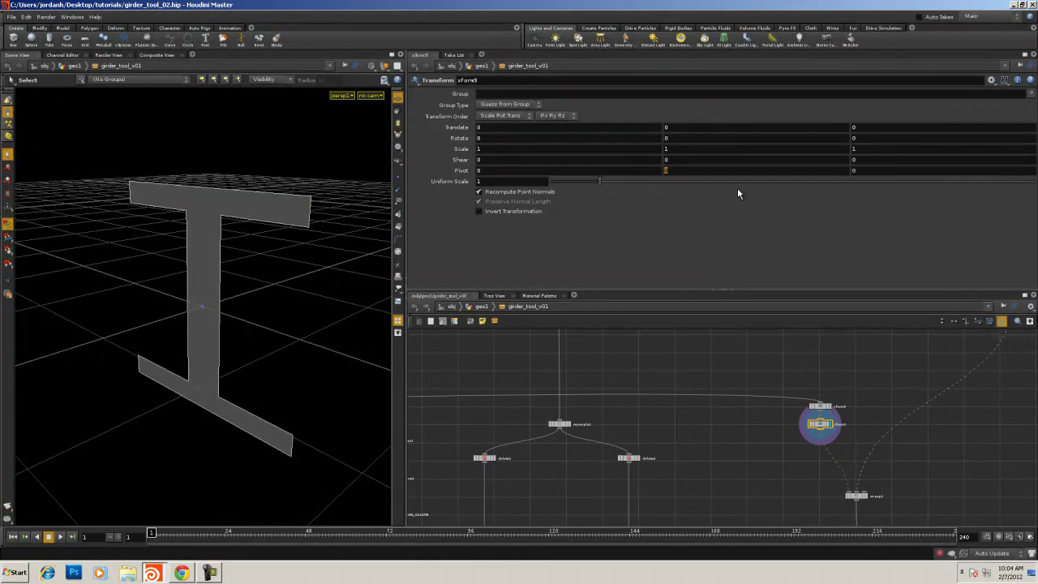
text($YMIIN)
key(Return)
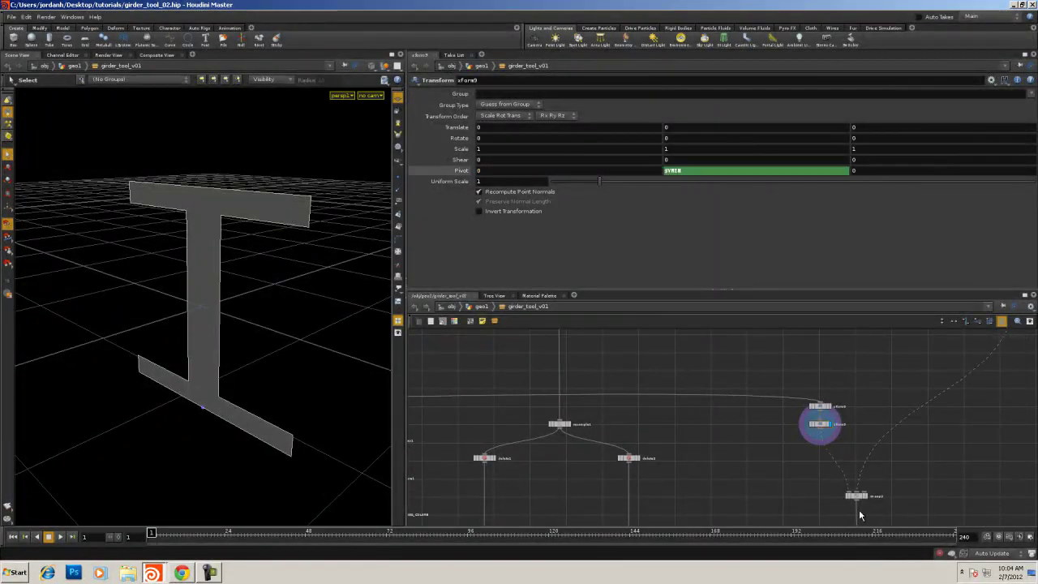
Display sweep2 again and check the beam's position with the new profile pivot
click(864, 496)
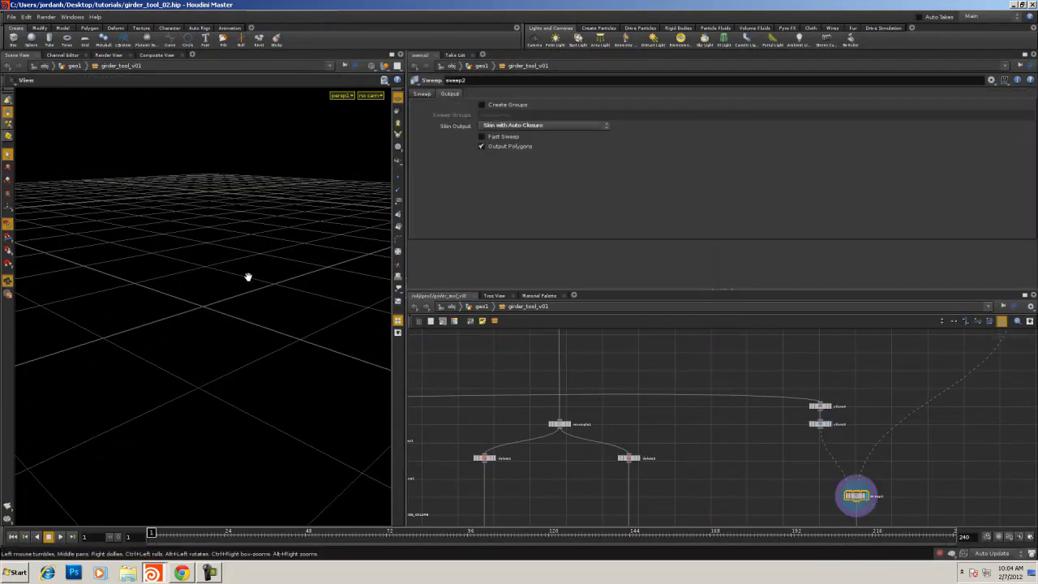
key(space+g)
drag(248, 277, 304, 345)
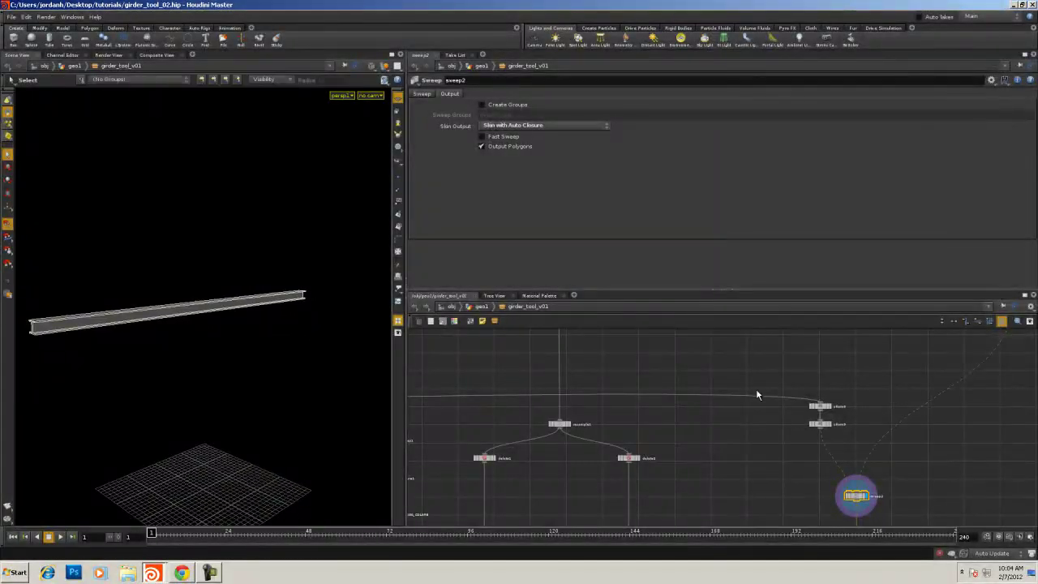
middle_drag(756, 391, 695, 459)
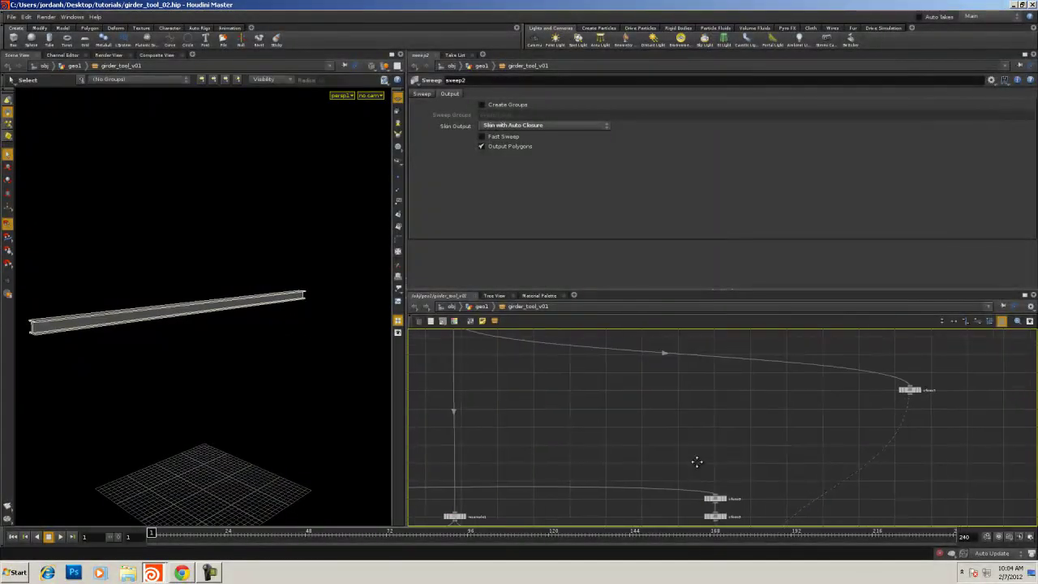
Display xform7 and examine the end of the sweep2 beam's outline up close
click(919, 386)
key(Escape)
mouse_move(199, 393)
mouse_down()
mouse_move(214, 324)
mouse_move(204, 391)
mouse_up()
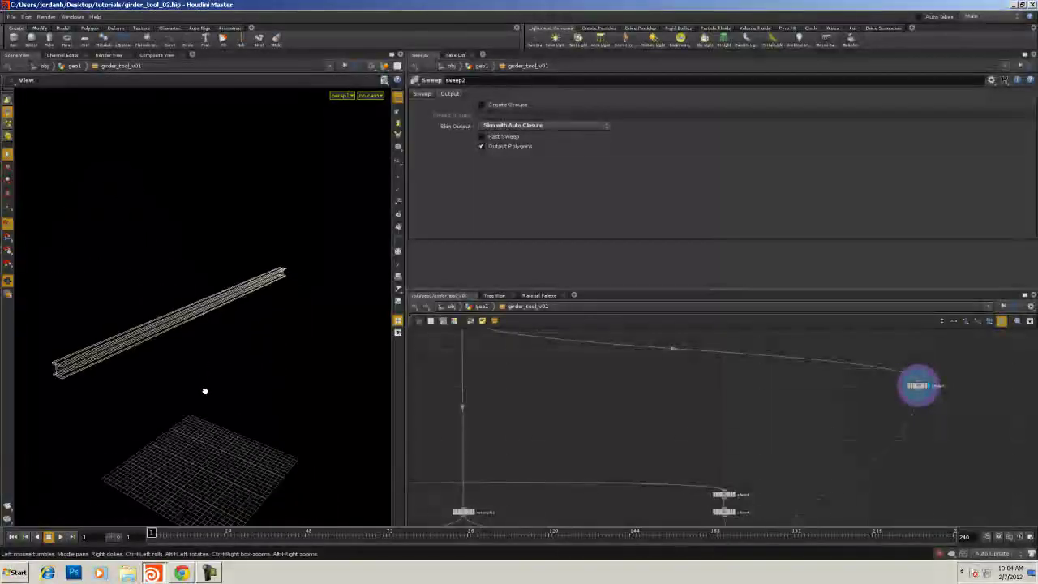
right_drag(205, 390, 252, 381)
middle_drag(252, 382, 400, 295)
right_drag(244, 325, 271, 352)
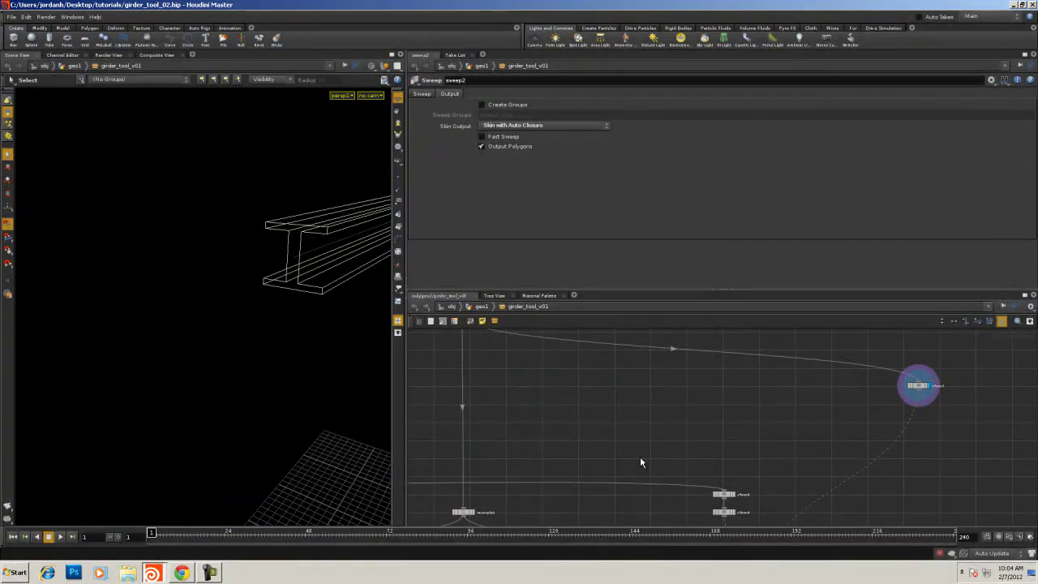
Display merge3 and examine how the top beam meets the tops of the columns
middle_drag(765, 517, 719, 330)
click(724, 454)
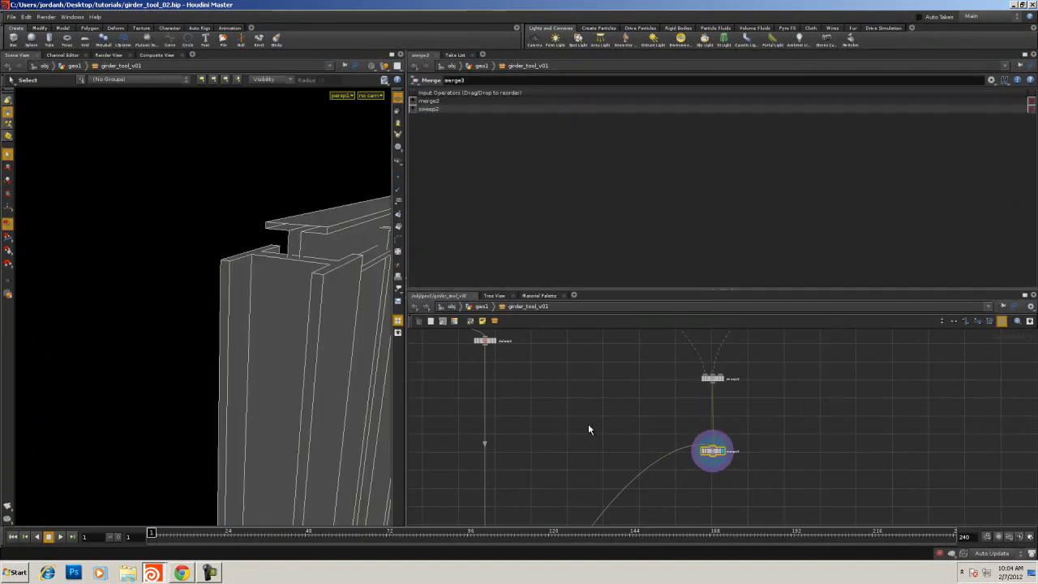
key(Escape)
drag(186, 317, 160, 250)
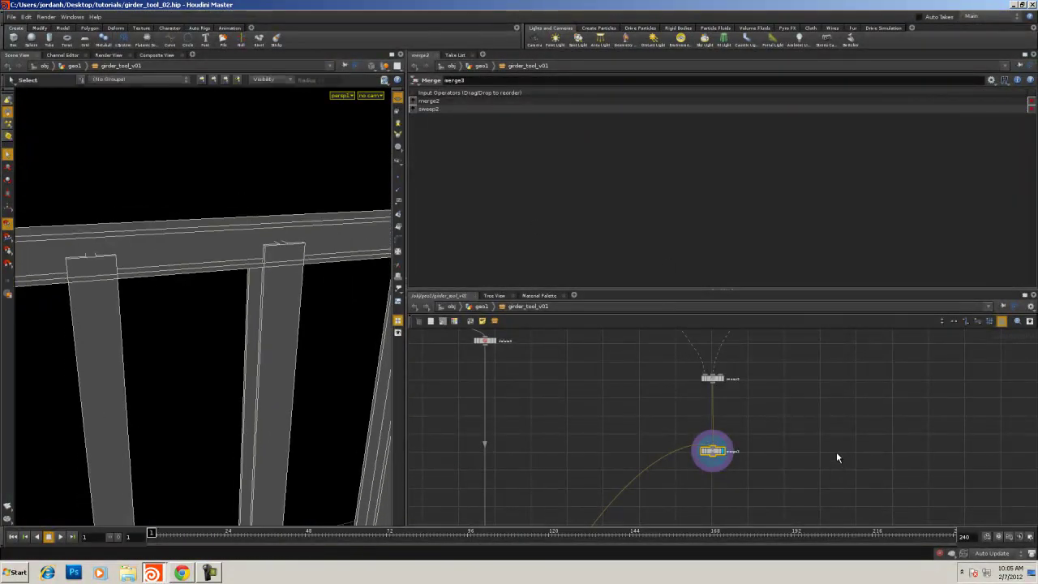
Display xform7 and check the transform settings of the raised length line
middle_drag(805, 381, 799, 504)
middle_drag(844, 397, 834, 424)
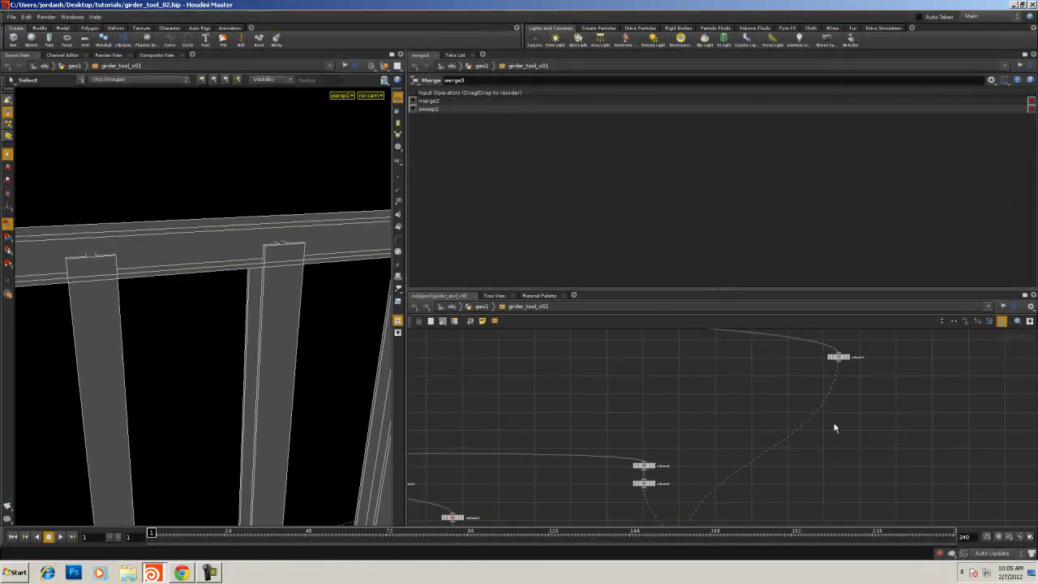
click(846, 357)
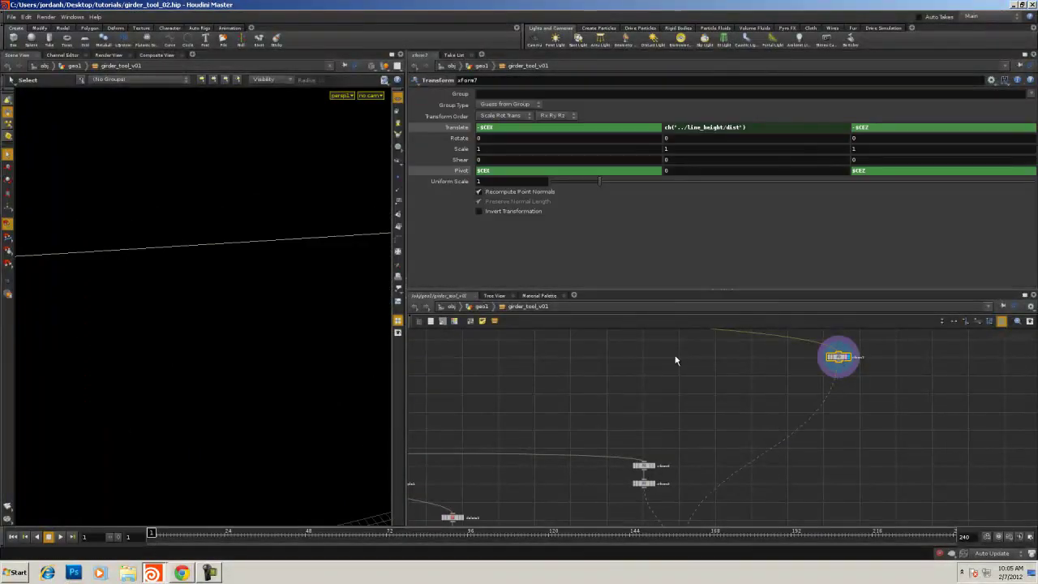
Display xform9, frame the beam profile and set the node's Translate Y to -$YMIN
middle_drag(499, 407, 467, 336)
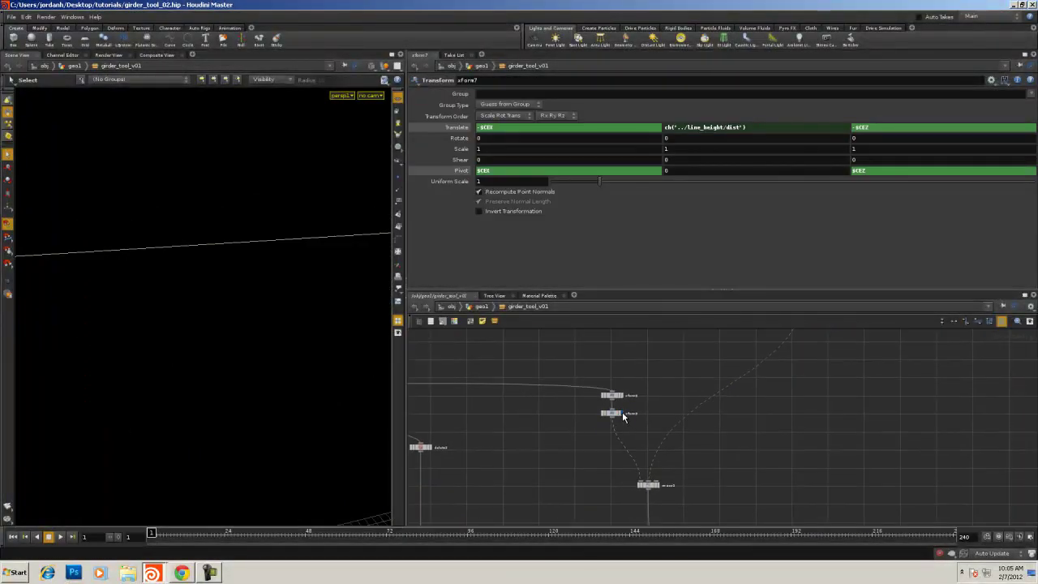
click(622, 413)
click(612, 413)
alt+middle_drag(253, 333, 230, 222)
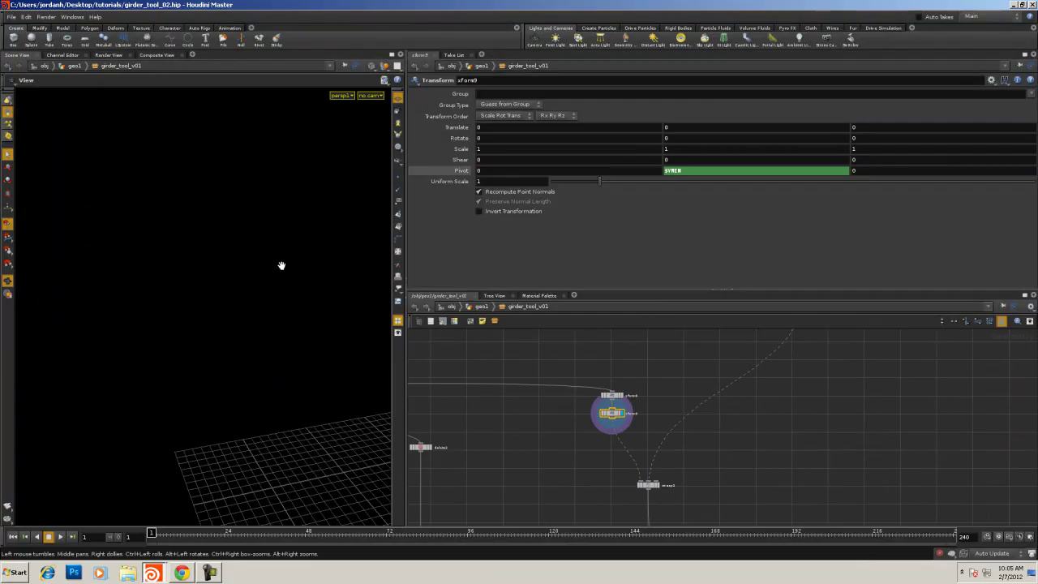
key(space+g)
alt+drag(281, 265, 313, 285)
click(684, 171)
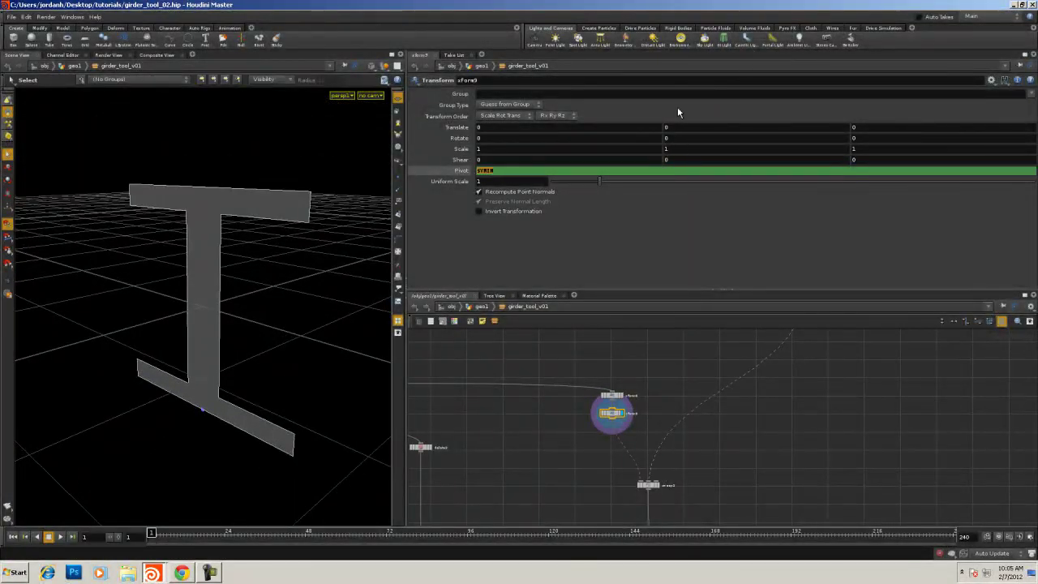
drag(669, 129, 661, 128)
text($YMIN)
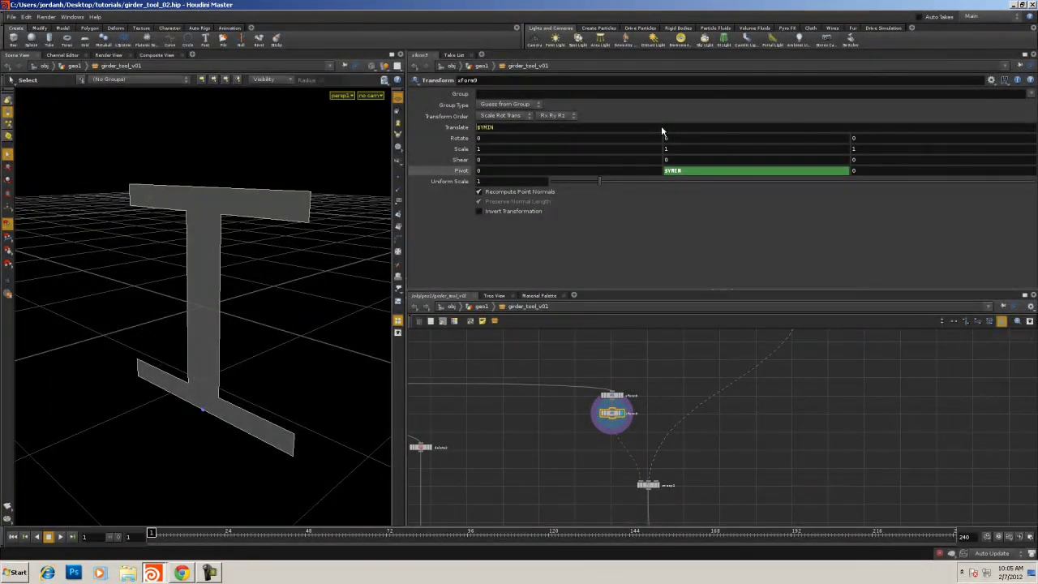
key(Return)
Display merge3 and check from several angles how the beam rests on the columns
middle_drag(695, 515, 667, 424)
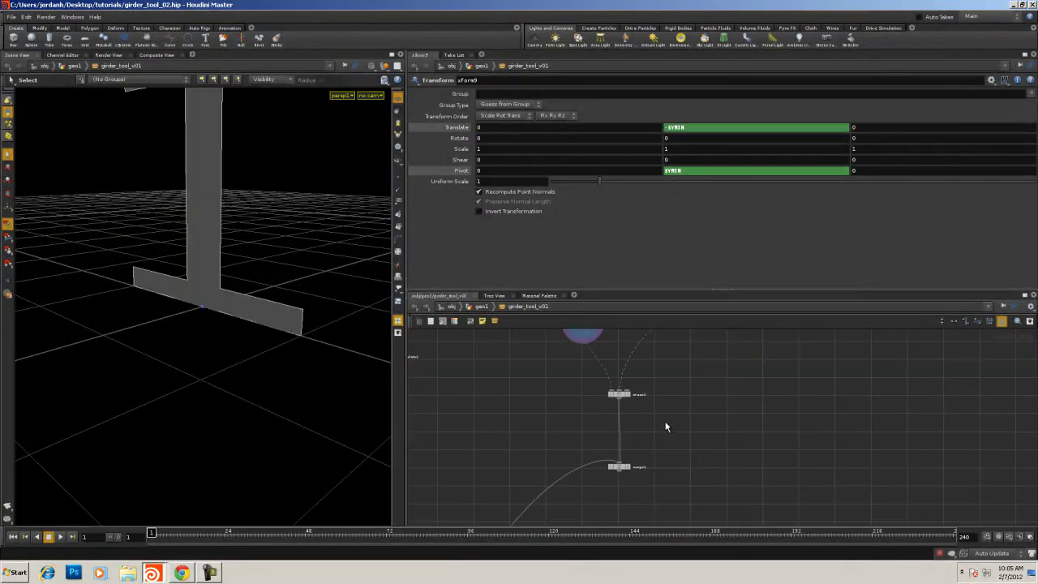
click(625, 469)
click(618, 467)
key(Escape)
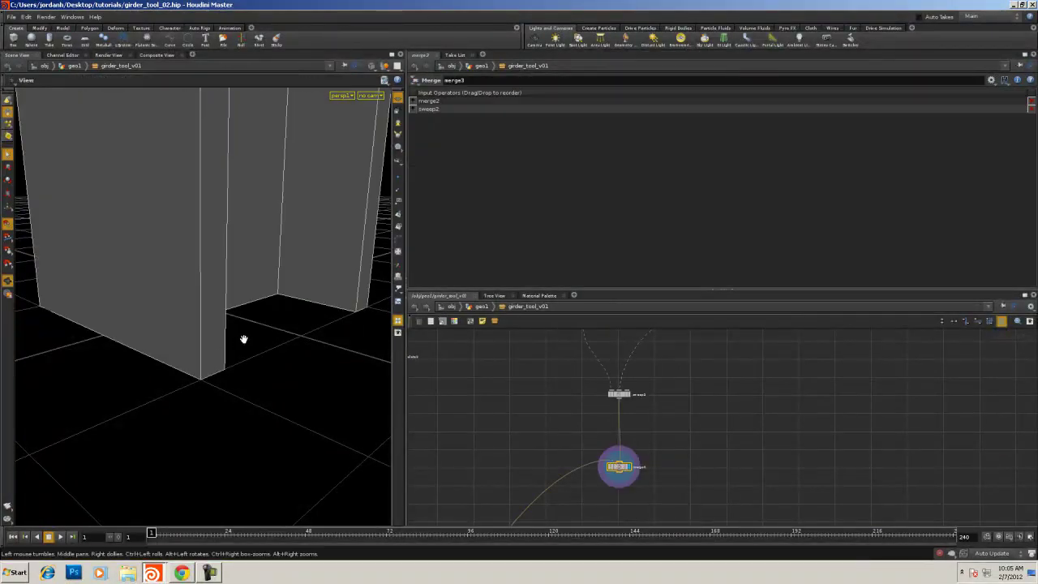
drag(243, 340, 170, 306)
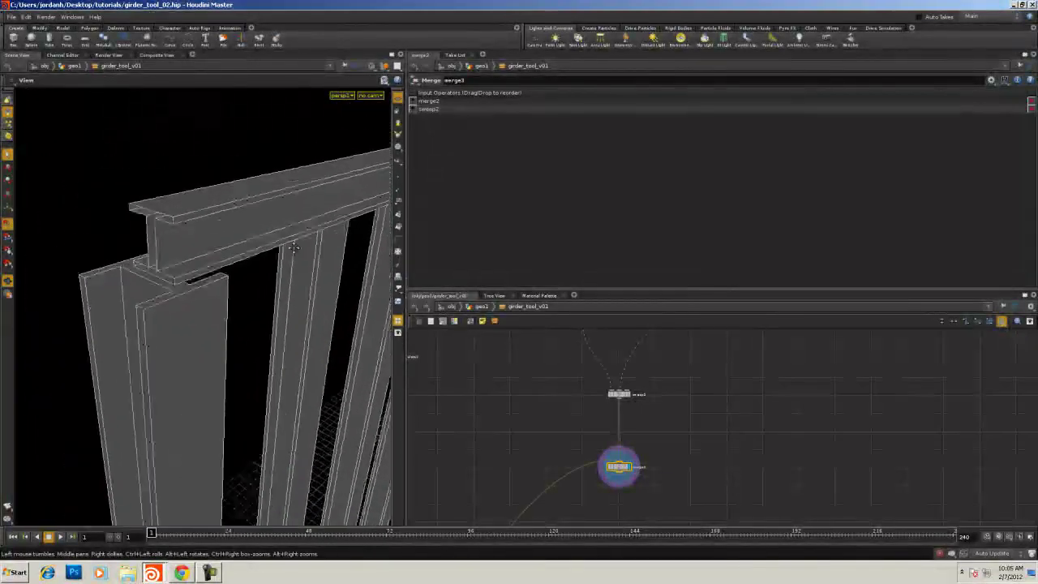
key(s)
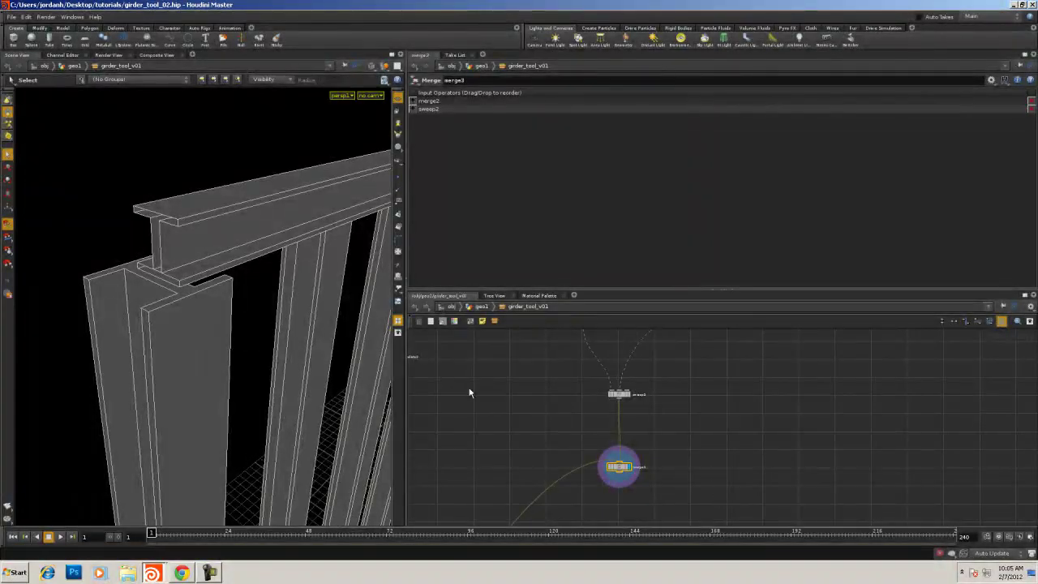
Display copy2 and inspect the column geometry and the copy settings
middle_drag(477, 384, 825, 354)
scroll(642, 459, down, 1)
middle_drag(630, 464, 669, 388)
scroll(669, 386, up, 3)
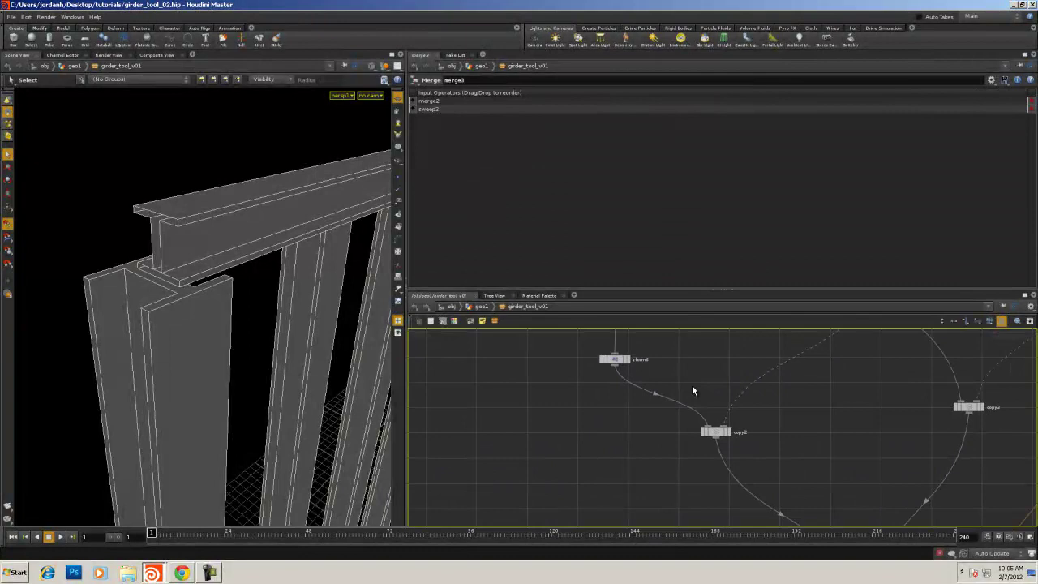
click(717, 433)
click(728, 433)
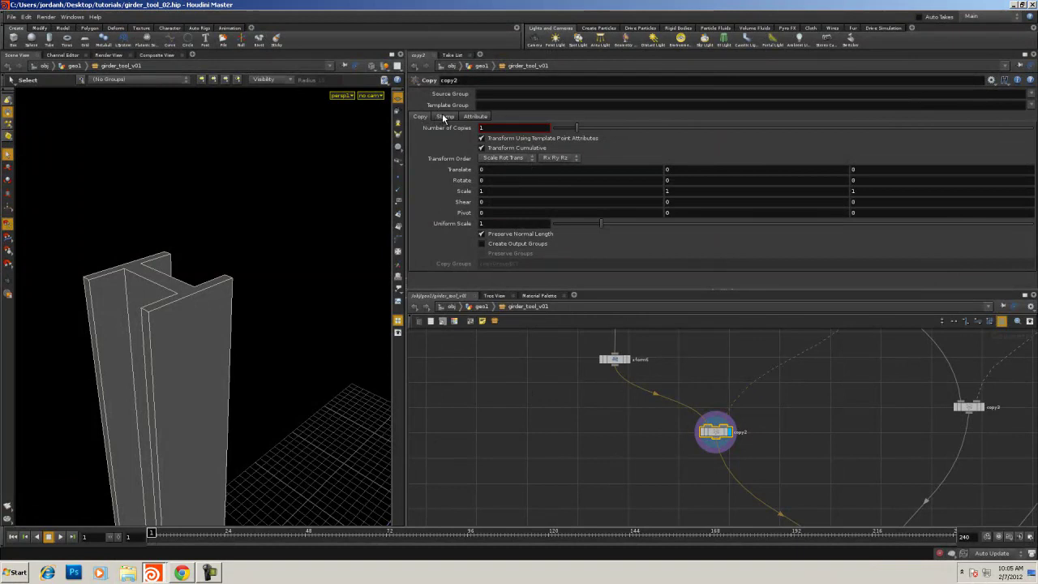
Copy the Scale X parameter of xform6, the transform feeding copy2
middle_drag(612, 441, 584, 468)
click(589, 421)
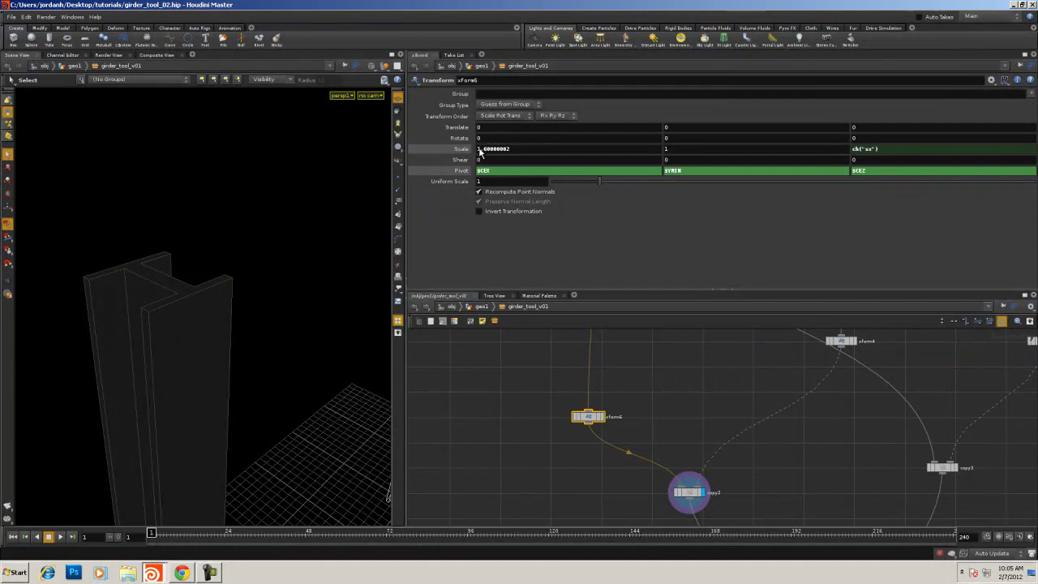
click(514, 148)
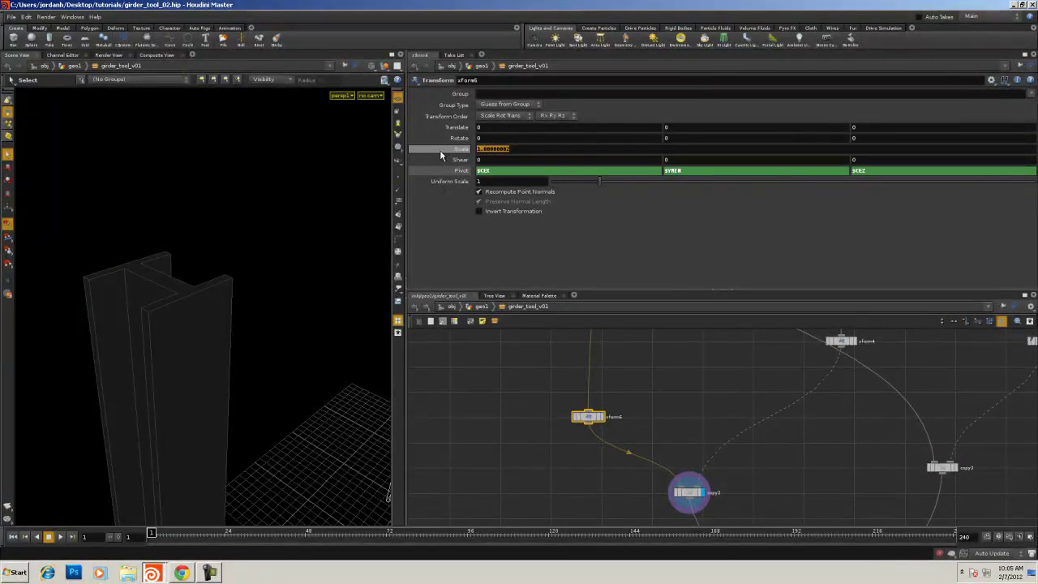
right_click(493, 150)
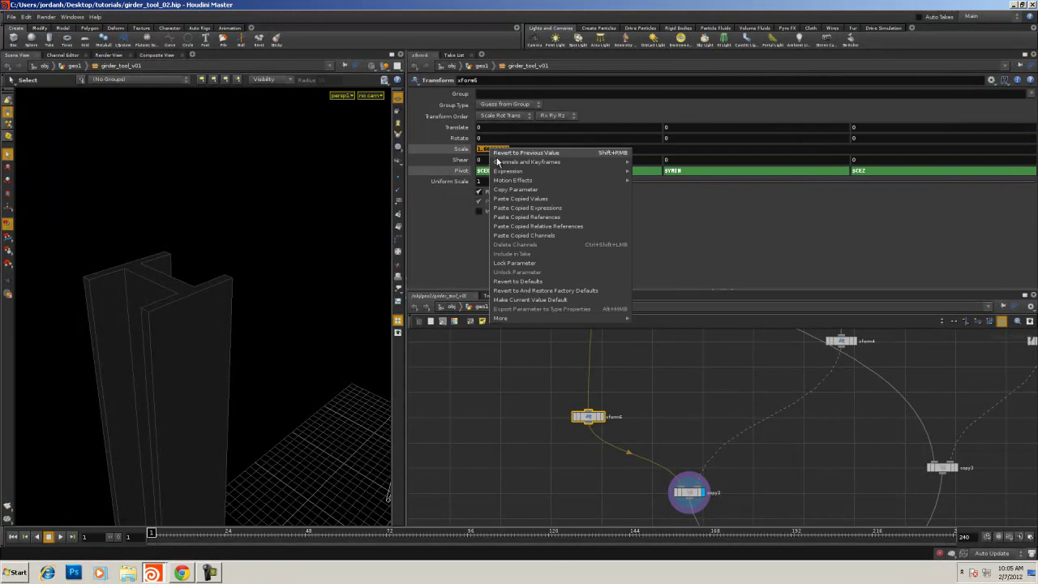
click(513, 189)
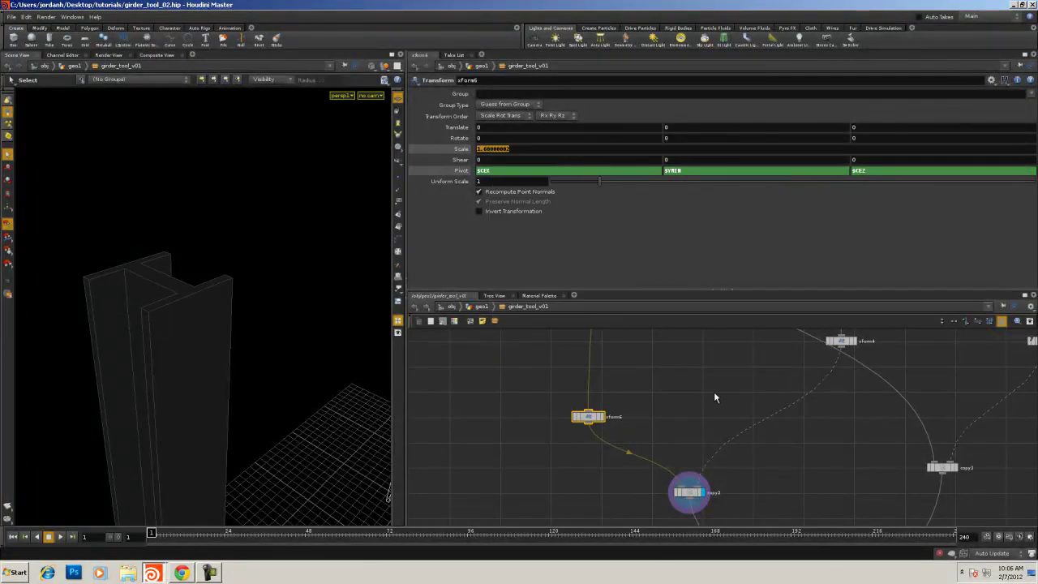
Paste the copied parameter as a relative reference, ch("../xform6/sx"), into xform9's Scale X and Scale Z
middle_drag(790, 381, 497, 468)
middle_drag(739, 423, 595, 579)
middle_drag(814, 348, 702, 475)
middle_drag(717, 429, 688, 496)
click(727, 426)
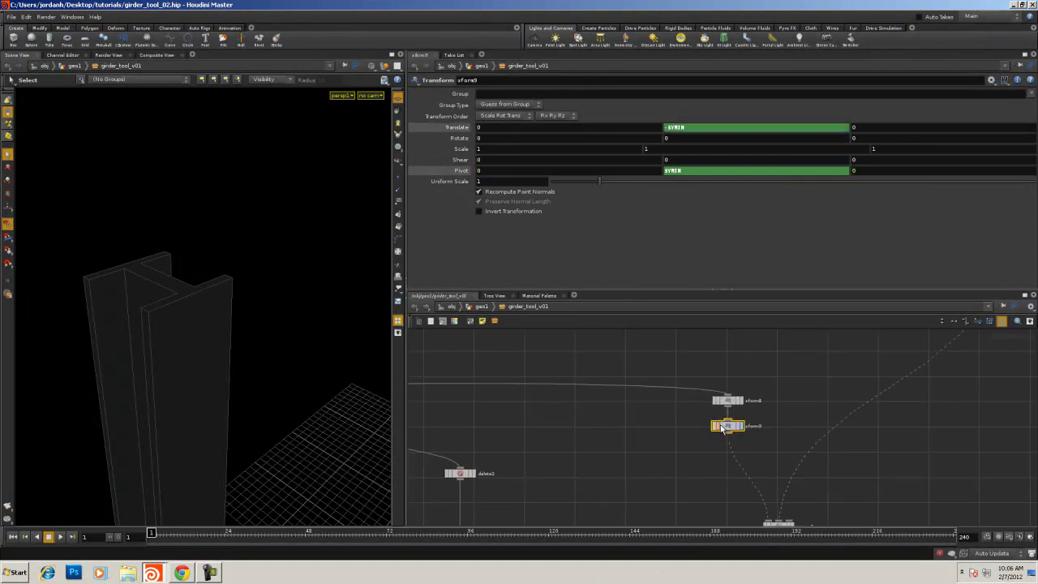
right_click(474, 152)
click(519, 231)
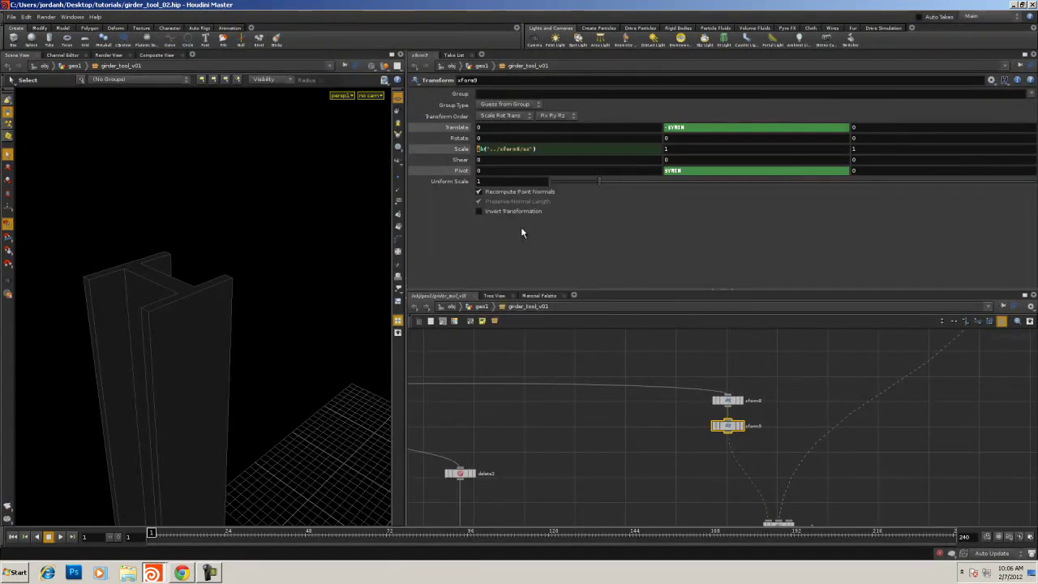
right_click(861, 150)
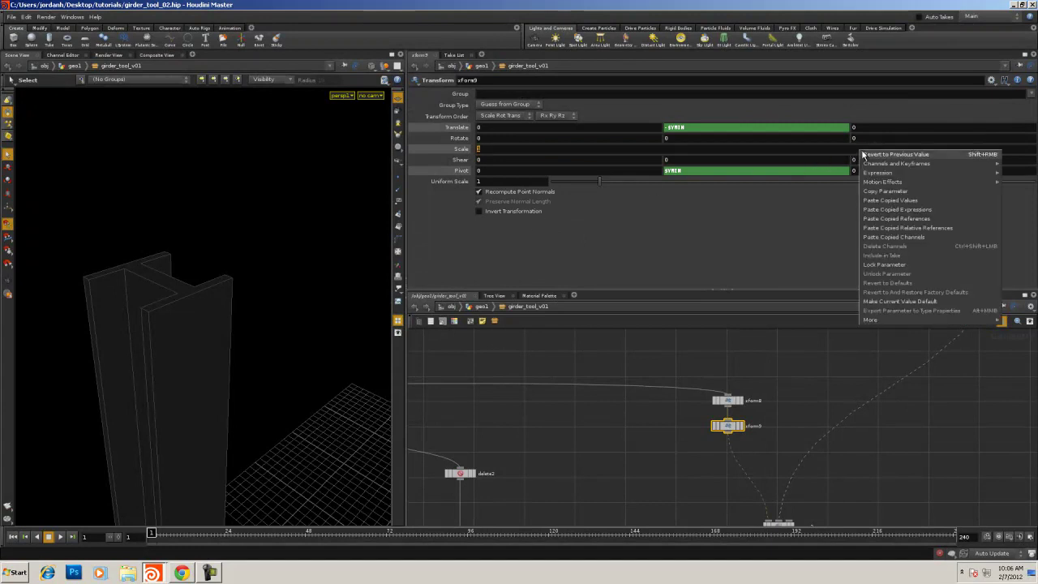
click(893, 231)
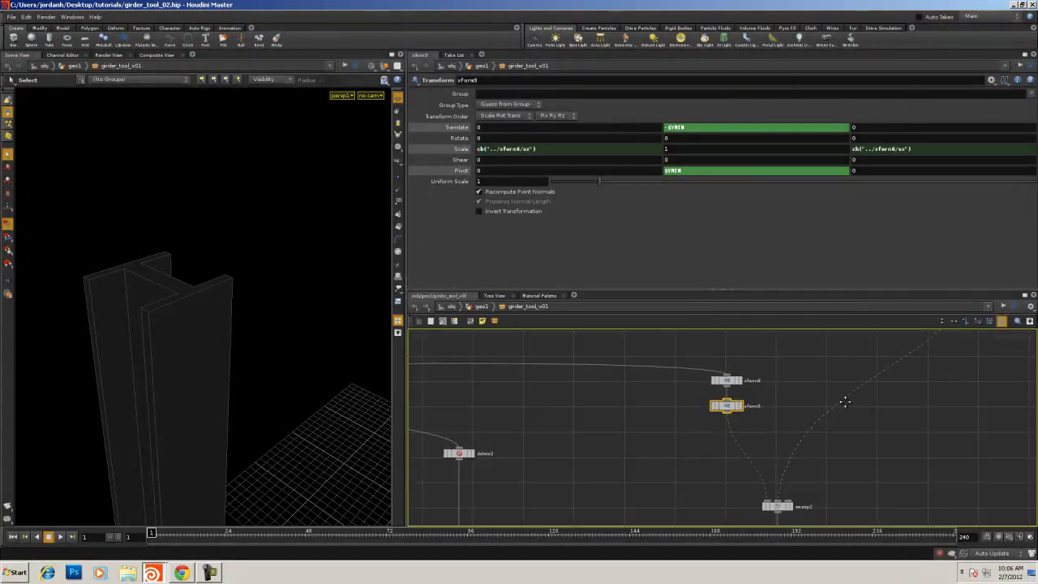
Display merge3, inspect the rescaled beam on the columns and save the scene
click(754, 412)
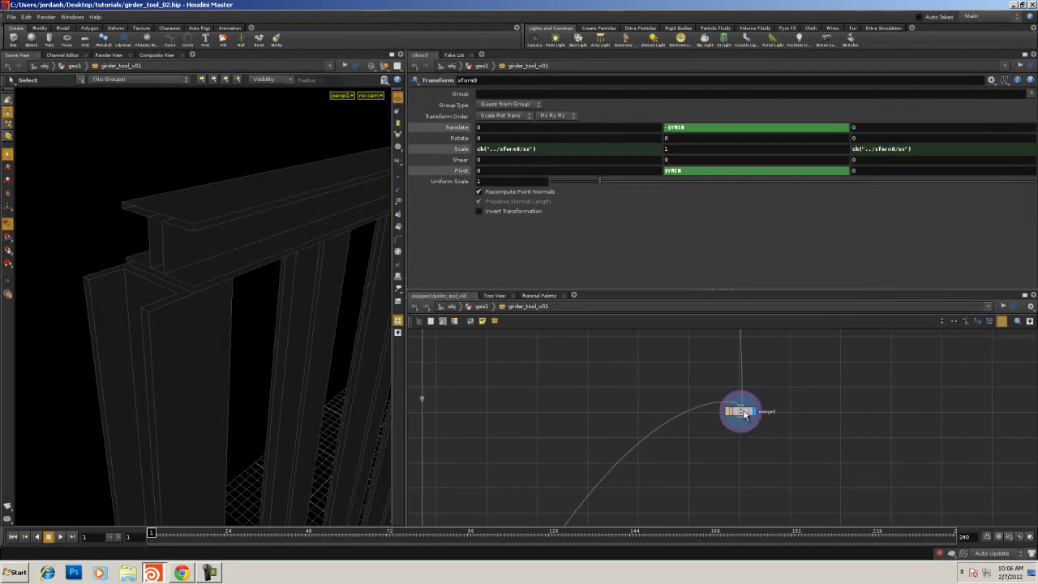
drag(329, 235, 303, 241)
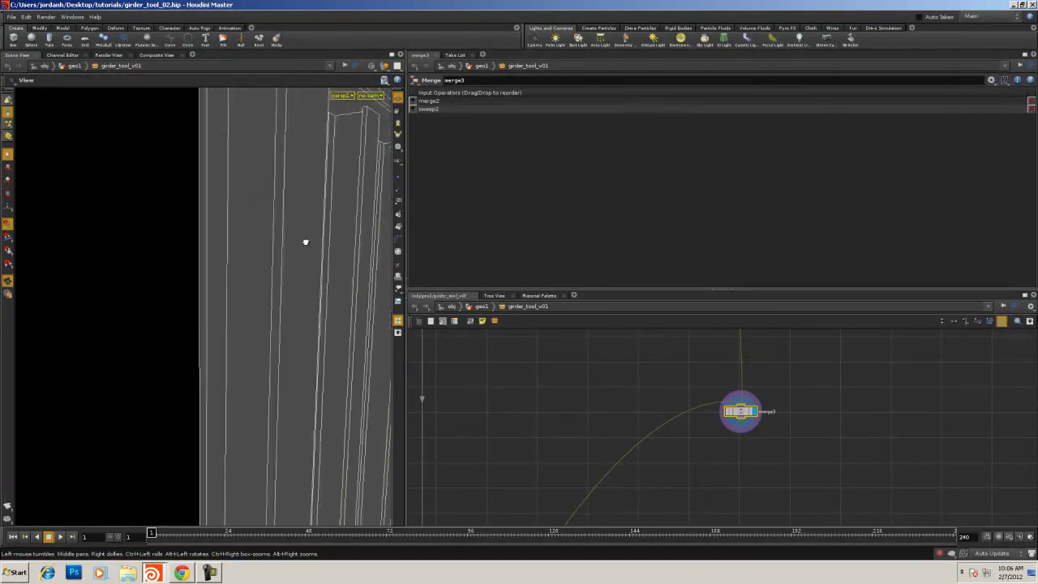
middle_drag(303, 241, 296, 386)
drag(298, 298, 154, 318)
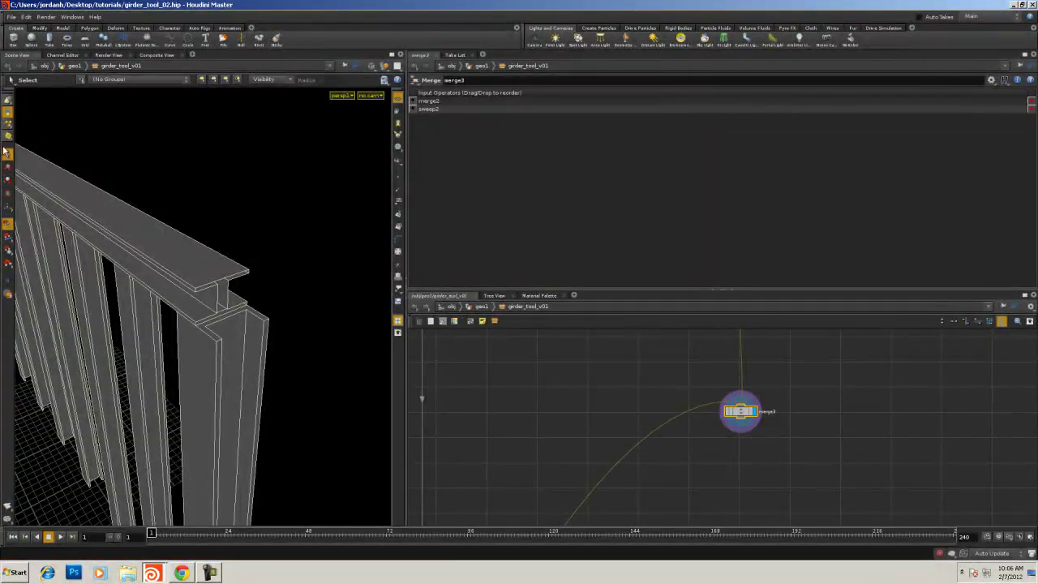
click(11, 17)
click(24, 65)
View the wider node network and examine the beam's proportions at the end column
middle_drag(576, 364, 713, 386)
right_drag(713, 386, 657, 384)
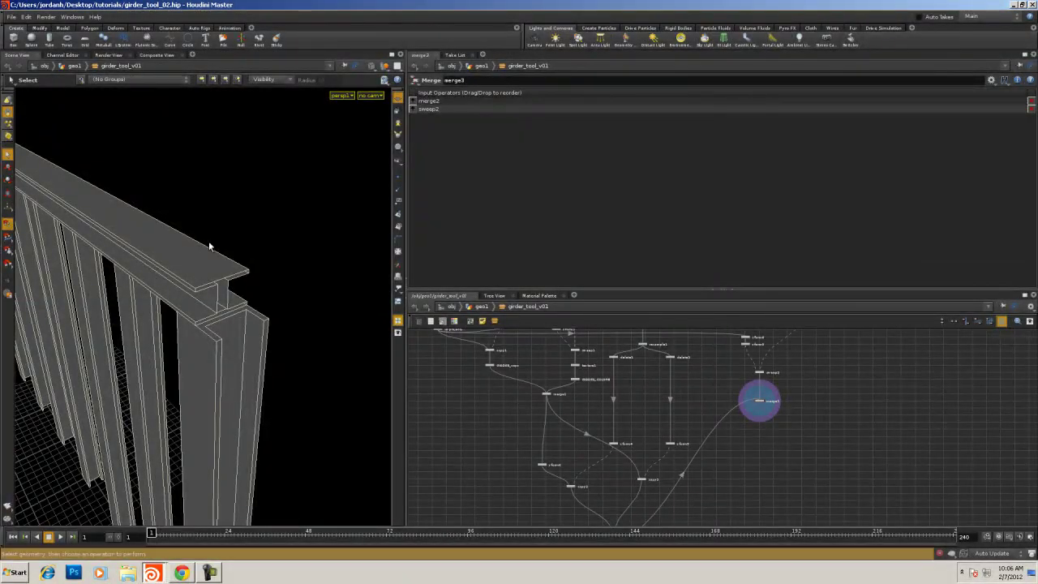
key(Escape)
drag(226, 306, 157, 283)
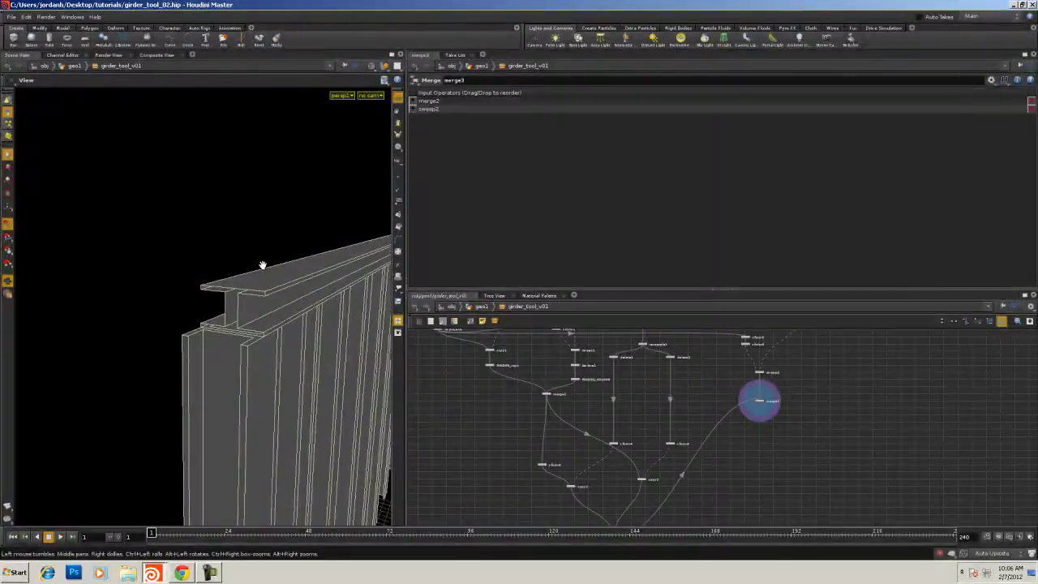
key(s)
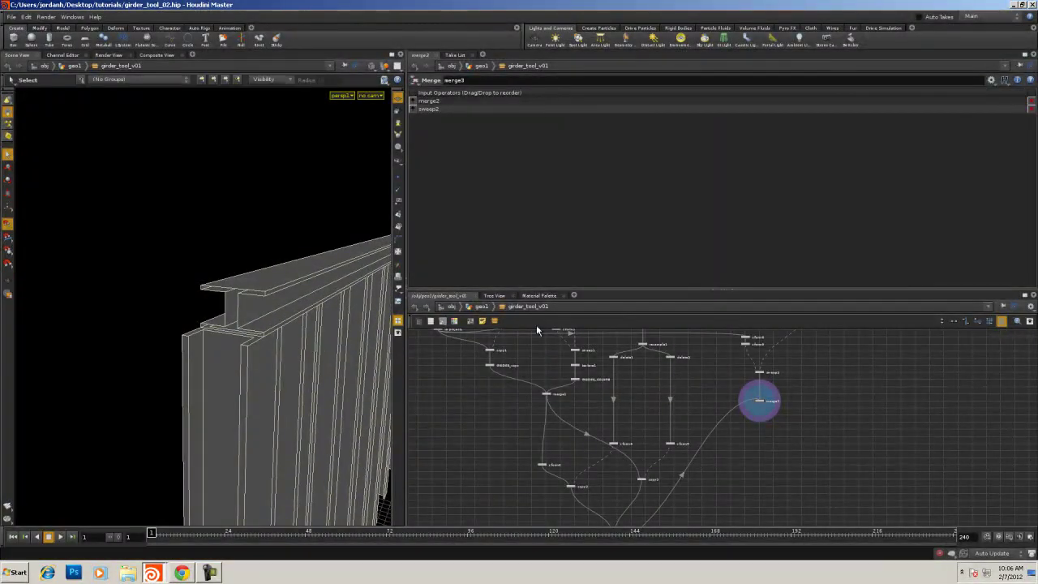
Paste the relative reference ch("../xform6/sx") into xform9's Scale Y and check the beam on the columns
middle_drag(703, 356, 687, 471)
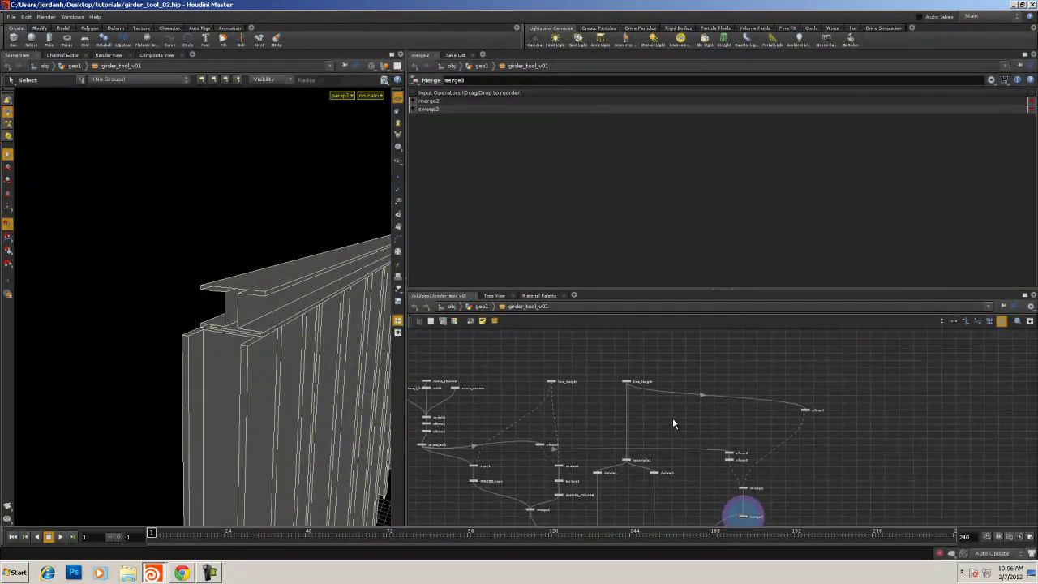
right_drag(672, 417, 736, 439)
middle_drag(736, 439, 678, 374)
right_drag(678, 374, 696, 376)
scroll(695, 376, up, 2)
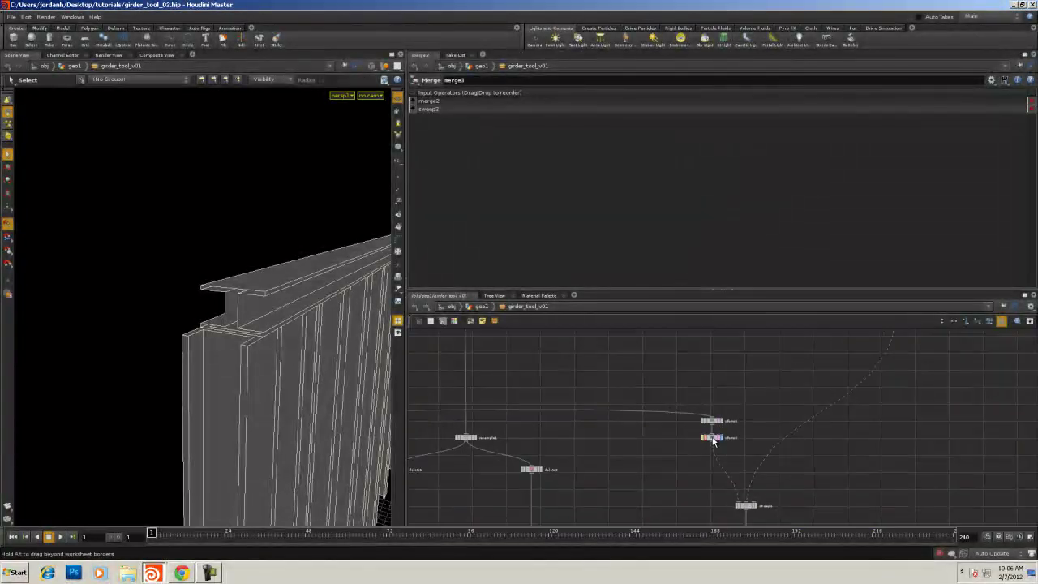
click(712, 438)
double_click(665, 149)
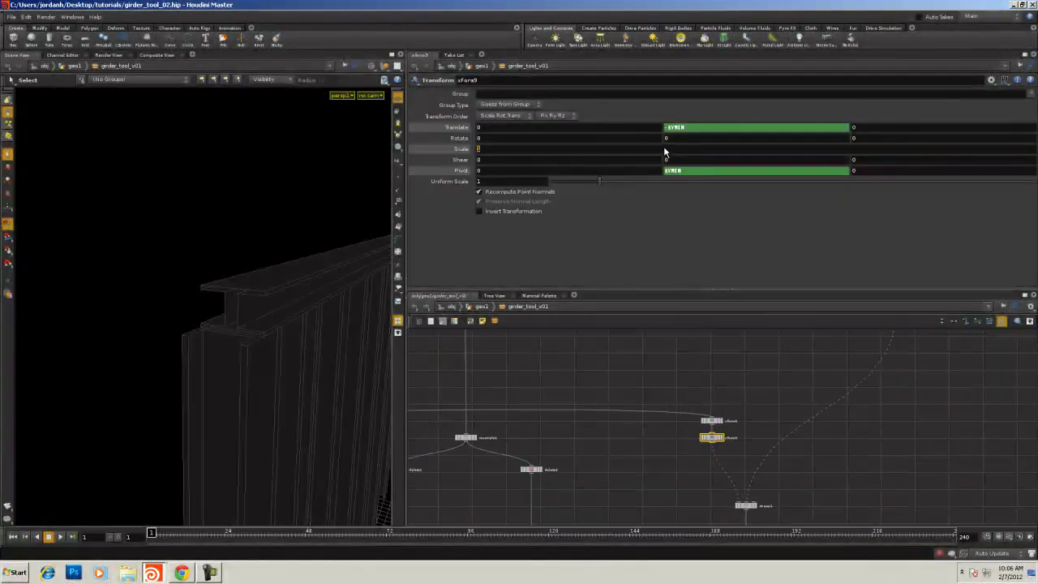
right_click(499, 151)
click(547, 227)
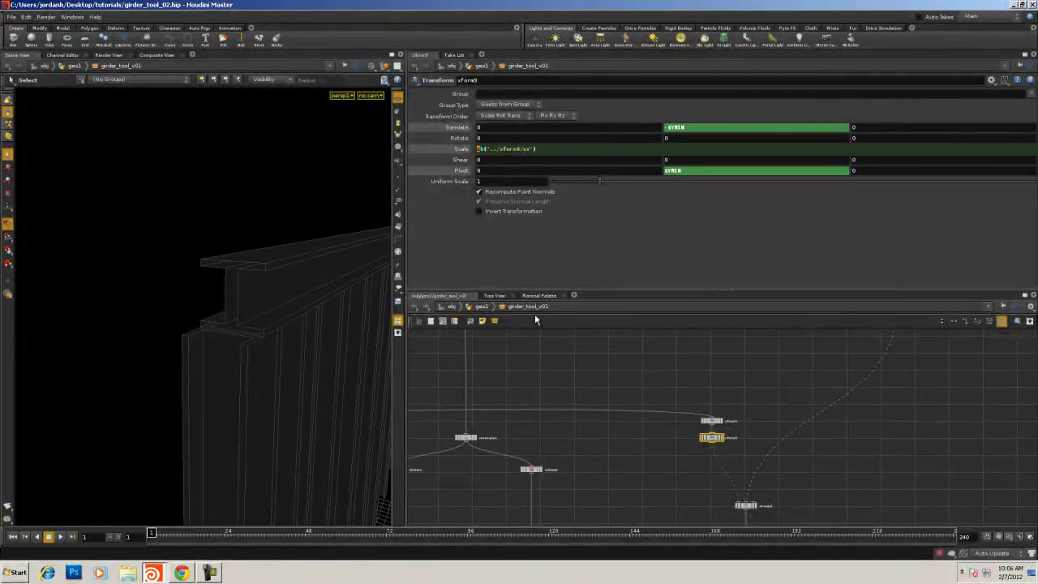
key(space)
drag(290, 294, 213, 232)
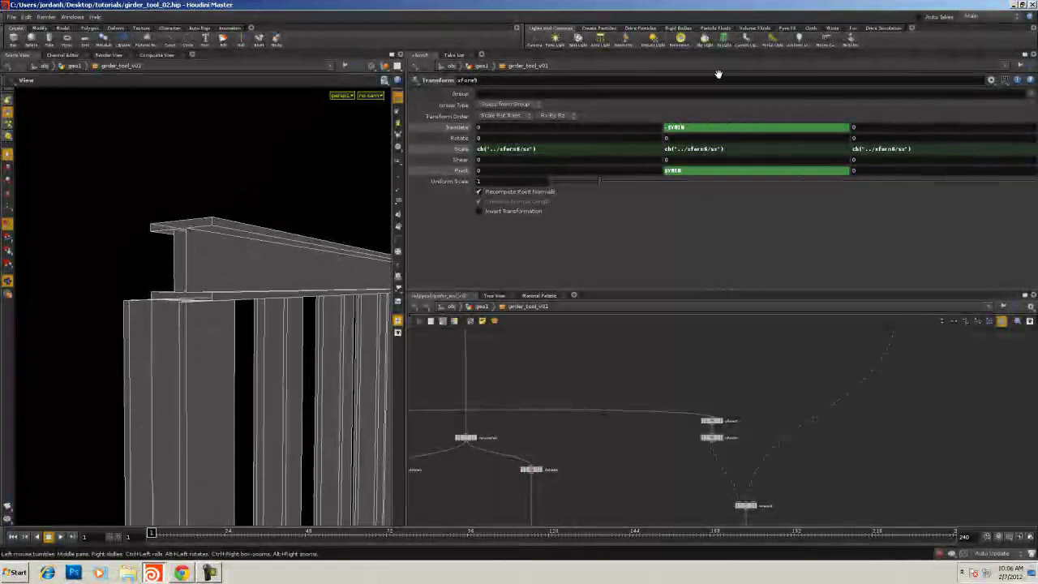
Double the beam's height by changing xform9's Scale Y expression to ch("../xform6/sx")*2
click(725, 150)
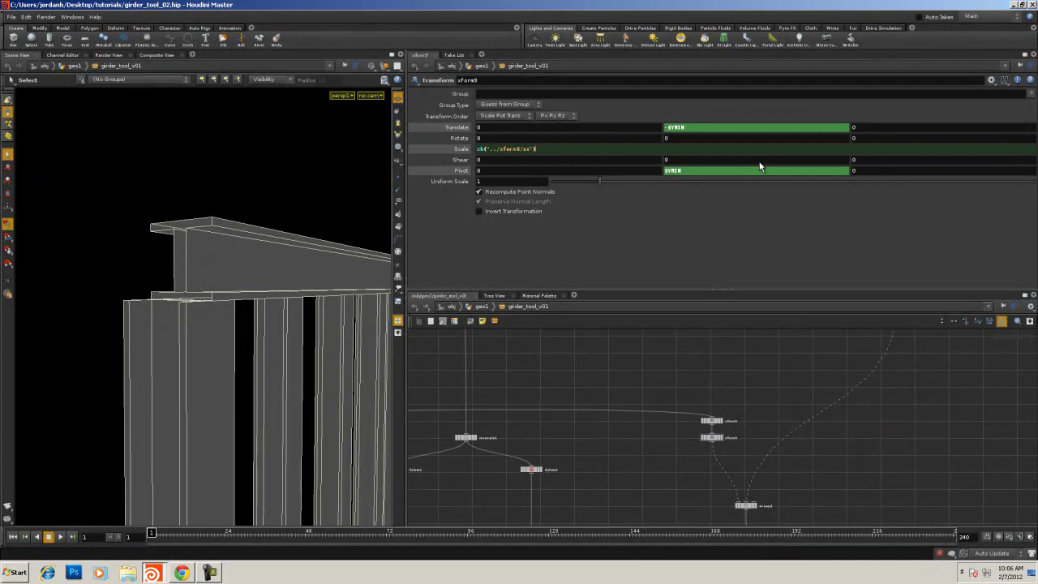
key(Return)
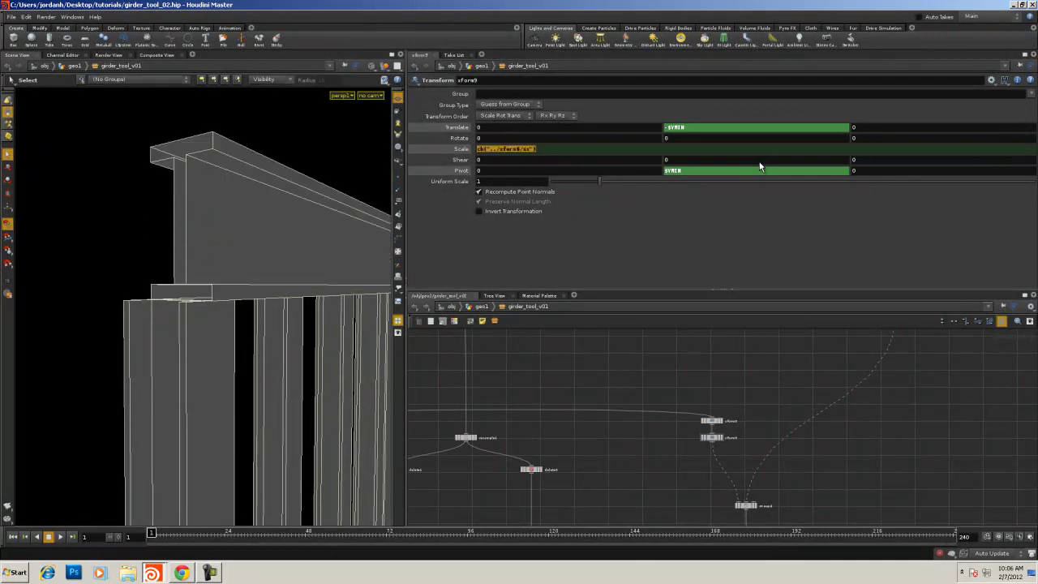
click(625, 369)
Examine the beam's proportions across the whole row of columns and close up where it rests on the end column
key(space)
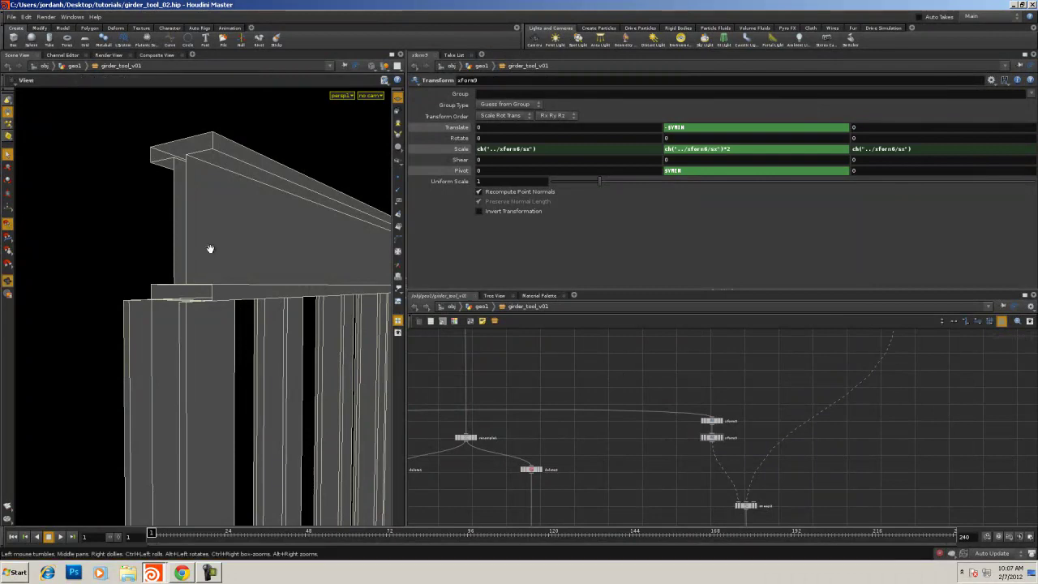
mouse_move(208, 248)
mouse_down()
mouse_move(343, 273)
mouse_move(192, 251)
mouse_up()
right_drag(192, 251, 63, 253)
right_drag(316, 284, 262, 287)
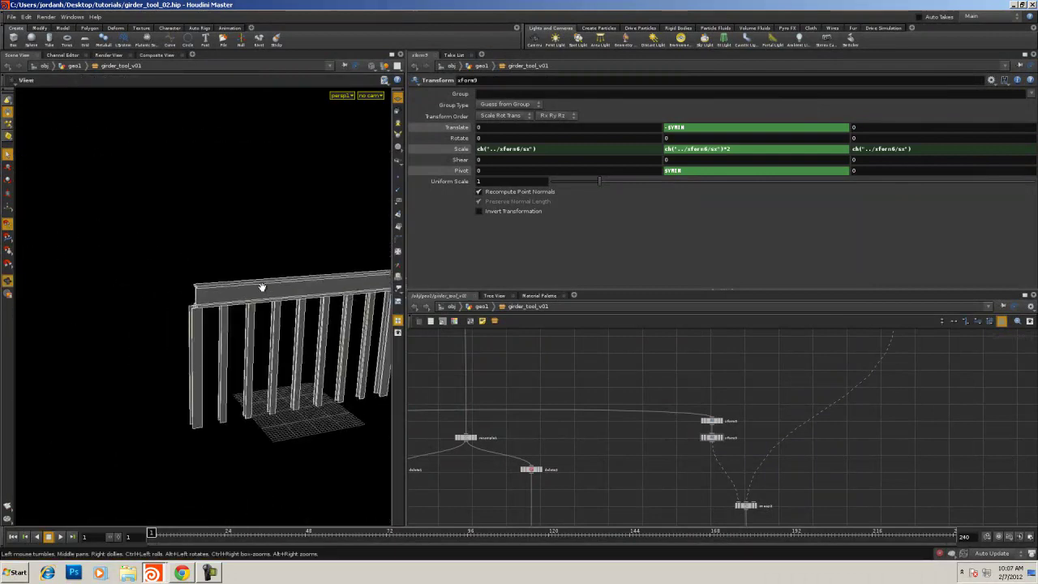
middle_drag(262, 287, 159, 235)
drag(159, 235, 262, 203)
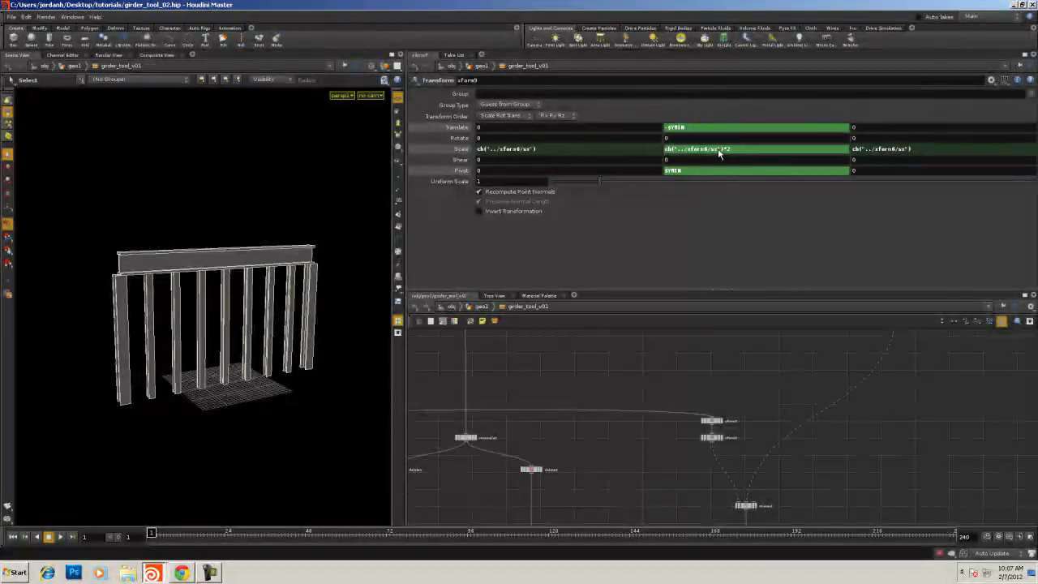
middle_drag(850, 459, 997, 404)
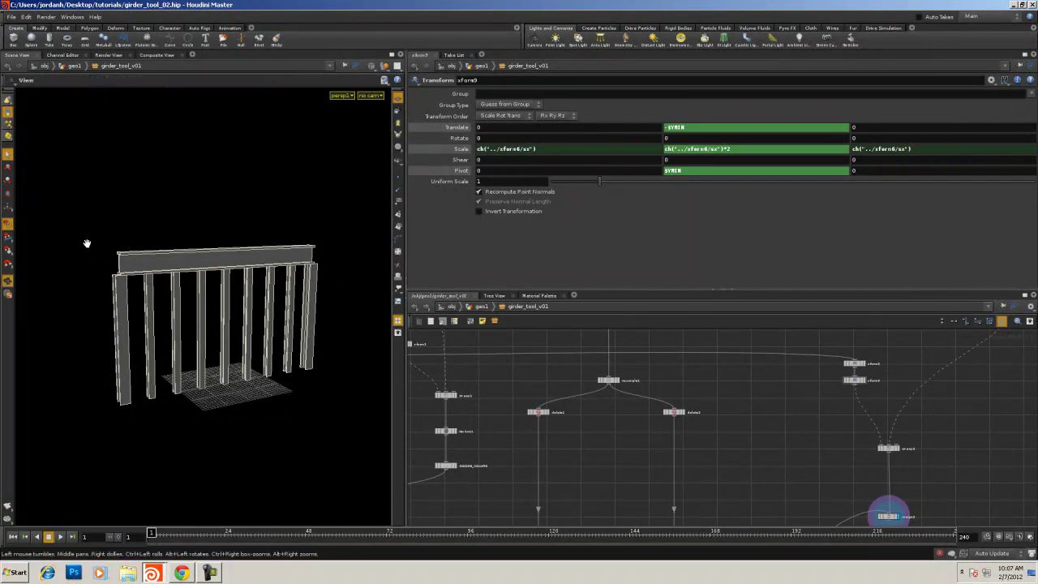
drag(86, 242, 91, 271)
right_drag(91, 271, 141, 232)
middle_drag(141, 232, 251, 252)
right_drag(250, 252, 118, 308)
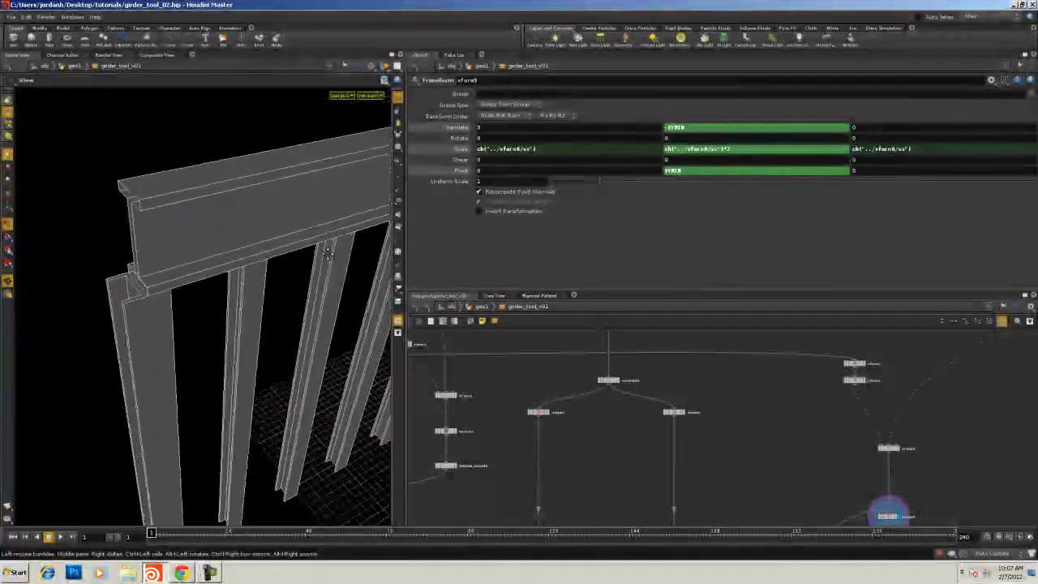
middle_drag(117, 308, 138, 320)
drag(121, 320, 161, 299)
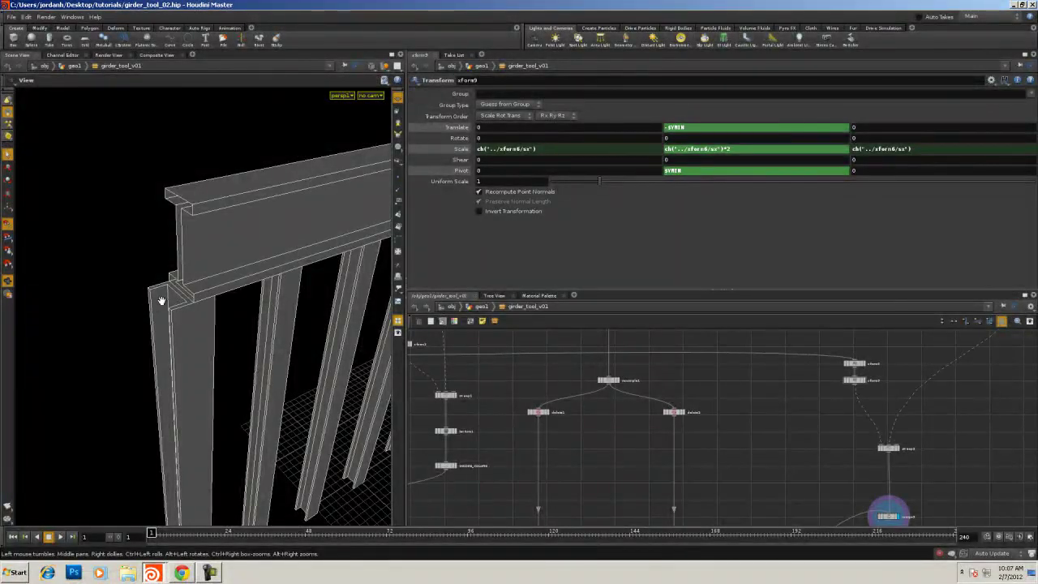
drag(173, 288, 171, 273)
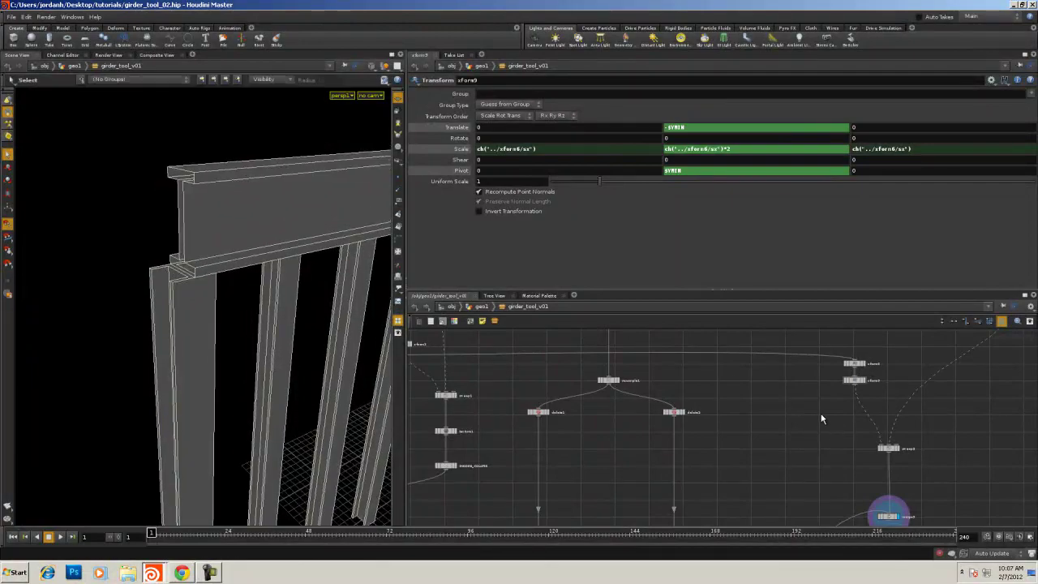
middle_drag(822, 419, 785, 456)
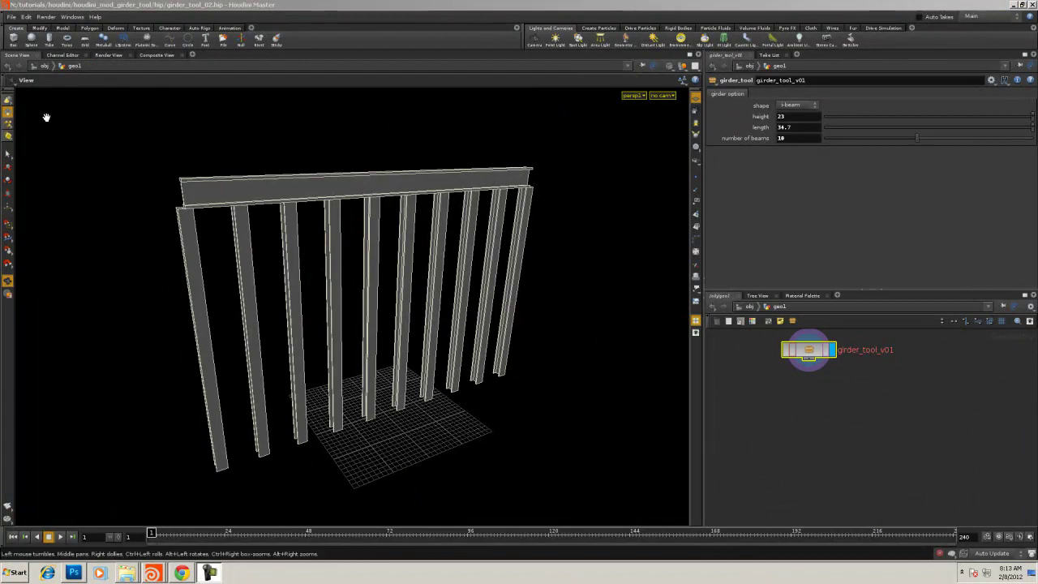
Set the number of beams on girder_tool_v01 to 7
drag(196, 213, 227, 216)
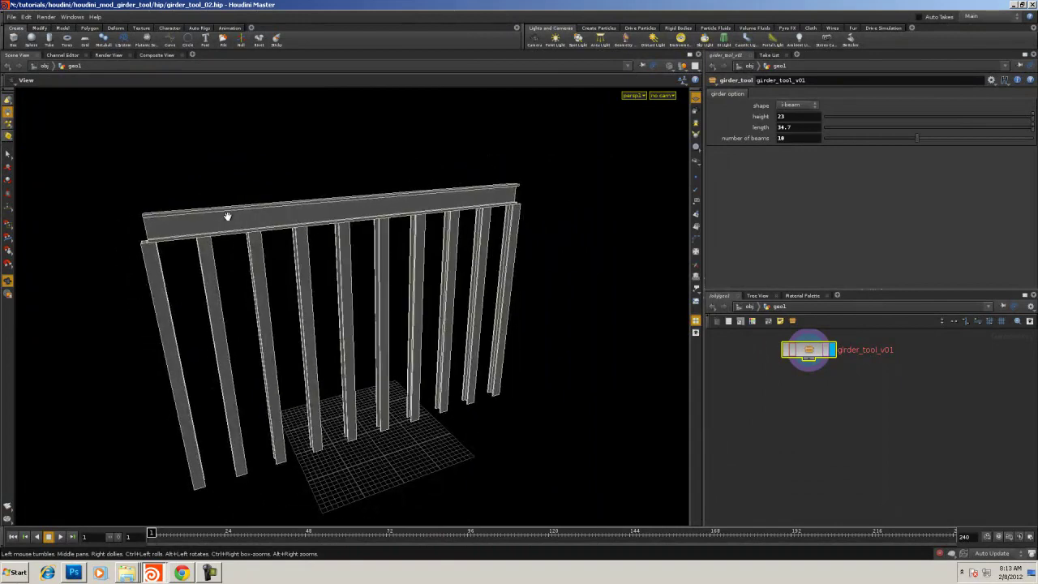
drag(325, 262, 192, 225)
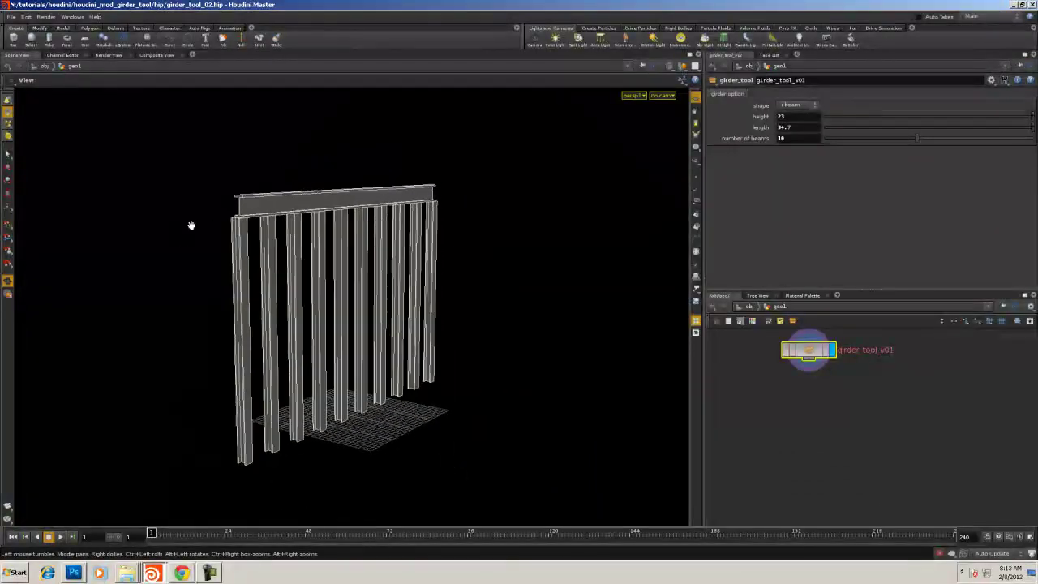
drag(917, 141, 886, 139)
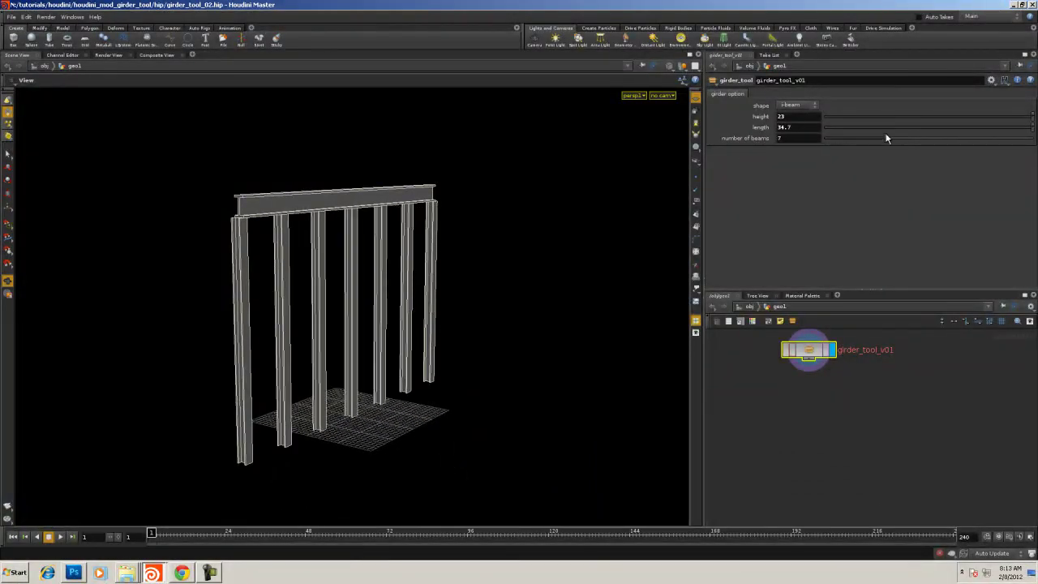
Set the height of girder_tool_v01 to 10
drag(340, 226, 294, 262)
middle_drag(299, 243, 453, 260)
right_drag(454, 259, 426, 255)
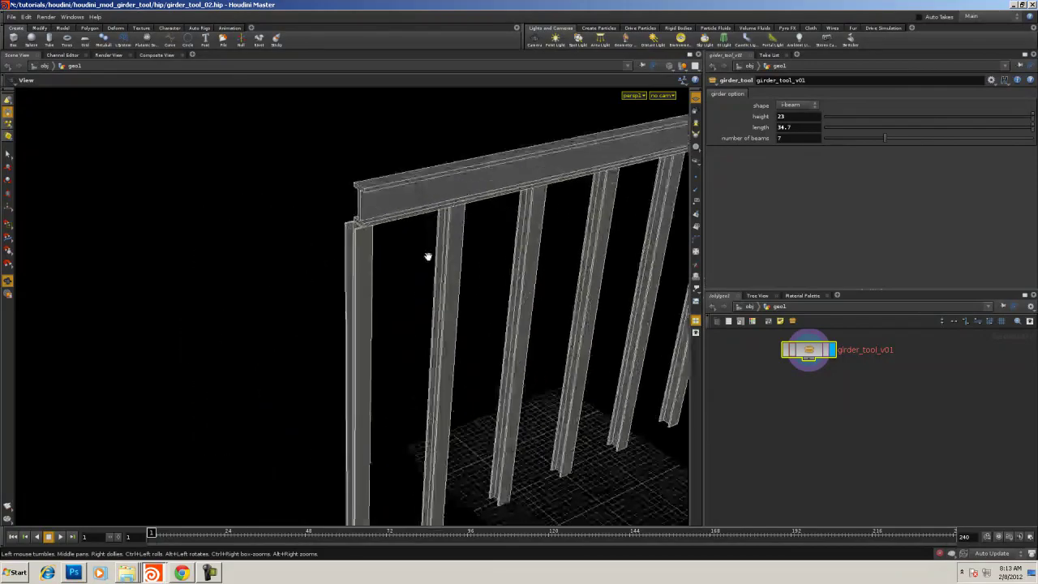
drag(427, 255, 204, 234)
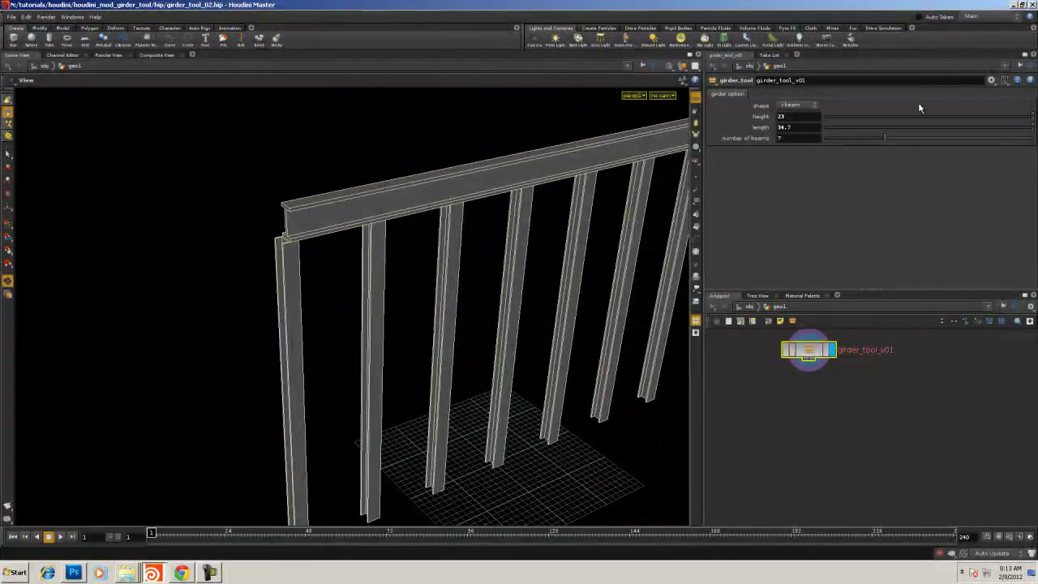
drag(892, 120, 1020, 138)
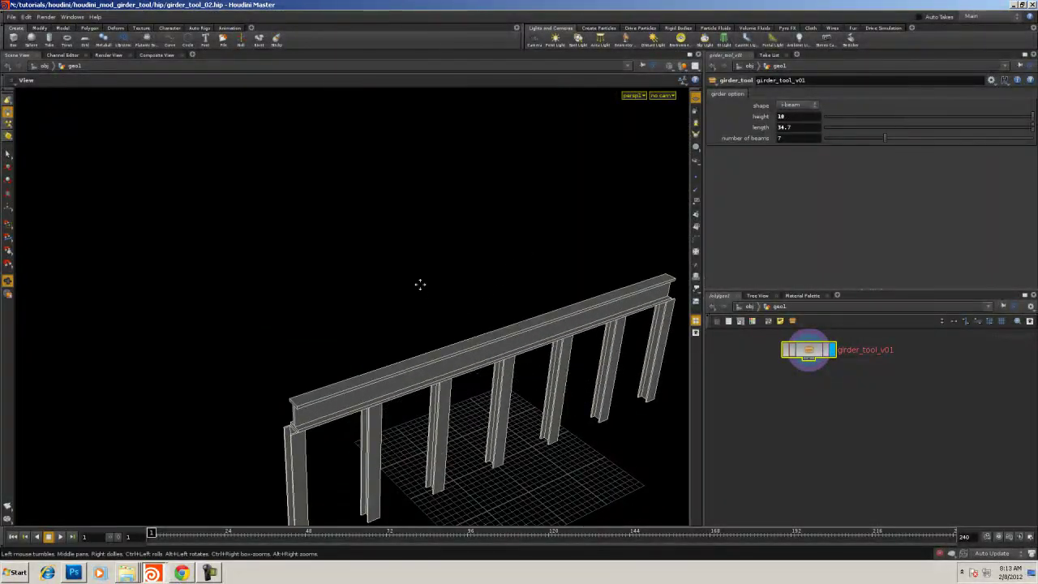
Inside girder_tool_v01, delete the cluster of unused dead-end nodes, including the leftover delete nodes, beside the main network
drag(419, 284, 210, 326)
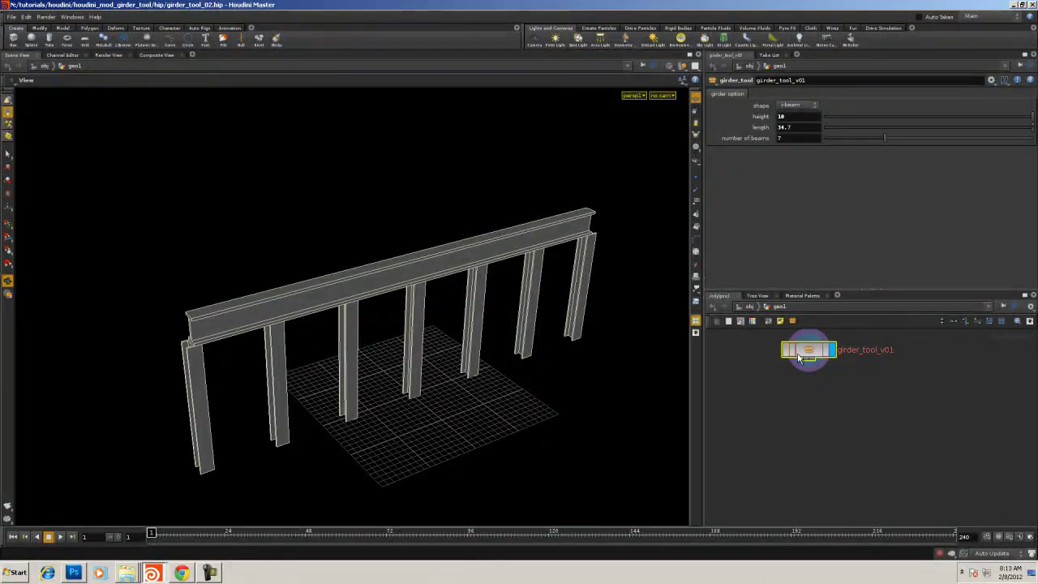
double_click(813, 351)
right_drag(823, 396, 778, 397)
mouse_move(787, 374)
middle_down()
mouse_move(830, 418)
mouse_move(971, 471)
middle_up()
middle_drag(747, 403, 783, 410)
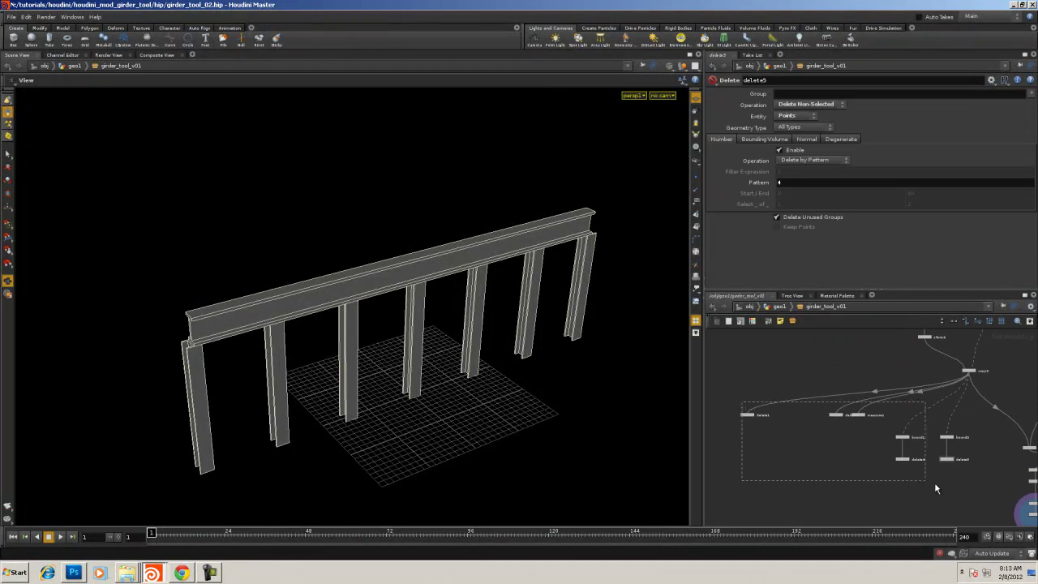
drag(935, 486, 957, 488)
key(Delete)
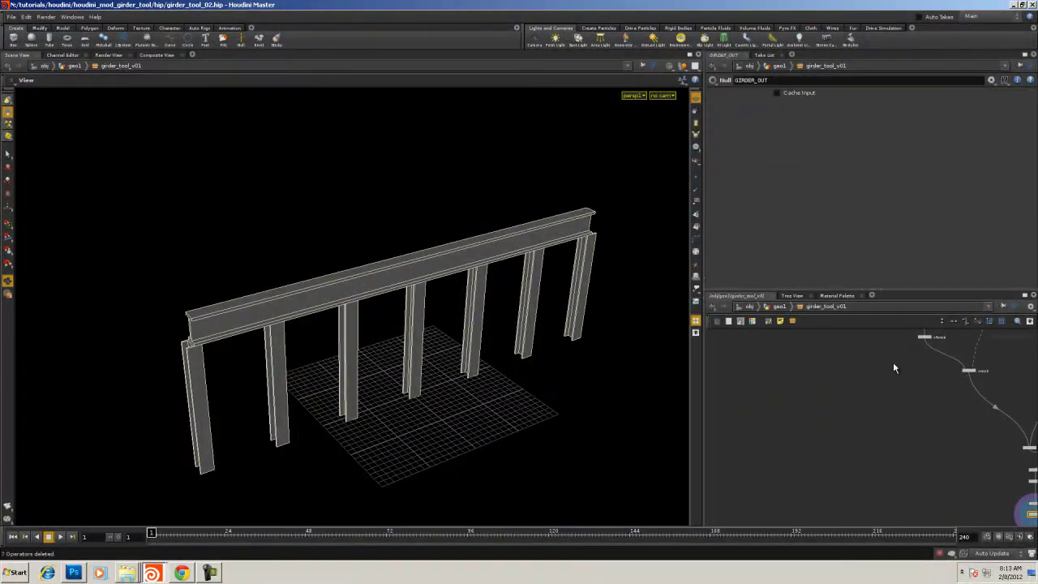
Delete the unconnected line1 node at the upper edge of the girder tool's network
key(h)
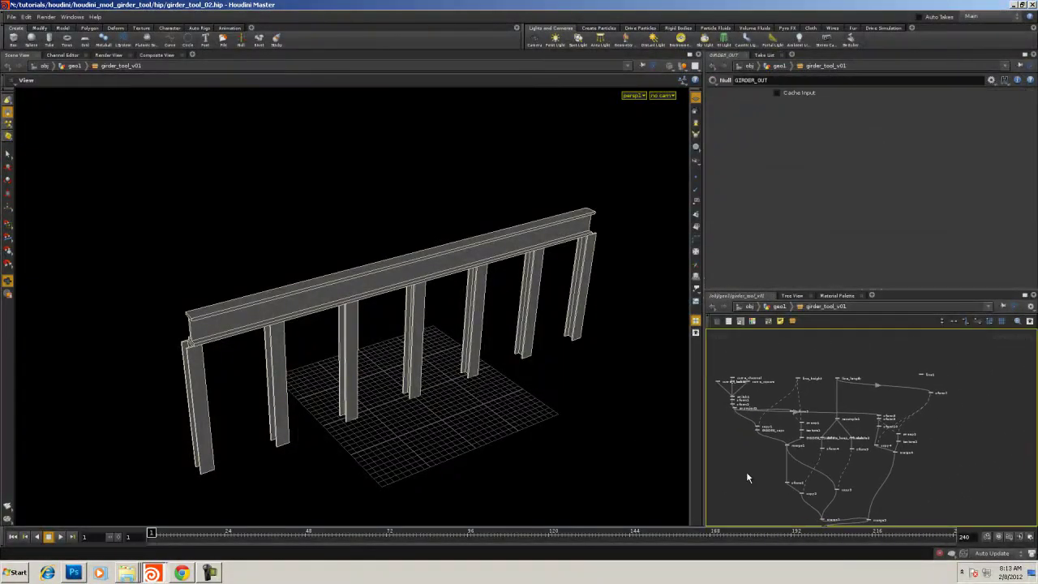
middle_drag(760, 442, 767, 426)
drag(906, 352, 937, 361)
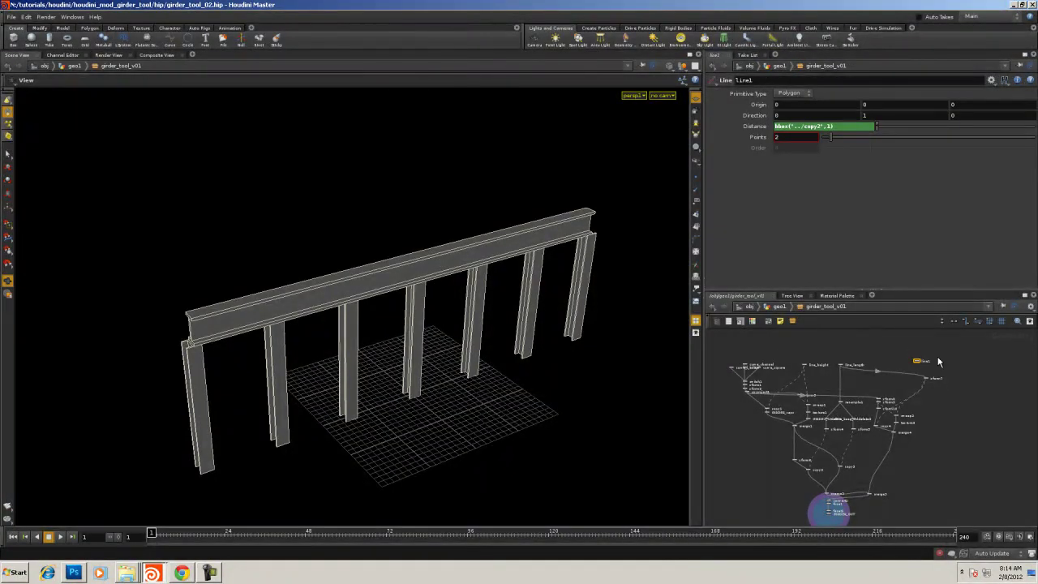
key(Delete)
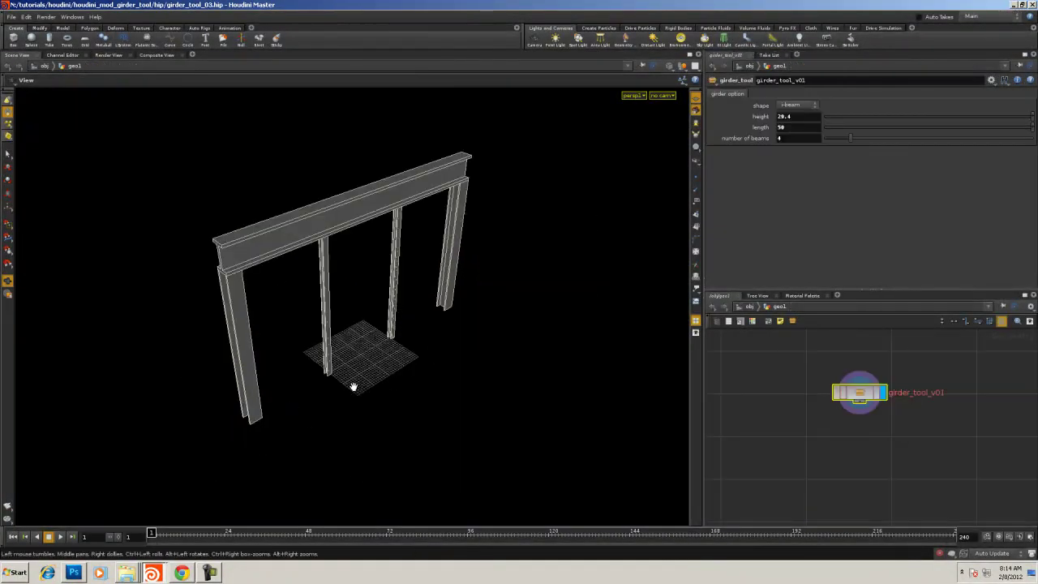
Test the girder tool with a length of 10, and return the length to 50
drag(353, 387, 343, 340)
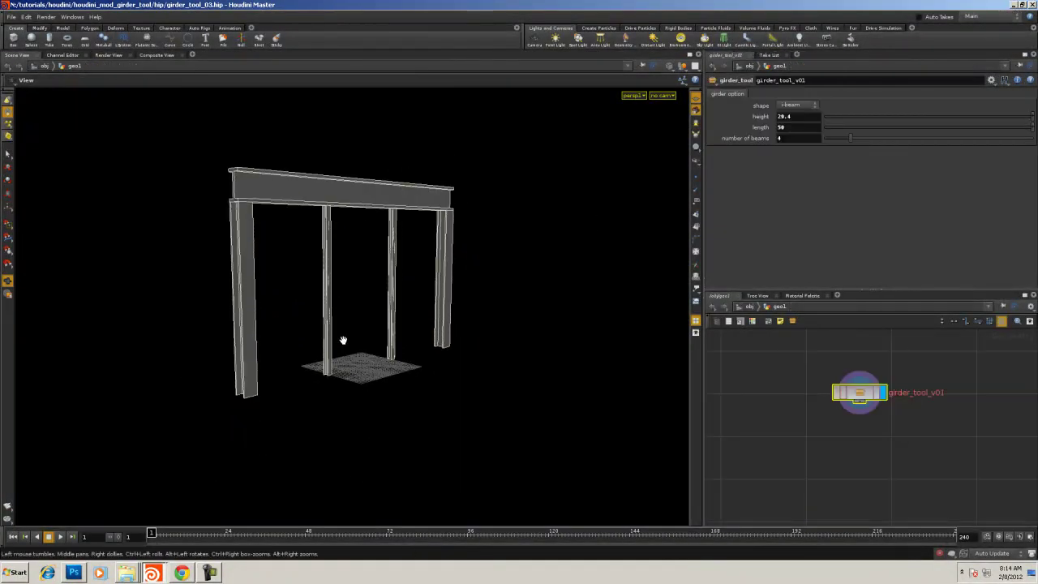
right_drag(343, 340, 592, 391)
drag(593, 391, 442, 410)
right_drag(442, 410, 421, 390)
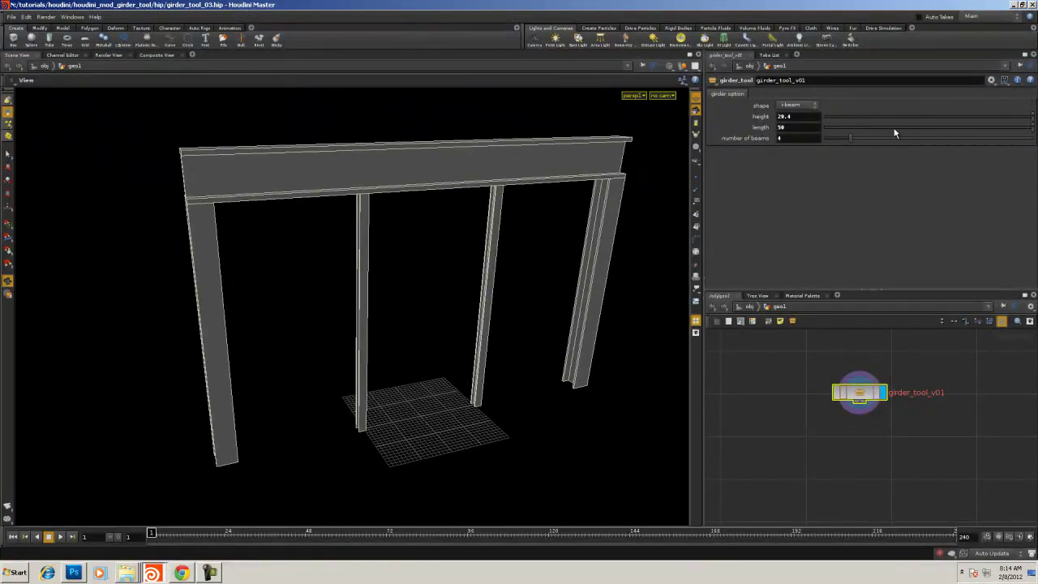
mouse_move(894, 132)
mouse_down()
mouse_move(860, 132)
mouse_move(886, 134)
mouse_up()
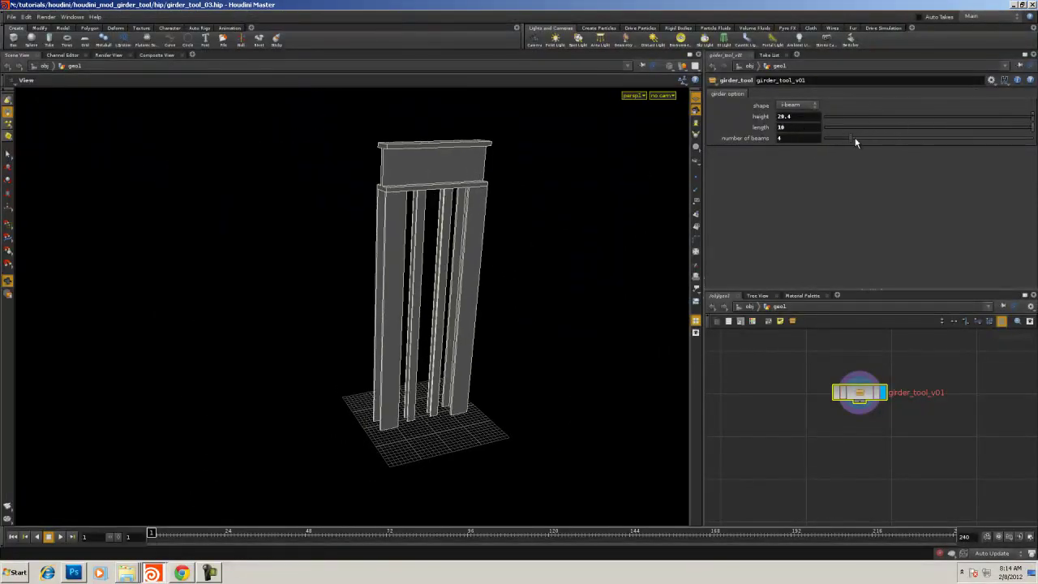
middle_drag(813, 126, 867, 120)
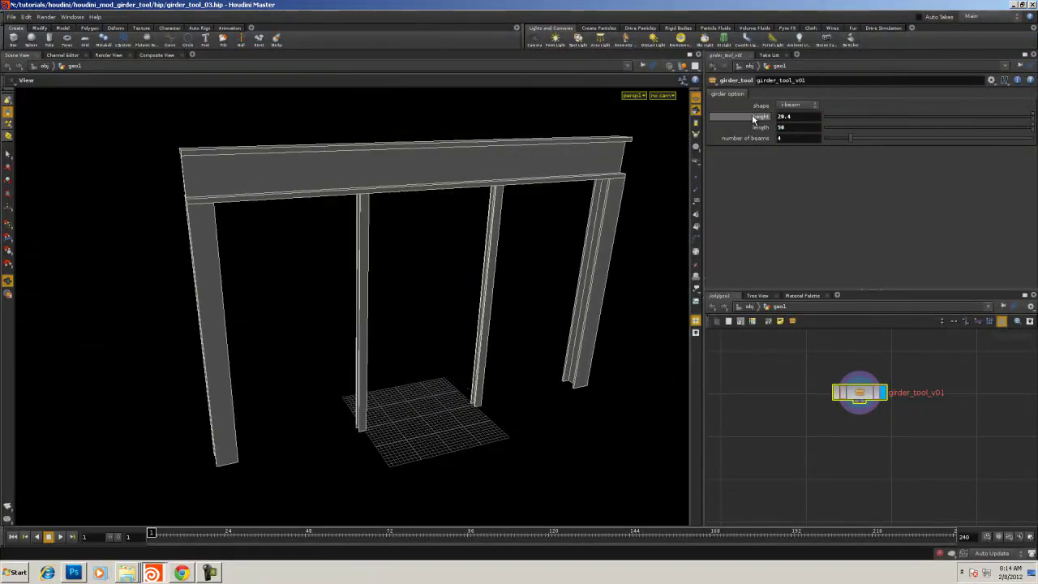
Test the girder tool with a height of 10, and set the height to 28
drag(870, 117, 1035, 117)
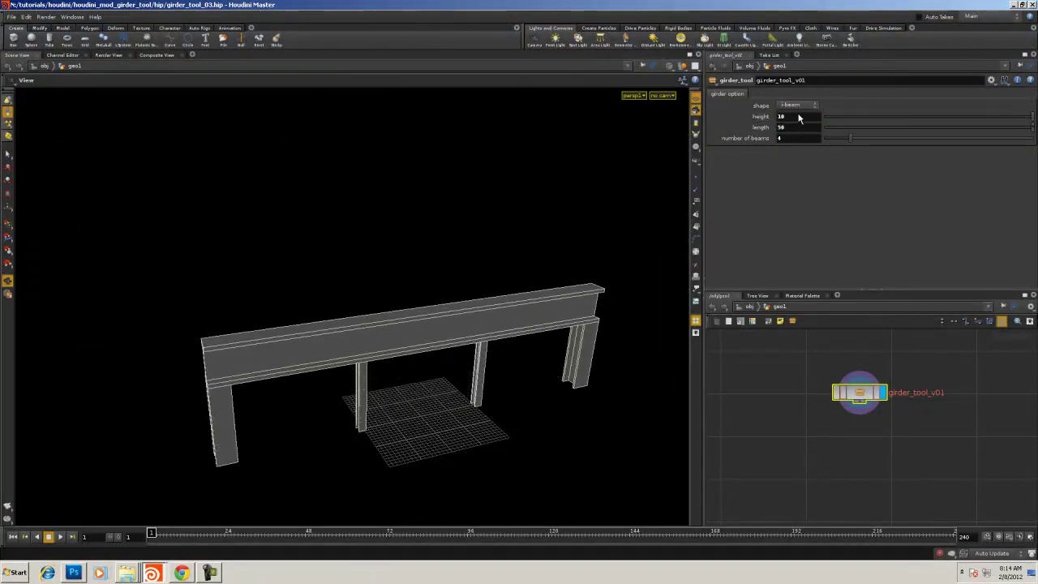
middle_drag(799, 118, 882, 99)
drag(530, 277, 430, 289)
right_drag(430, 290, 445, 262)
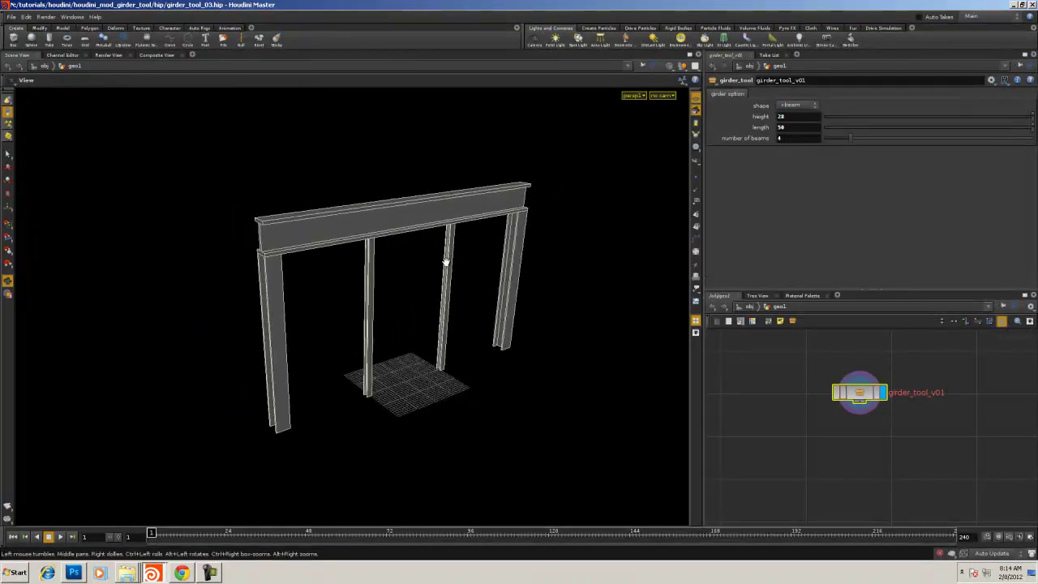
drag(445, 261, 423, 281)
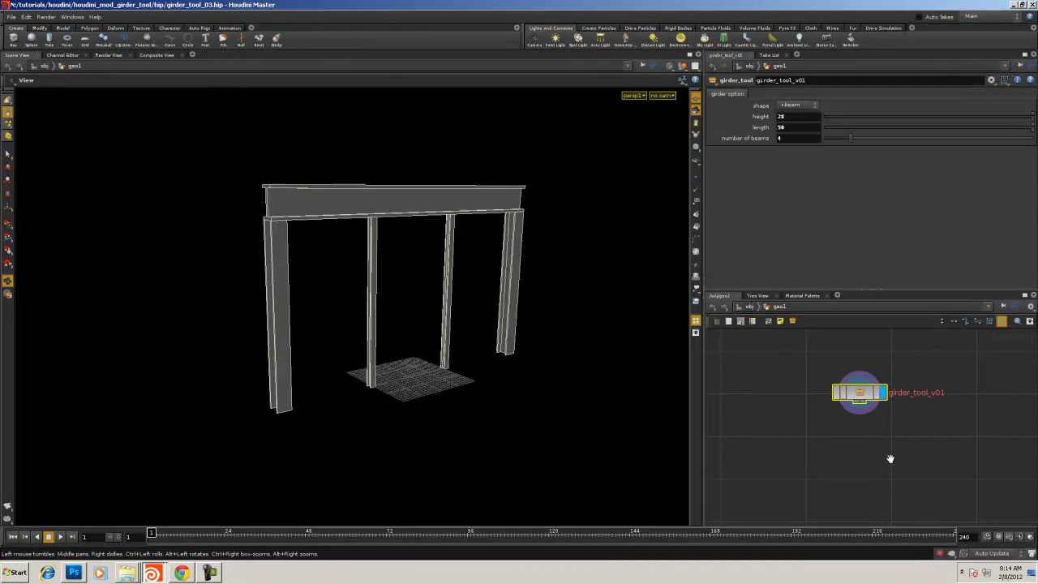
Open the network inside girder_tool_v01 and examine its node branches down to xform6 and copy2
double_click(856, 397)
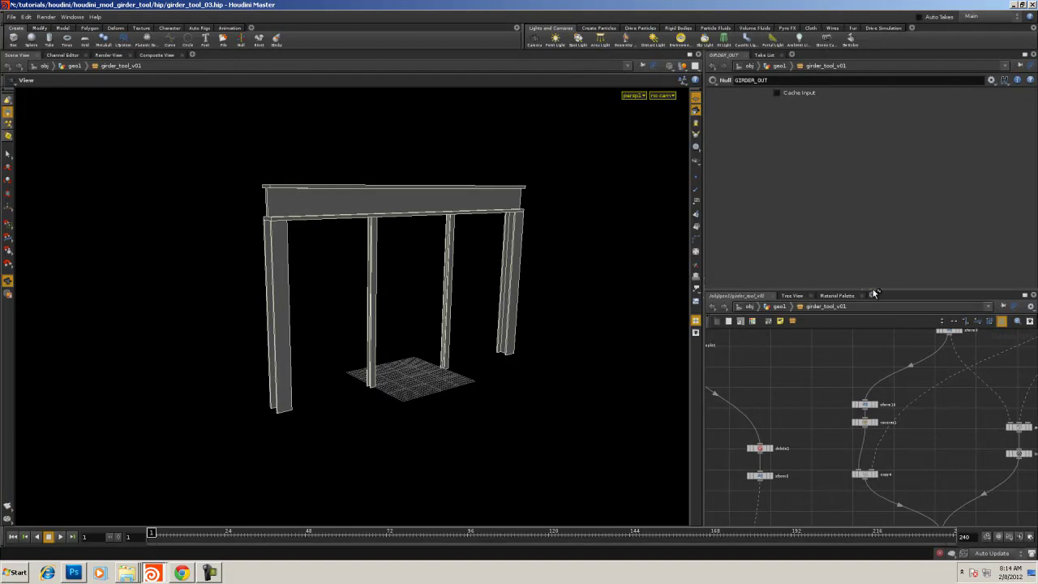
drag(872, 289, 868, 180)
middle_drag(841, 302, 947, 190)
scroll(901, 261, down, 4)
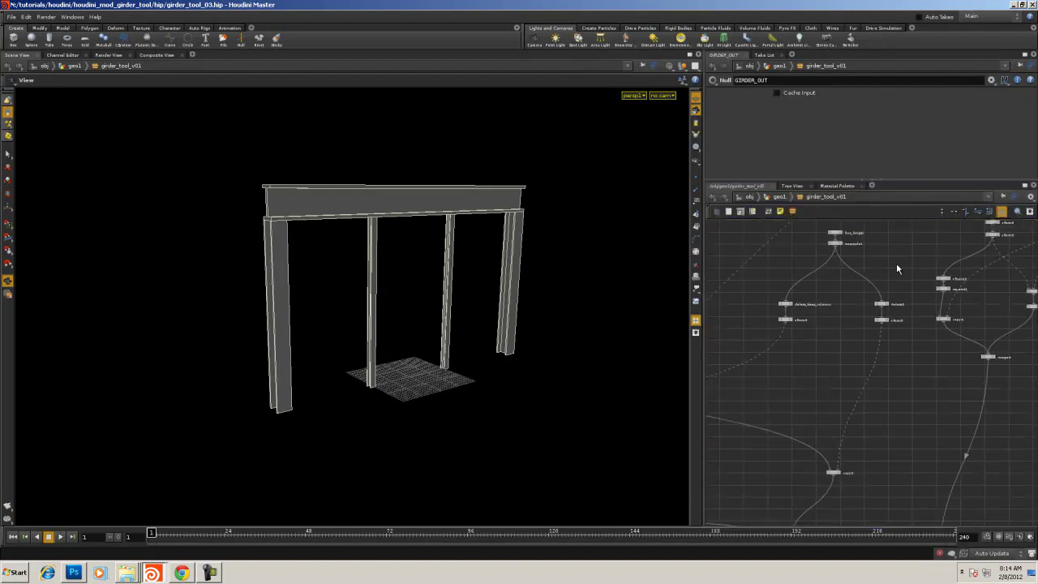
middle_drag(783, 418, 858, 332)
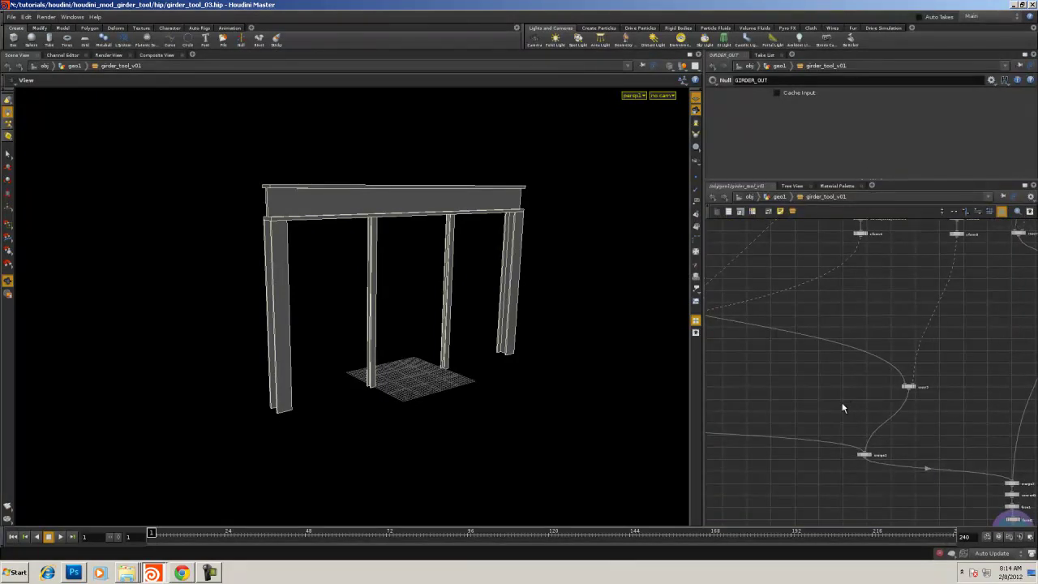
mouse_move(843, 408)
middle_down()
mouse_move(815, 308)
mouse_move(780, 301)
mouse_move(1002, 322)
middle_up()
scroll(781, 315, up, 3)
middle_drag(816, 324, 959, 355)
scroll(924, 346, down, 6)
middle_drag(891, 338, 904, 363)
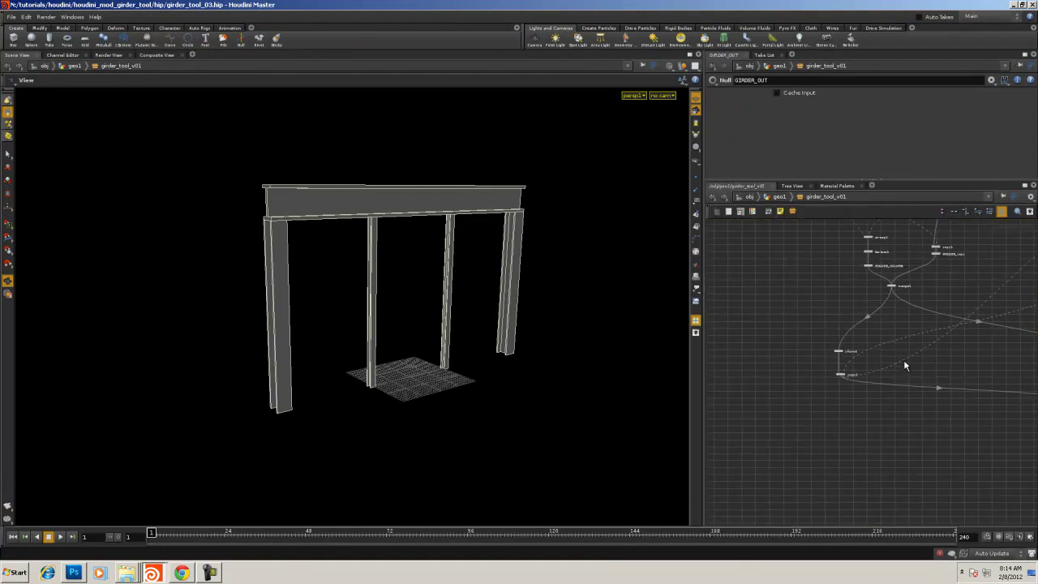
scroll(904, 365, up, 5)
scroll(804, 376, up, 3)
middle_drag(803, 376, 834, 385)
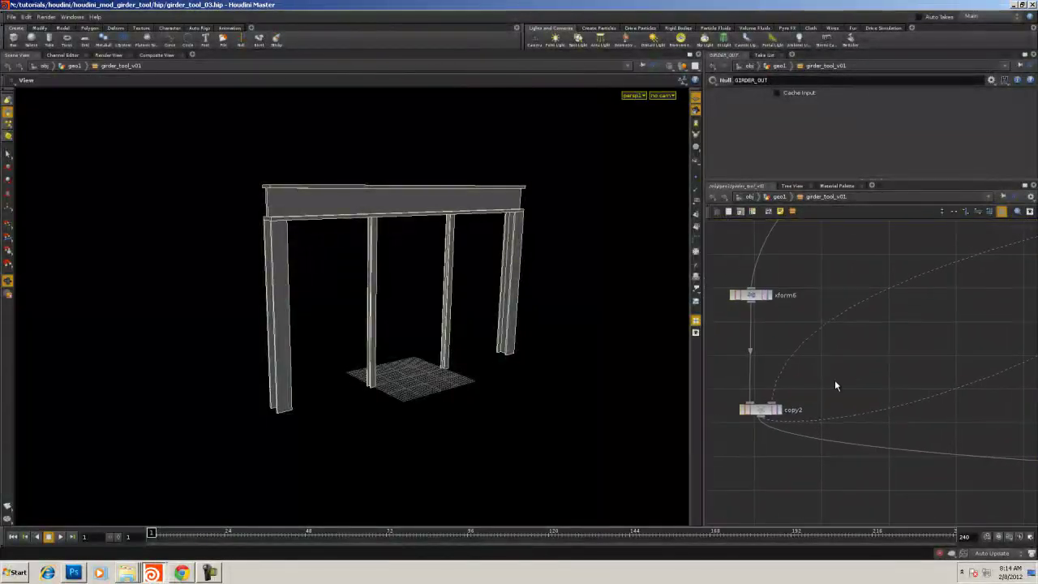
Display the output of the copy2 node in the viewport and show its parameters
click(1024, 186)
scroll(593, 389, down, 5)
middle_drag(555, 369, 384, 428)
mouse_move(478, 384)
middle_down()
mouse_move(387, 421)
mouse_move(322, 471)
middle_up()
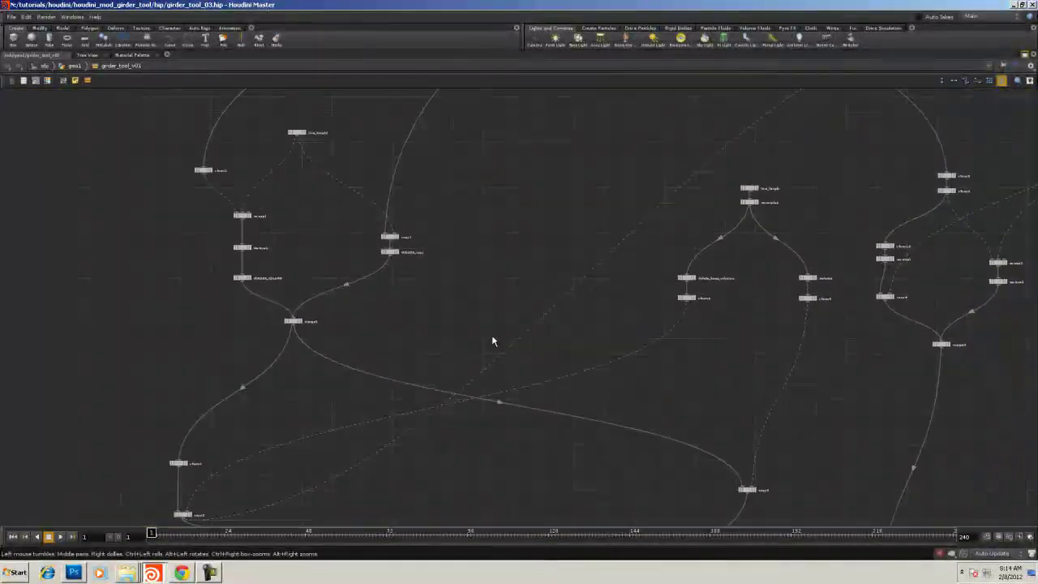
mouse_move(486, 339)
middle_down()
mouse_move(350, 459)
mouse_move(595, 233)
middle_up()
middle_drag(442, 362, 711, 284)
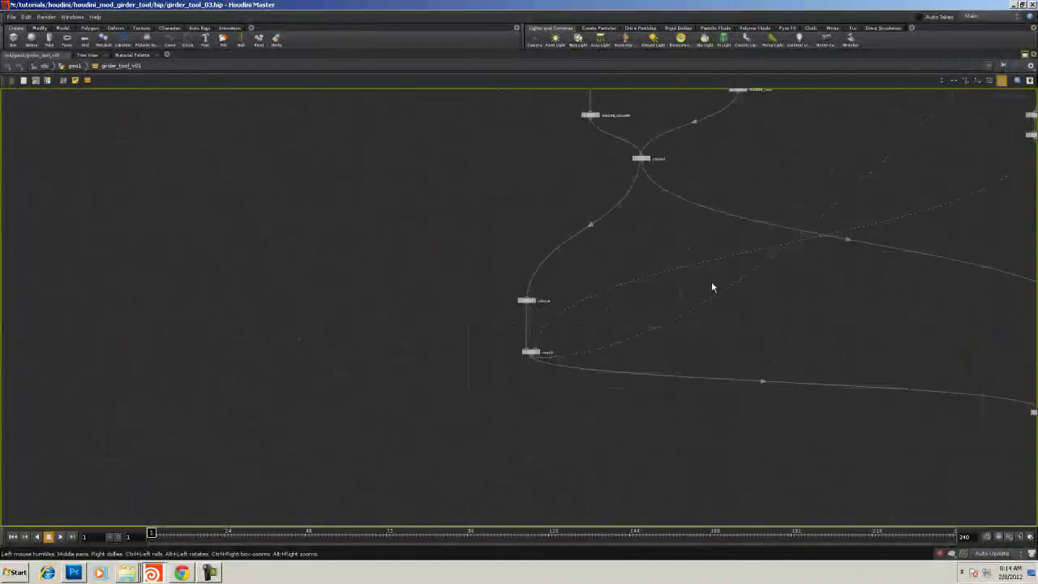
right_drag(587, 346, 646, 342)
middle_drag(381, 316, 488, 310)
click(405, 335)
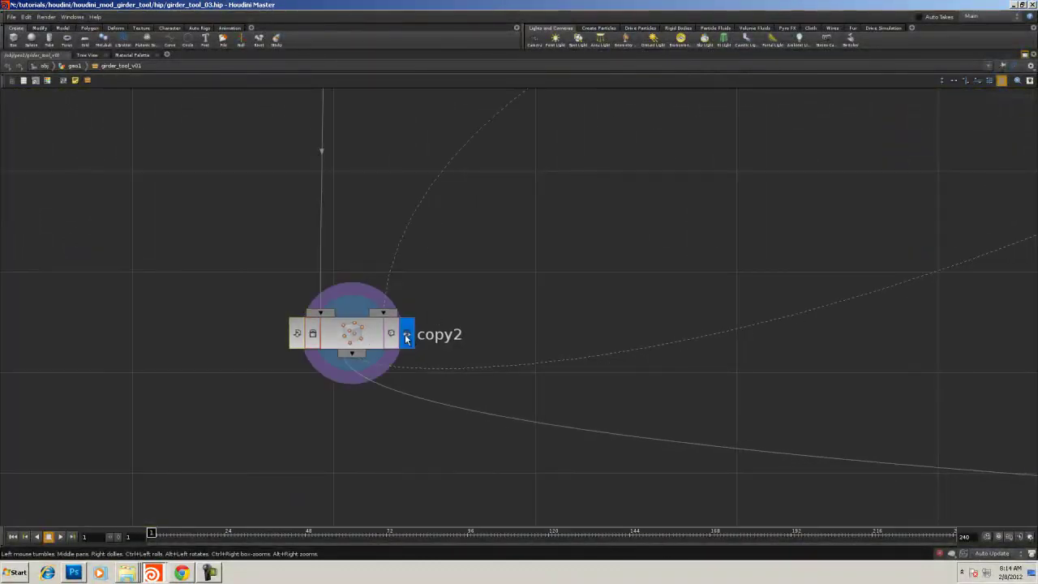
drag(370, 336, 341, 371)
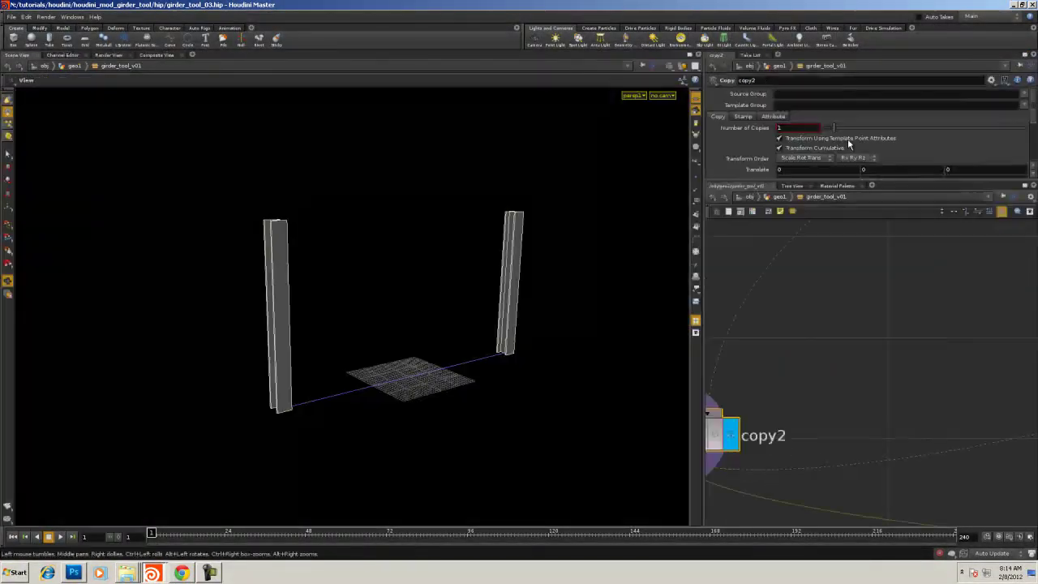
click(1031, 55)
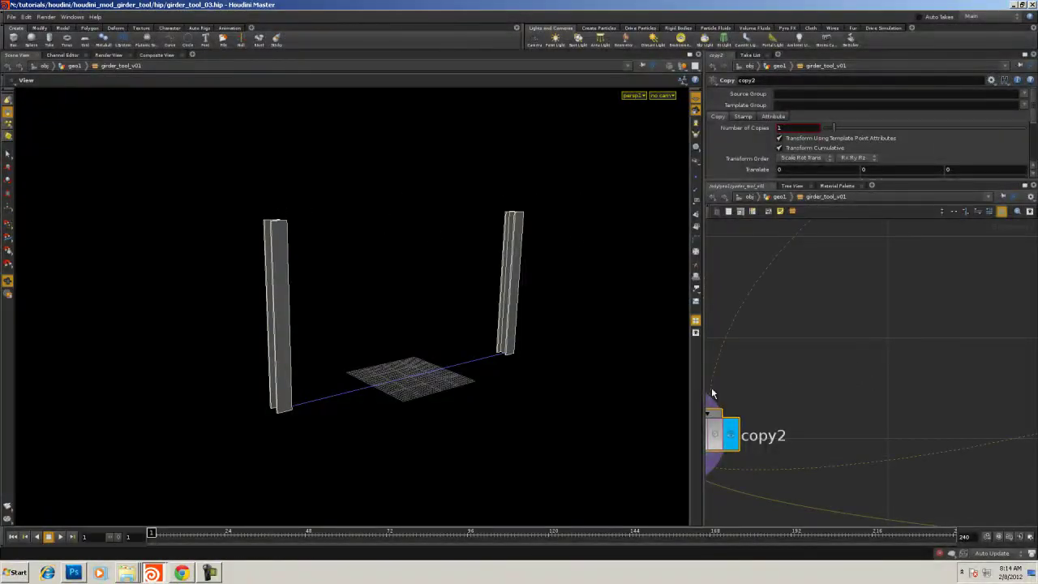
Locate the delete_keep_columns node above xform4 and display its output in the viewport
scroll(839, 368, down, 4)
middle_drag(869, 345, 658, 434)
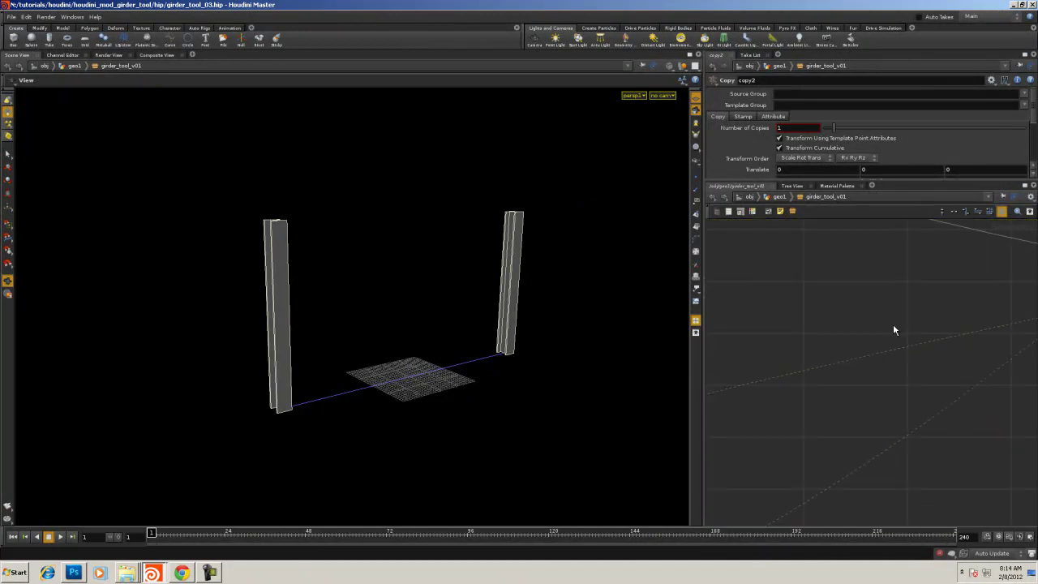
middle_drag(893, 325, 695, 418)
middle_drag(947, 346, 762, 429)
middle_drag(973, 244, 792, 450)
middle_drag(743, 304, 697, 425)
middle_drag(762, 347, 794, 219)
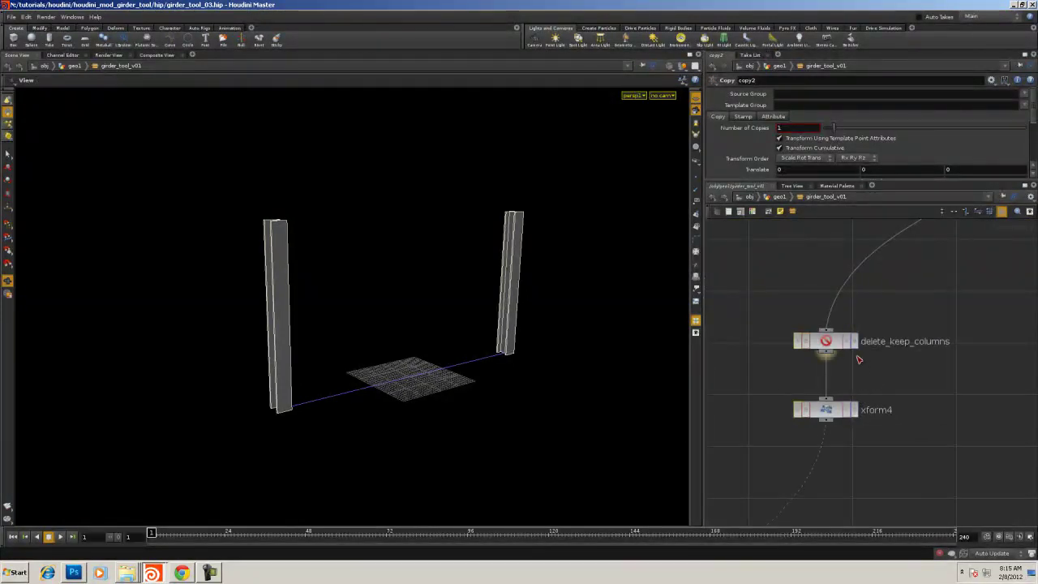
click(854, 340)
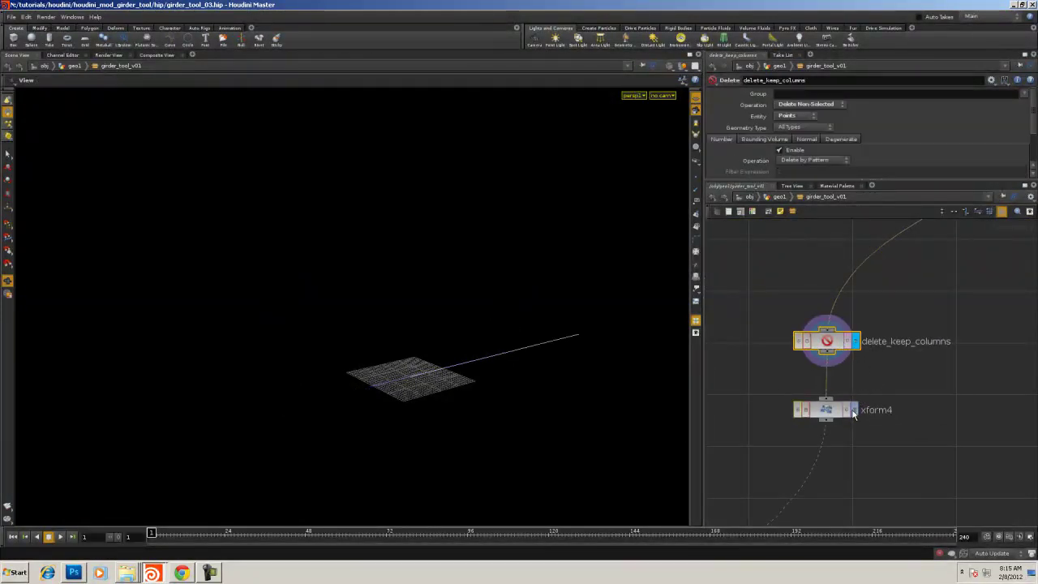
Display the output of xform4, and of the bound1 node with its bounding parameters
click(852, 411)
scroll(870, 398, down, 6)
middle_drag(878, 398, 793, 448)
middle_drag(898, 358, 715, 475)
scroll(729, 480, up, 5)
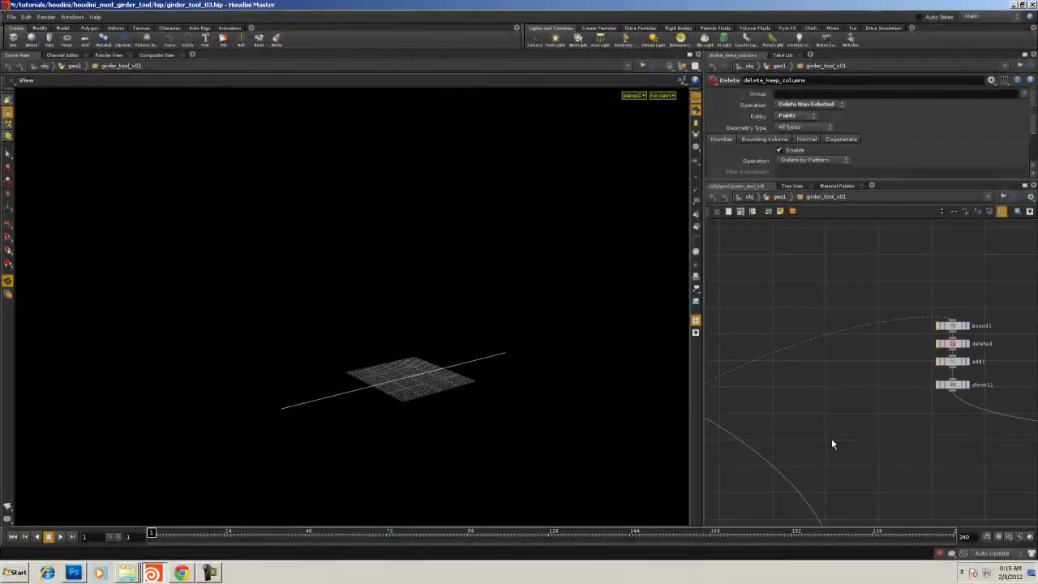
middle_drag(856, 428, 773, 473)
scroll(775, 474, up, 3)
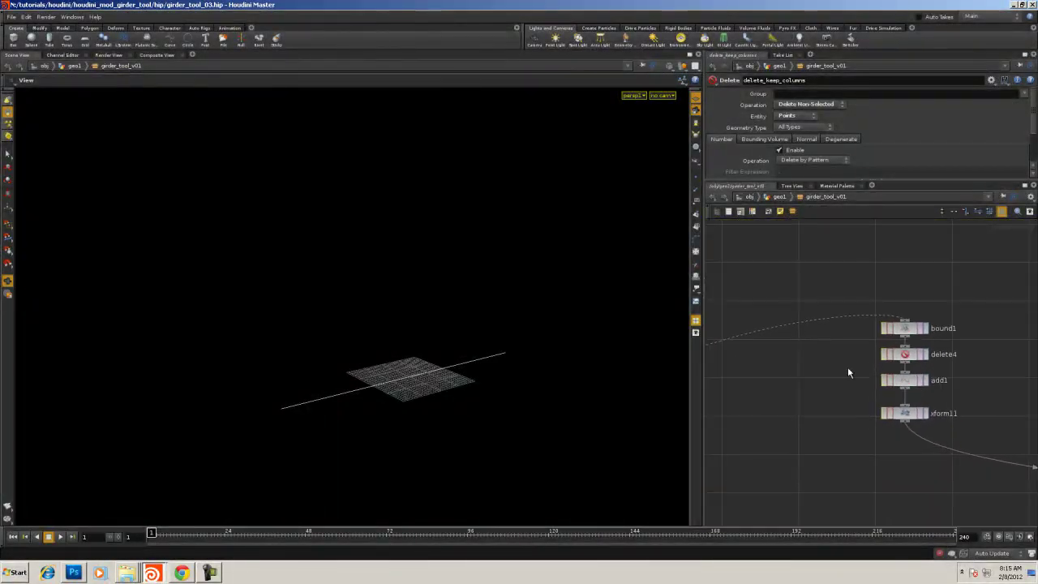
click(925, 330)
drag(911, 330, 910, 339)
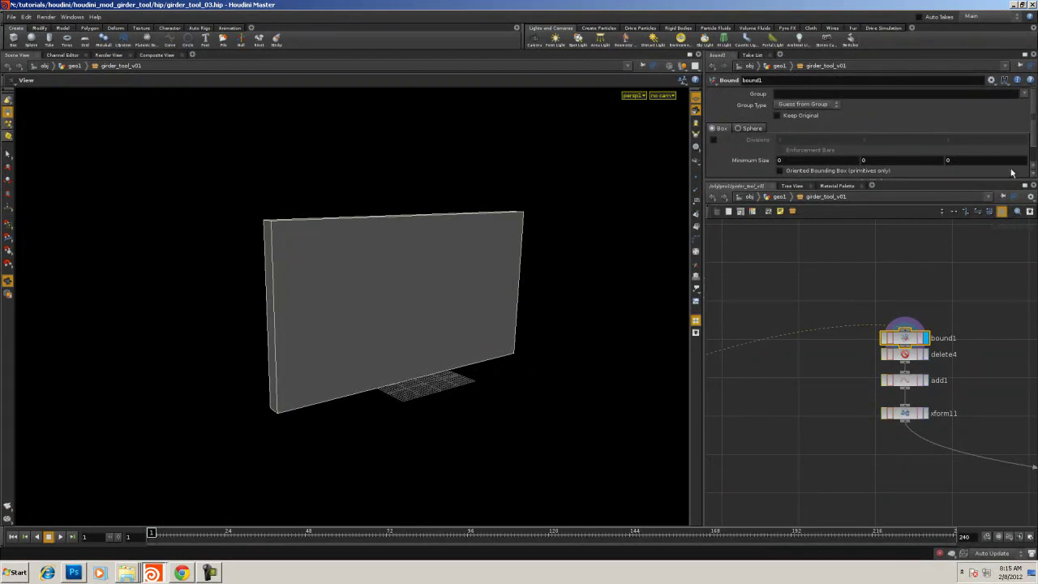
drag(1033, 142, 1034, 159)
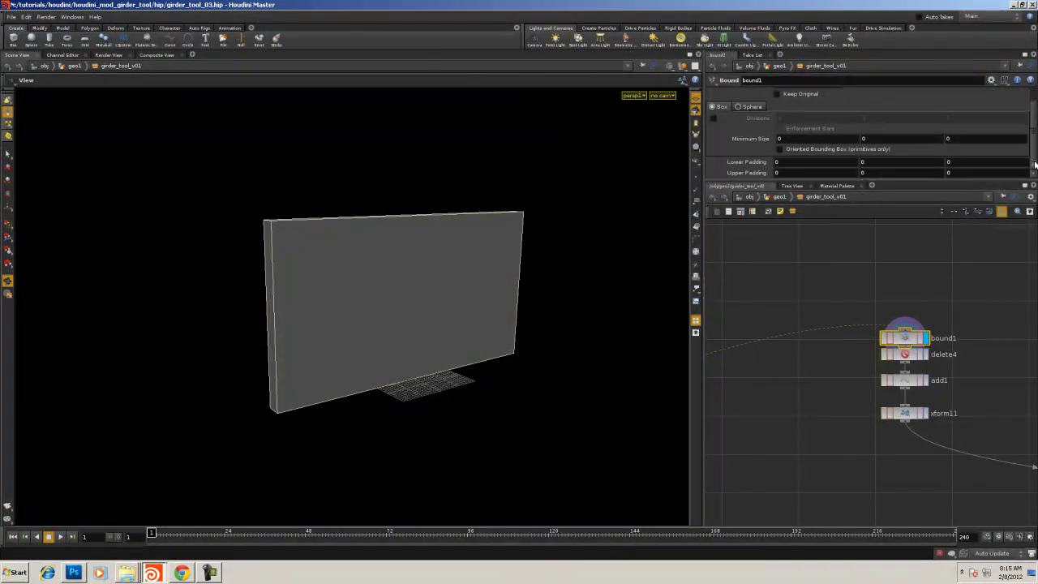
Return to the object level, show geo1's transform parameters, and go back into geo1 to the girder tool's options
click(747, 197)
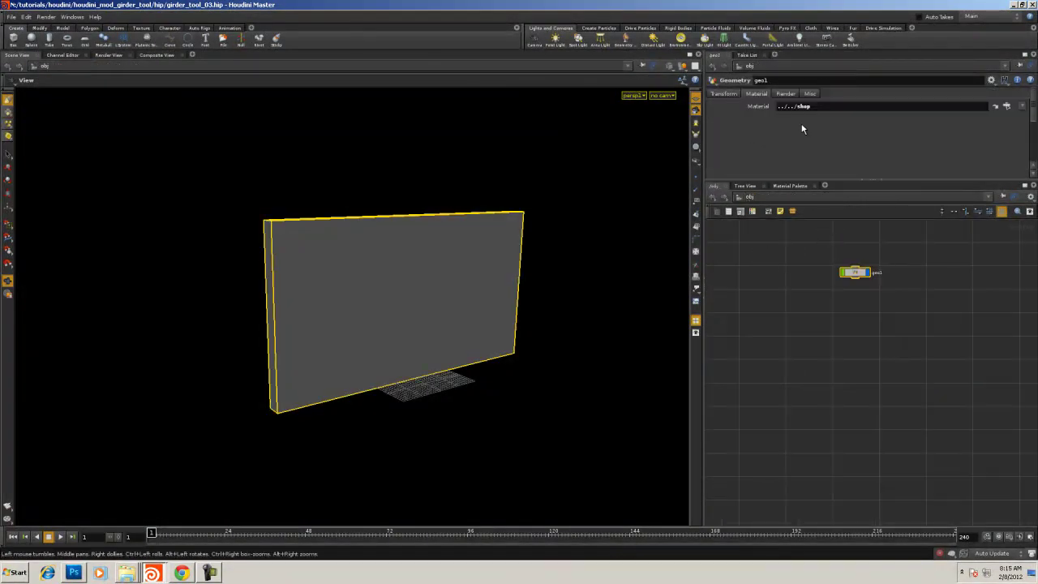
click(720, 94)
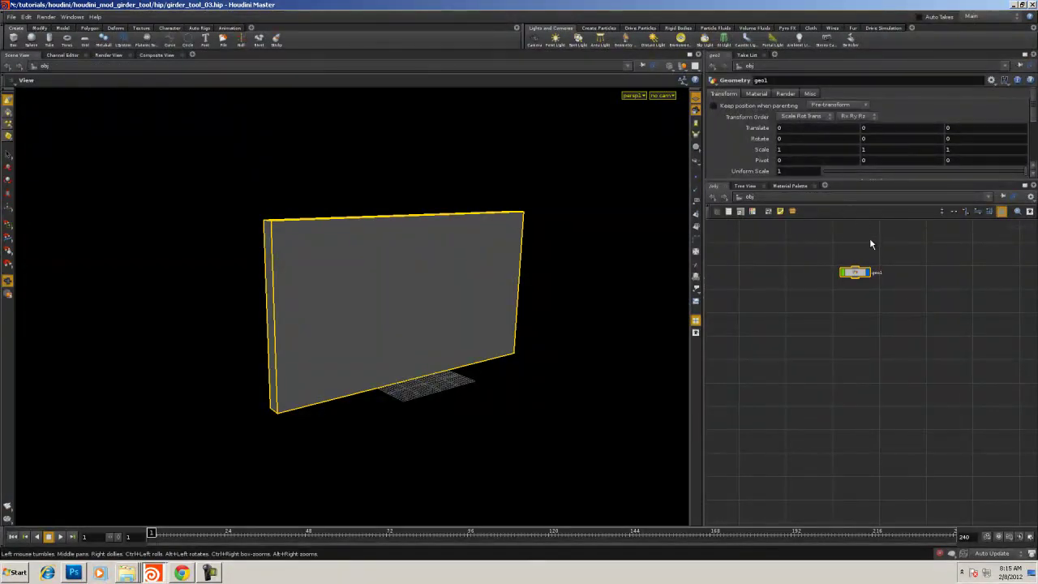
drag(859, 277, 861, 271)
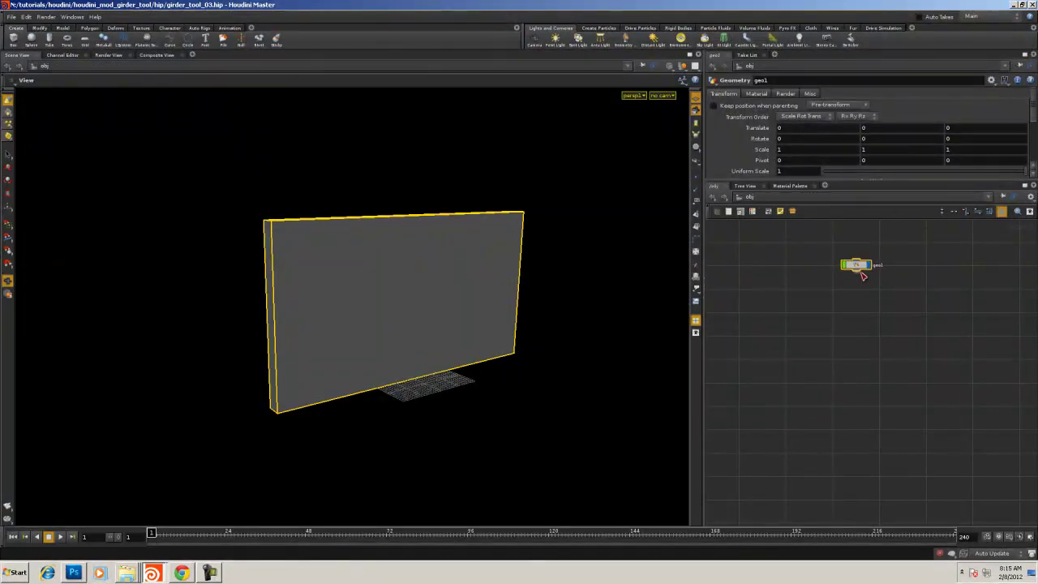
double_click(861, 266)
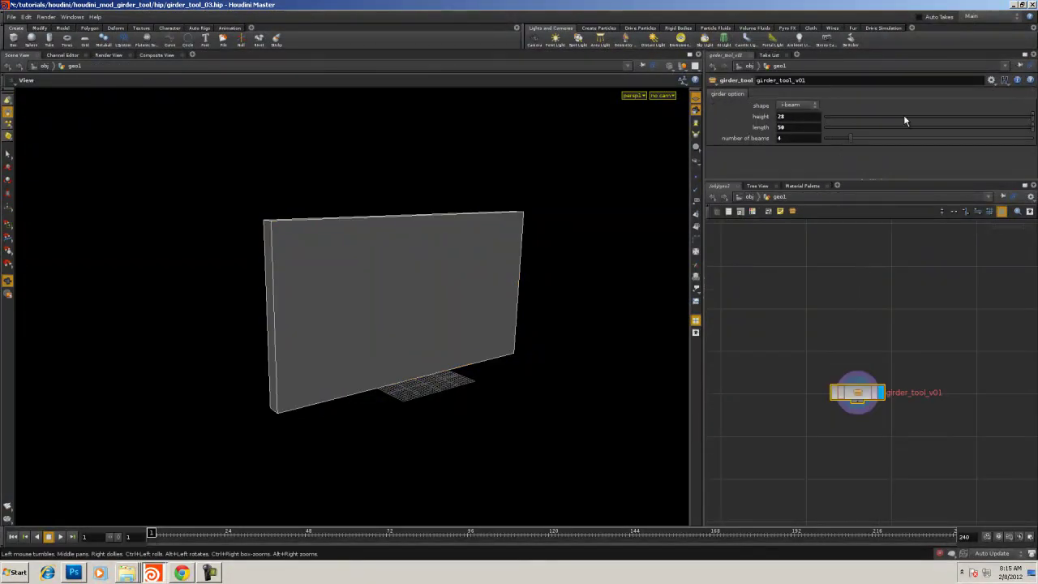
Test the girder tool with a height of 10, set the height to 23, and slightly reduce the length
mouse_move(1033, 116)
mouse_down()
mouse_move(949, 113)
mouse_move(1035, 117)
mouse_up()
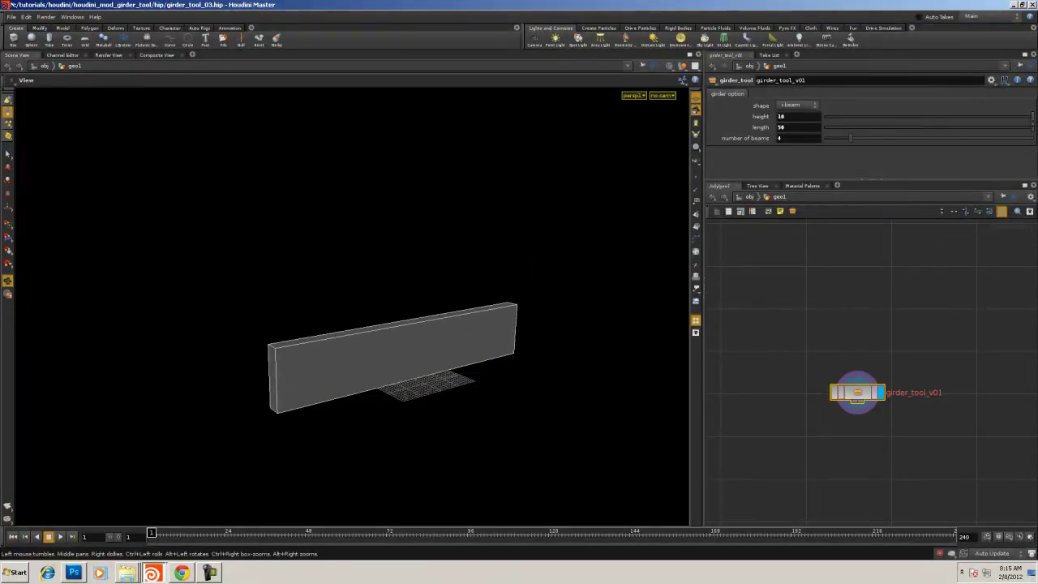
middle_drag(788, 122, 857, 96)
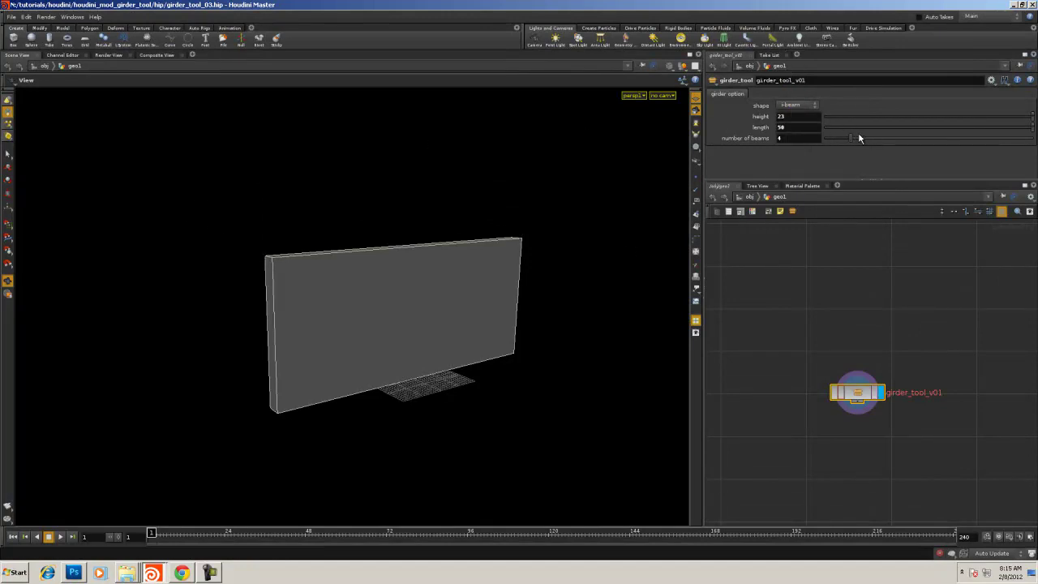
middle_drag(799, 127, 761, 127)
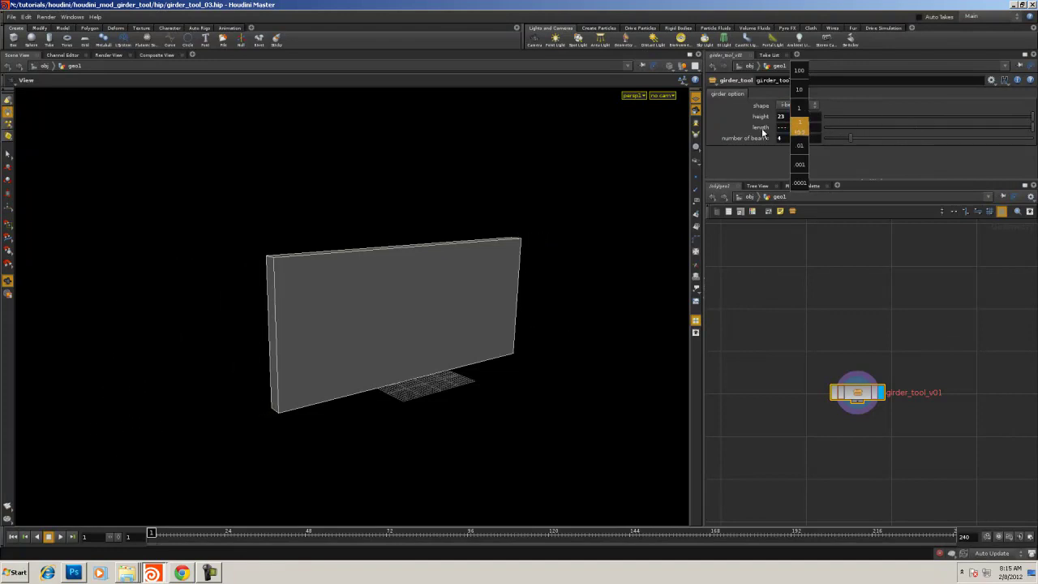
Inside girder_tool_v01, spread bound1 and delete4 apart, and display delete4's output and its deletion pattern
double_click(856, 401)
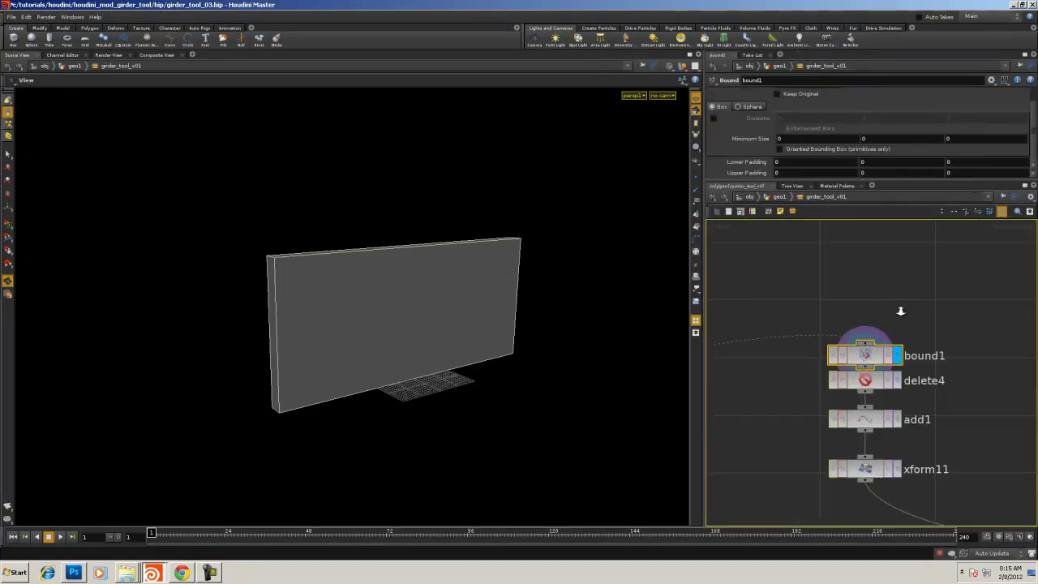
right_drag(899, 310, 899, 323)
drag(864, 360, 863, 294)
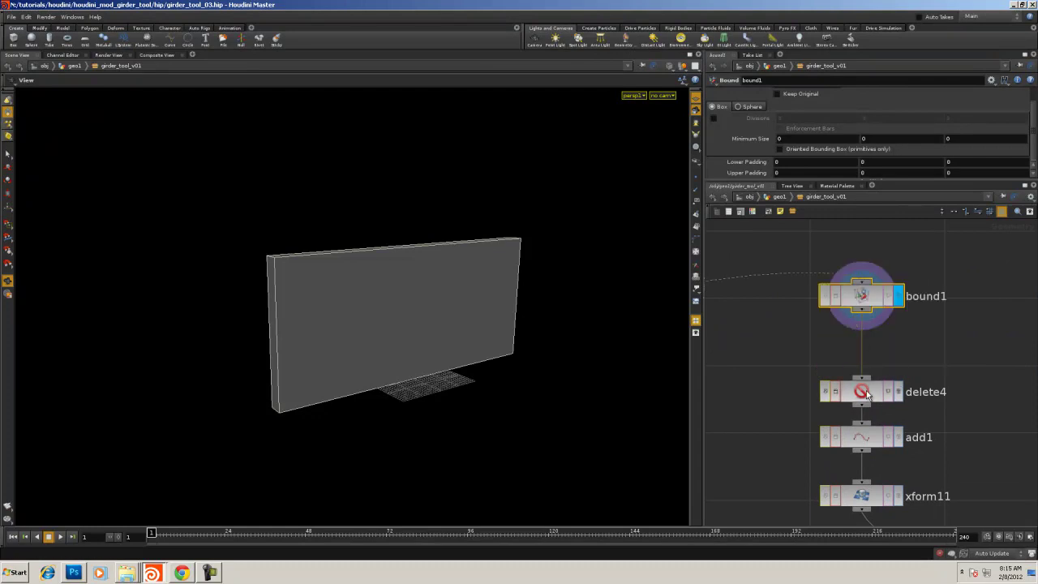
drag(866, 393, 866, 365)
click(897, 363)
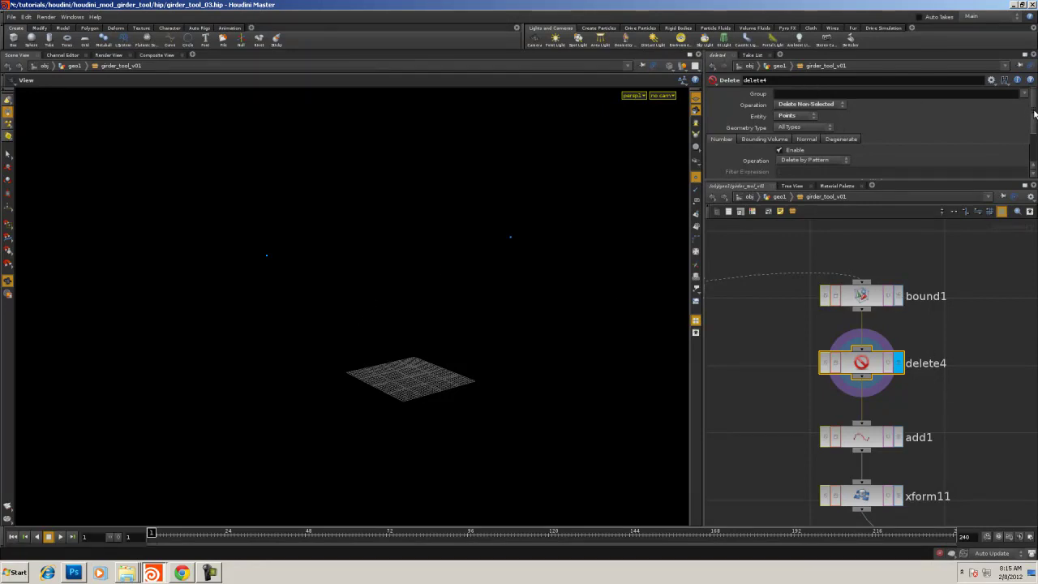
scroll(1034, 114, down, 2)
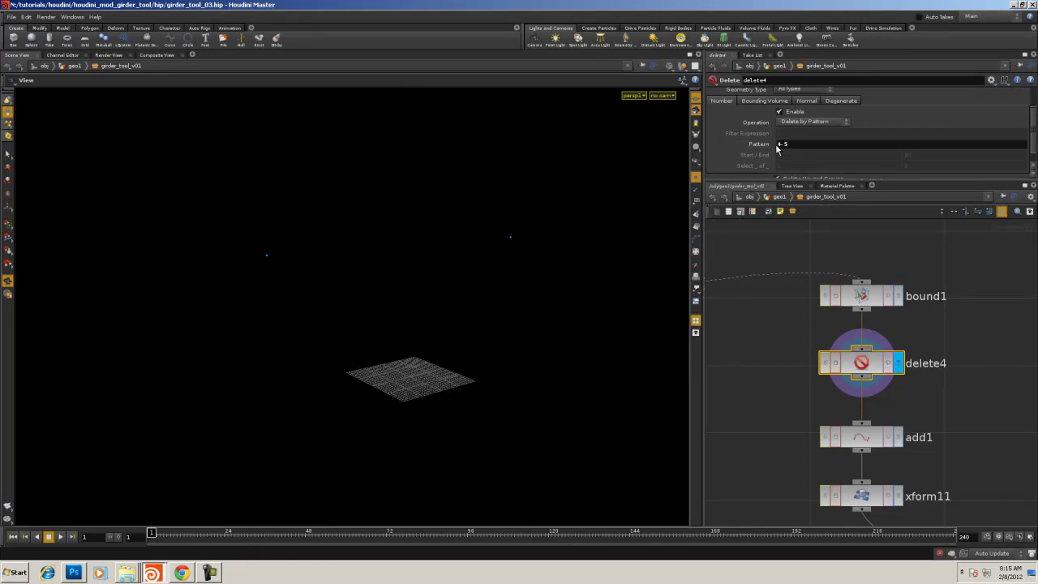
Display bound1's box with point numbers turned on, and examine the points along its top edges
click(896, 296)
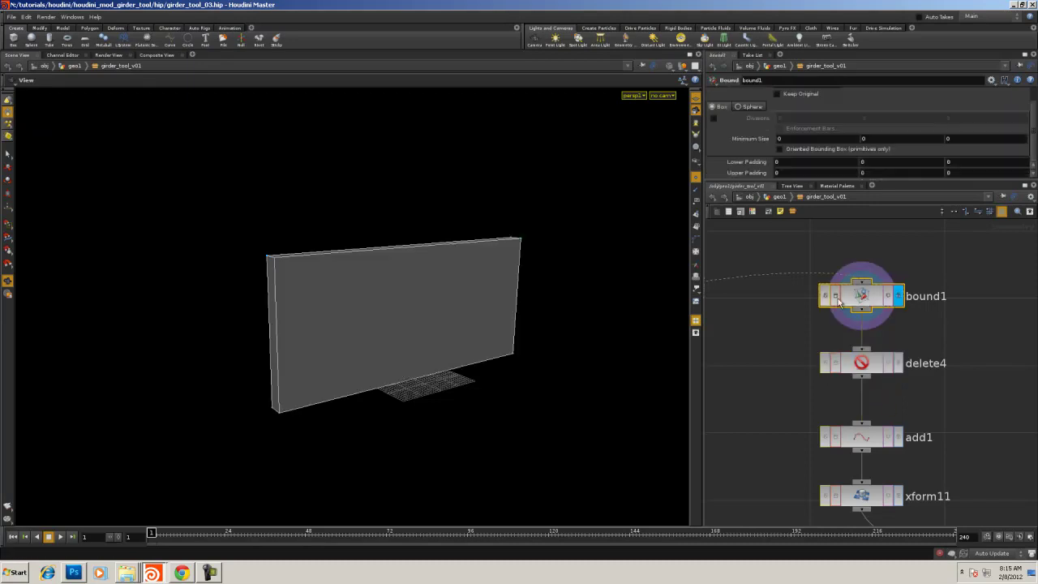
click(694, 206)
drag(236, 284, 256, 311)
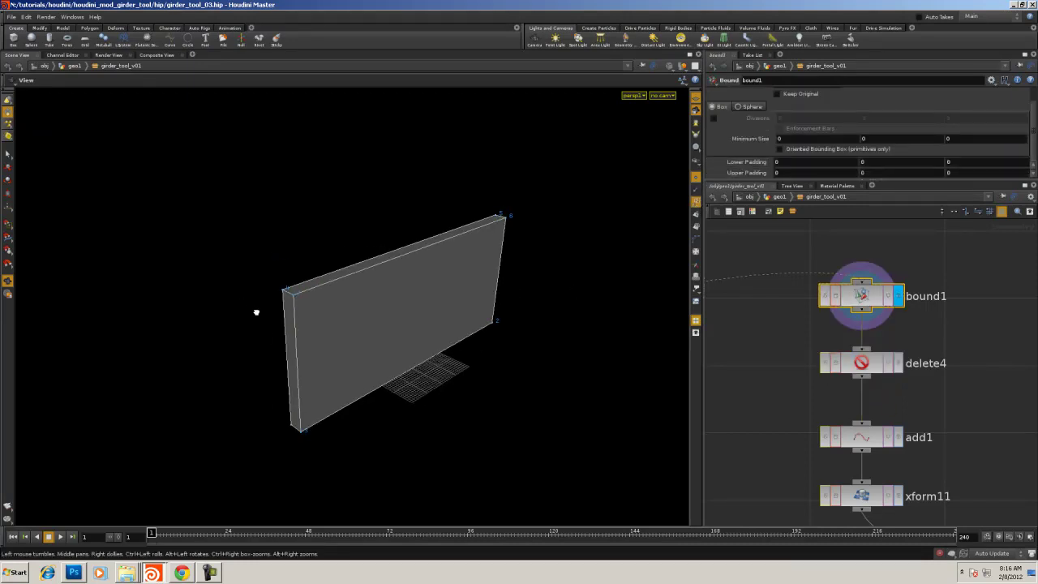
right_drag(257, 310, 514, 326)
middle_drag(514, 325, 317, 336)
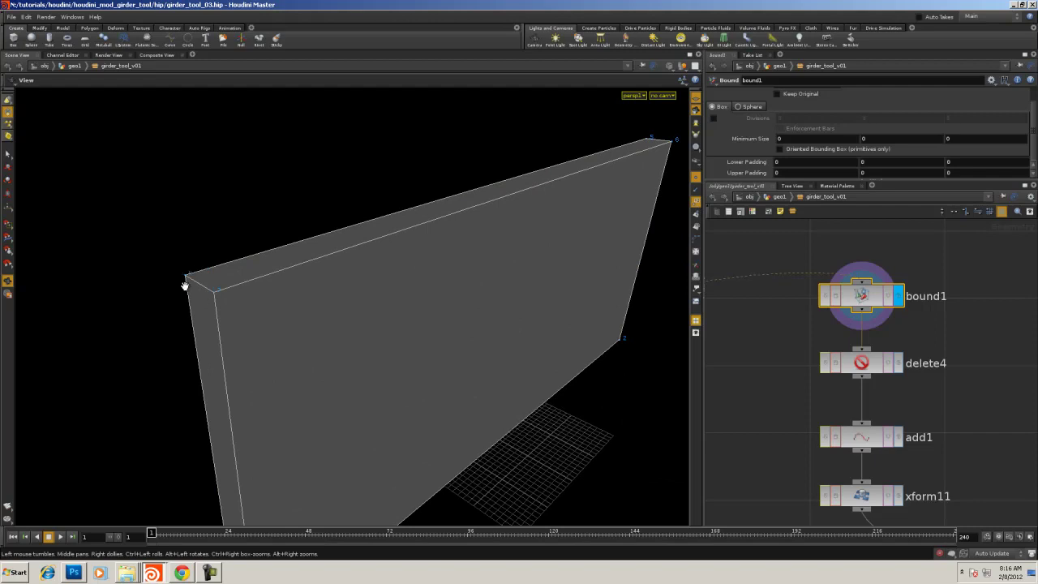
middle_drag(484, 186, 209, 312)
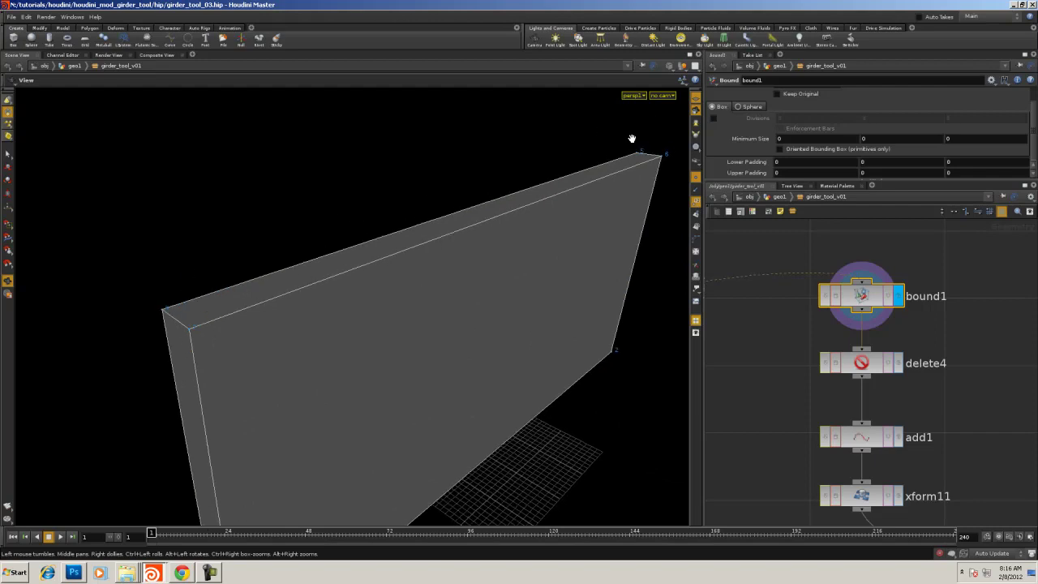
Display the outputs of delete4 and add1 in the viewport, one after the other
click(898, 367)
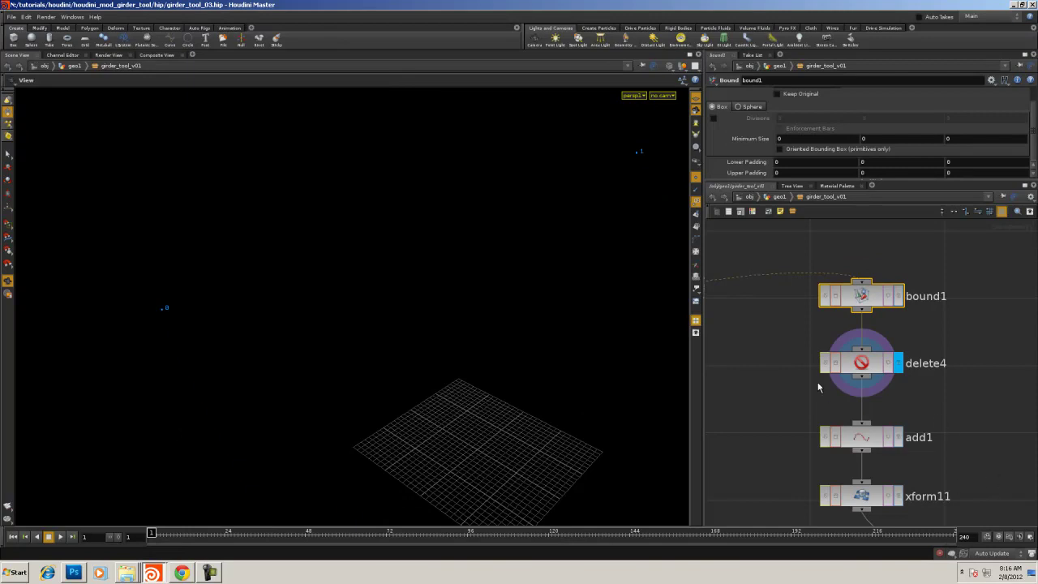
middle_drag(949, 406, 868, 325)
scroll(905, 330, down, 4)
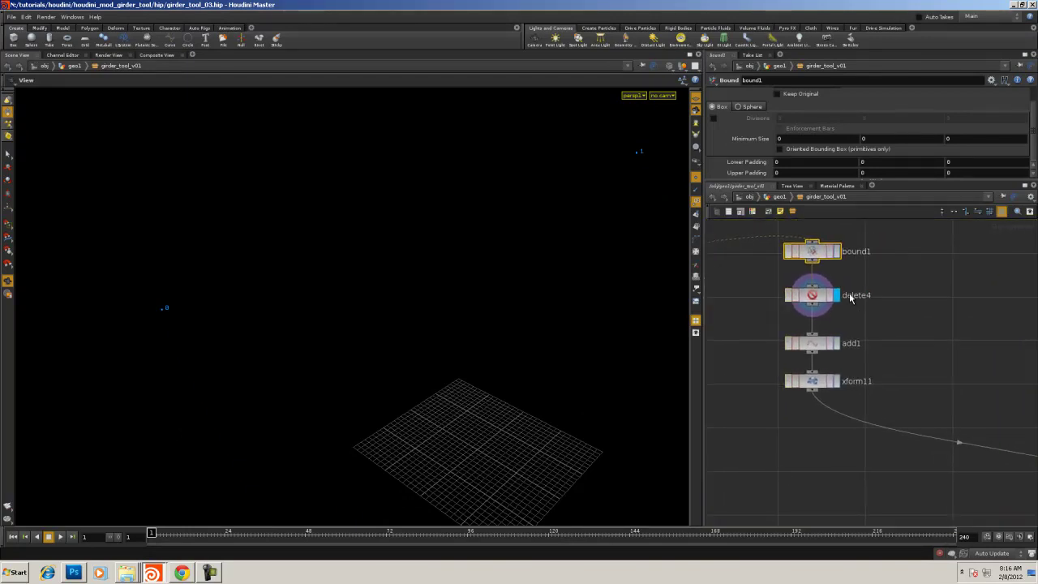
click(834, 344)
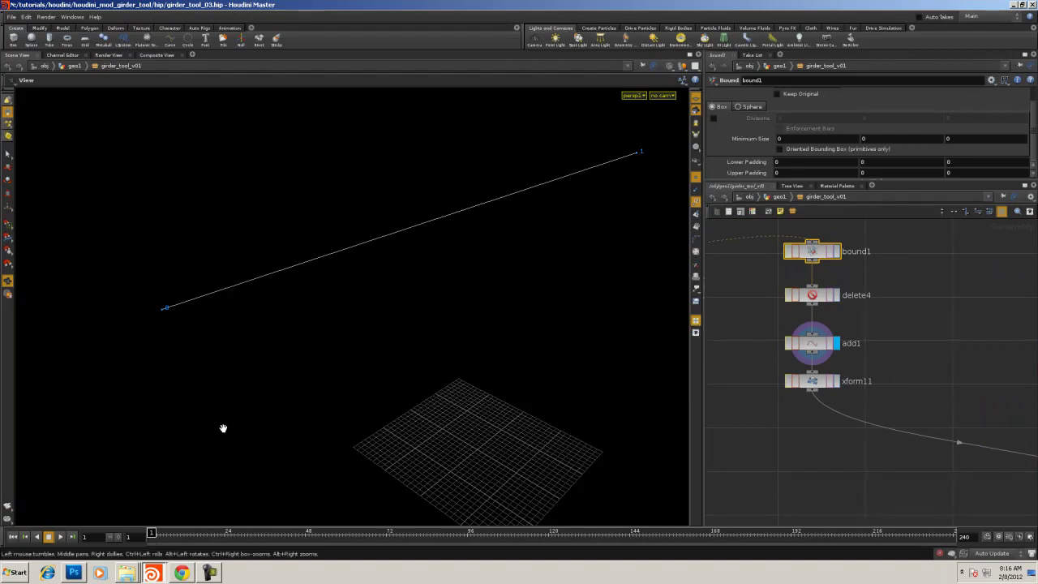
Display the output of xform11 below add1 and show its centering expressions
scroll(934, 397, down, 5)
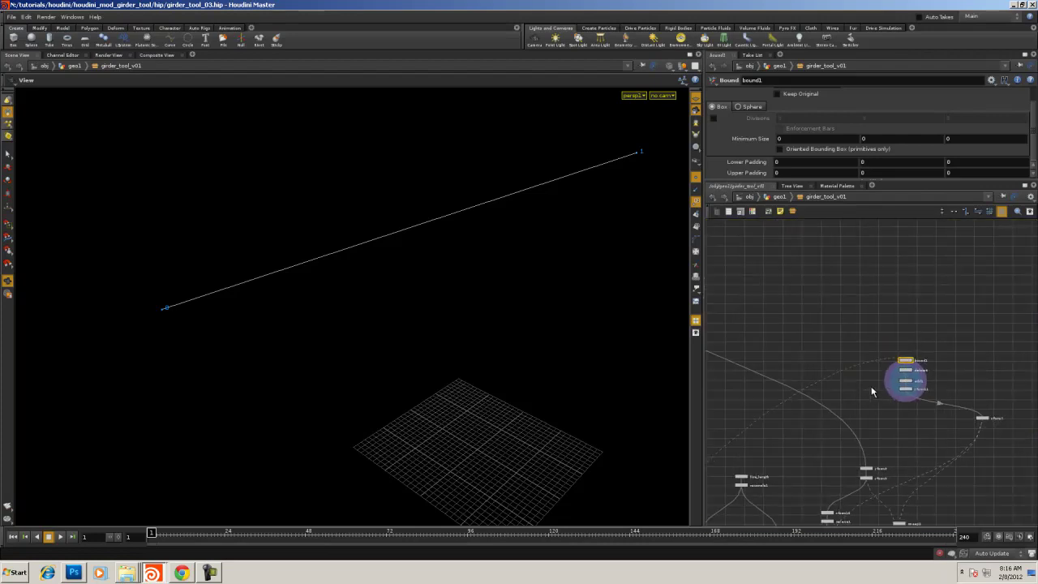
middle_drag(815, 356, 772, 252)
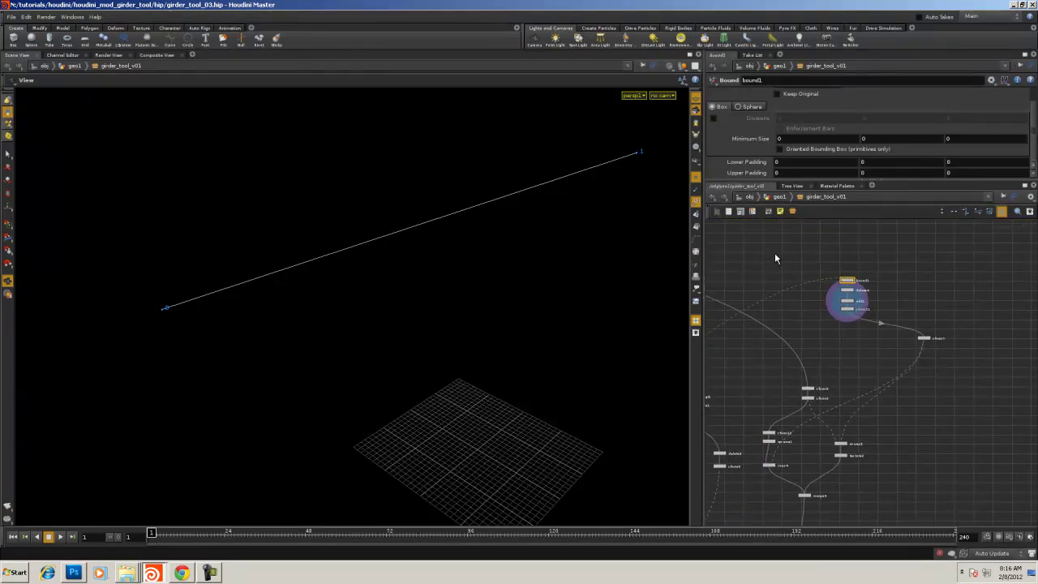
scroll(830, 343, up, 3)
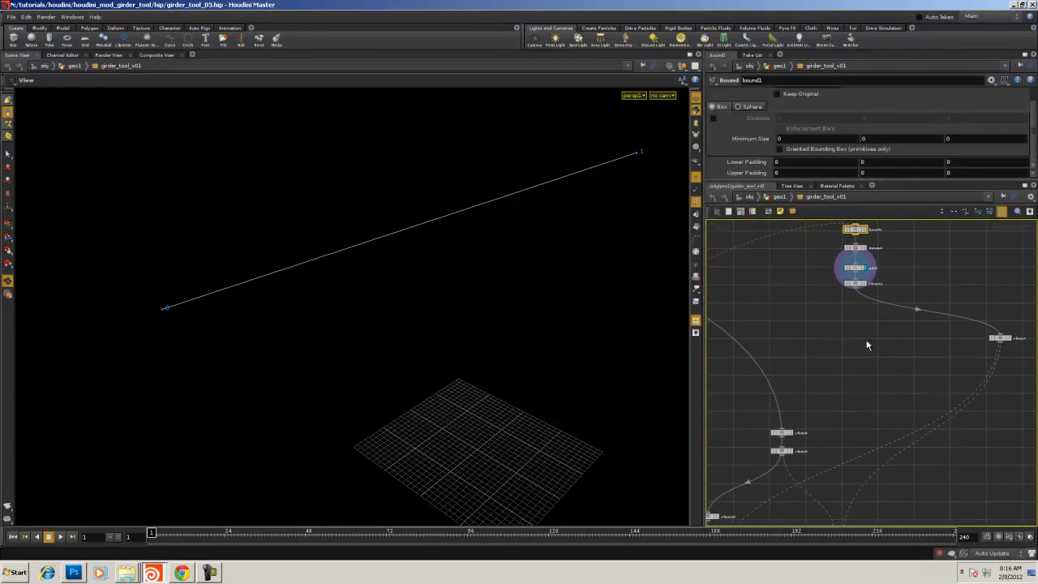
click(864, 284)
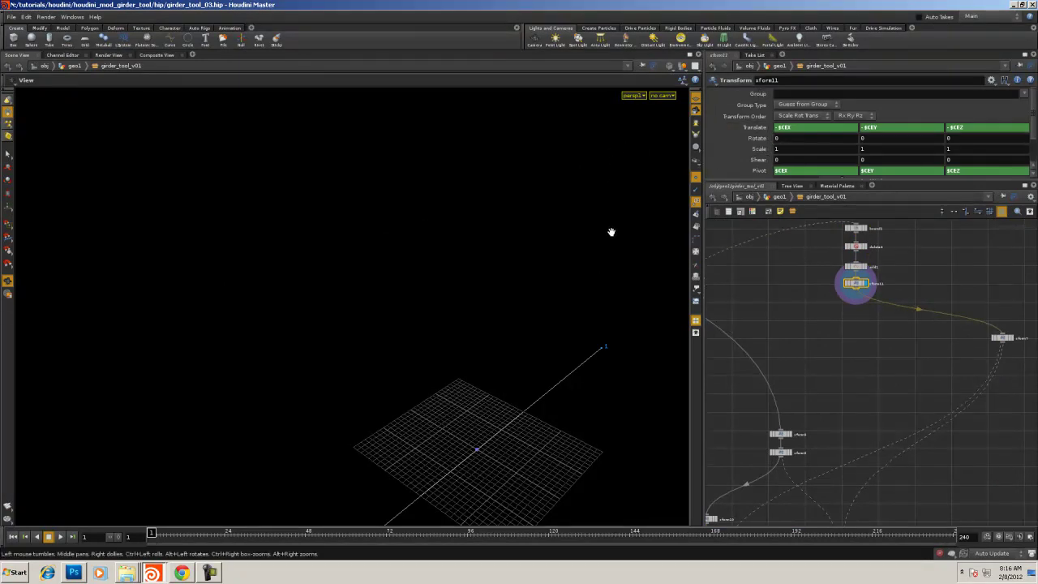
middle_drag(466, 327, 399, 221)
Display the output of xform7 and show its translate expressions
middle_drag(874, 378, 770, 361)
scroll(816, 350, up, 4)
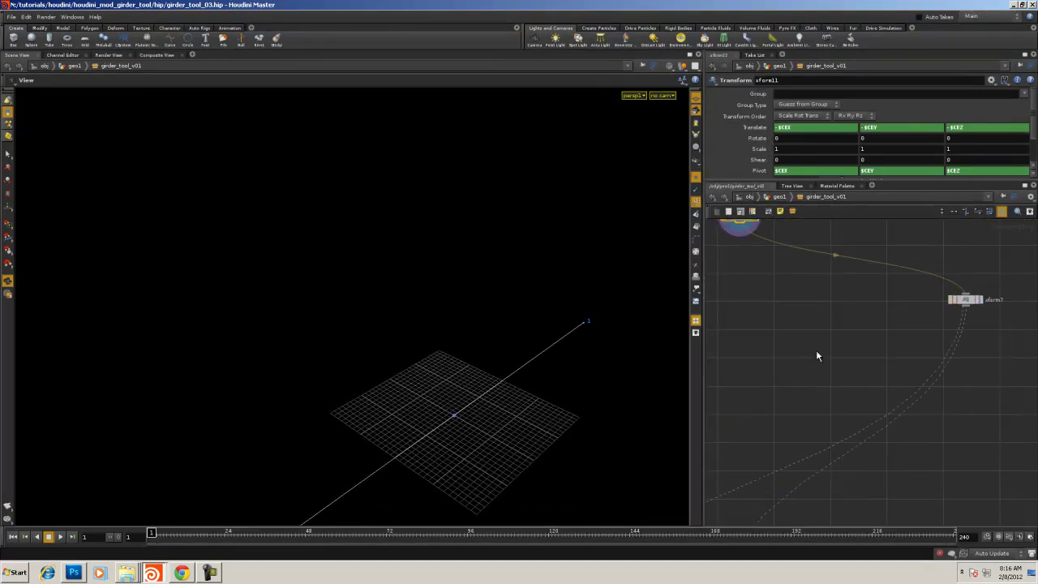
click(944, 312)
click(930, 311)
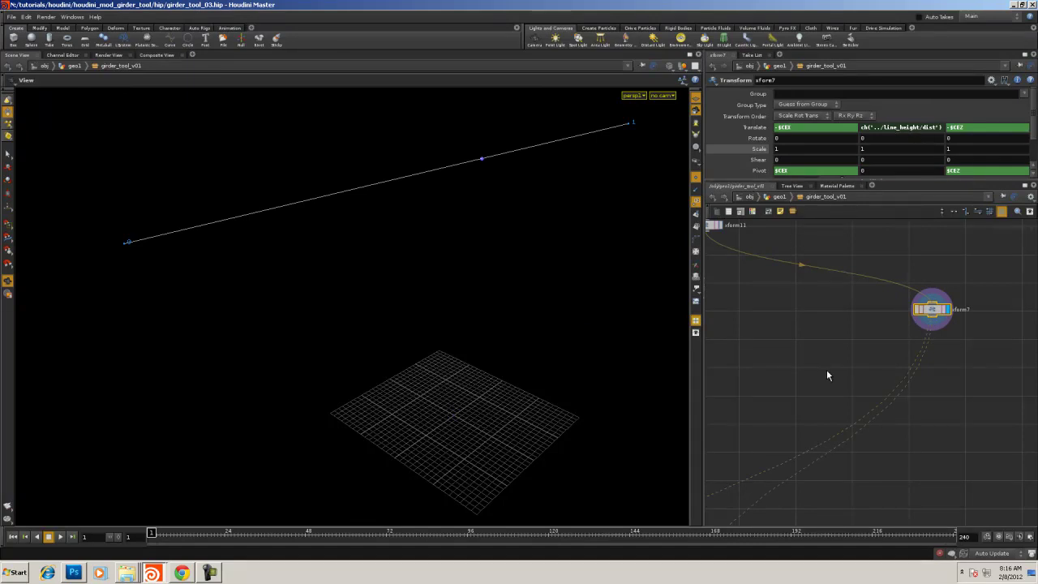
Follow xform7's branches downstream and display the outputs of copy4 and the texture node below sweep2
key(l)
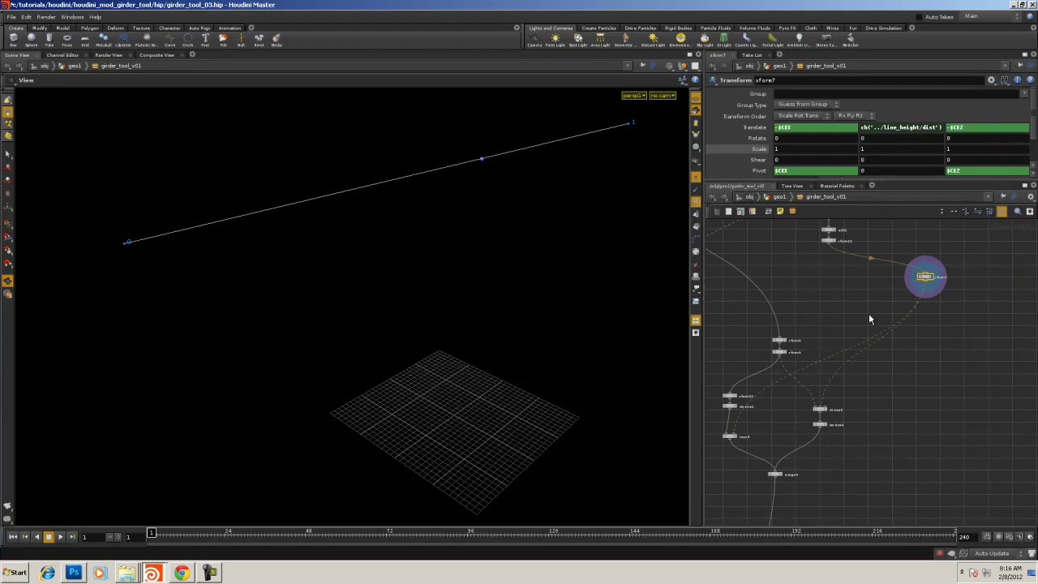
middle_drag(834, 331, 902, 298)
scroll(906, 300, up, 3)
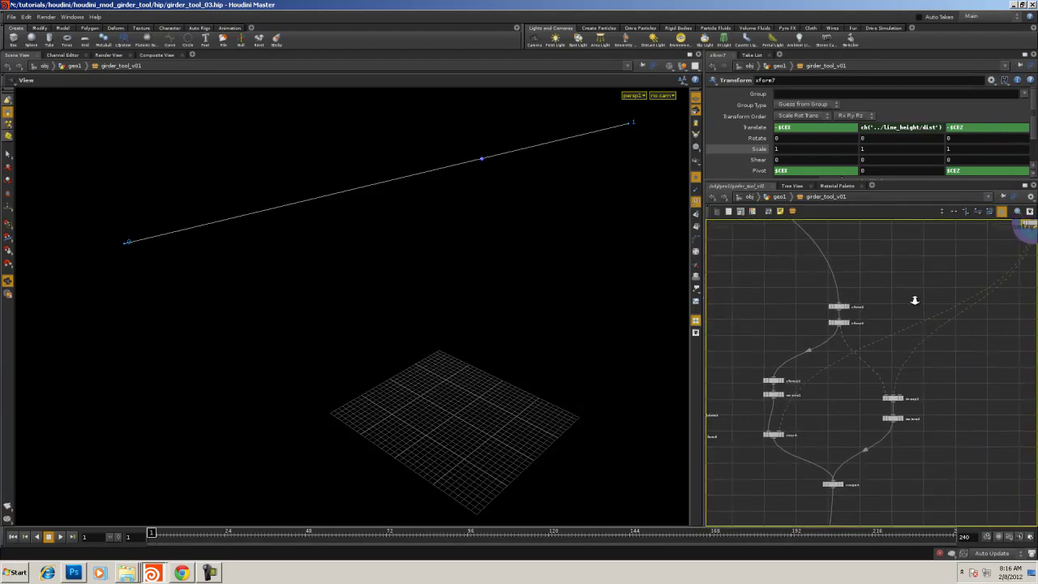
scroll(910, 299, down, 1)
middle_drag(769, 331, 783, 285)
scroll(809, 278, up, 3)
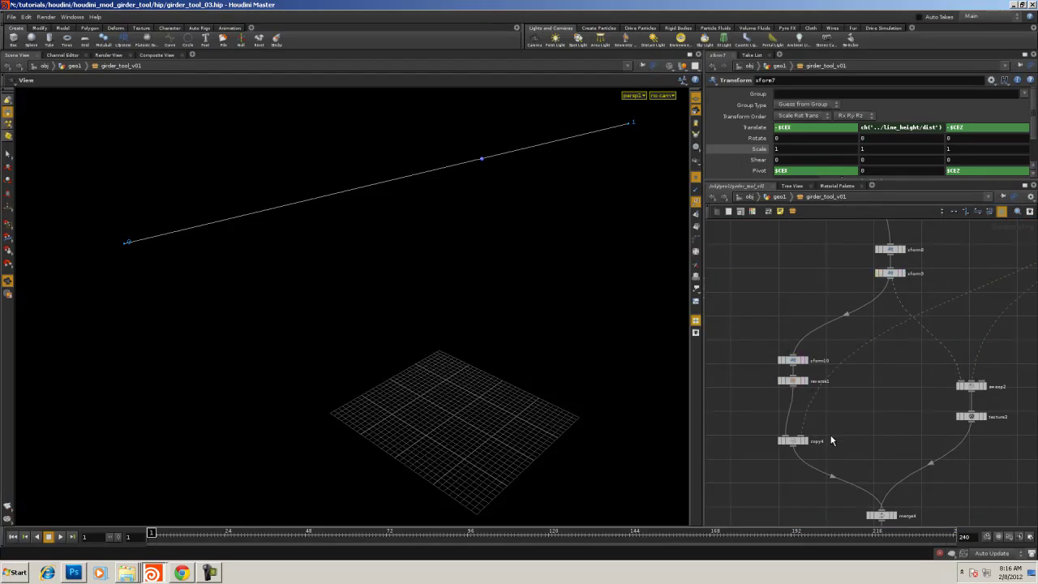
click(808, 443)
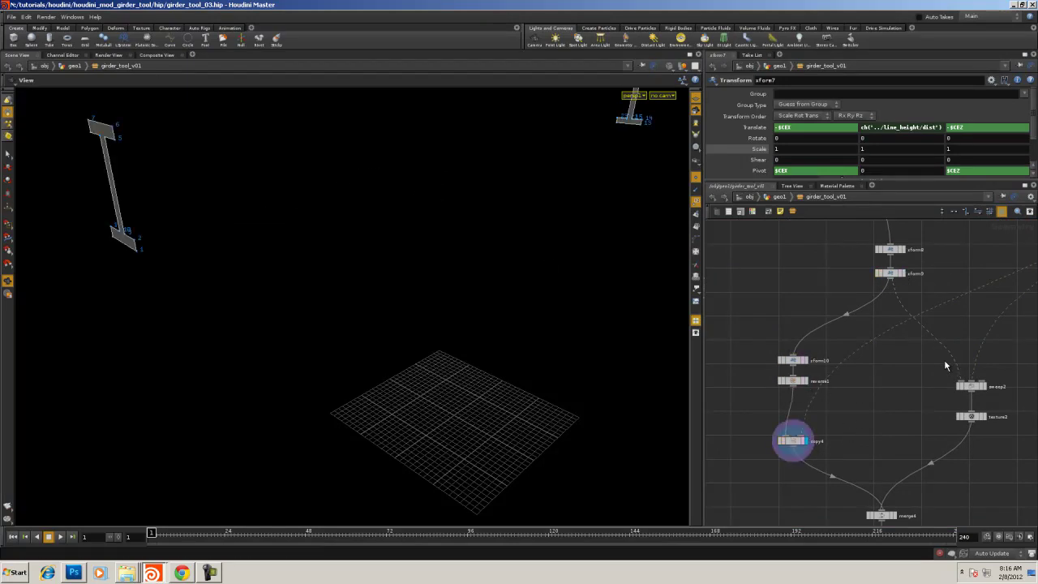
click(984, 419)
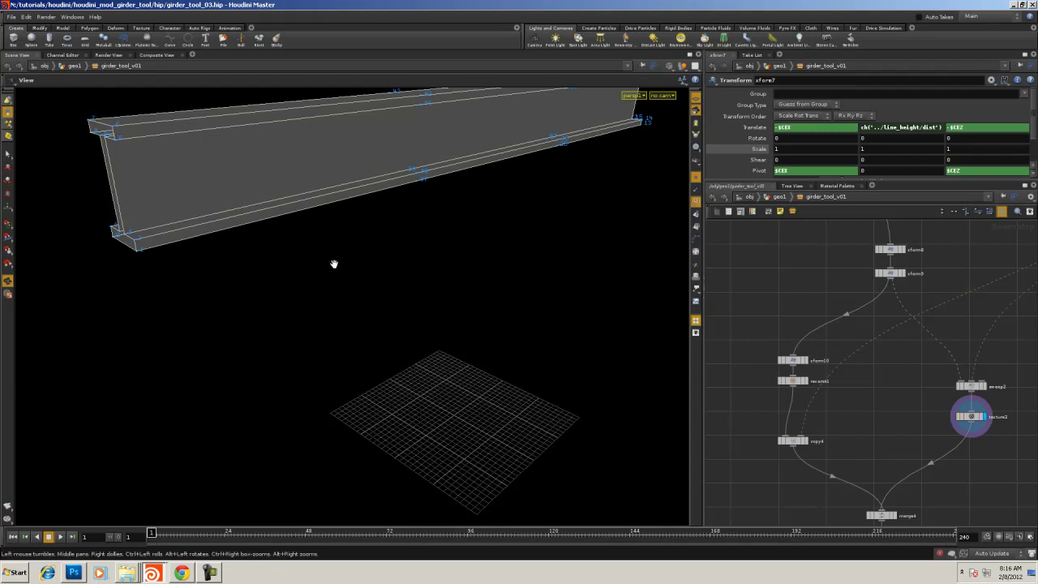
Display the output of merge4 and locate the final node chain ending in GIRDER_OUT
middle_drag(906, 509, 900, 395)
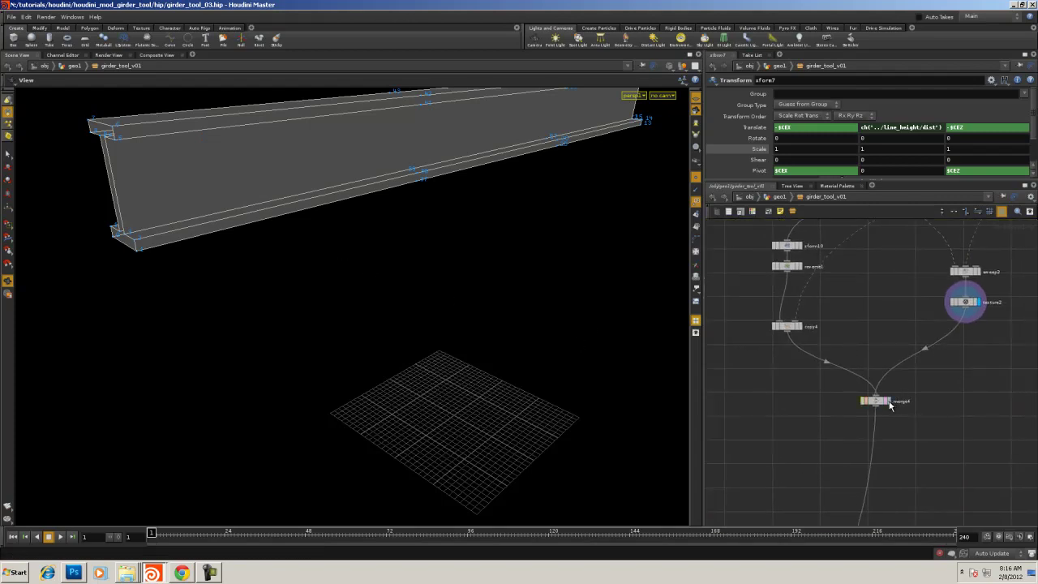
click(889, 401)
middle_drag(729, 512, 785, 324)
scroll(787, 398, down, 3)
middle_drag(783, 517, 721, 394)
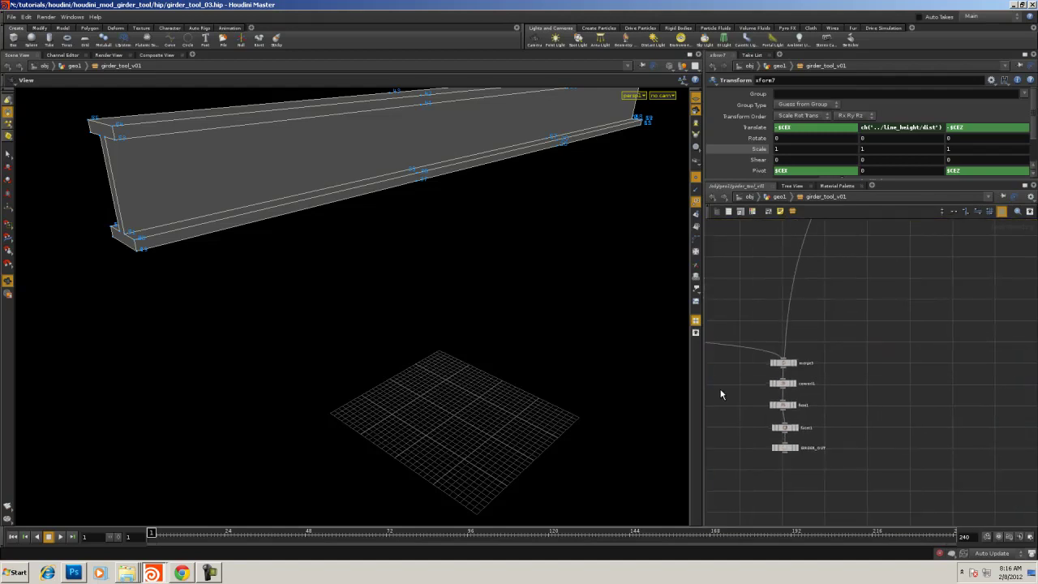
Display the outputs of merge3 and GIRDER_OUT, hide the point numbers and return to the geo1 network
click(796, 365)
click(797, 449)
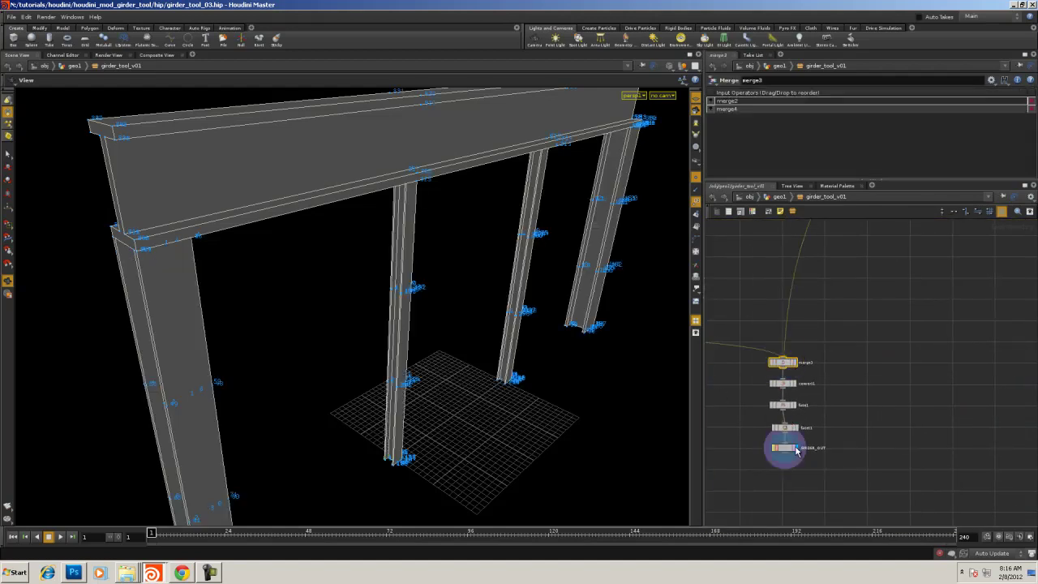
click(695, 206)
click(713, 198)
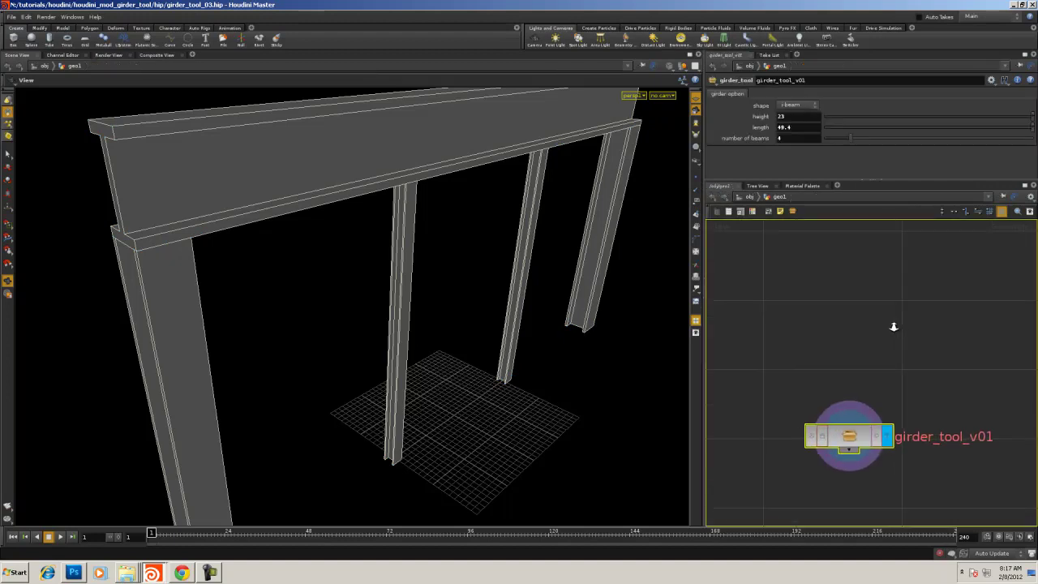
Set girder_tool_v01's number of beams to 8 and its length to 59.4
key(h)
key(h)
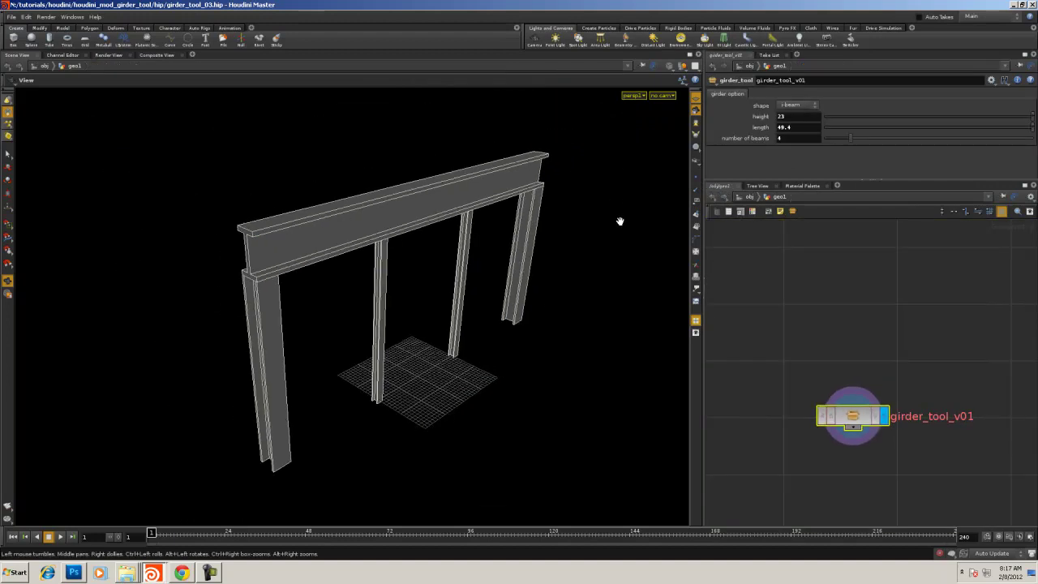
drag(856, 143, 894, 138)
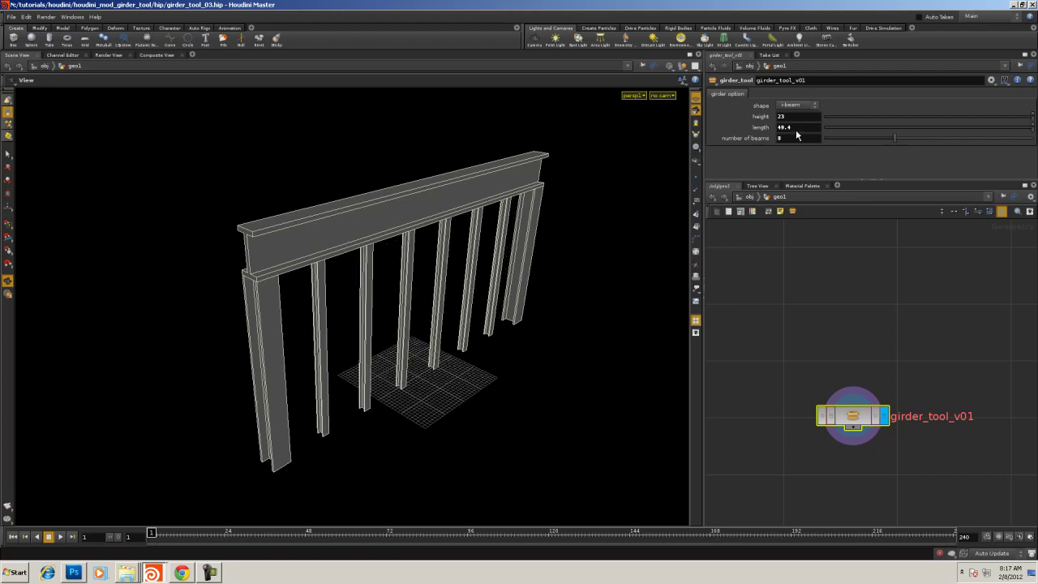
middle_drag(797, 127, 809, 103)
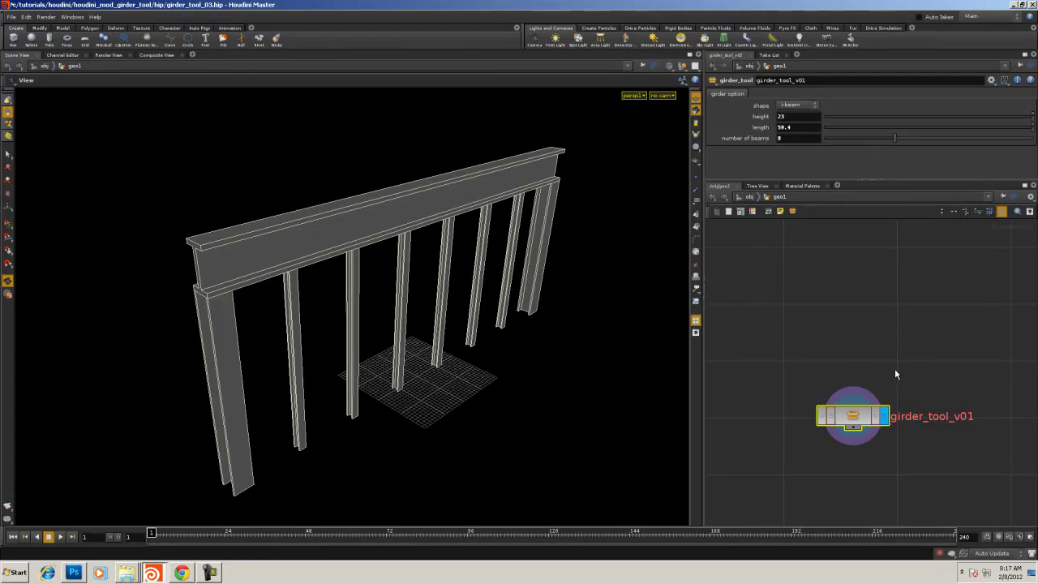
Enter girder_tool_v01, follow the network to copy2 and display its output with the two end columns
middle_drag(885, 364, 891, 302)
scroll(864, 371, up, 2)
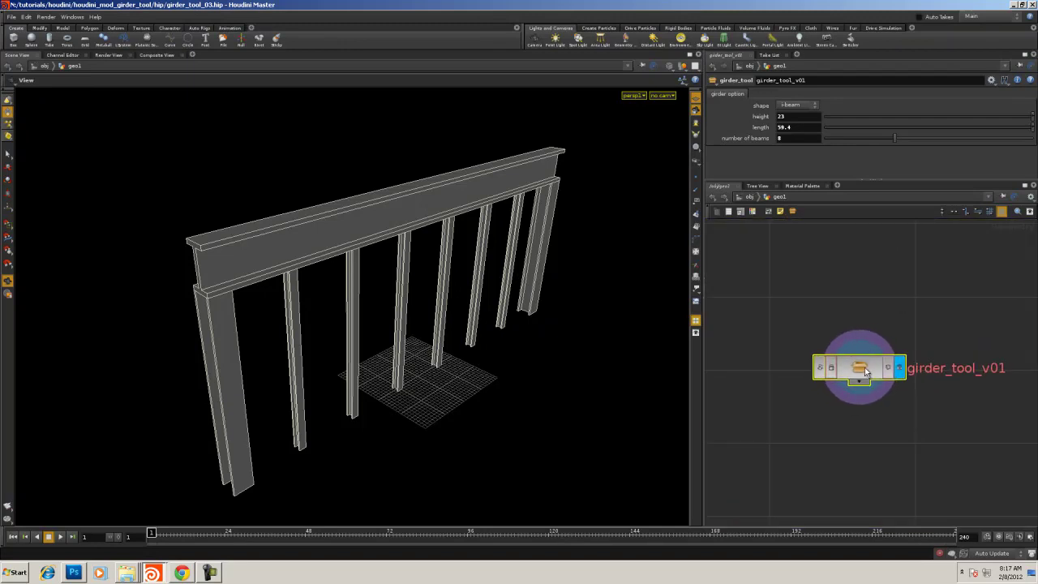
double_click(865, 365)
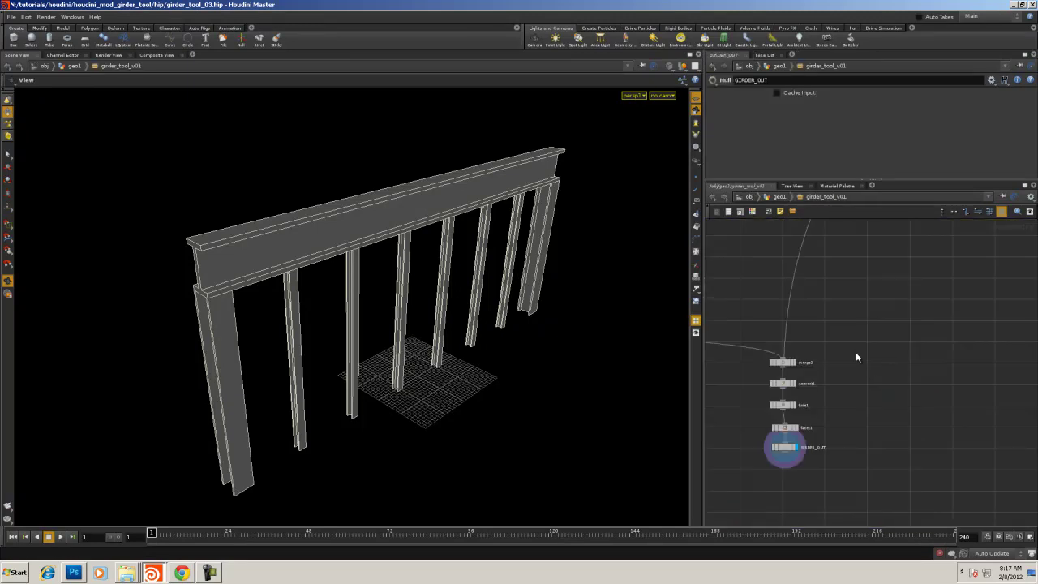
scroll(856, 351, up, 5)
right_drag(892, 356, 920, 362)
middle_drag(730, 356, 894, 393)
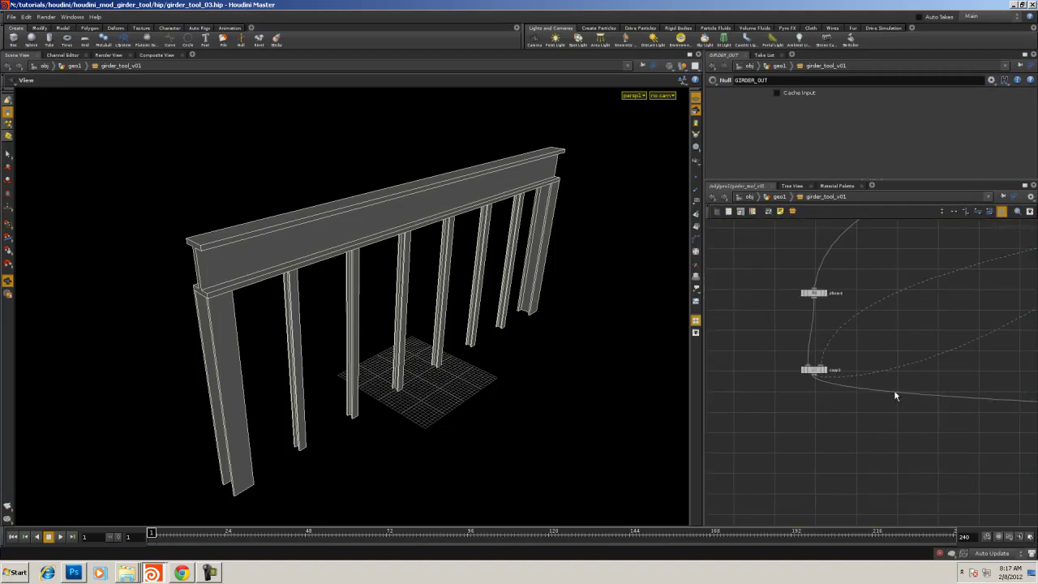
right_drag(757, 359, 784, 363)
middle_drag(869, 368, 830, 381)
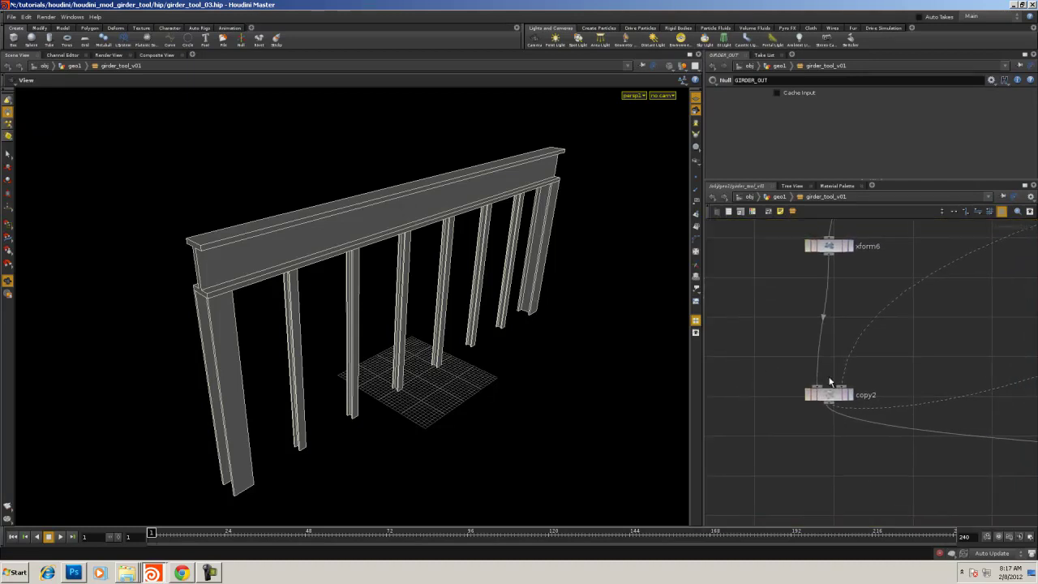
right_drag(826, 378, 810, 373)
click(846, 390)
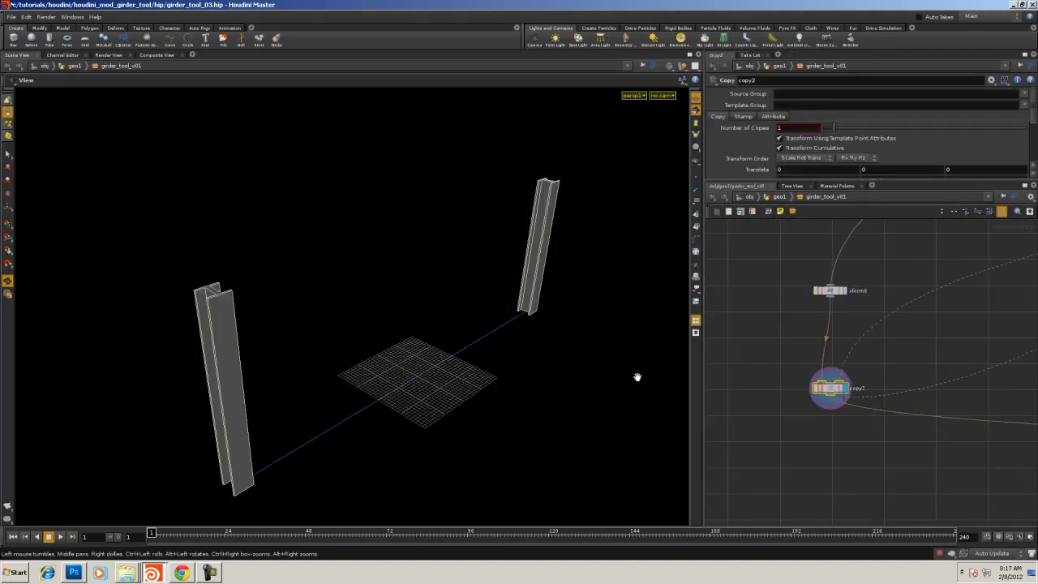
drag(355, 223, 335, 235)
Examine the node branches upstream of copy2 and return to the geo1 network
scroll(898, 323, down, 6)
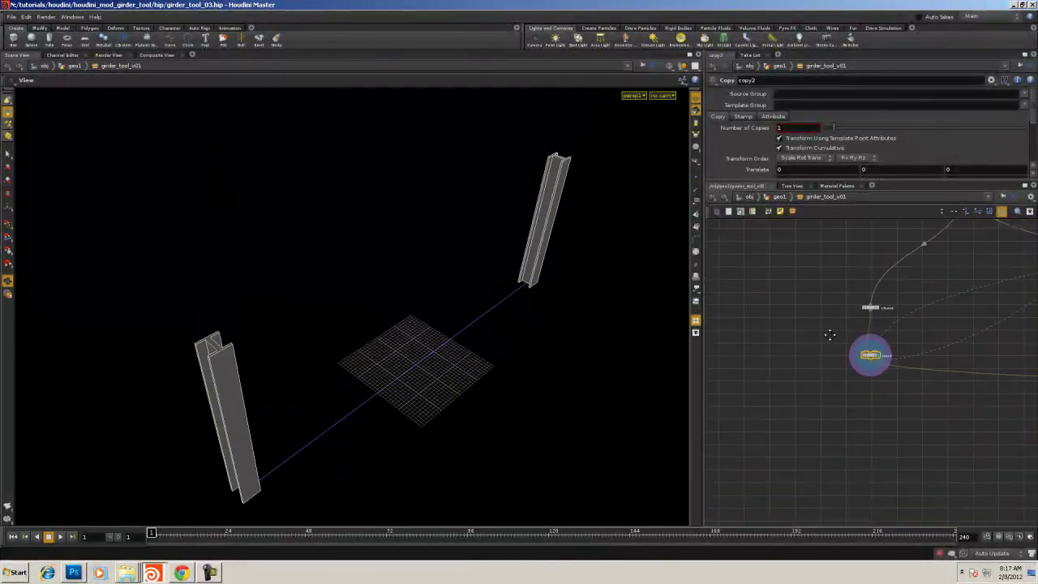
middle_drag(878, 327, 706, 444)
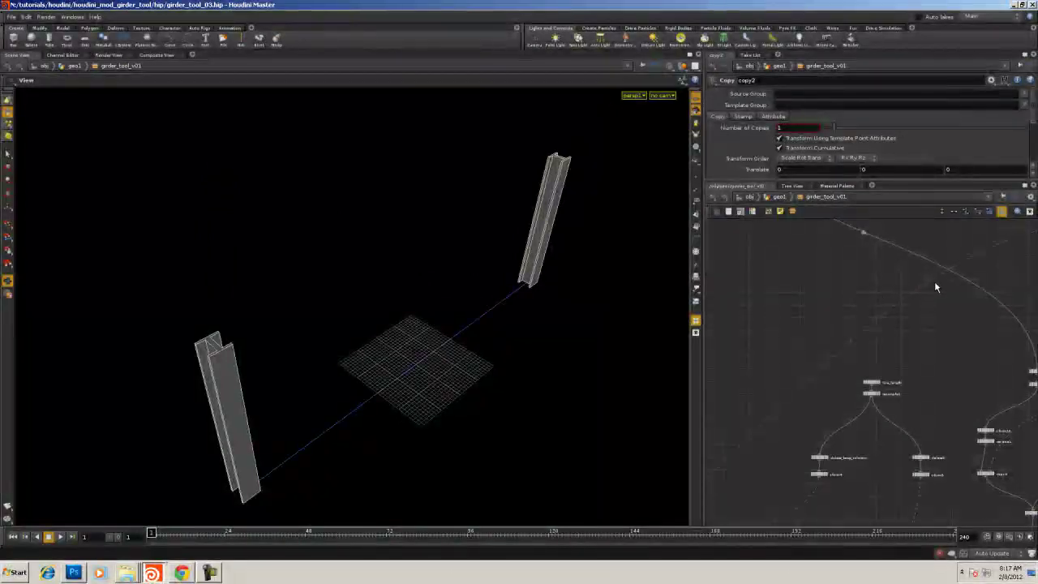
middle_drag(934, 286, 827, 327)
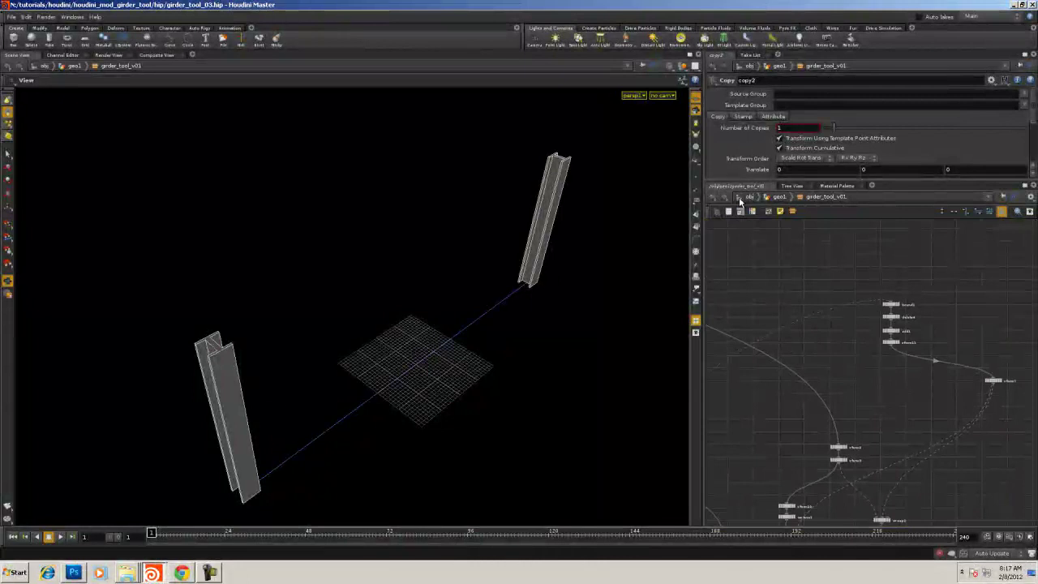
click(814, 199)
click(780, 197)
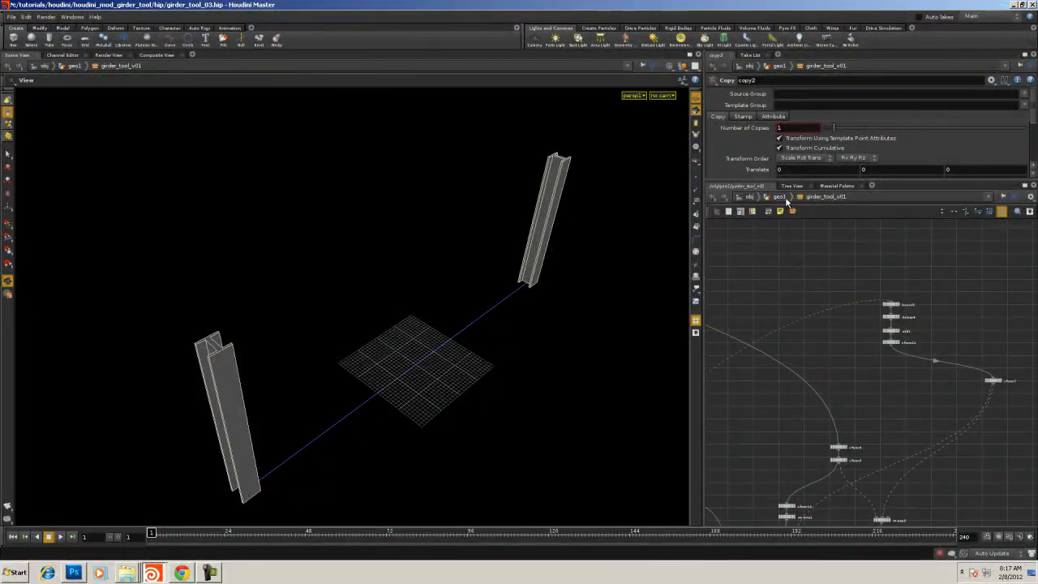
click(780, 197)
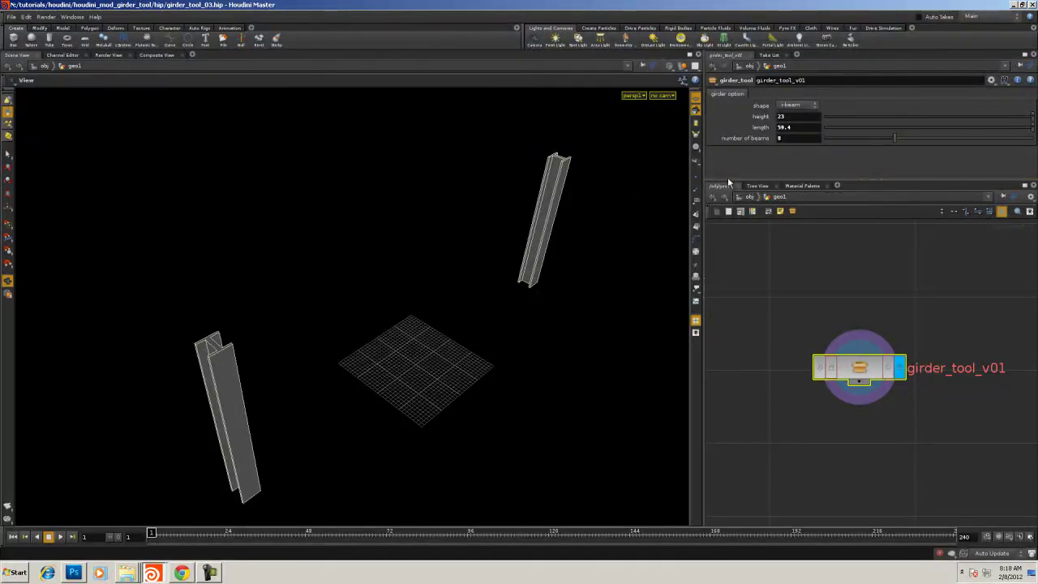
Reopen girder_tool_v01's network and trace the branches back to the copy2 node
double_click(862, 375)
right_drag(862, 378, 870, 359)
middle_drag(871, 360, 827, 364)
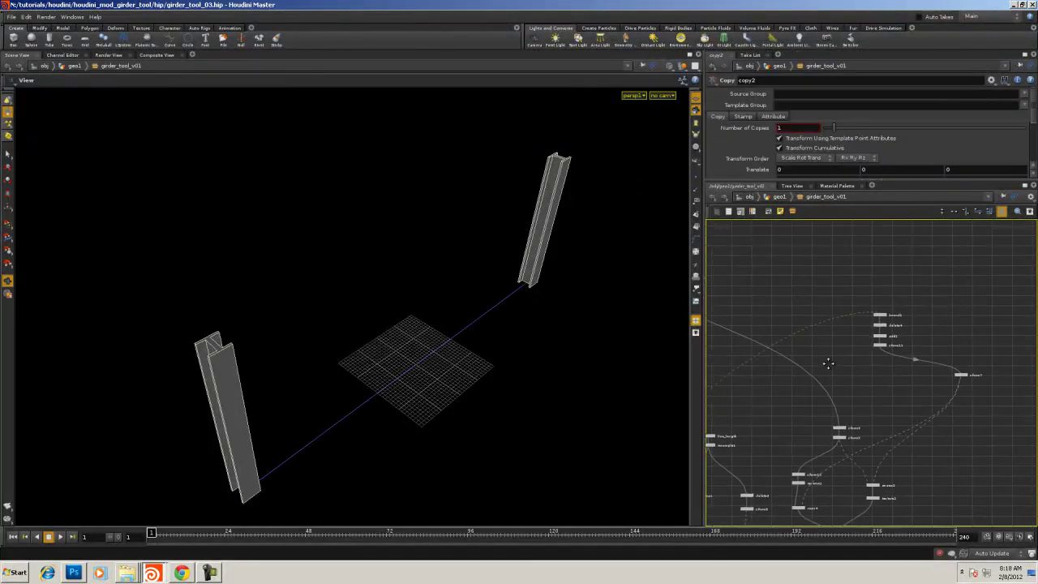
right_drag(827, 364, 849, 359)
middle_drag(849, 359, 943, 307)
middle_drag(778, 471, 1014, 238)
middle_drag(758, 418, 993, 292)
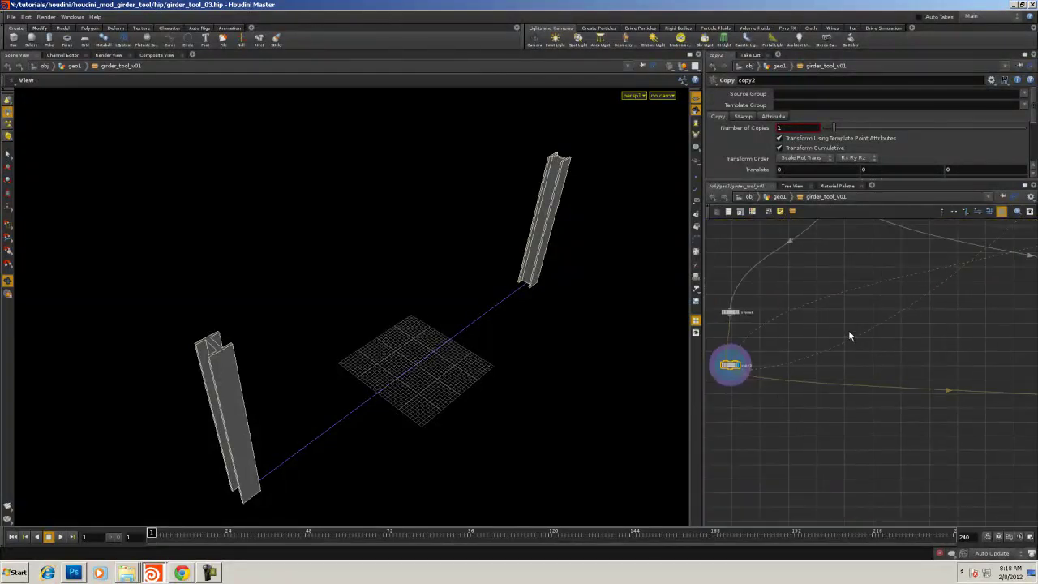
middle_drag(848, 330, 919, 274)
right_drag(865, 301, 895, 310)
middle_drag(810, 312, 875, 320)
Add a Bound node below copy2, connect it to copy2's output and display it
click(745, 400)
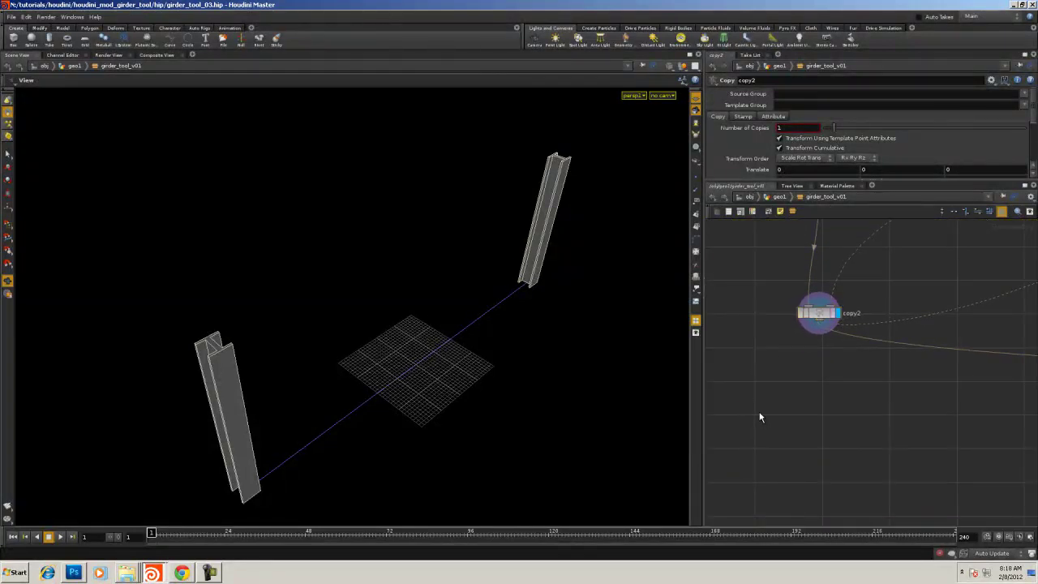
key(Tab)
mouse_move(759, 405)
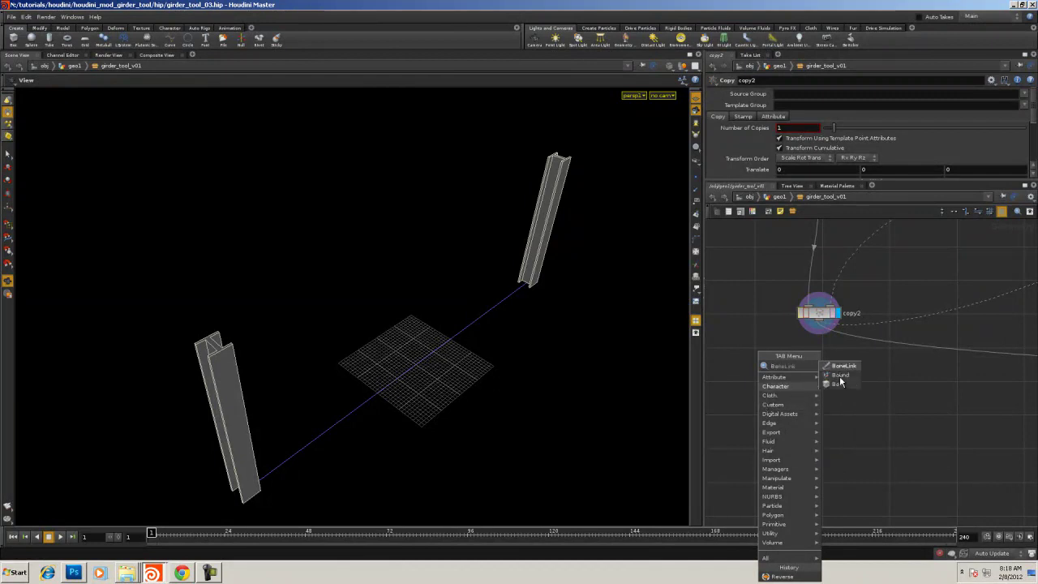
click(839, 382)
click(837, 384)
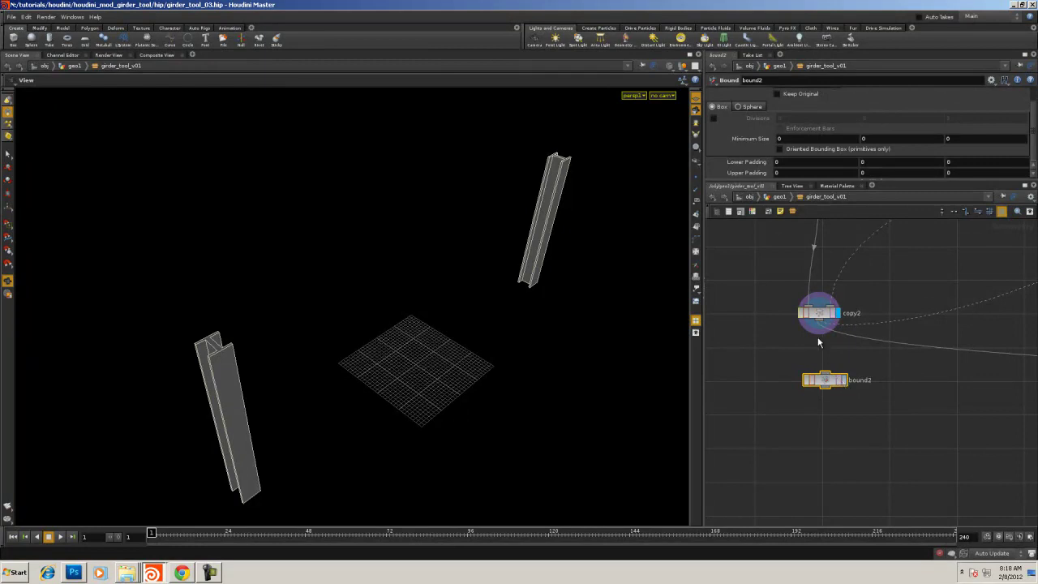
drag(834, 326, 843, 381)
click(844, 381)
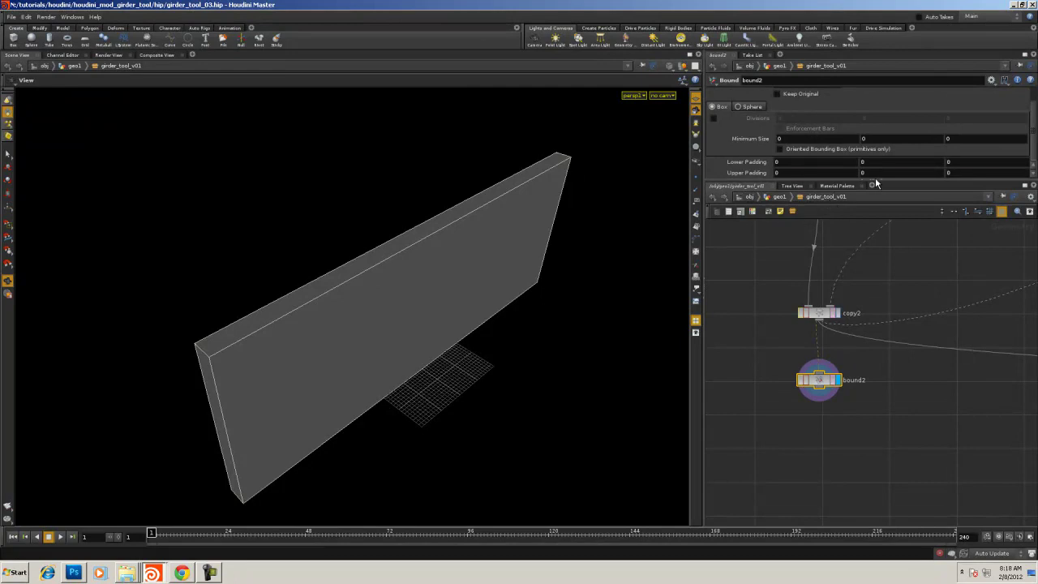
Enlarge the parameter area and show point numbers on the bounding box around the columns
drag(872, 183, 866, 293)
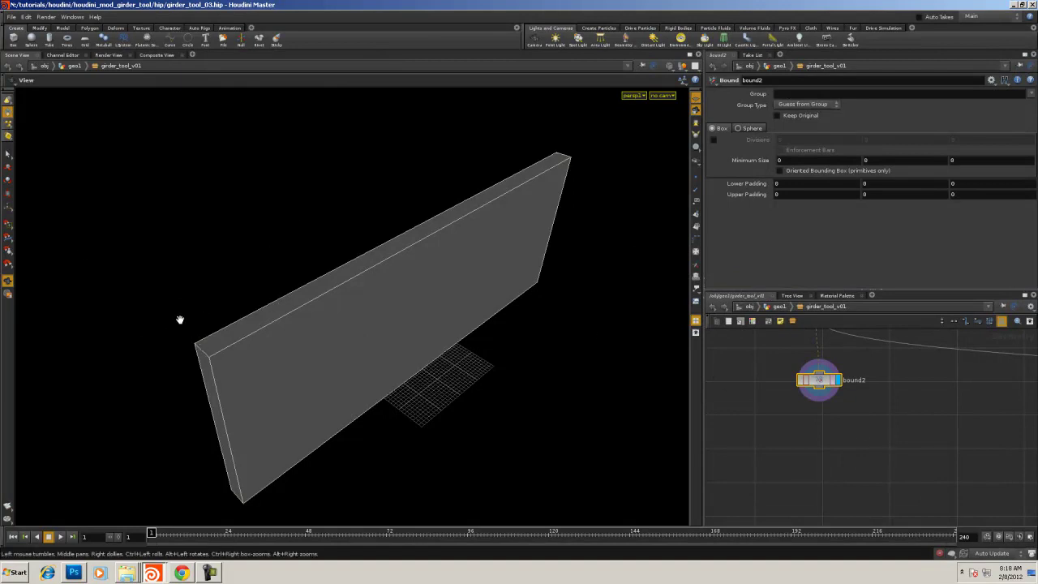
click(695, 202)
drag(219, 281, 633, 427)
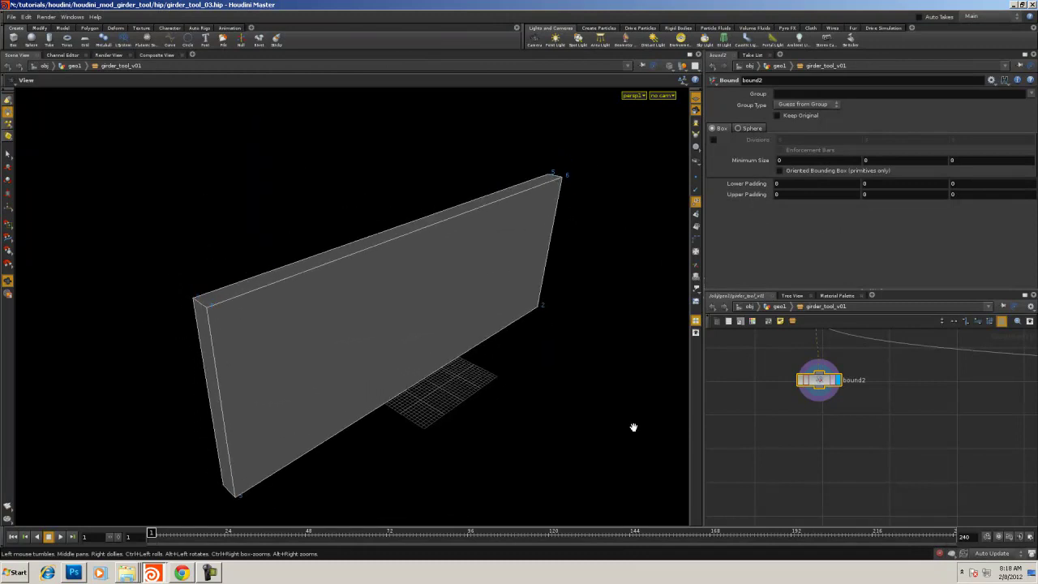
scroll(838, 444, down, 1)
scroll(825, 442, up, 2)
middle_drag(820, 439, 802, 455)
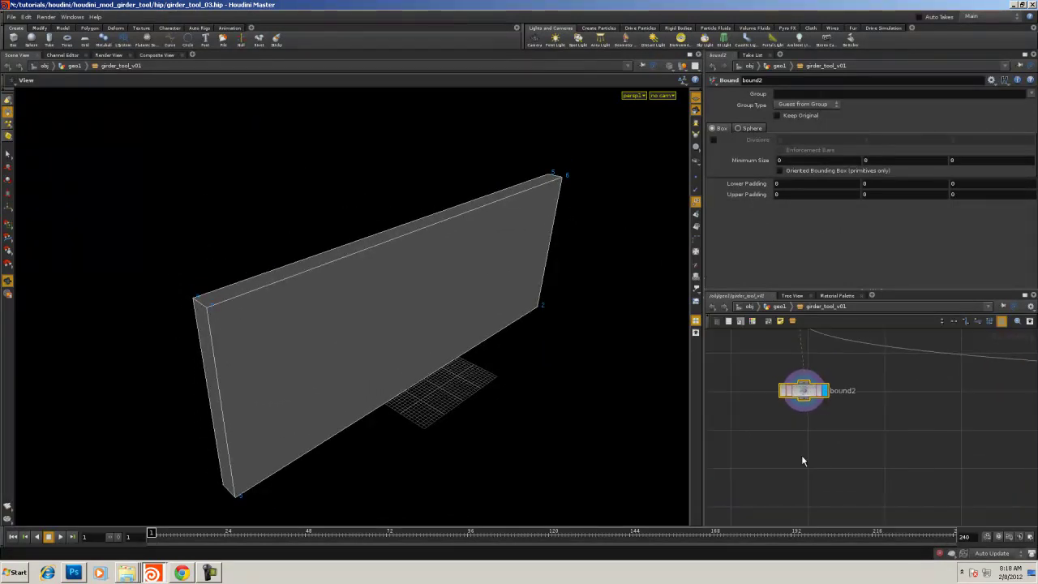
Switch the viewport to point selection and set tools to create in context
click(7, 154)
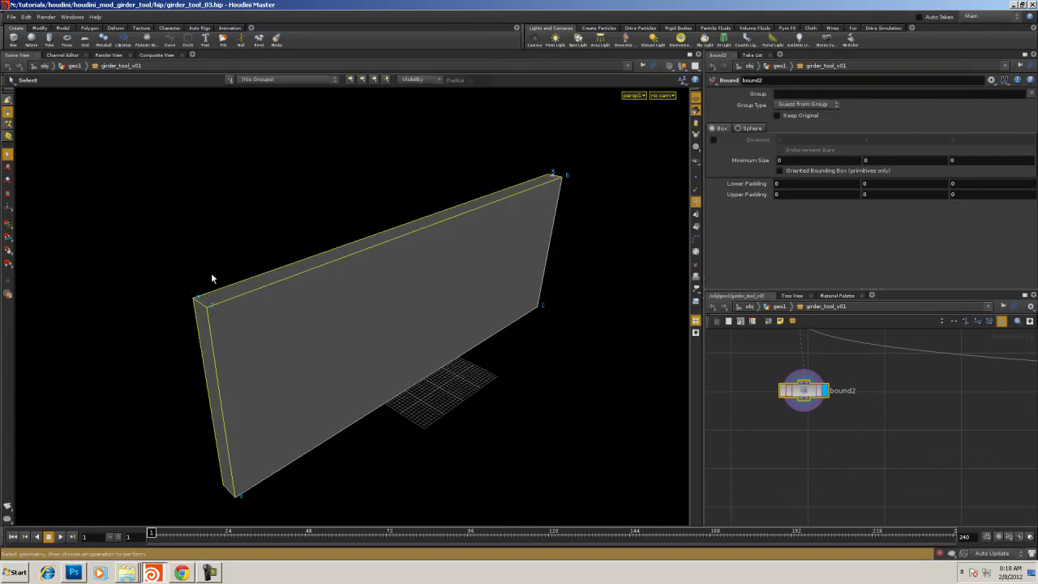
click(10, 118)
click(25, 119)
click(684, 81)
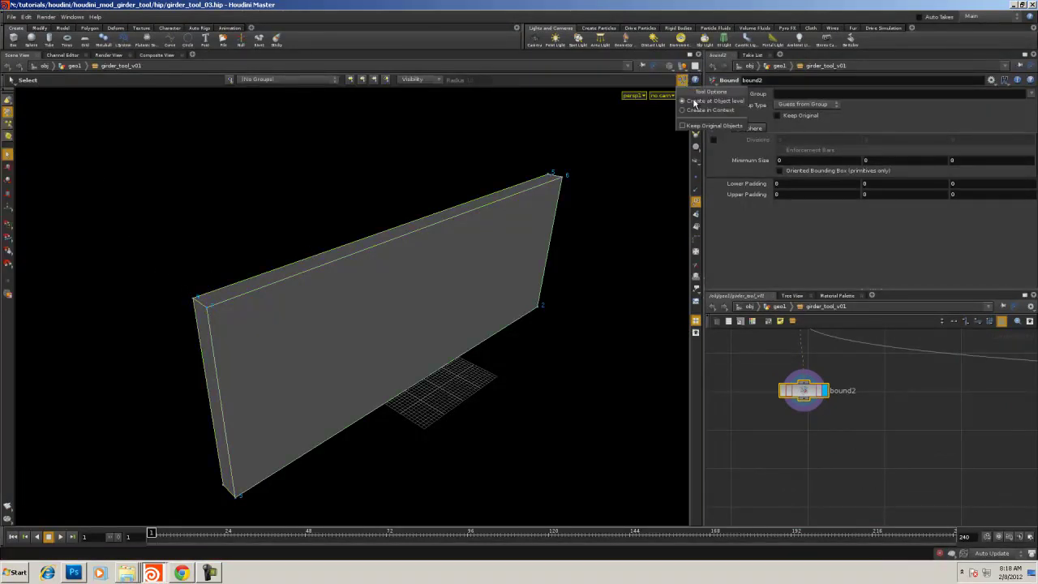
click(694, 111)
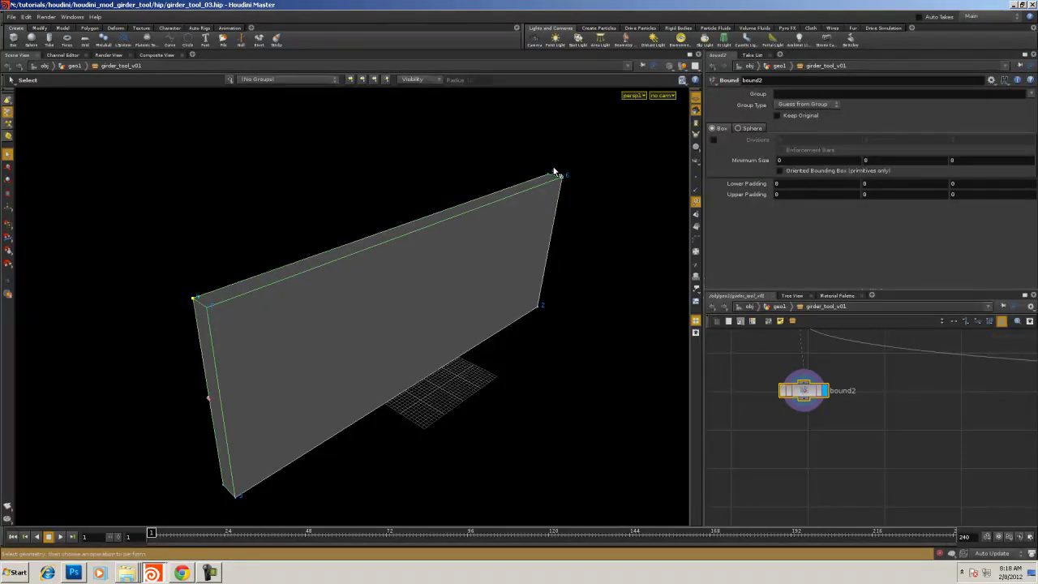
Create a point group from the bounding box's top points 4 and 5 with Group Geometry
key(Tab)
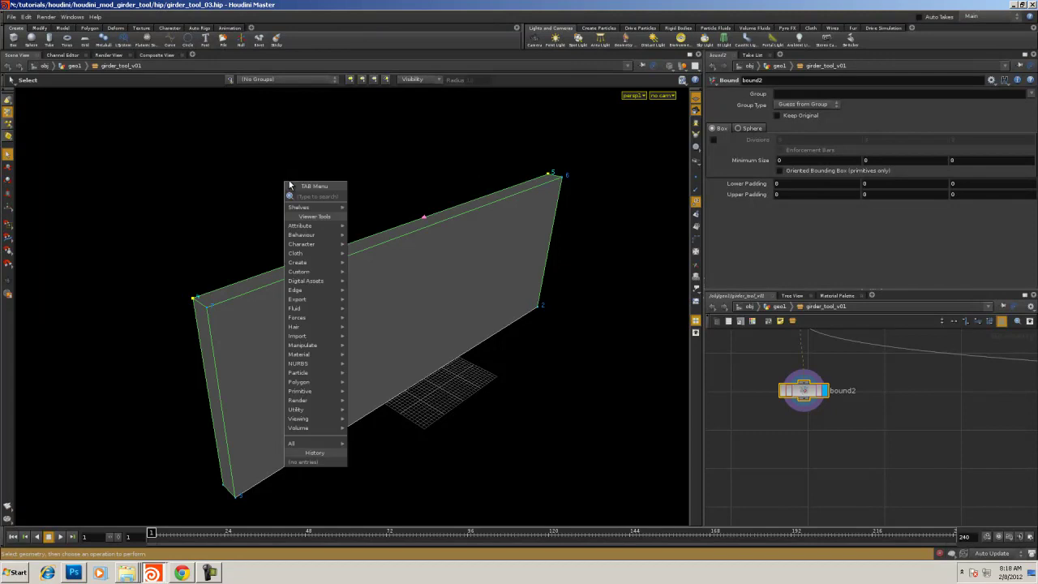
text(gr)
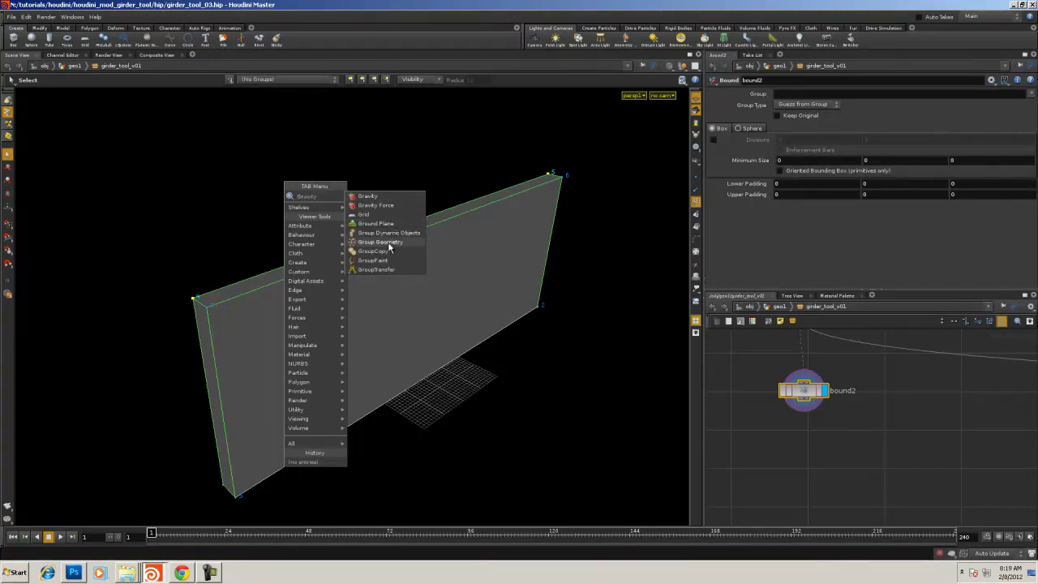
click(392, 243)
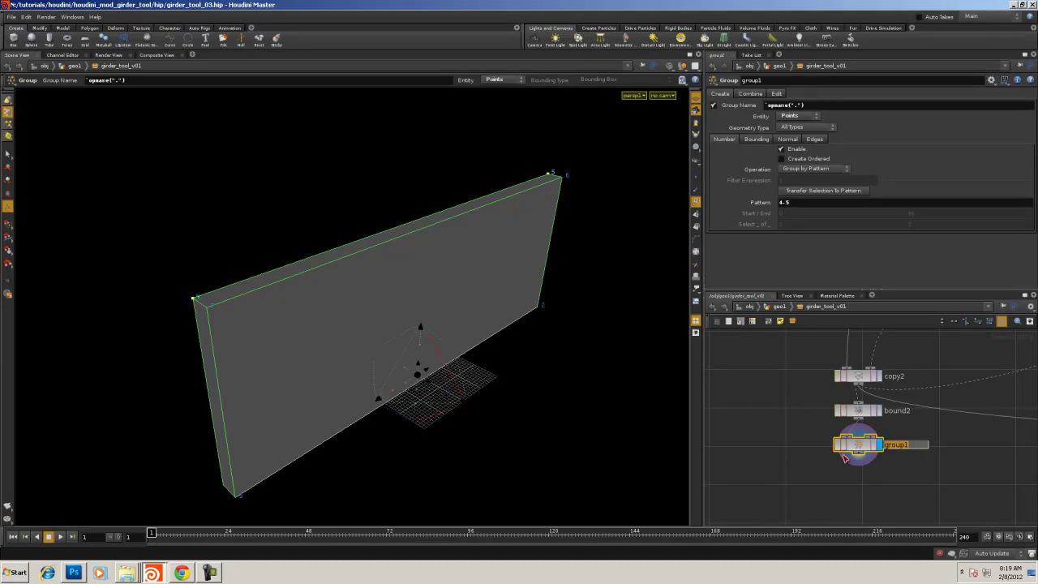
Rename the new group node as keep_first_group_top_points
text(kee)
text(p_first_group)
text(_top_pol)
text(nts)
key(Return)
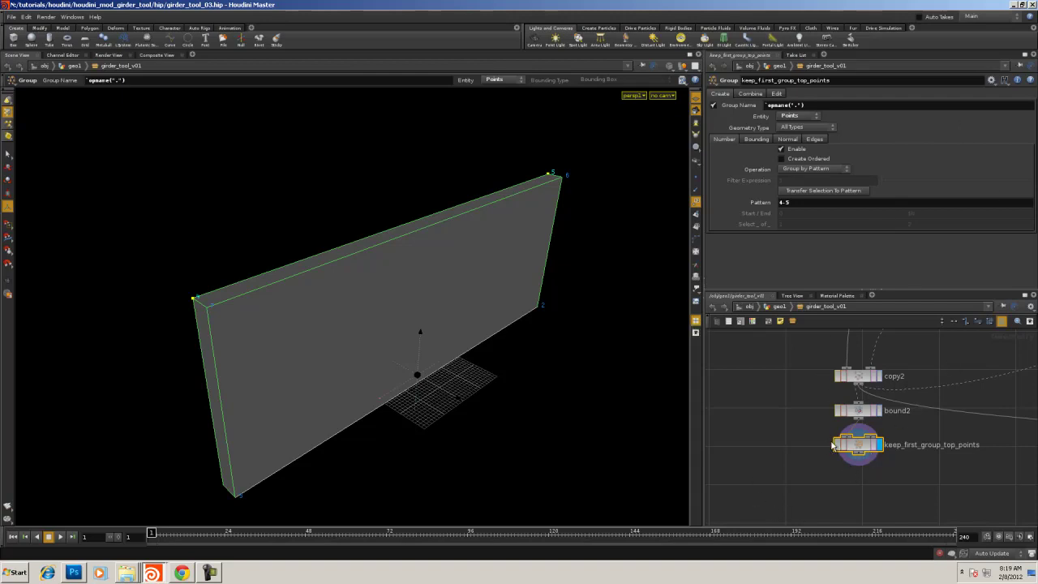
Add a Delete node below keep_first_group_top_points, connect it to that node and display it
scroll(762, 435, down, 2)
scroll(761, 430, up, 1)
middle_drag(763, 428, 754, 395)
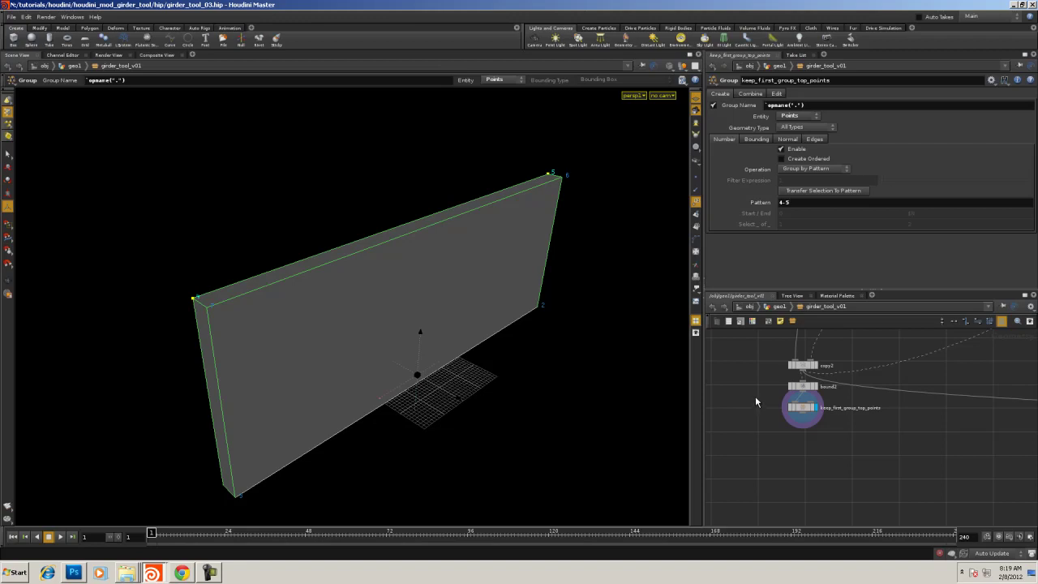
key(Tab)
text(de)
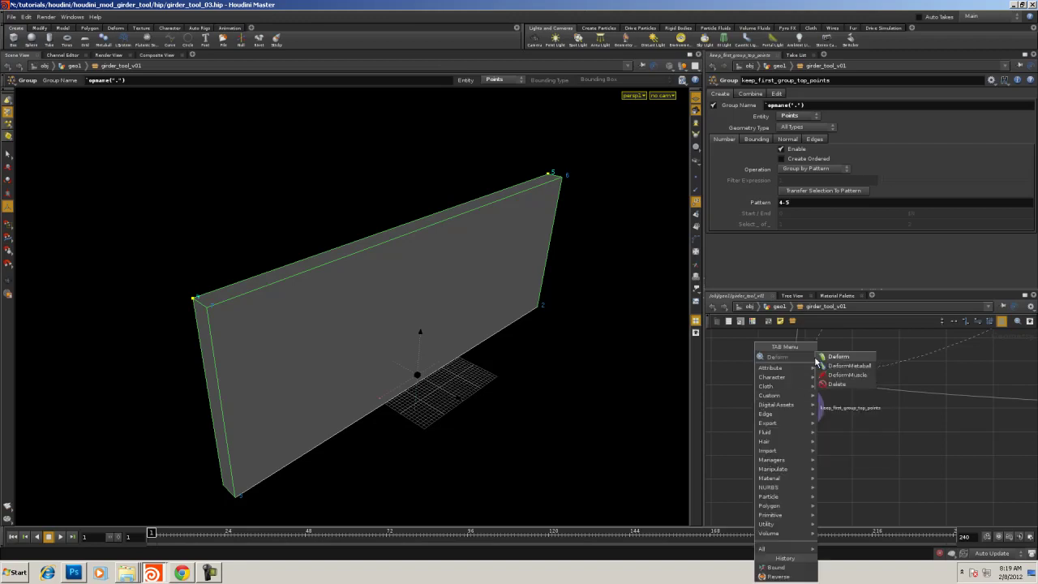
click(850, 389)
click(803, 455)
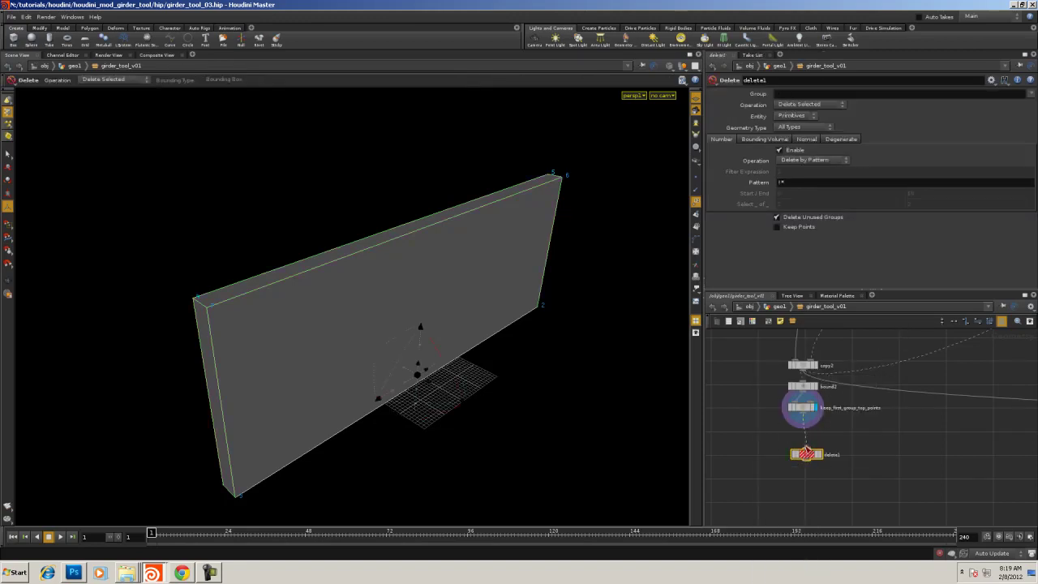
click(817, 453)
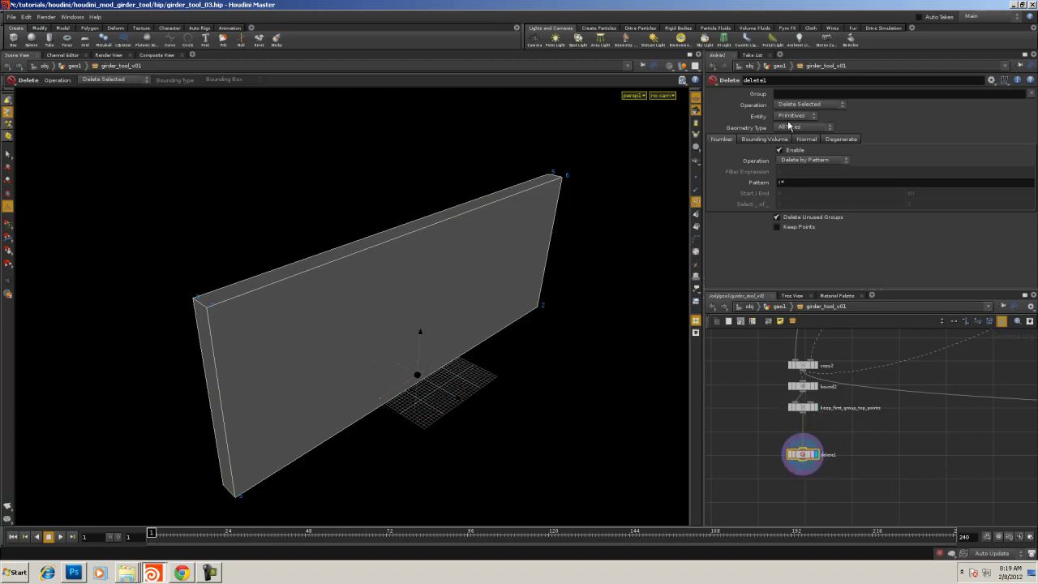
Set delete1 to delete the non-selected points, using keep_first_group_top_points as the group and Points as the entity
click(1031, 98)
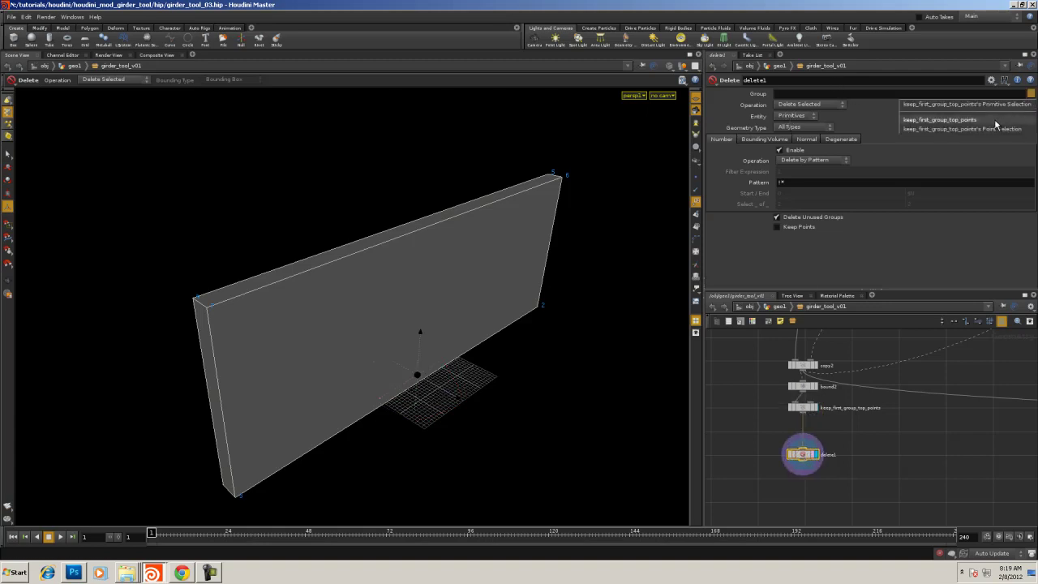
click(997, 121)
click(802, 116)
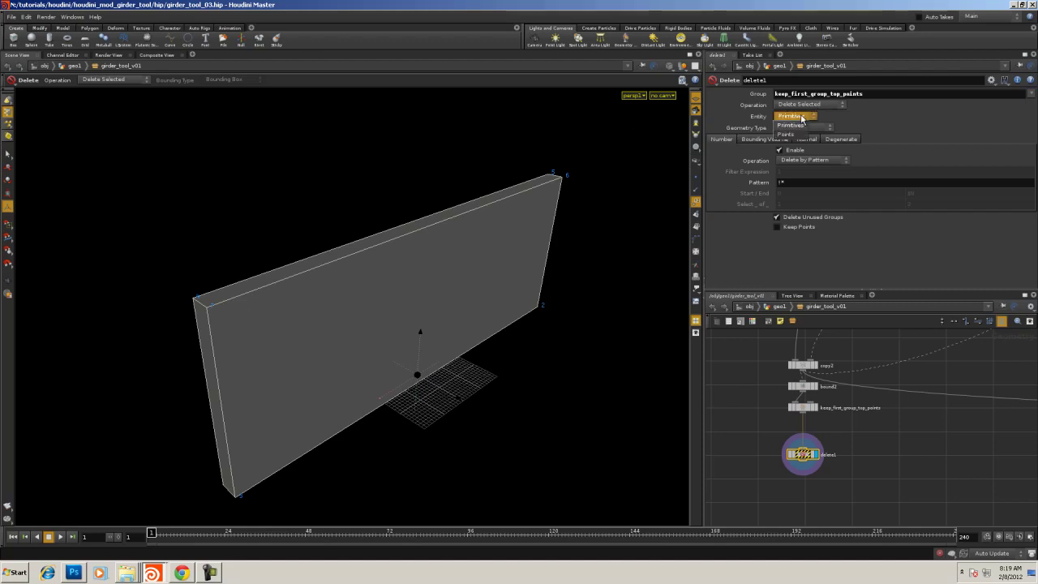
click(798, 128)
click(800, 106)
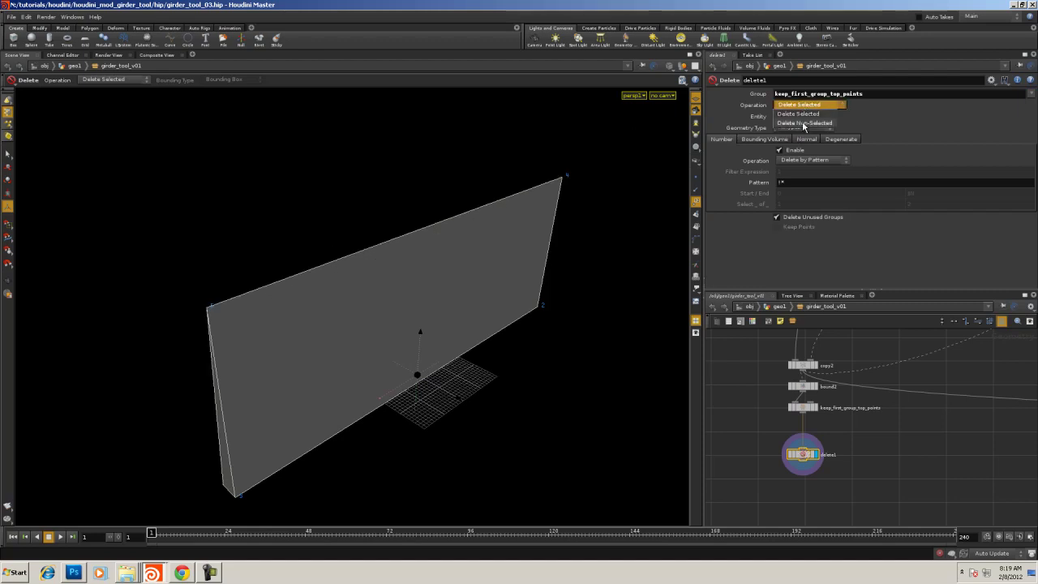
click(801, 124)
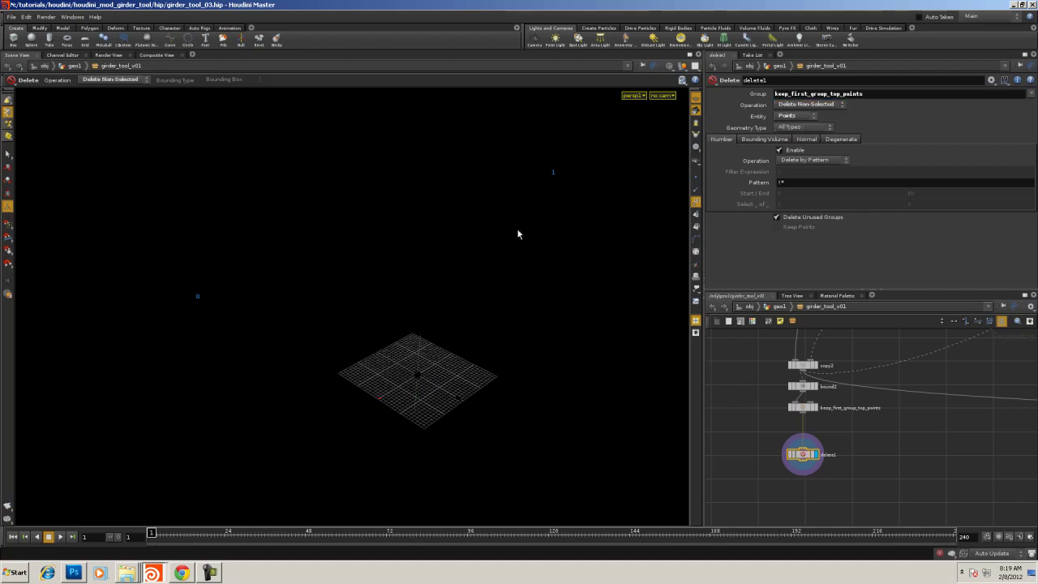
key(d)
Append an Add node to delete1, display it and have it create a polygon by group from all points
middle_drag(899, 421, 930, 370)
scroll(913, 403, up, 3)
middle_drag(896, 405, 919, 403)
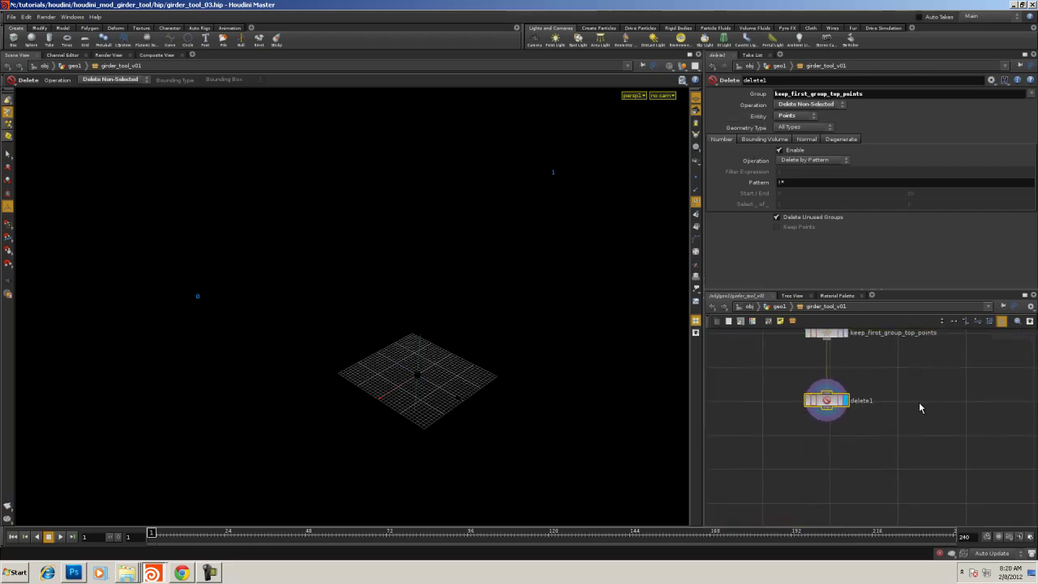
click(911, 406)
key(Tab)
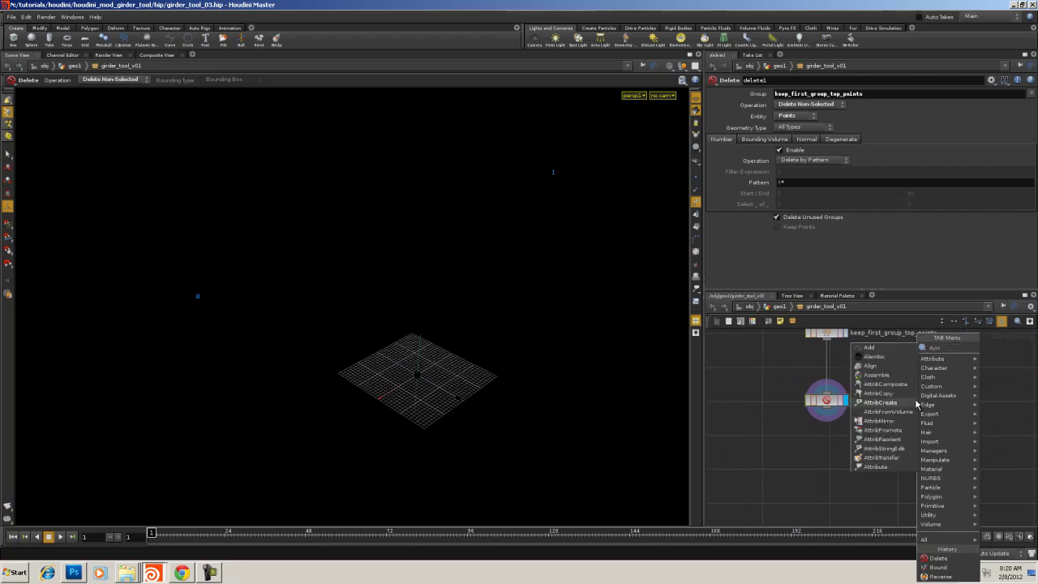
click(995, 348)
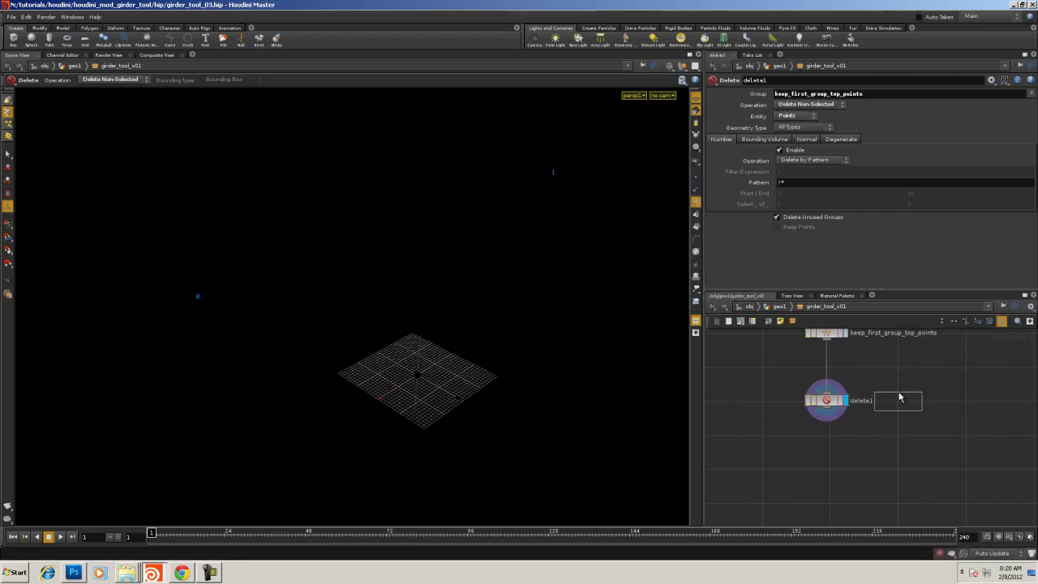
click(830, 435)
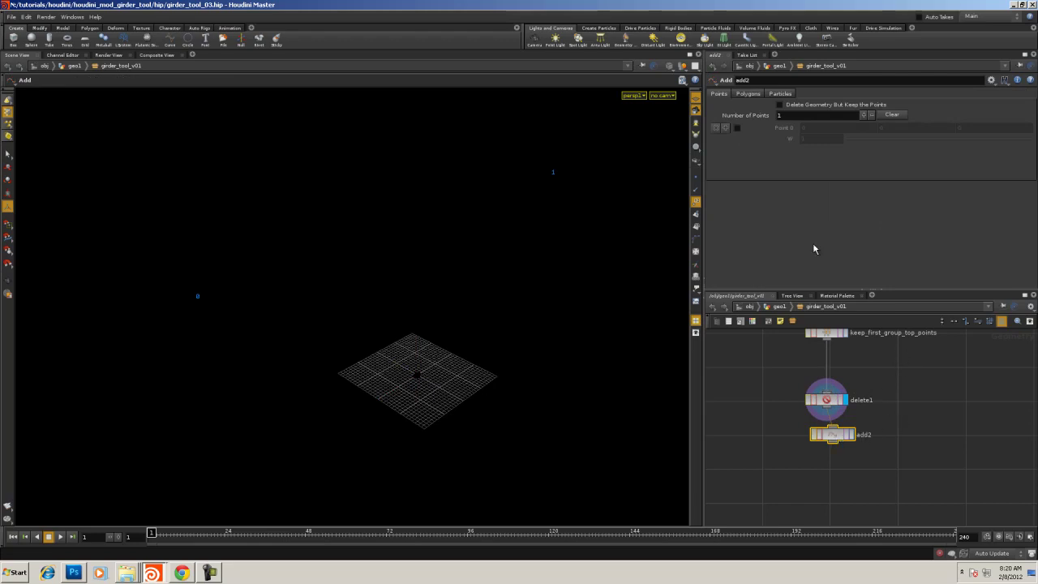
click(851, 438)
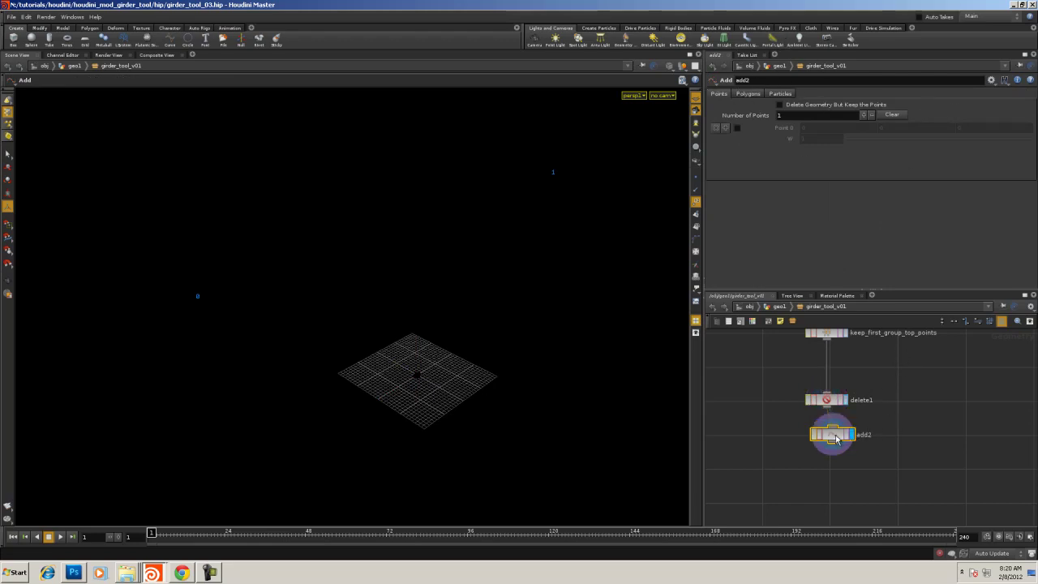
click(748, 95)
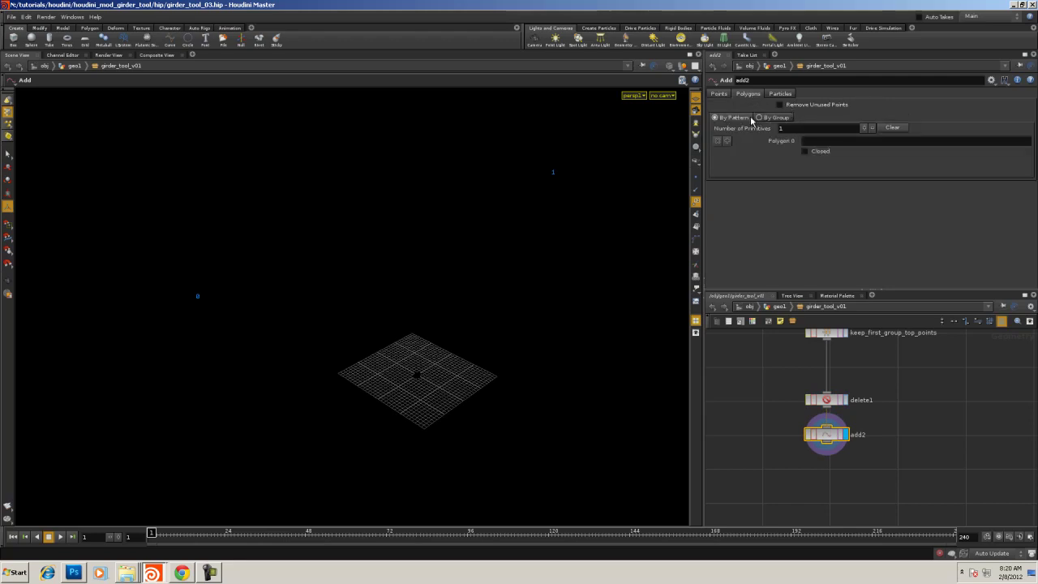
click(759, 117)
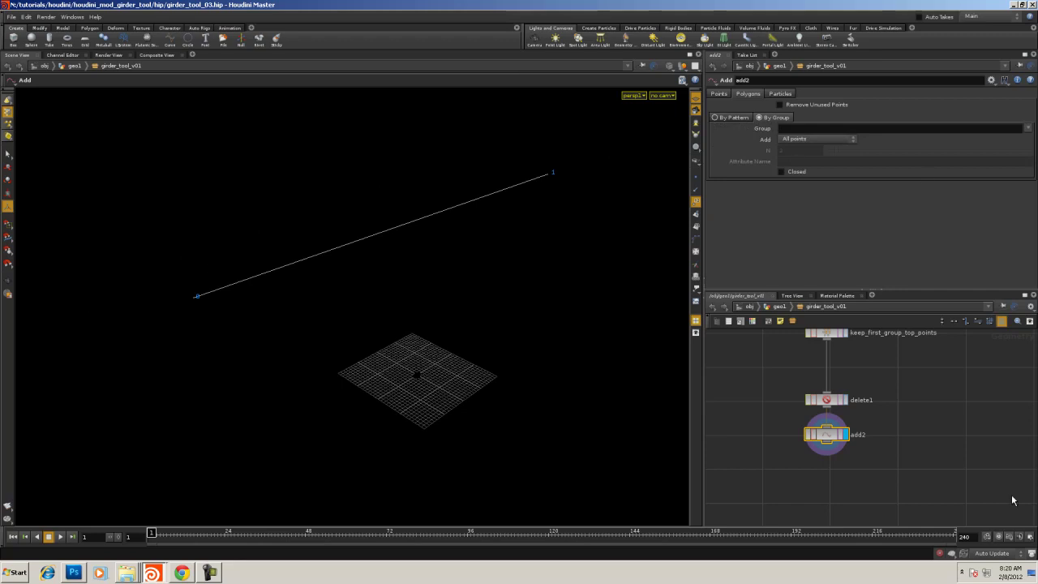
Examine the existing bound, delete, add and transform chain and the branches around it in the network
middle_click(825, 437)
scroll(837, 428, down, 5)
middle_drag(922, 371, 777, 467)
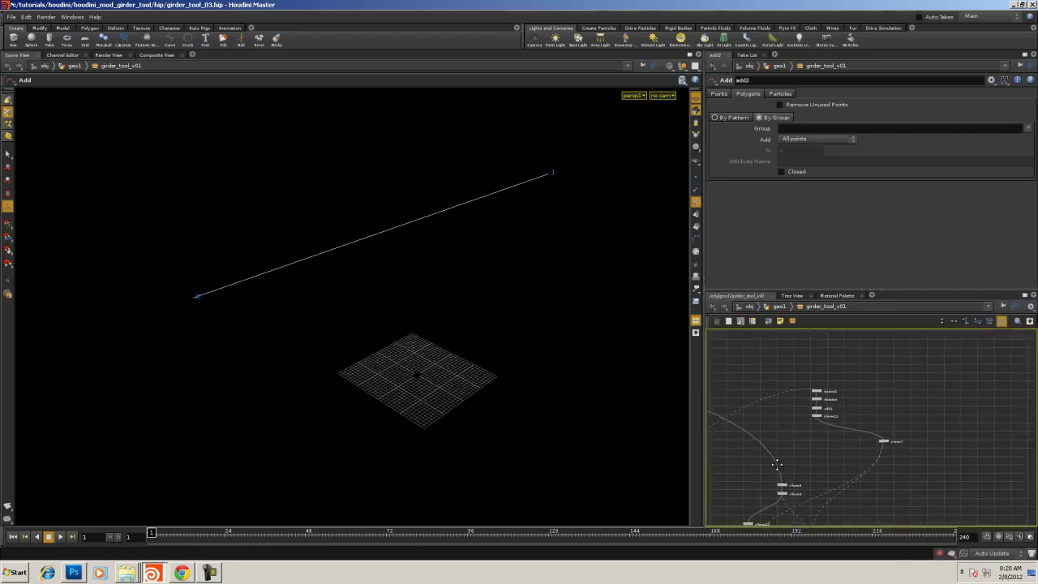
scroll(780, 467, up, 3)
middle_drag(860, 353, 862, 379)
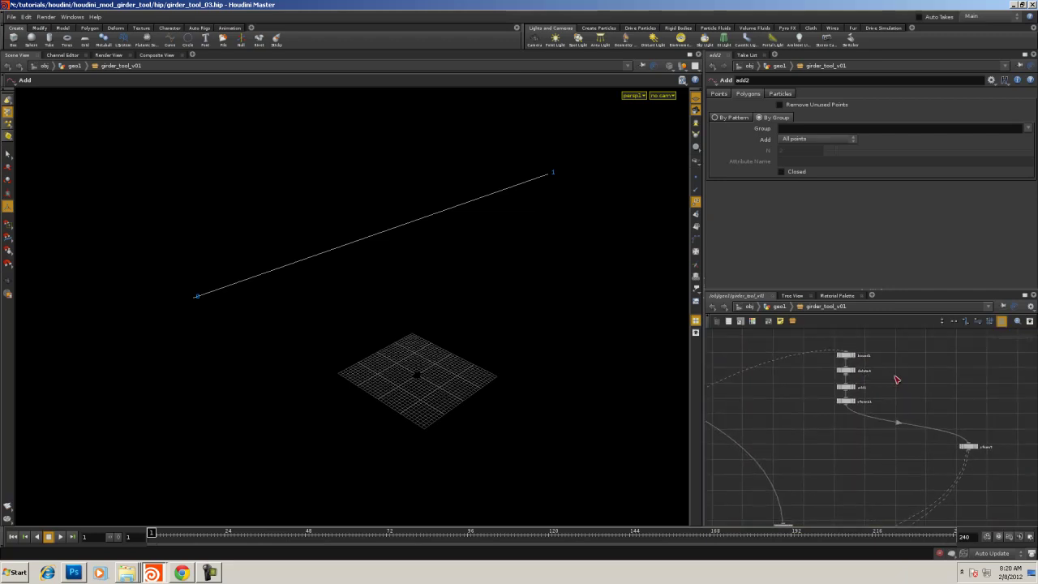
scroll(824, 408, up, 2)
scroll(824, 407, down, 5)
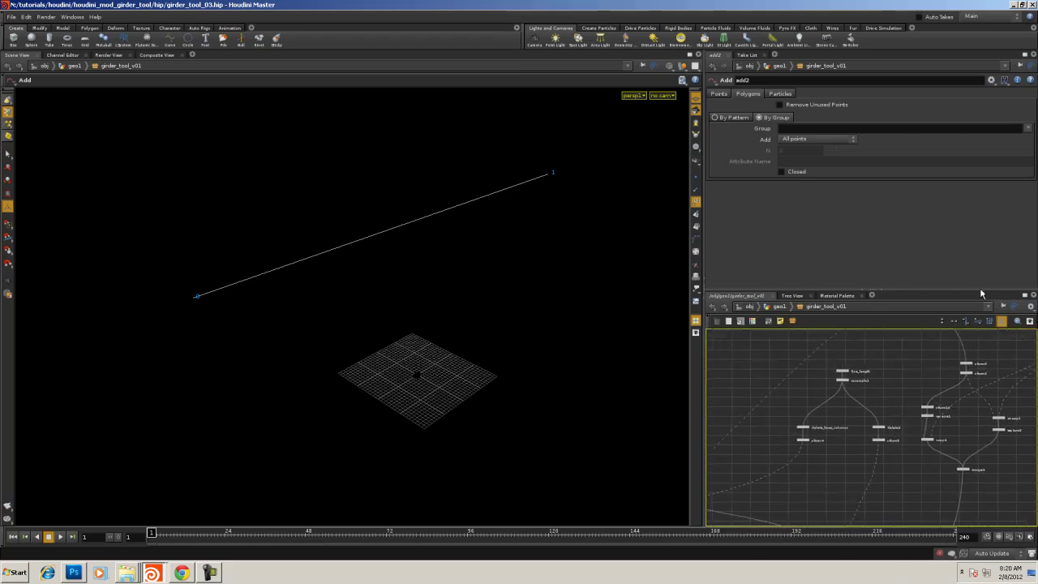
scroll(815, 406, down, 3)
Append a displayed Convert node to add2, converting the line to a NURBS Curve with U Order 2
middle_drag(816, 405, 783, 435)
scroll(820, 433, up, 3)
scroll(829, 420, up, 5)
middle_drag(871, 415, 707, 412)
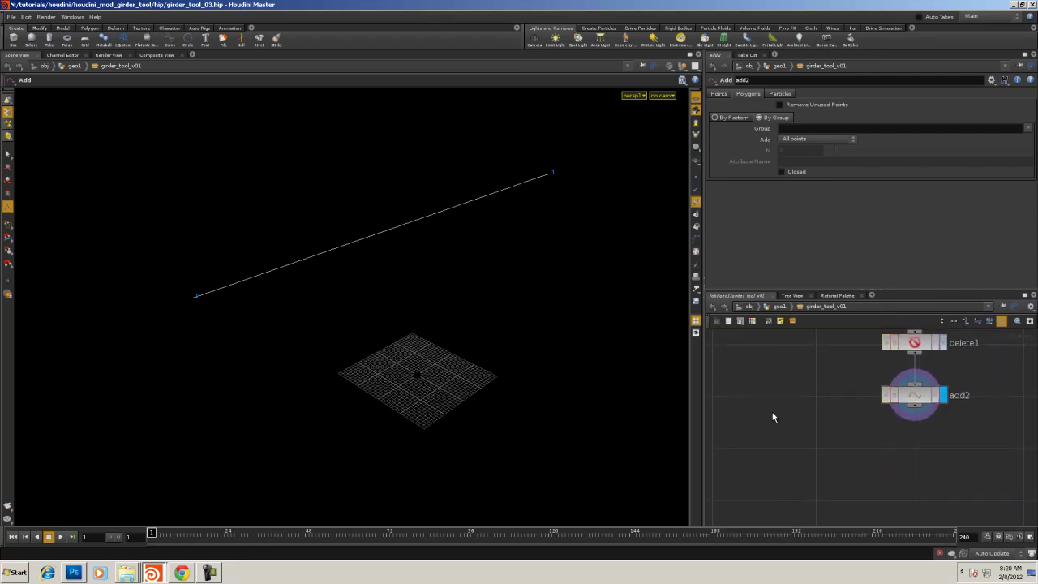
key(Tab)
mouse_move(811, 530)
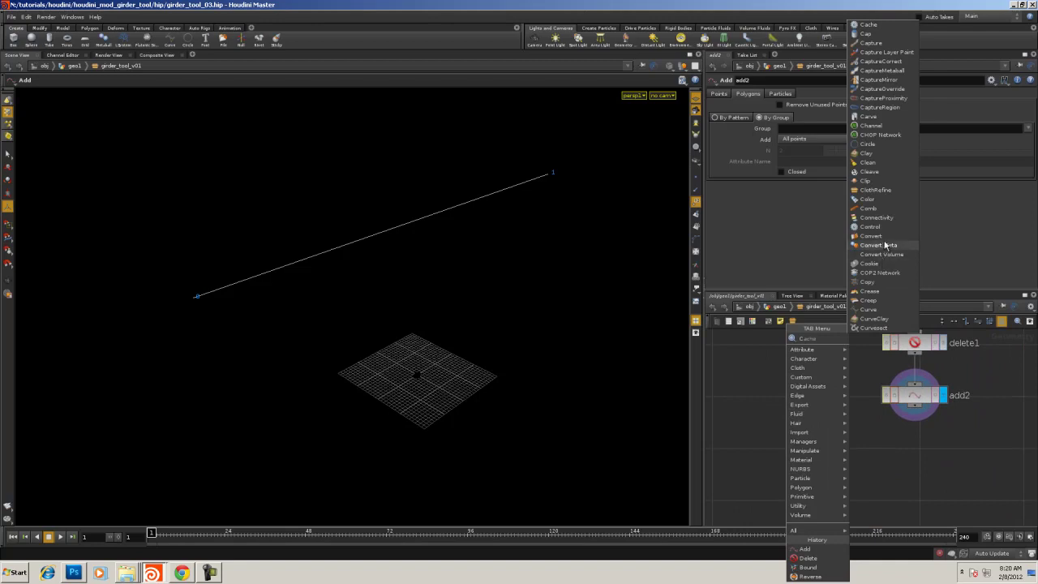
click(887, 236)
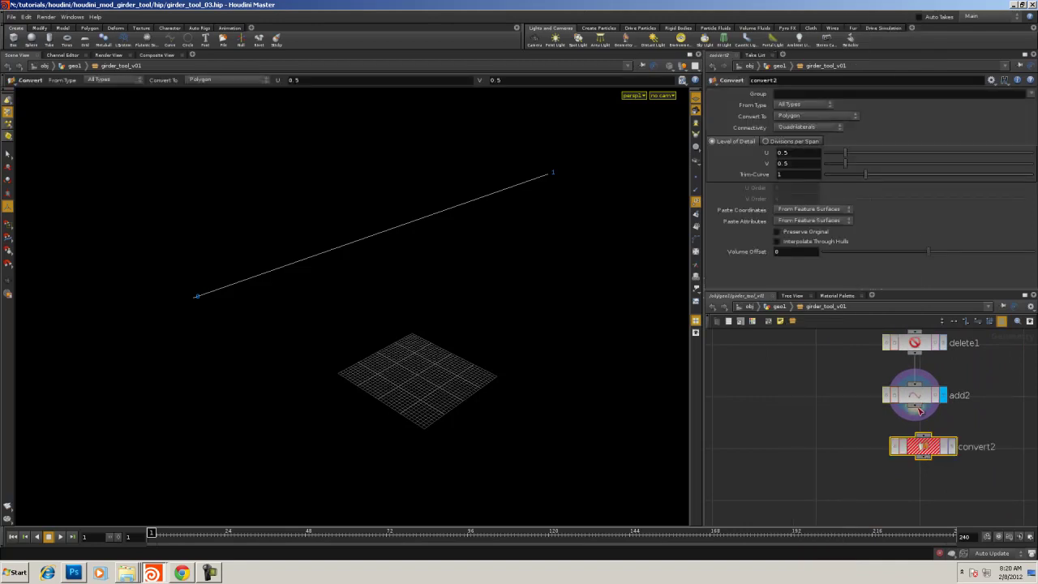
click(914, 434)
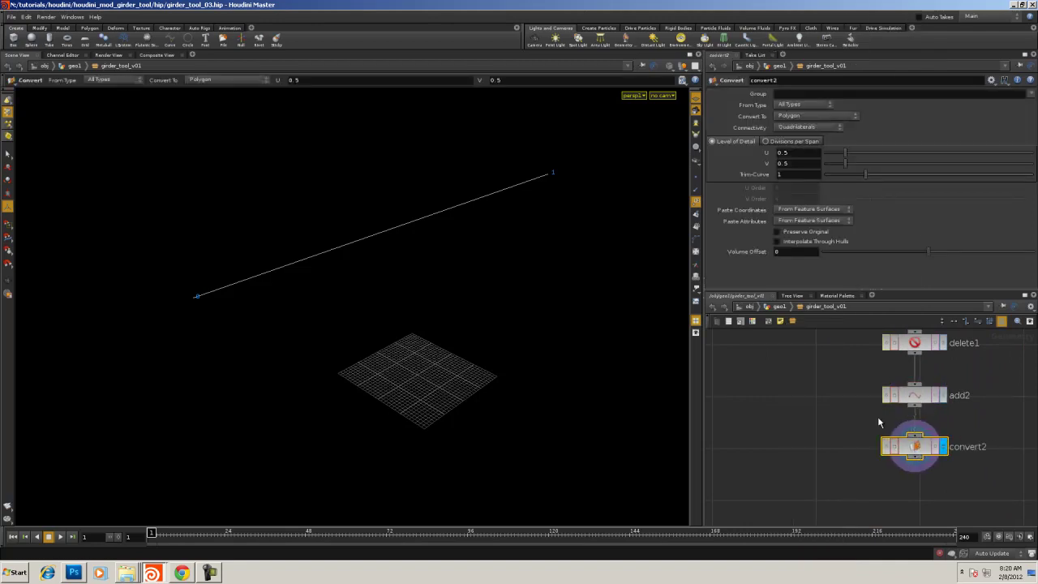
click(792, 118)
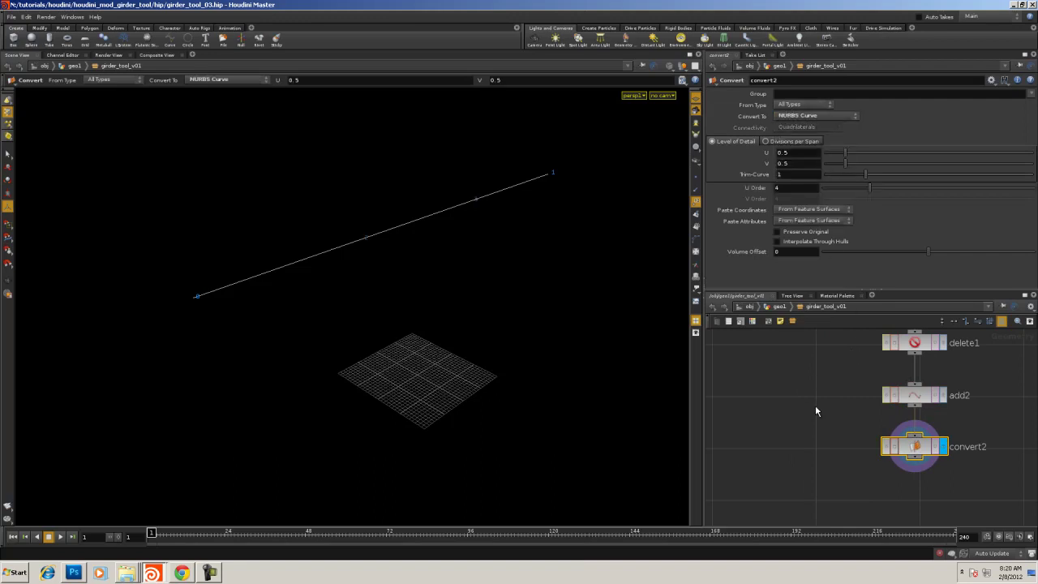
drag(863, 187, 821, 187)
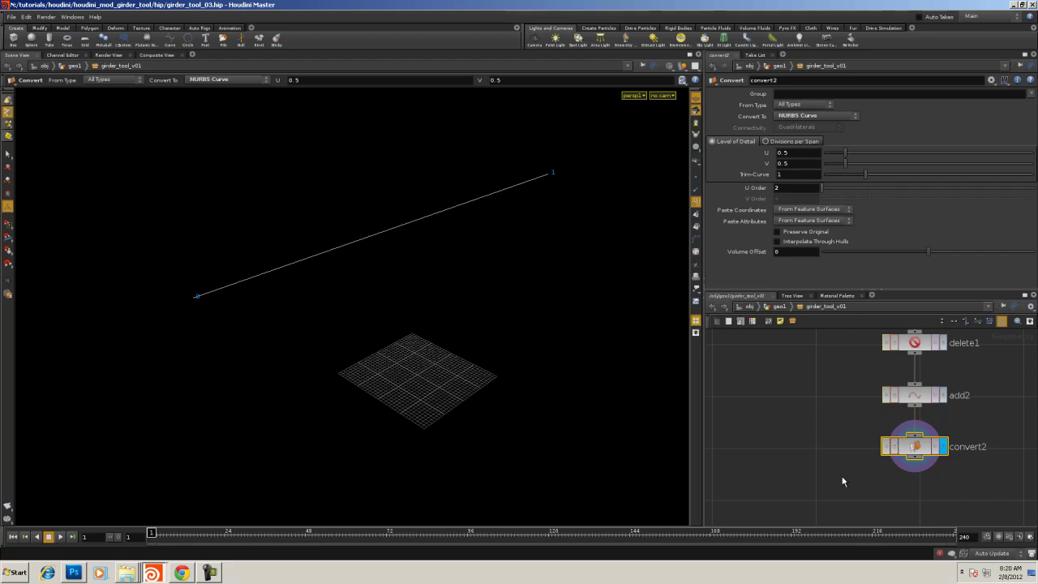
Maximize the network editor and move the nodes from bound2 to convert2 beside the old bound1 chain
right_drag(841, 481, 760, 468)
middle_drag(790, 469, 747, 468)
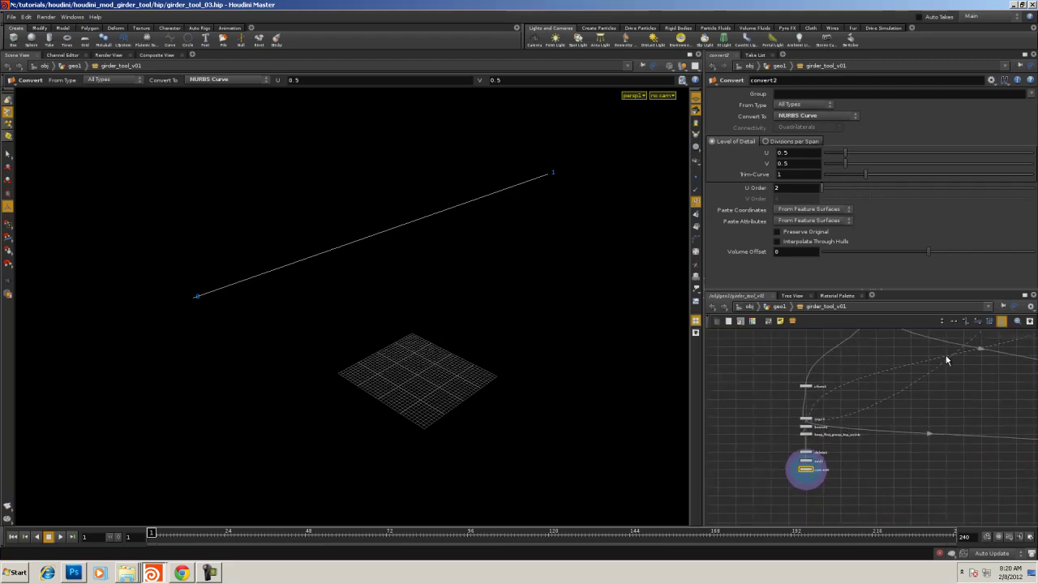
click(1025, 296)
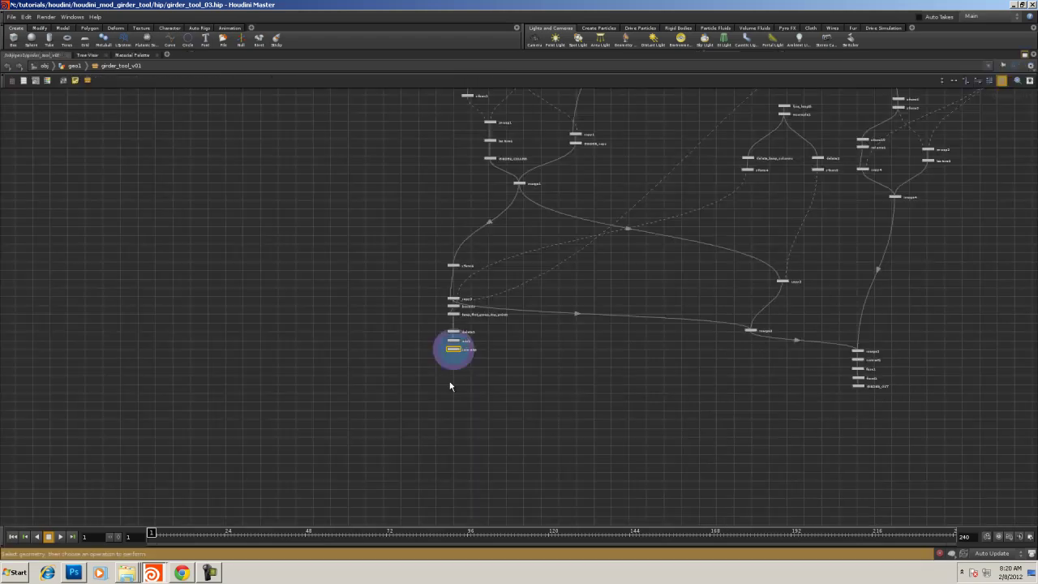
middle_drag(449, 384, 398, 401)
scroll(396, 406, up, 4)
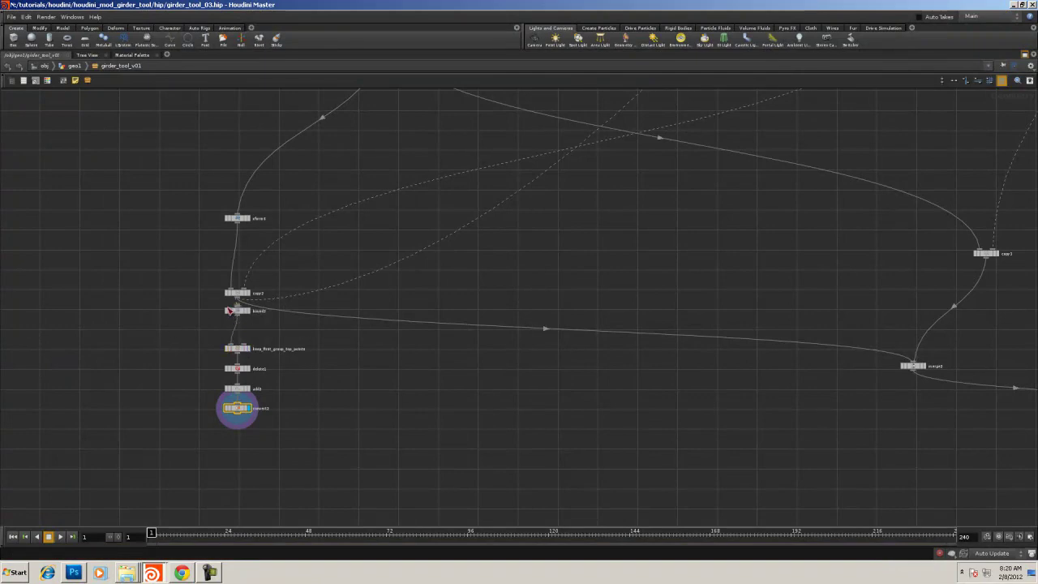
drag(230, 310, 479, 260)
scroll(417, 446, down, 5)
scroll(416, 446, down, 4)
drag(630, 226, 646, 244)
scroll(646, 245, up, 8)
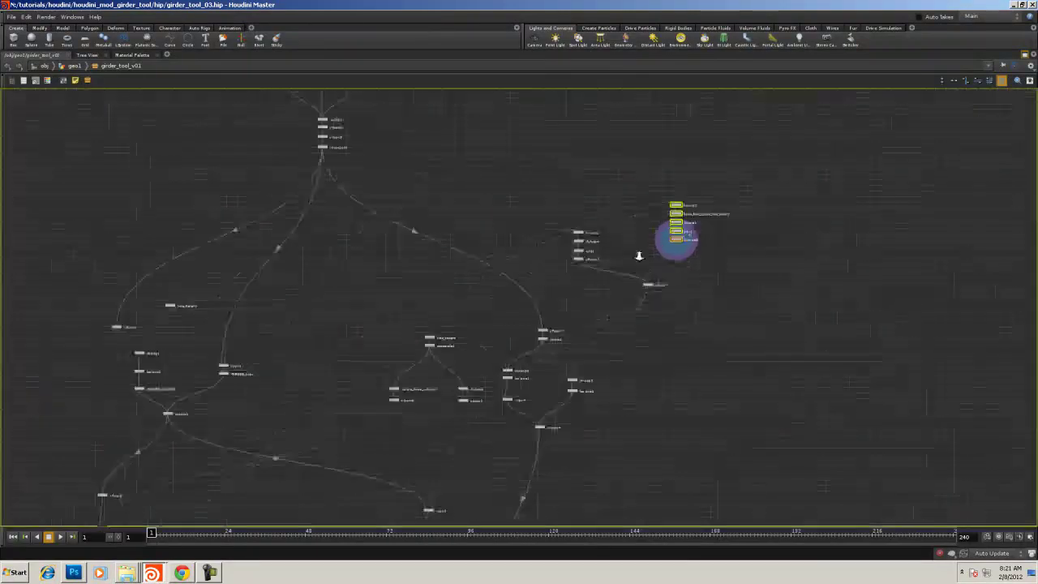
Delete the old nodes from bound1 to add1 and wire convert2 into xform11, with xform11 and xform7 lined up below it
drag(380, 160, 524, 290)
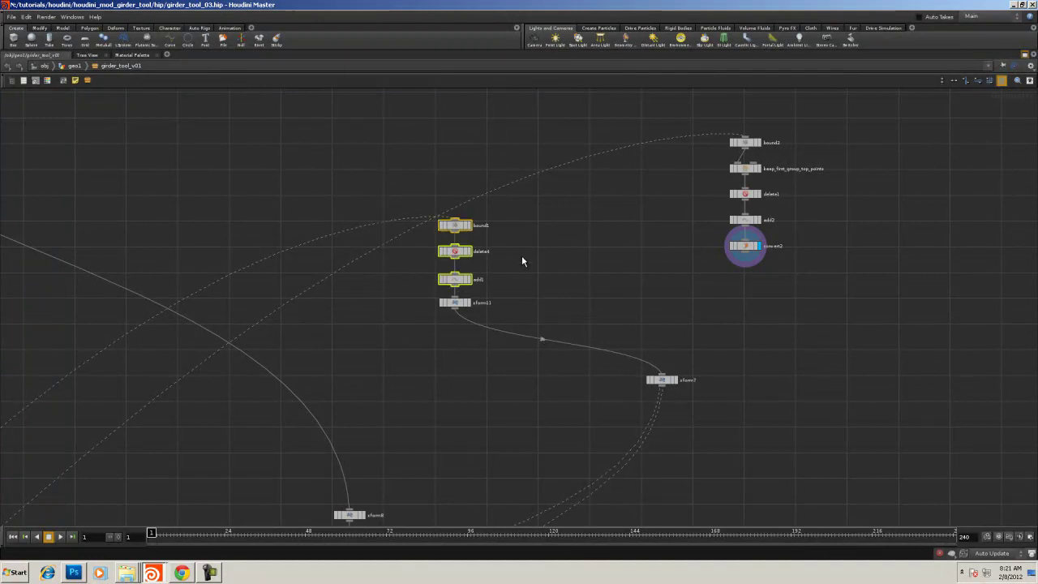
key(Delete)
drag(659, 293, 637, 310)
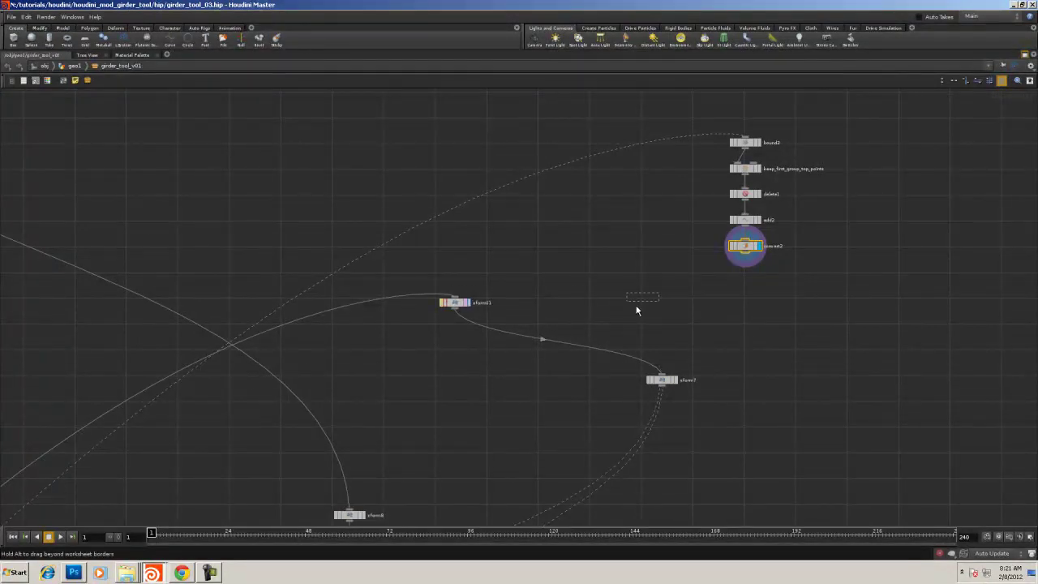
drag(735, 310, 736, 311)
drag(662, 379, 745, 375)
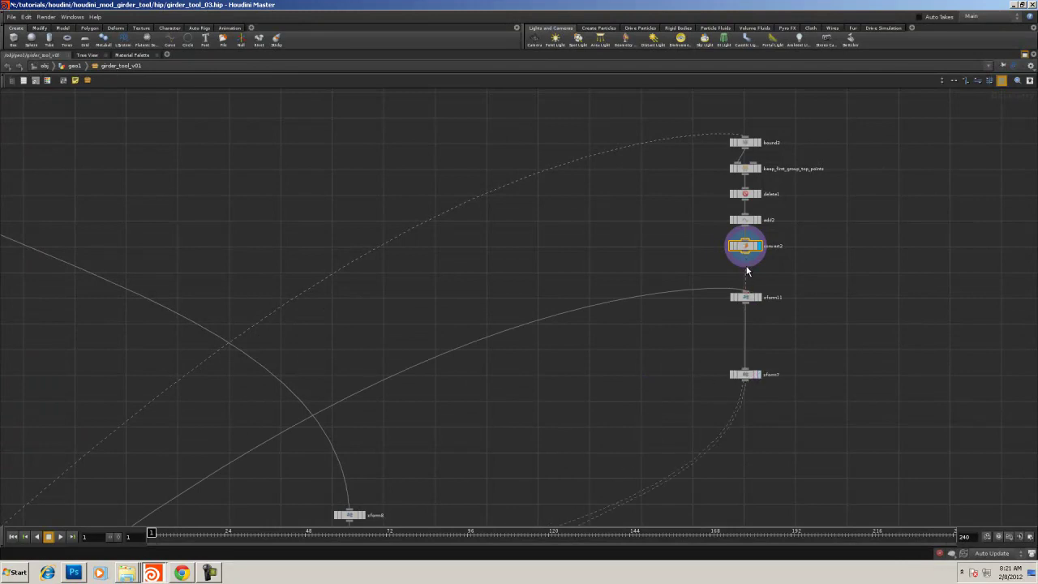
click(747, 255)
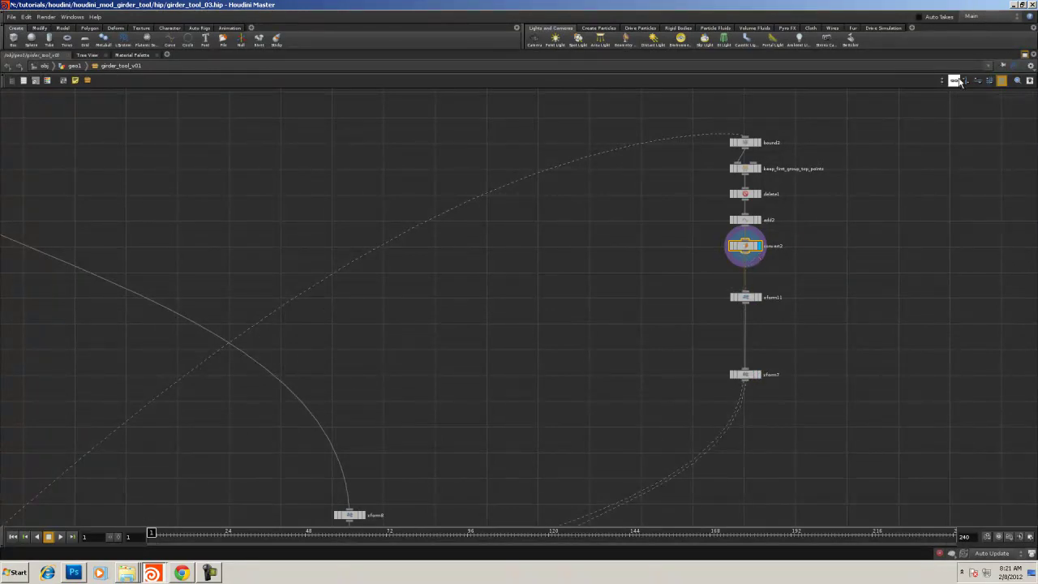
Restore the split pane layout and display xform11 and xform7 in turn to check the line's transforms
click(1024, 54)
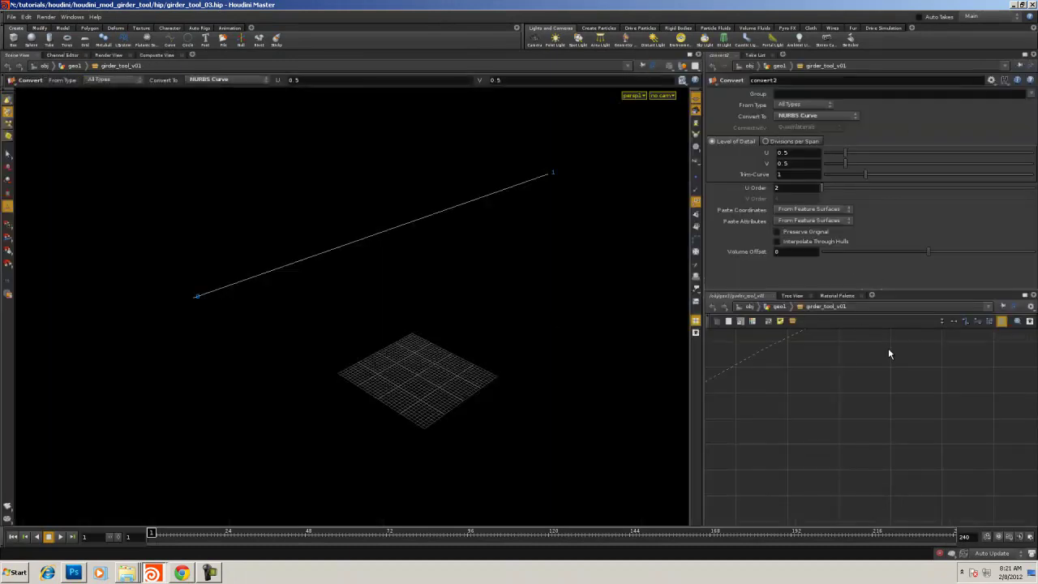
middle_drag(888, 353, 703, 506)
middle_drag(996, 446, 971, 348)
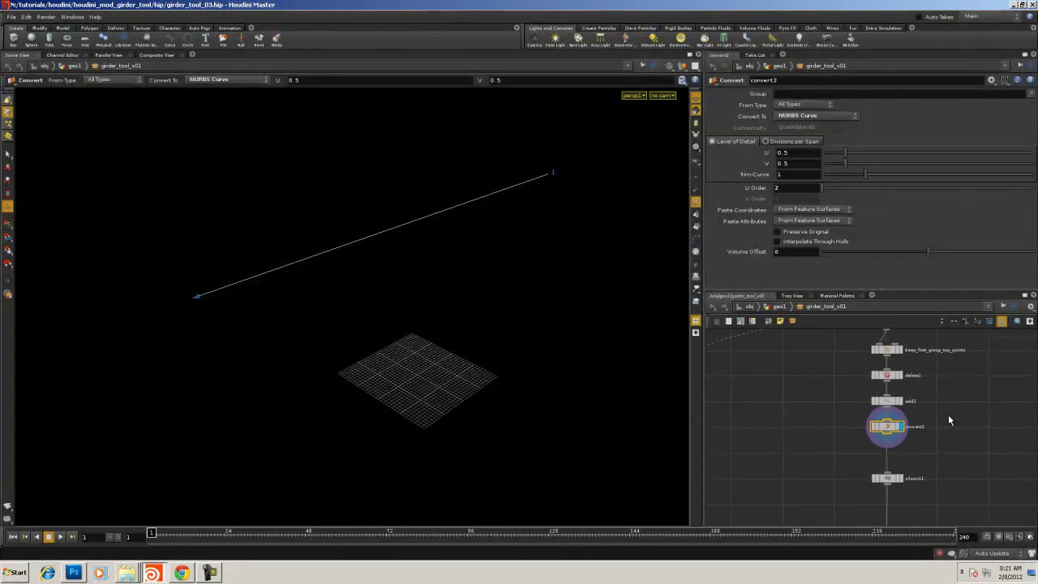
scroll(957, 421, up, 3)
click(859, 452)
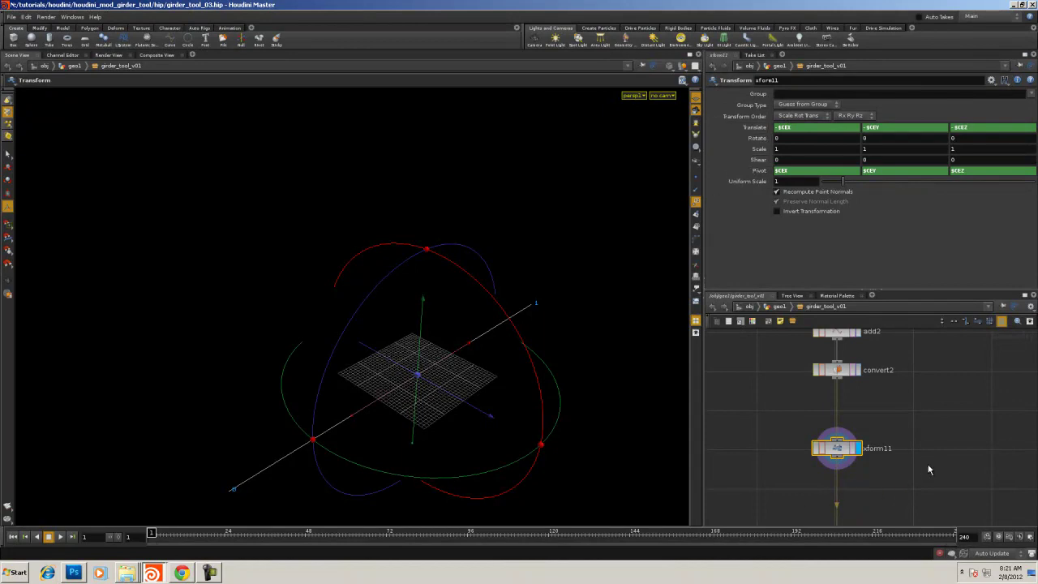
middle_drag(929, 470, 937, 374)
middle_drag(924, 462, 939, 375)
click(869, 379)
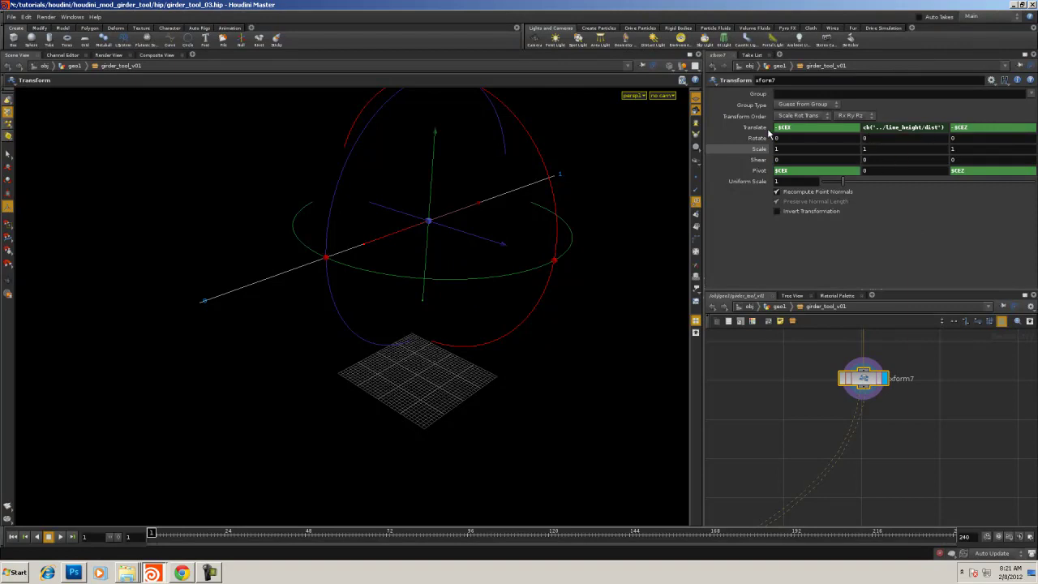
Maximize the network editor and look over the column branch around the line_height, sweep and copy nodes
scroll(779, 393, down, 3)
middle_drag(733, 375, 975, 442)
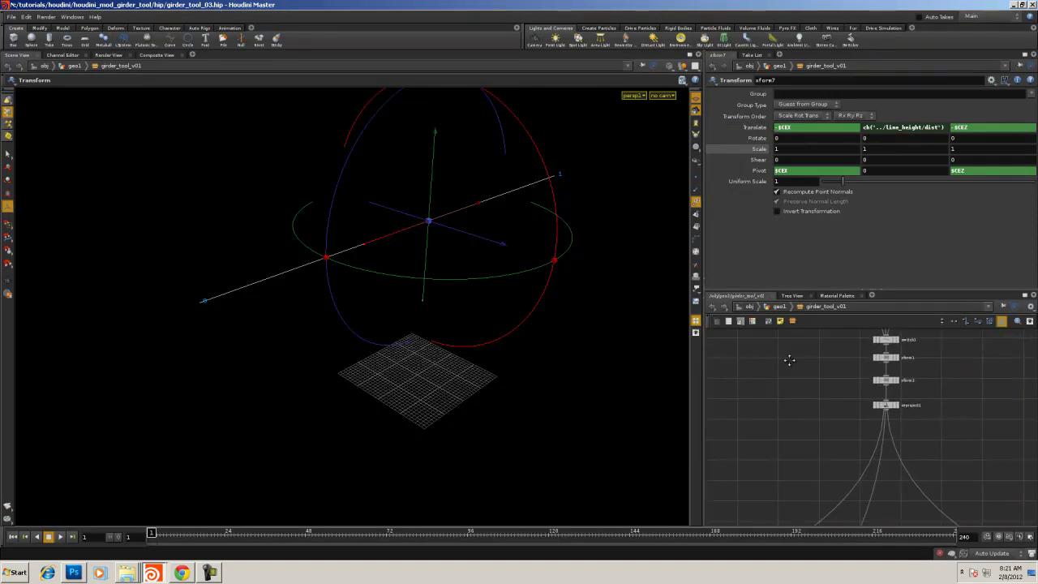
middle_drag(789, 360, 860, 519)
middle_drag(813, 404, 657, 362)
right_drag(905, 415, 965, 437)
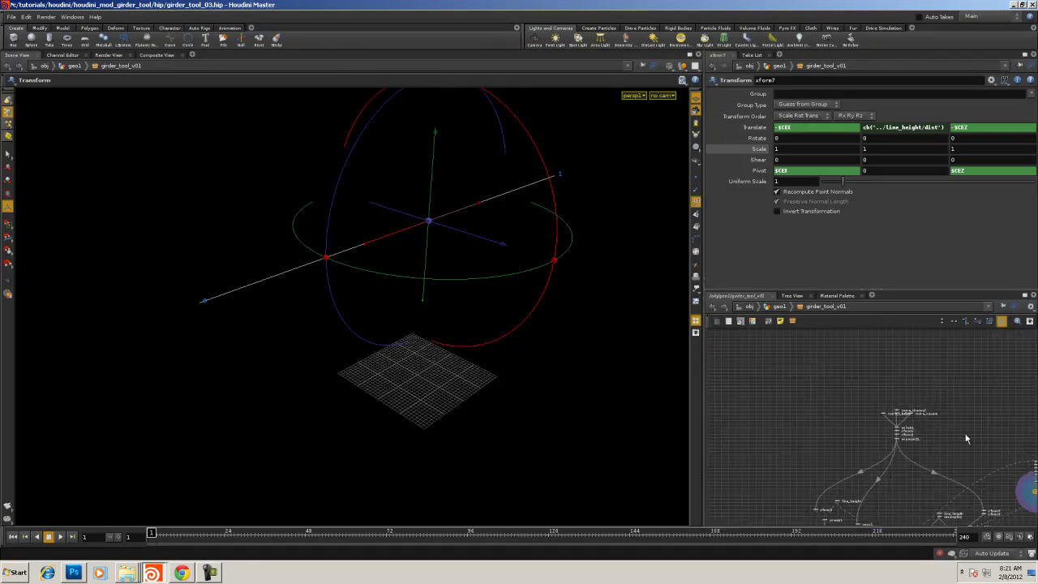
middle_drag(1028, 444, 947, 334)
middle_drag(802, 344, 910, 370)
right_drag(910, 371, 871, 357)
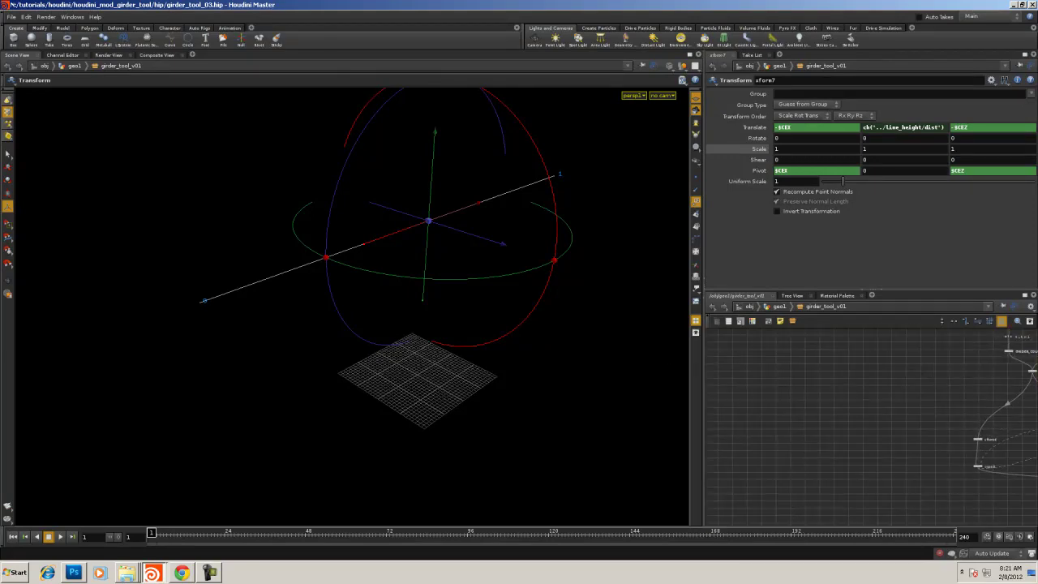
click(1024, 295)
middle_drag(611, 236, 176, 282)
right_drag(258, 273, 333, 236)
middle_drag(504, 208, 331, 340)
middle_drag(447, 285, 752, 331)
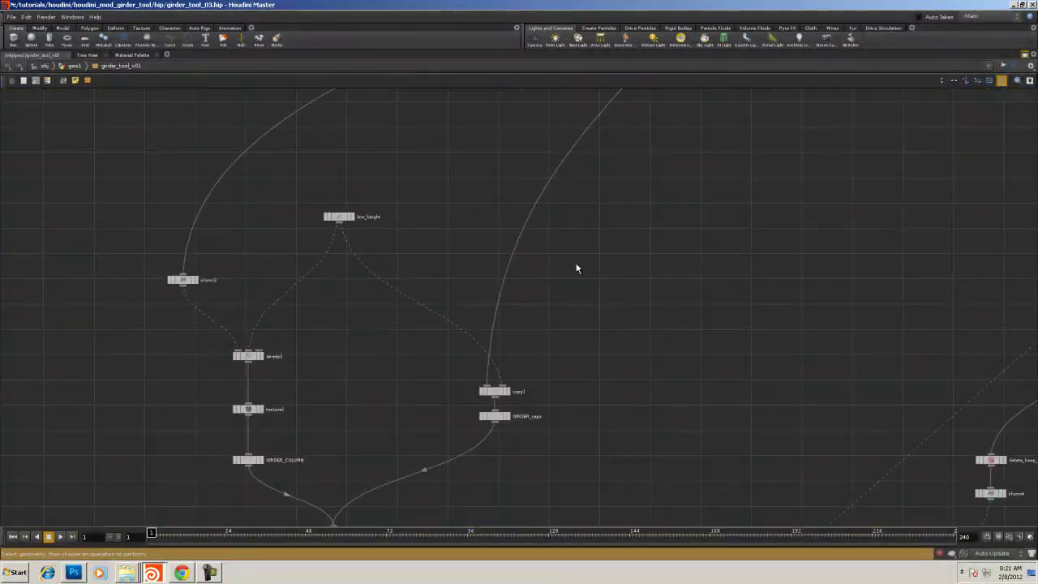
Check line_height's Distance expression and its evaluated value, and compare it with the girder asset's height parameter
drag(349, 219, 357, 229)
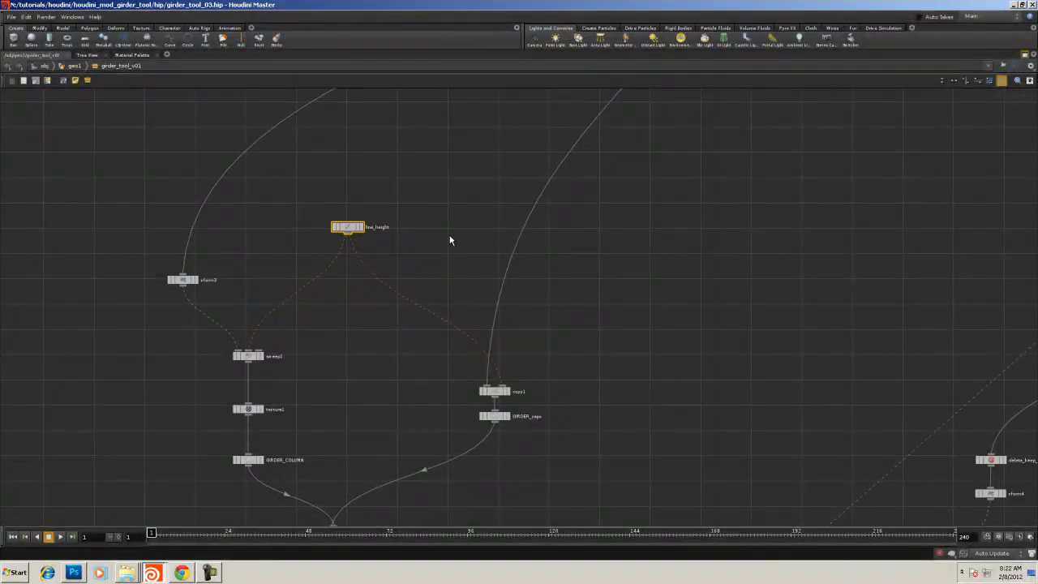
key(d)
click(566, 92)
key(p)
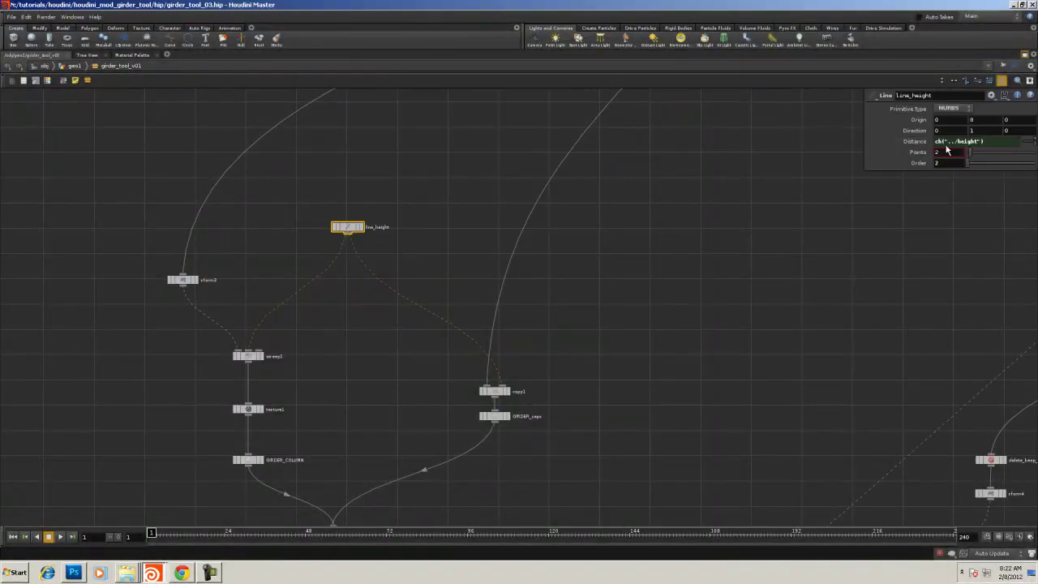
click(918, 142)
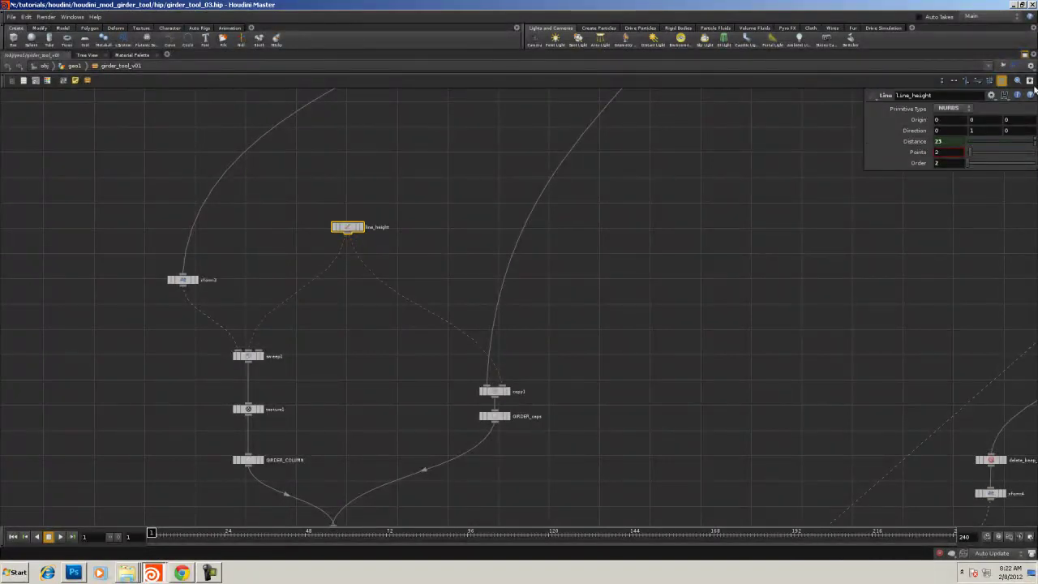
click(1025, 55)
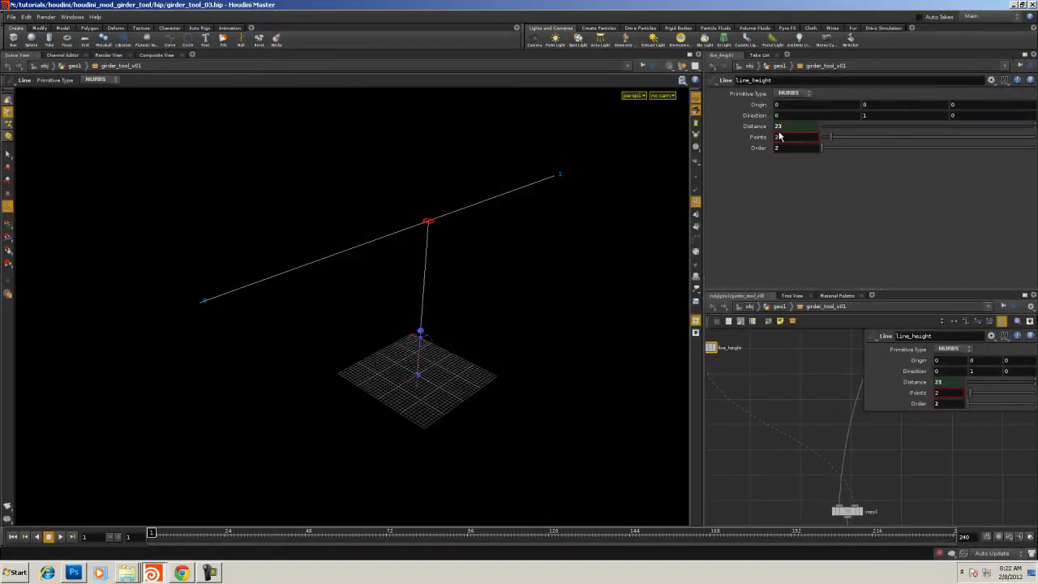
click(778, 306)
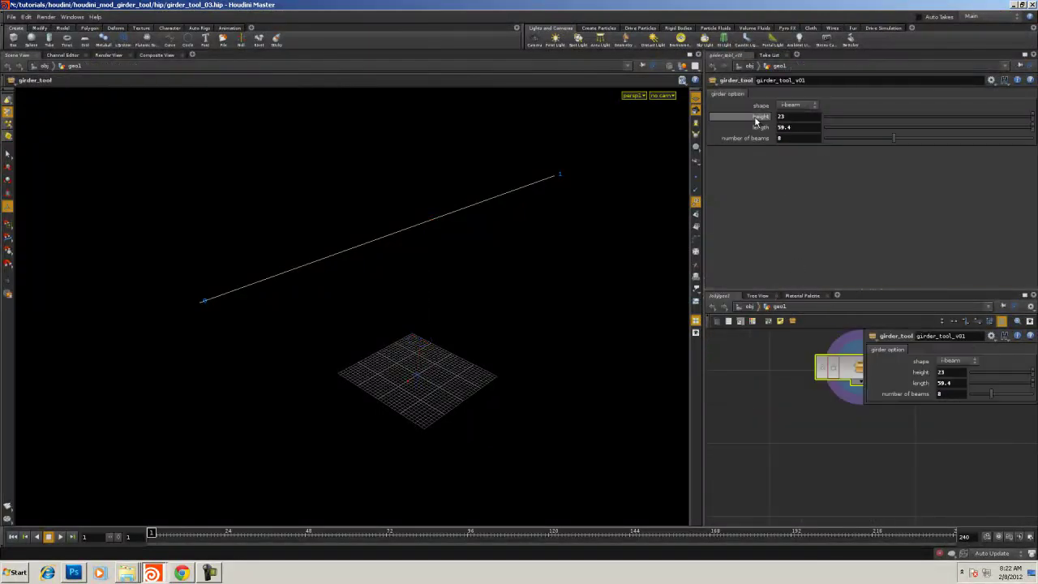
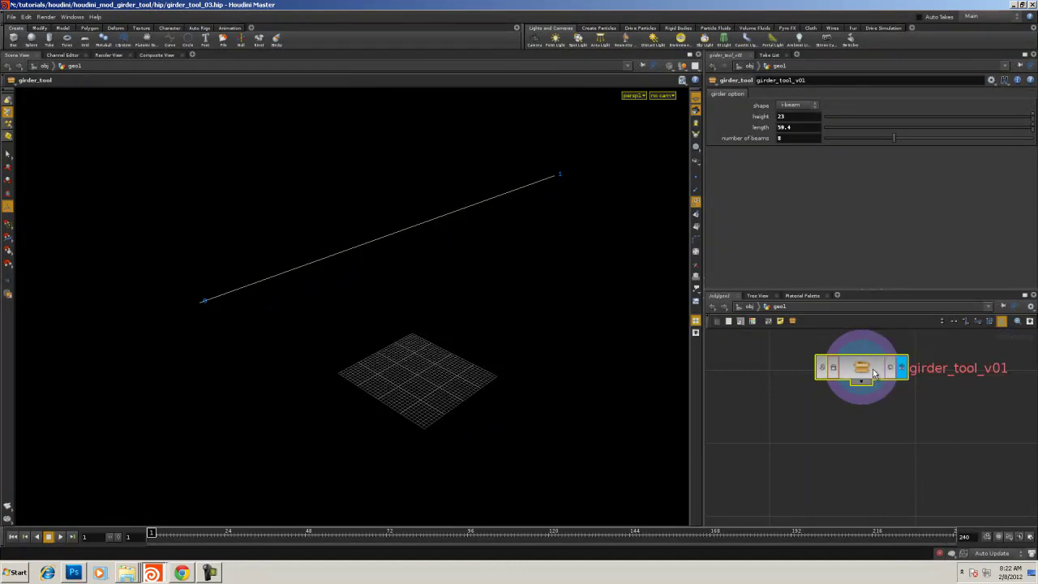
Re-enter girder_tool_v01 and trace the maximized network from xform11 and xform7 to the sweep and copy nodes of the beam branch
double_click(872, 370)
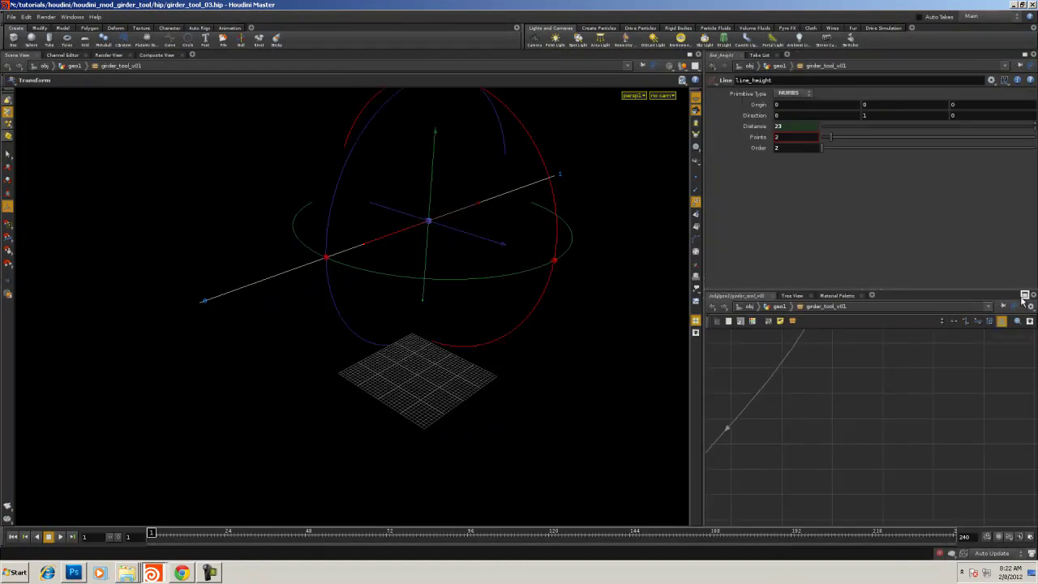
click(1024, 296)
middle_drag(647, 432, 568, 405)
middle_drag(643, 317, 324, 268)
middle_drag(846, 261, 445, 160)
scroll(784, 287, up, 5)
middle_drag(624, 404, 713, 317)
middle_drag(654, 437, 836, 234)
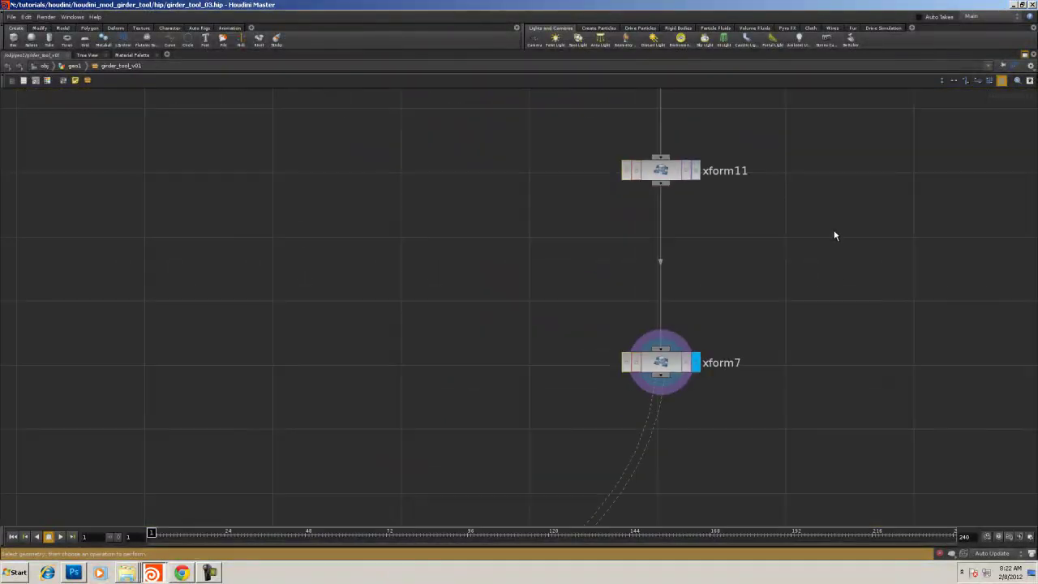
right_drag(836, 234, 757, 258)
scroll(757, 258, up, 3)
middle_drag(746, 267, 757, 143)
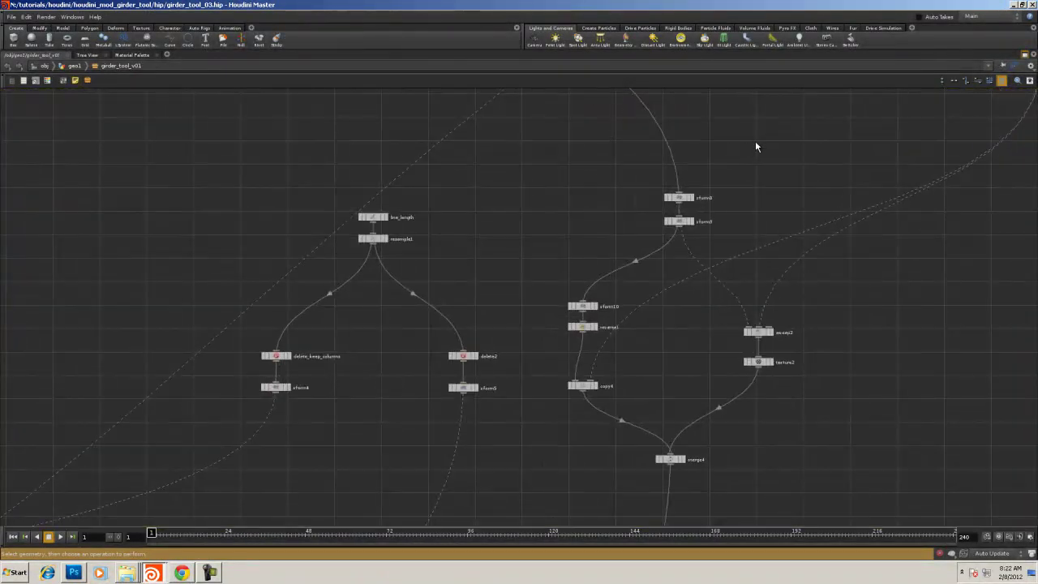
Restore the split pane layout and display copy4 and texture2 in turn to check the beam's end caps and swept body
click(1023, 55)
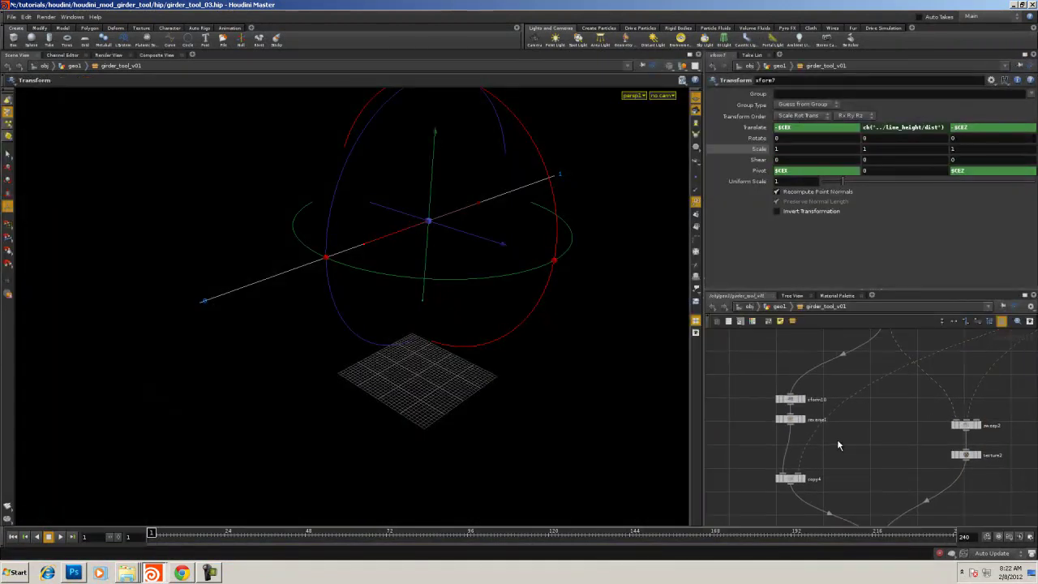
middle_drag(852, 480, 844, 458)
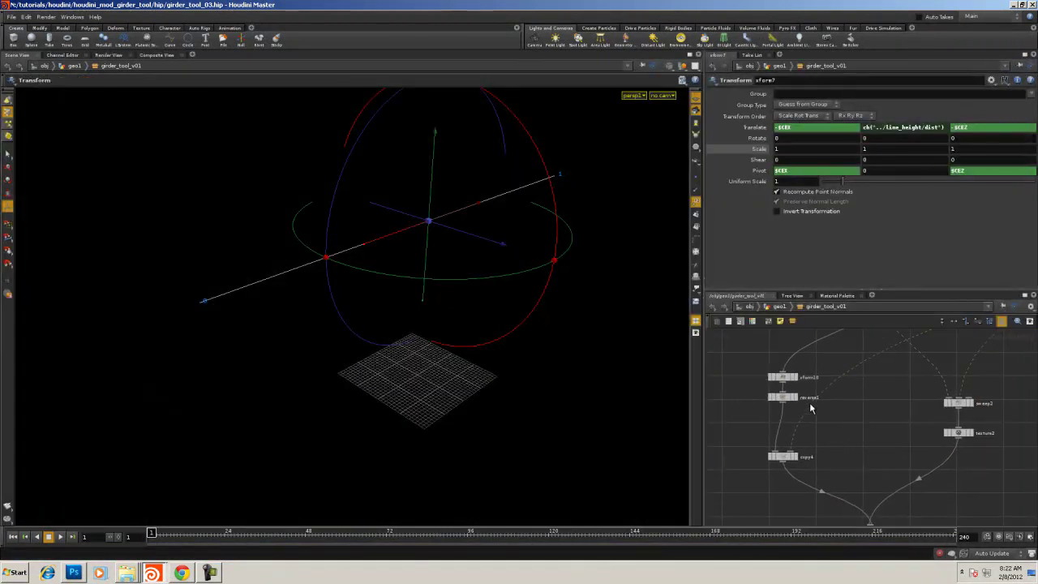
click(797, 459)
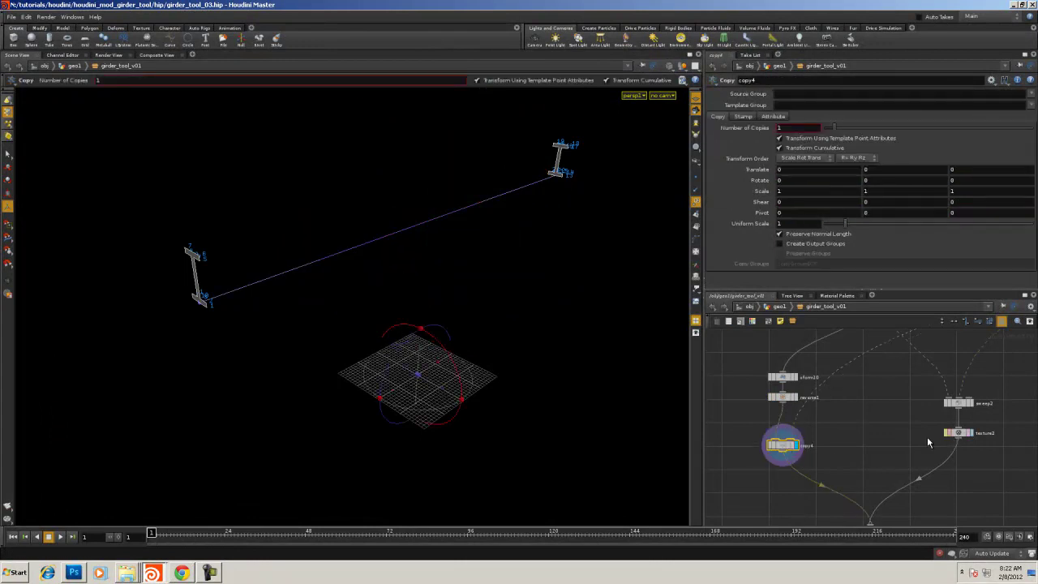
click(971, 436)
drag(958, 434, 959, 422)
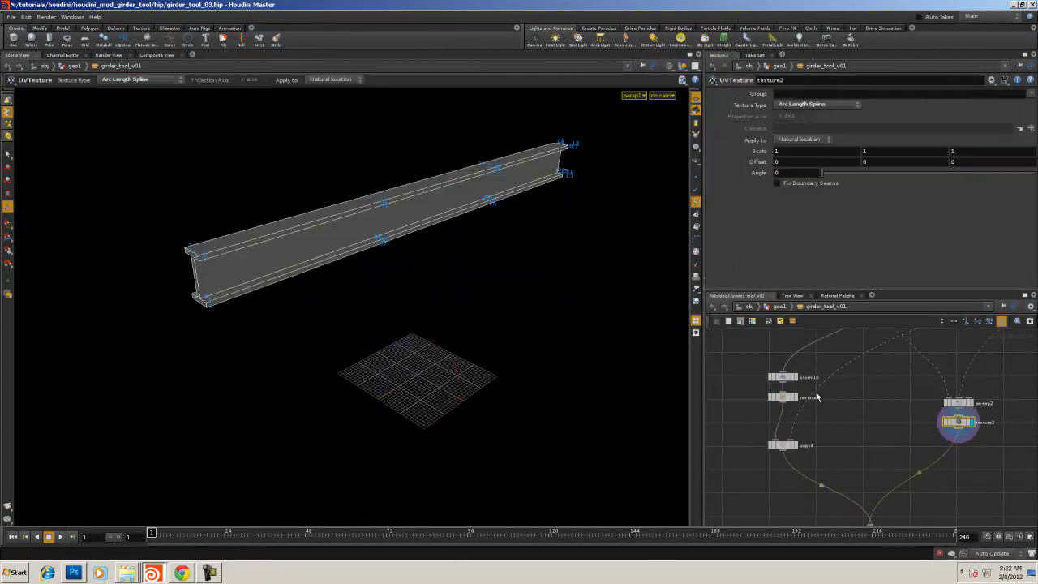
Turn off the point numbers in the viewport and display the merge3 node with columns and beam combined
click(694, 202)
middle_drag(870, 410, 871, 327)
click(883, 446)
middle_drag(803, 450, 893, 271)
middle_drag(881, 402, 881, 361)
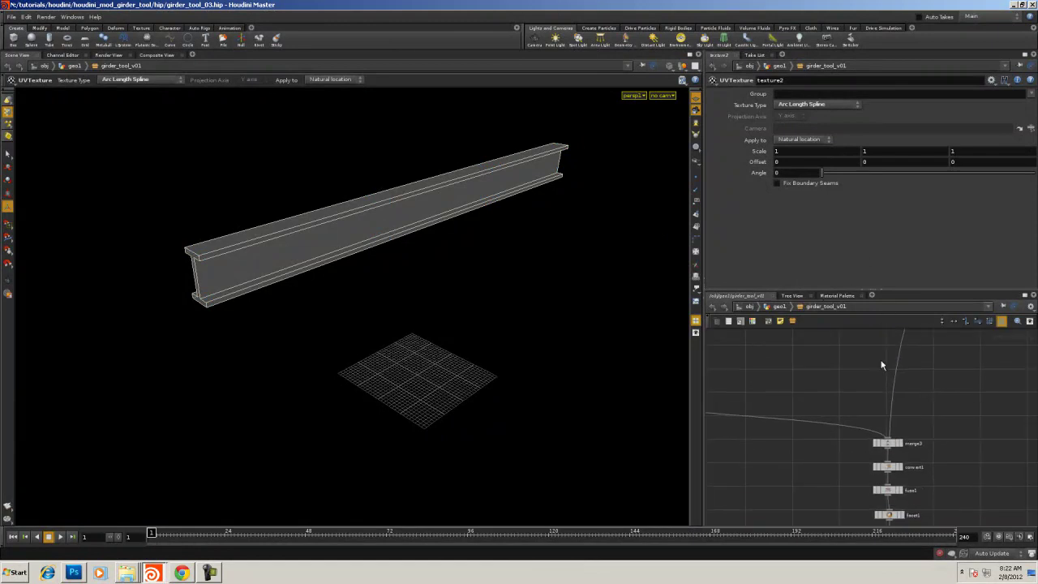
click(901, 443)
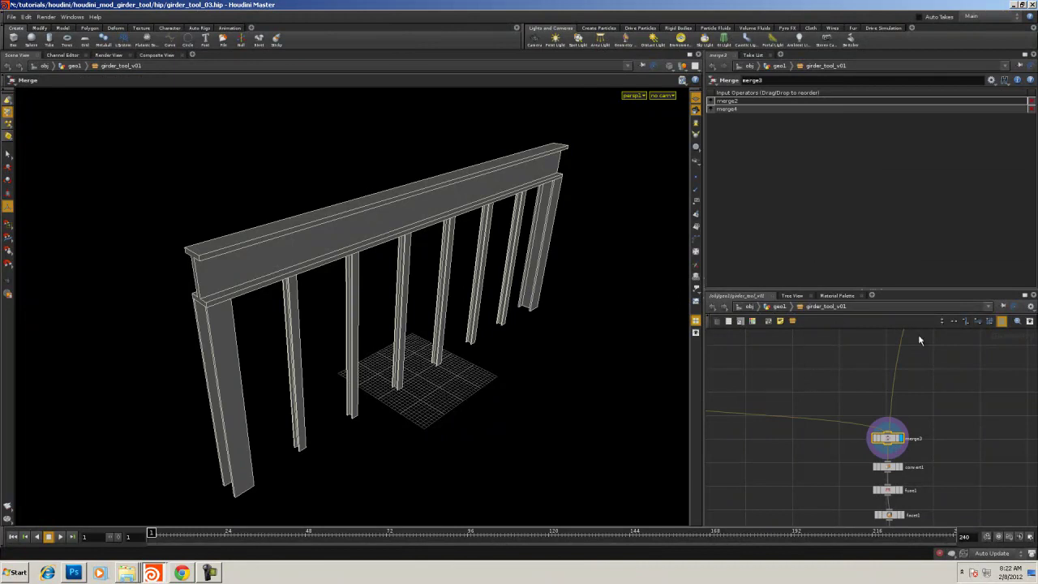
middle_drag(806, 477, 801, 412)
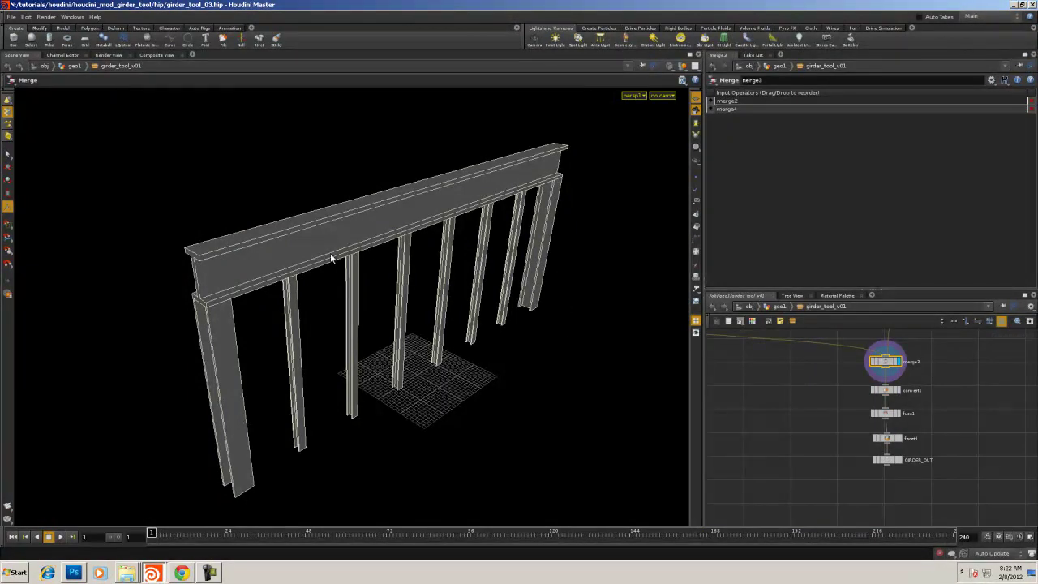
Maximize the network editor and review the profile curve nodes feeding switch1 and the transforms down to uvproject1
scroll(831, 386, down, 10)
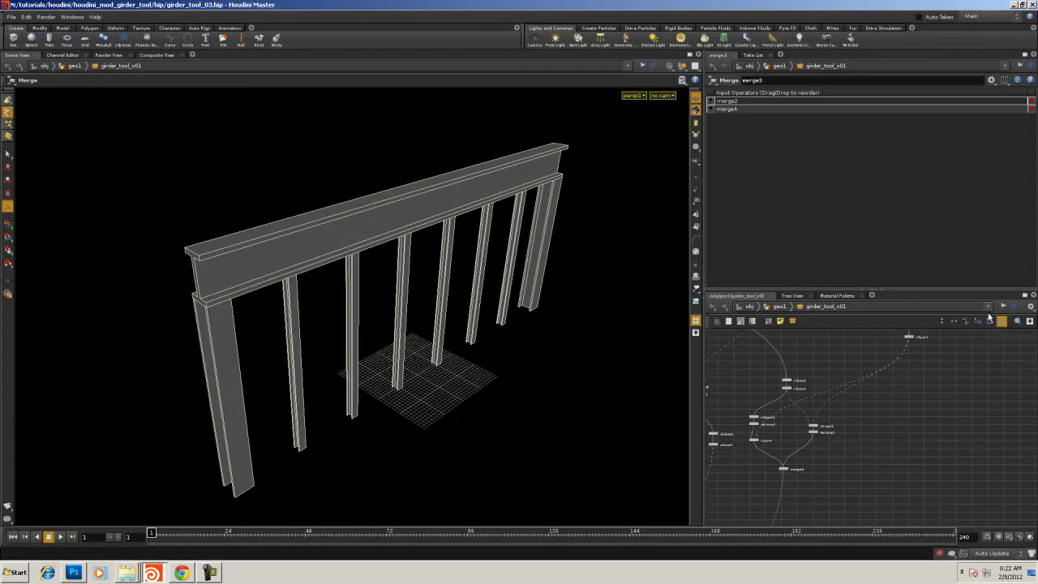
click(1024, 295)
middle_drag(559, 182, 774, 164)
middle_drag(364, 253, 413, 289)
middle_drag(461, 252, 541, 249)
middle_drag(629, 185, 647, 389)
right_drag(637, 263, 702, 267)
middle_drag(619, 244, 610, 98)
middle_drag(262, 163, 252, 277)
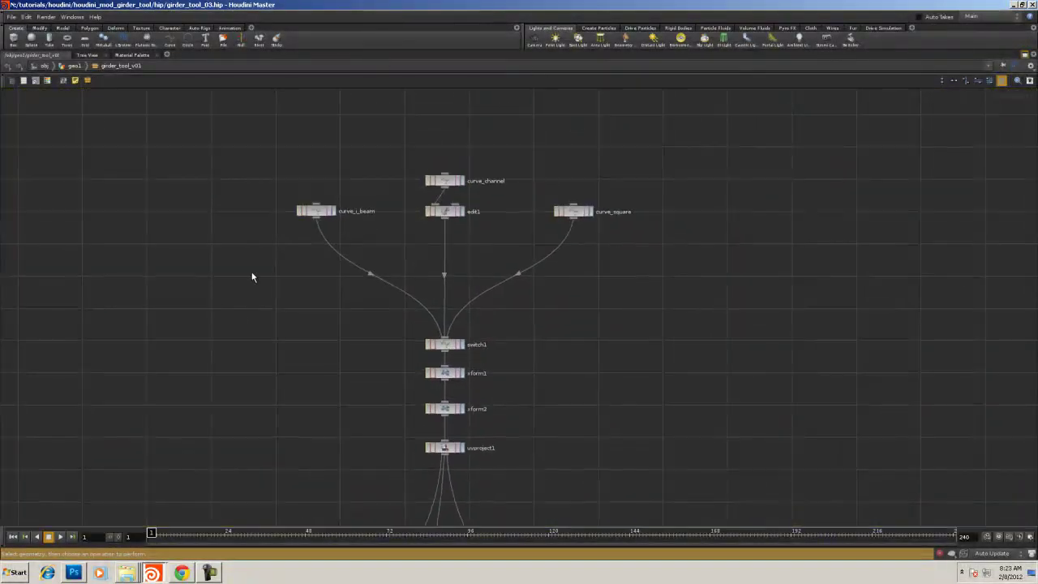
drag(666, 287, 673, 294)
middle_drag(682, 336, 616, 169)
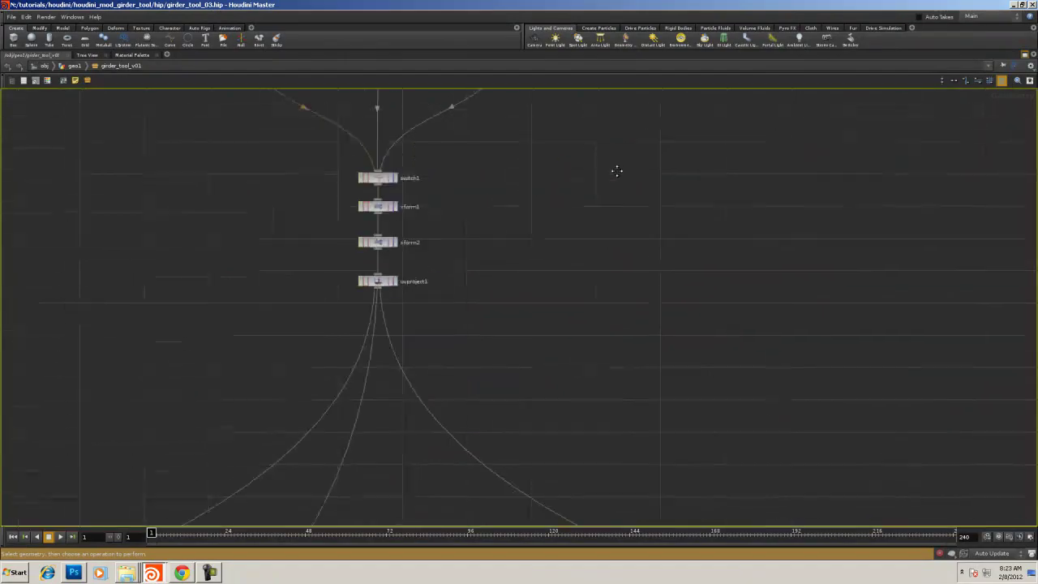
Select all nodes of the top beam branch, from bound2 to merge4, and move them away from the line_length nodes
right_drag(584, 186, 490, 211)
middle_drag(551, 256, 519, 262)
right_drag(599, 245, 649, 244)
middle_drag(473, 286, 649, 250)
right_drag(669, 249, 691, 248)
middle_drag(729, 245, 897, 170)
right_drag(853, 263, 828, 260)
drag(893, 126, 874, 358)
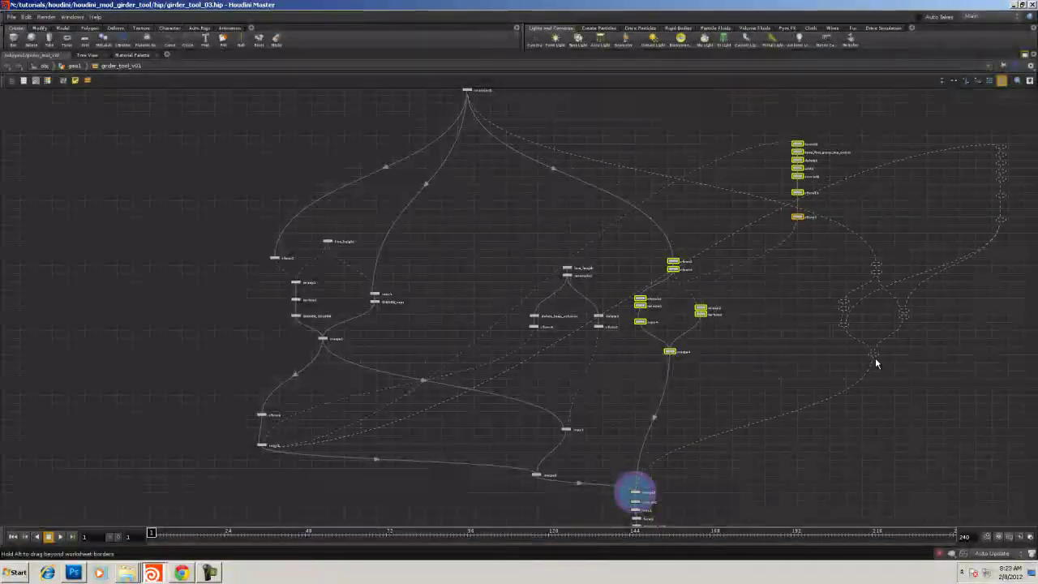
Select the column branch nodes from line_height to copy2 and move them farther from the line_length branch
middle_drag(448, 285, 761, 232)
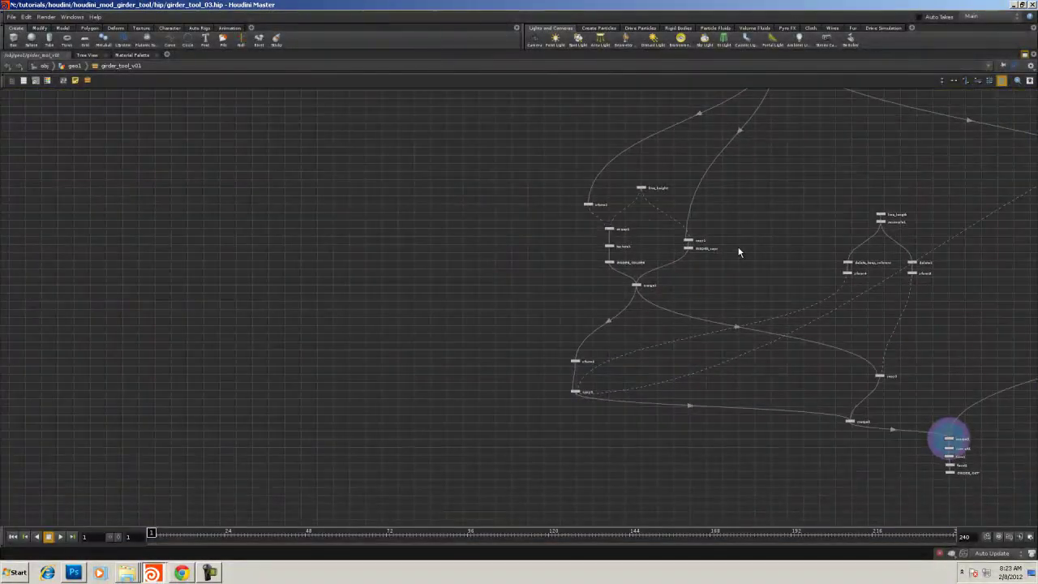
drag(659, 382, 737, 430)
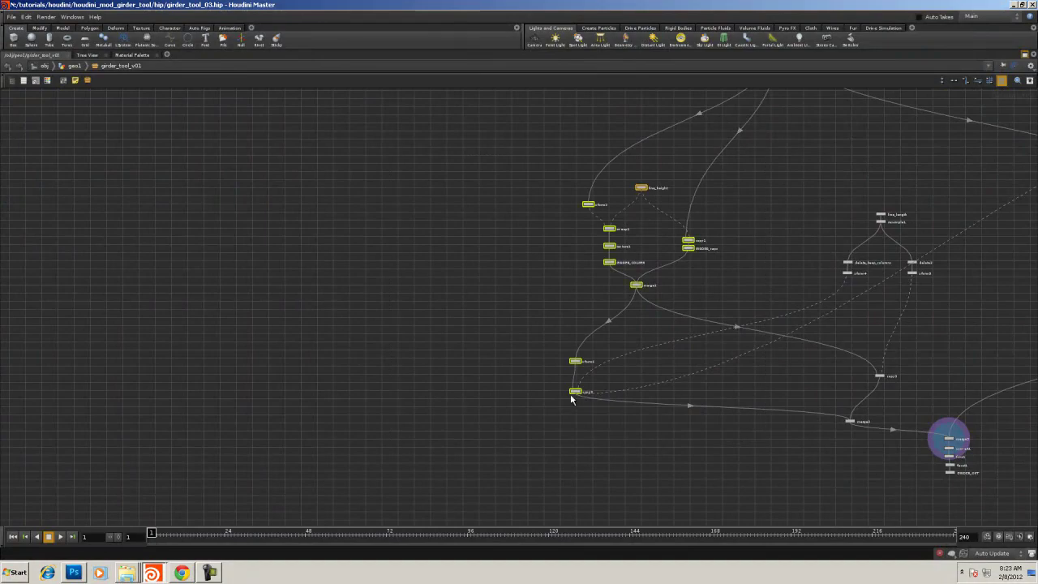
right_drag(367, 394, 447, 375)
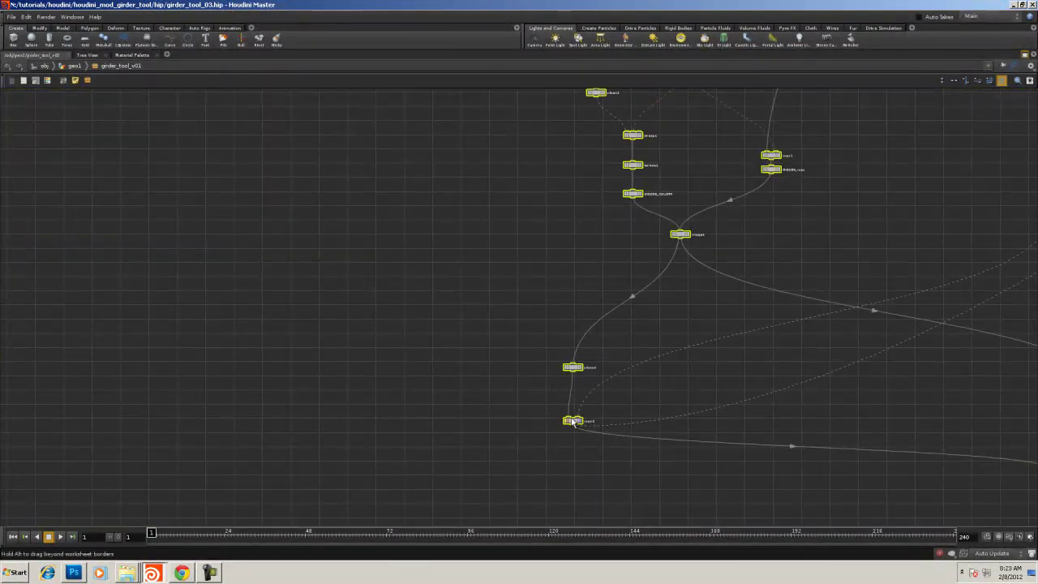
drag(574, 421, 224, 420)
Display copy2 and copy3 in turn, with the split pane layout restored, to check the end columns and the inner columns
right_drag(420, 337, 394, 346)
click(332, 374)
right_drag(253, 361, 771, 426)
click(657, 428)
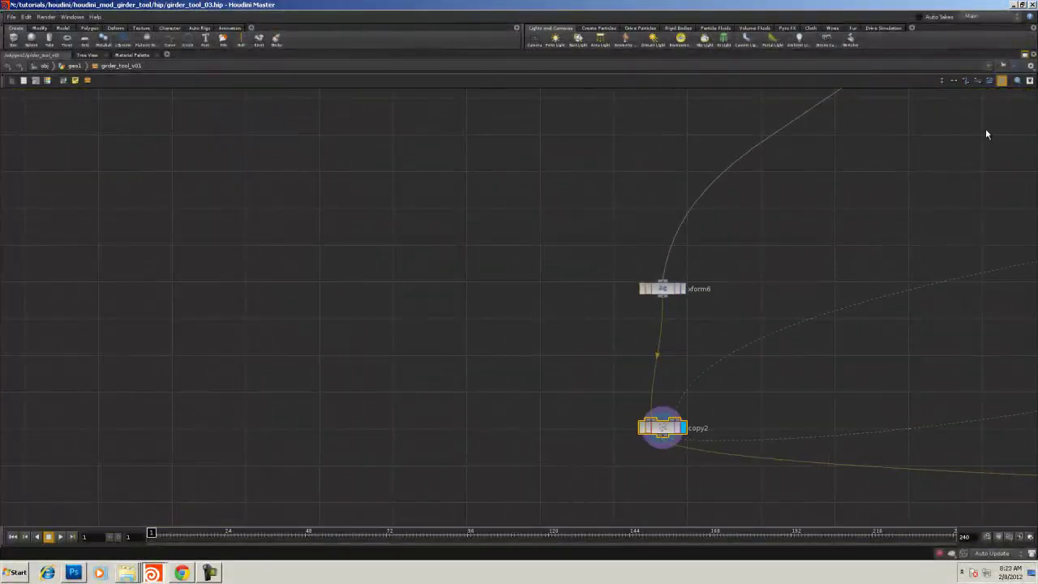
click(1025, 55)
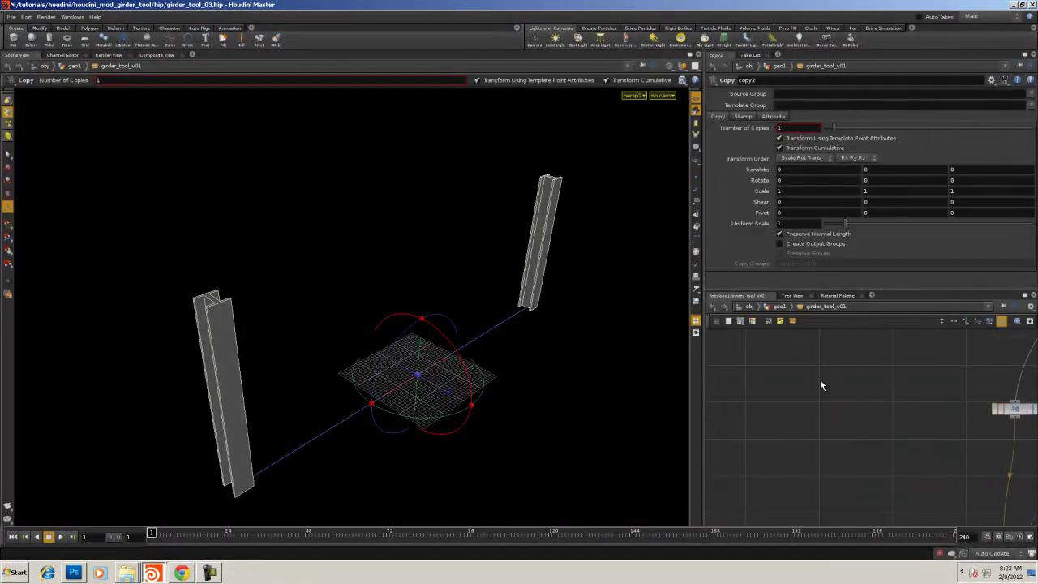
middle_drag(829, 379, 678, 404)
right_drag(982, 413, 962, 412)
middle_drag(965, 454, 749, 405)
middle_drag(932, 430, 798, 427)
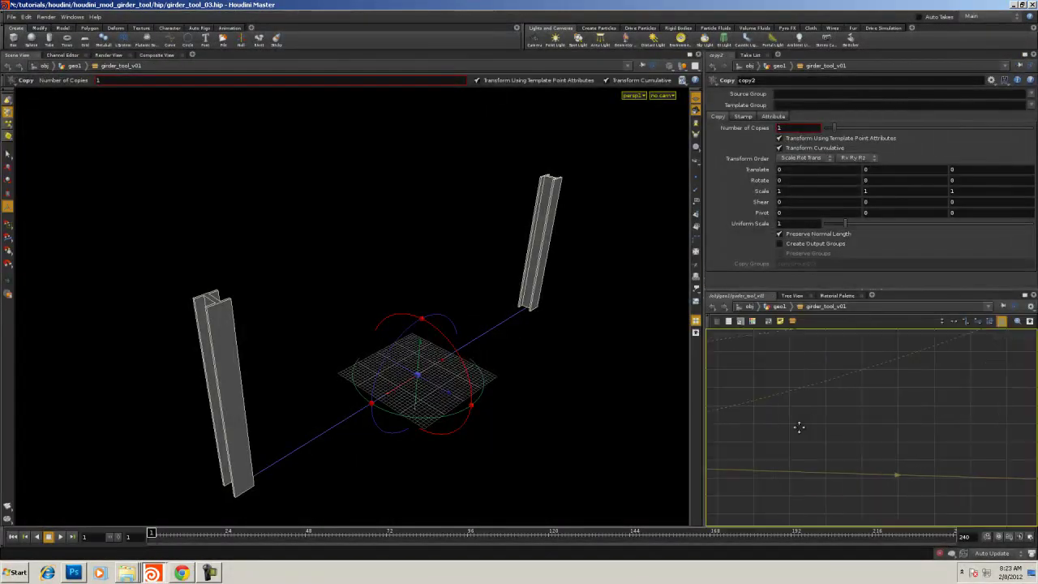
right_drag(798, 426, 837, 479)
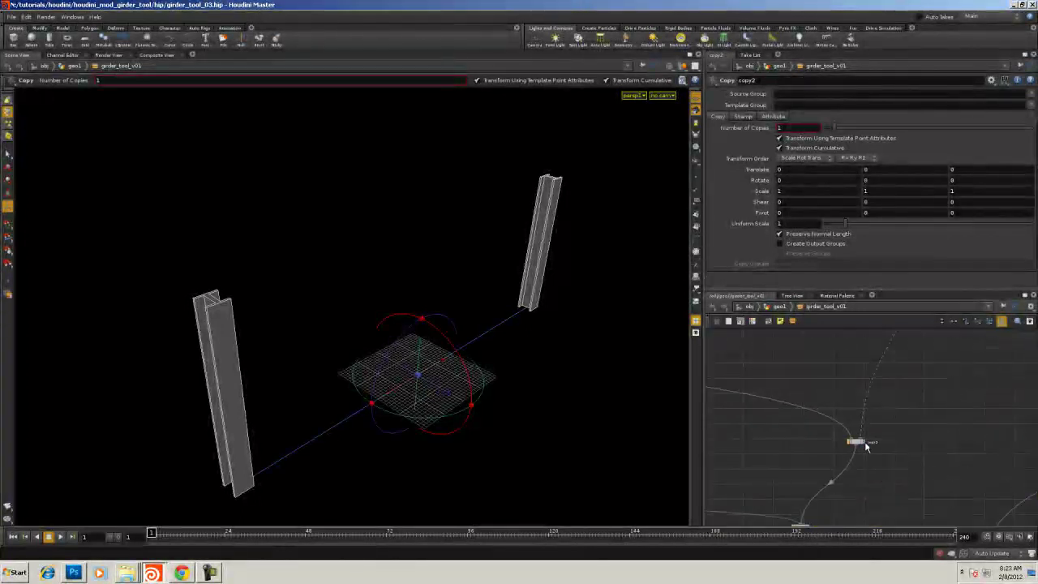
click(863, 444)
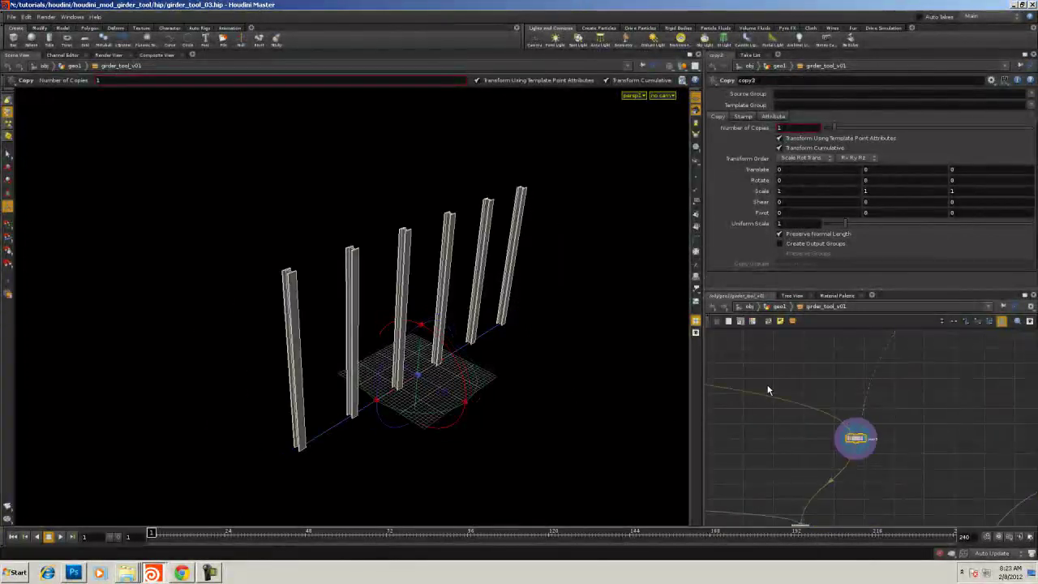
Maximize the network editor with the whole girder network in view to review its layout
scroll(770, 396, up, 4)
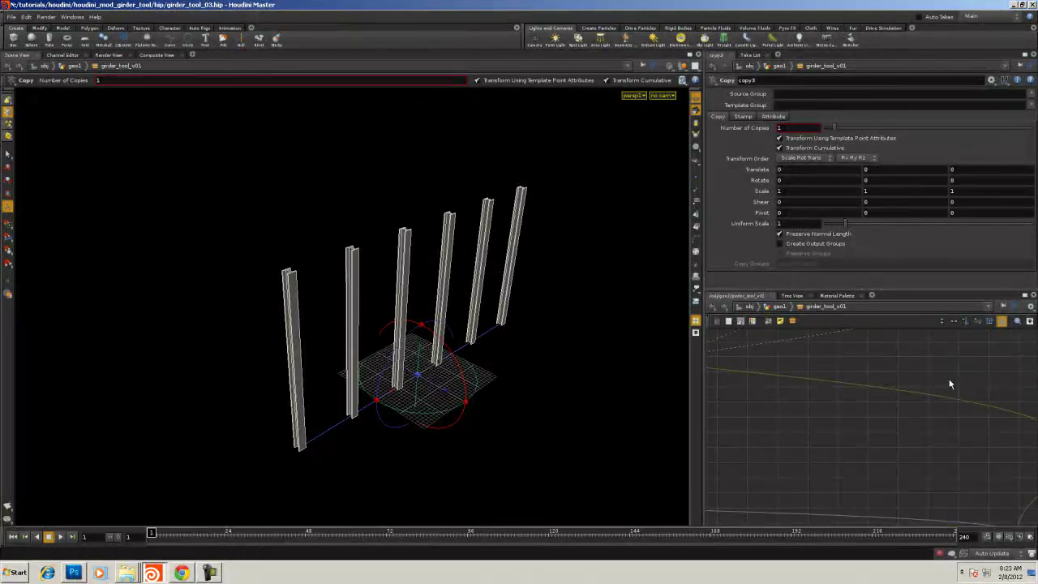
scroll(814, 438, down, 5)
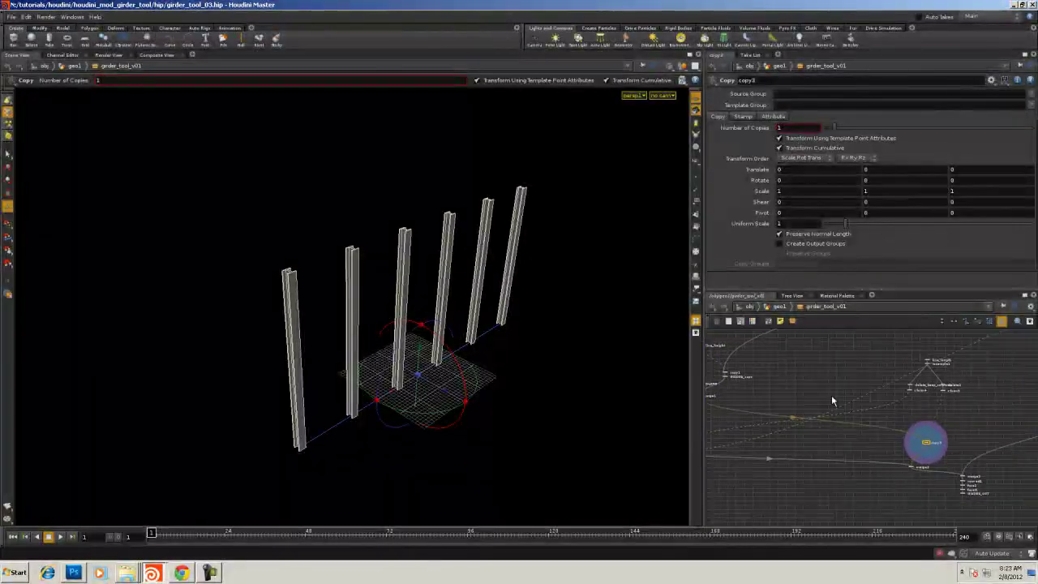
click(1025, 295)
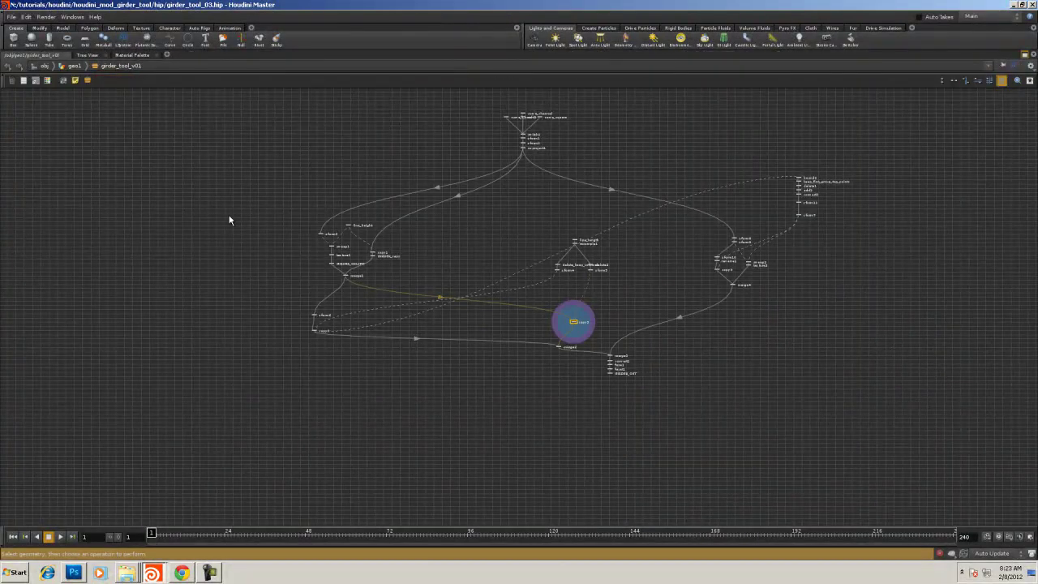
Display merge1, where GIRDER_COLUMN and GIRDER_caps are combined, and restore the split layout to check the single column in the viewport
right_drag(228, 219, 274, 214)
middle_drag(410, 266, 243, 220)
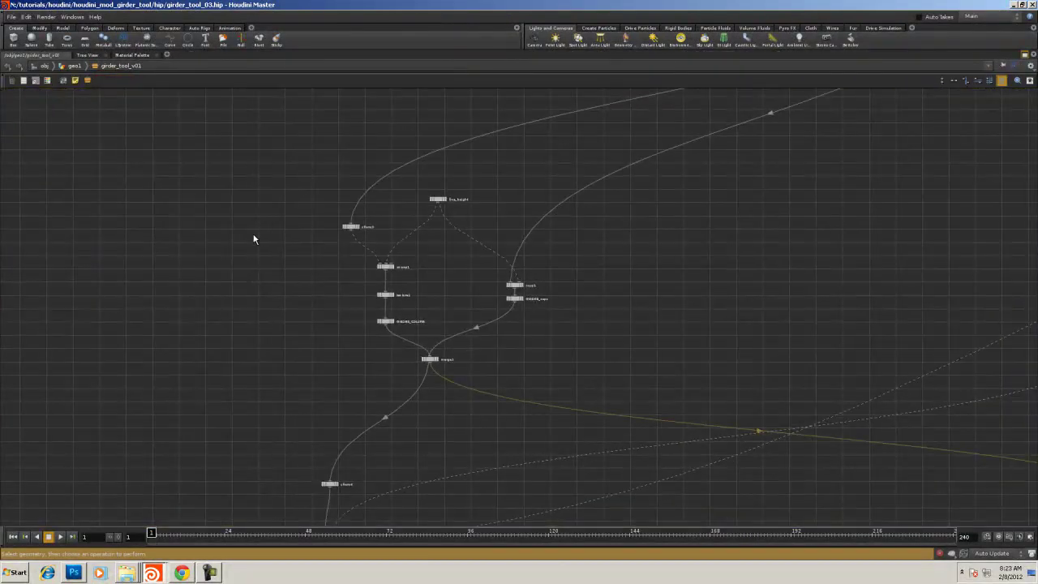
right_drag(301, 246, 361, 246)
middle_drag(362, 246, 291, 102)
right_drag(295, 208, 317, 224)
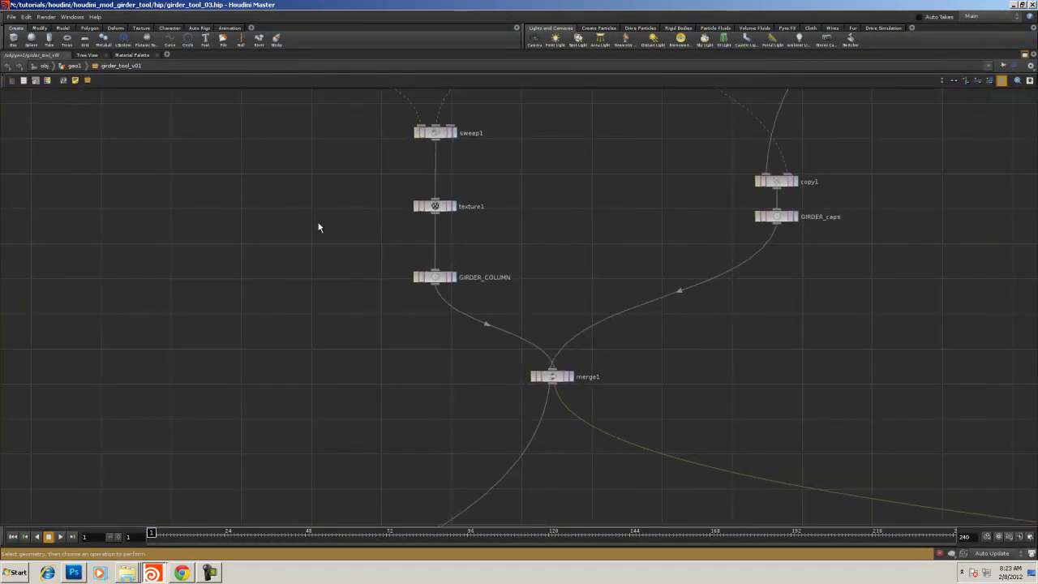
middle_drag(373, 331, 248, 123)
scroll(243, 123, down, 1)
scroll(243, 124, up, 1)
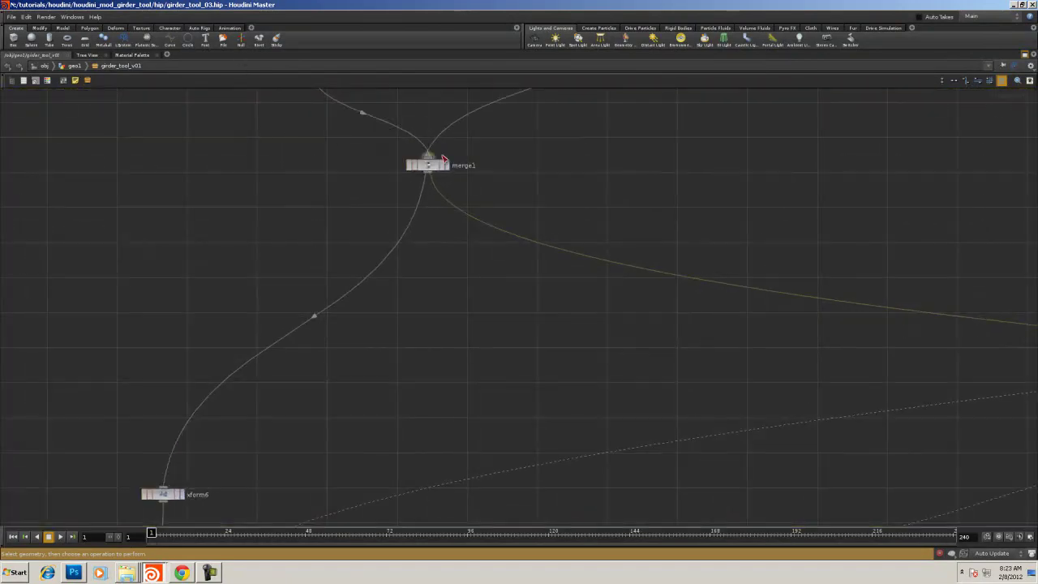
scroll(660, 134, down, 4)
scroll(616, 137, up, 4)
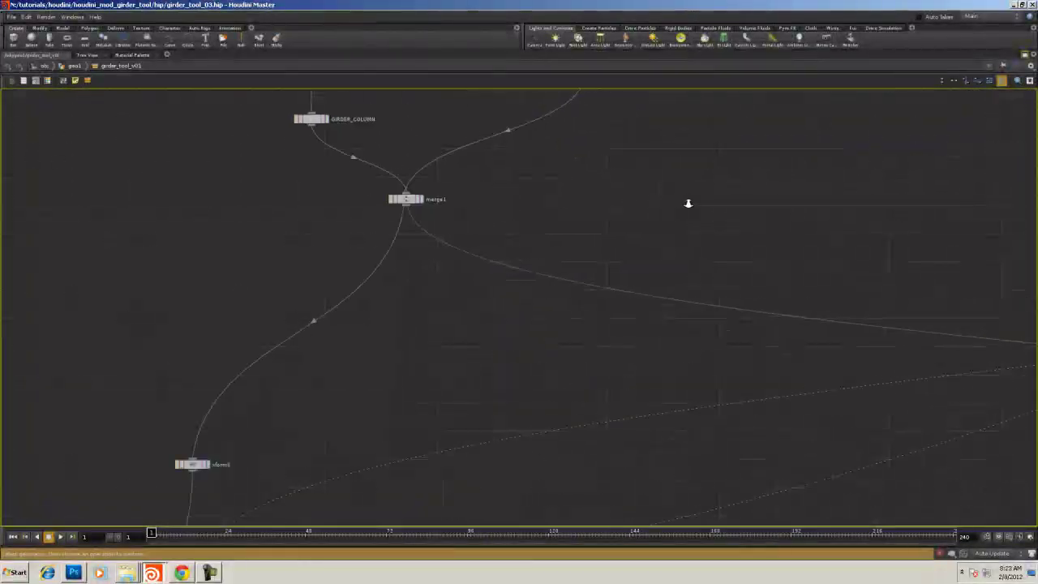
right_drag(688, 203, 693, 184)
middle_drag(693, 184, 756, 187)
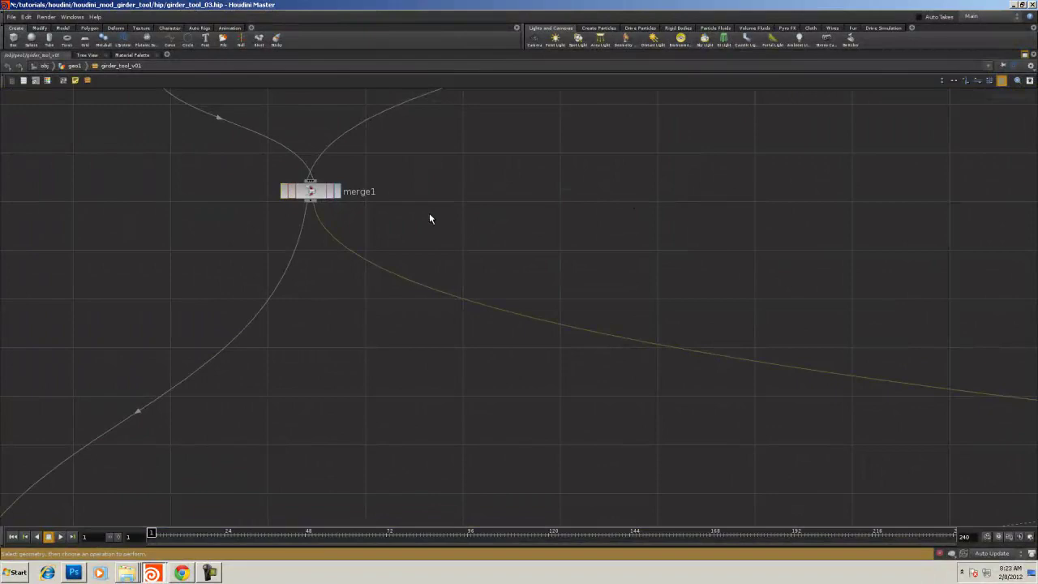
click(339, 193)
click(1025, 54)
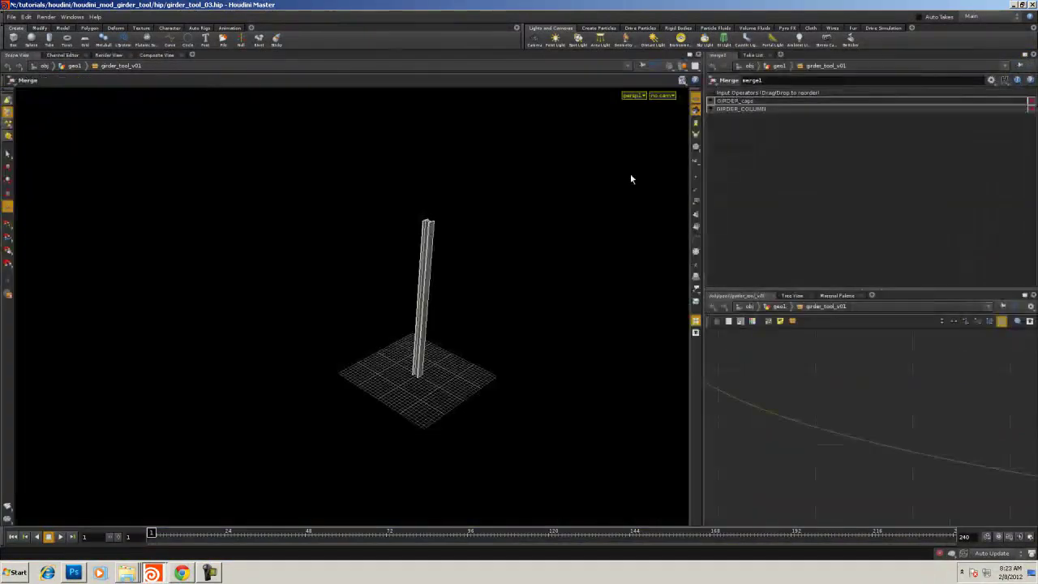
key(s)
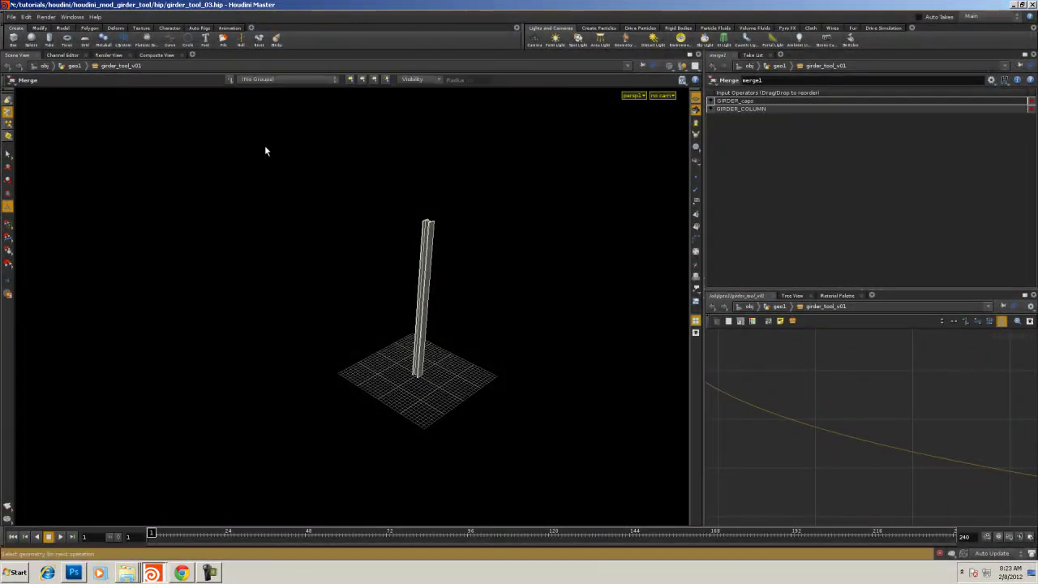
Add a Group Geometry node below merge1, wire merge1 into its first input and display it
middle_drag(873, 361, 914, 393)
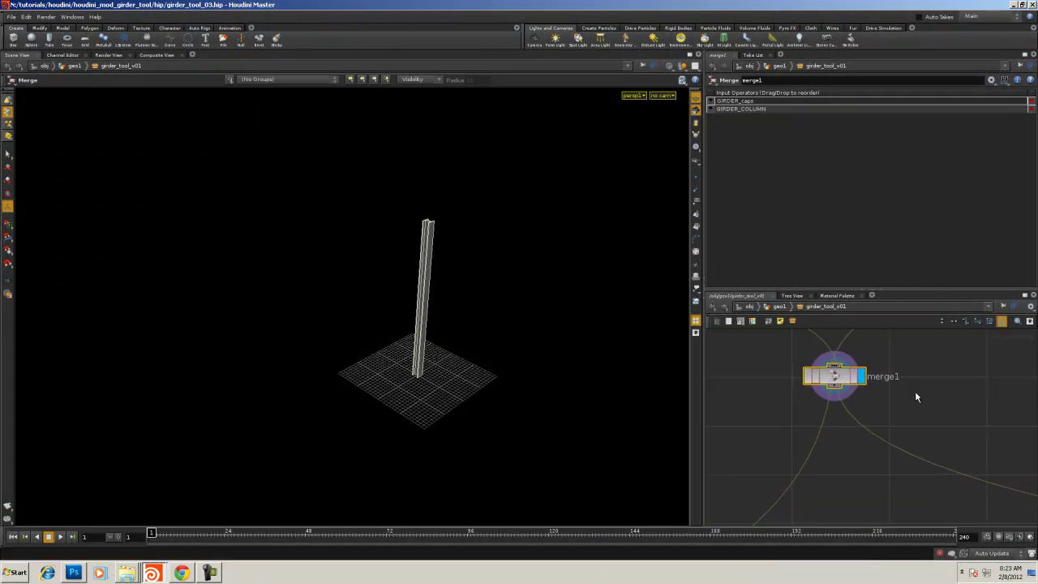
key(Tab)
mouse_move(932, 378)
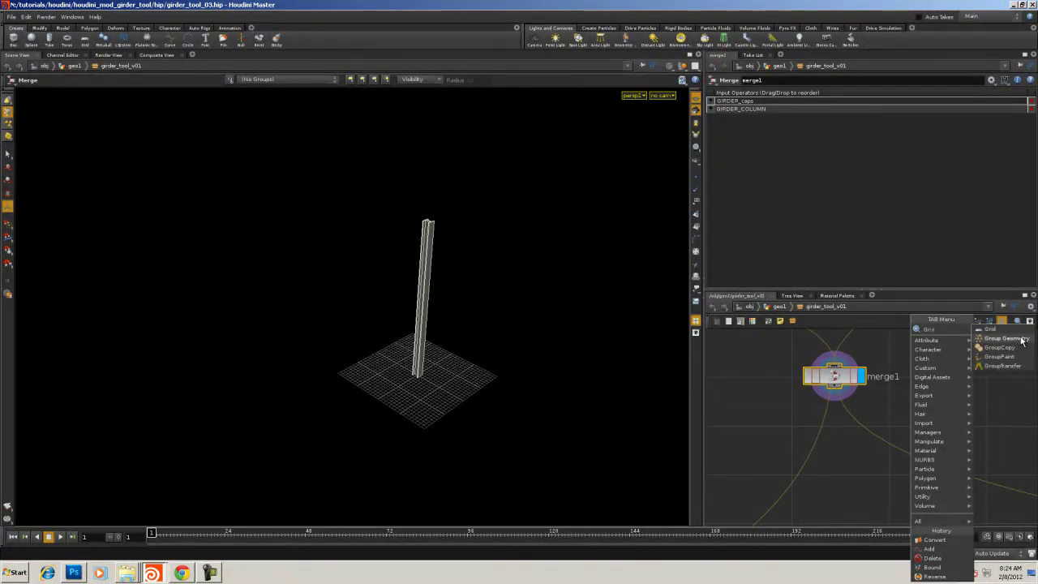
click(1022, 342)
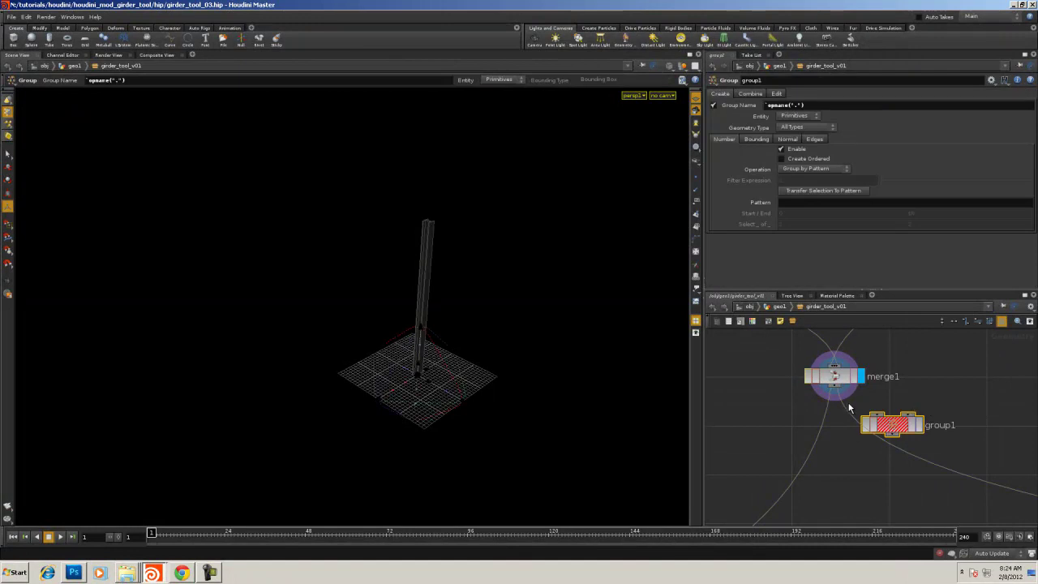
drag(834, 386, 876, 414)
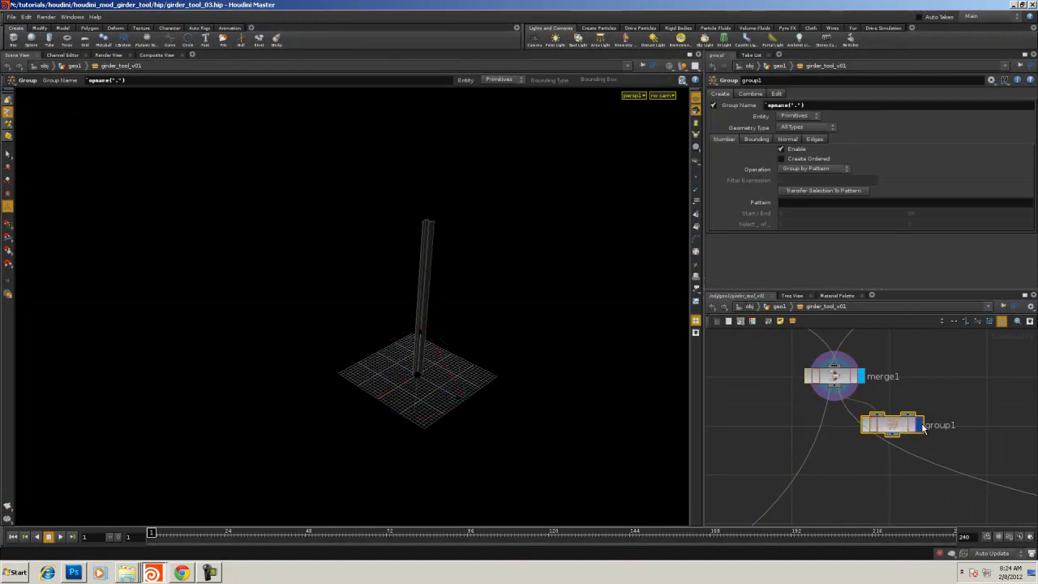
click(919, 425)
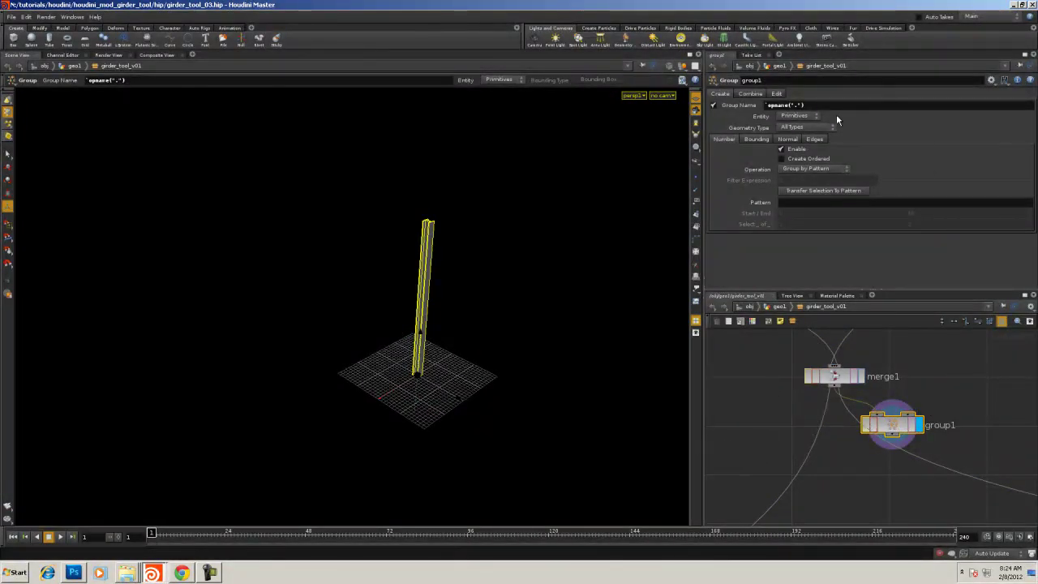
Maximize the network editor and wire the output of group1 into xform6 in place of merge1
middle_drag(903, 382, 899, 254)
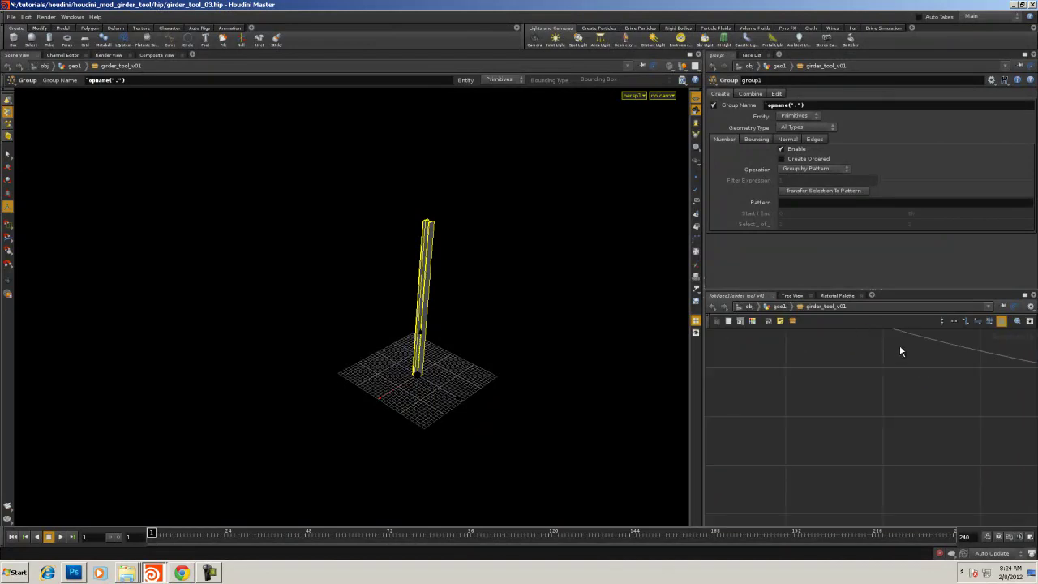
click(1023, 296)
scroll(705, 366, down, 5)
middle_drag(699, 365, 384, 280)
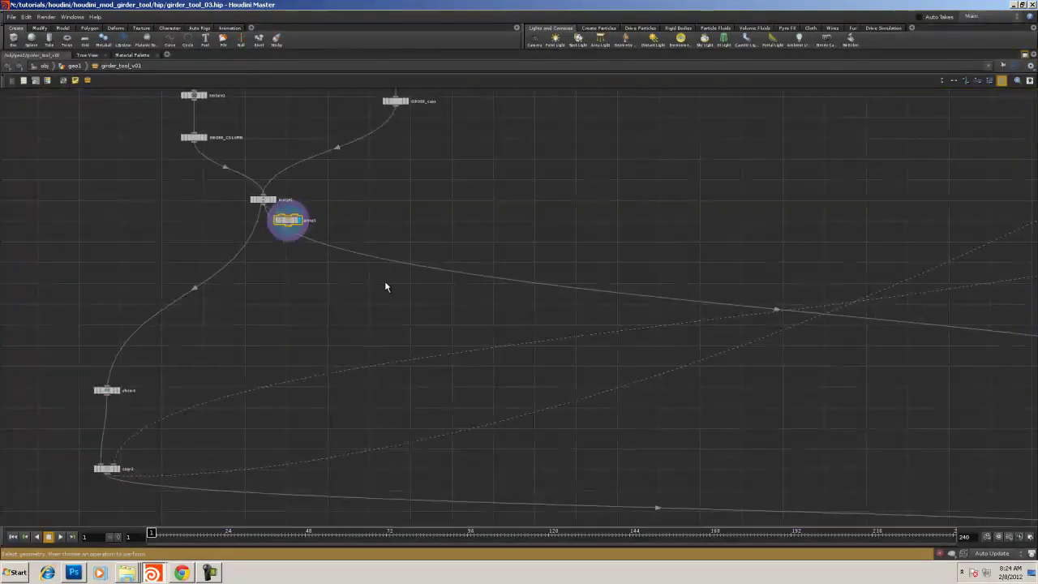
scroll(384, 277, up, 5)
scroll(335, 262, up, 4)
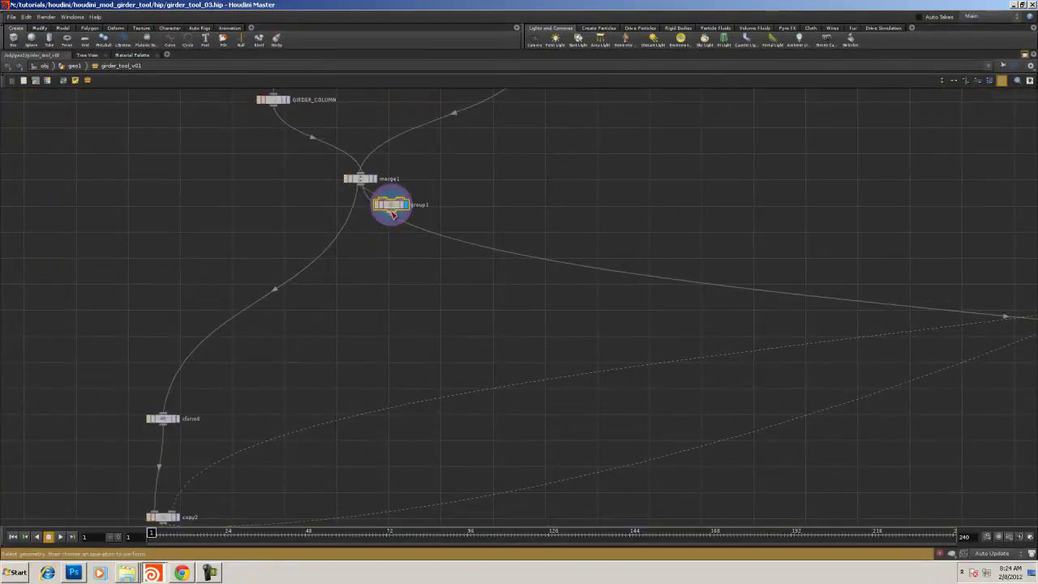
click(165, 412)
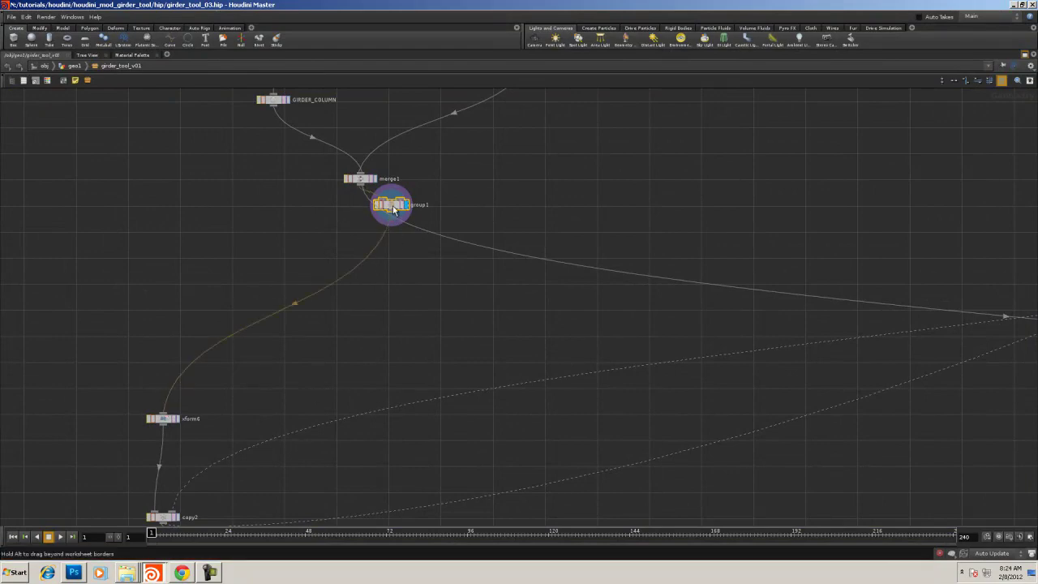
Move group1 clear of the merge1 wires and connect its output to copy3 as well
drag(392, 208, 326, 233)
scroll(450, 264, down, 3)
middle_drag(514, 241, 239, 231)
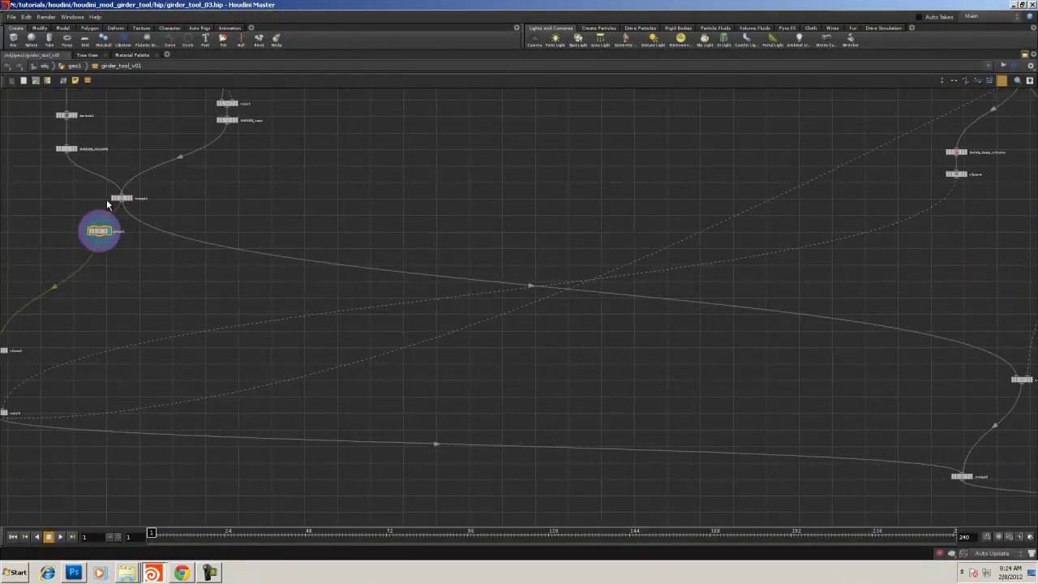
click(100, 236)
click(1016, 375)
middle_drag(328, 237, 871, 298)
scroll(871, 298, up, 6)
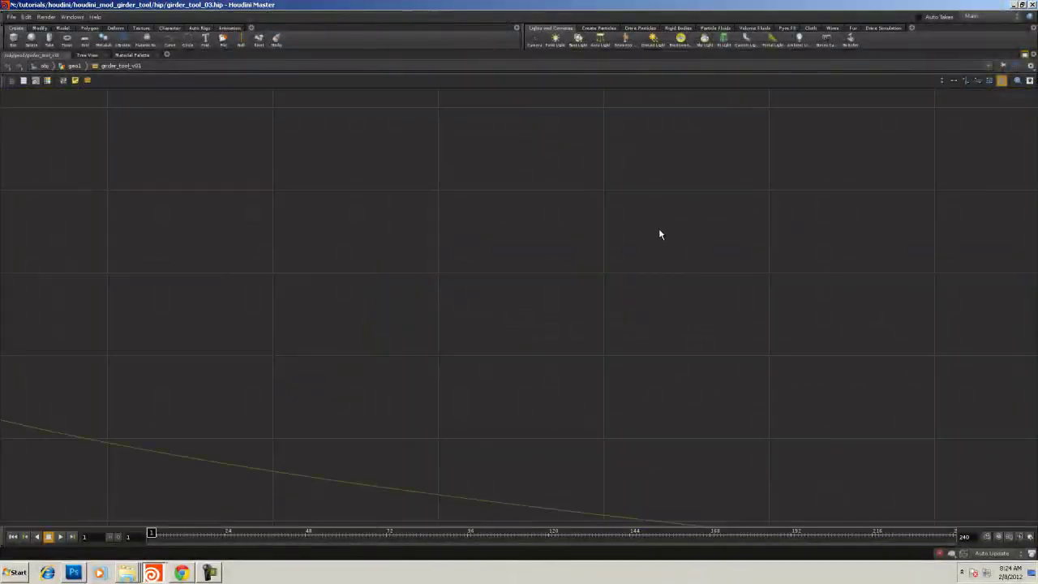
scroll(658, 228, down, 2)
middle_drag(659, 228, 808, 256)
click(300, 206)
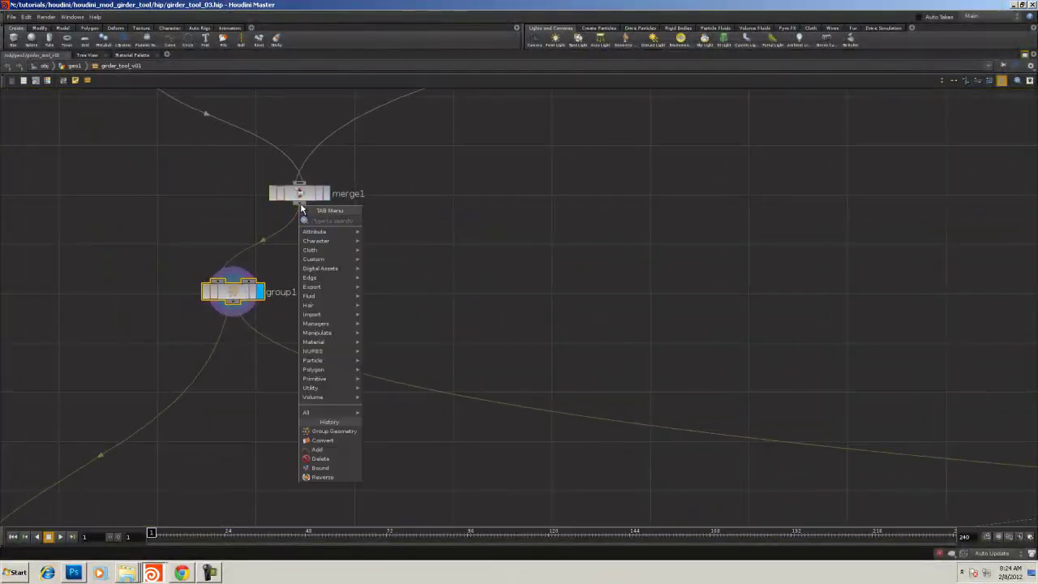
click(345, 431)
click(344, 291)
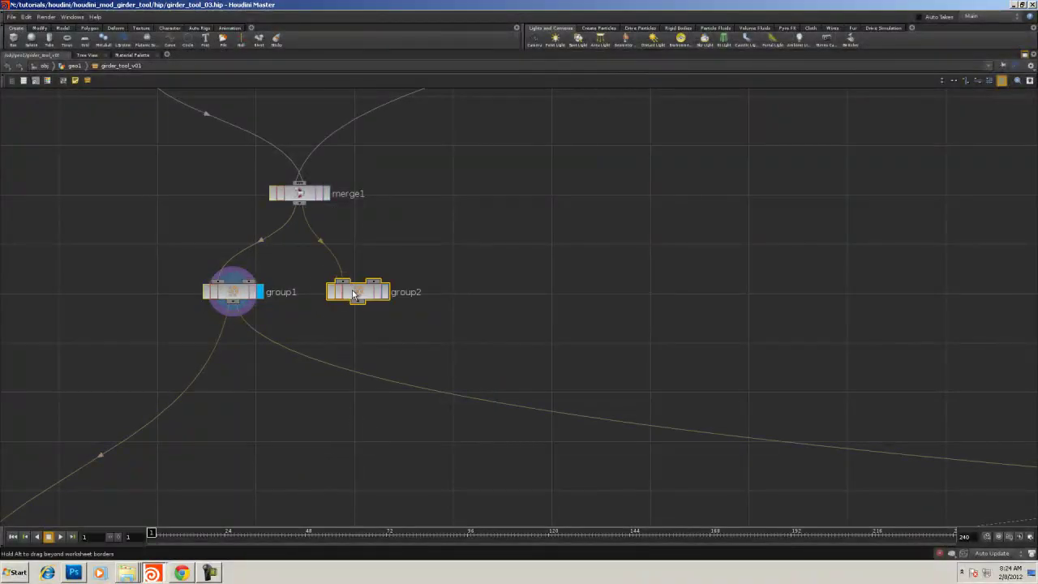
key(Delete)
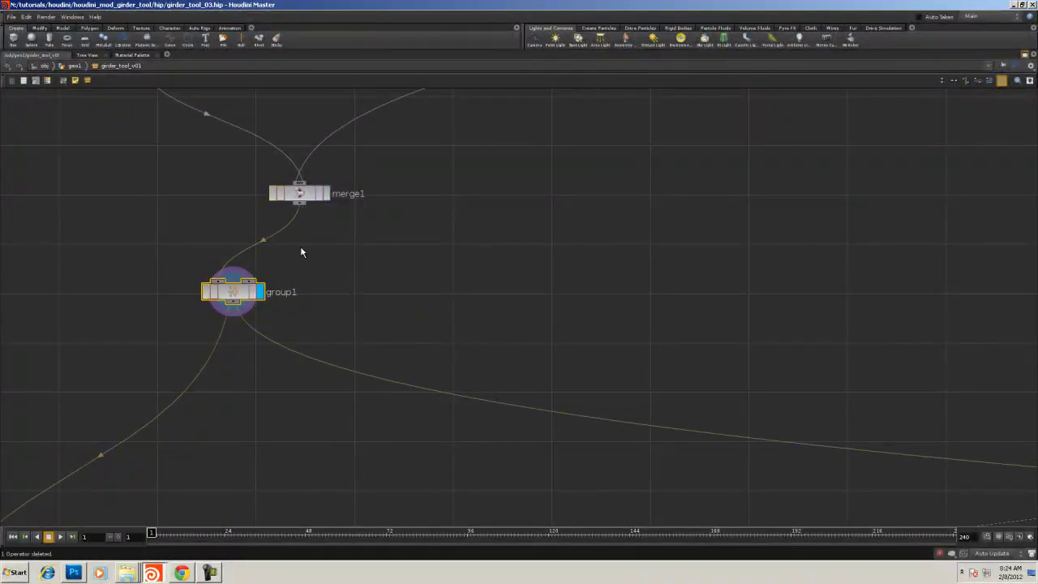
Reposition group1 so it sits directly beneath merge1
drag(229, 298, 352, 299)
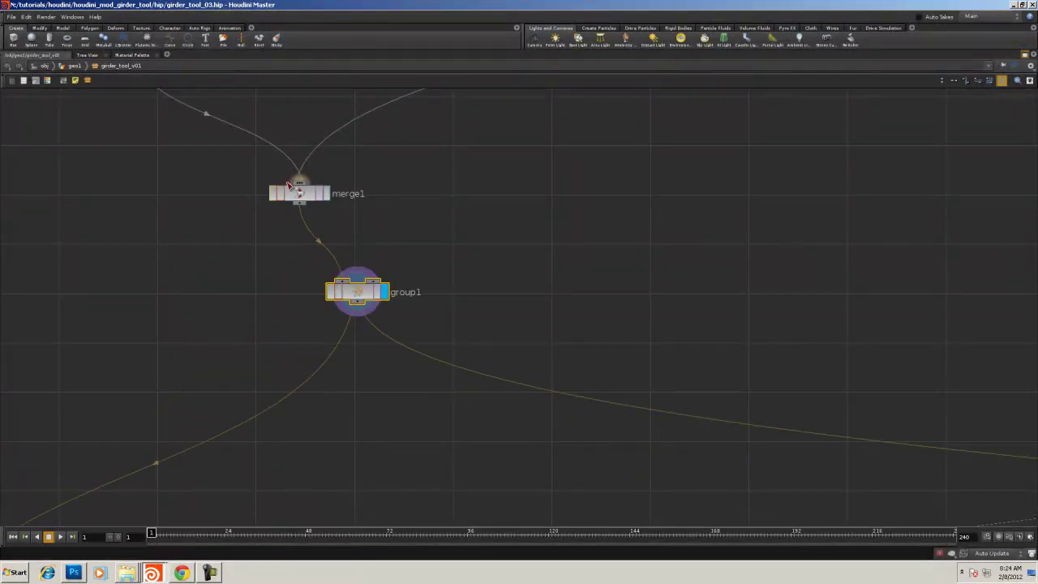
drag(358, 194, 359, 195)
middle_drag(502, 257, 554, 259)
scroll(553, 259, down, 2)
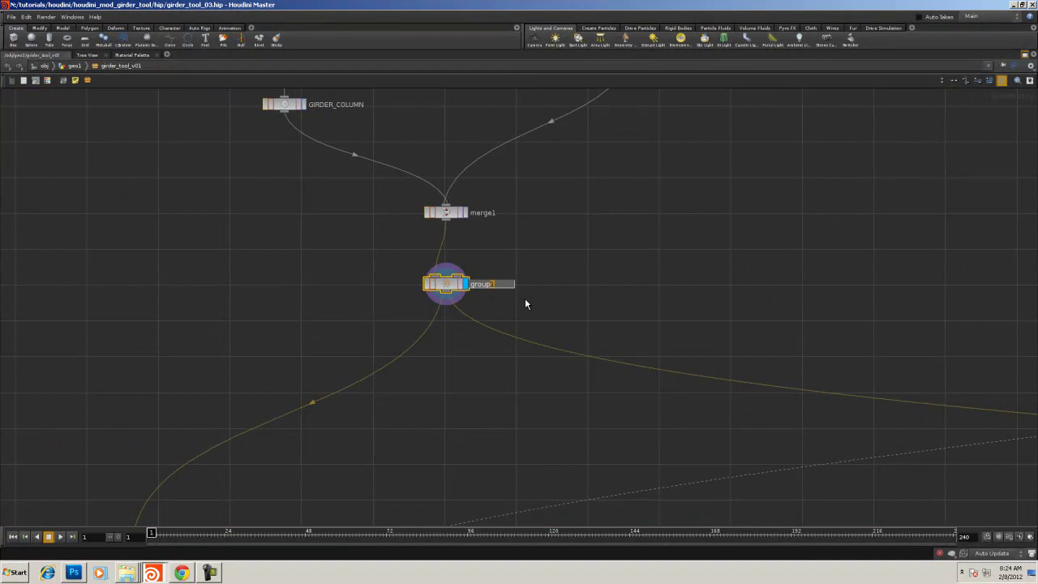
Rename the group1 node columns_exterior
key(BackSpace)
key(BackSpace)
key(BackSpace)
key(BackSpace)
key(BackSpace)
key(BackSpace)
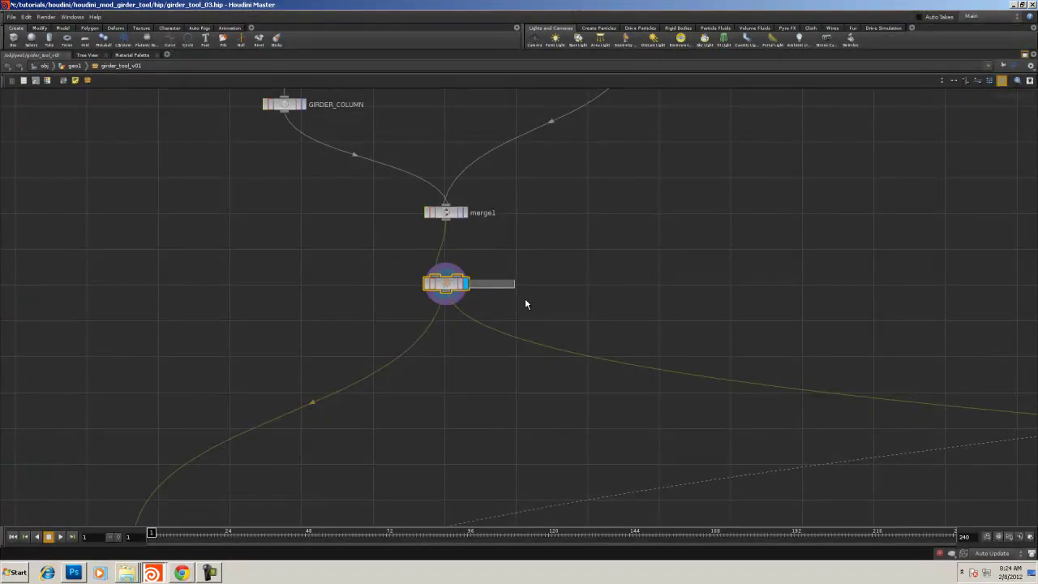
text(col)
text(umns_e)
text(xterior)
key(Return)
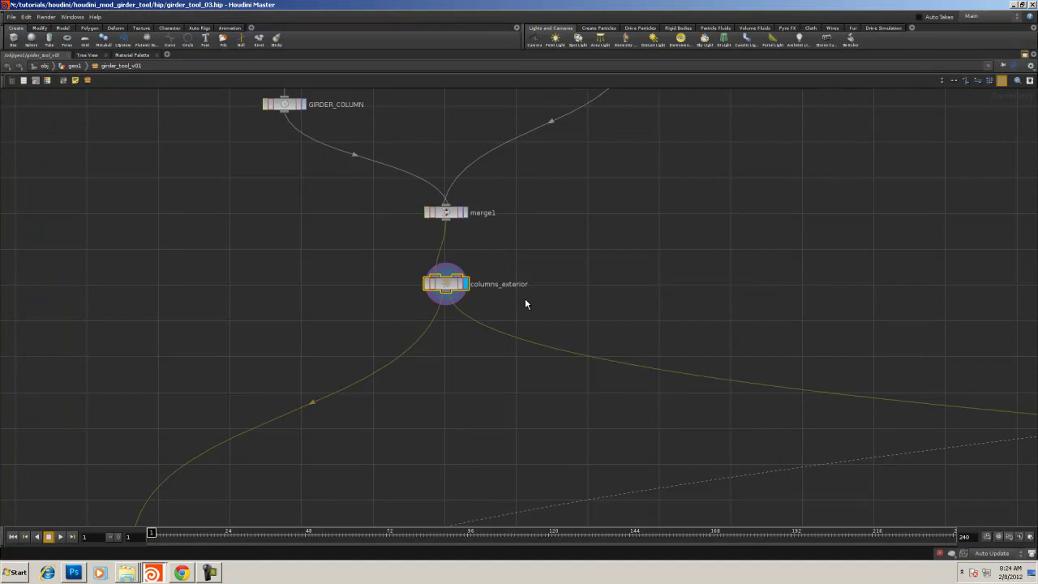
Detach columns_exterior from its wires and set it beside the branch that runs from merge1 to xform6
scroll(697, 367, down, 5)
middle_drag(673, 366, 568, 299)
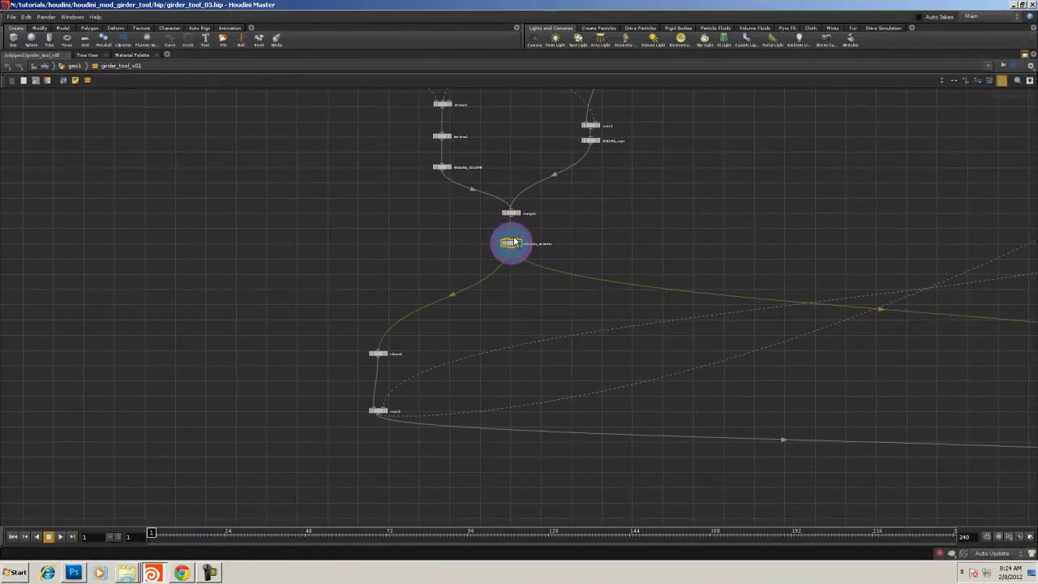
drag(514, 243, 395, 266)
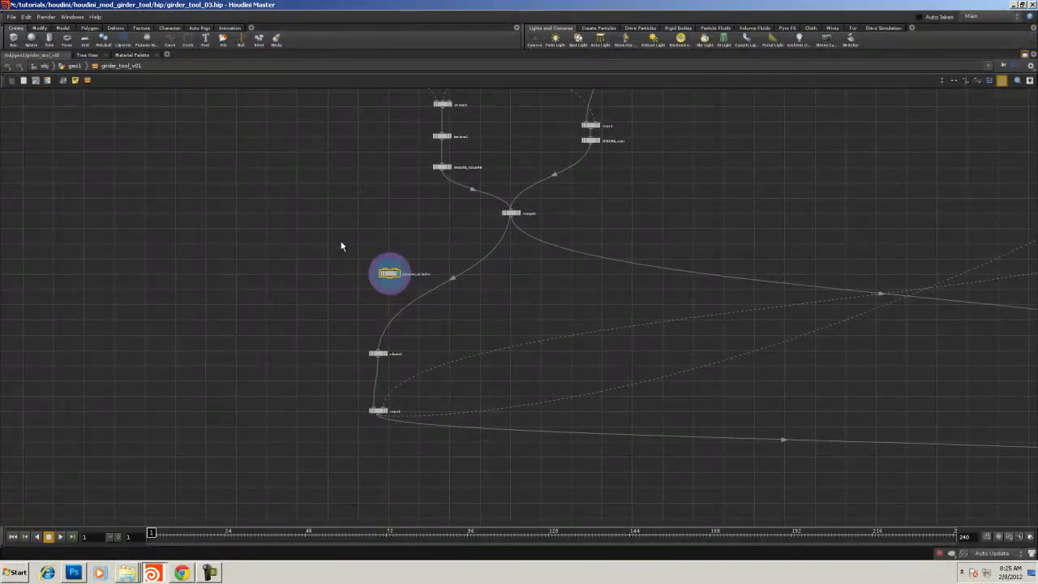
Duplicate the columns_exterior group node, place the copy below merge1 and rename it columns_interior
right_drag(341, 241, 447, 239)
middle_drag(549, 351, 512, 285)
double_click(521, 276)
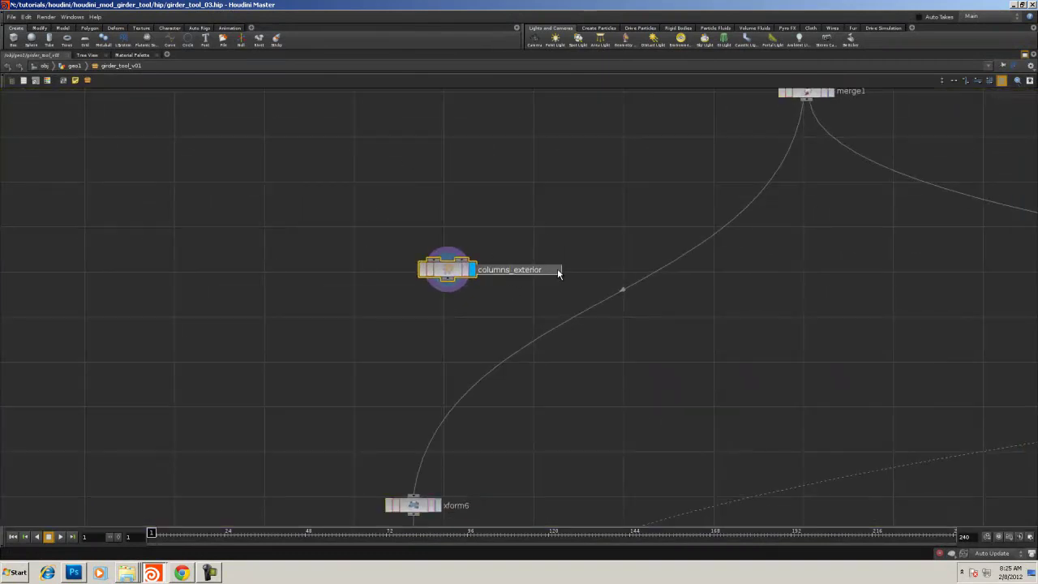
drag(557, 273, 348, 270)
key(ctrl+c)
key(Return)
key(ctrl+c)
key(ctrl+v)
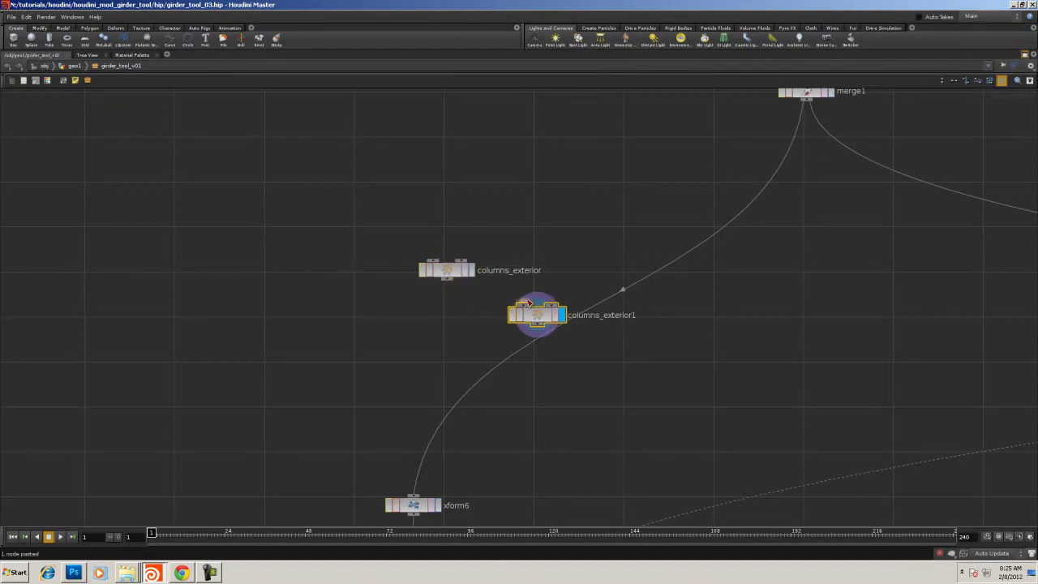
drag(603, 315, 971, 275)
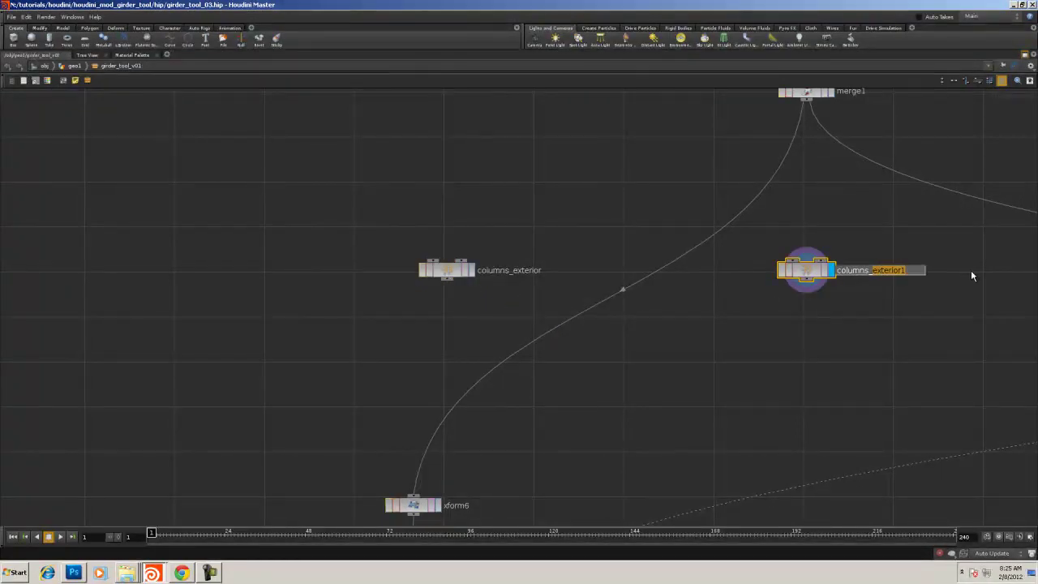
text(interior)
key(Return)
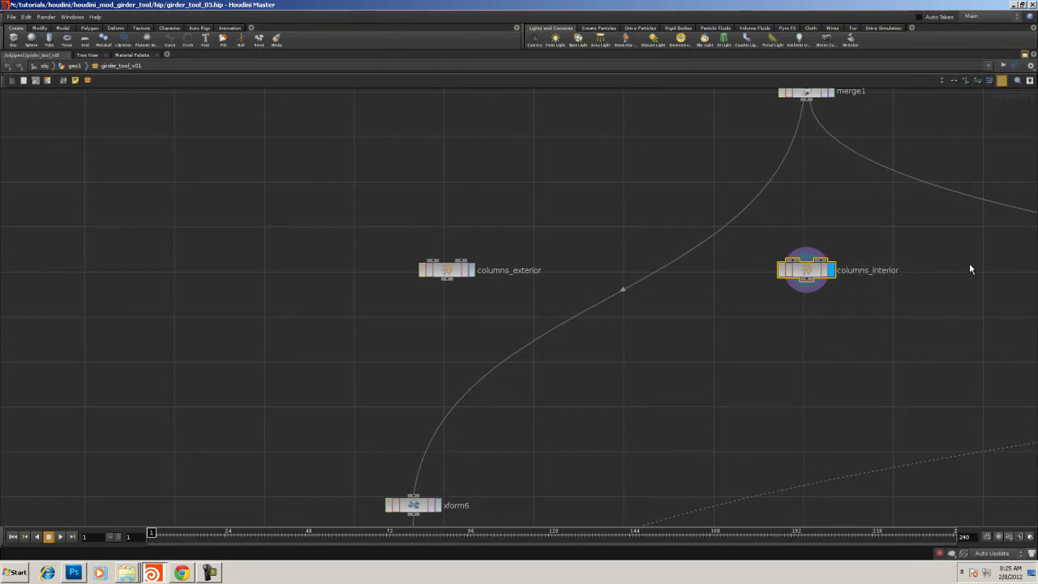
Move columns_interior up next to merge1 and wire merge1's output into its first input
click(808, 274)
drag(955, 203, 864, 158)
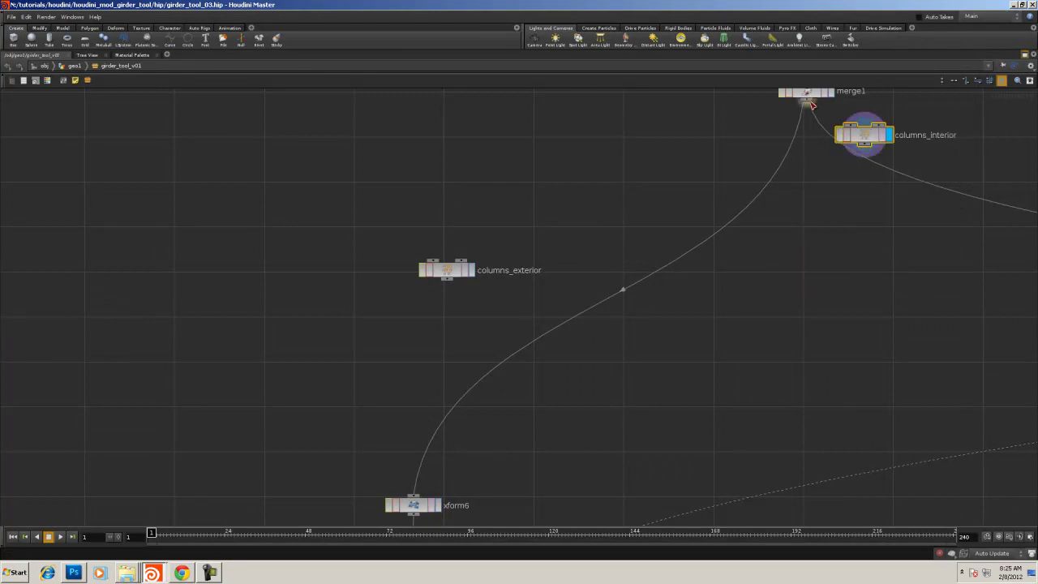
drag(810, 103, 849, 125)
Insert columns_exterior between merge1 and xform6 by wiring merge1 into it and its output into xform6
click(529, 204)
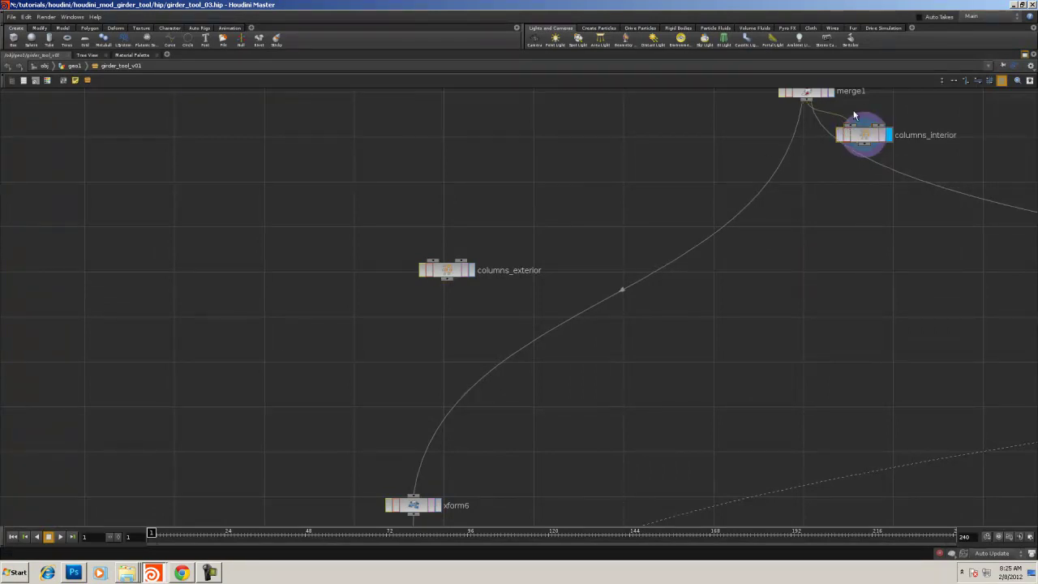
drag(806, 103, 445, 261)
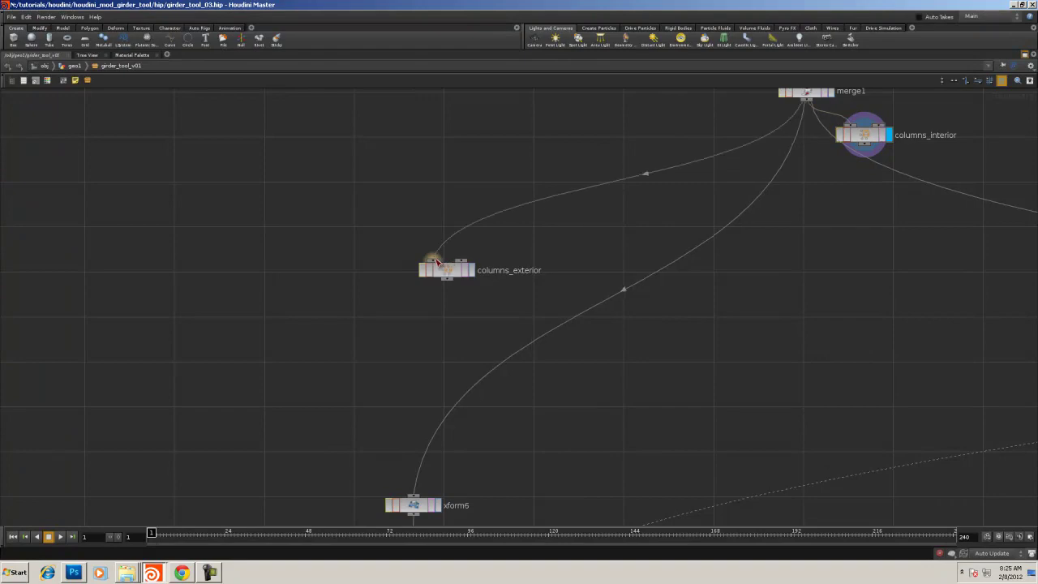
middle_drag(419, 290, 462, 196)
drag(488, 188, 637, 221)
scroll(776, 278, down, 4)
middle_drag(759, 281, 319, 273)
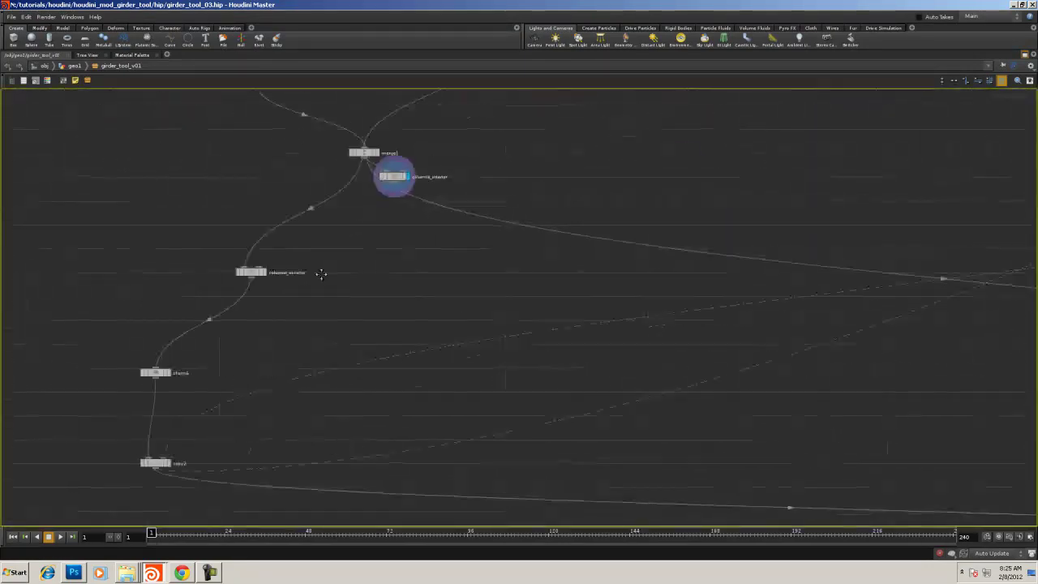
Wire columns_interior's output into copy3, replacing the direct connection from merge1
scroll(496, 187, down, 2)
scroll(483, 162, down, 2)
middle_drag(516, 160, 317, 162)
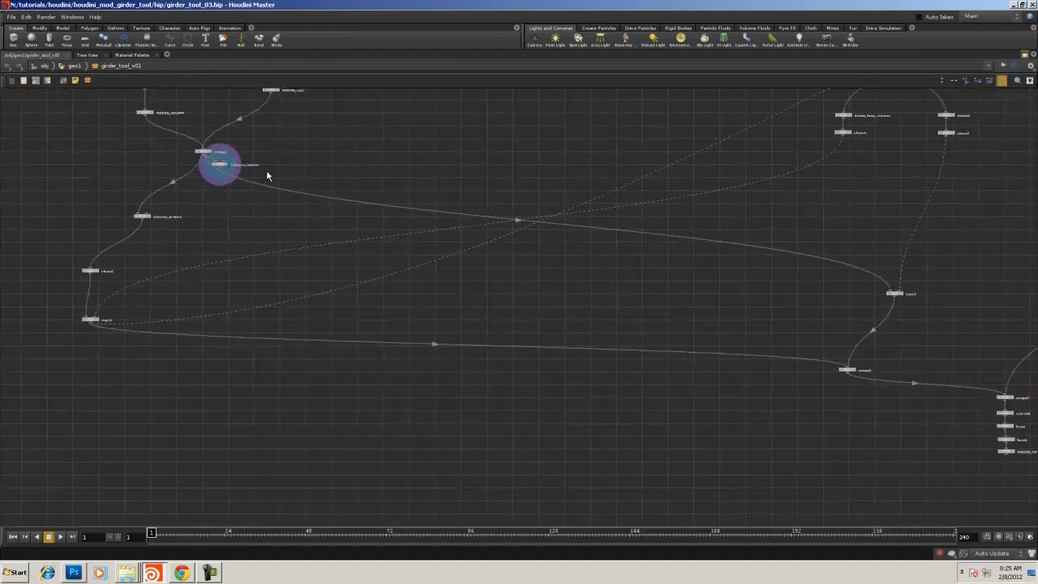
drag(806, 225, 897, 291)
key(ctrl+z)
drag(890, 290, 605, 238)
click(220, 168)
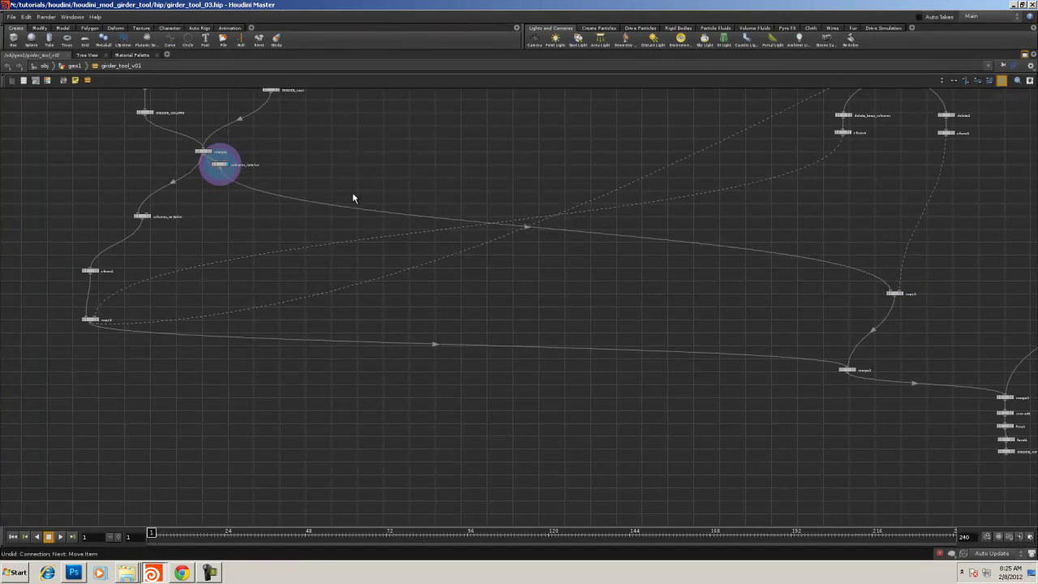
Move columns_exterior up closer to merge1's level and inspect the node info of columns_exterior and columns_interior
scroll(357, 197, up, 4)
middle_drag(364, 197, 644, 286)
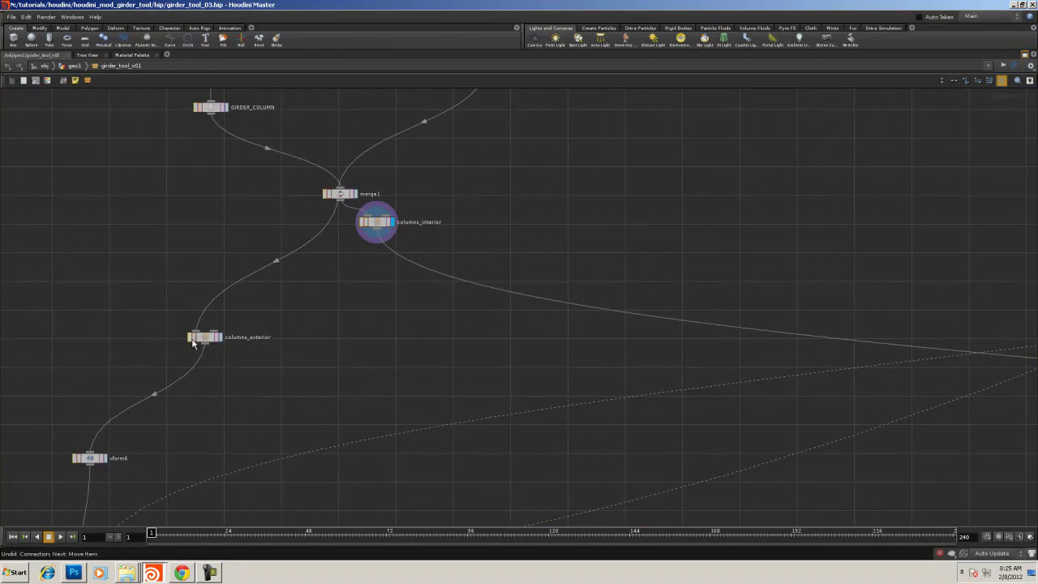
drag(192, 342, 170, 260)
middle_click(168, 258)
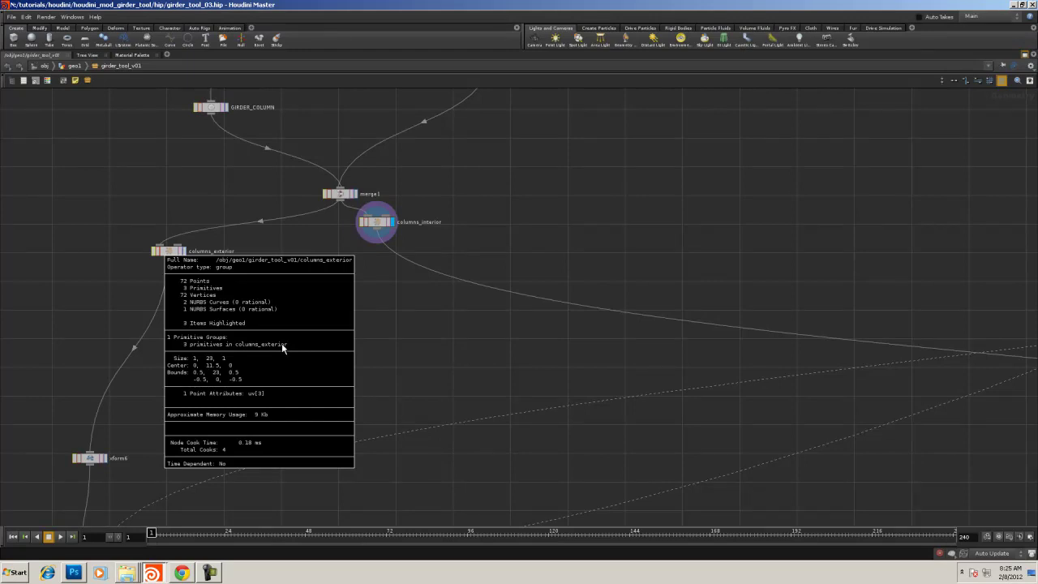
middle_drag(281, 343, 280, 350)
middle_drag(384, 227, 381, 226)
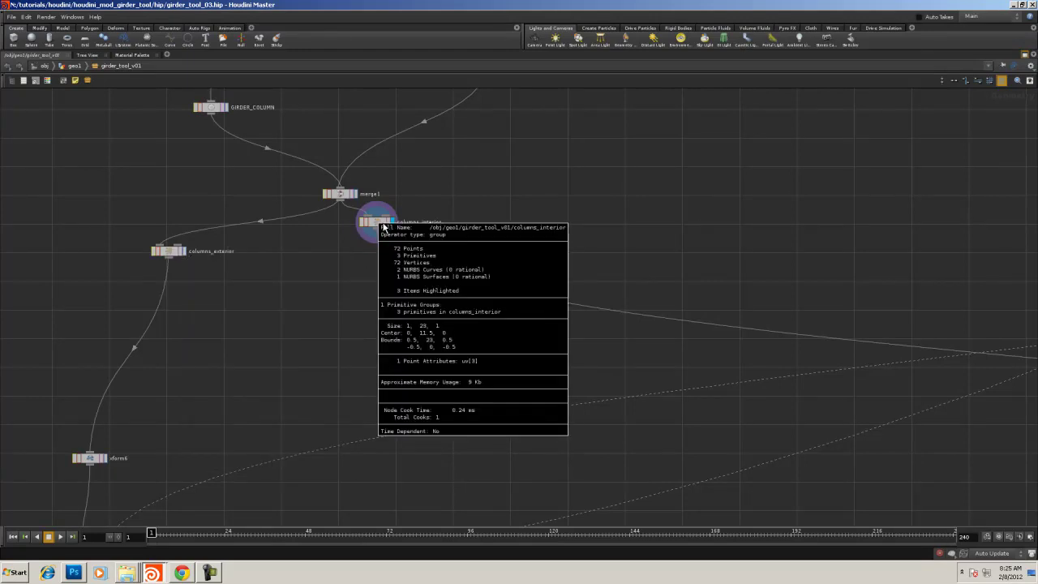
Display copy2 below xform6 and inspect its node info for primitive groups
middle_drag(463, 320, 439, 155)
middle_drag(269, 353, 264, 355)
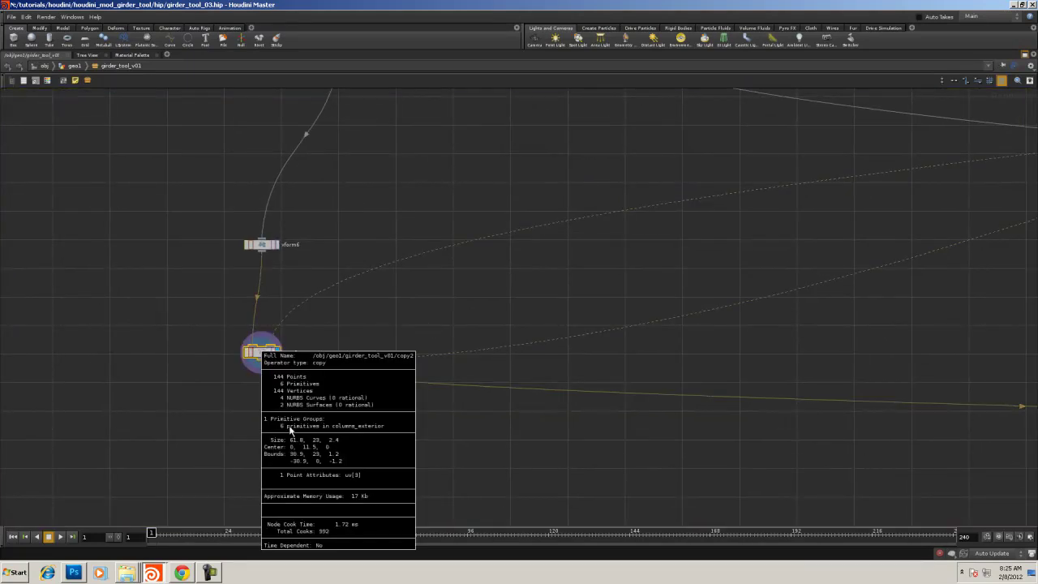
middle_drag(354, 432, 317, 411)
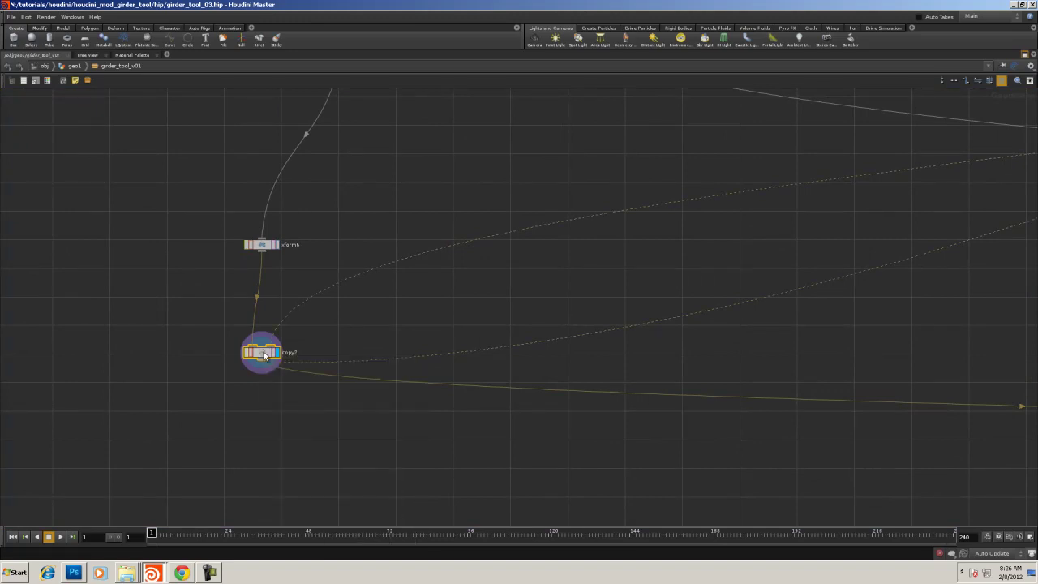
Restore the multi-pane layout with the scene view and parameters beside the network, and recheck copy2's node info
click(1025, 55)
right_drag(857, 411, 815, 403)
middle_drag(815, 403, 890, 375)
right_drag(890, 375, 963, 397)
middle_drag(963, 397, 810, 438)
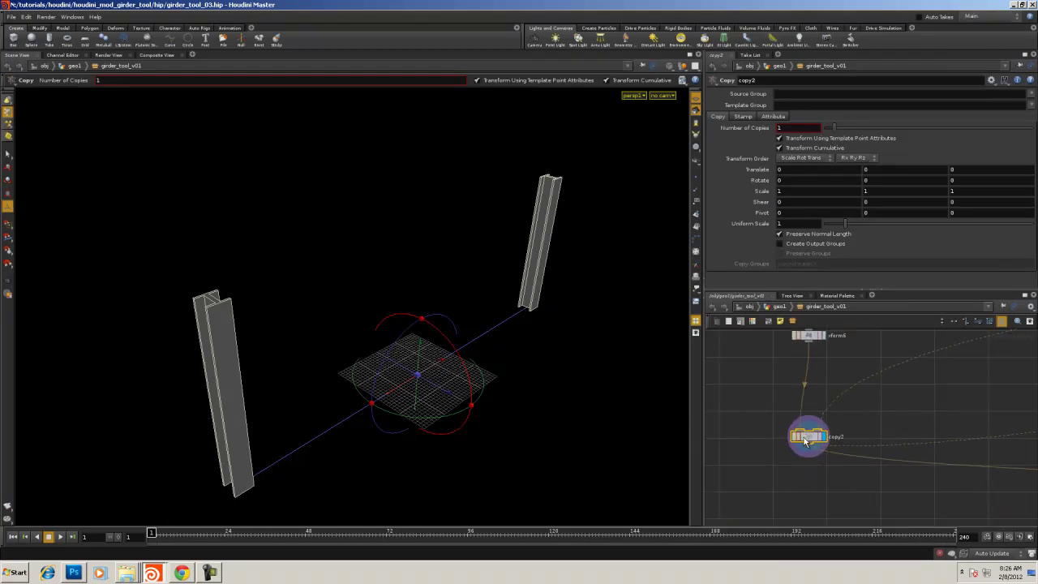
middle_click(810, 438)
Select copy3, enable Create Output Groups and Preserve Groups, and display the node to check its info
right_drag(846, 435, 804, 420)
middle_drag(804, 420, 890, 435)
right_drag(890, 435, 912, 392)
middle_drag(912, 393, 995, 375)
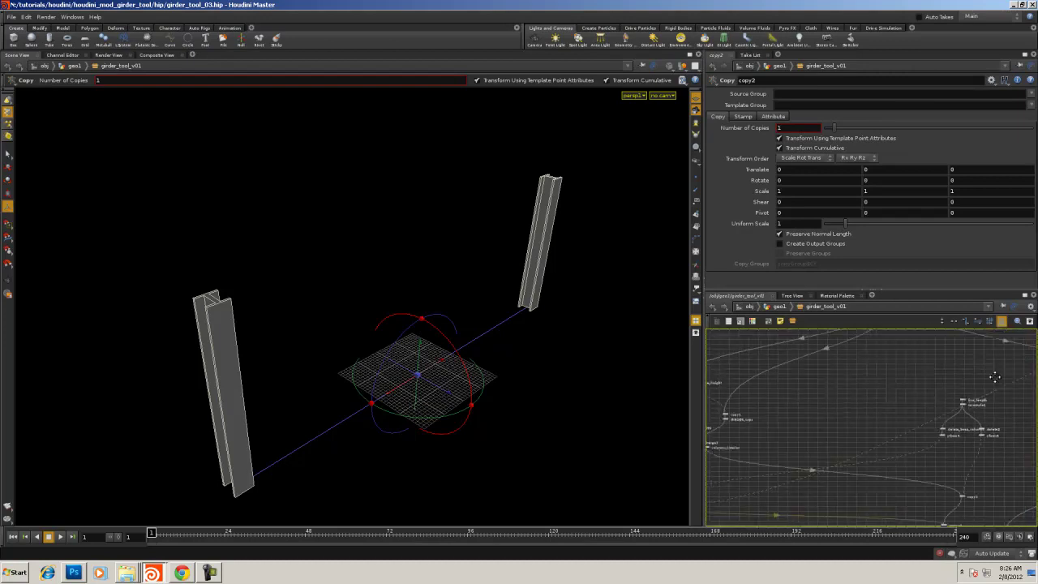
right_drag(995, 375, 884, 430)
middle_drag(884, 431, 882, 389)
click(877, 370)
click(878, 371)
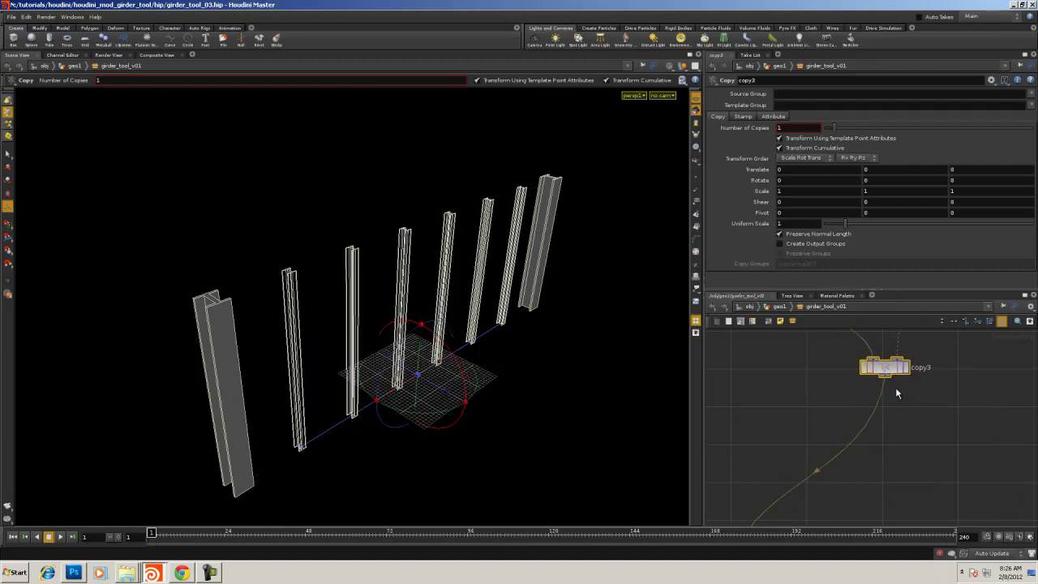
click(805, 244)
click(801, 253)
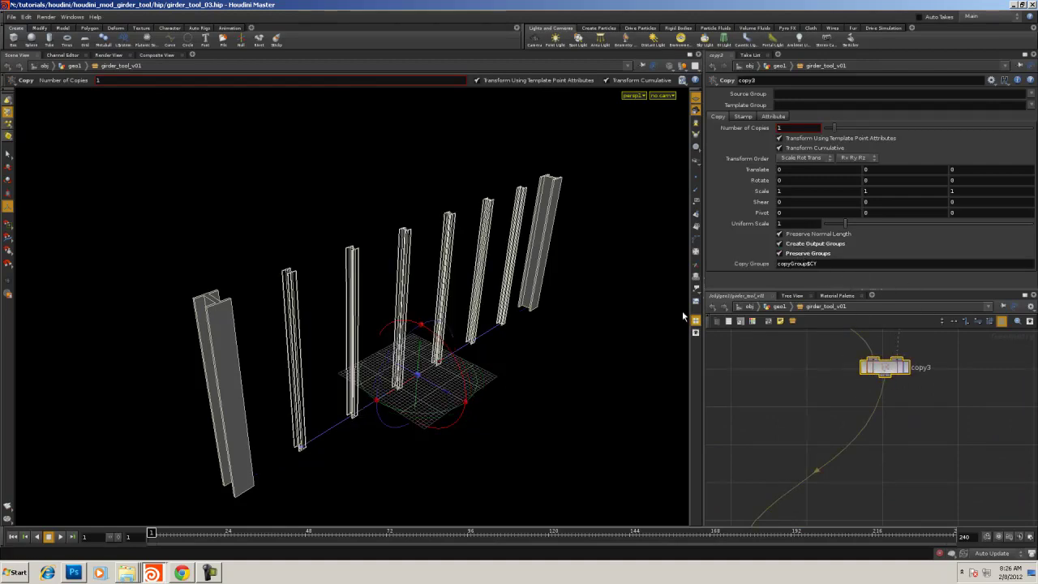
middle_click(888, 368)
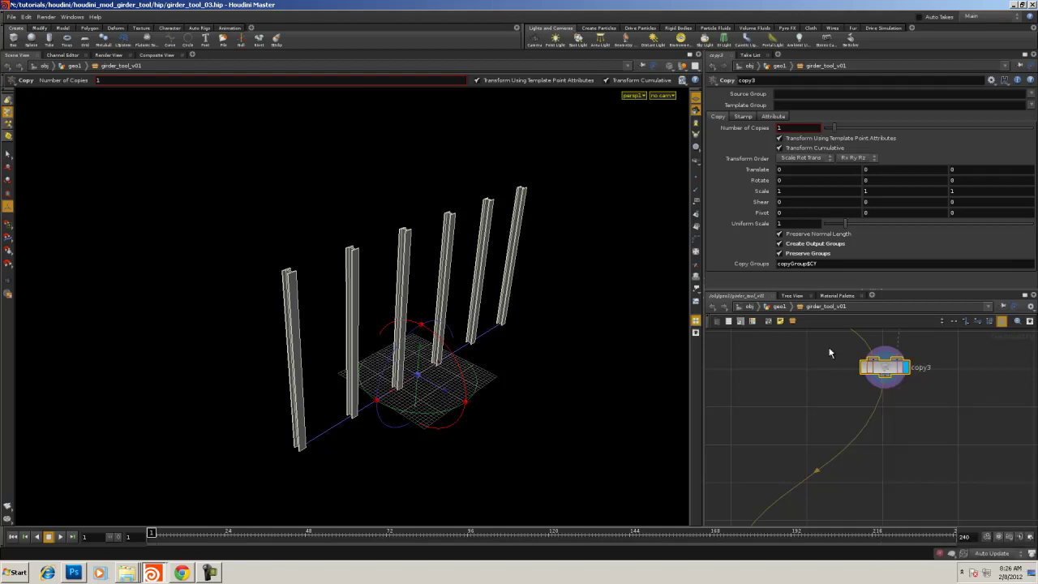
Turn off Create Output Groups on copy3, enlarge the parameter area slightly and inspect copy3's node info again
click(779, 243)
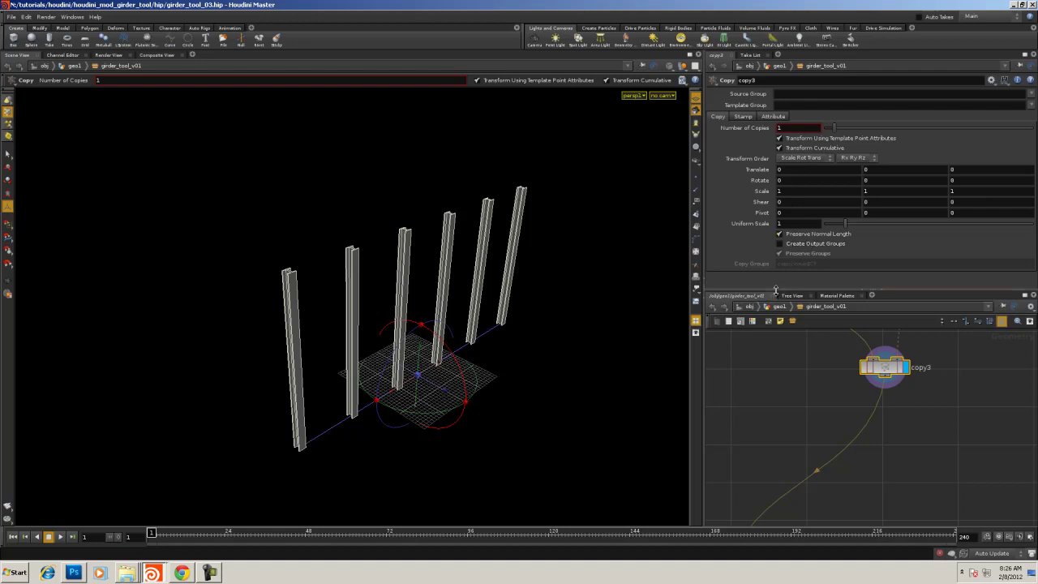
mouse_move(775, 291)
mouse_down()
mouse_move(778, 324)
mouse_move(775, 304)
mouse_up()
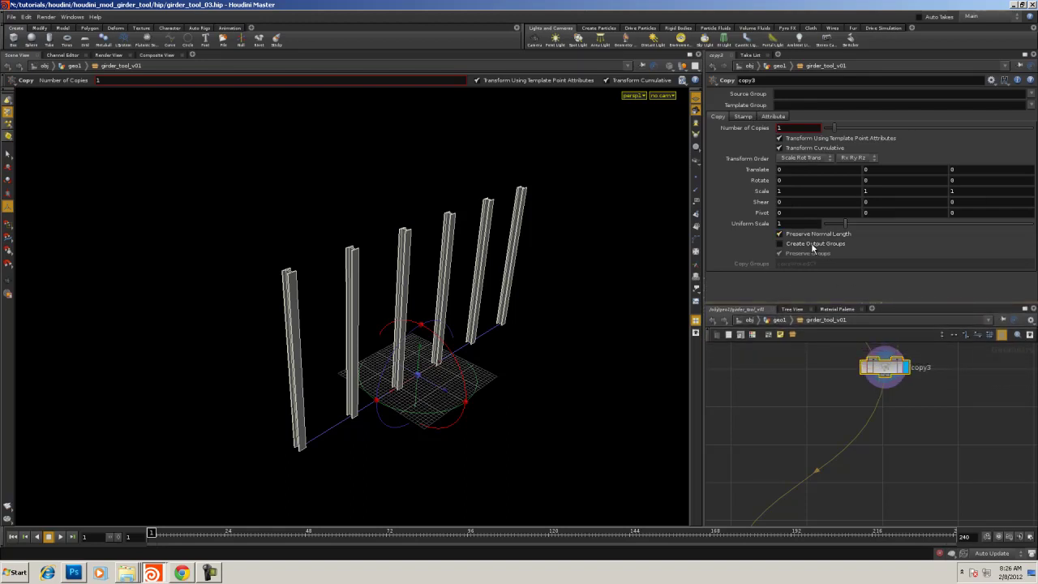
middle_click(887, 374)
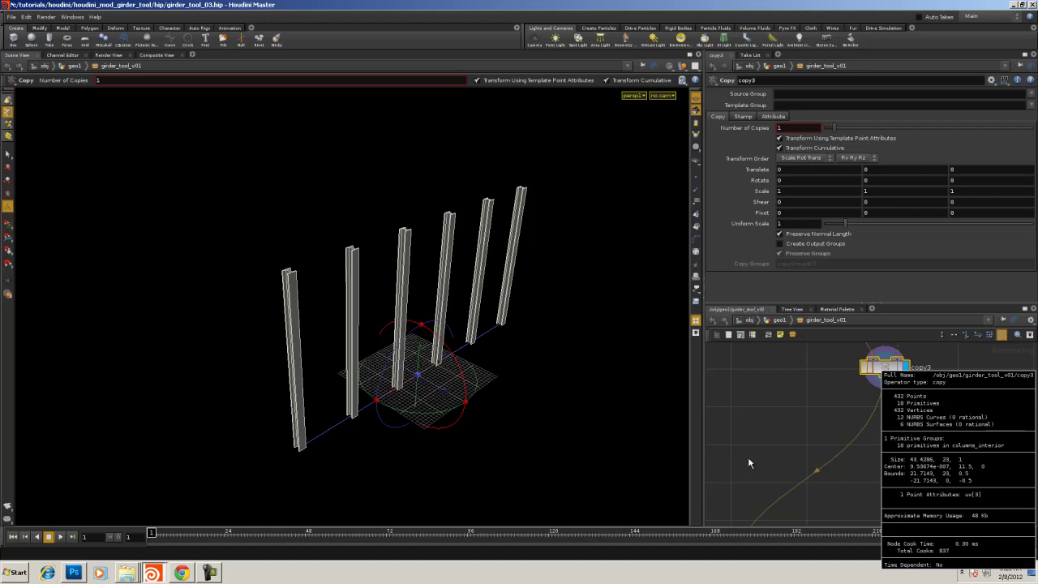
Move columns_exterior slightly lower and closer to merge1, leaving room on the wire between them
middle_drag(778, 426, 973, 463)
right_drag(859, 442, 835, 475)
middle_drag(867, 430, 1036, 446)
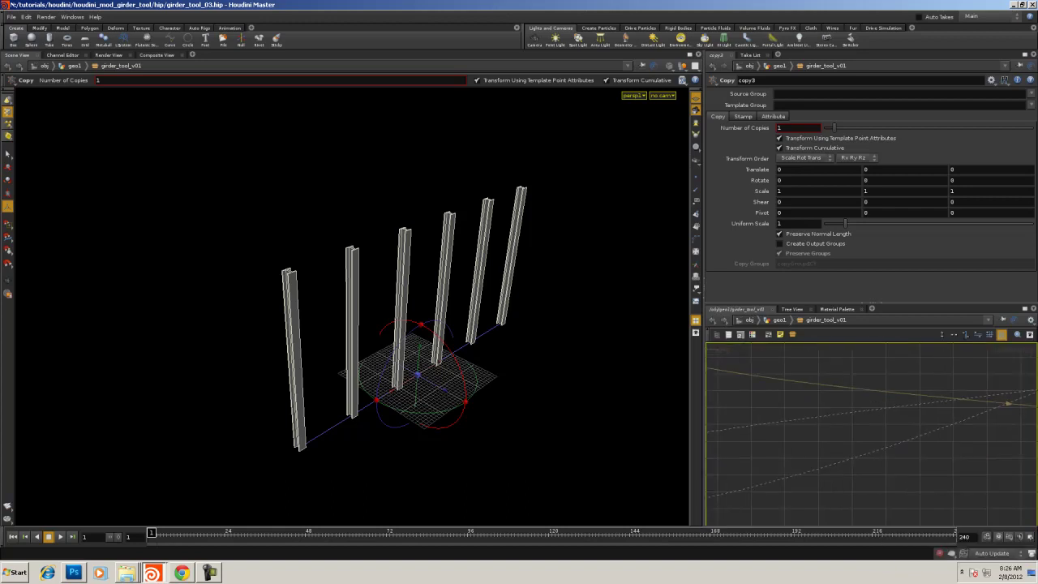
middle_drag(779, 424, 989, 444)
middle_drag(851, 431, 944, 356)
right_drag(853, 413, 940, 408)
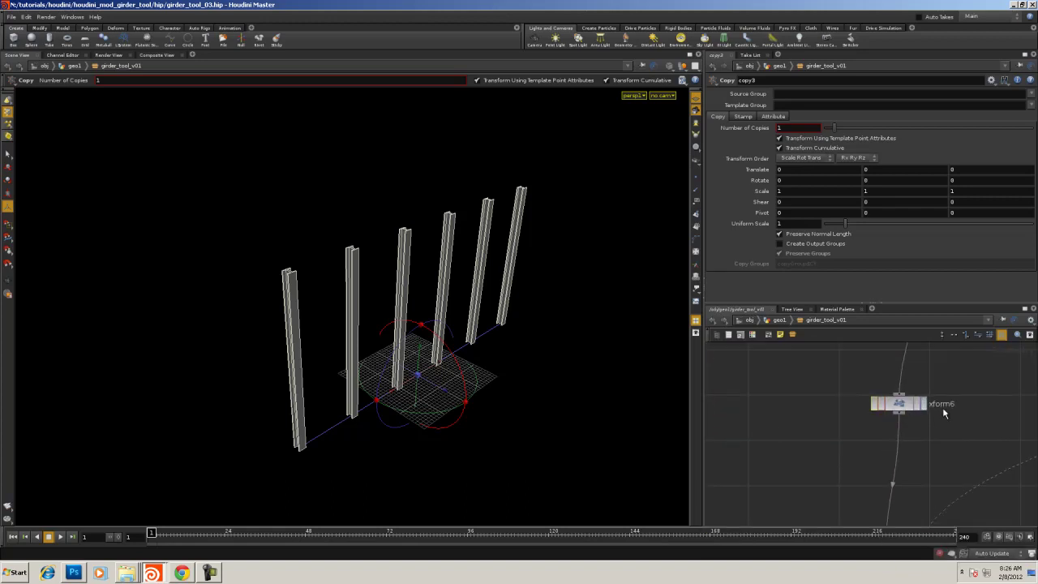
middle_drag(934, 421, 868, 310)
middle_drag(841, 385, 798, 542)
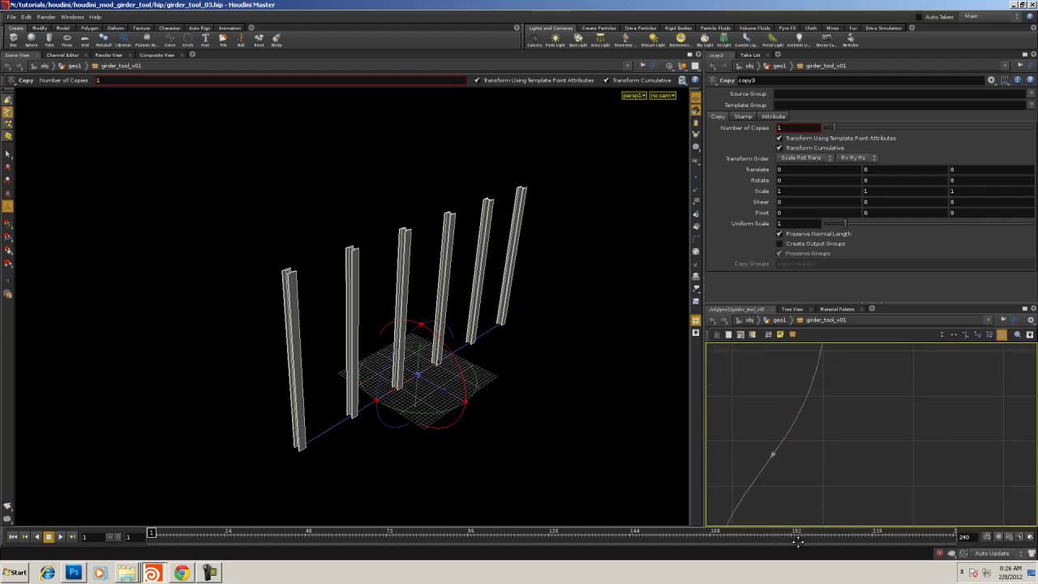
scroll(816, 454, down, 5)
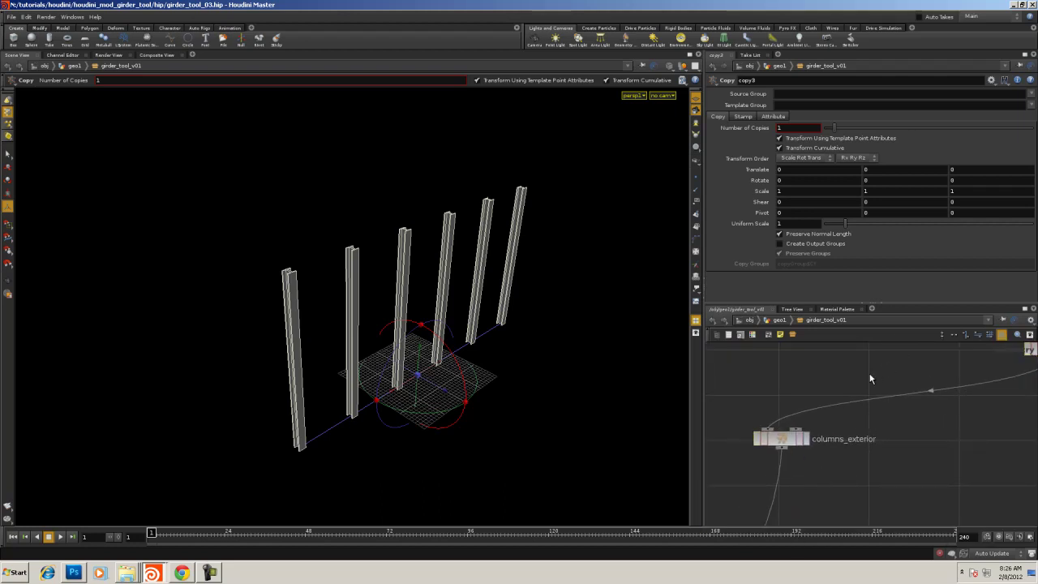
right_drag(904, 440, 881, 436)
middle_drag(901, 432, 830, 463)
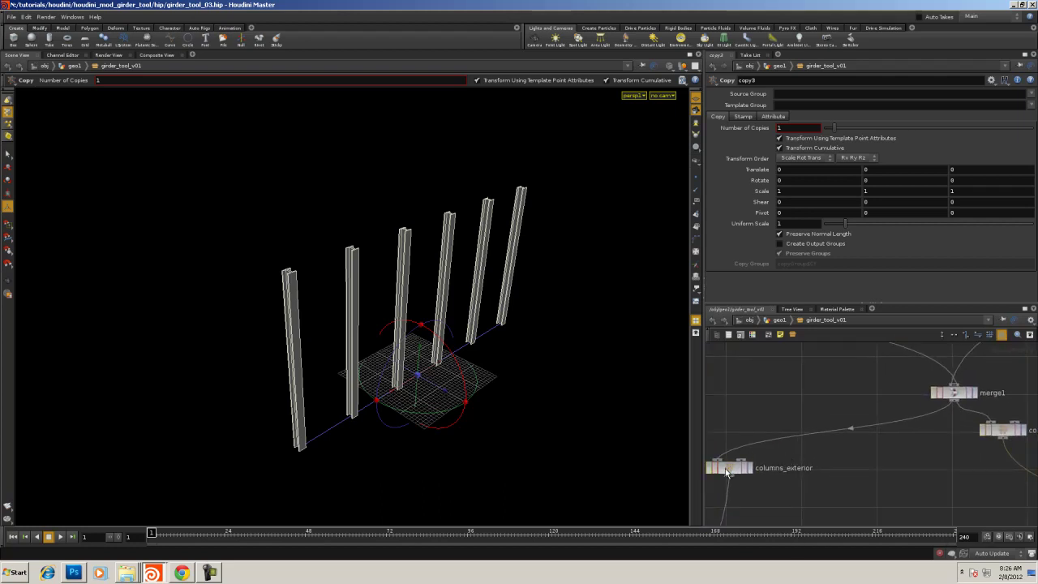
drag(728, 467, 765, 505)
Add a Fuse node and insert it into the wire between merge1 and columns_exterior
key(Tab)
text(fu)
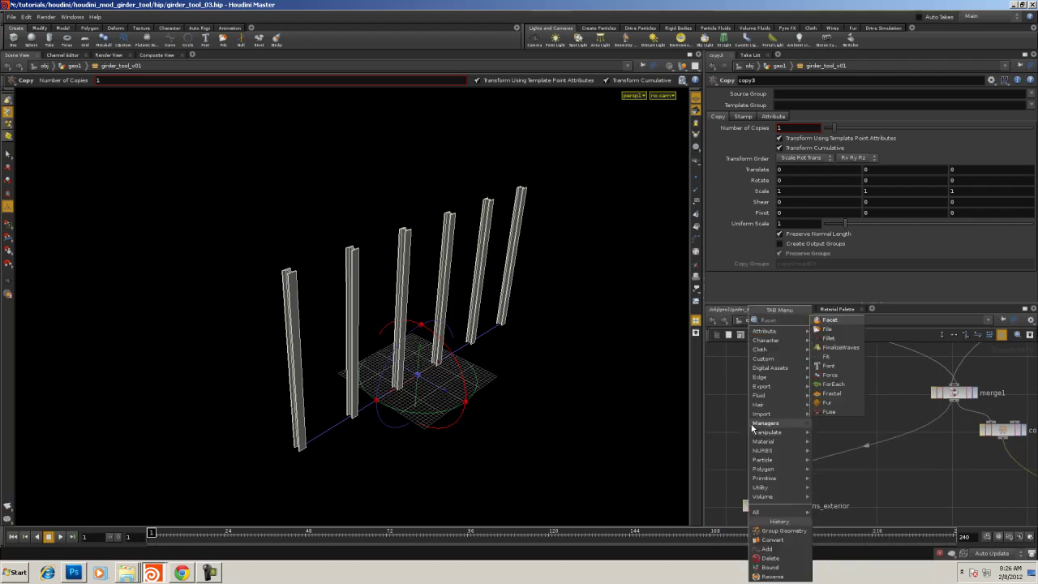
click(827, 330)
click(822, 369)
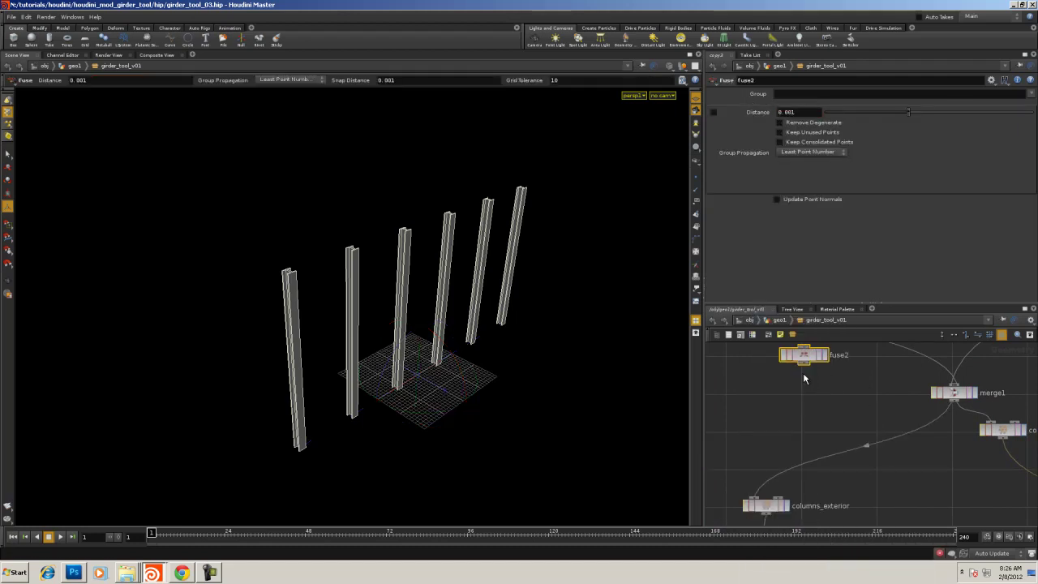
drag(802, 370, 906, 440)
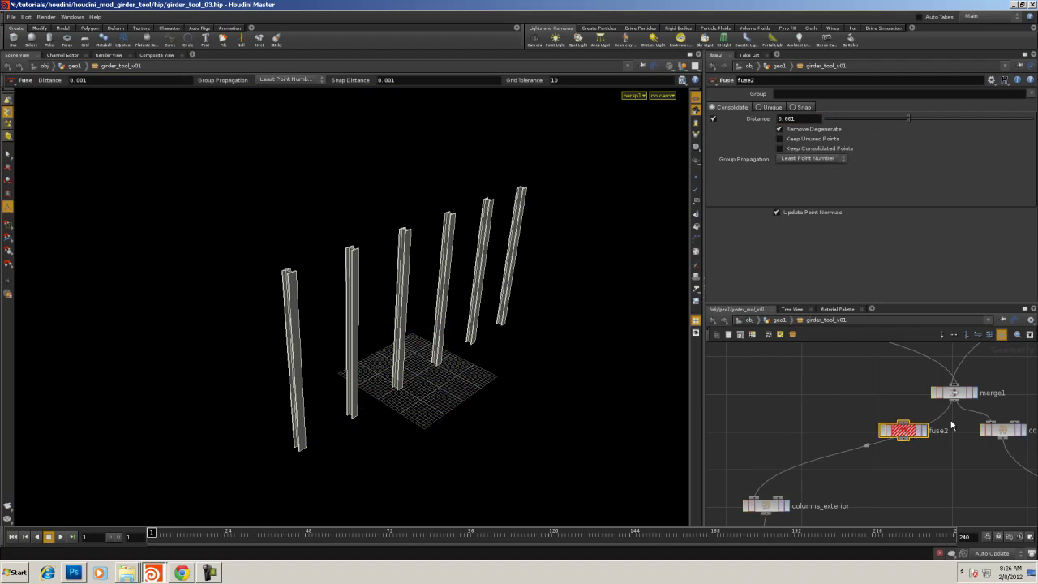
Turn on Enable Drop-on-Wire in the Network Editor, Nodes and Trees preferences and accept the change
click(46, 16)
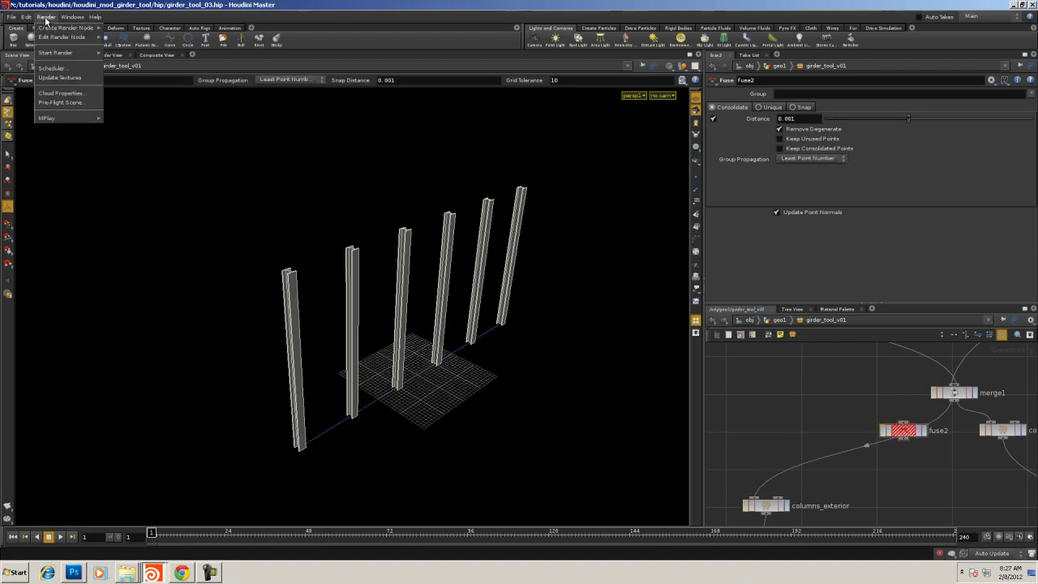
mouse_move(26, 16)
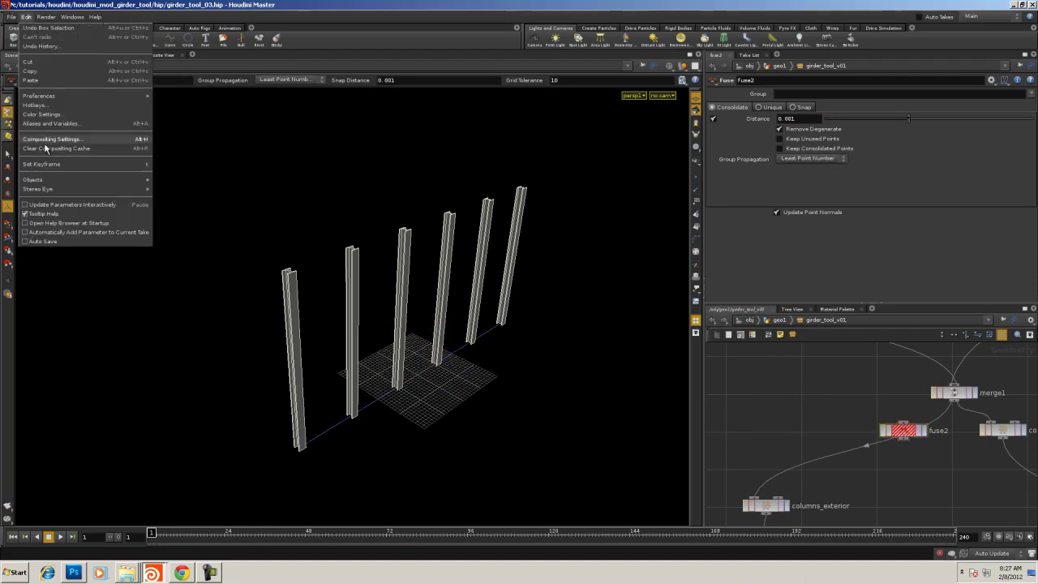
mouse_move(39, 96)
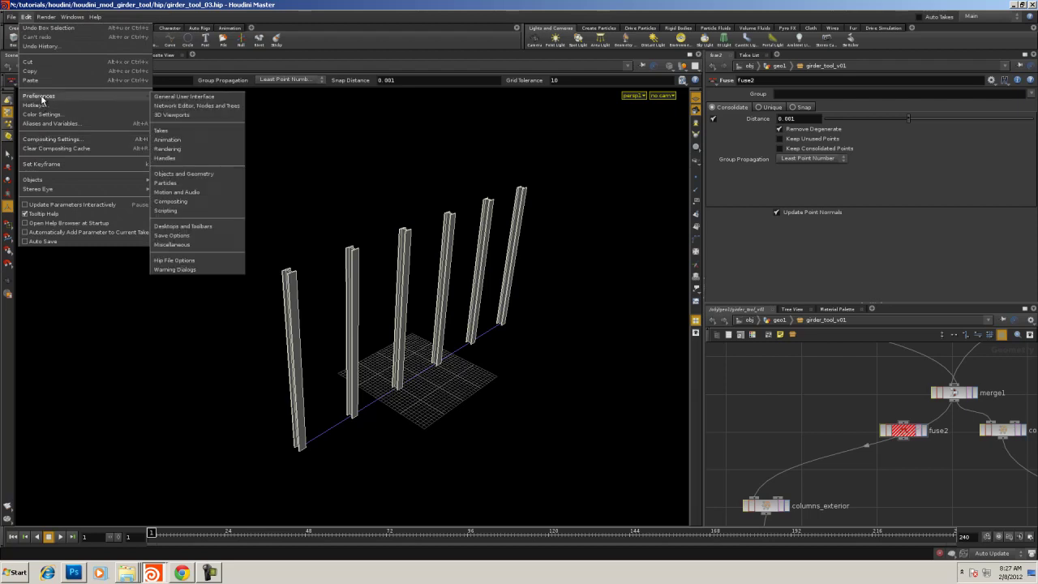
click(229, 99)
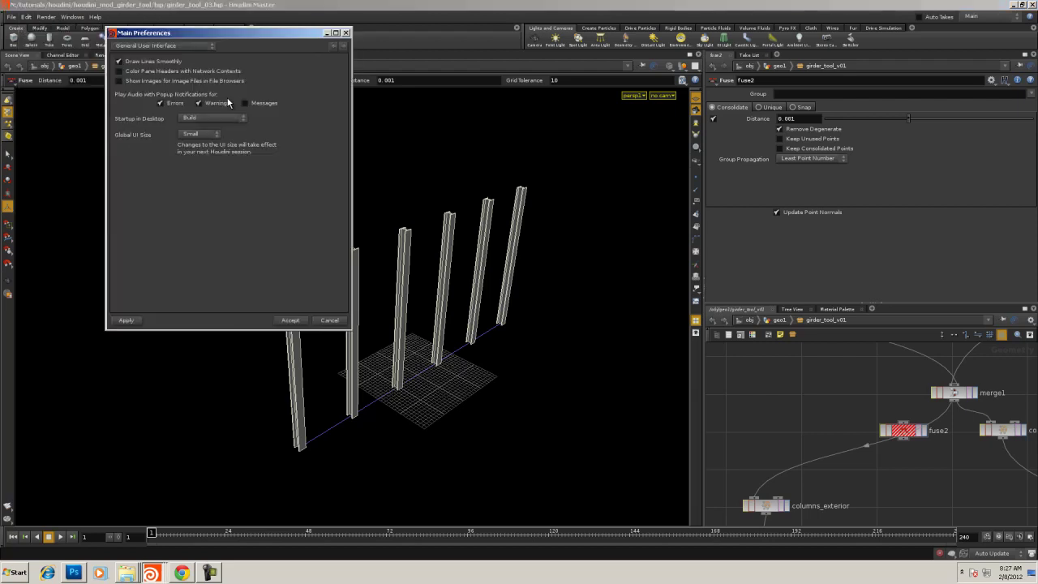
click(144, 46)
click(145, 64)
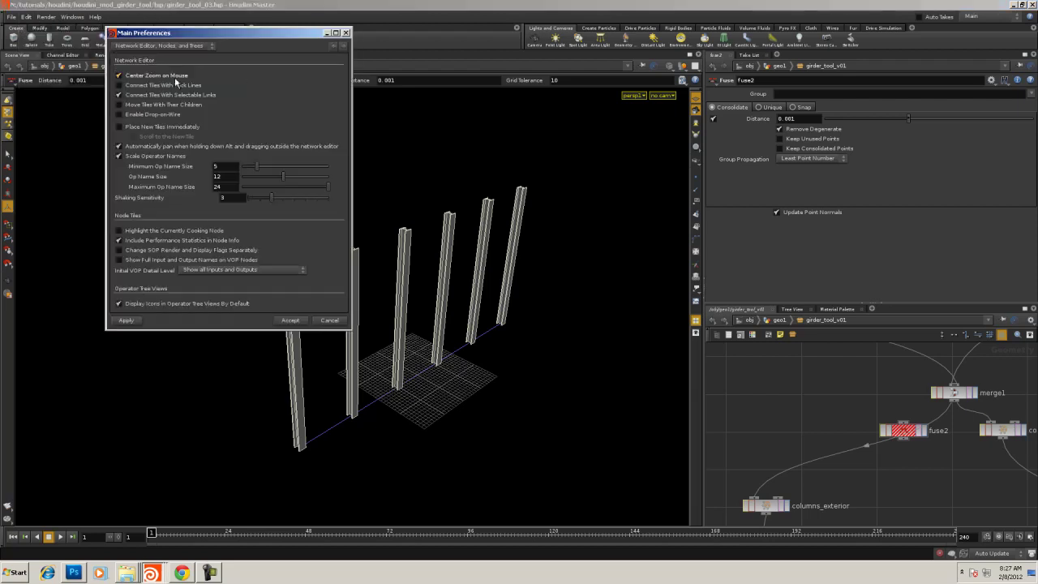
click(151, 115)
click(290, 321)
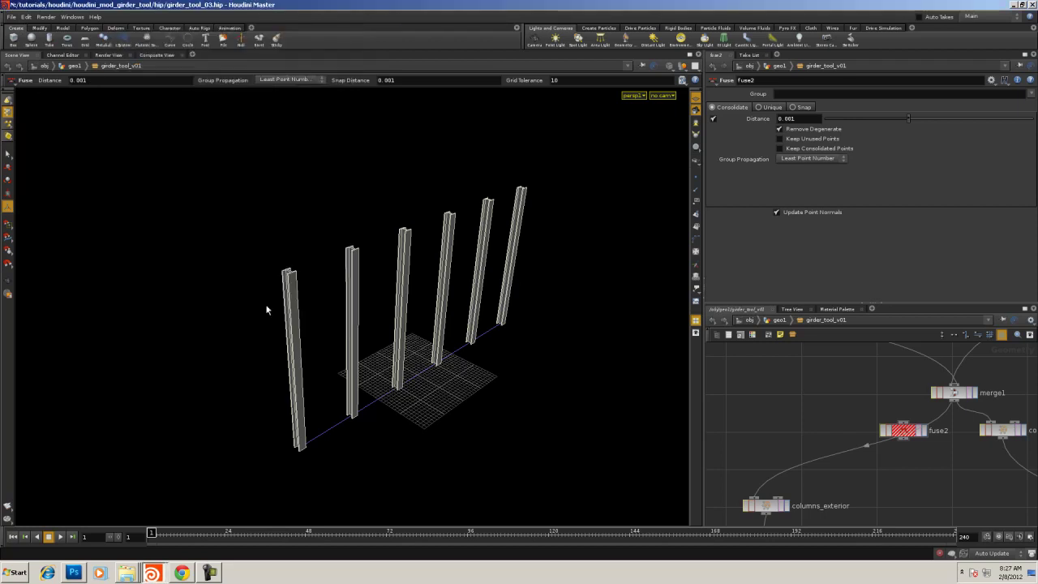
click(27, 17)
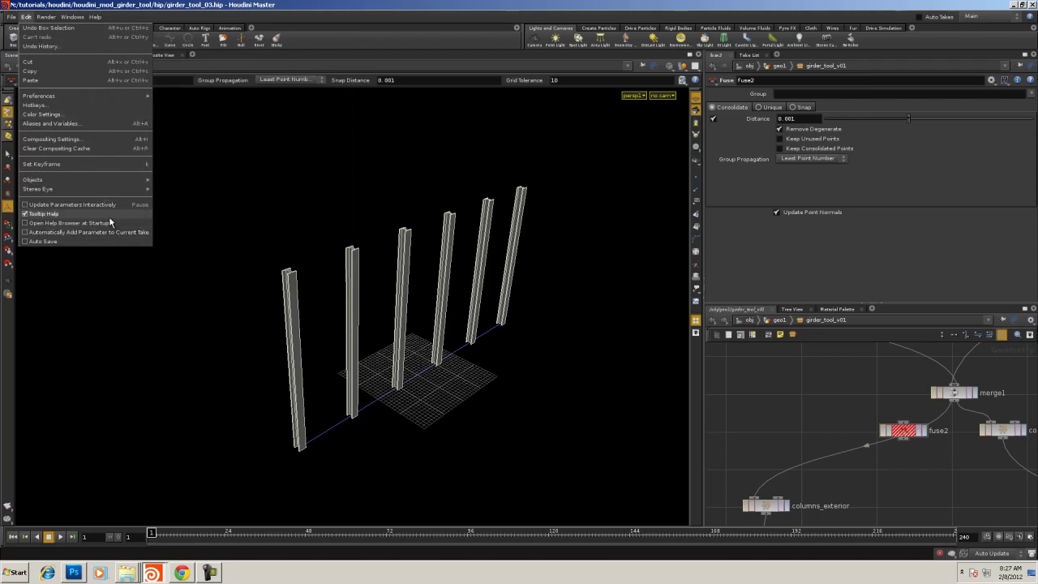
click(485, 387)
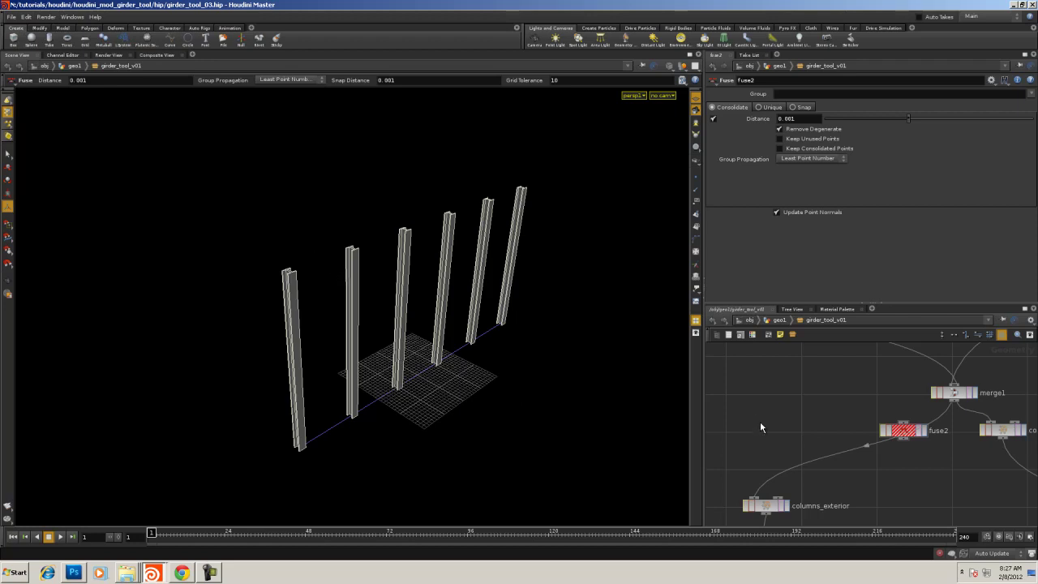
Reposition fuse2 midway between merge1 and columns_exterior and display its result
middle_drag(760, 427, 720, 404)
drag(897, 444, 812, 412)
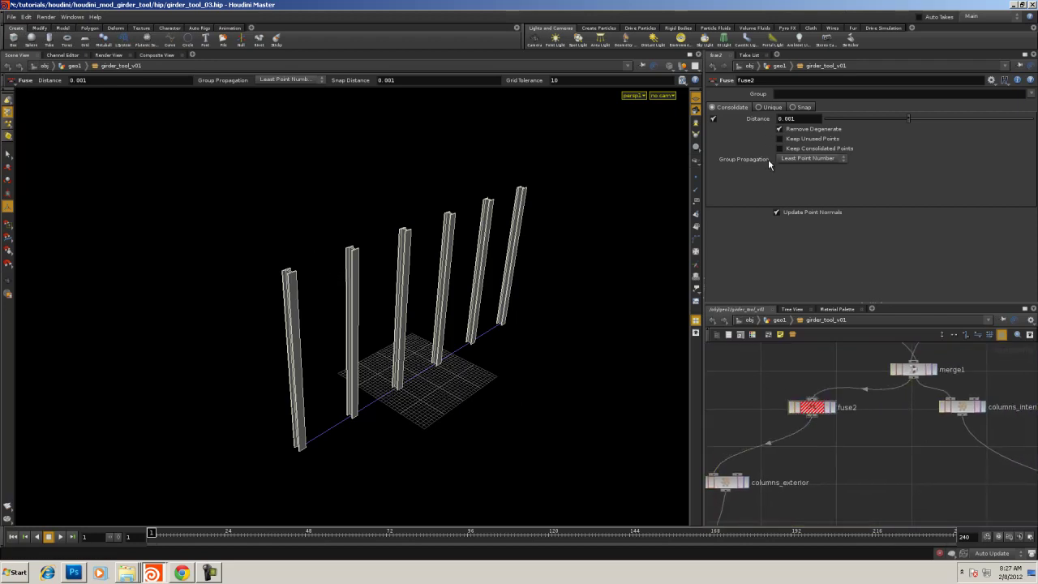
click(830, 408)
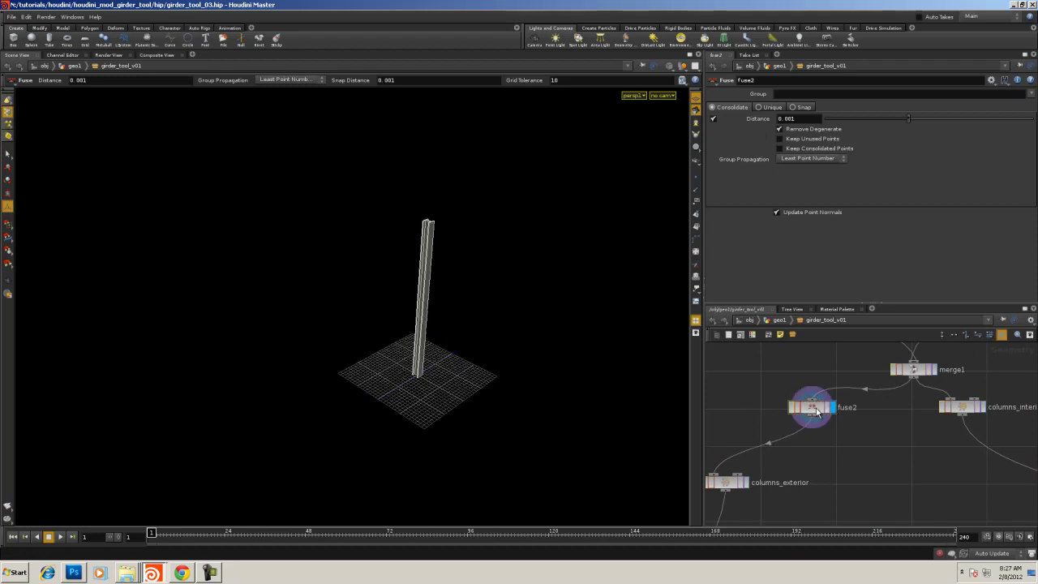
Add a Facet node between fuse2 and columns_exterior
key(Tab)
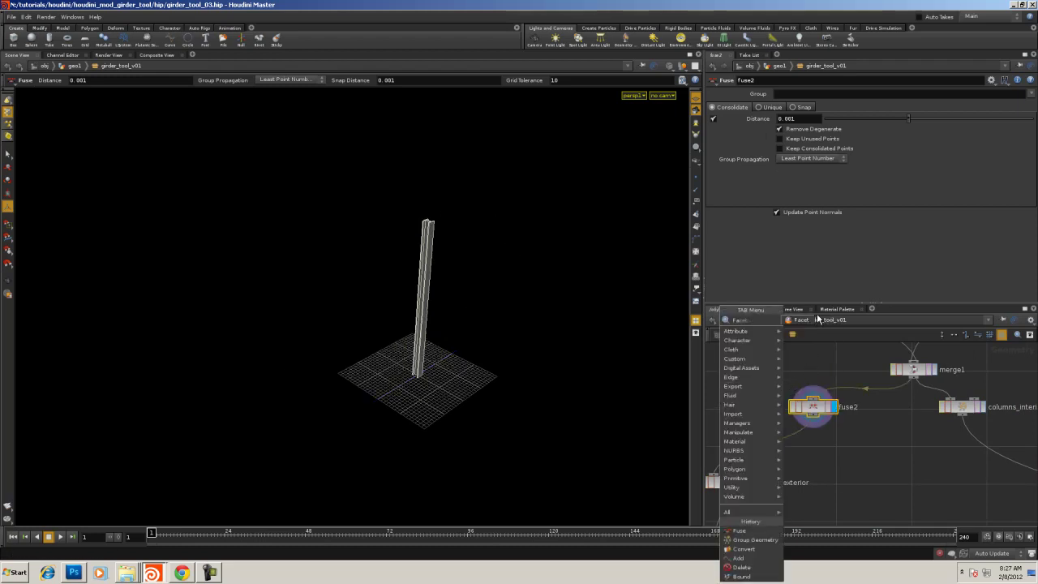
click(756, 540)
click(754, 457)
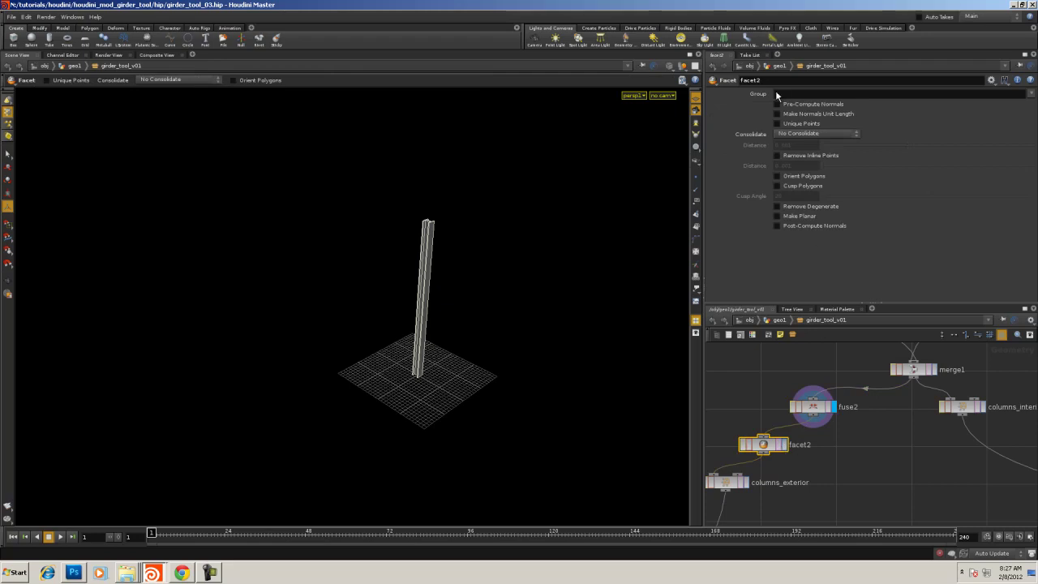
Enable Cusp Polygons with a cusp angle of 0 and Post-Compute Normals on facet2
click(806, 186)
drag(928, 195, 807, 203)
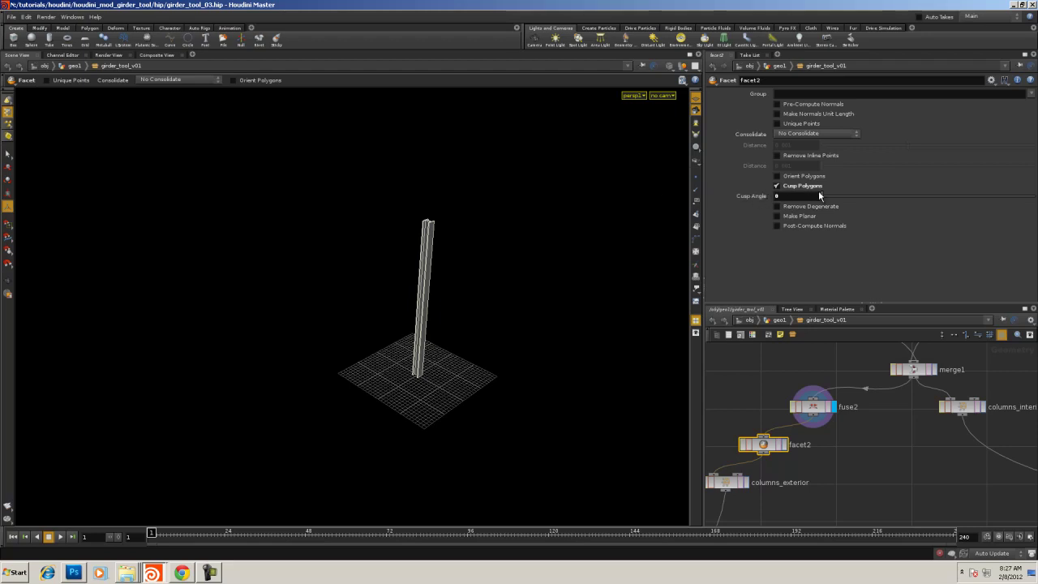
click(825, 225)
Place fuse2 directly above facet2 and feed columns_interior from facet2's output instead of merge1
middle_drag(897, 446, 992, 426)
scroll(927, 421, down, 2)
middle_drag(927, 422, 831, 440)
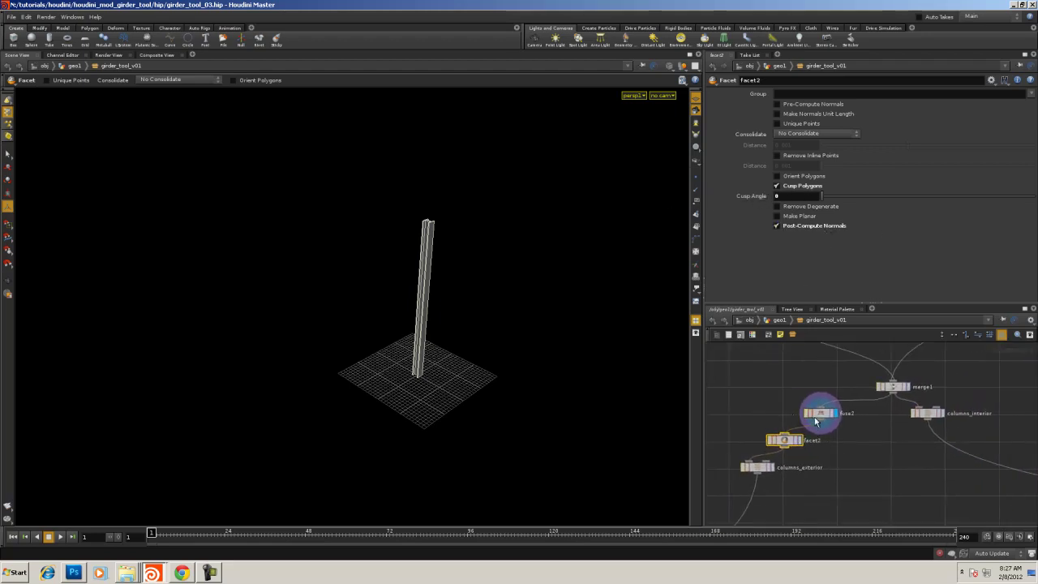
drag(815, 415, 778, 415)
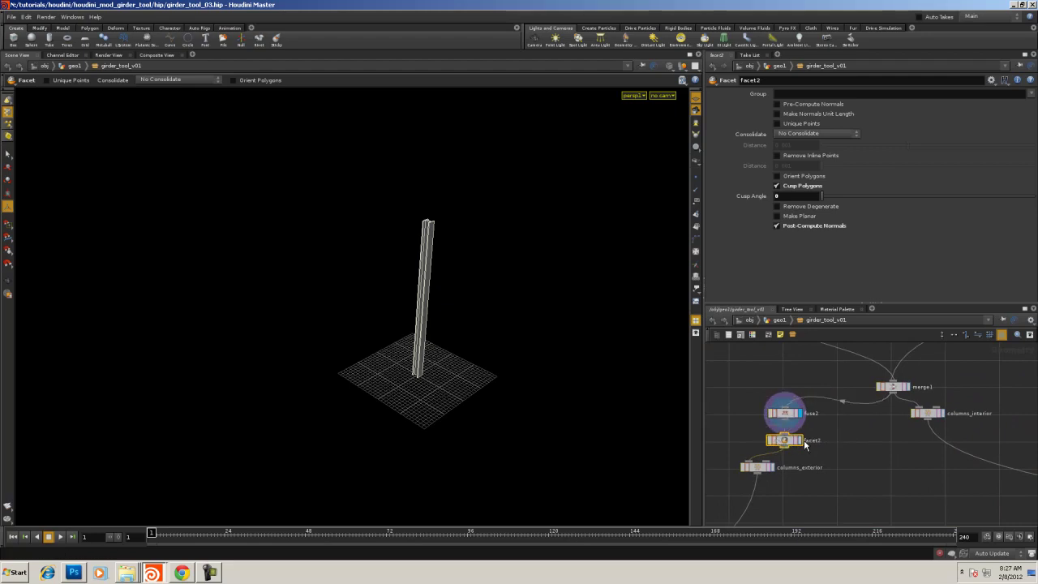
drag(787, 452, 960, 443)
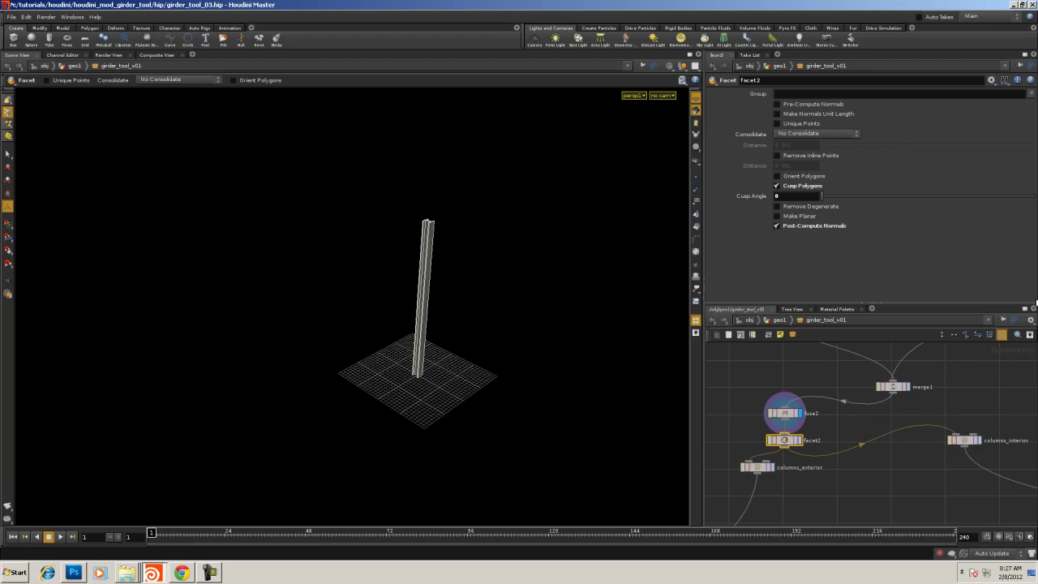
Maximize the network view and line up fuse2 and facet2 beneath merge1, with columns_exterior and columns_interior on either side below them
click(1024, 308)
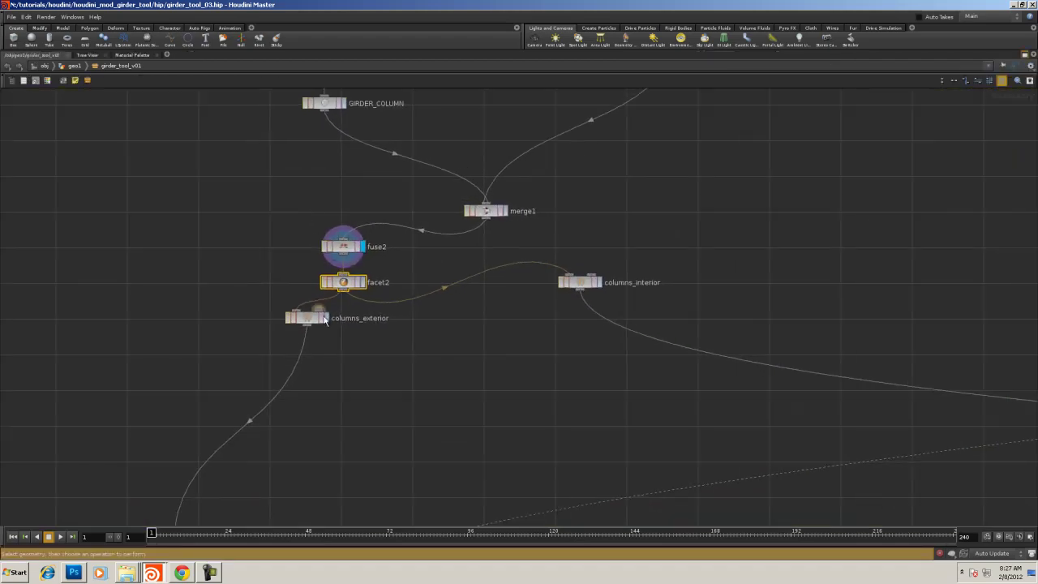
drag(324, 319, 289, 322)
drag(586, 285, 562, 321)
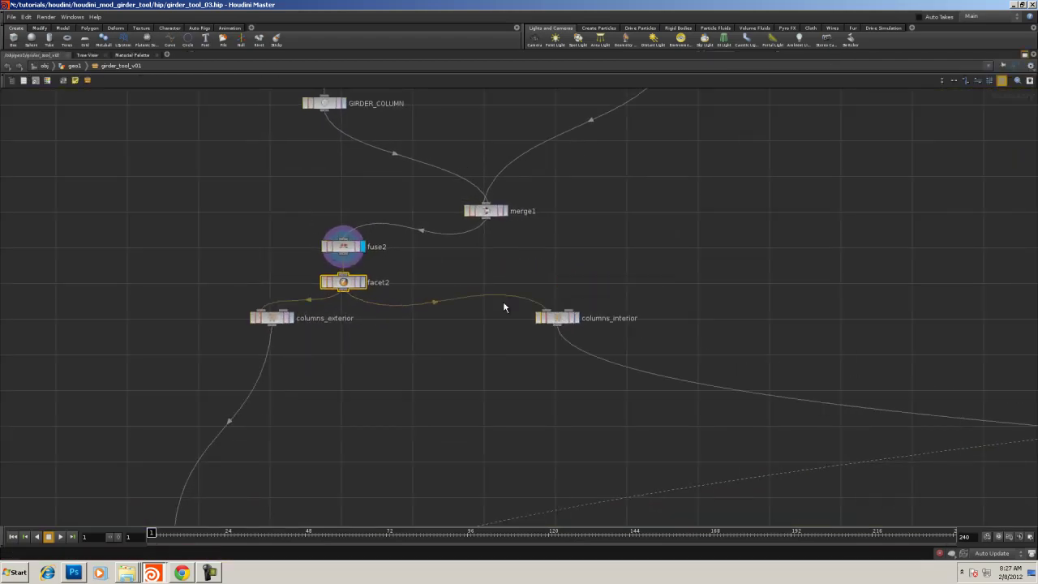
drag(341, 249, 483, 249)
drag(344, 284, 487, 284)
drag(253, 324, 408, 318)
Move resample1 and line_length down so they sit close above the delete_keep_columns and delete2 nodes
scroll(604, 327, down, 3)
middle_drag(602, 327, 67, 491)
middle_drag(519, 388, 203, 321)
middle_drag(494, 295, 438, 317)
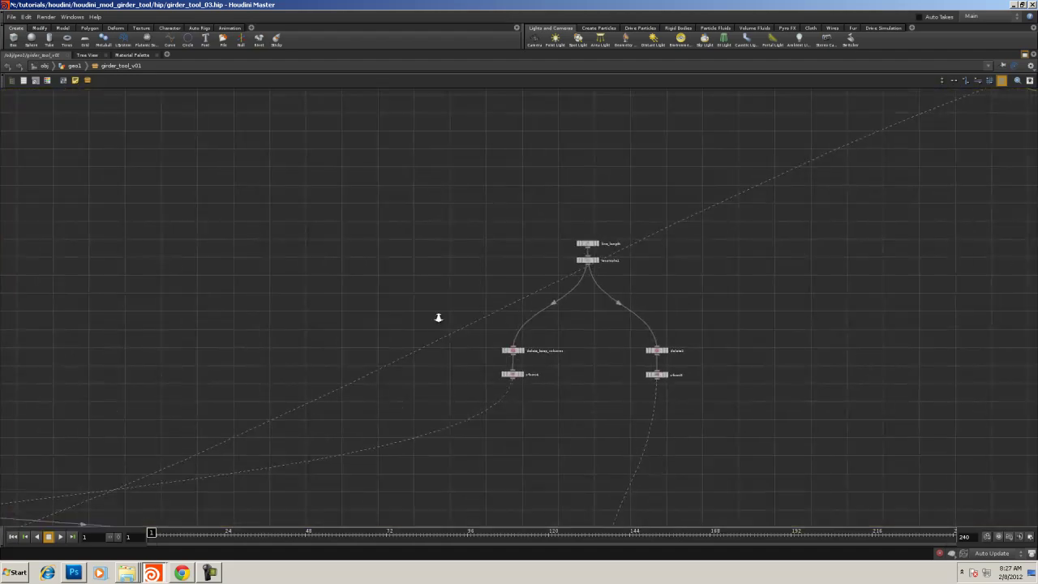
scroll(438, 317, up, 3)
scroll(527, 316, up, 2)
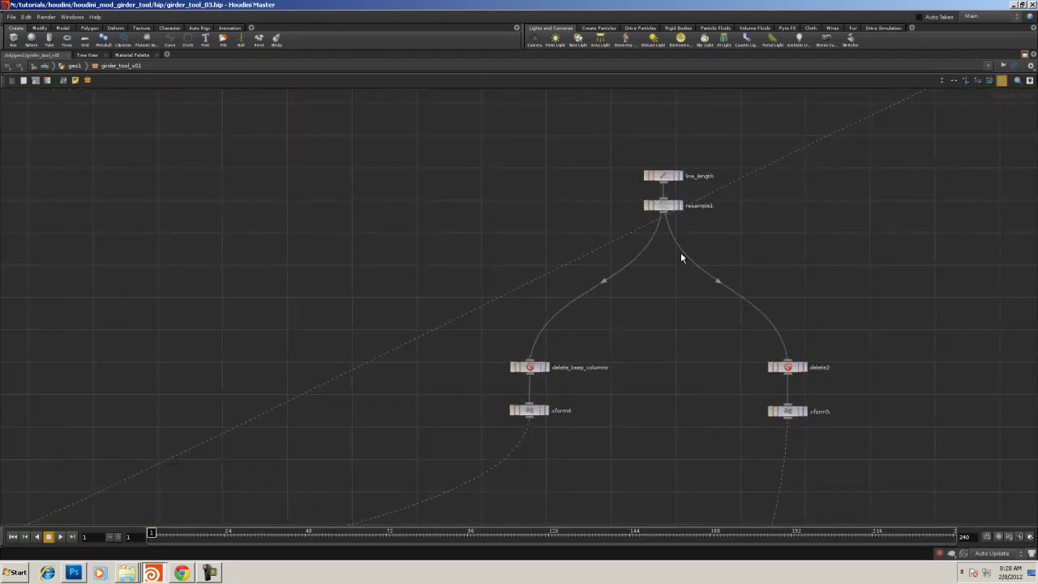
drag(657, 177, 656, 167)
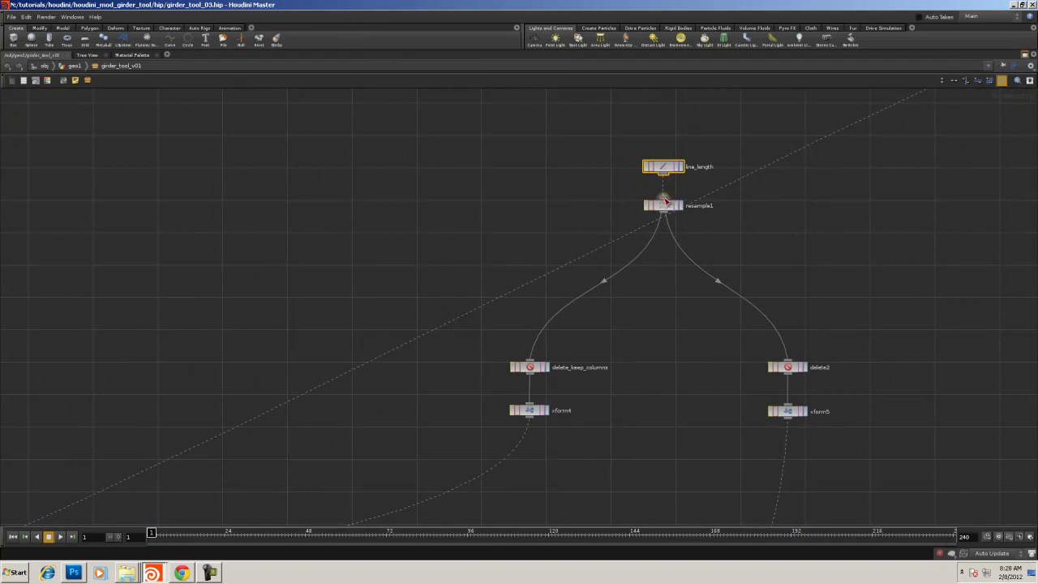
drag(668, 210, 662, 329)
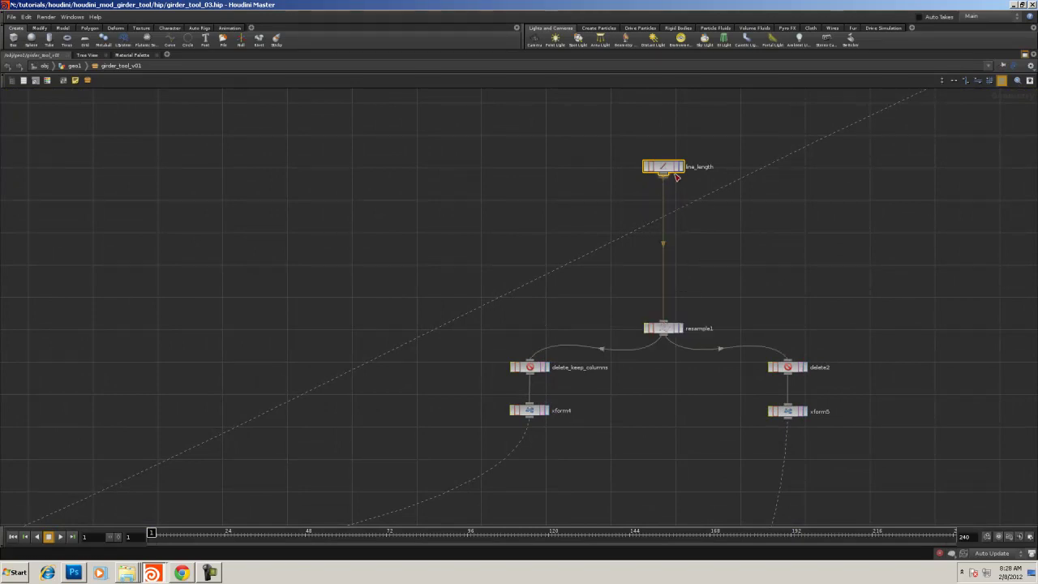
drag(665, 172, 663, 295)
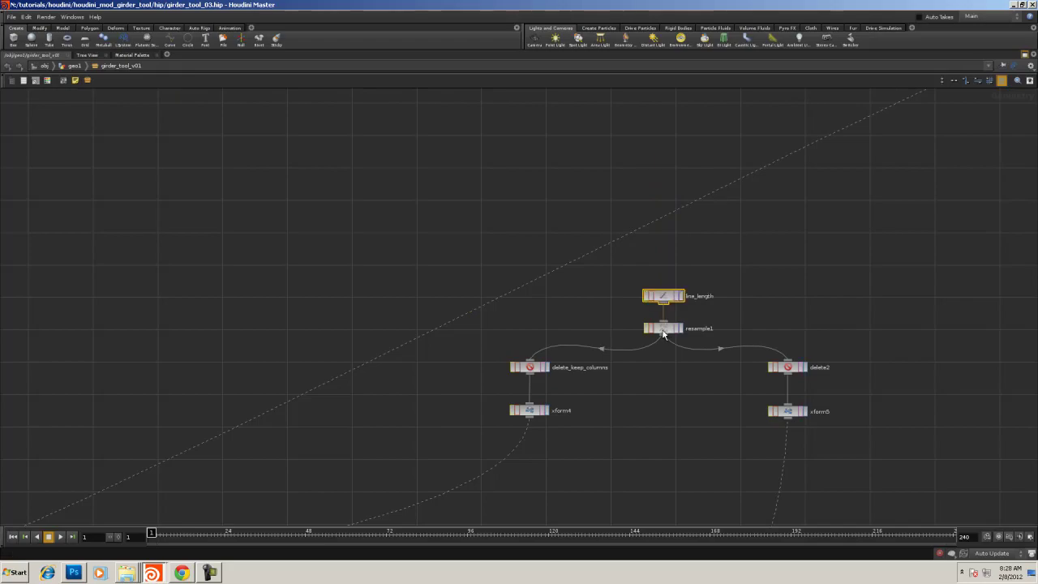
Move GIRDER_OUT closer beneath facet1, display its result and check its node info for the primitive groups
middle_drag(777, 348, 761, 154)
right_drag(706, 285, 622, 291)
right_drag(622, 291, 730, 292)
middle_drag(643, 269, 268, 147)
right_drag(375, 185, 446, 187)
middle_drag(552, 217, 241, 78)
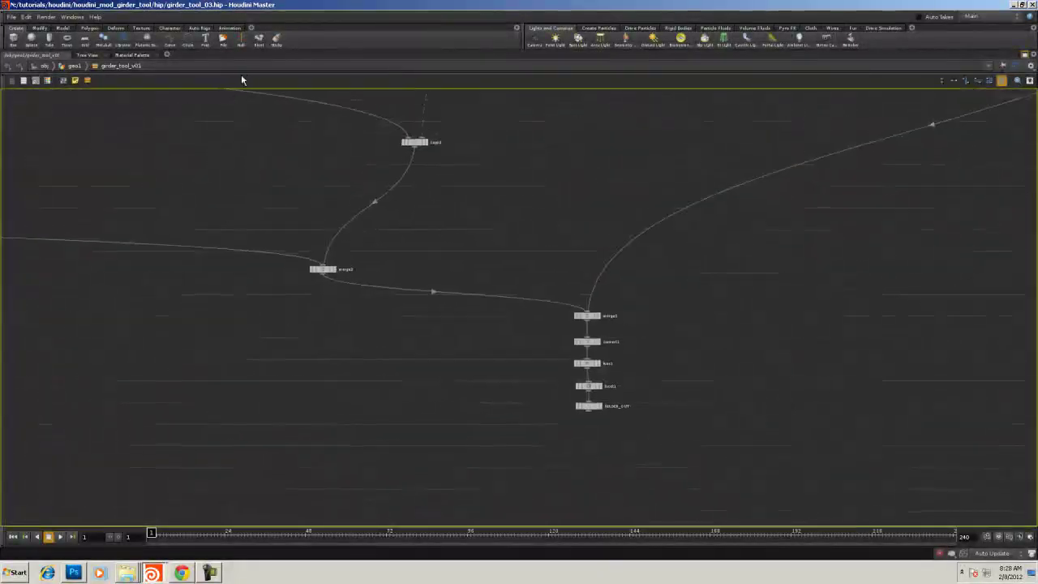
right_drag(441, 203, 480, 207)
middle_drag(481, 227, 407, 83)
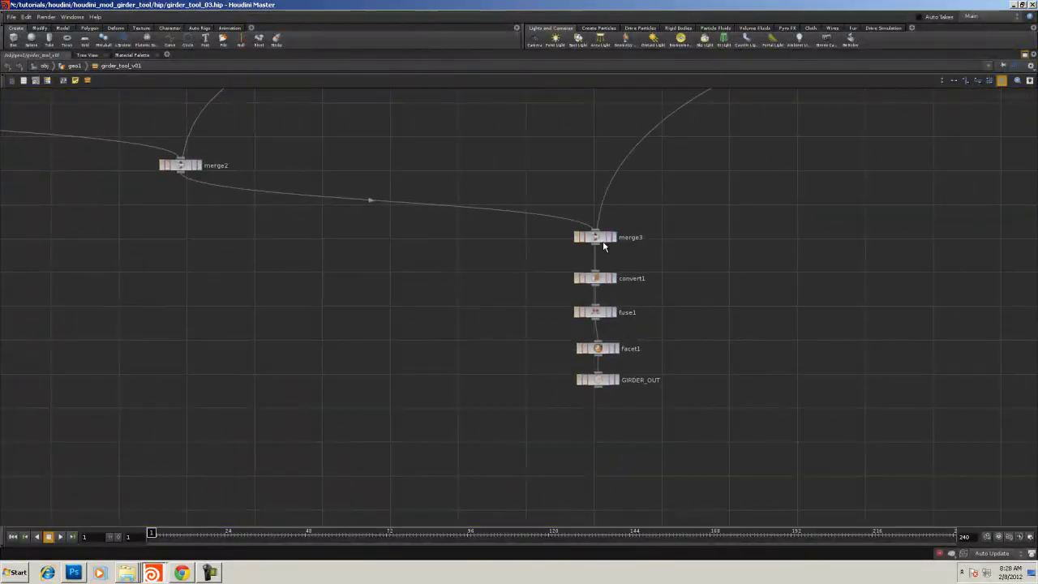
drag(598, 380, 598, 373)
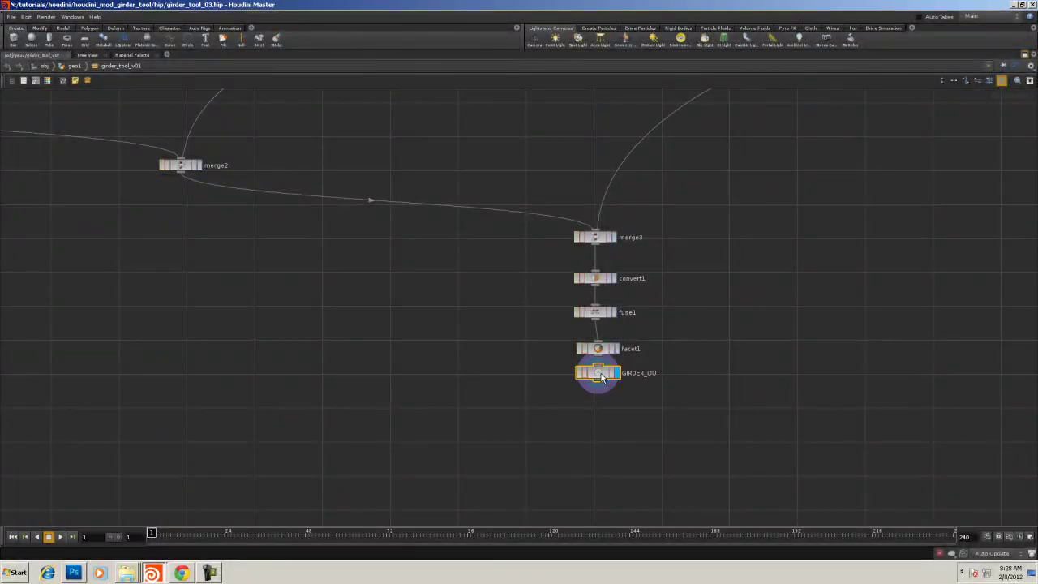
middle_click(599, 375)
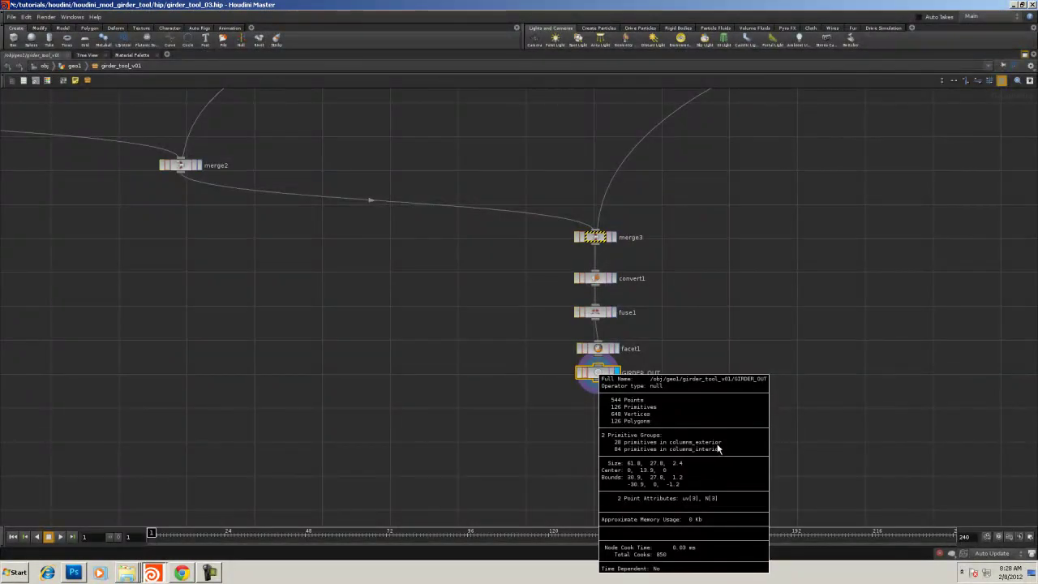
Add a Fuse node and insert it into the wire directly below merge4
scroll(784, 340, down, 5)
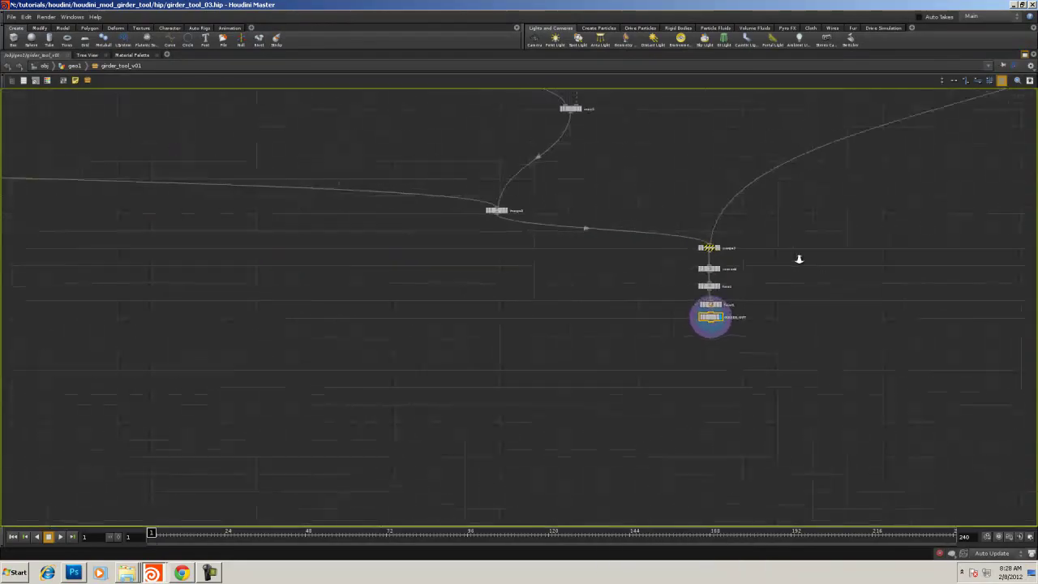
scroll(654, 323, up, 5)
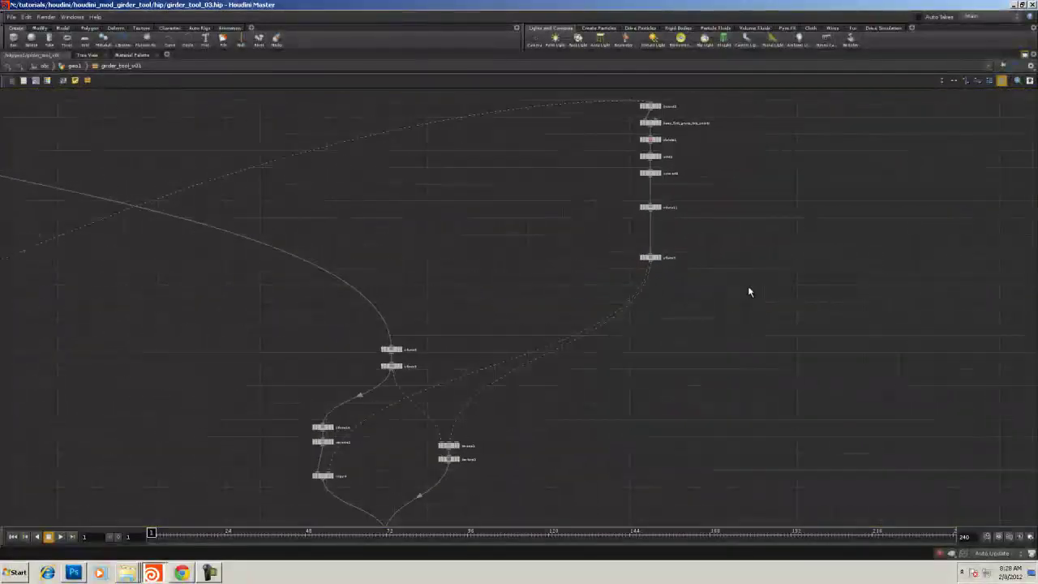
scroll(755, 228, up, 2)
middle_drag(776, 235, 955, 44)
scroll(751, 278, up, 5)
middle_drag(752, 278, 910, 149)
scroll(762, 273, down, 1)
scroll(909, 148, down, 2)
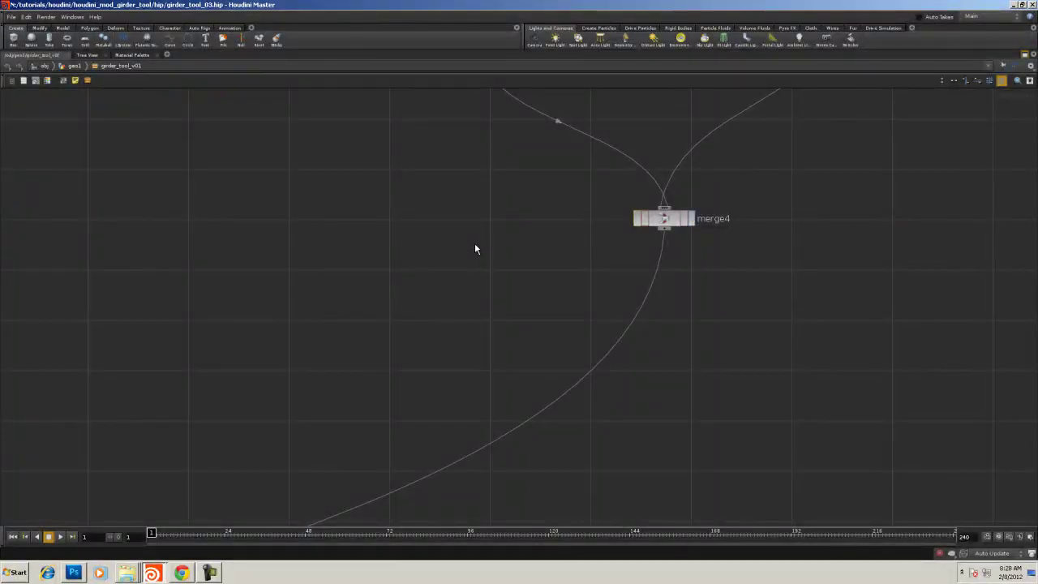
key(Tab)
text(fu)
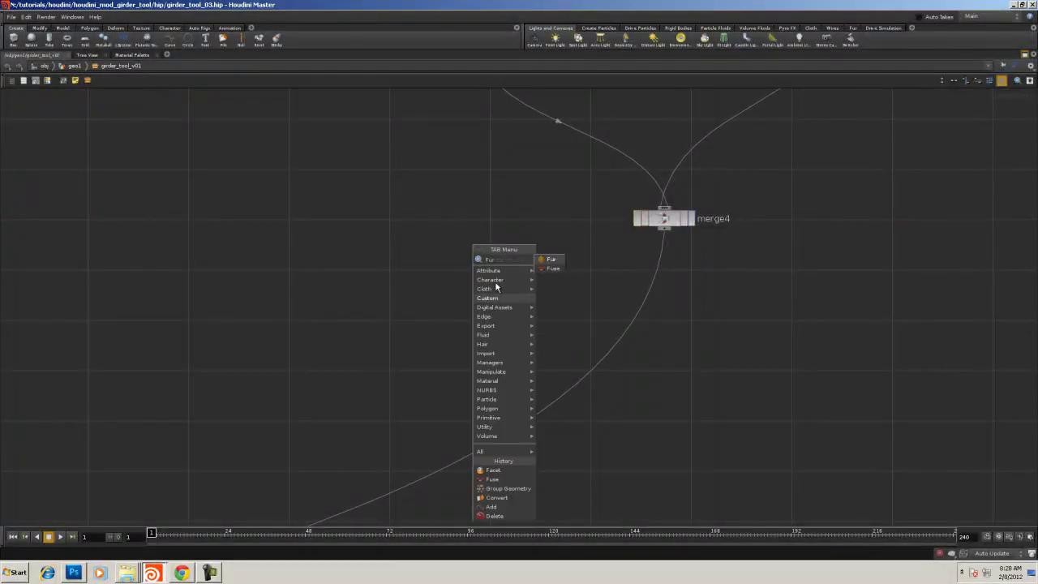
click(545, 268)
click(572, 275)
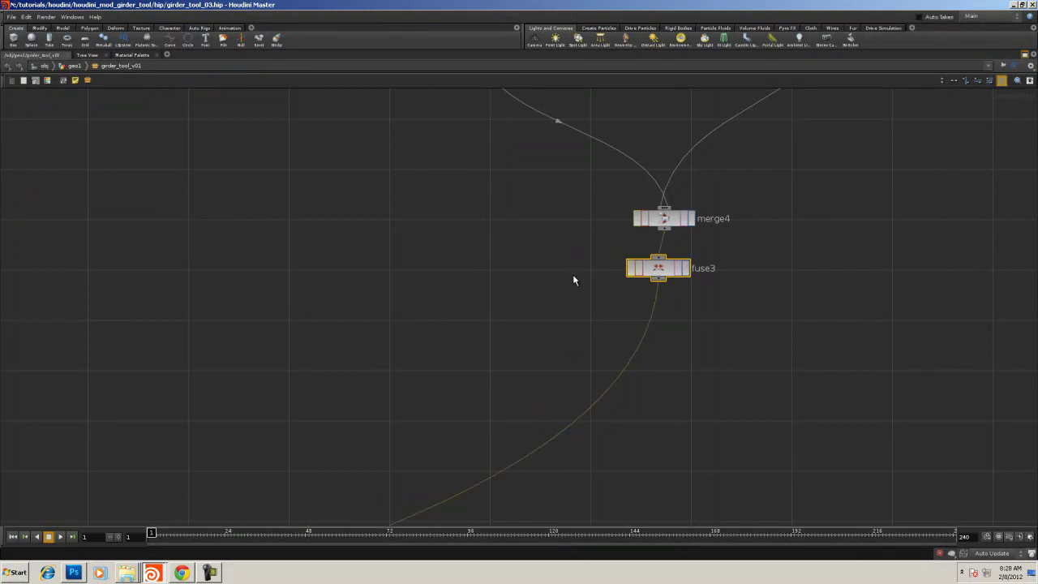
Add a Facet node, insert it into the wire below fuse3 and display its result
key(Tab)
text(facet)
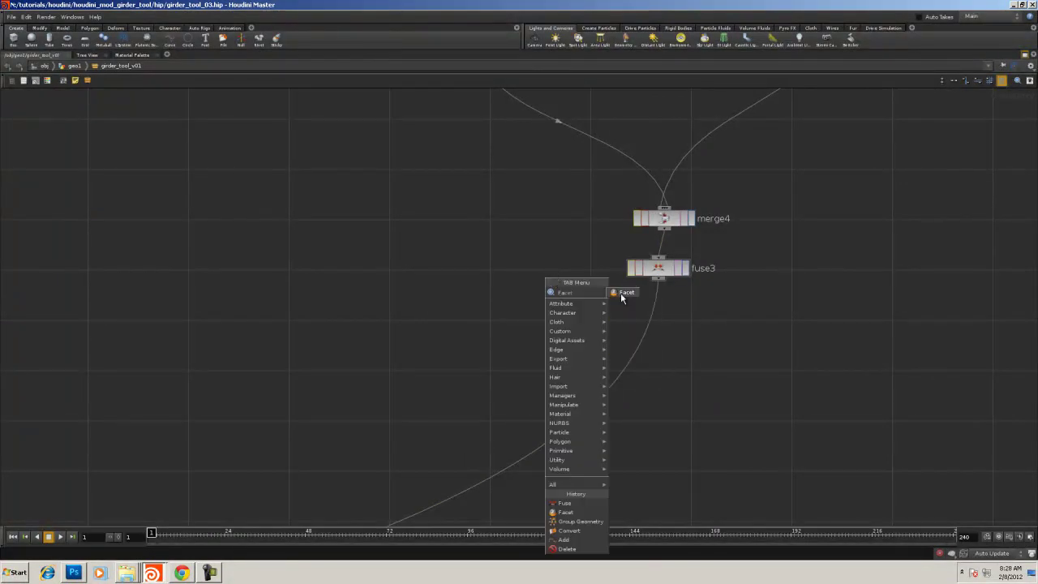
click(623, 293)
click(576, 329)
drag(578, 325, 642, 323)
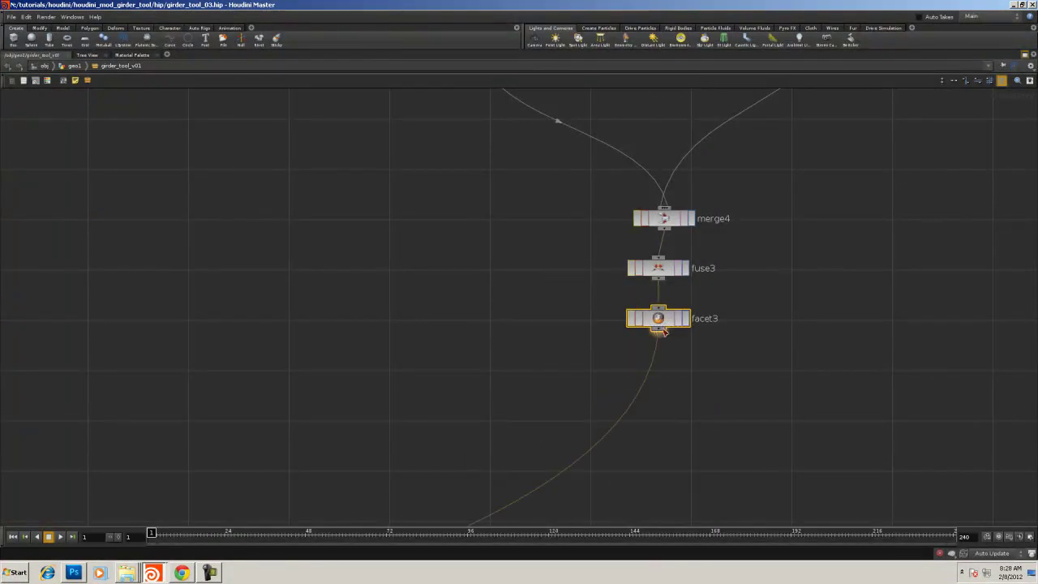
click(642, 323)
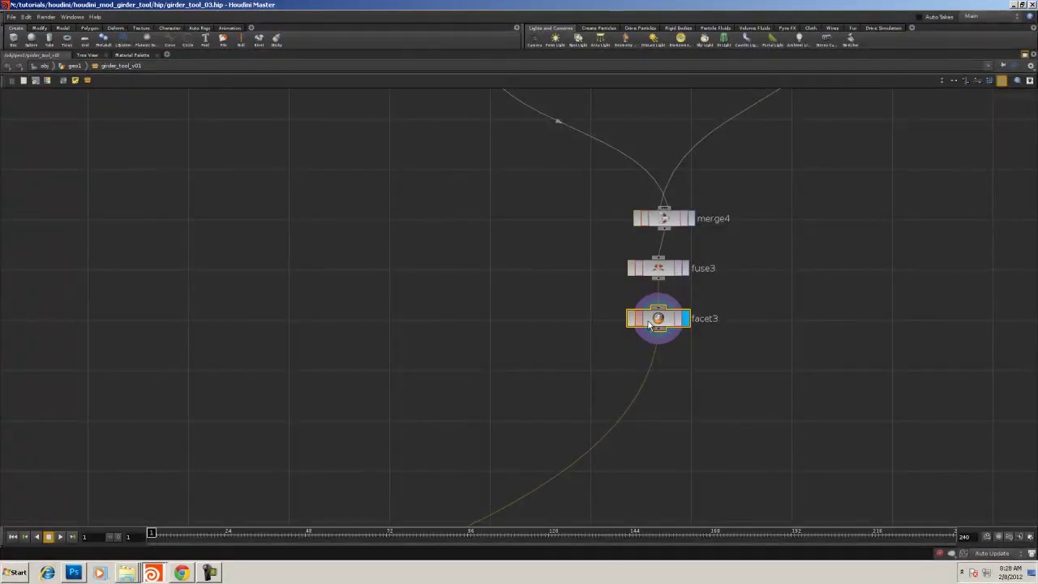
Show facet3's parameters in the network view and enable Cusp Polygons with a cusp angle of 0 and Post-Compute Normals
click(673, 343)
key(p)
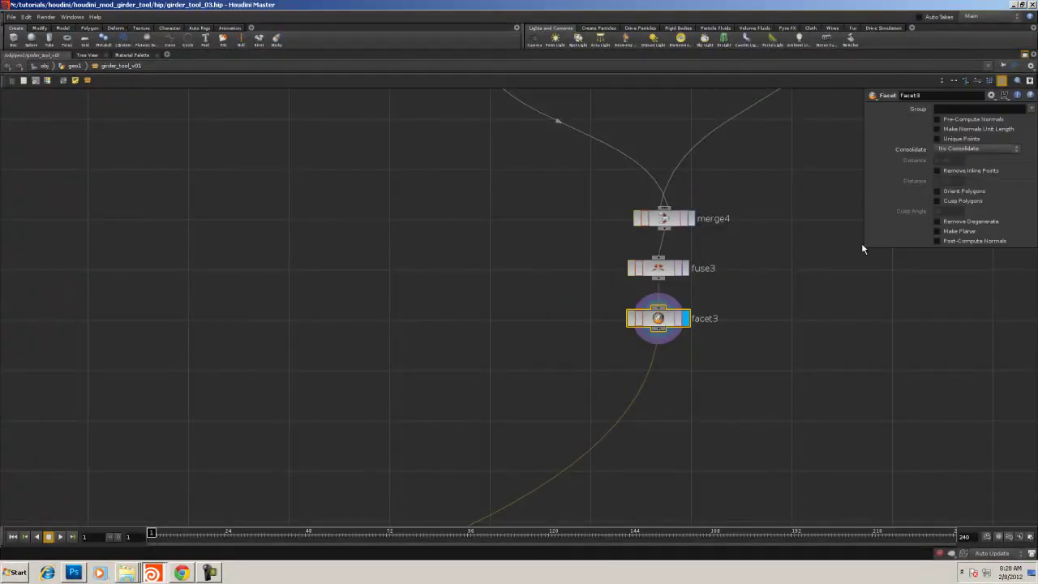
drag(863, 248, 773, 324)
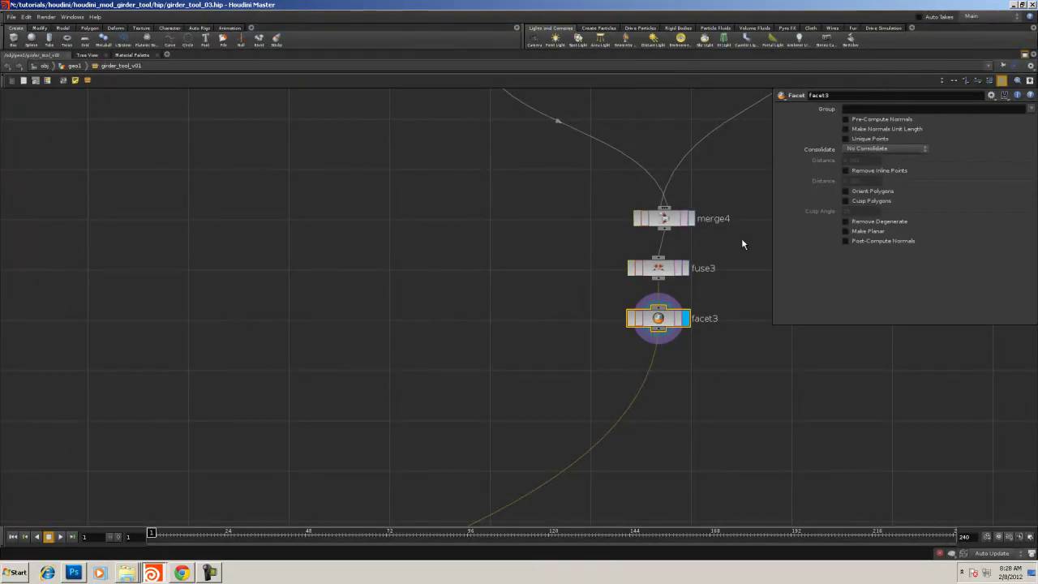
middle_drag(514, 220, 298, 256)
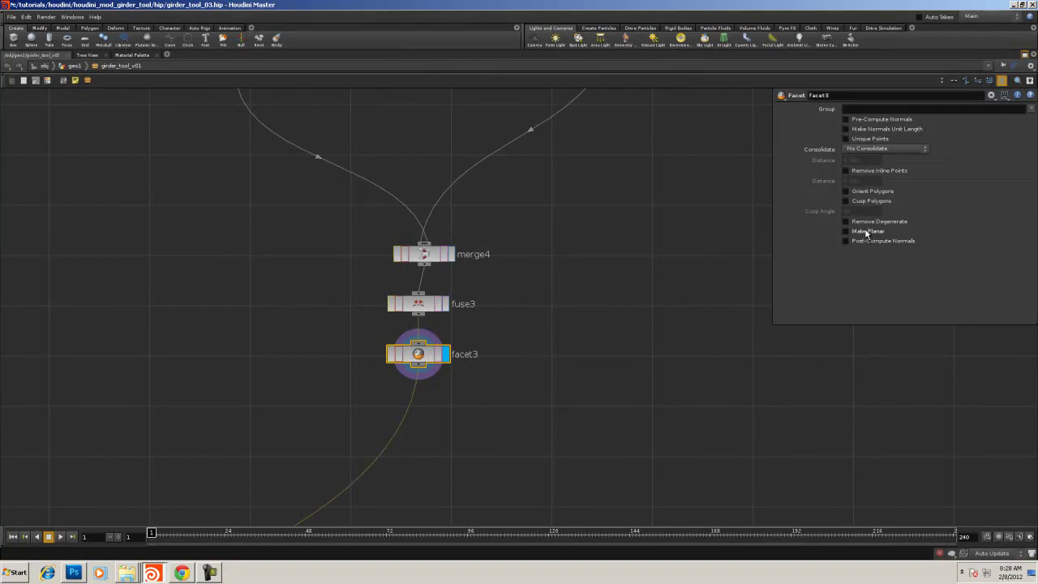
click(865, 202)
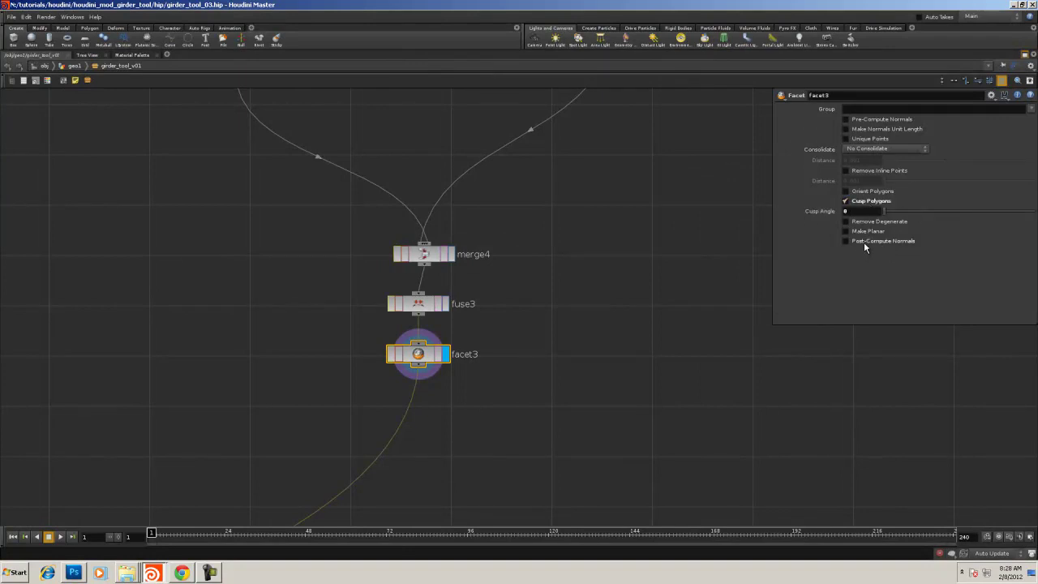
click(864, 241)
Save facet3's settings as a preset named facet_cusp_0 and apply that preset to the node
click(991, 95)
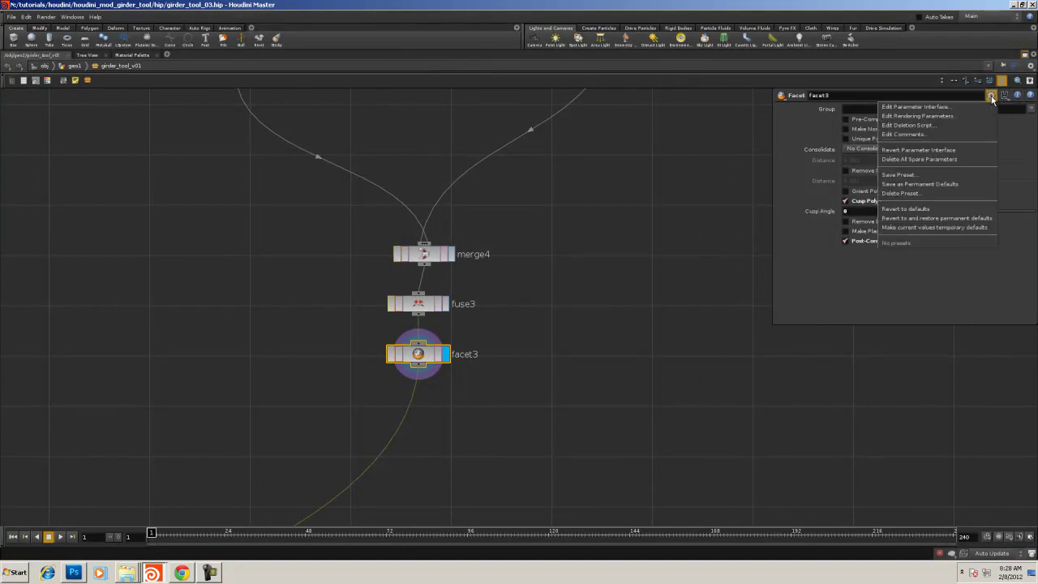
click(963, 173)
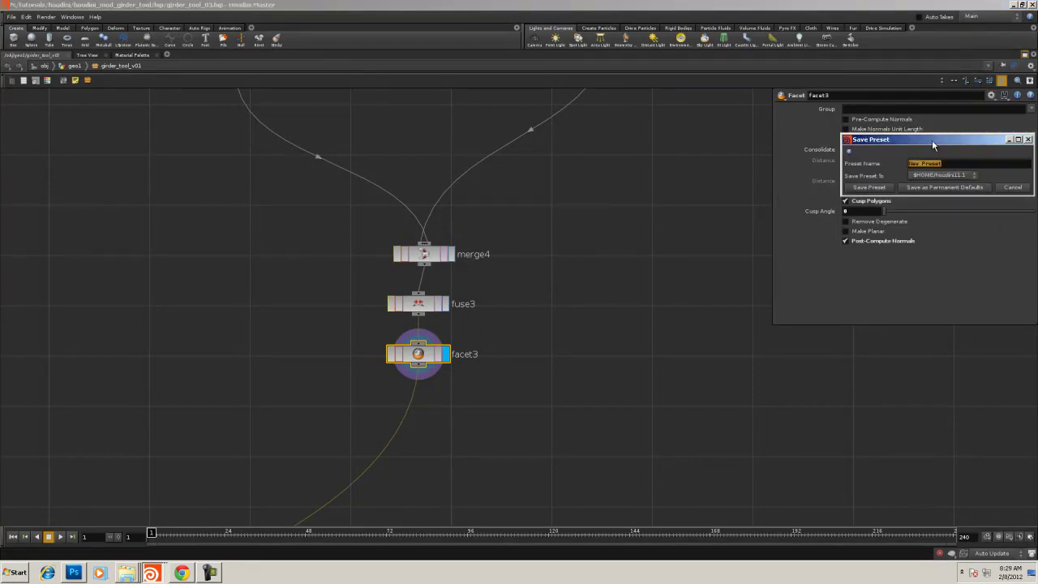
drag(932, 140, 695, 308)
text(facet_cusp_0)
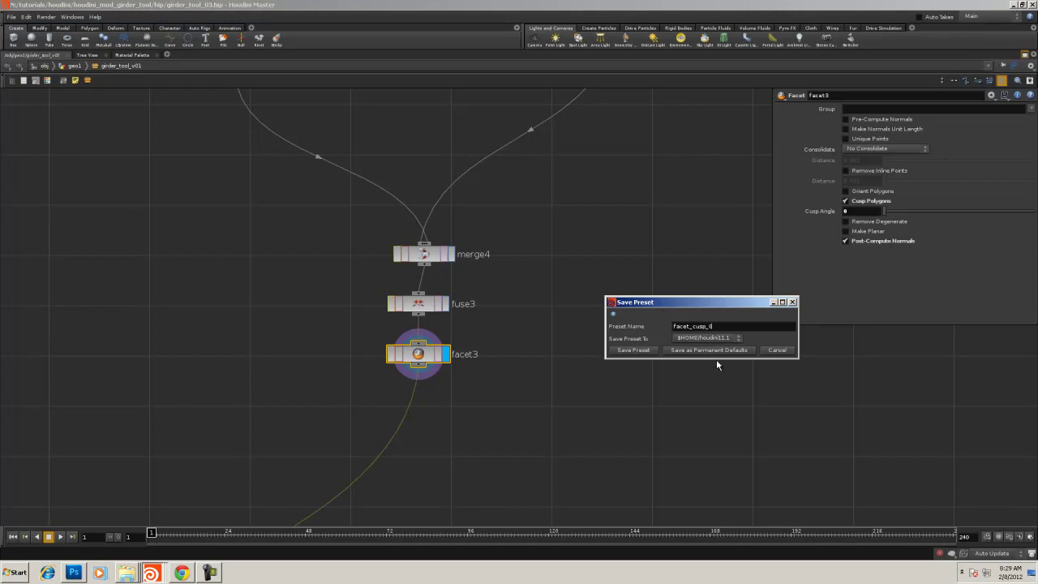
click(617, 351)
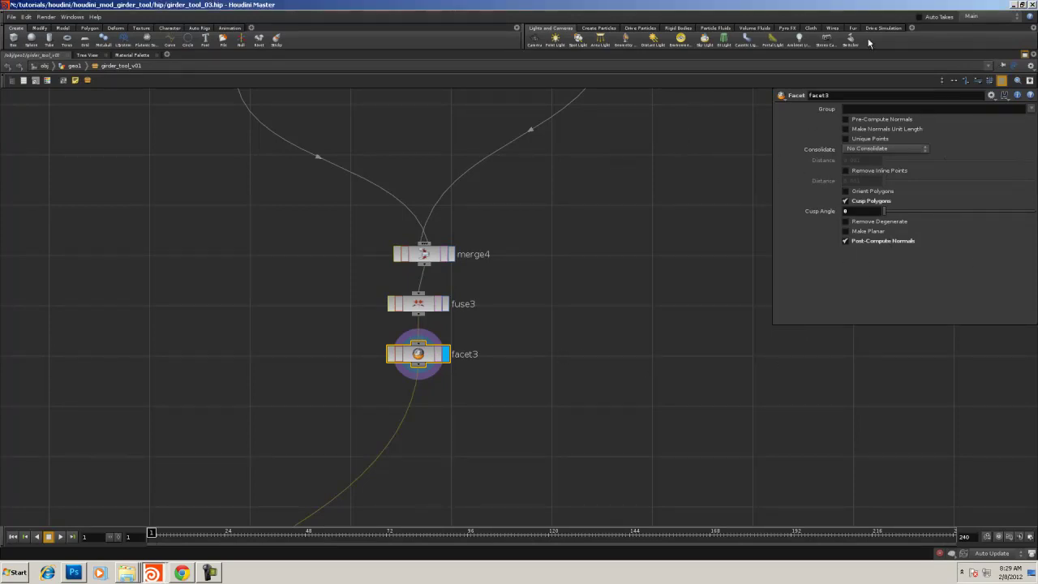
click(991, 95)
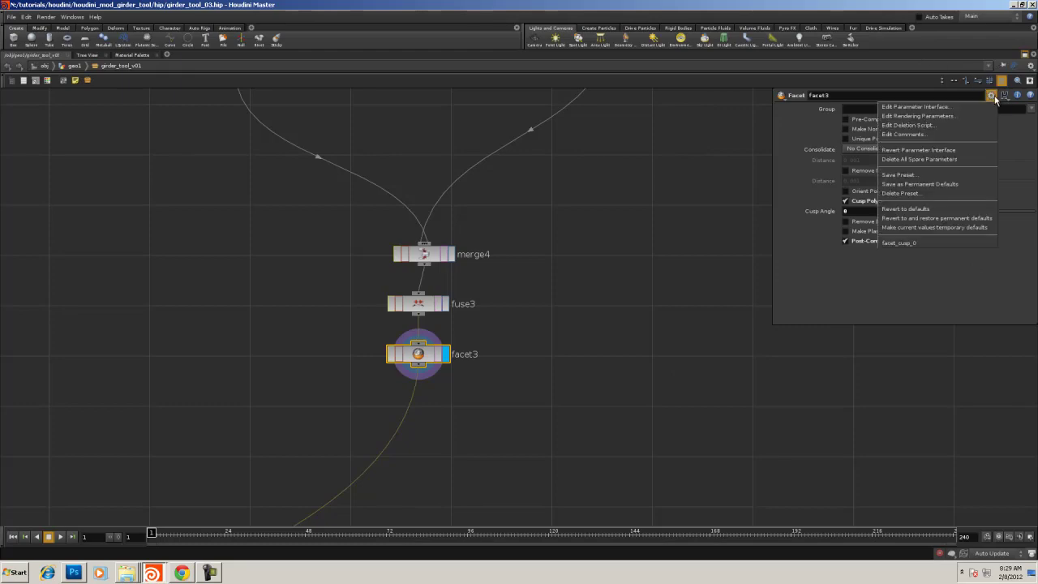
click(932, 242)
Add a Group node and insert it into the wire below facet3
scroll(641, 386, down, 3)
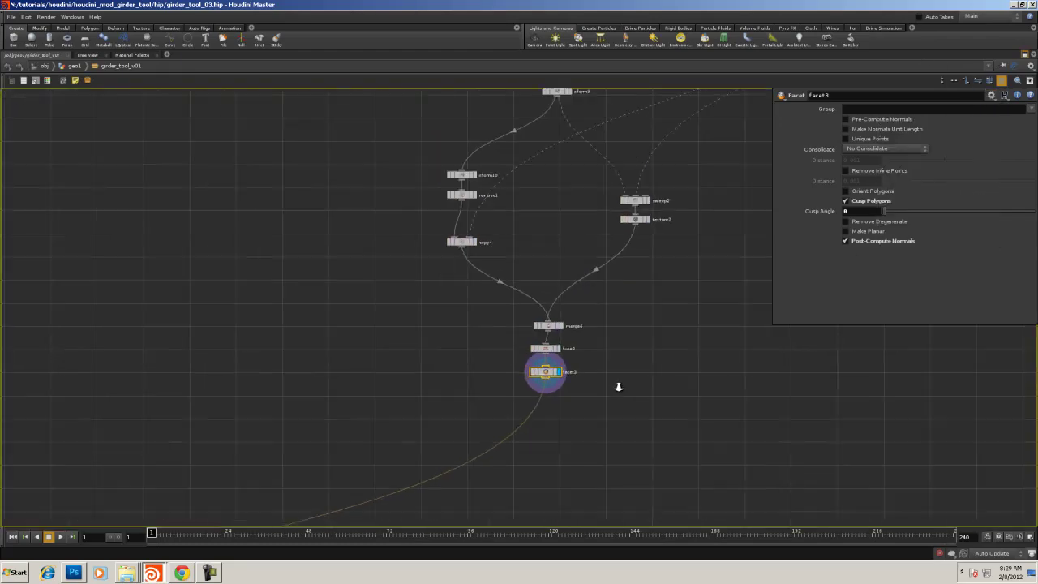
middle_drag(617, 386, 674, 340)
scroll(702, 331, up, 2)
key(Tab)
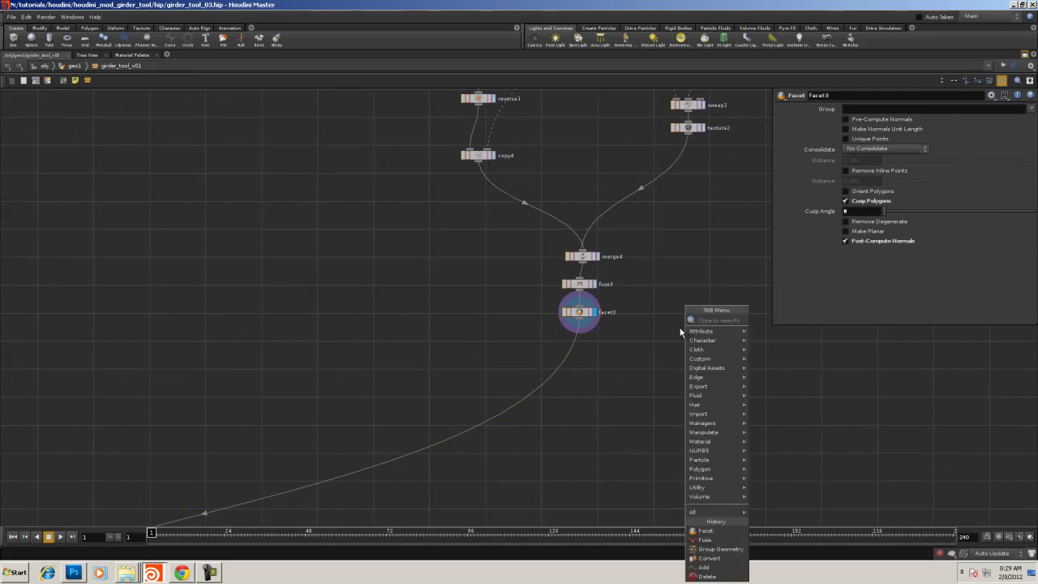
text(gr)
click(765, 330)
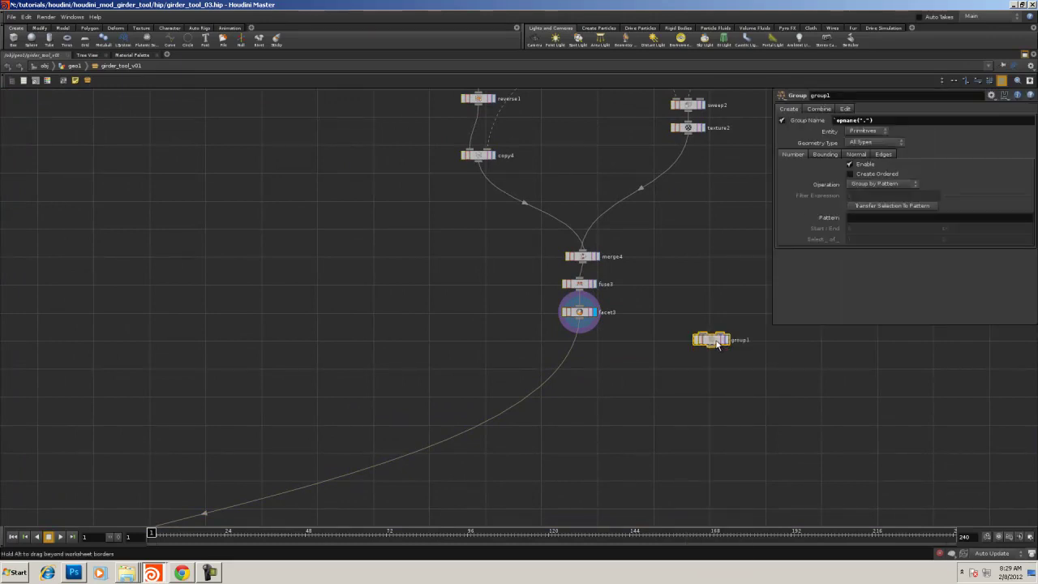
drag(716, 342, 594, 362)
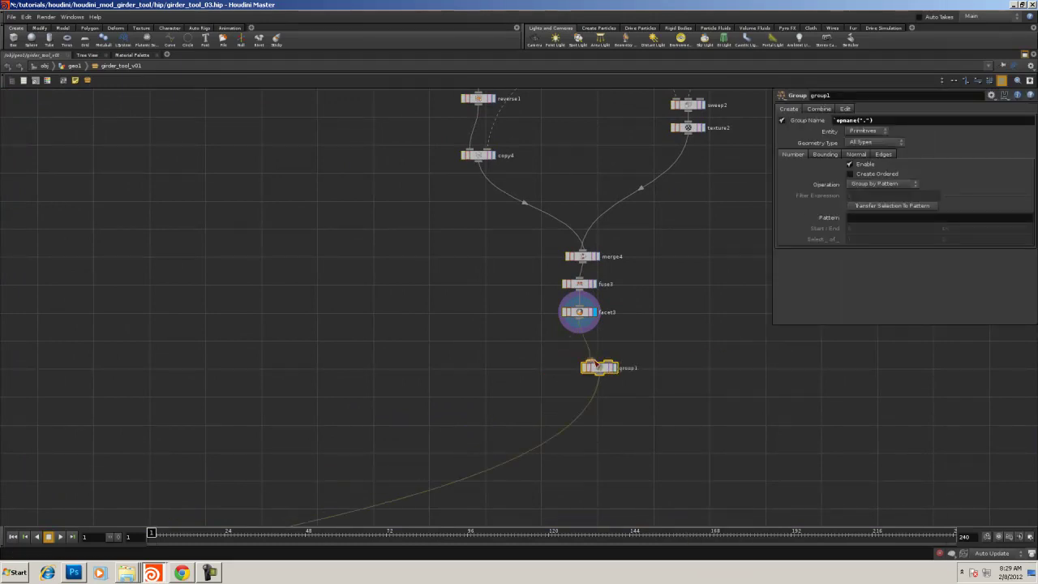
Line up the merge4, fuse3 and facet3 nodes in a straight column directly above the group1 node
drag(582, 316, 601, 343)
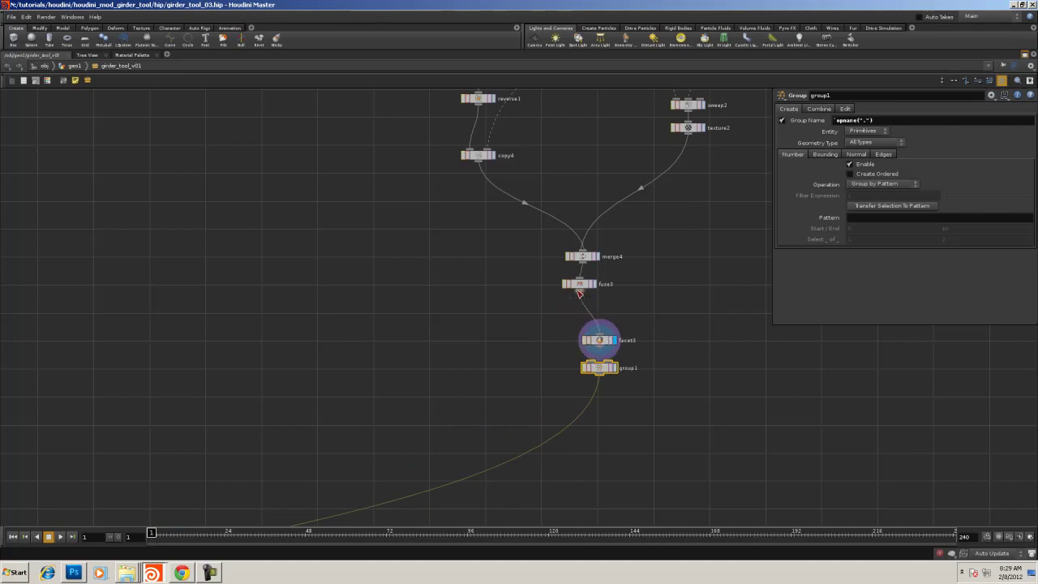
drag(579, 290, 598, 318)
drag(586, 258, 601, 285)
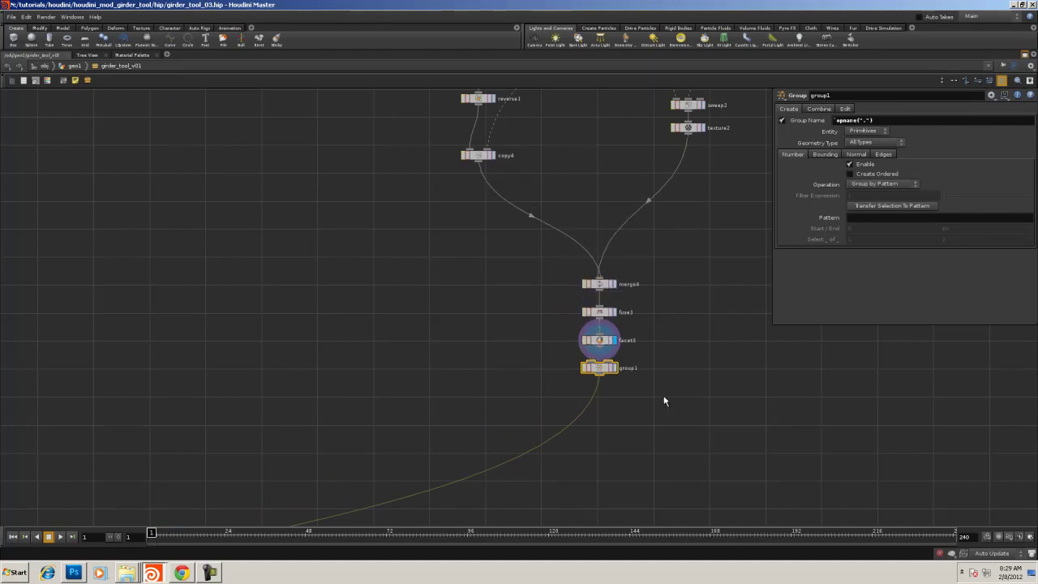
Rename the group1 node as horizontal_girder and check its node information
scroll(663, 400, up, 5)
double_click(612, 319)
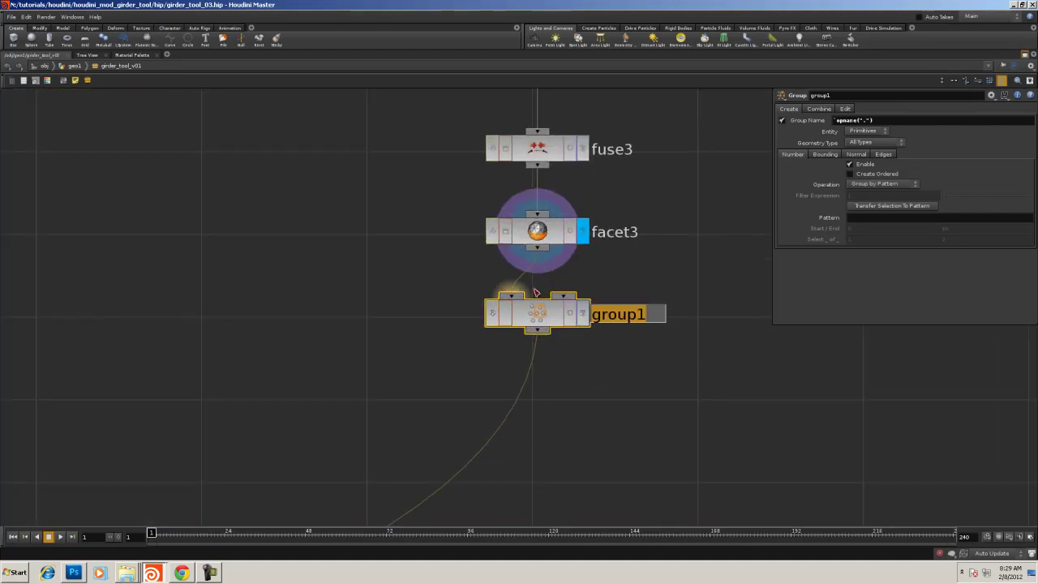
text(horiz)
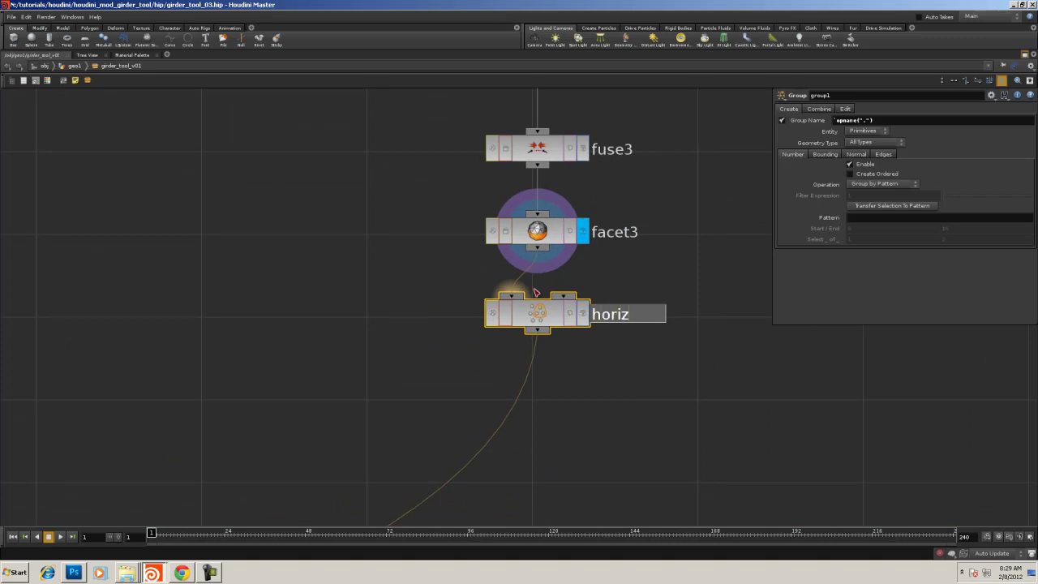
text(ontal_)
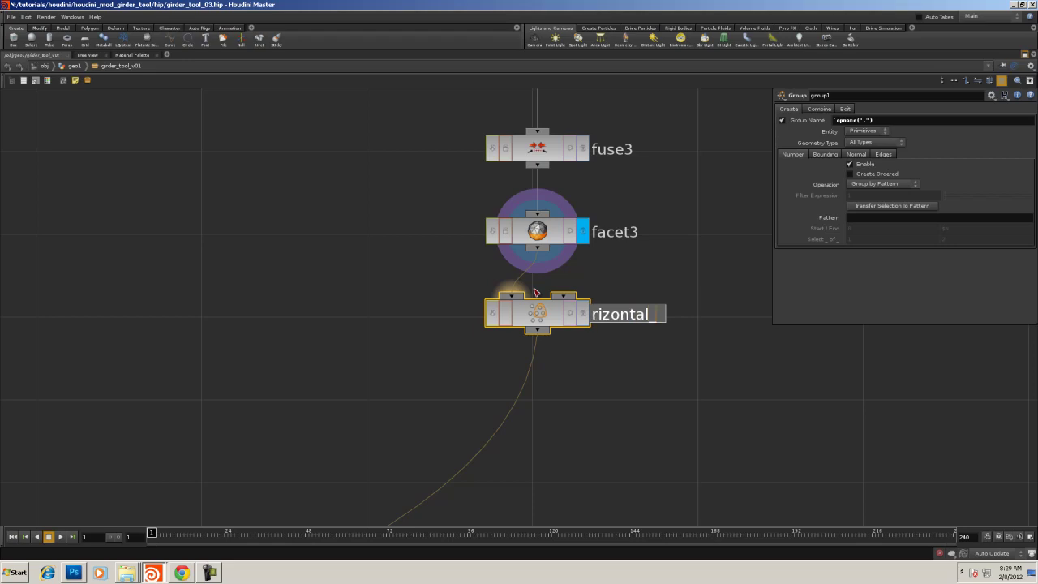
text(girder)
key(Return)
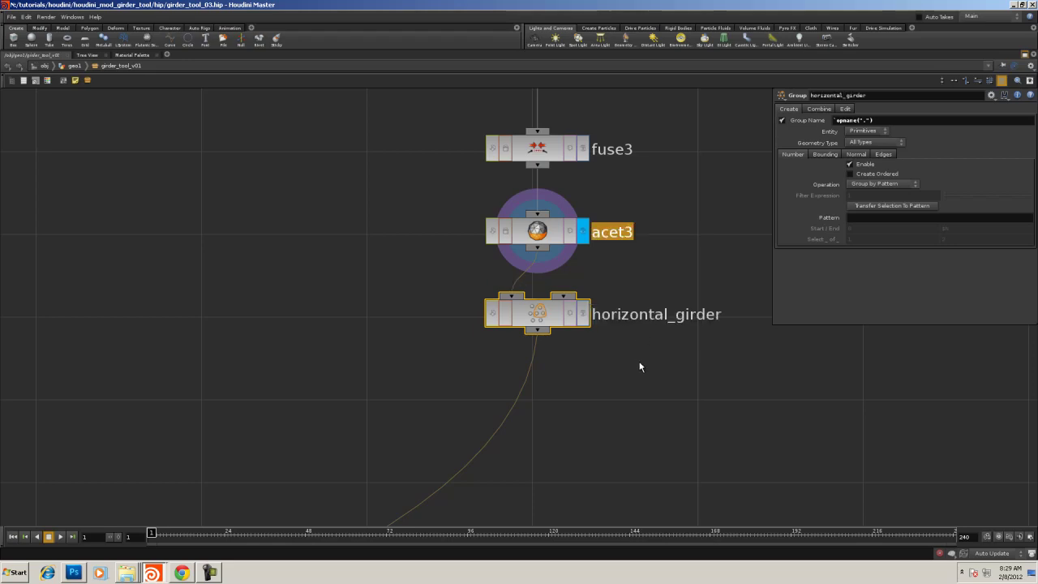
middle_click(541, 318)
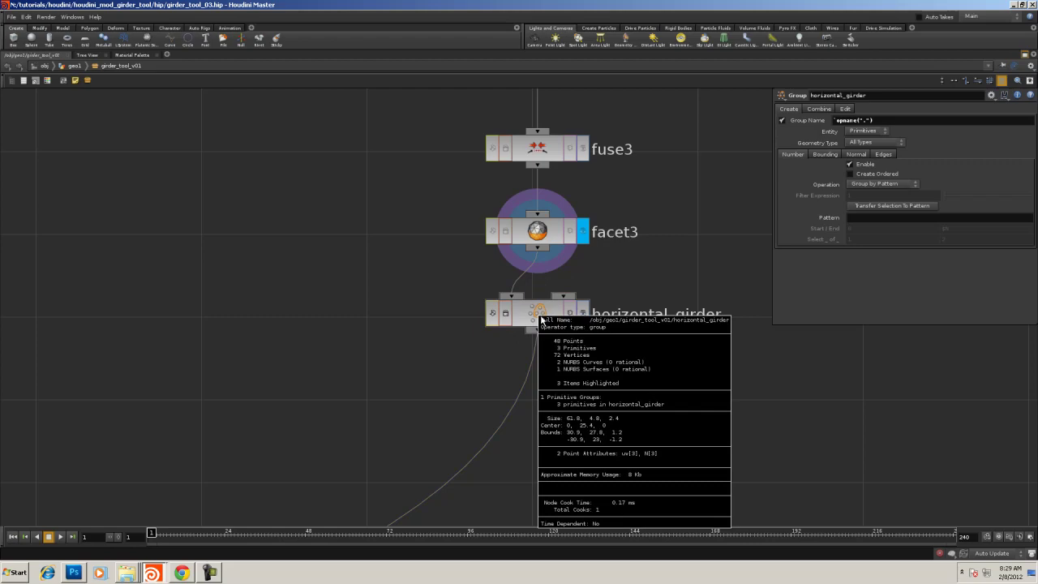
Display the GIRDER_OUT null at the end of the network and restore the layout that includes the 3D viewport
right_drag(367, 369, 311, 366)
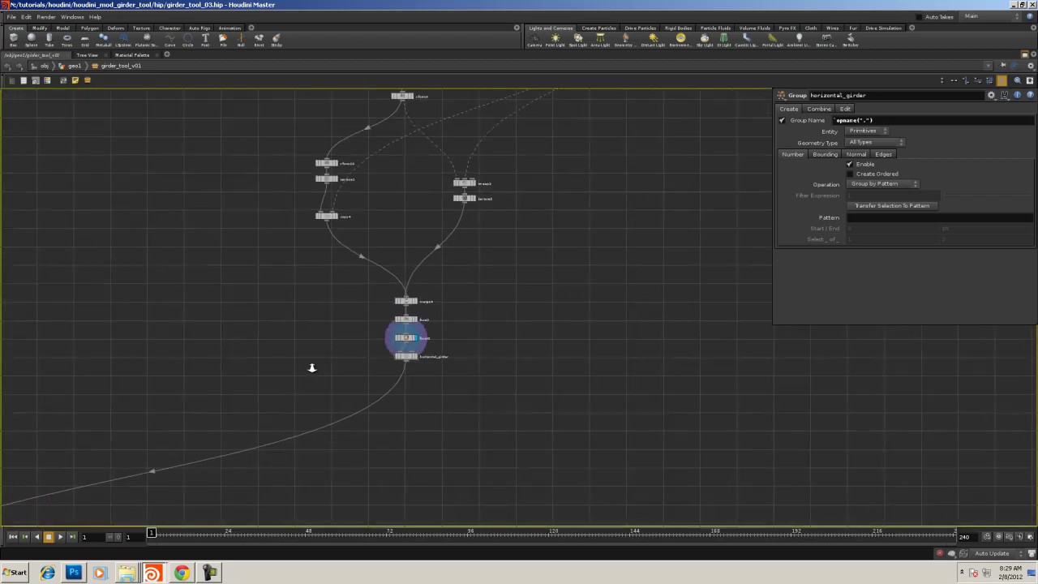
middle_drag(311, 366, 720, 219)
middle_drag(236, 482, 462, 333)
scroll(462, 333, up, 3)
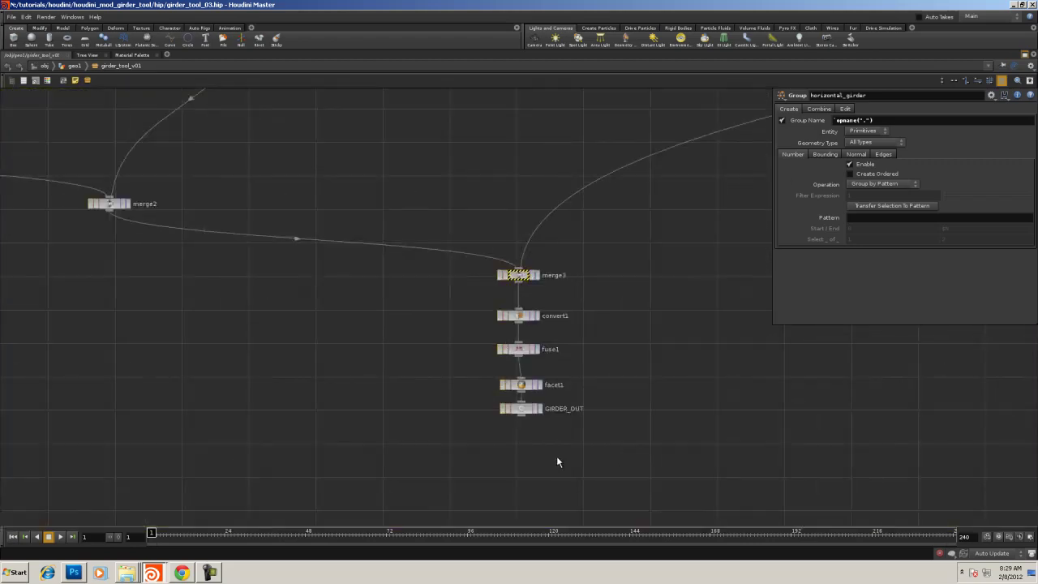
click(520, 408)
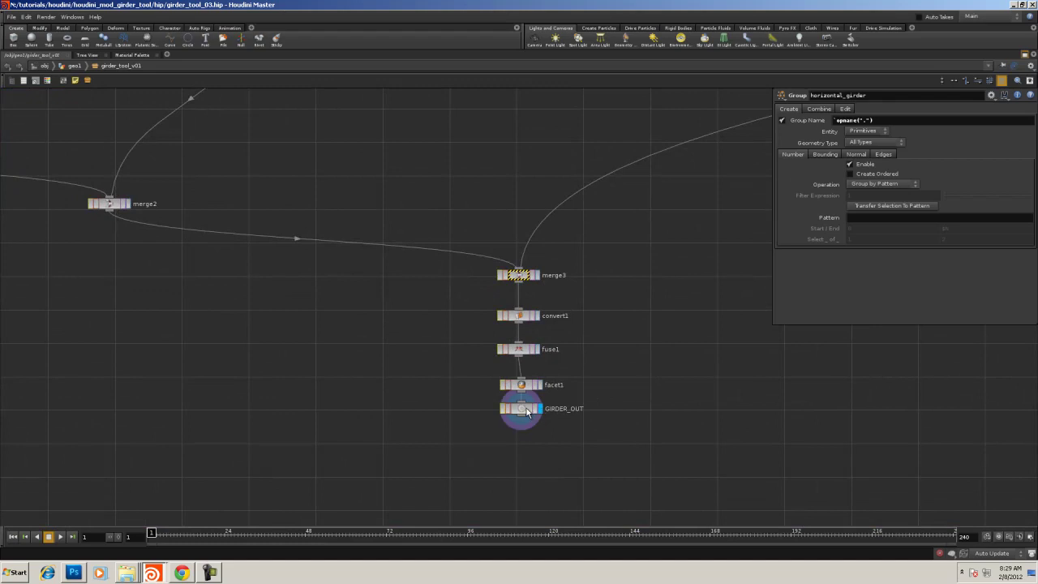
click(1024, 54)
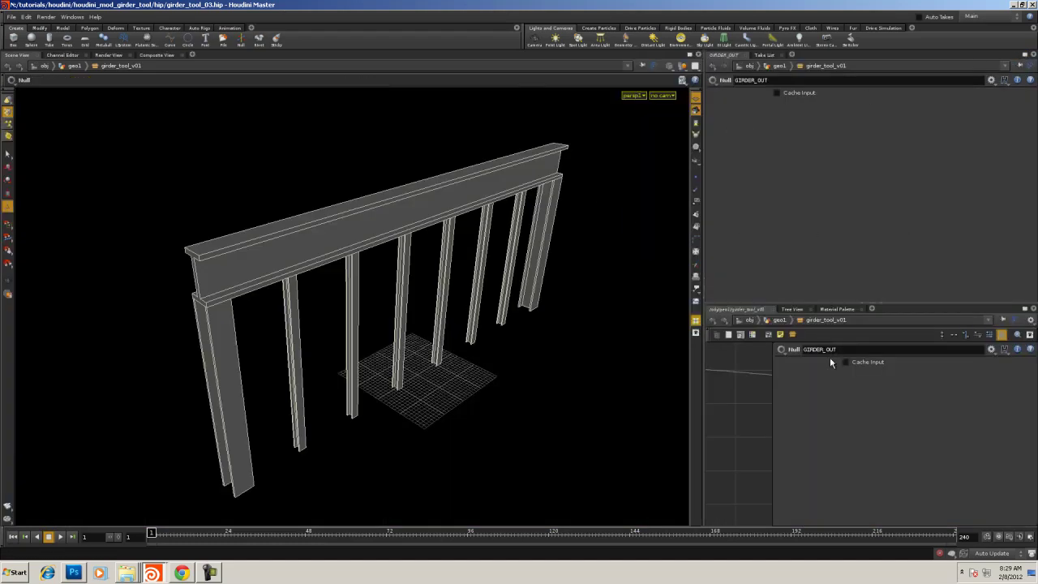
Go up to the geo1 level and set girder_tool_v01 to 10 beams with a length of about 46
click(778, 320)
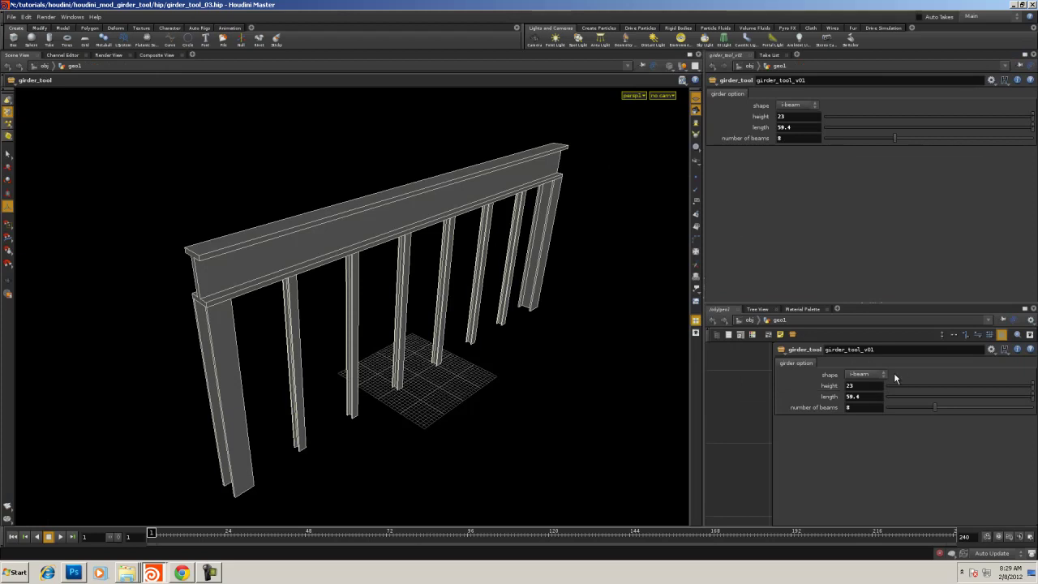
key(p)
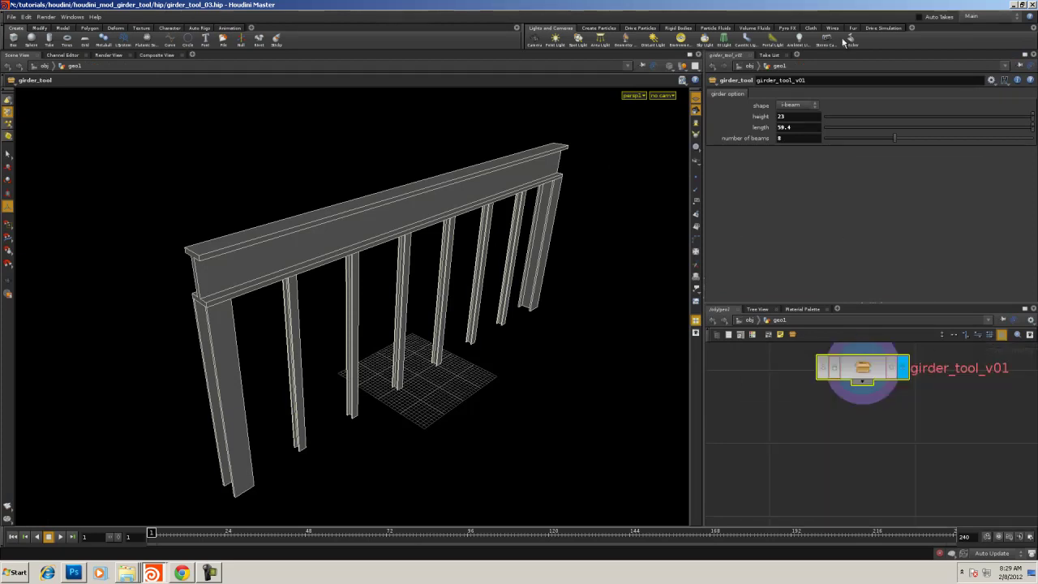
drag(892, 139, 1023, 136)
middle_drag(804, 127, 805, 86)
scroll(854, 454, down, 1)
Open the operator type properties of the girder_tool_v01 node
middle_drag(858, 395, 801, 430)
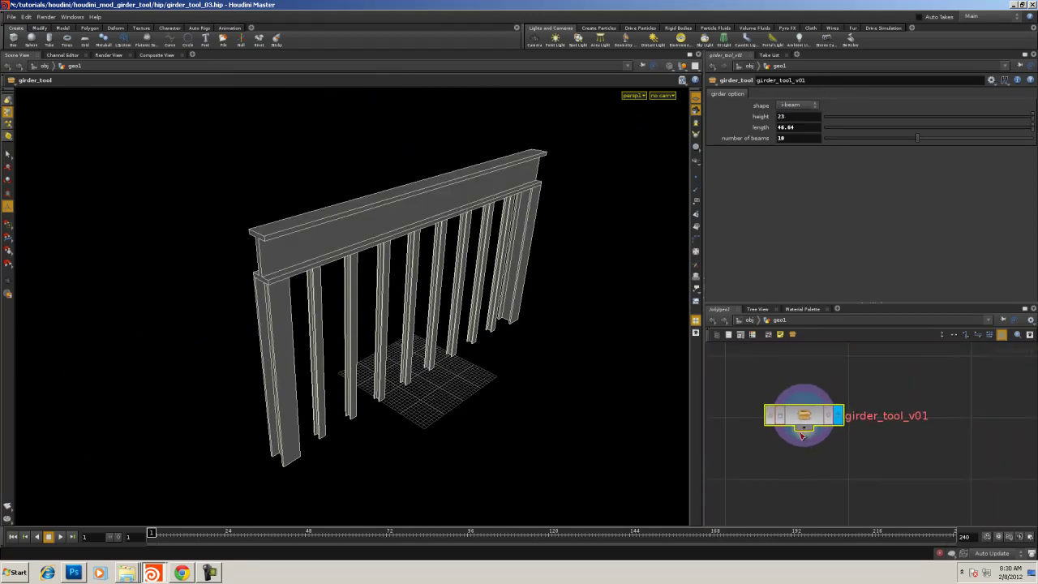
click(768, 334)
drag(778, 397, 827, 397)
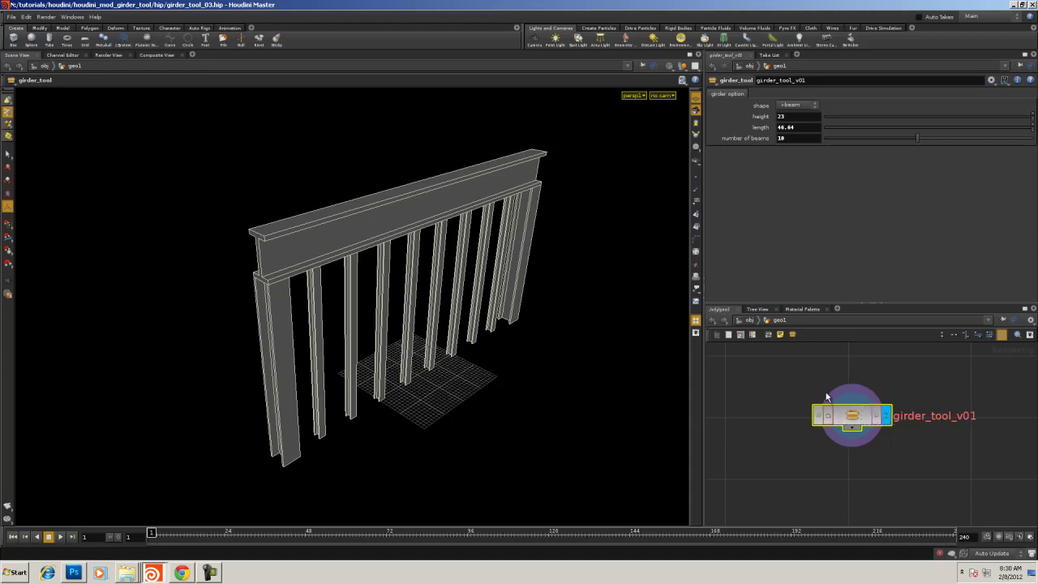
right_click(854, 411)
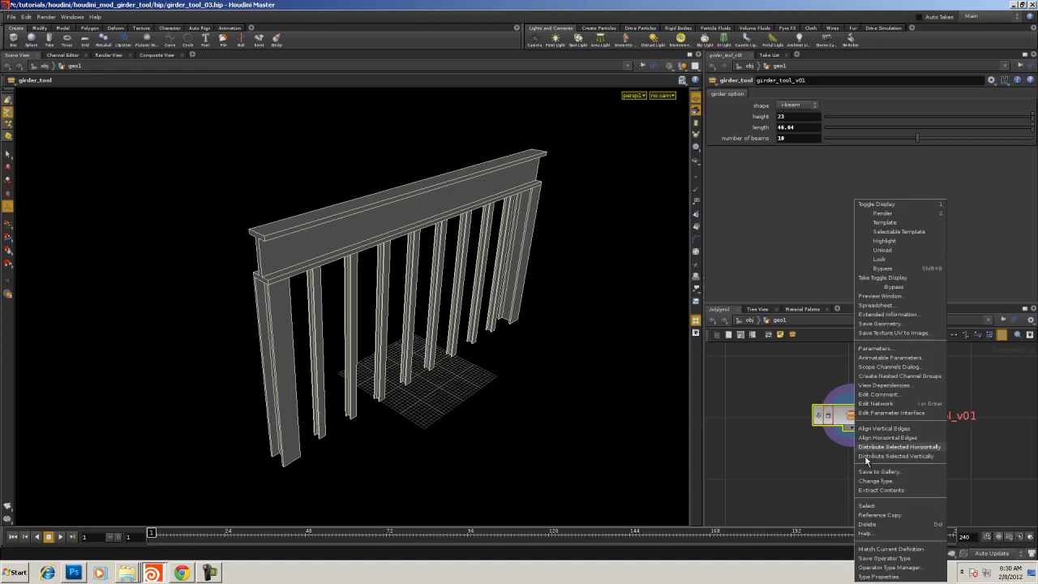
click(879, 575)
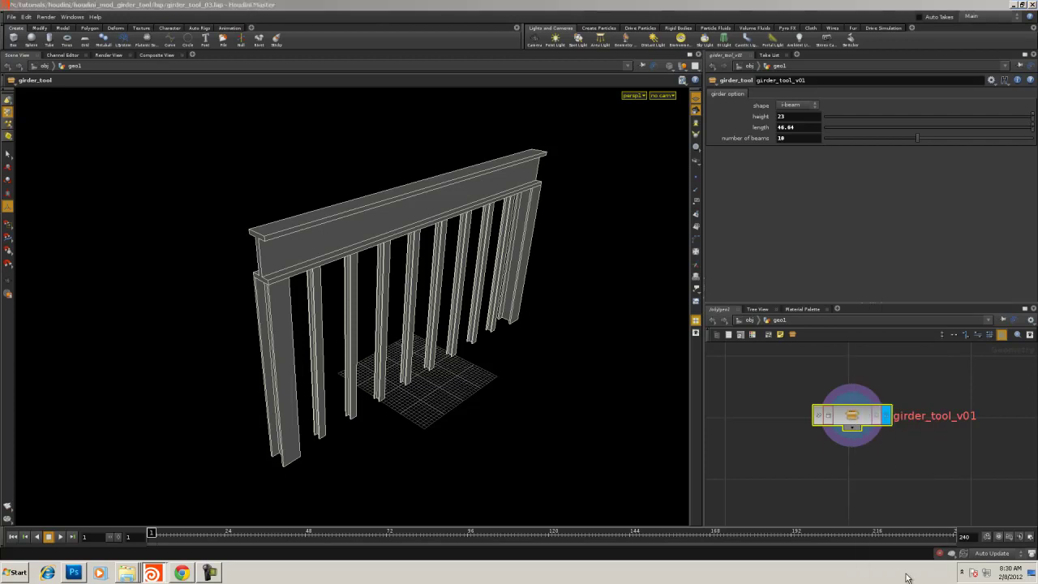
drag(738, 206, 272, 114)
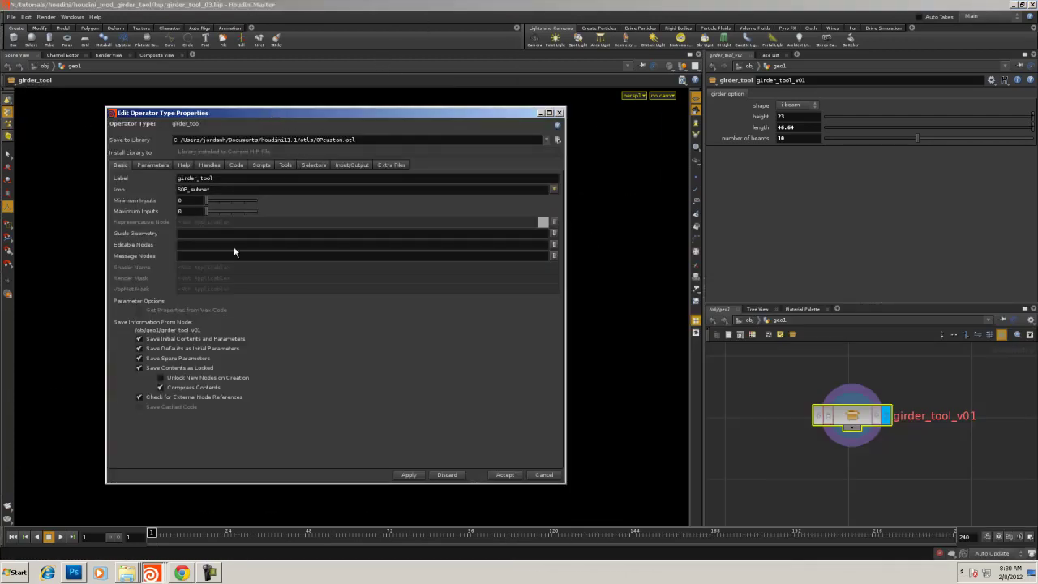
Add a separator after the number of beams parameter in the girder option folder
click(153, 164)
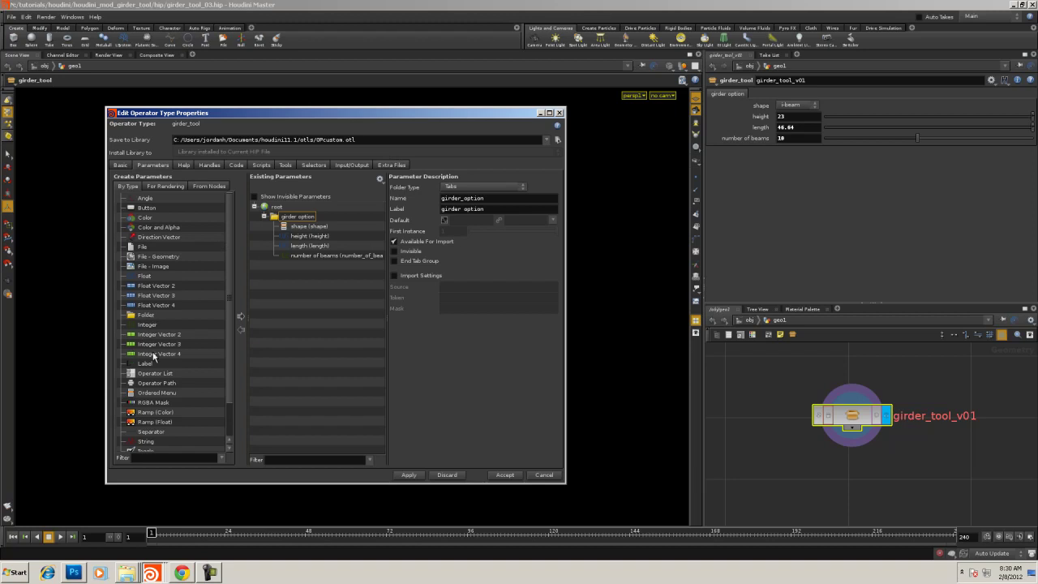
click(163, 437)
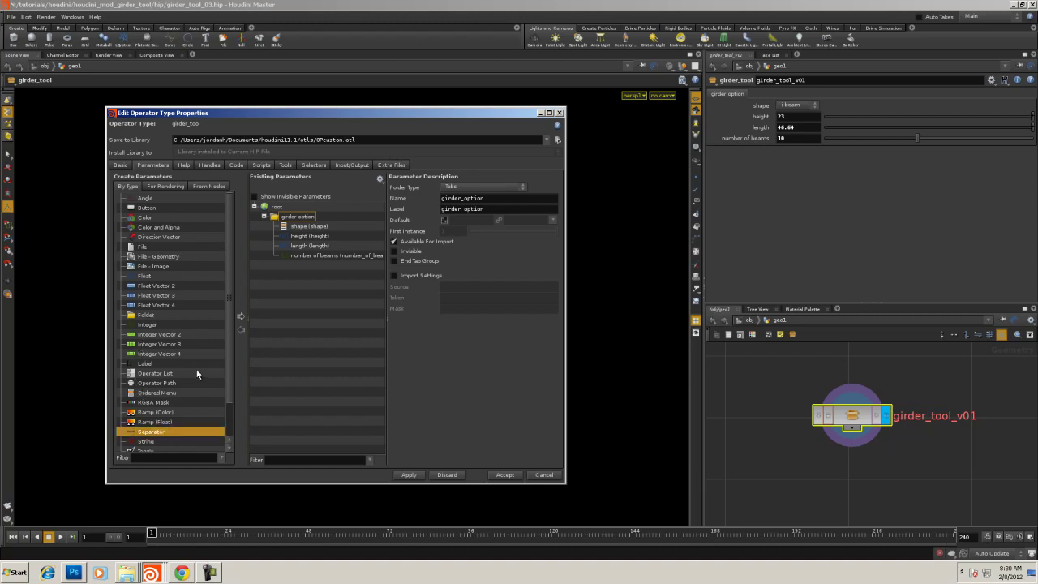
click(240, 316)
drag(284, 265, 300, 218)
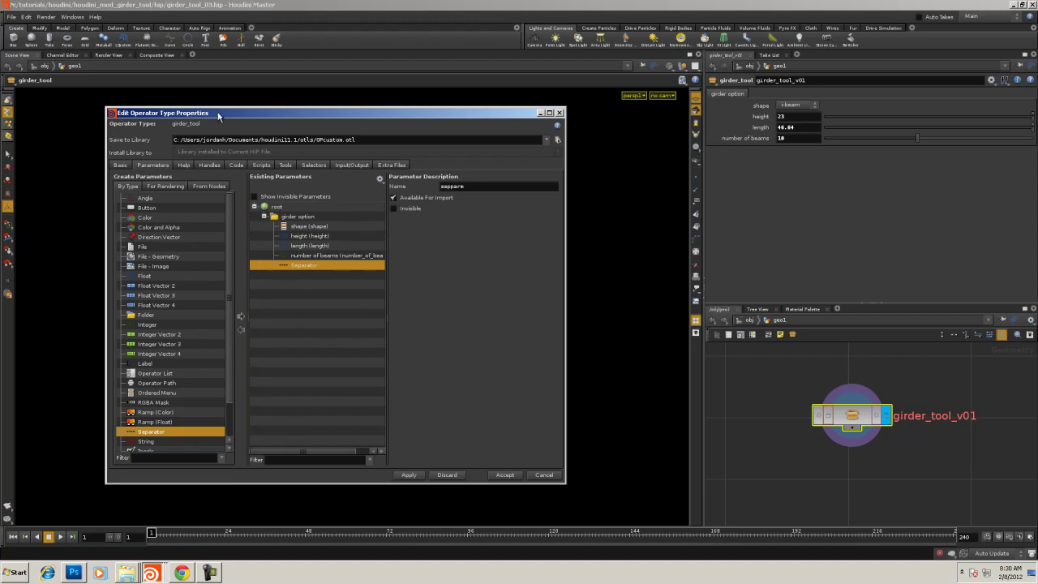
Add a Label parameter after the separator, named corner_beams with the main label "corner beams"
click(149, 365)
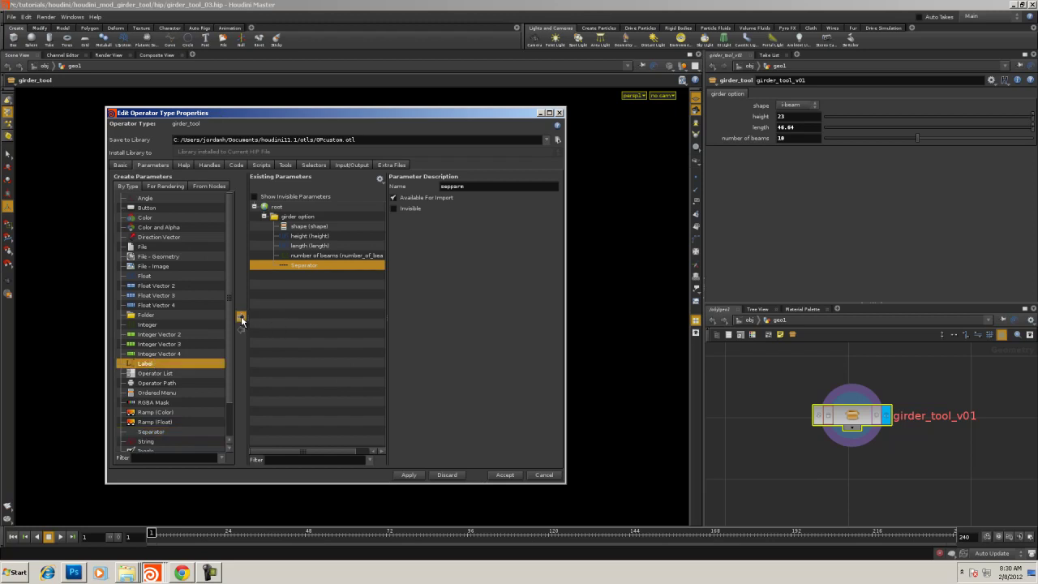
click(240, 316)
drag(478, 186, 417, 187)
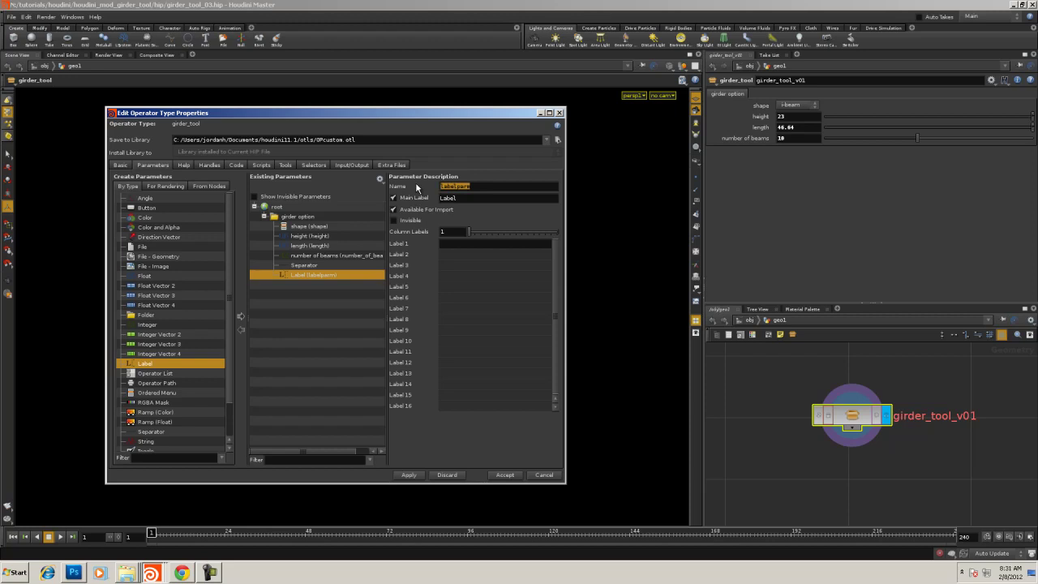
text(cd)
text(rner)
text(_beams)
key(Tab)
key(Tab)
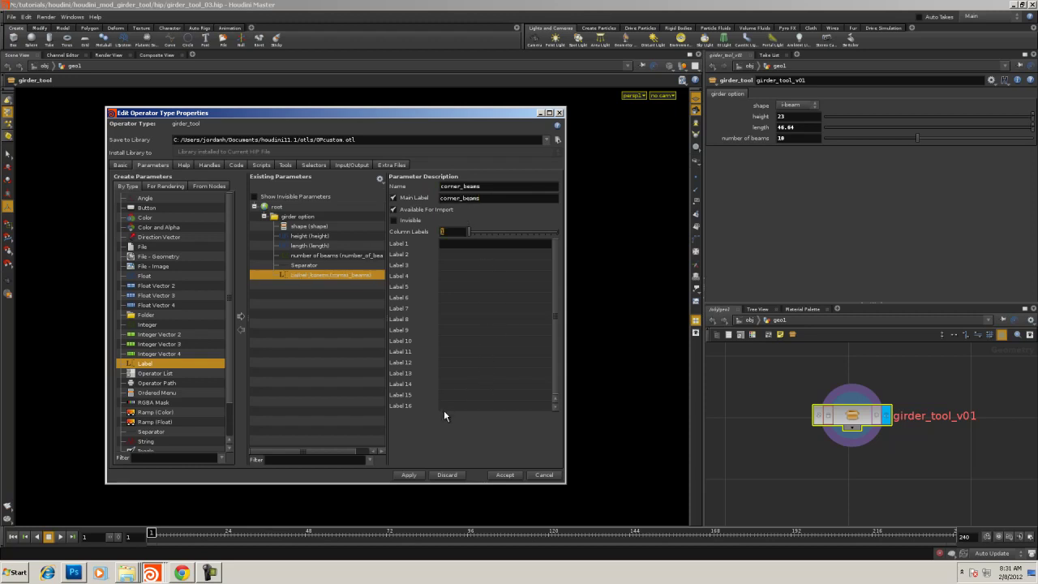
click(459, 198)
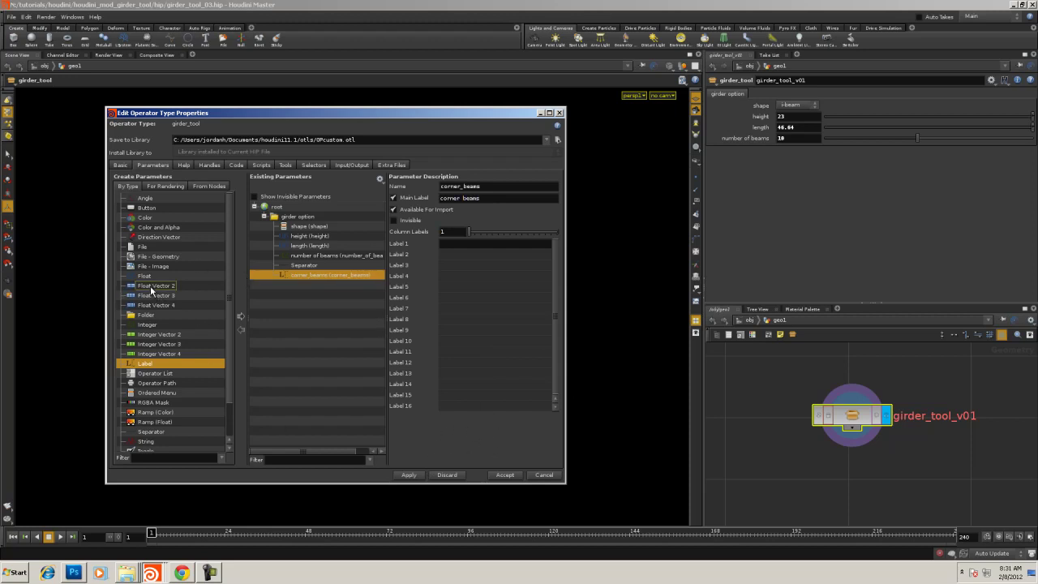
Add a Float Vector 2 parameter named corner_beam_size with the label "beam size" below the corner beams label
click(186, 285)
click(241, 316)
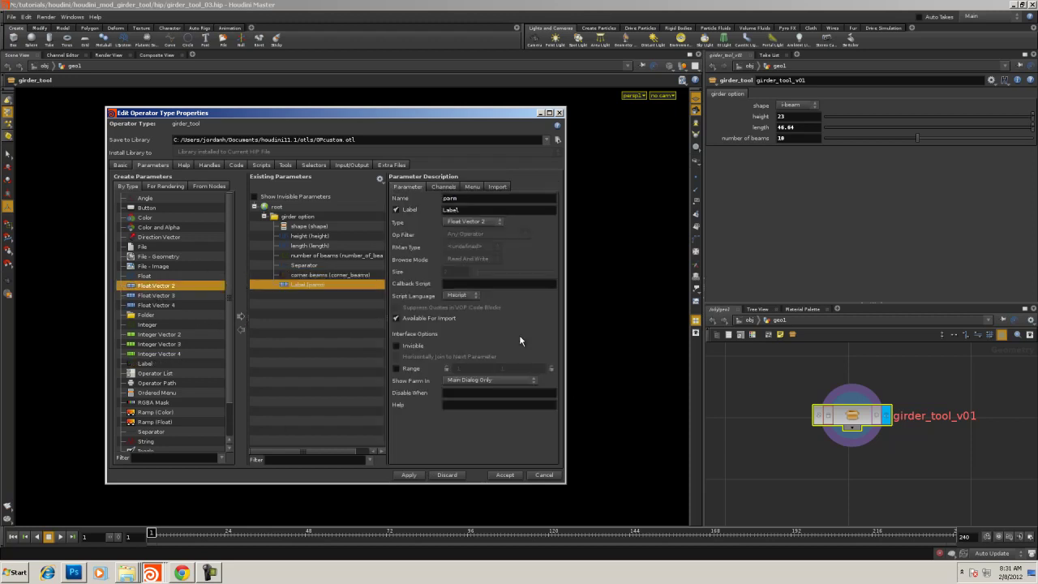
drag(459, 200, 436, 200)
key(Tab)
text(beam size)
key(Return)
Enable the value range for the beam size parameter and configure its limits
click(413, 369)
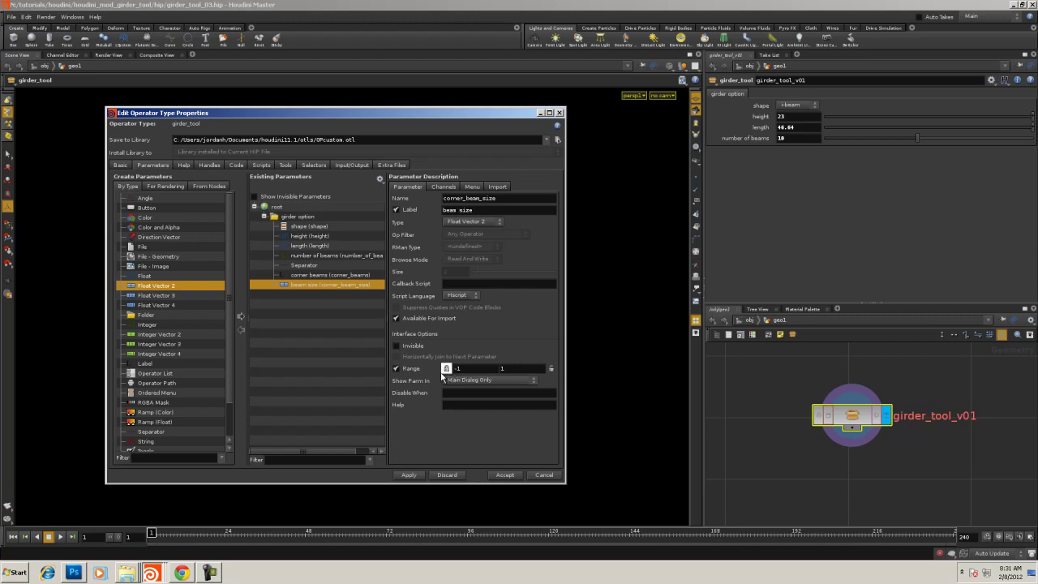
click(451, 370)
click(446, 369)
text(1001)
key(Tab)
click(525, 366)
Set both channel defaults of beam size to 1, apply the type changes and close the properties
click(444, 186)
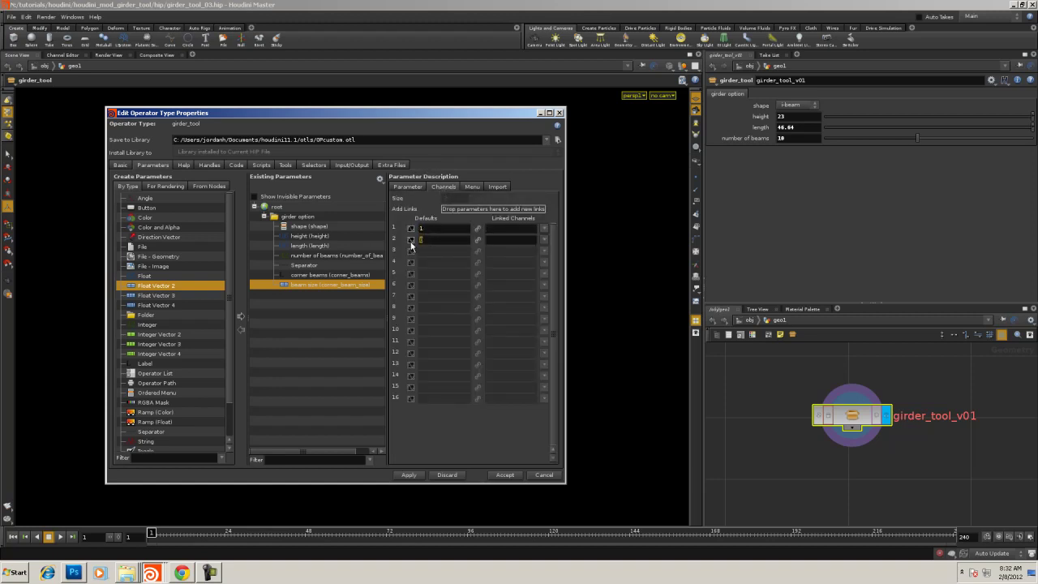
click(409, 474)
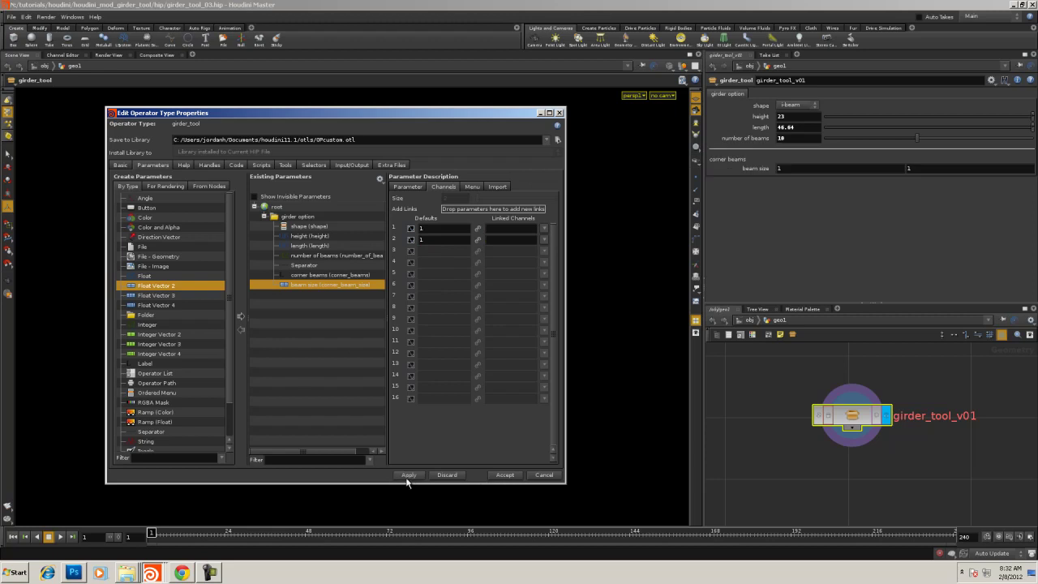
click(549, 475)
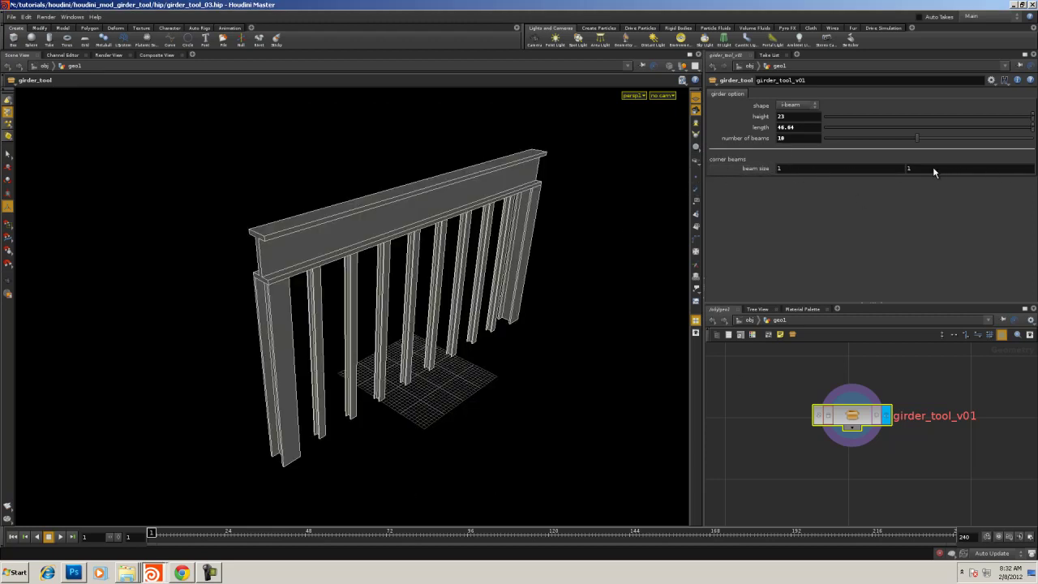
Copy the first beam size channel as a parameter reference and enter the girder_tool_v01 asset's network at full-window size
right_click(792, 169)
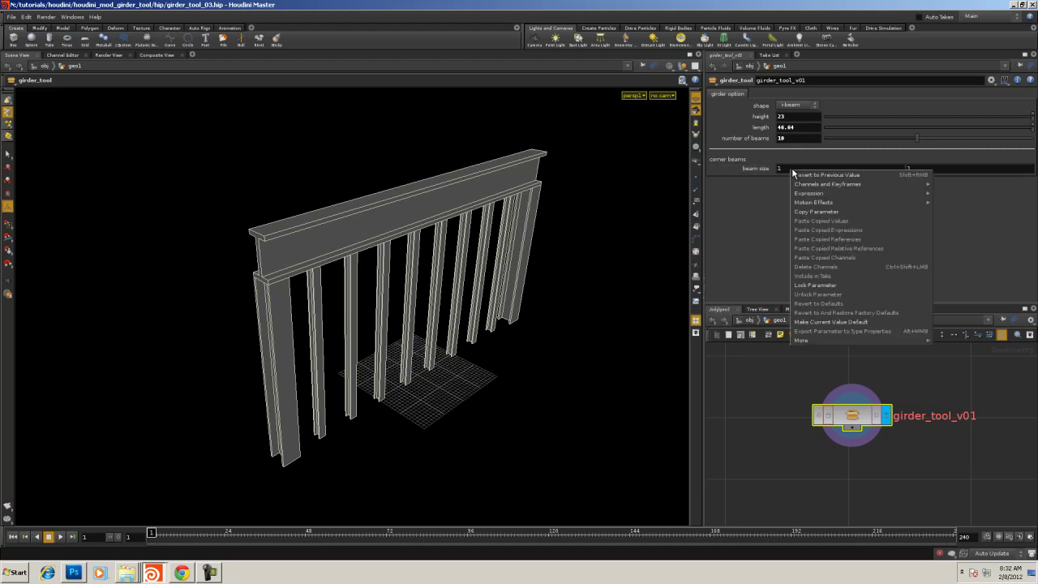
click(817, 214)
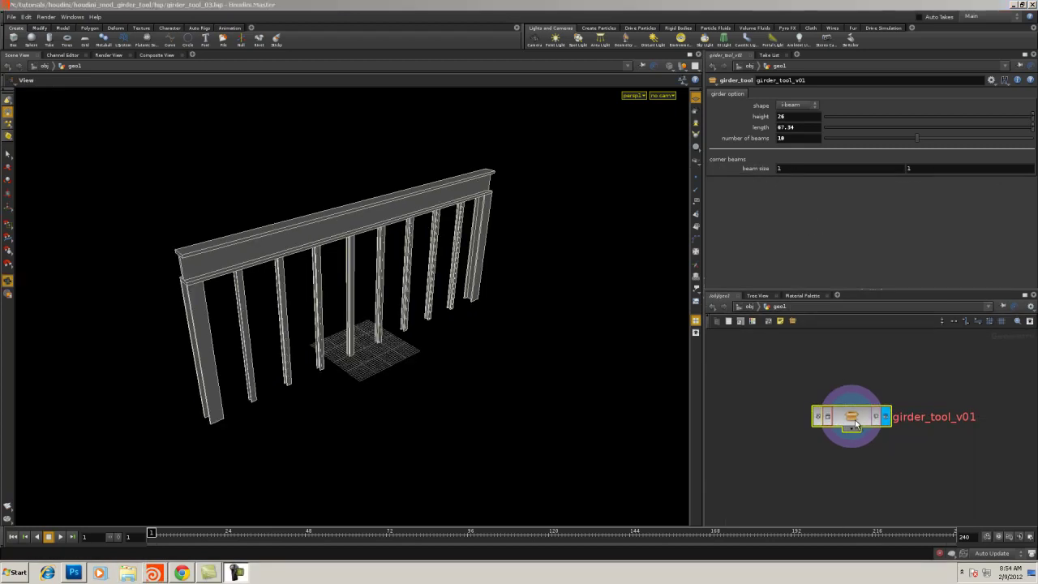
double_click(854, 417)
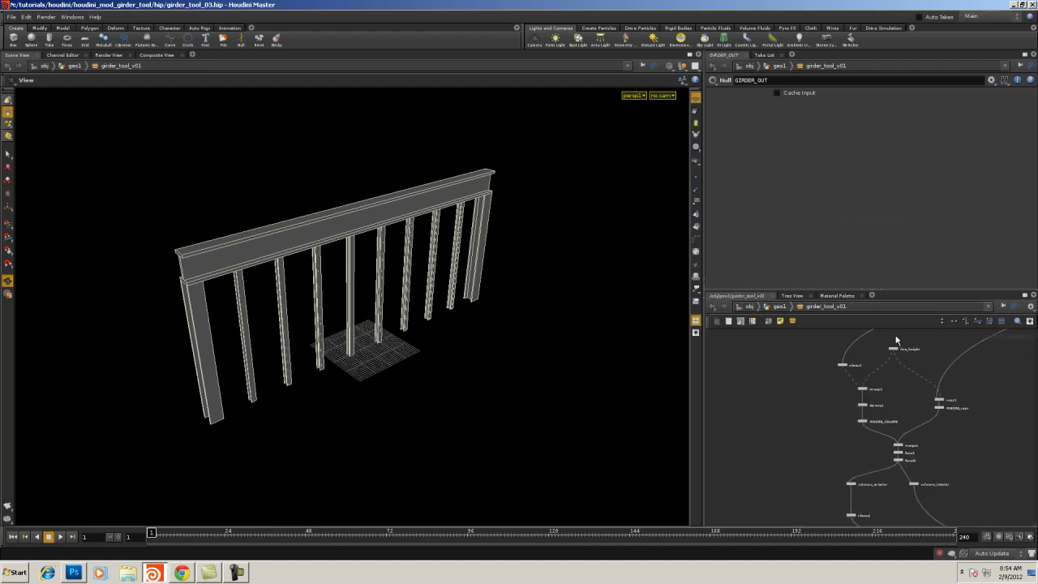
key(ctrl+b)
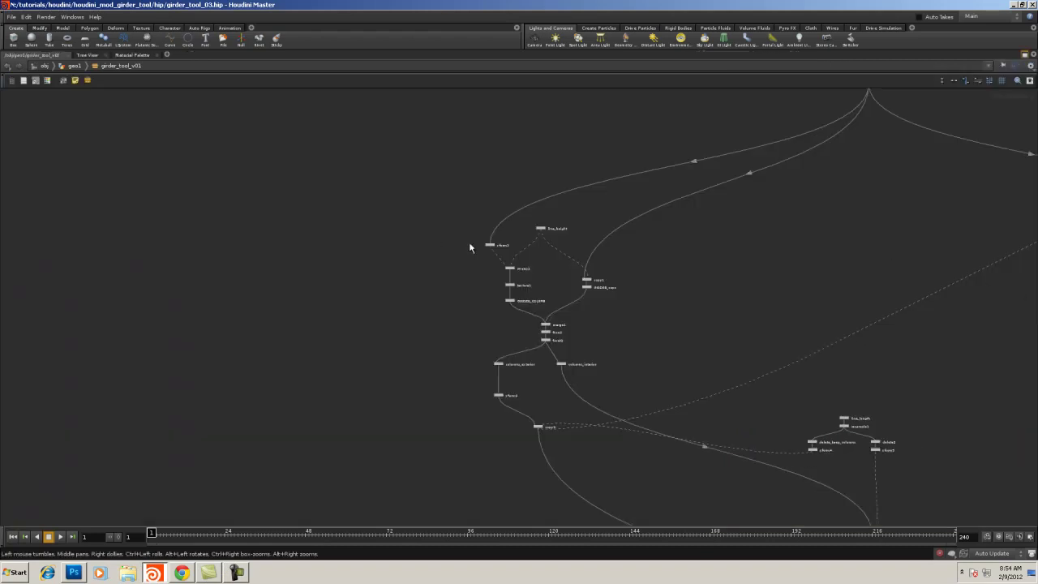
Find the xform6 node below columns_exterior, select and display it, and restore the normal pane layout framed on it
middle_drag(766, 314, 733, 308)
scroll(691, 312, up, 7)
middle_drag(389, 267, 848, 343)
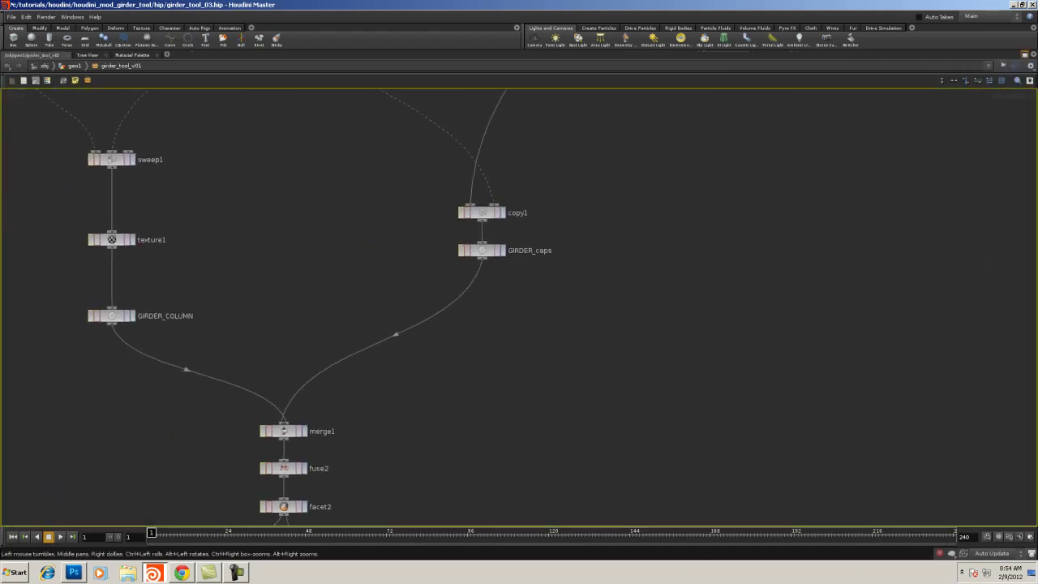
middle_drag(672, 309, 857, 230)
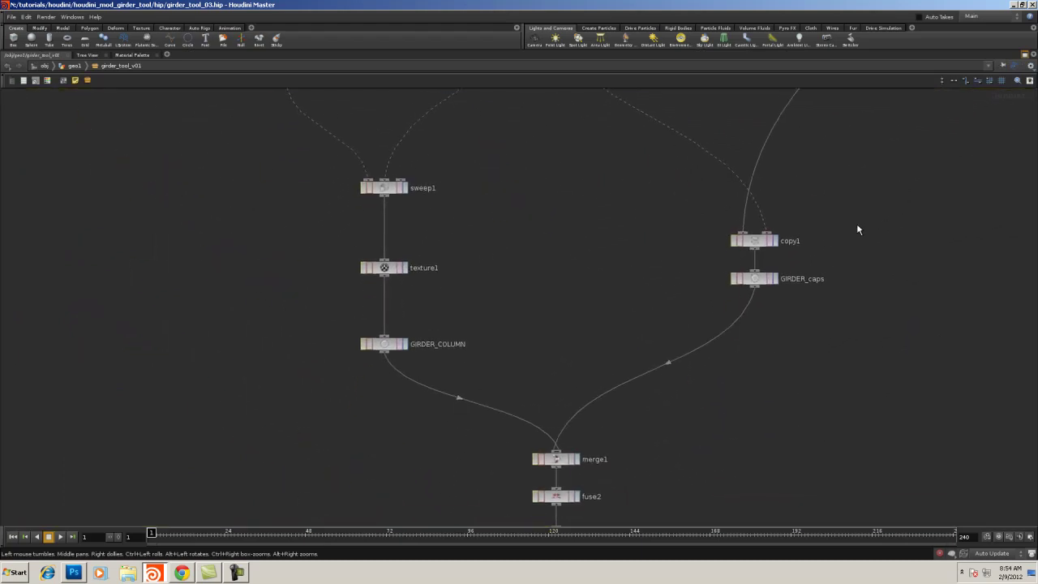
middle_drag(564, 322, 465, 145)
middle_drag(472, 181, 456, 71)
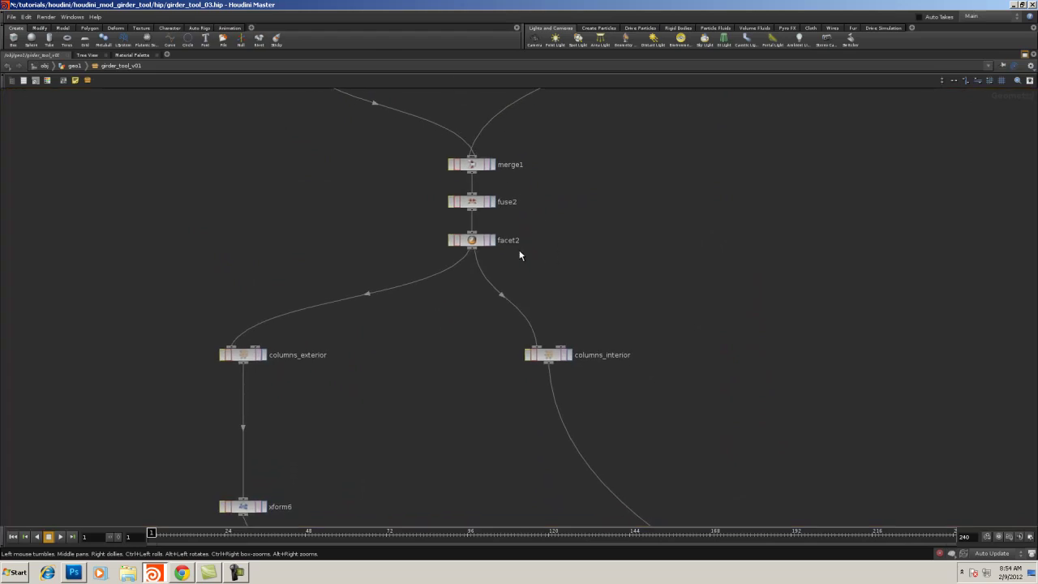
middle_drag(577, 257, 590, 130)
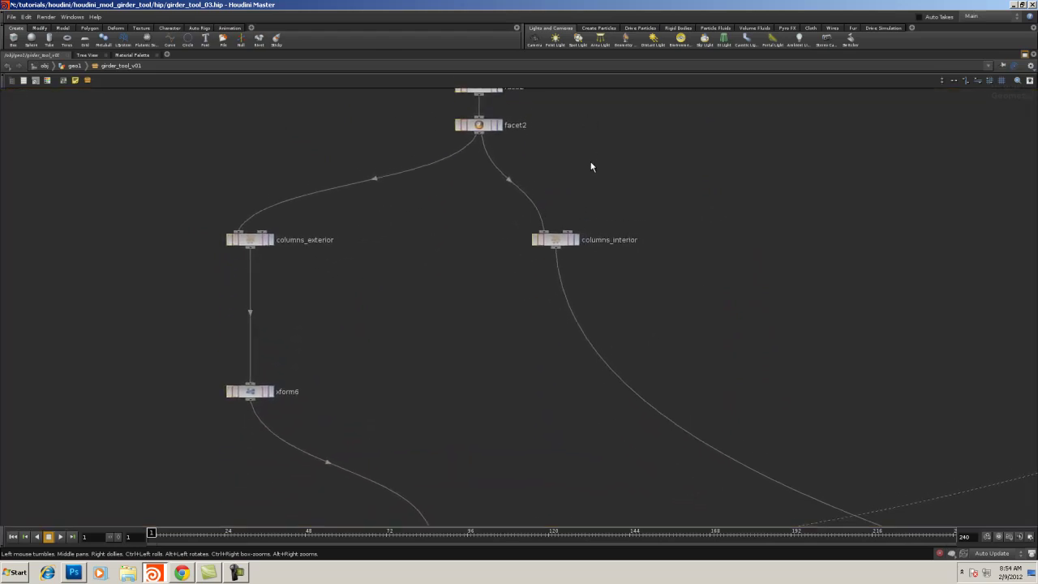
middle_drag(387, 330, 417, 213)
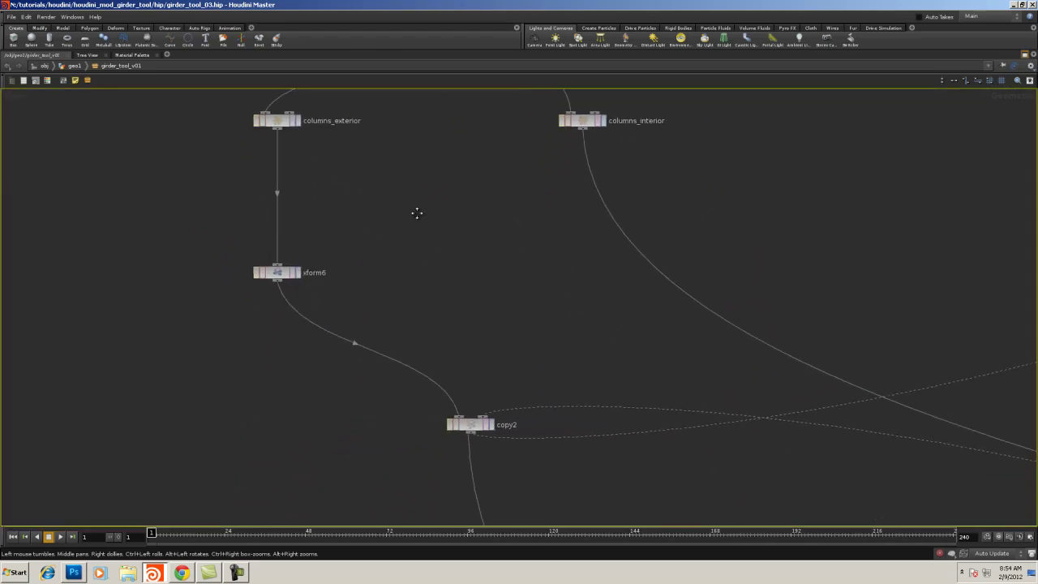
click(298, 278)
click(297, 277)
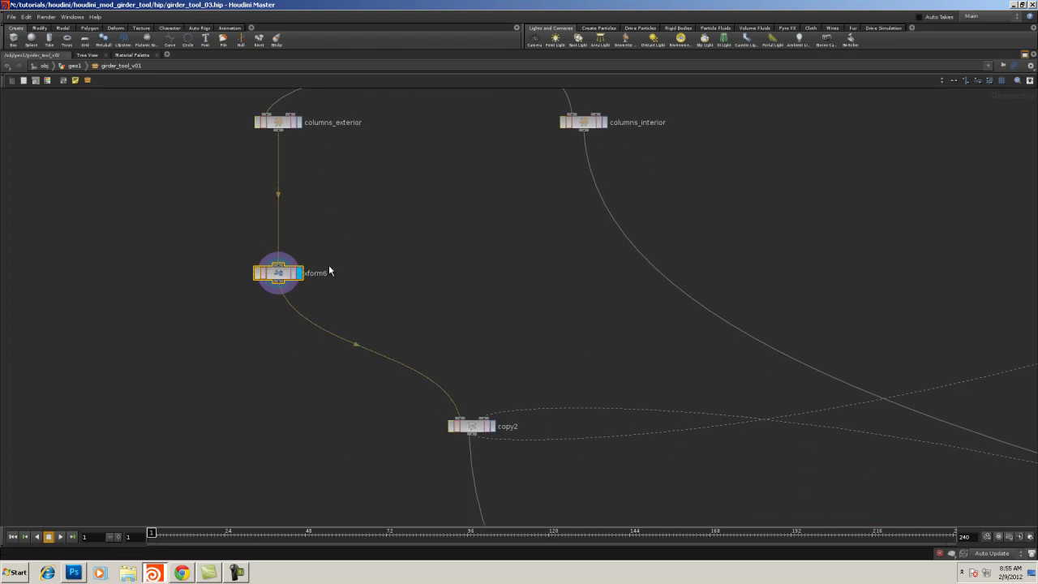
click(1024, 55)
key(f)
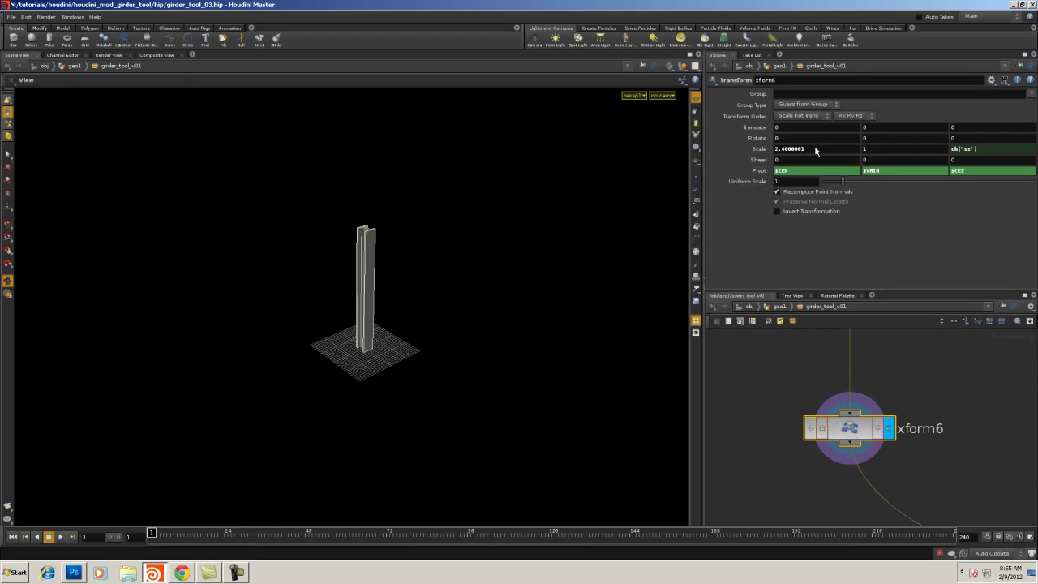
Link the X scale of xform6 to the first beam size channel with a relative reference, and check the scale expressions
middle_drag(815, 151, 904, 137)
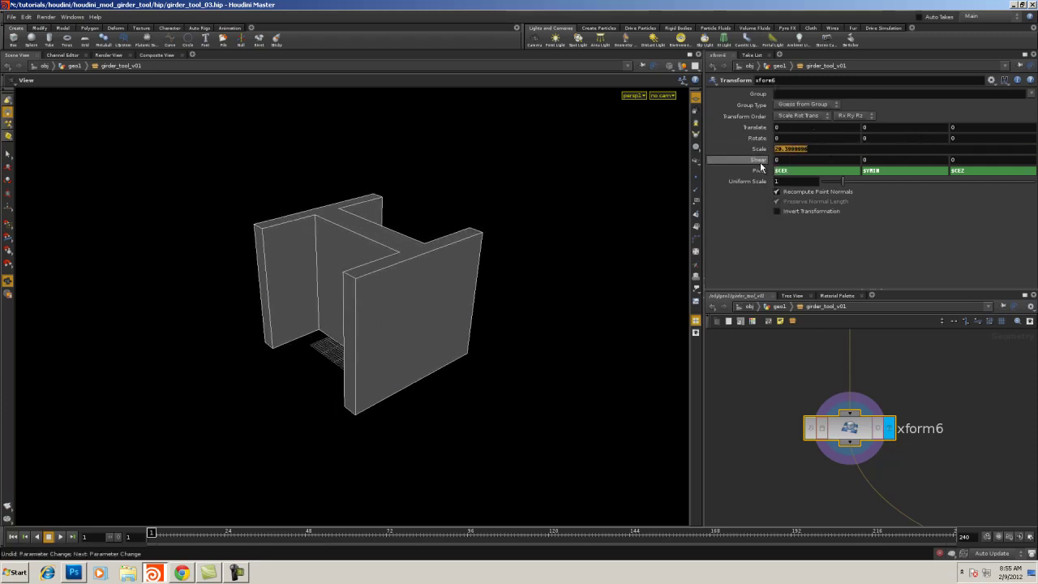
right_click(784, 150)
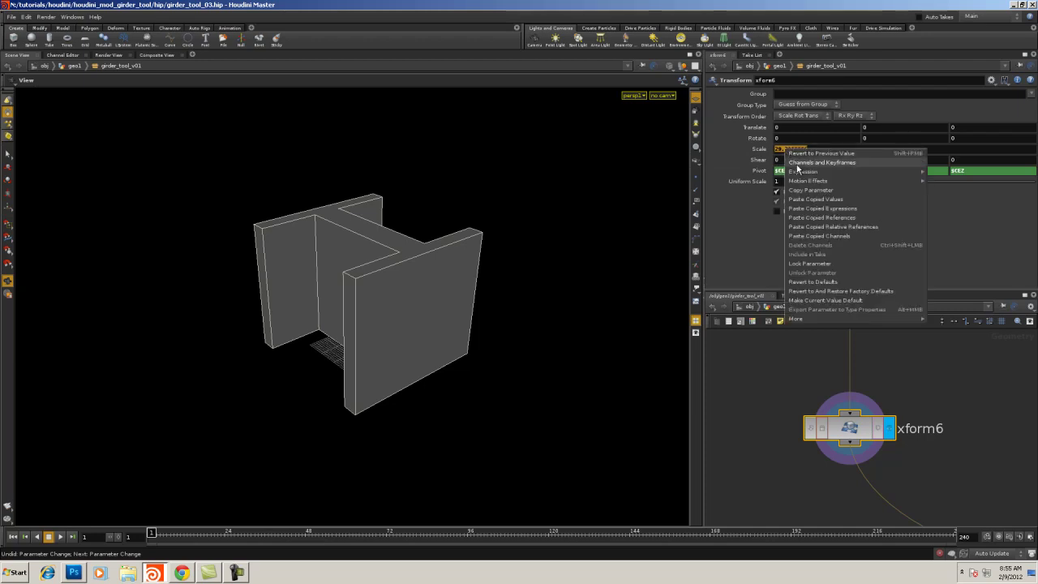
click(826, 227)
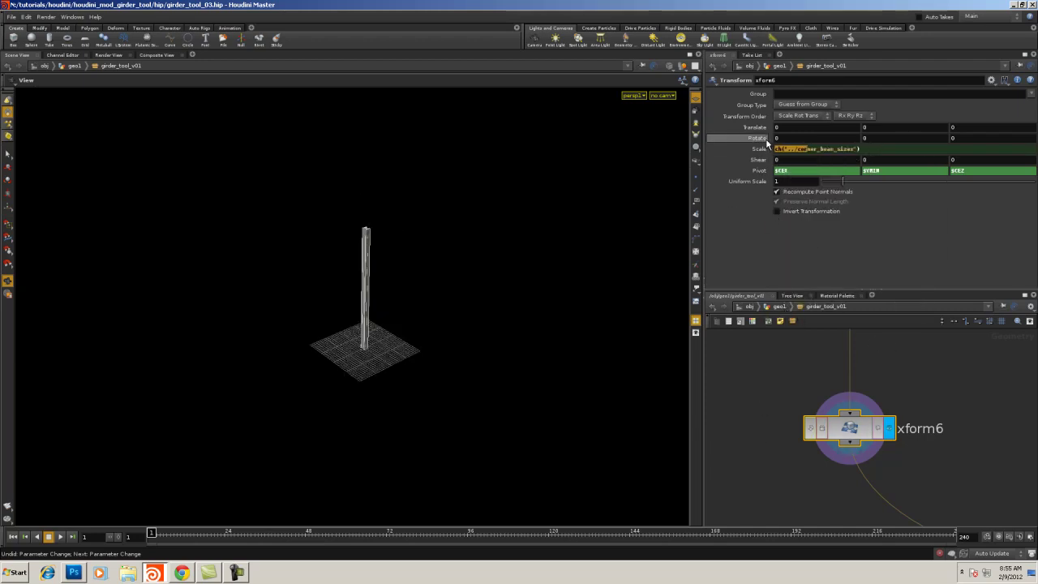
click(744, 148)
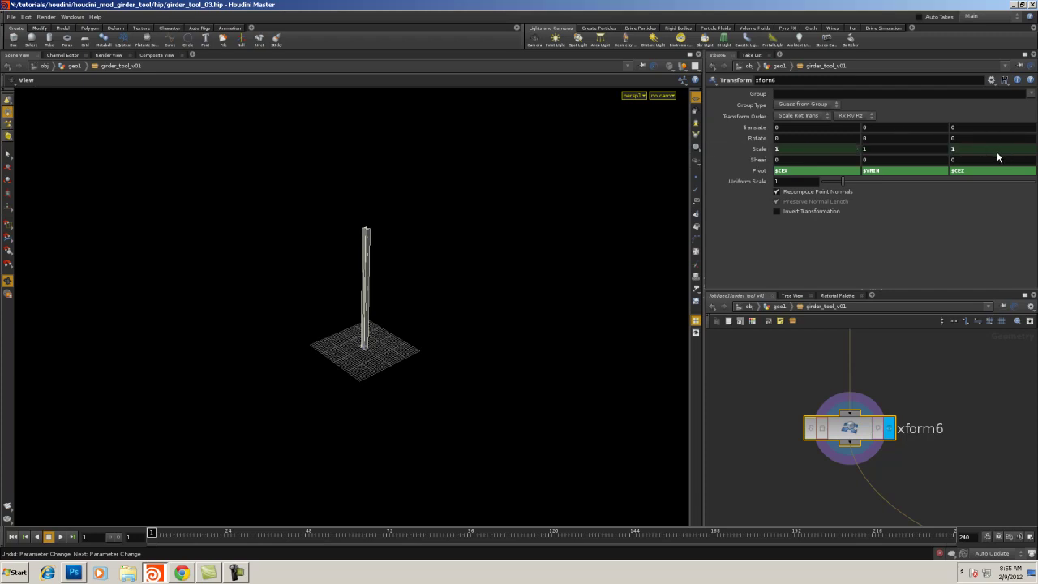
click(758, 151)
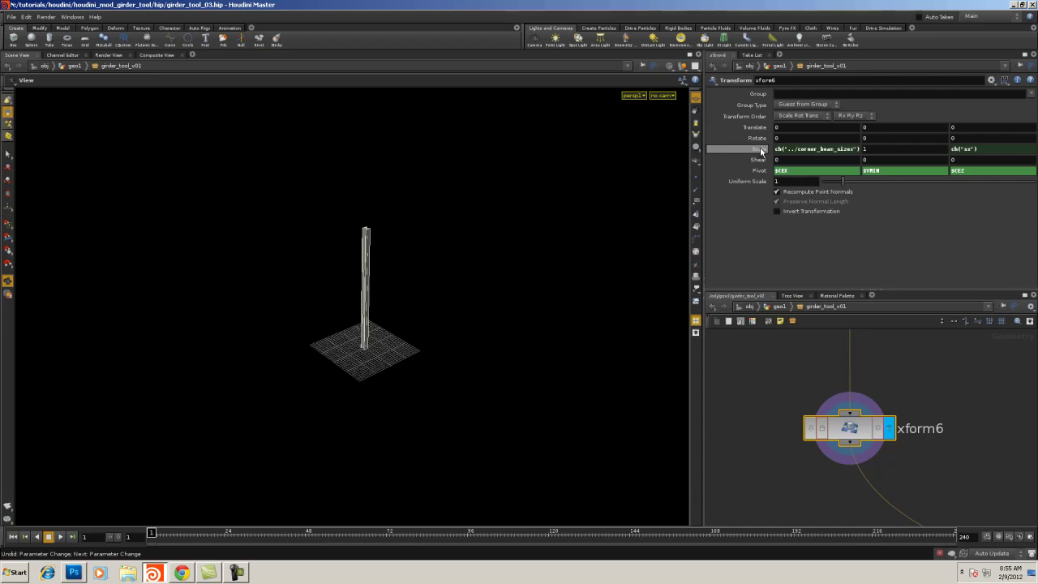
click(758, 150)
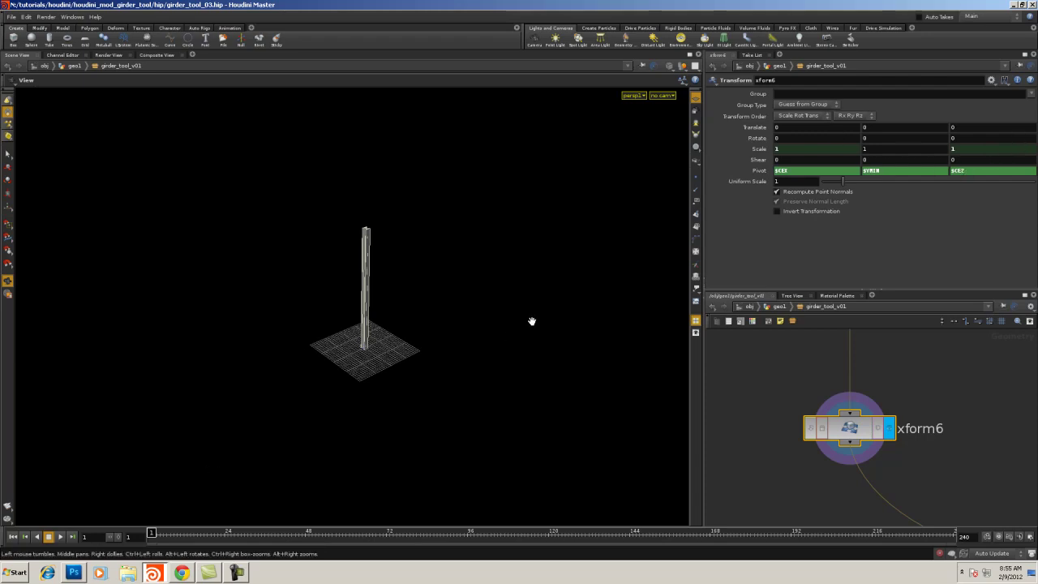
Display the GIRDER_OUT node at the end of the network and return to the geo1 level
middle_drag(1005, 489, 871, 386)
right_drag(871, 387, 786, 366)
middle_drag(981, 495, 863, 369)
right_drag(864, 369, 814, 384)
scroll(839, 422, up, 6)
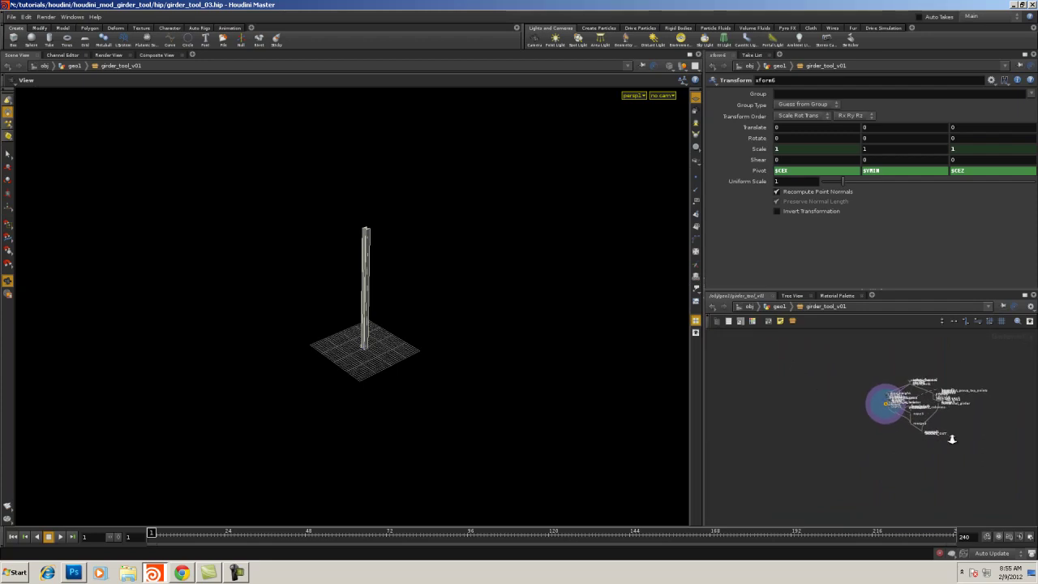
scroll(904, 394, up, 3)
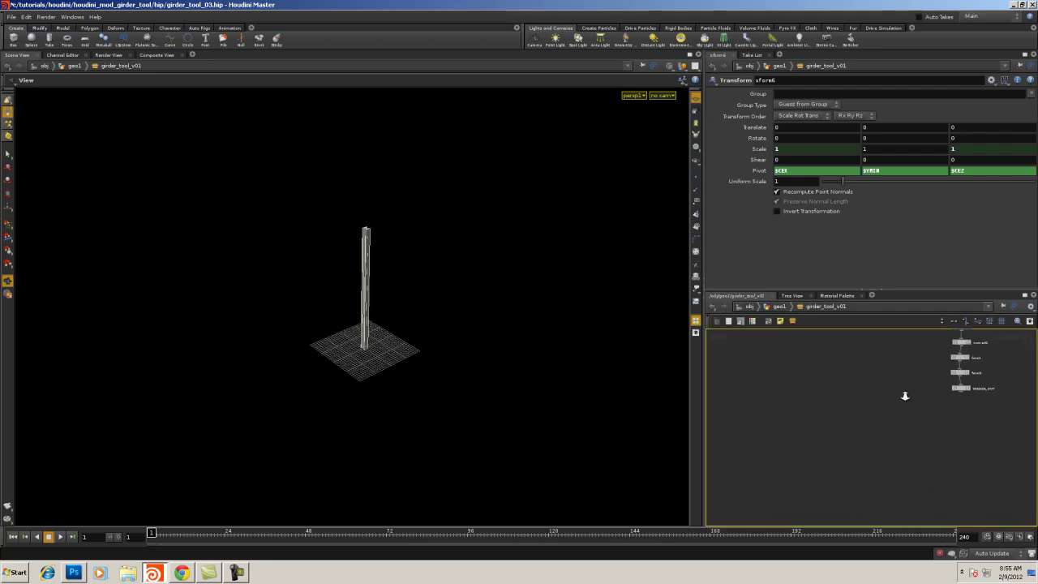
click(933, 414)
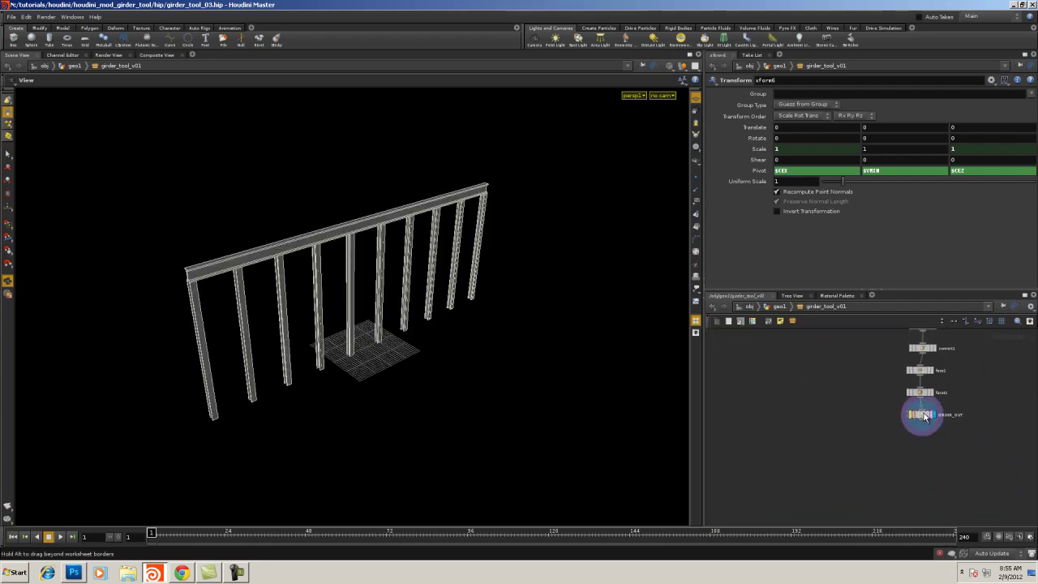
click(921, 414)
click(781, 306)
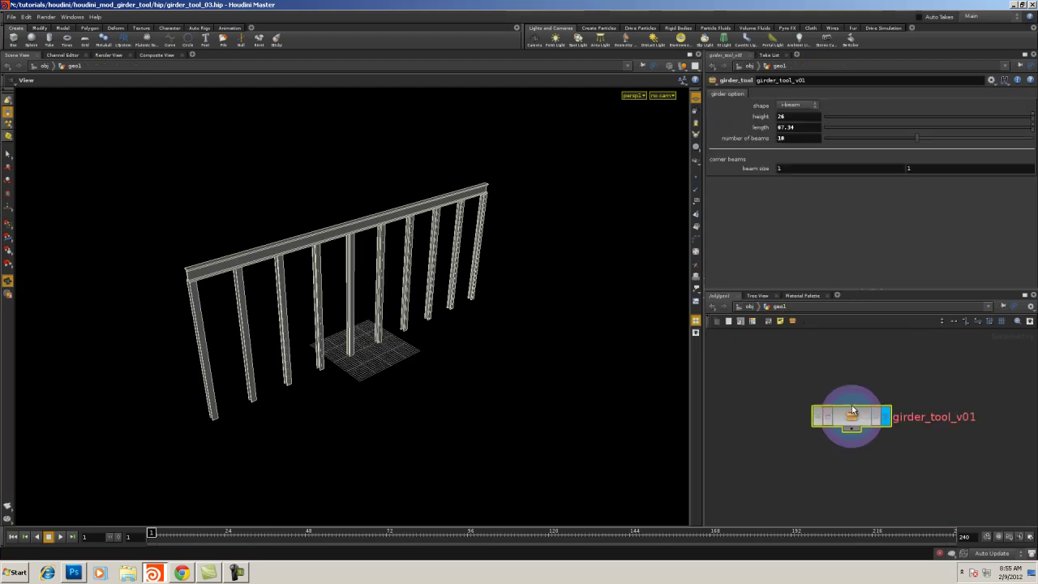
Set the first beam size value to 5 and copy the second beam size channel as a parameter reference
middle_drag(793, 168, 820, 147)
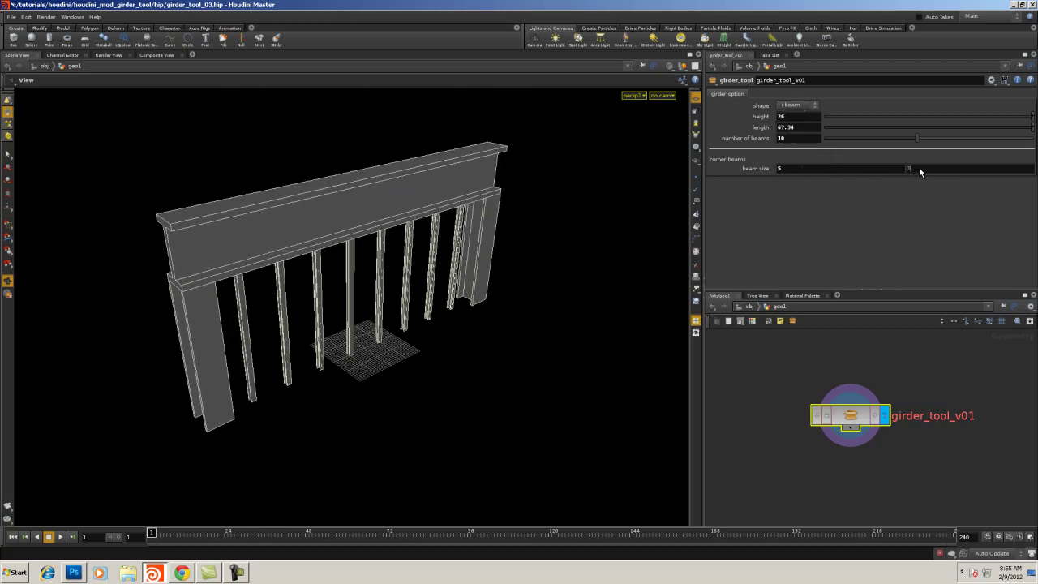
right_click(787, 167)
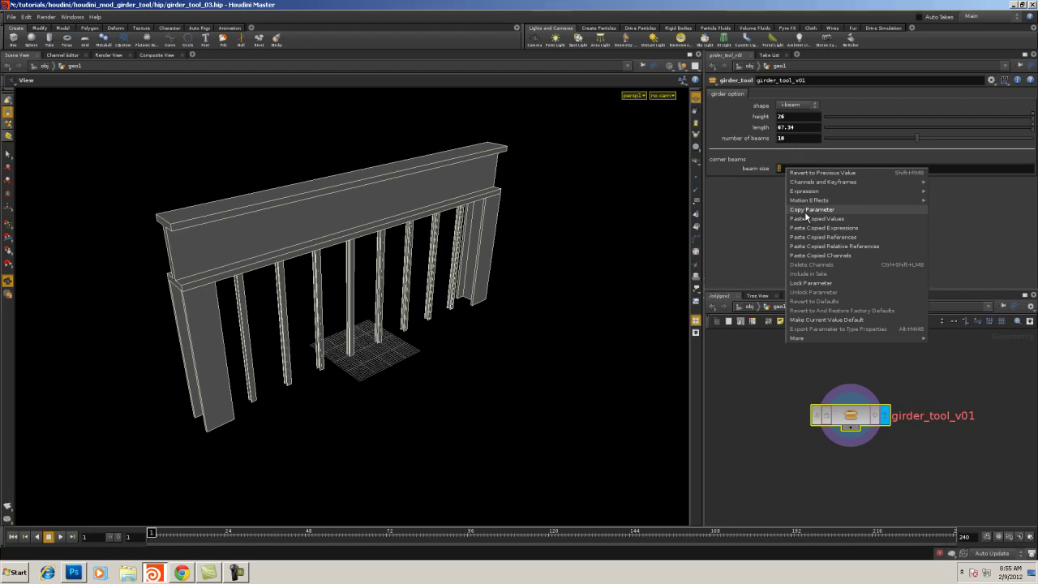
click(807, 214)
Enter the girder_tool_v01 network again and select the xform6 node above copy2
double_click(852, 414)
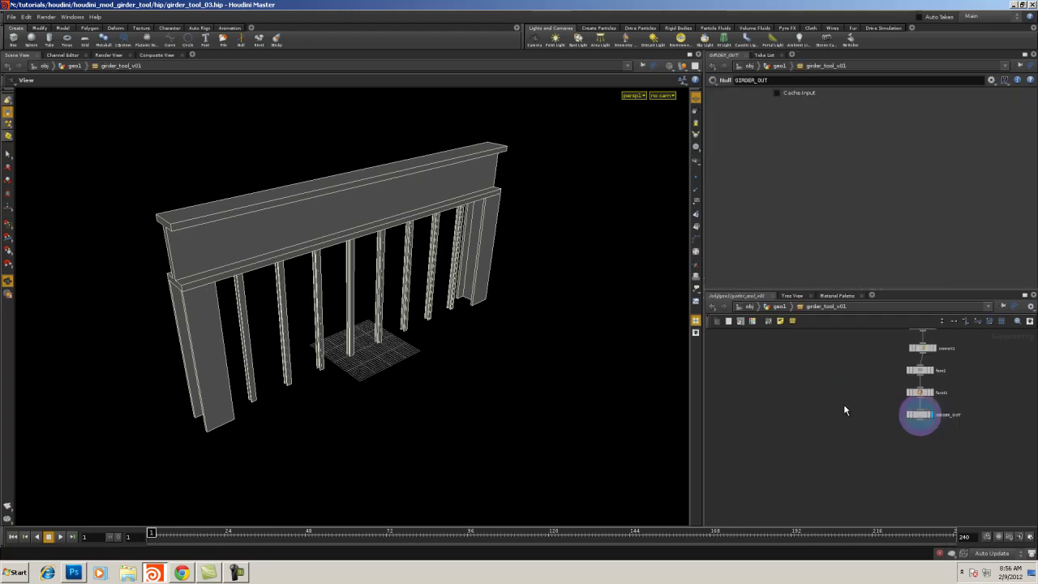
middle_drag(774, 348, 927, 503)
middle_drag(740, 344, 967, 510)
middle_drag(772, 386, 851, 502)
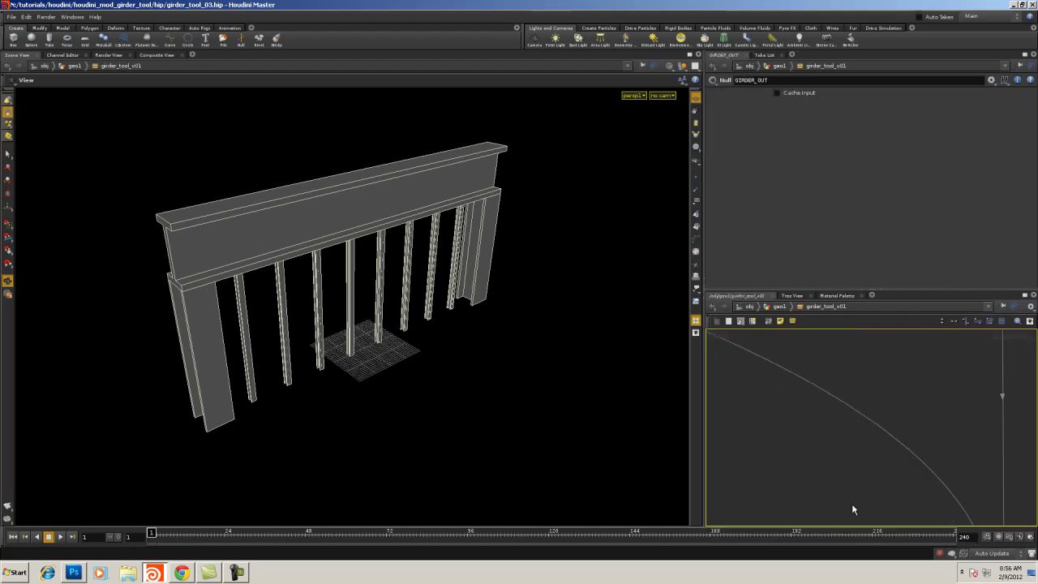
middle_drag(776, 353, 978, 449)
middle_drag(838, 340, 917, 530)
middle_drag(855, 430, 887, 367)
right_click(873, 365)
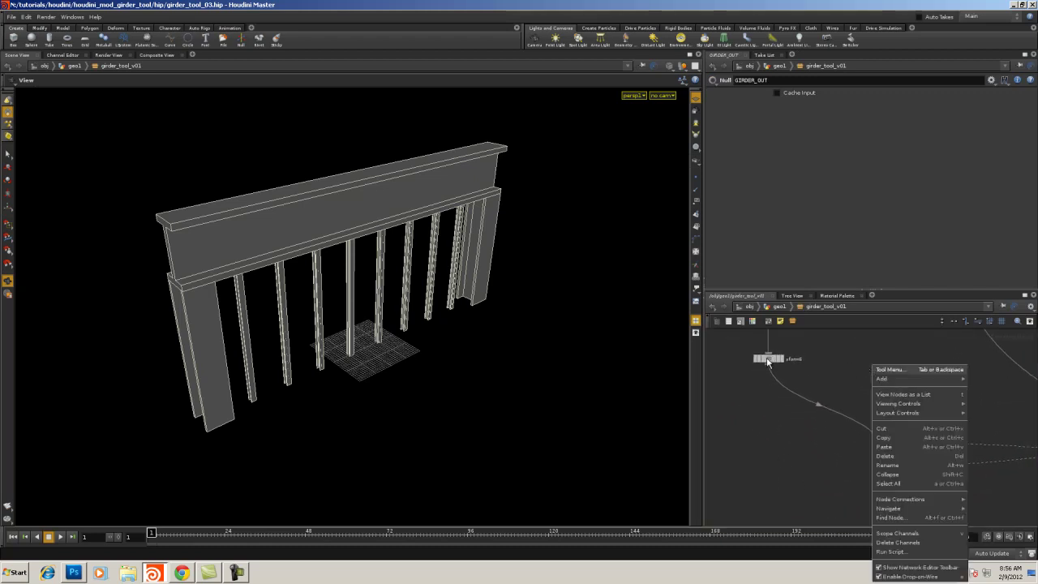
click(766, 357)
click(767, 358)
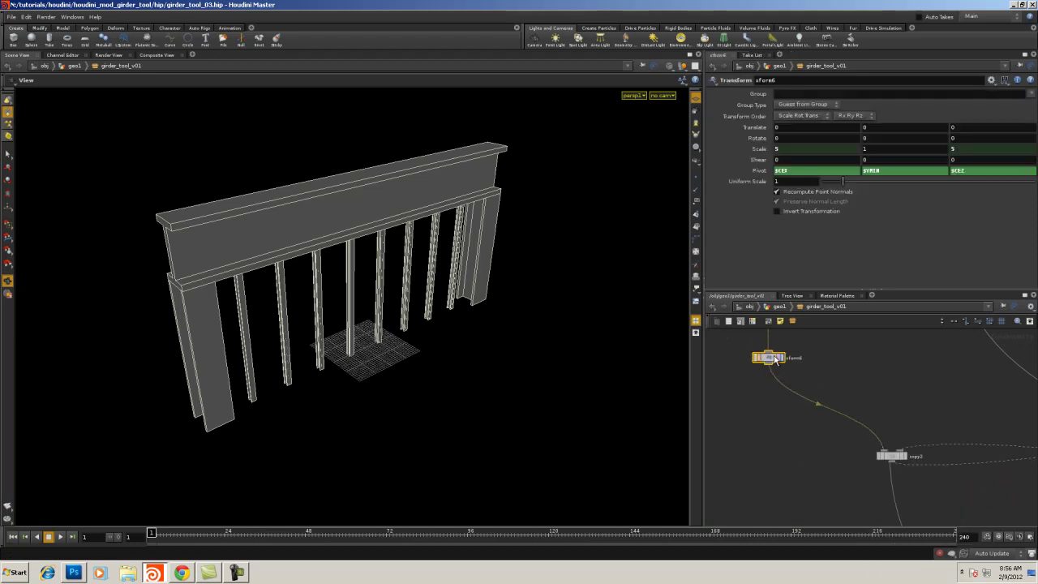
Delete the ch("sx") channel from the Z scale of xform6 and link it relatively to the second beam size channel
click(756, 149)
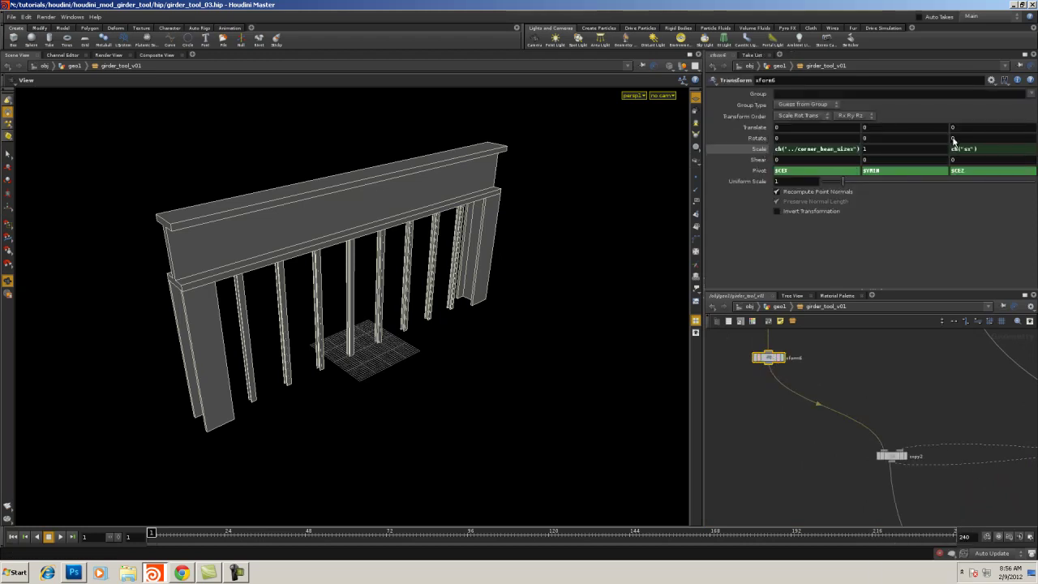
right_click(824, 149)
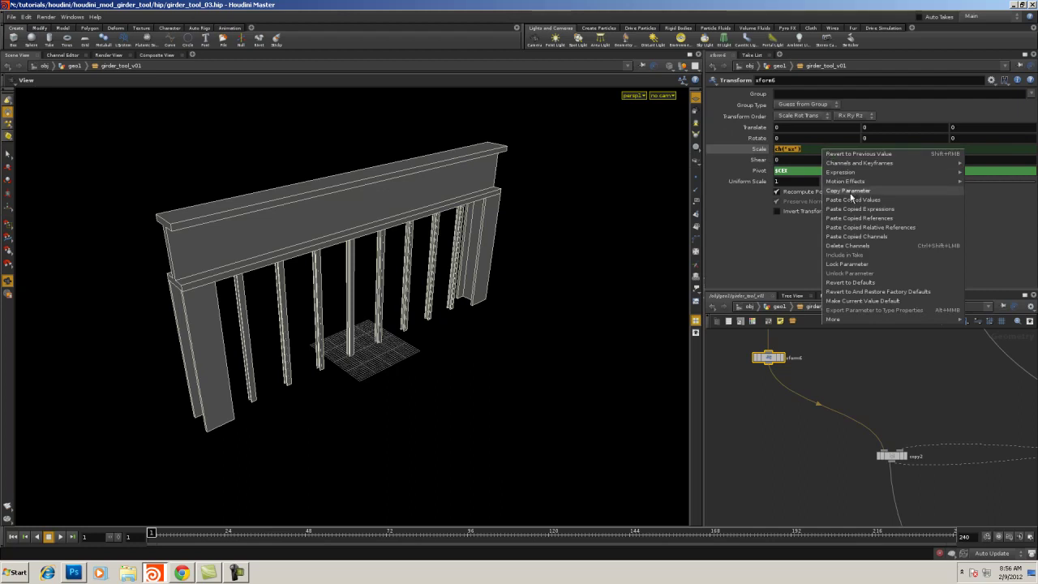
click(843, 245)
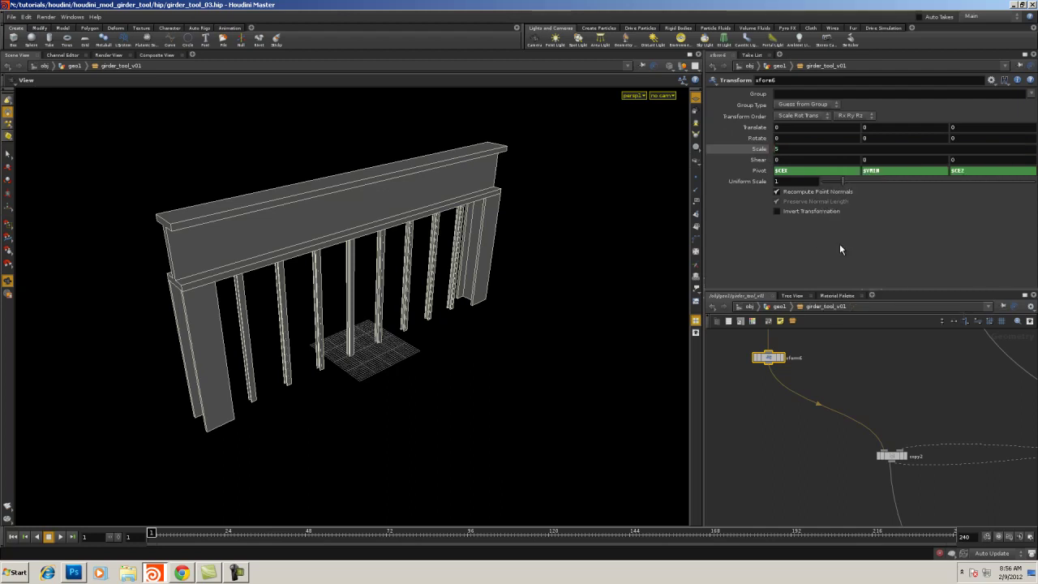
right_click(786, 149)
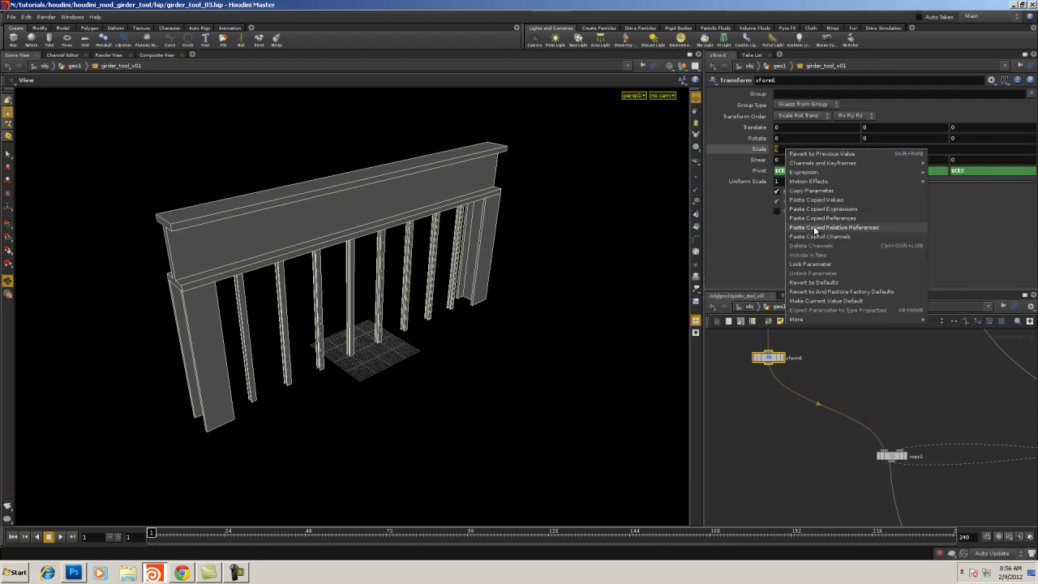
click(813, 227)
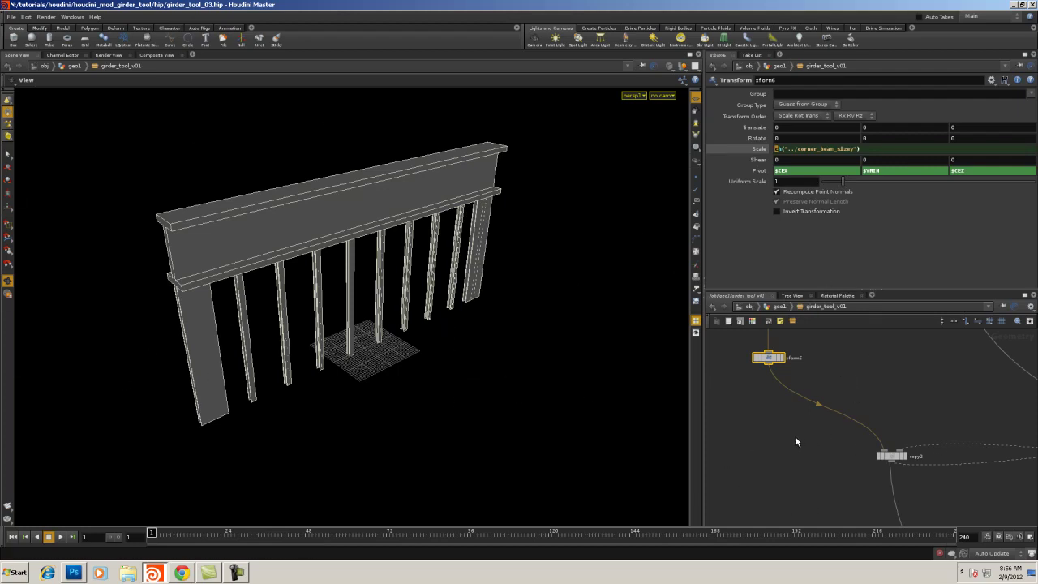
Rename the xform6 node to xform_corner_column and return to the geo1 level
mouse_move(869, 344)
middle_down()
mouse_move(932, 404)
mouse_move(857, 351)
middle_up()
click(806, 354)
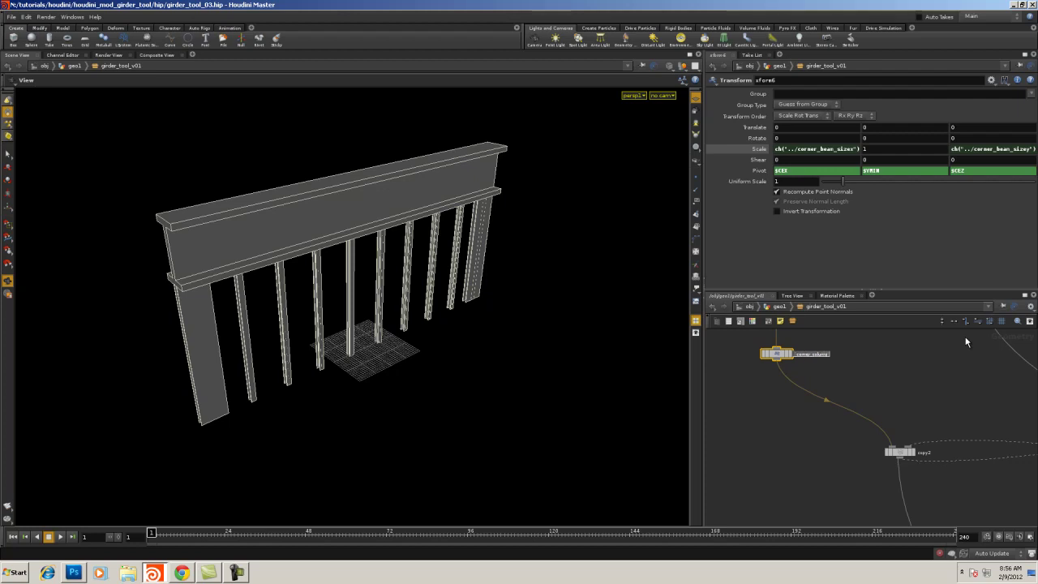
key(Return)
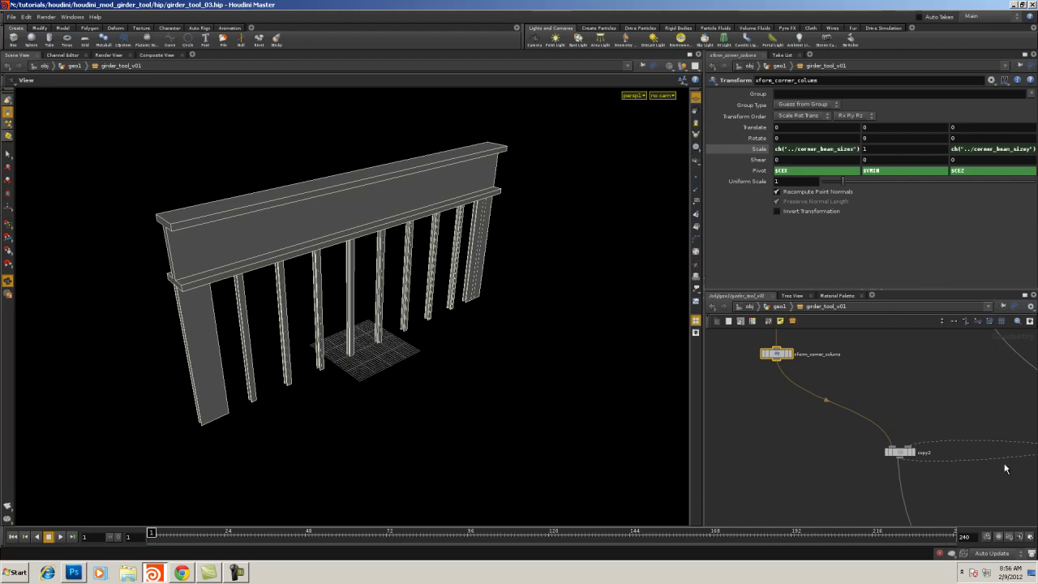
key(u)
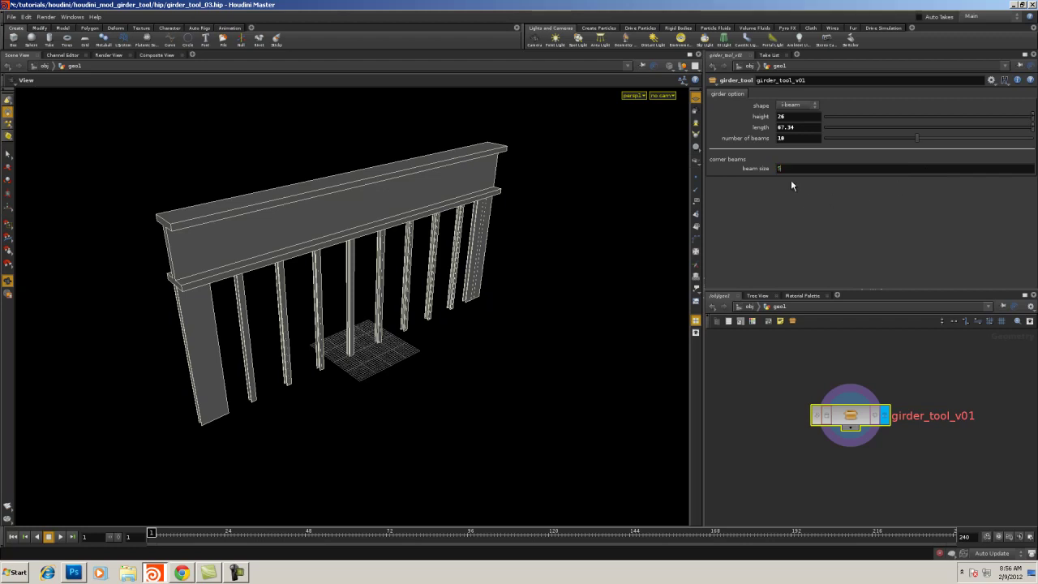
Set both channels of the corner beam size to 5
text(5)
key(Tab)
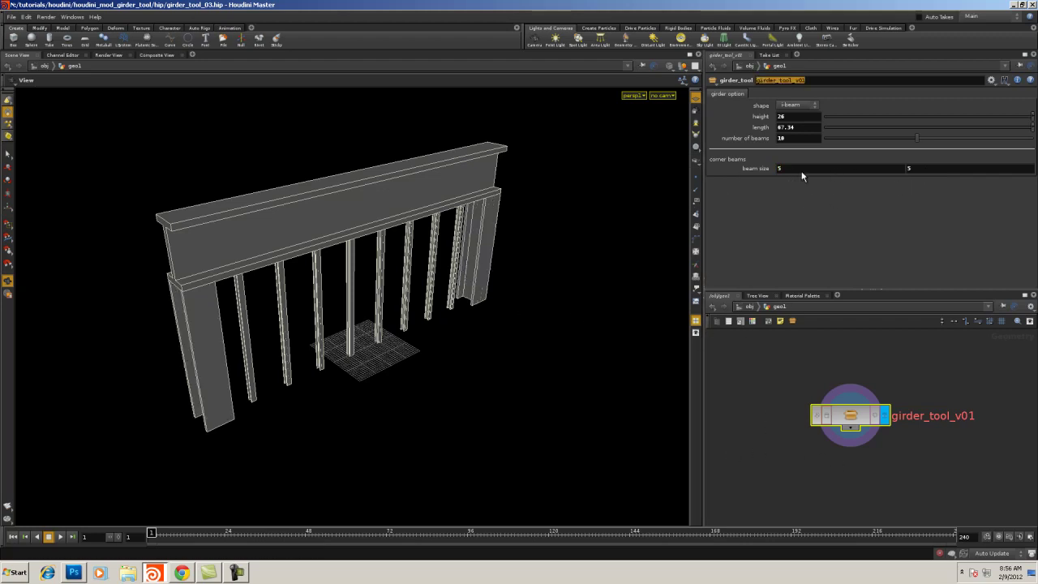
mouse_move(760, 166)
middle_down()
mouse_move(806, 148)
mouse_move(762, 151)
middle_up()
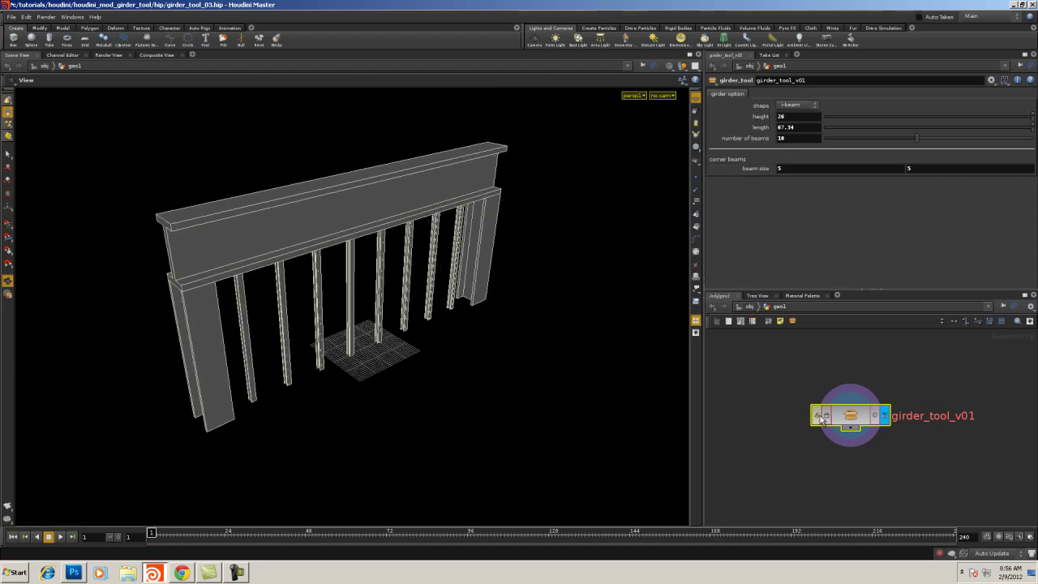
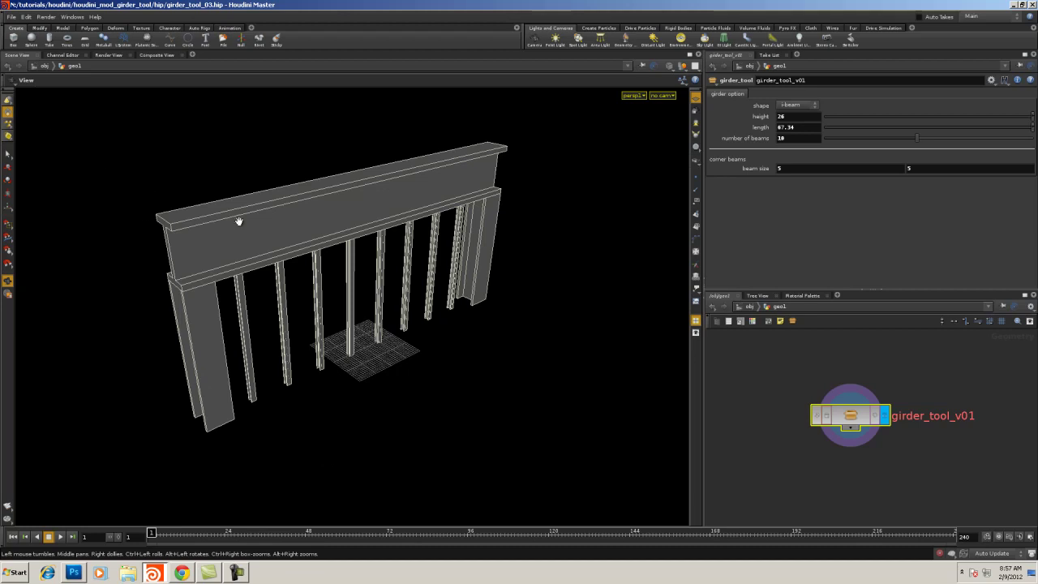
Turn on the floating gnomon and origin gnomon in the viewport's display options and close the options window
key(d)
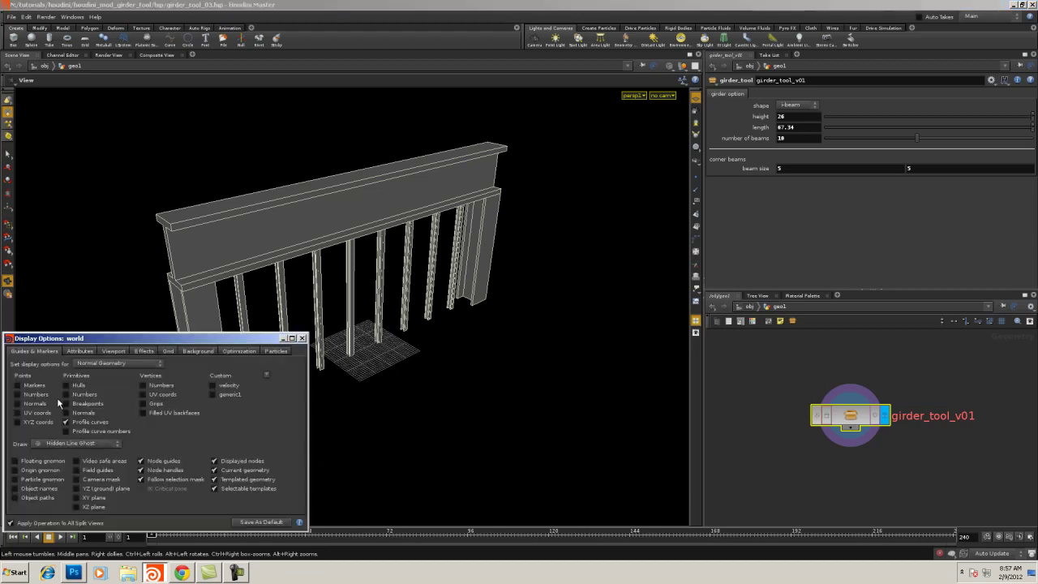
click(32, 461)
click(36, 470)
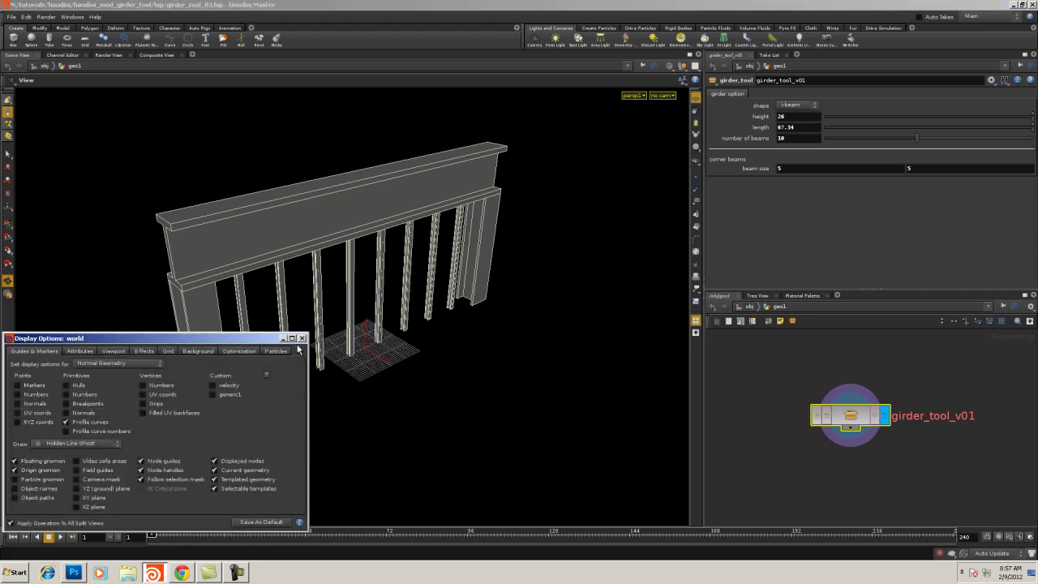
click(302, 338)
right_drag(408, 389, 281, 392)
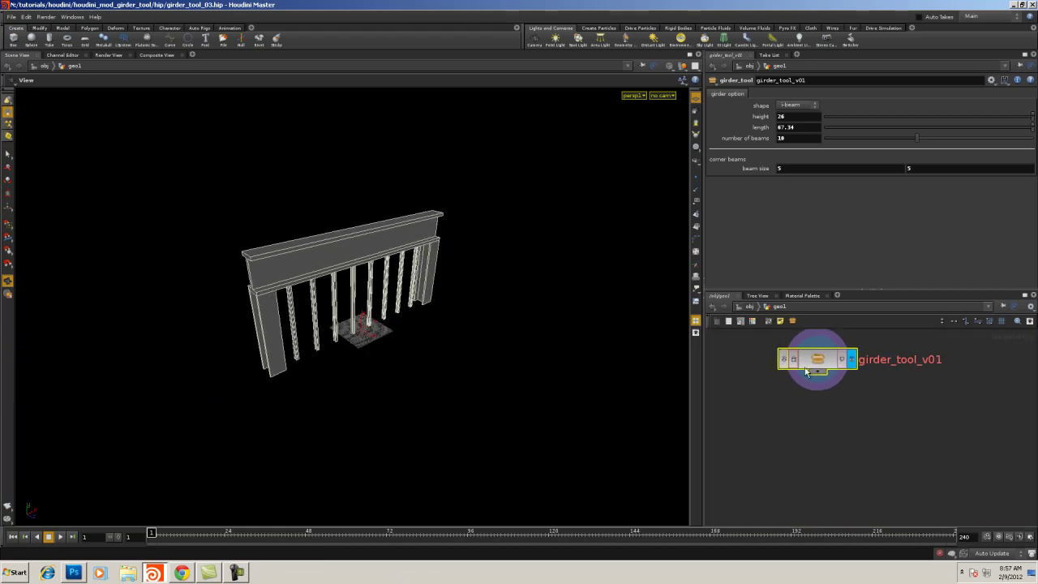
Enter the girder_tool_v01 network and open up space between the merge3 and convert1 nodes
key(i)
scroll(780, 458, down, 6)
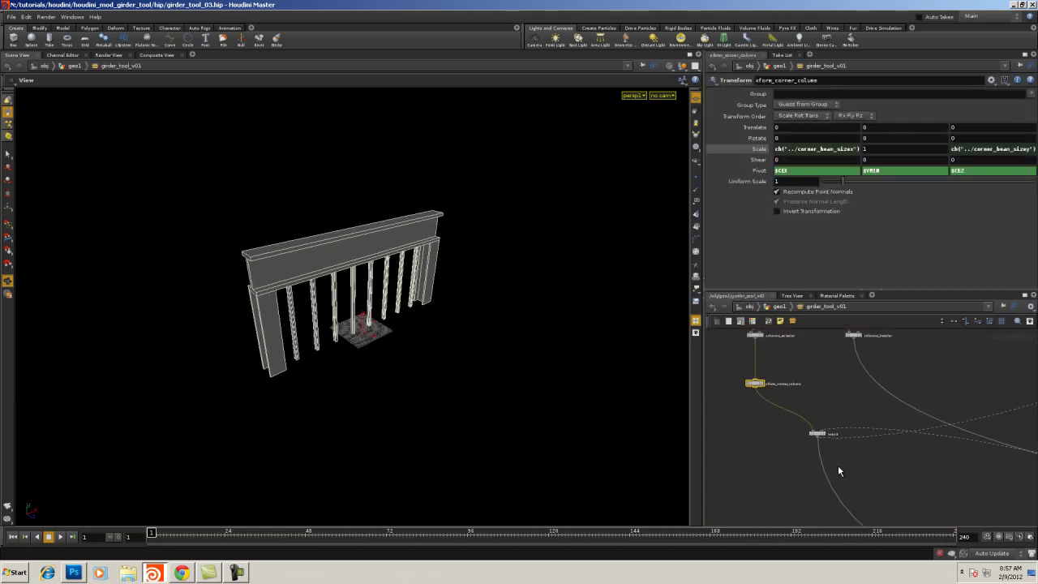
middle_drag(897, 461, 858, 350)
middle_drag(862, 491, 767, 538)
scroll(843, 438, up, 5)
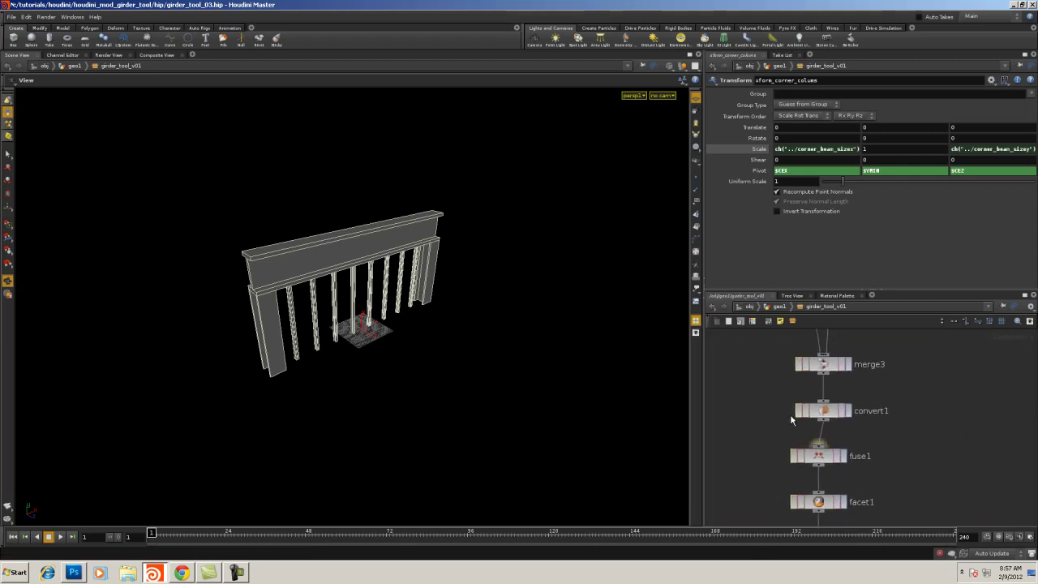
scroll(771, 387, down, 3)
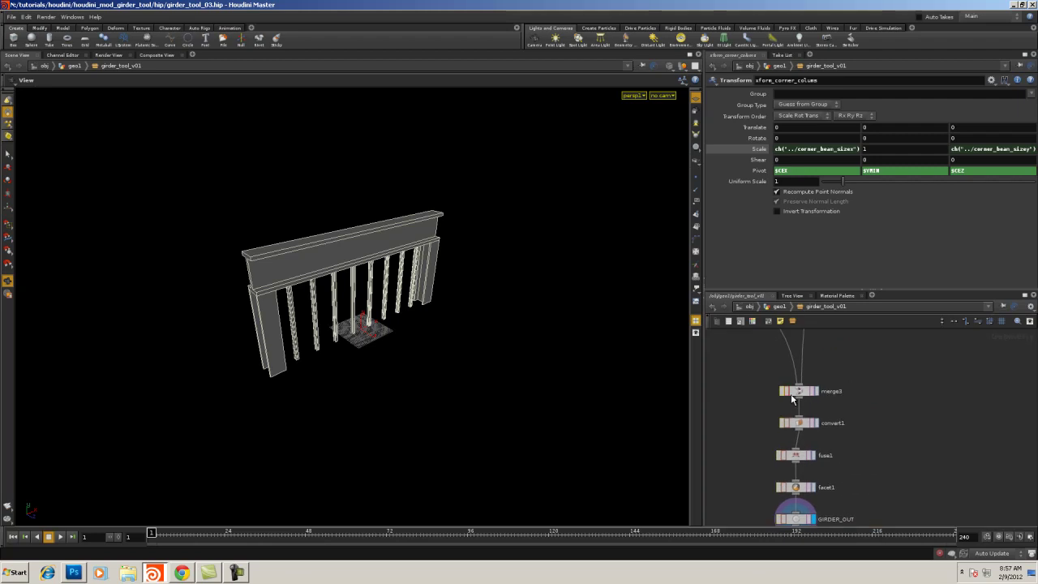
scroll(862, 390, up, 2)
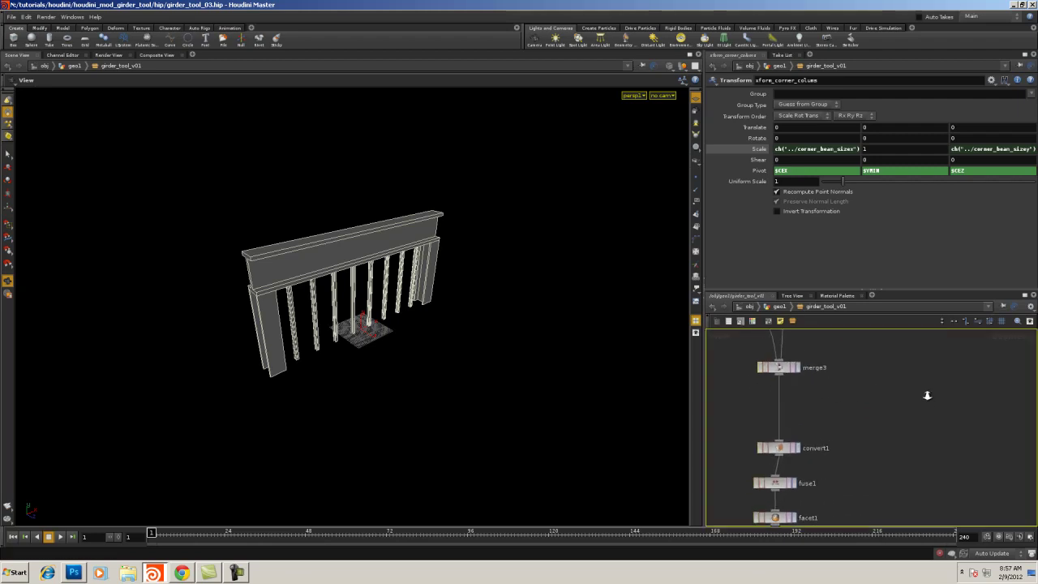
Add a Copy node beside merge3, wire merge3's output into its first input and display it
key(Tab)
text(c)
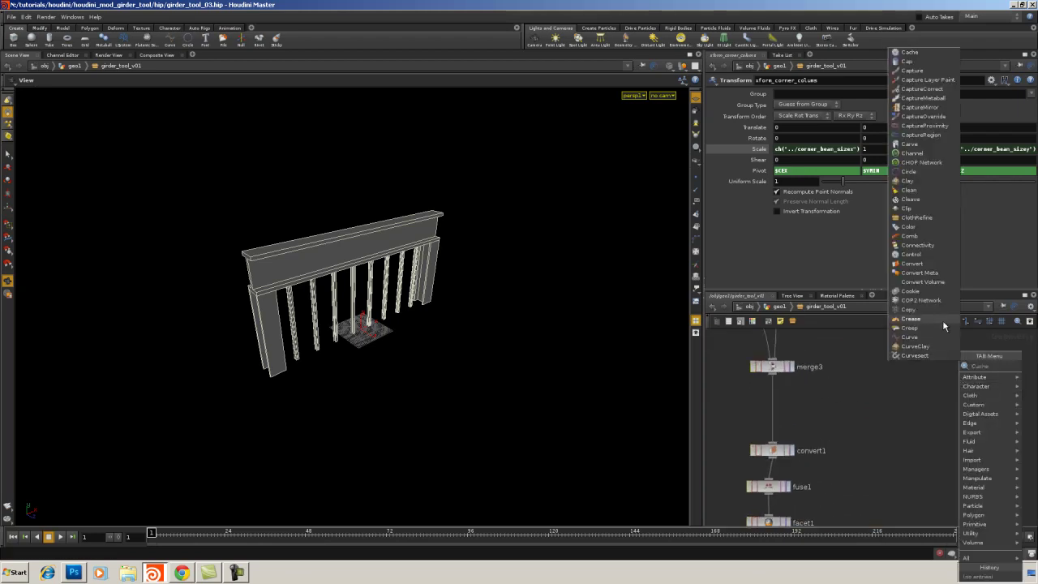
click(921, 312)
click(919, 393)
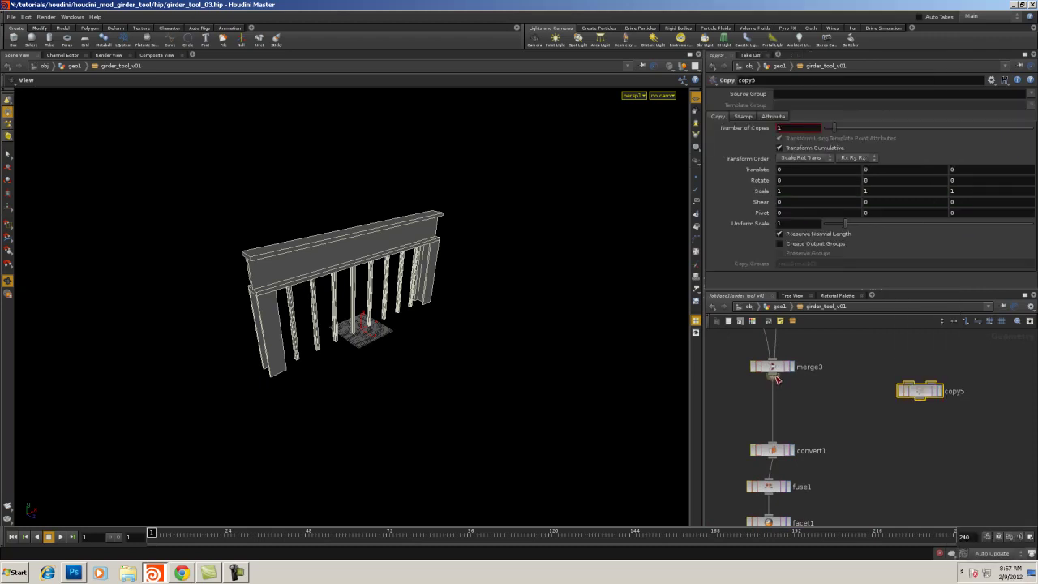
drag(773, 375, 906, 384)
click(939, 390)
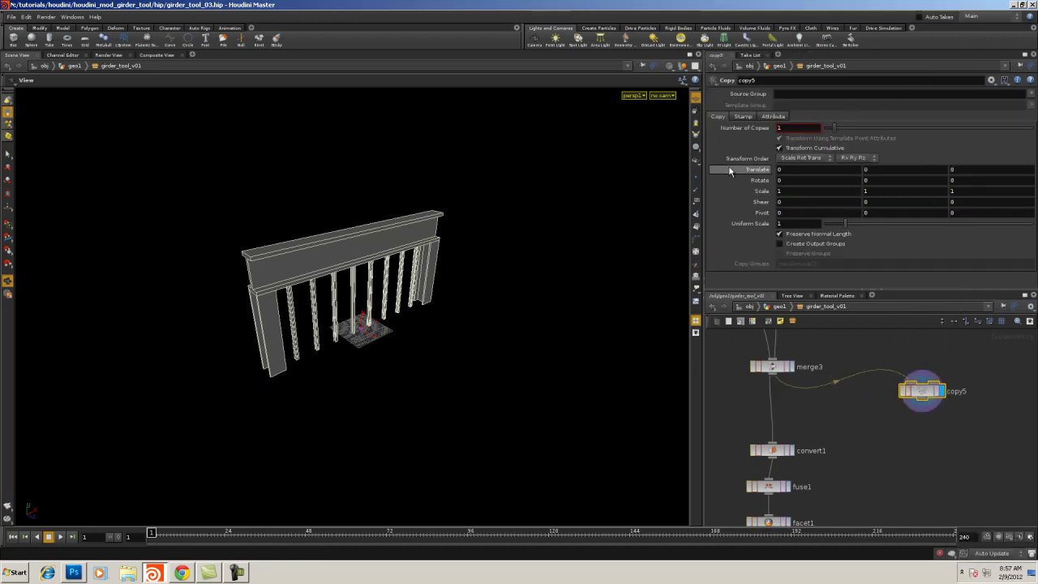
Set the new Copy node to 2 copies with a Z translation of 70
middle_drag(967, 167, 1037, 140)
drag(930, 394, 931, 392)
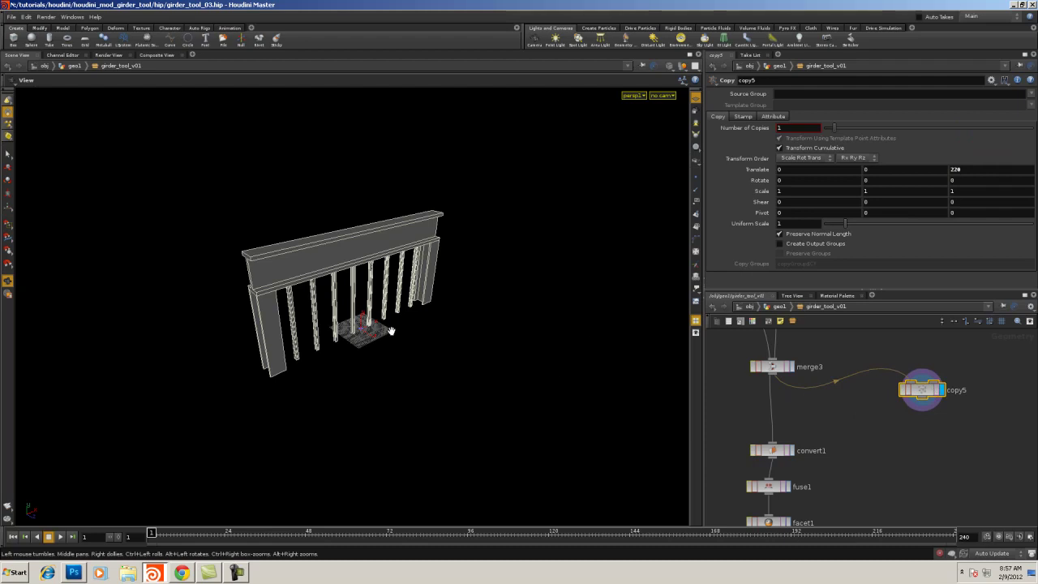
right_drag(438, 336, 336, 271)
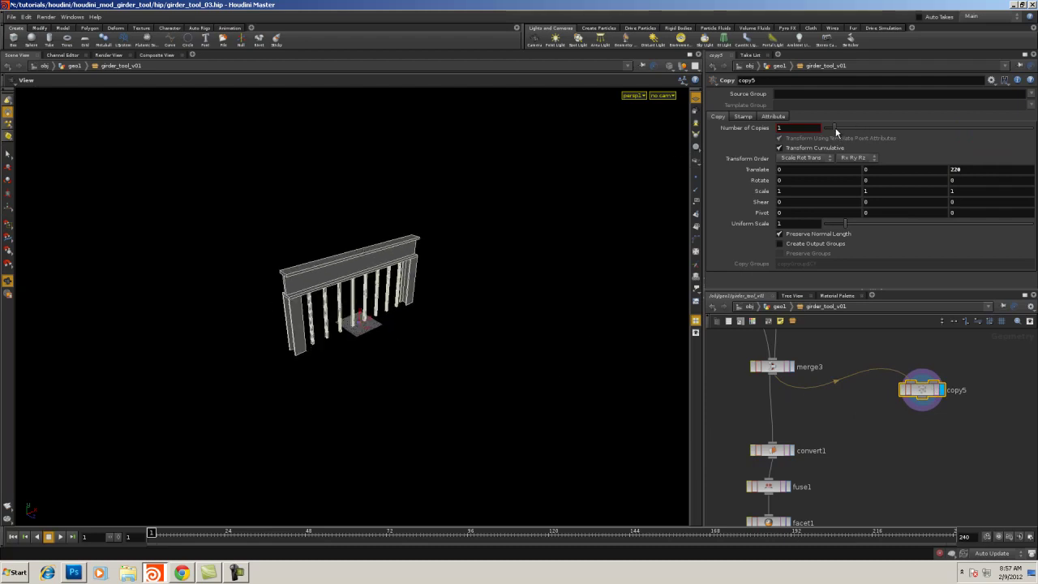
drag(835, 130, 845, 132)
click(972, 173)
key(Tab)
middle_drag(972, 149, 1005, 138)
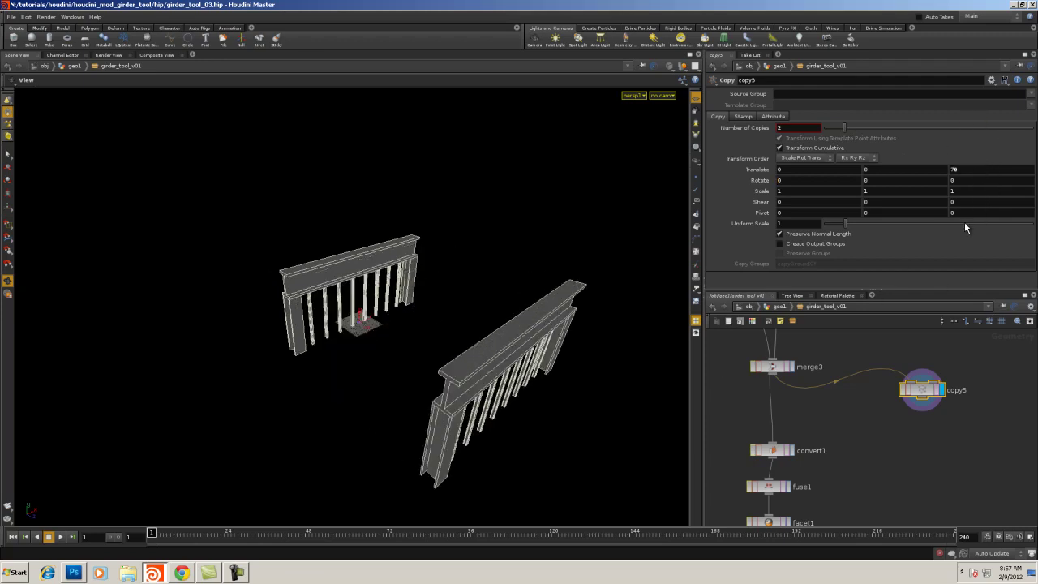
Move the convert1, fuse1, facet1 and GIRDER_OUT nodes further down to make room below merge3
right_drag(895, 511, 855, 495)
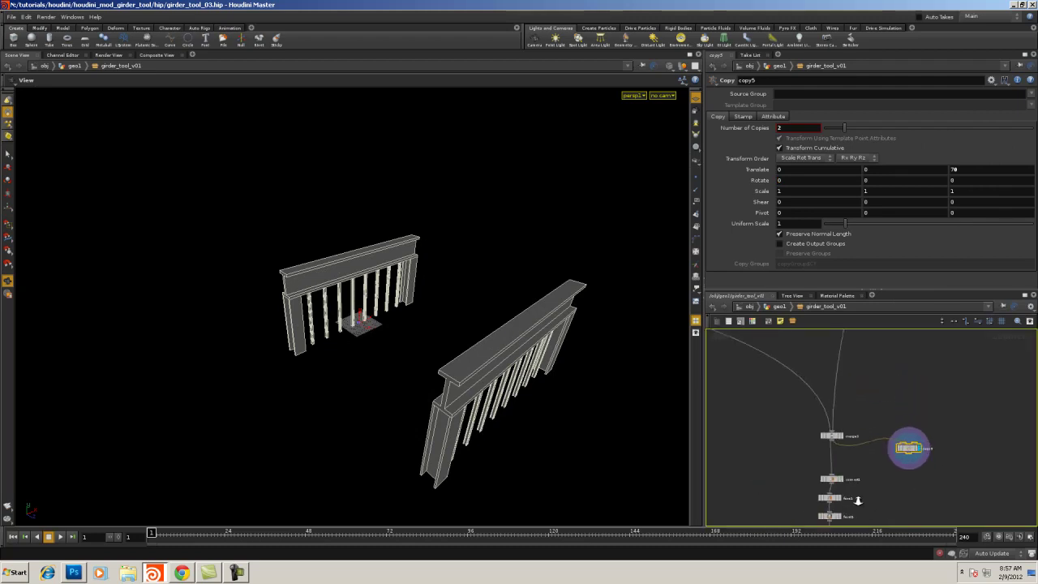
middle_drag(856, 495, 855, 411)
drag(809, 395, 903, 496)
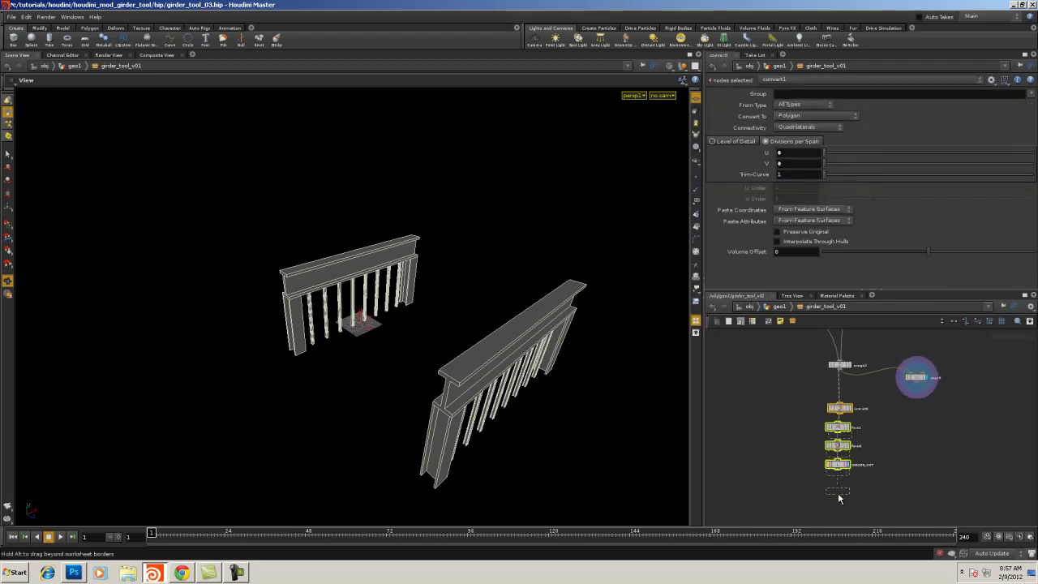
drag(839, 470, 839, 515)
click(800, 476)
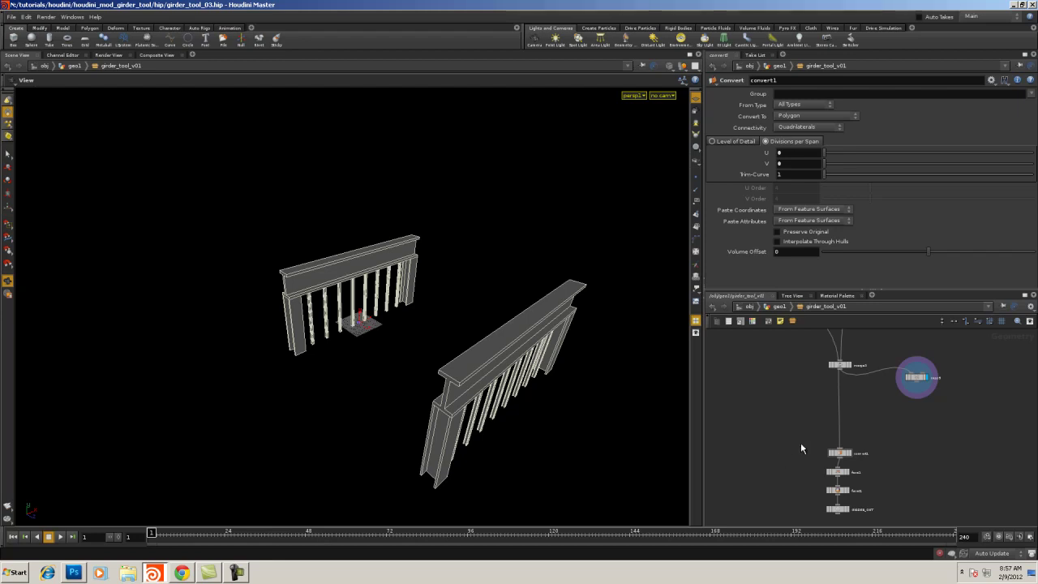
Insert a Merge node between merge3 and convert1 and connect the copy5 output to it as a second input
key(Tab)
text(m)
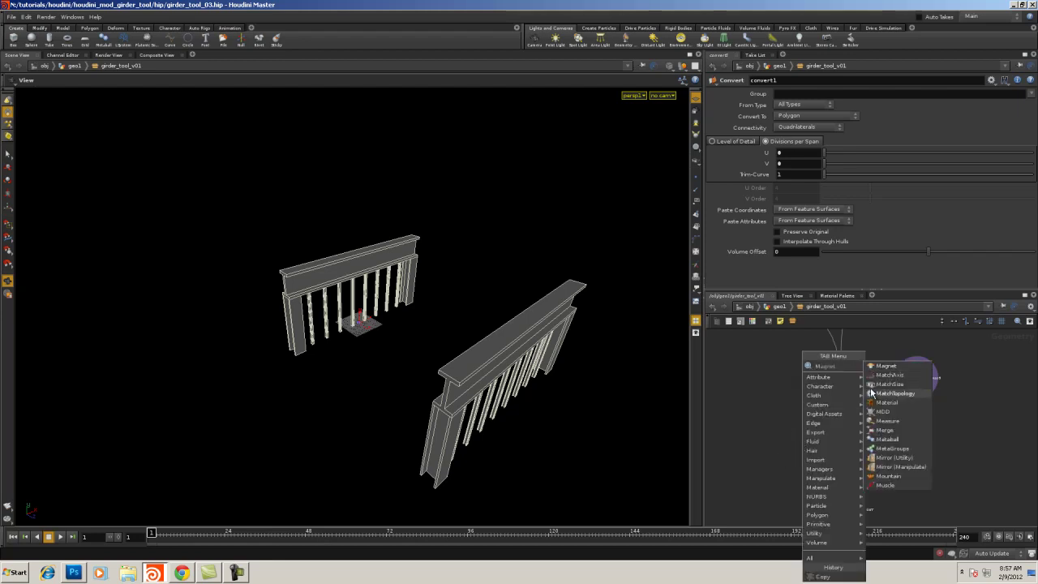
click(887, 434)
click(890, 426)
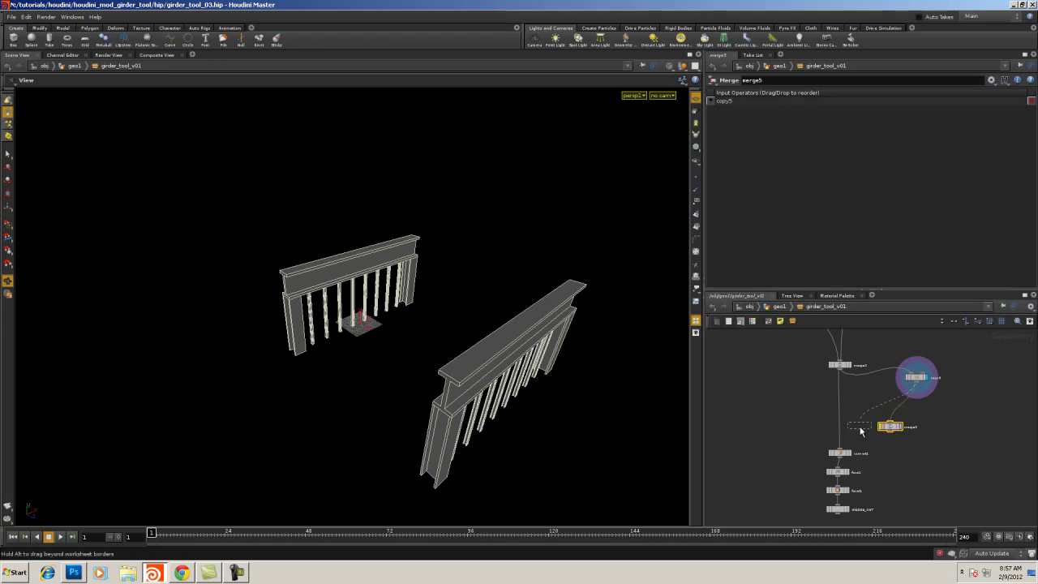
drag(888, 427, 843, 425)
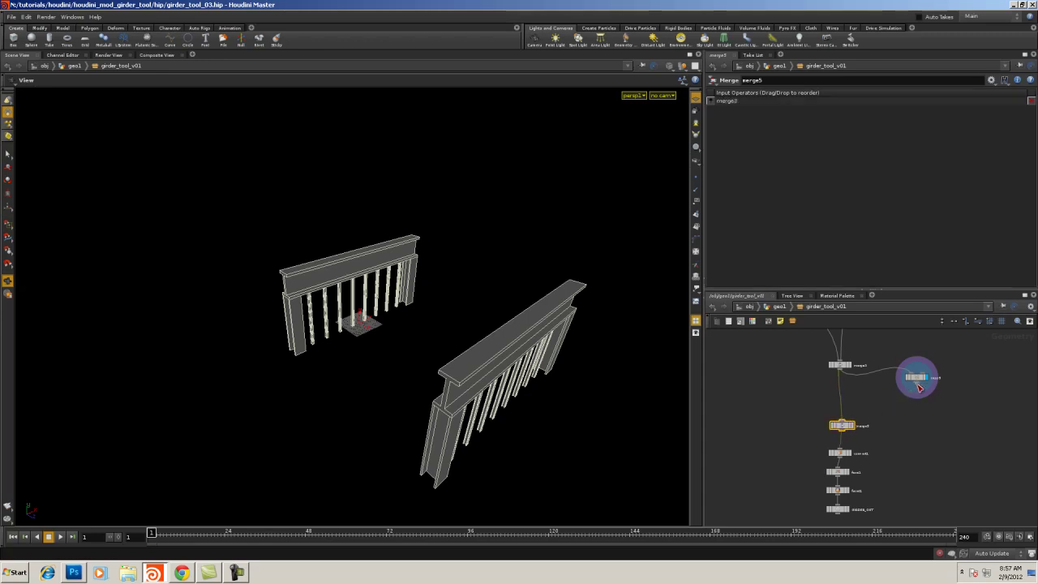
click(841, 420)
Shift the node chain from convert1 to GIRDER_OUT down to leave a gap below the new Merge node
middle_drag(871, 456, 850, 407)
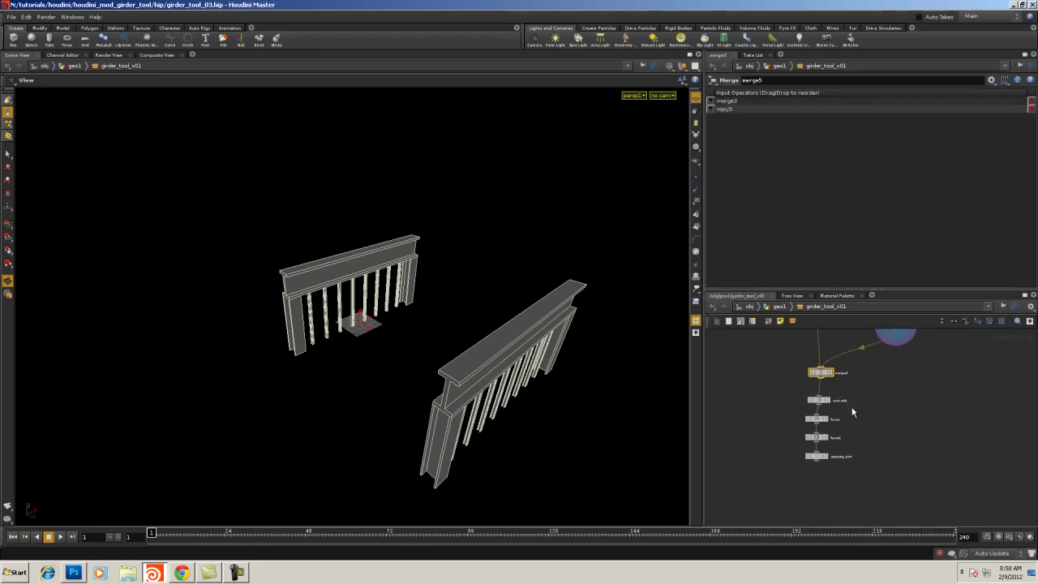
right_drag(850, 407, 837, 380)
drag(764, 400, 819, 496)
click(844, 423)
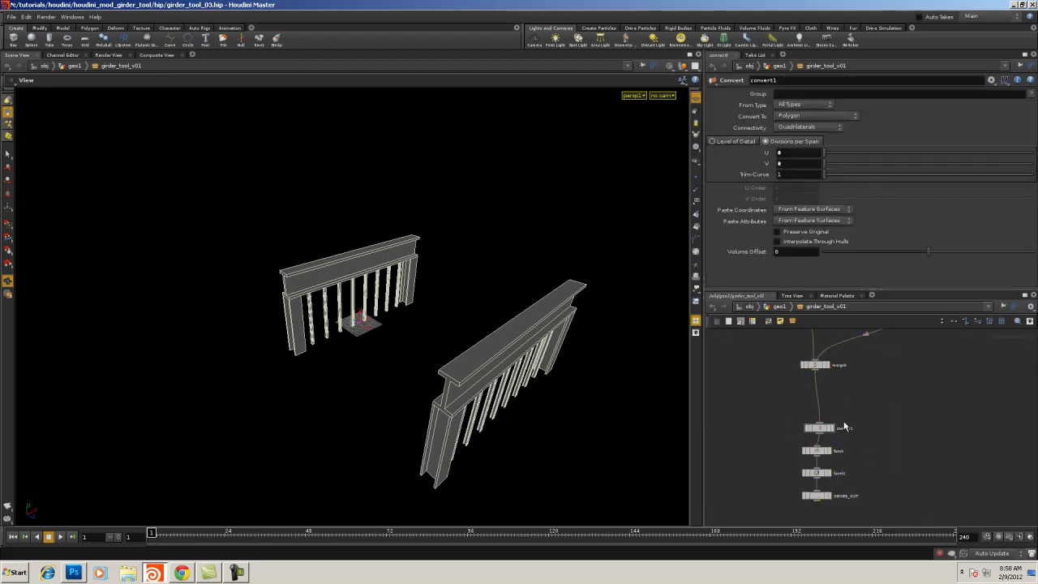
Add a Transform node with the "center object - center world" preset, insert it between merge5 and convert1 and display it
key(Tab)
text(tr)
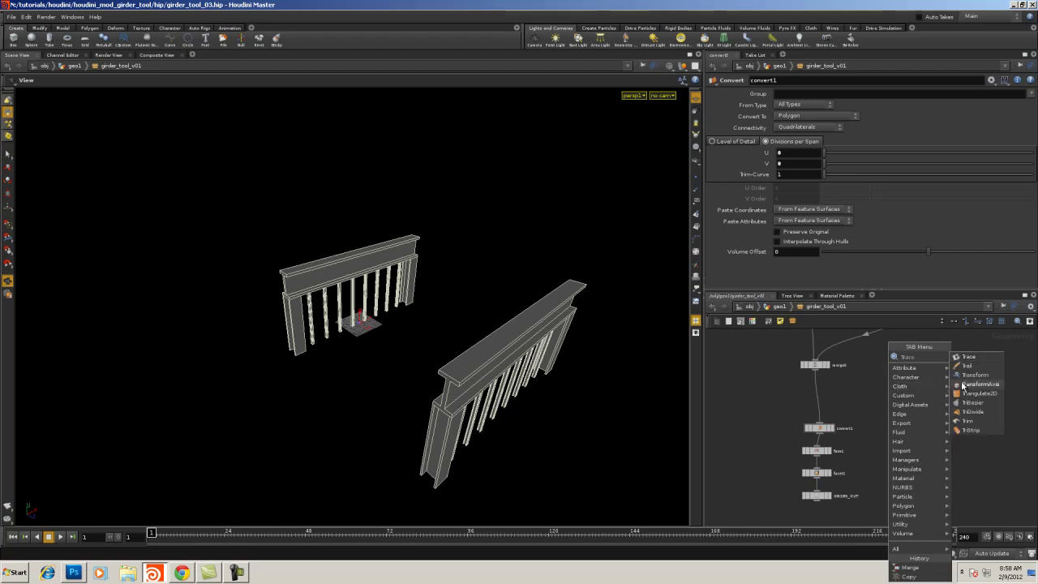
click(973, 374)
click(991, 80)
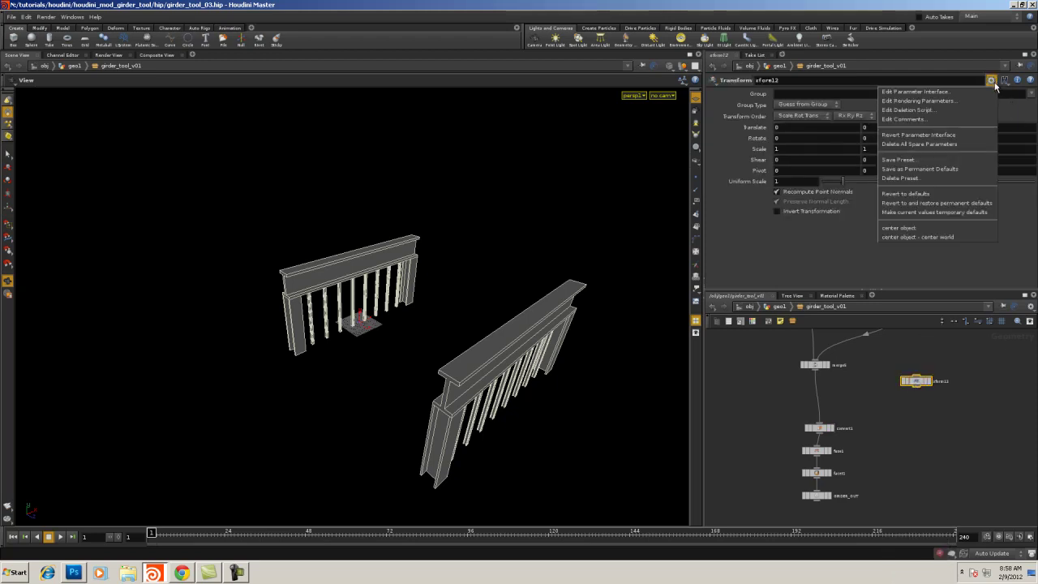
click(907, 236)
drag(918, 388, 825, 399)
click(830, 399)
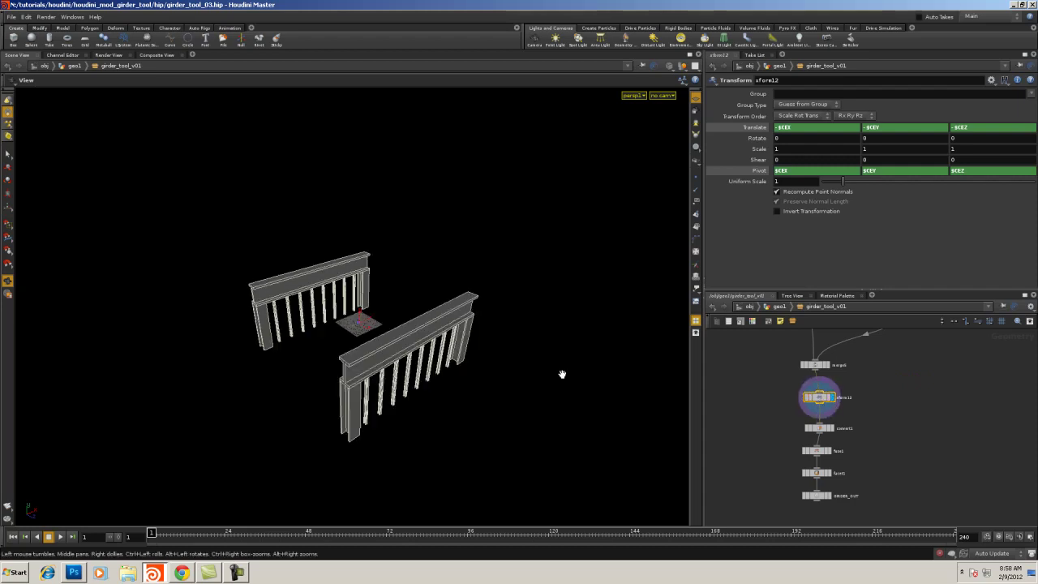
Change the new Transform node's Y translate to -$YMIN and its Y pivot to $YMIN
drag(560, 371, 518, 209)
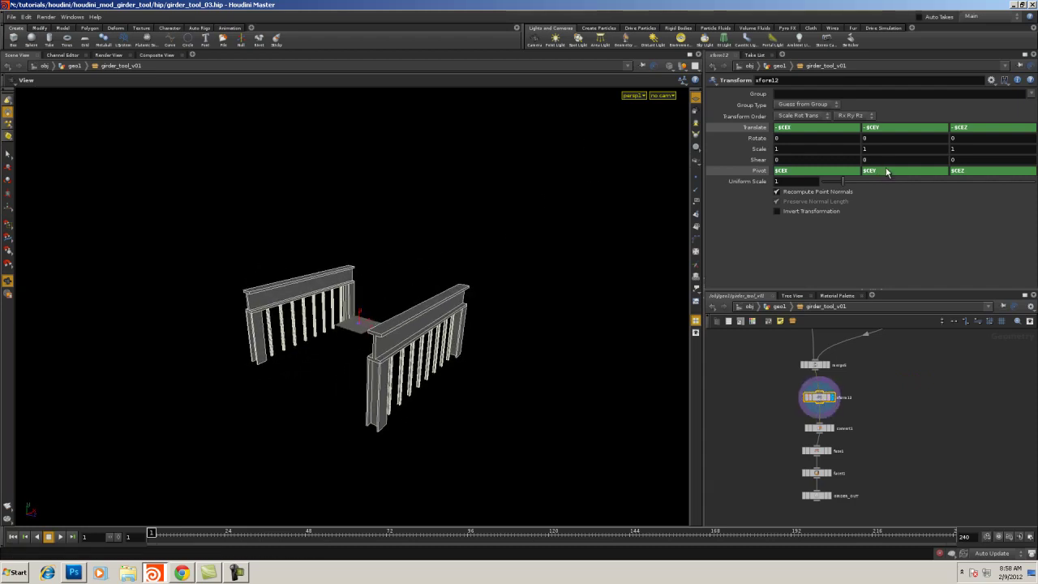
click(867, 171)
drag(869, 129, 913, 128)
key(BackSpace)
text(YMIN)
key(Return)
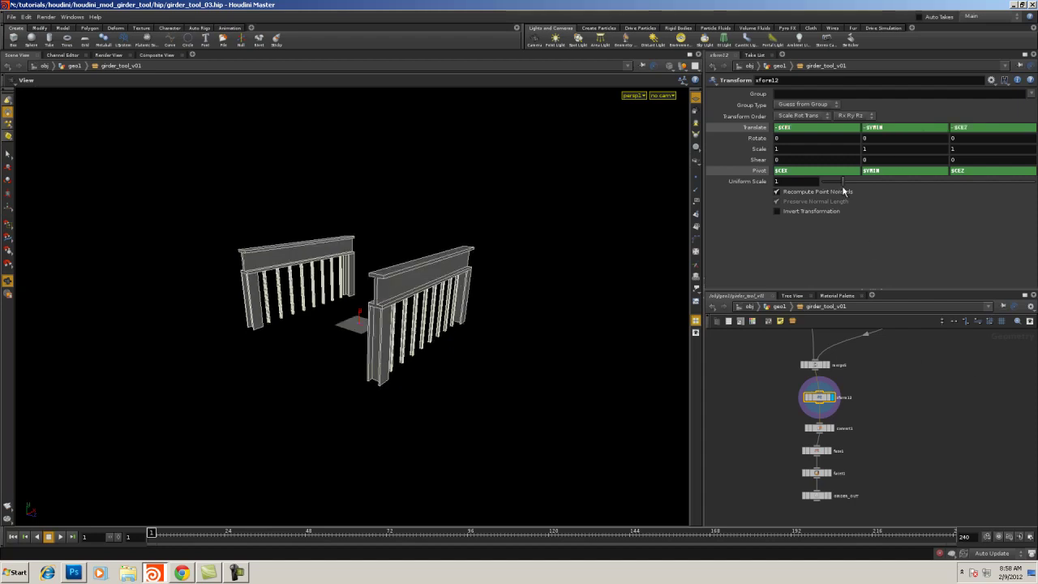
Save the scene as girder_tool_04.hip and return the viewport to an angled perspective view
click(11, 17)
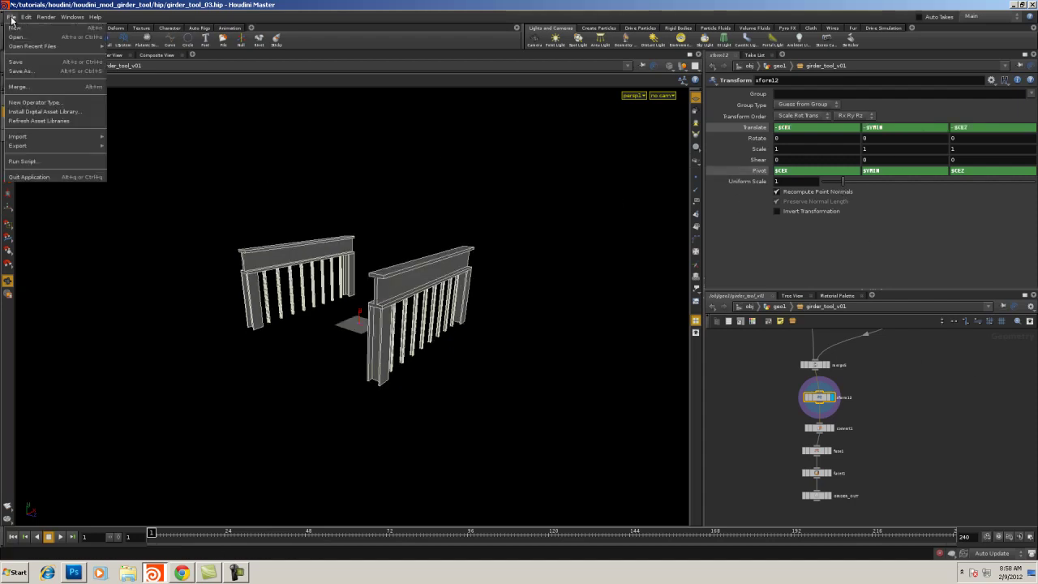
click(15, 71)
click(129, 249)
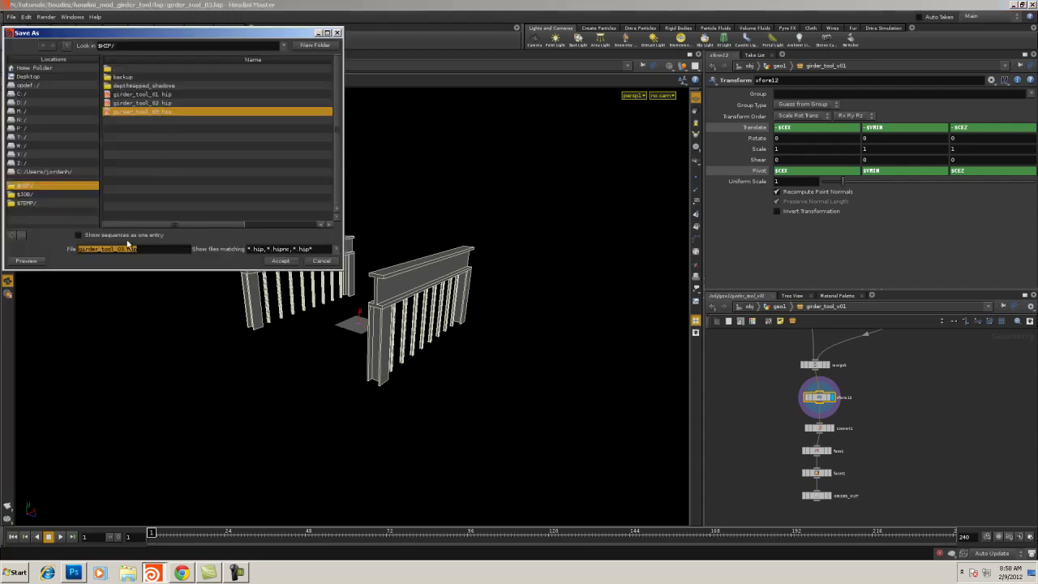
click(128, 251)
key(space+4)
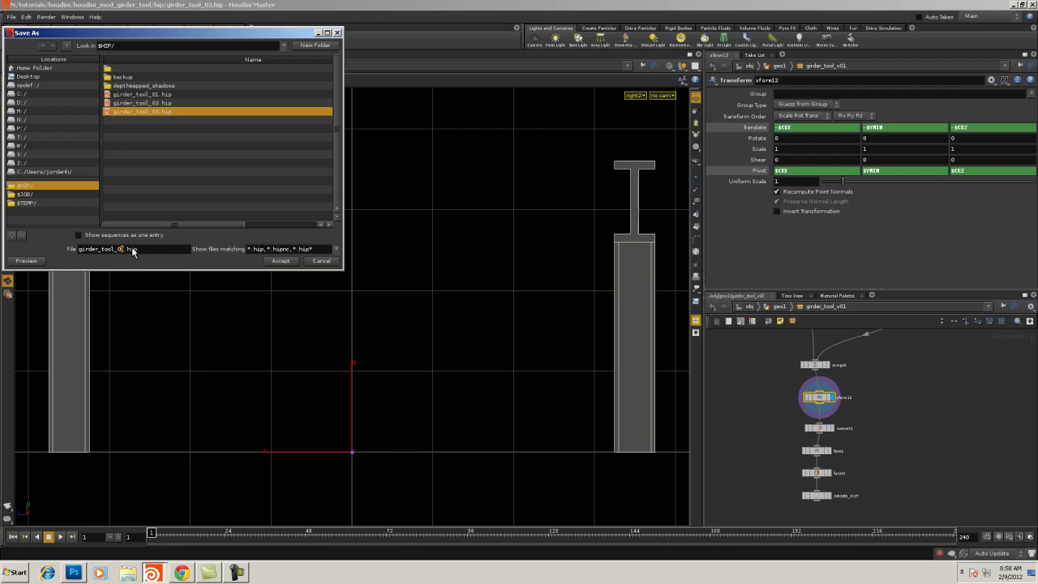
click(280, 261)
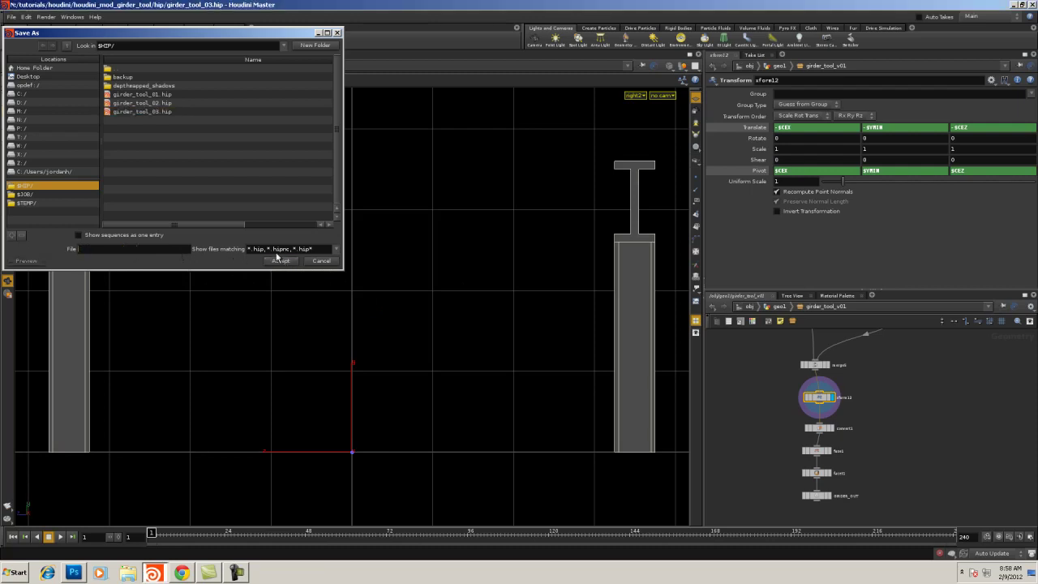
key(space+1)
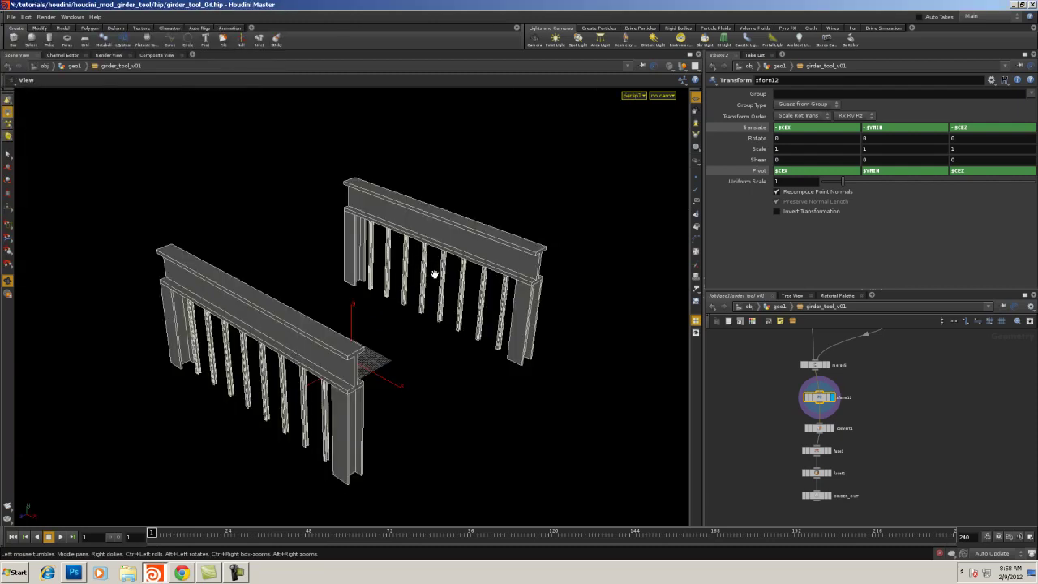
drag(421, 325, 463, 336)
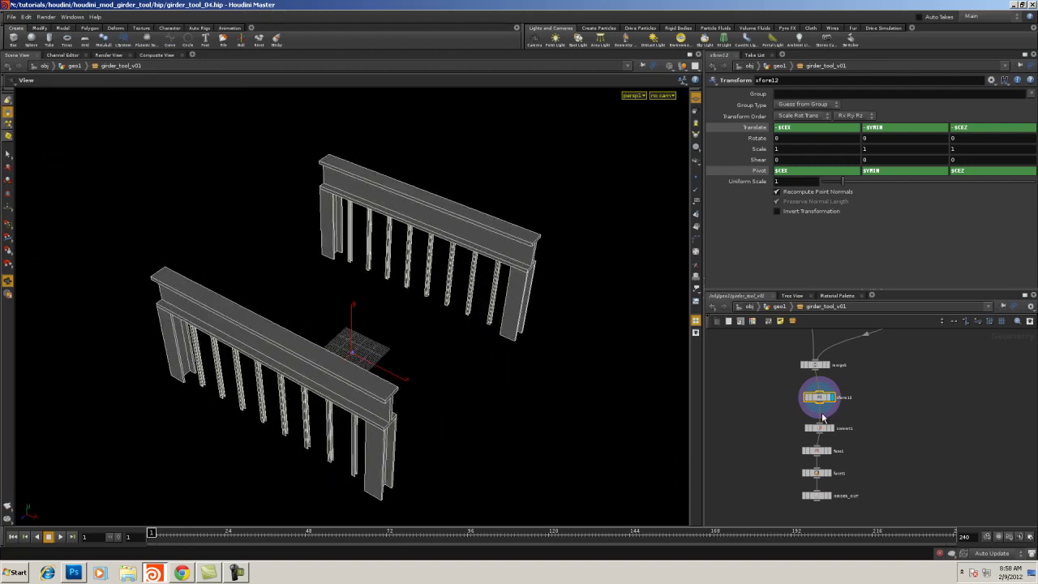
Display the GIRDER_OUT node at the end of the girder network
right_drag(916, 434, 826, 430)
middle_drag(827, 429, 787, 429)
right_drag(787, 429, 850, 439)
middle_drag(850, 438, 737, 426)
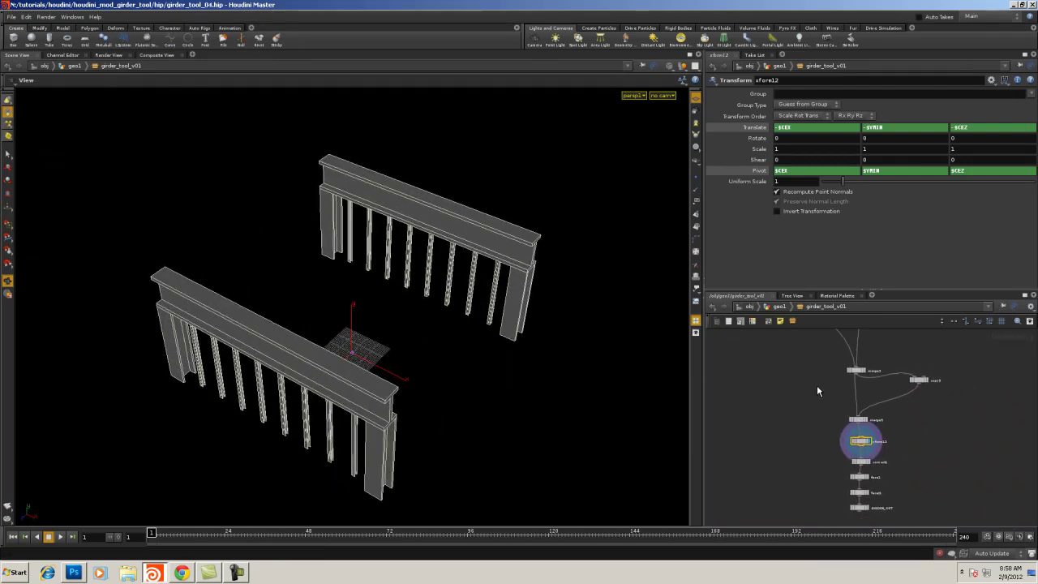
middle_drag(805, 446, 806, 406)
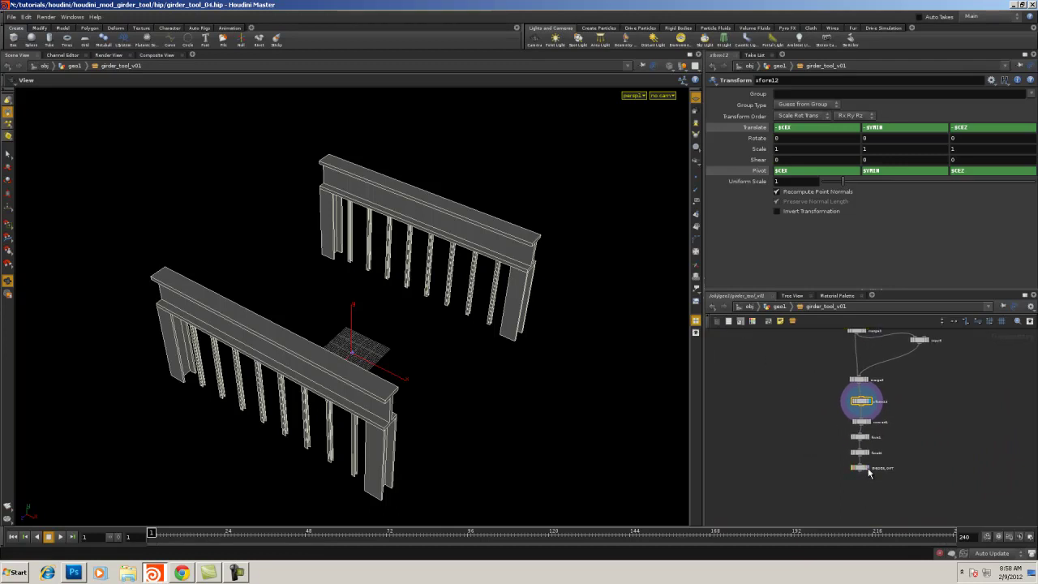
click(867, 470)
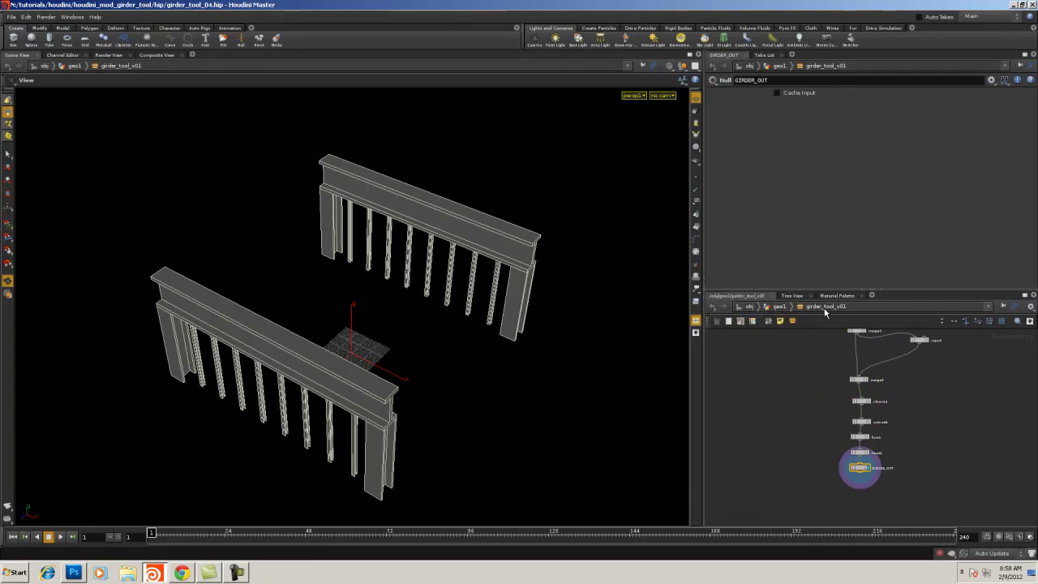
Go back up to the geo1 level and increase the girder asset's height and length
click(781, 309)
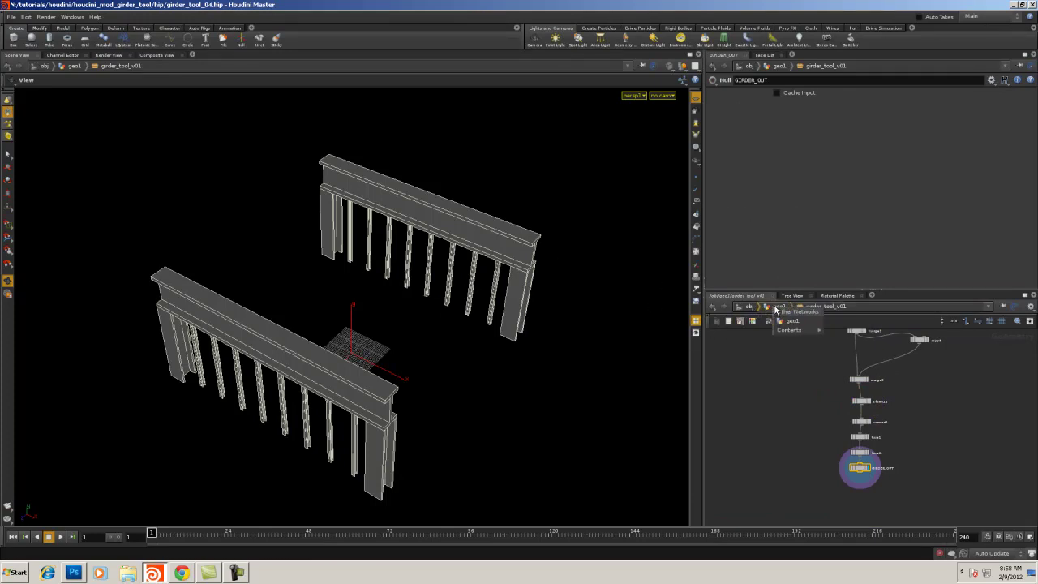
click(770, 309)
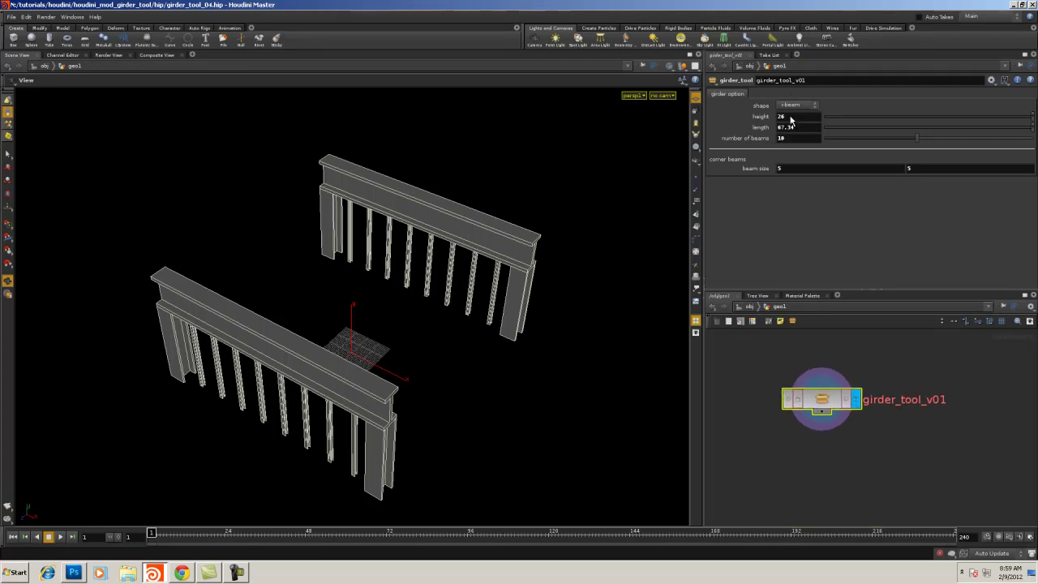
middle_drag(790, 118, 1031, 107)
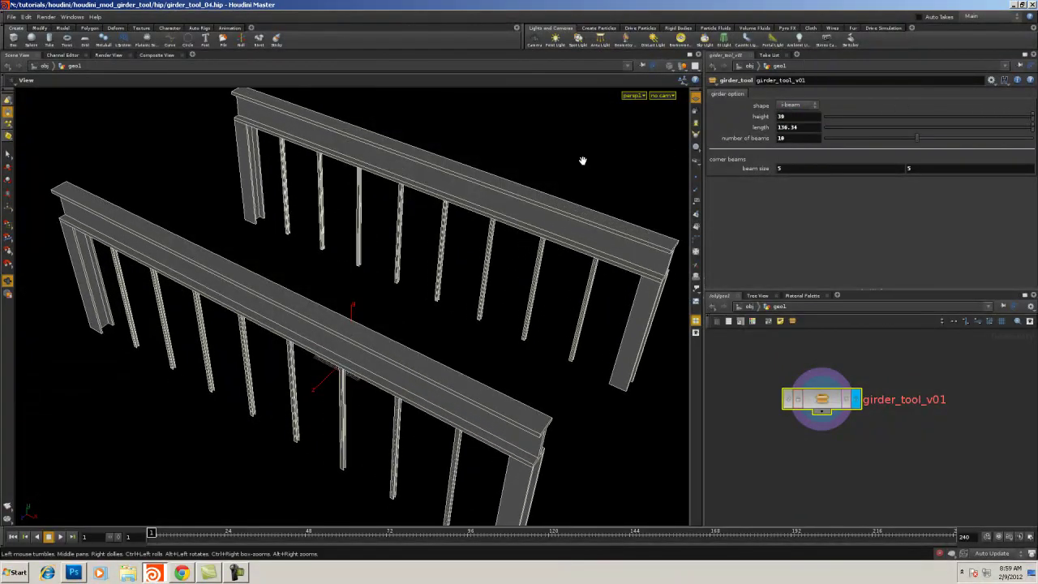
Open the girder_tool type properties and add a Float parameter directly below the length parameter
right_click(818, 401)
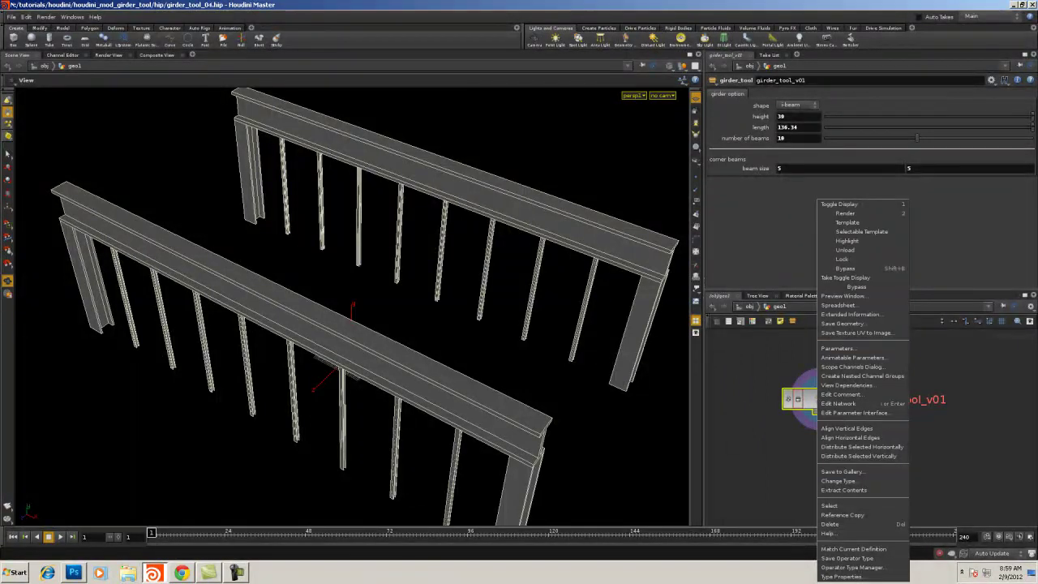
click(843, 576)
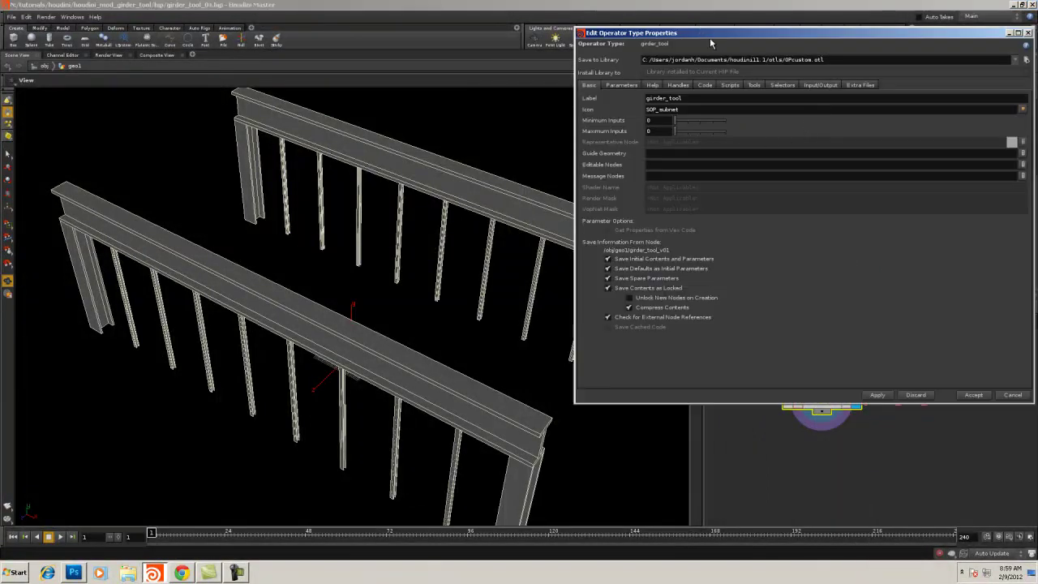
drag(709, 37, 394, 92)
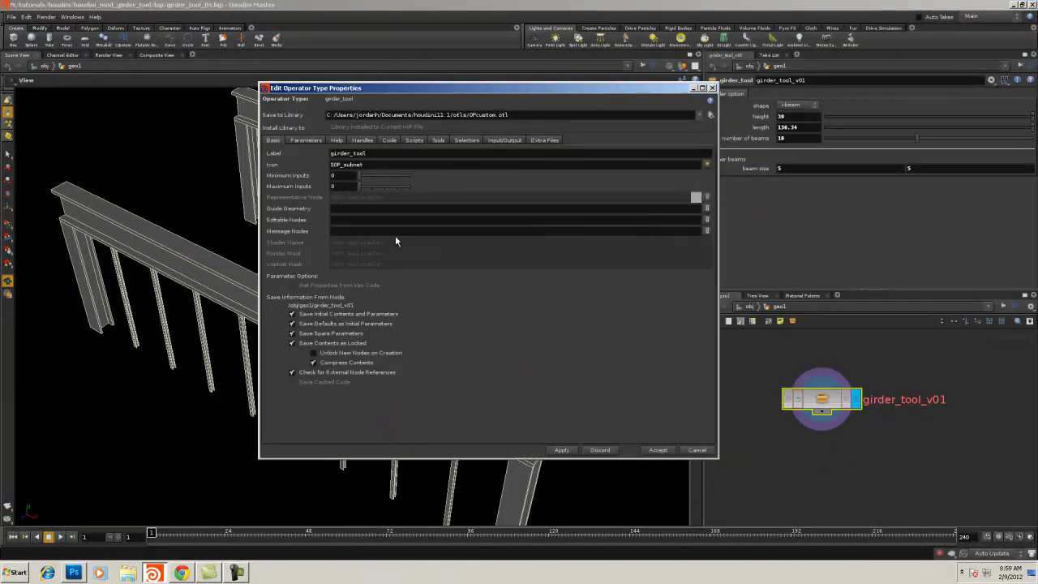
click(311, 139)
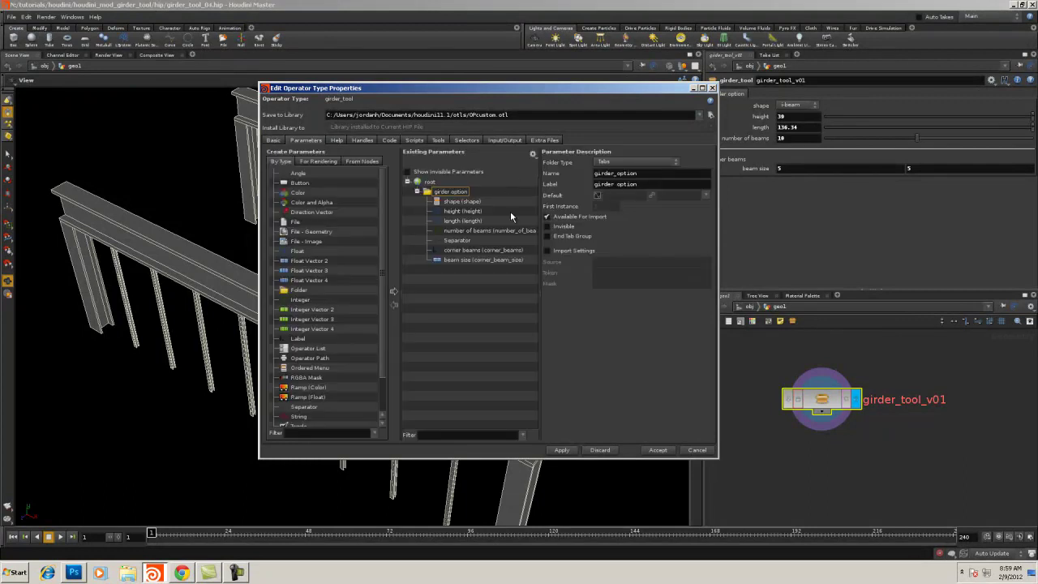
click(467, 203)
click(466, 212)
click(462, 221)
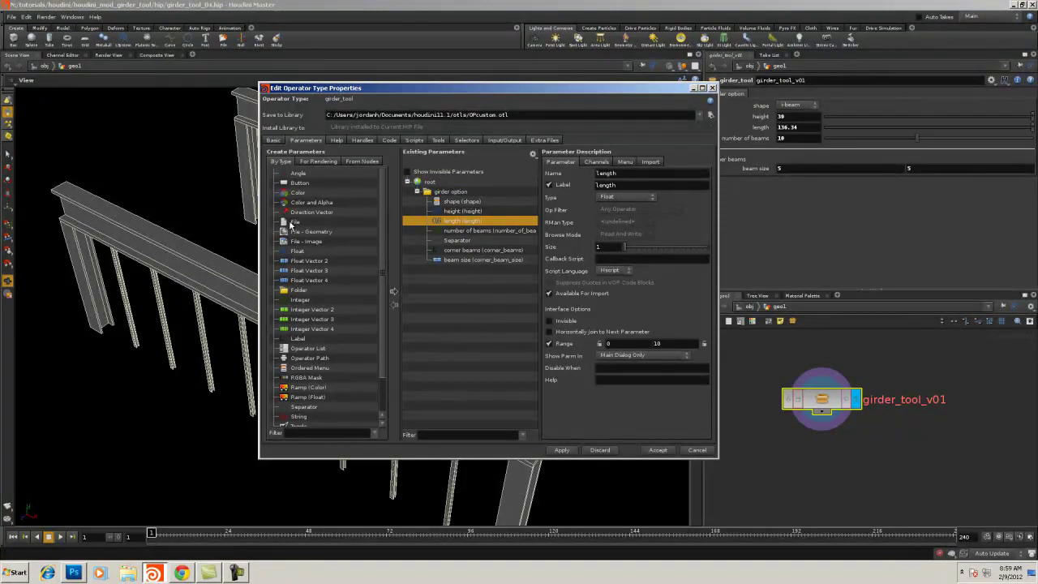
click(293, 251)
click(394, 290)
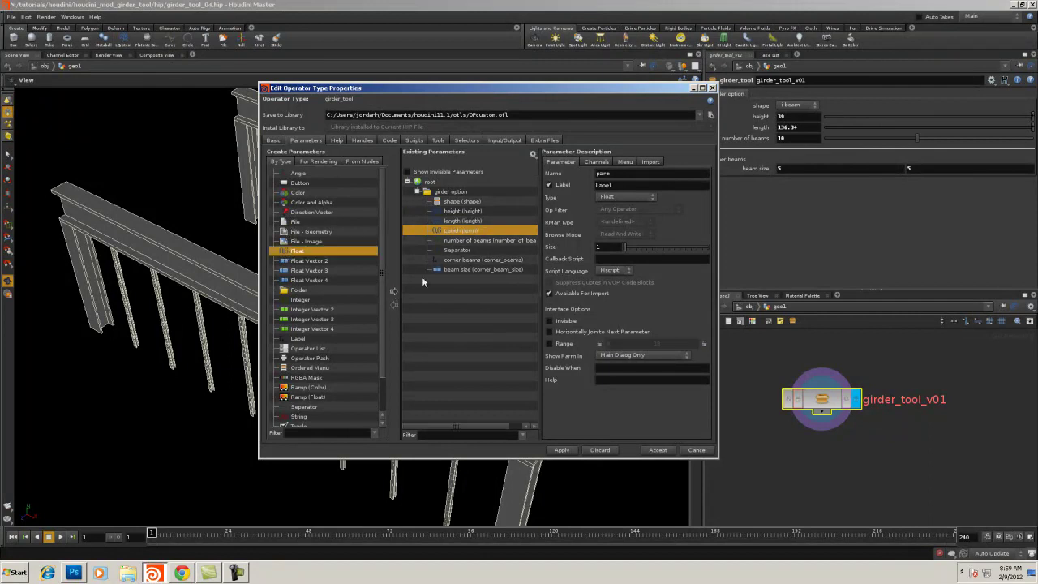
Name and label the new parameter depth, set its range to 0–100 and its default to 10, and apply the changes
double_click(612, 172)
text(depth)
key(Tab)
text(dep)
click(549, 344)
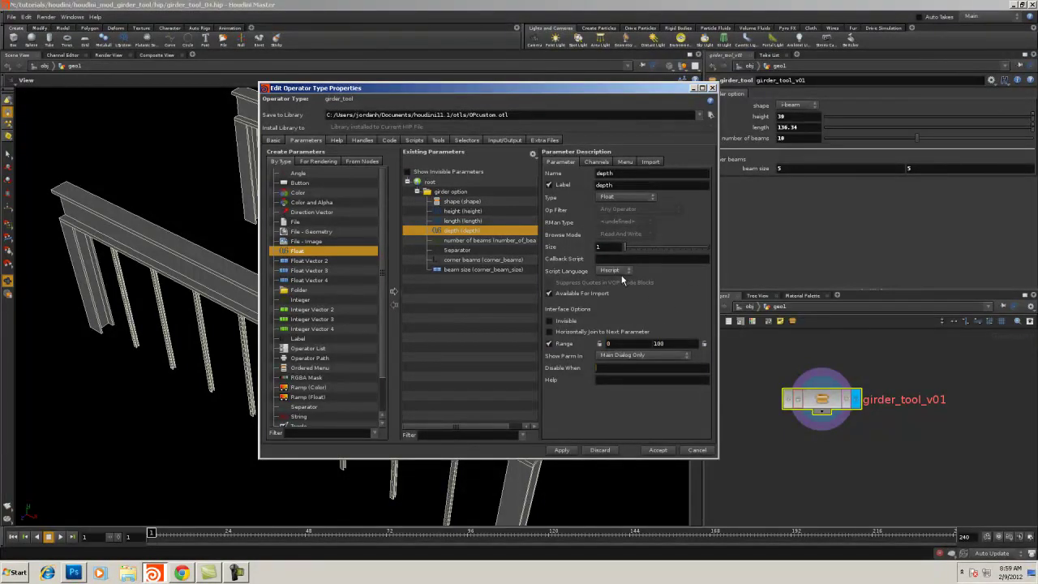
click(597, 163)
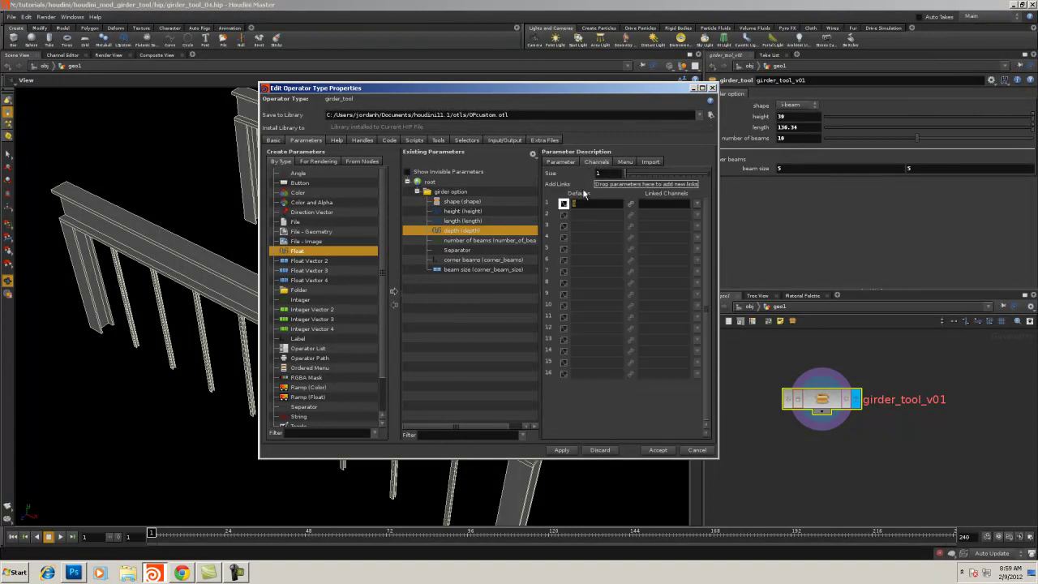
click(563, 451)
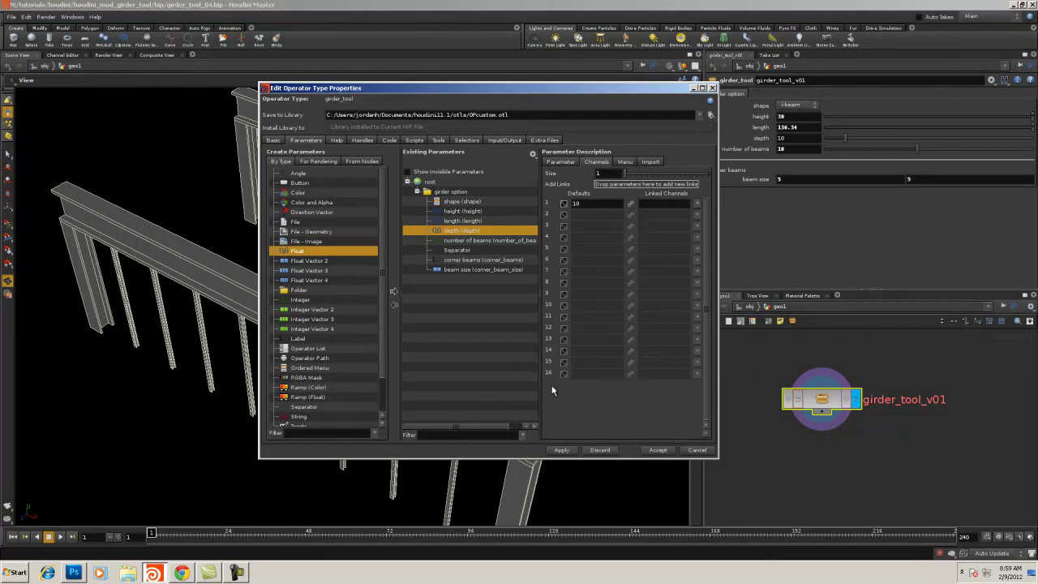
Copy the asset's depth parameter and paste it as a relative reference into the Z translate of copy5 inside the asset
click(694, 88)
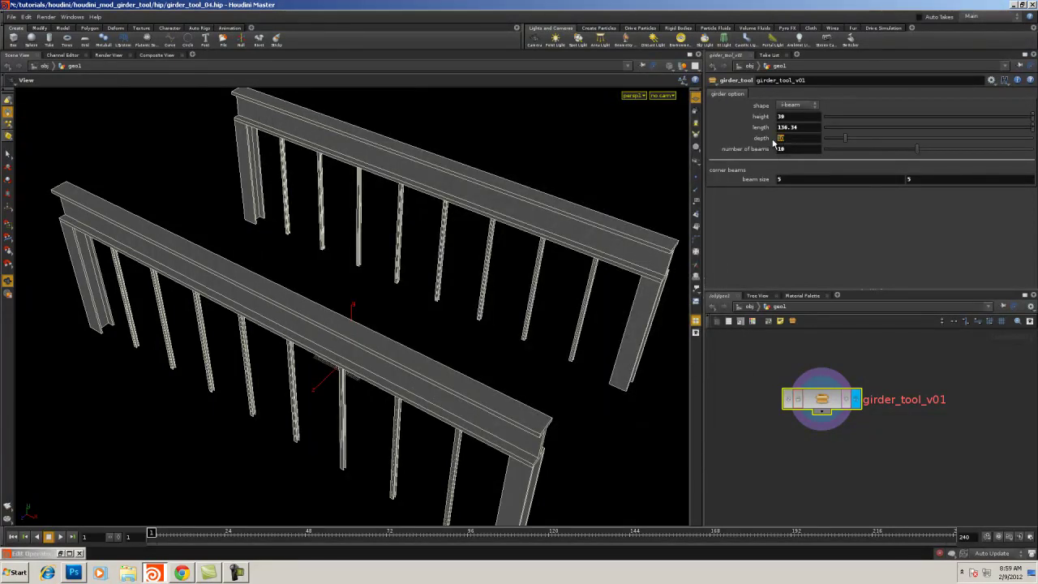
right_click(796, 139)
click(807, 179)
double_click(823, 400)
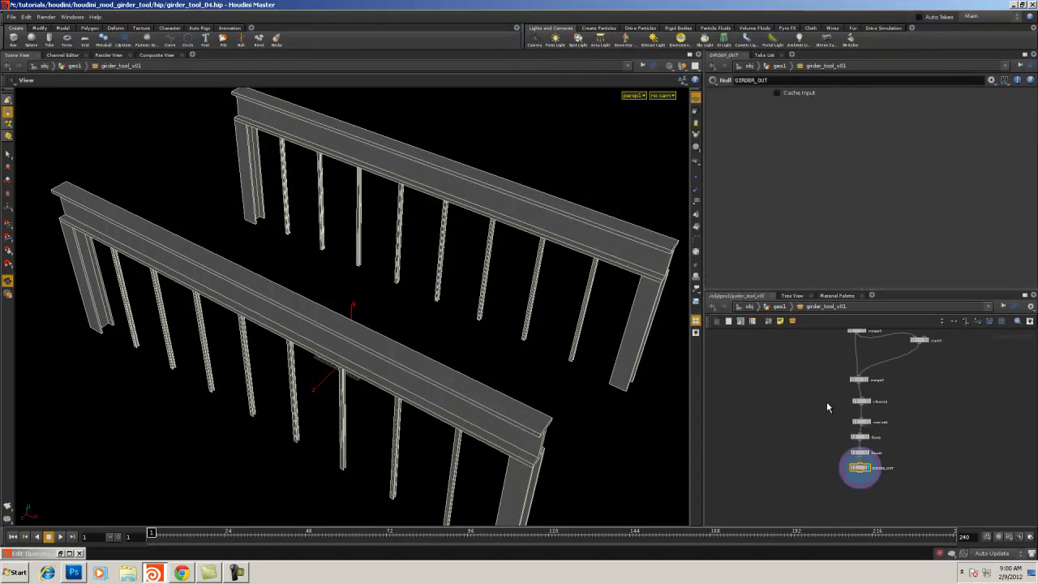
middle_drag(942, 346, 907, 459)
right_drag(908, 459, 964, 466)
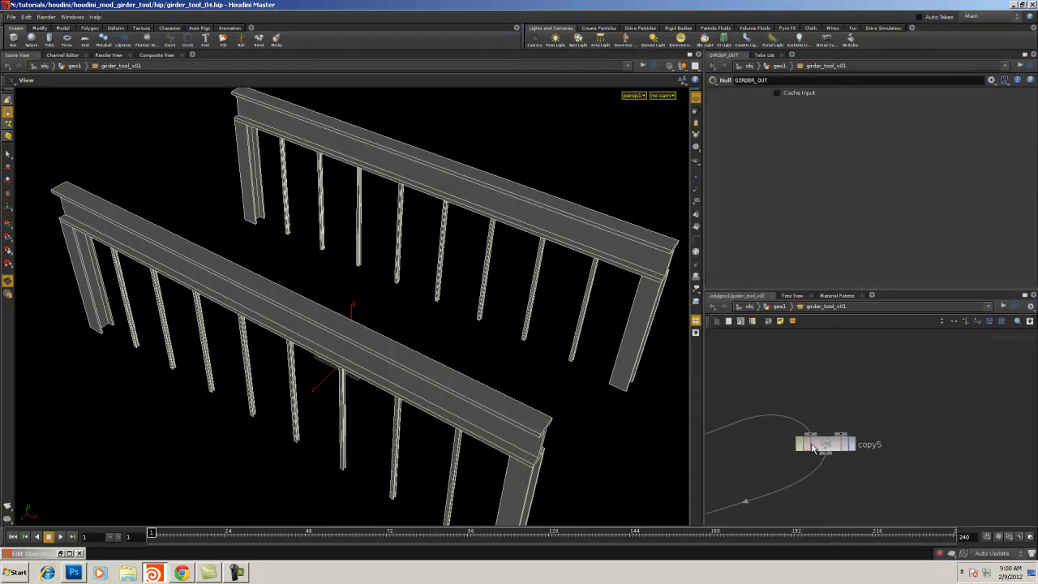
click(822, 442)
click(825, 445)
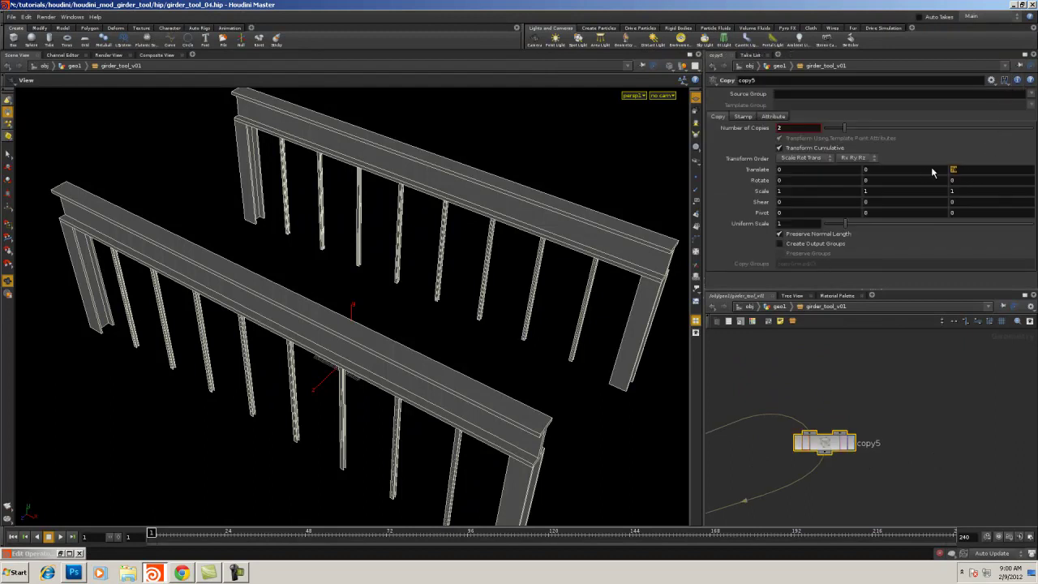
right_click(967, 170)
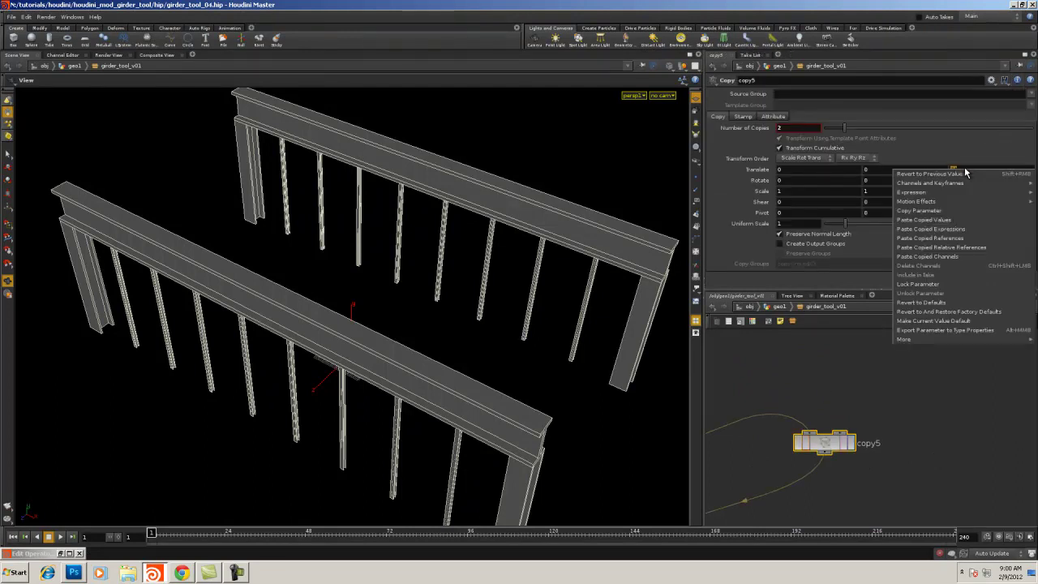
click(962, 247)
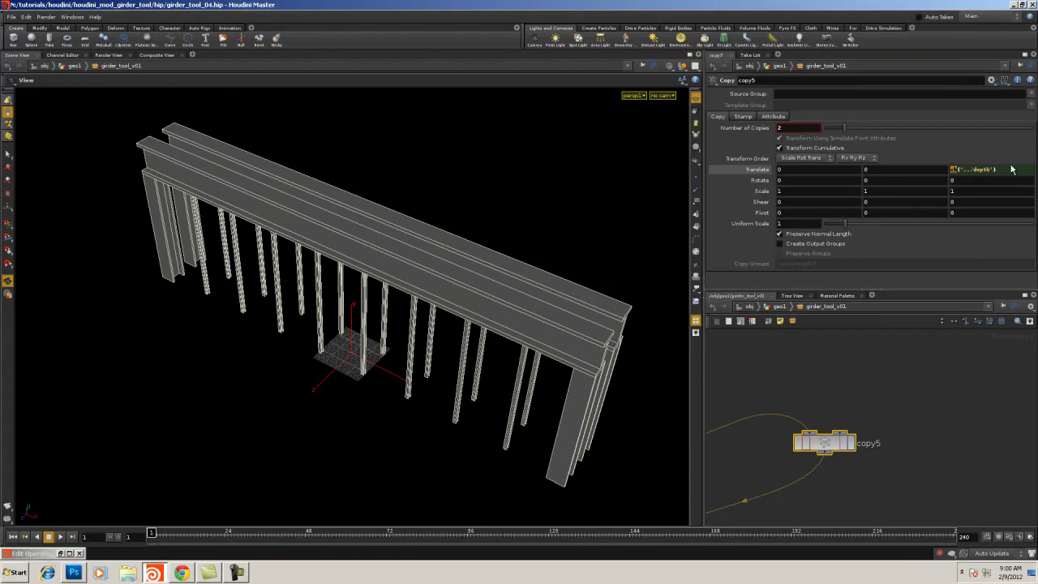
Return to the geo1 level and set the girder asset's depth to 100
click(777, 307)
drag(851, 138, 1029, 139)
drag(502, 308, 578, 229)
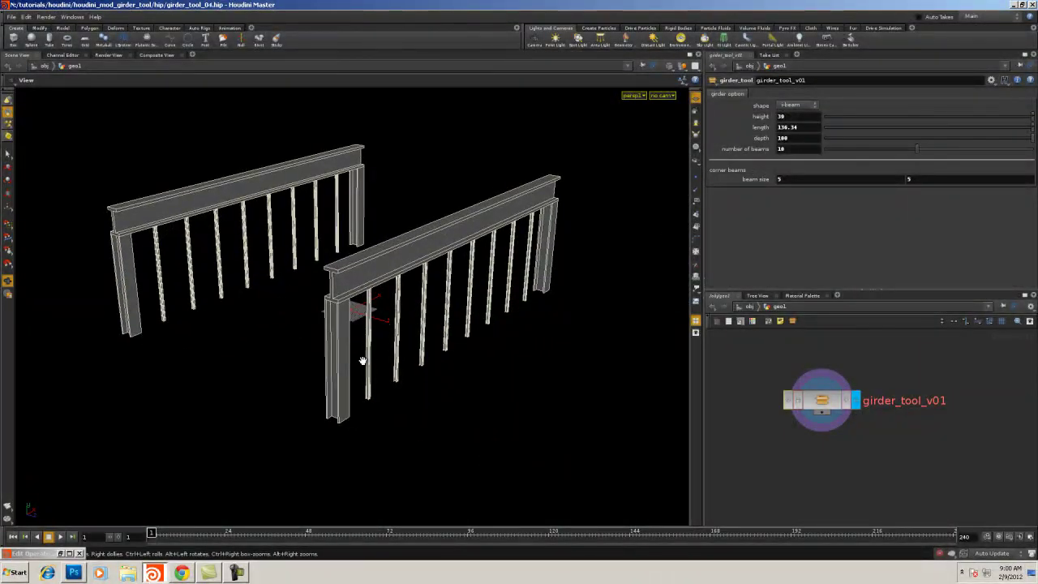
Inside the asset, move the node chain from xform12 to GIRDER_OUT aside to free space below merge5
double_click(822, 401)
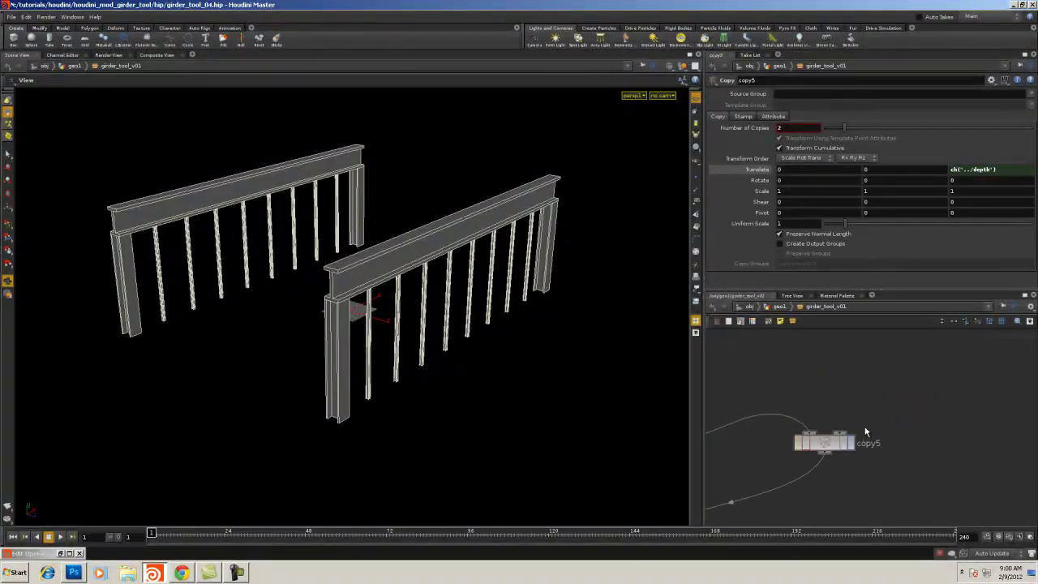
scroll(905, 462, down, 5)
middle_drag(861, 456, 789, 319)
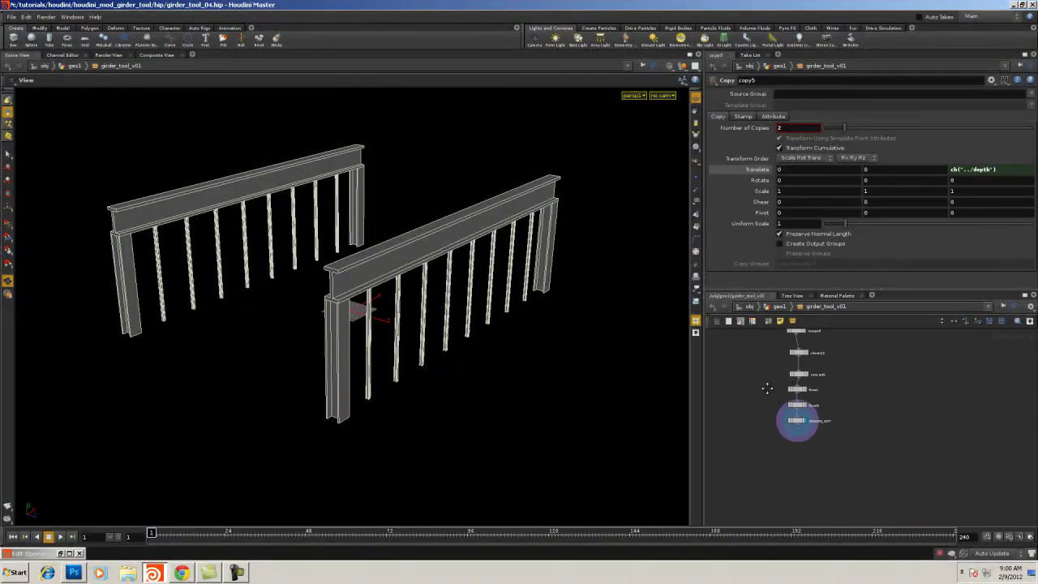
middle_drag(767, 389, 770, 455)
drag(861, 500, 862, 503)
drag(799, 491, 742, 509)
right_drag(837, 474, 839, 470)
middle_drag(850, 458, 900, 443)
right_drag(905, 439, 900, 429)
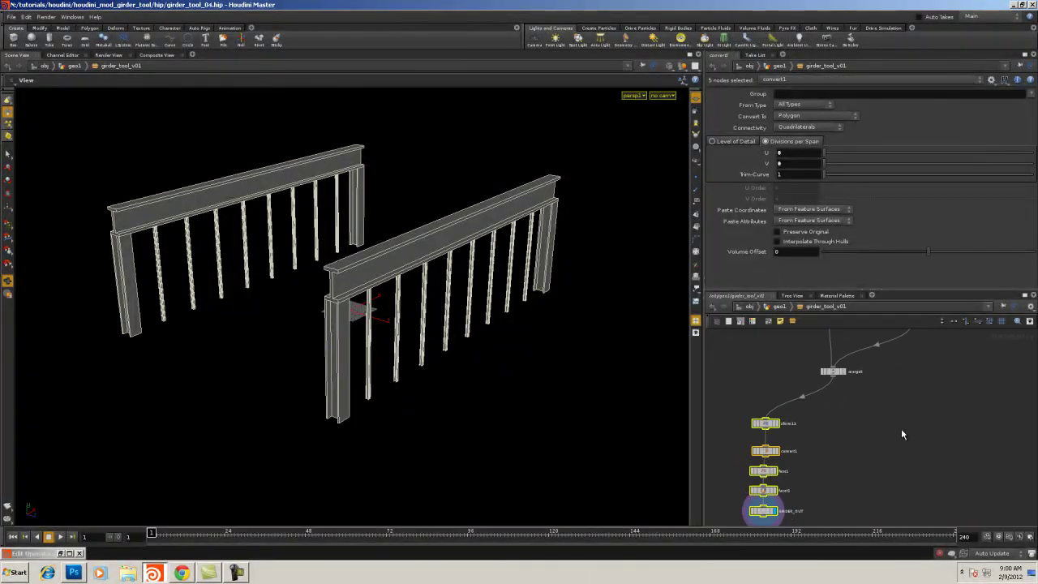
click(894, 438)
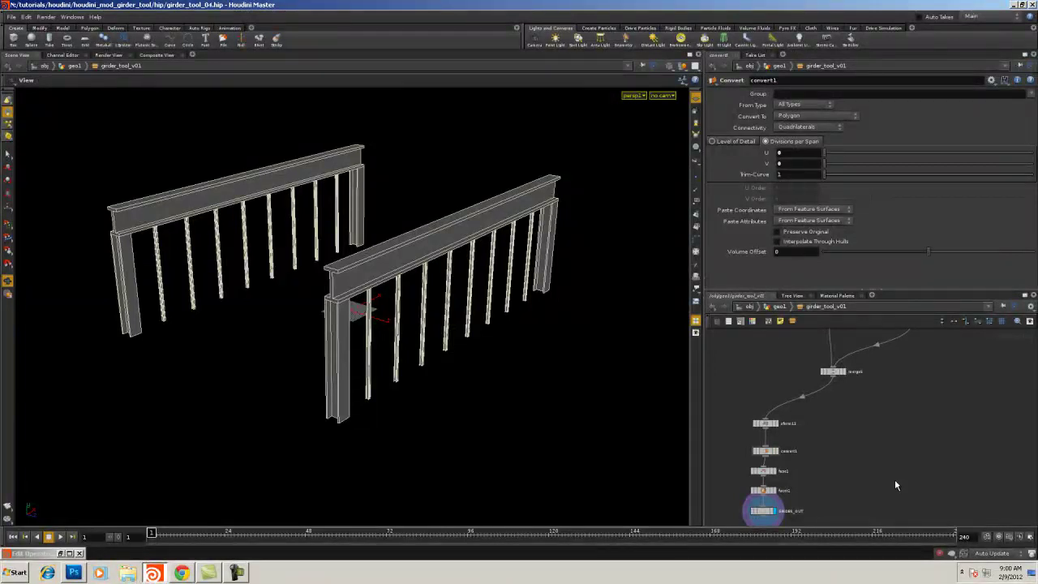
Add a Bound node beside the chain, feed it from merge5 and display it
key(Tab)
text(b)
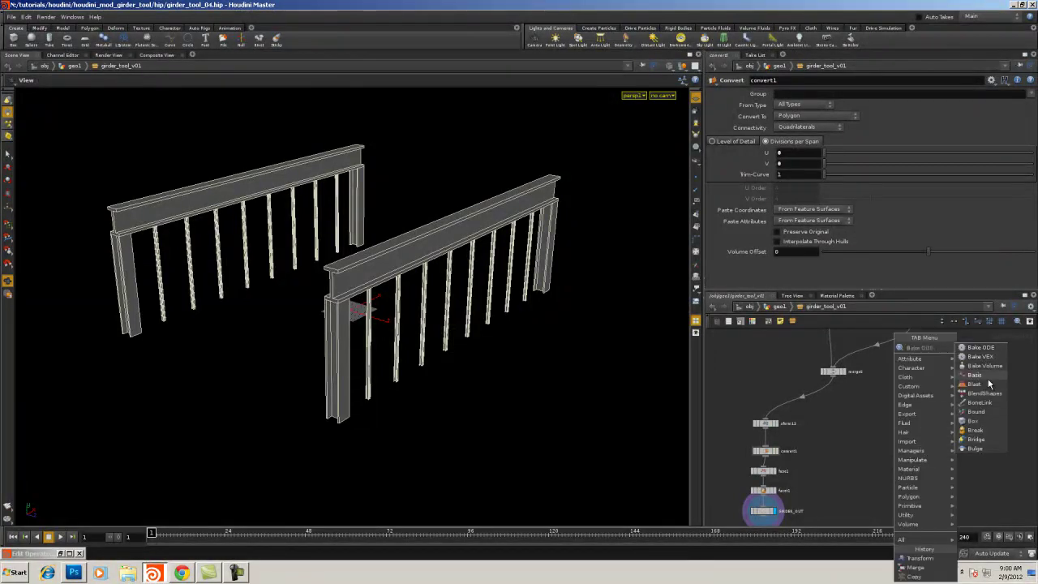
click(976, 411)
click(942, 447)
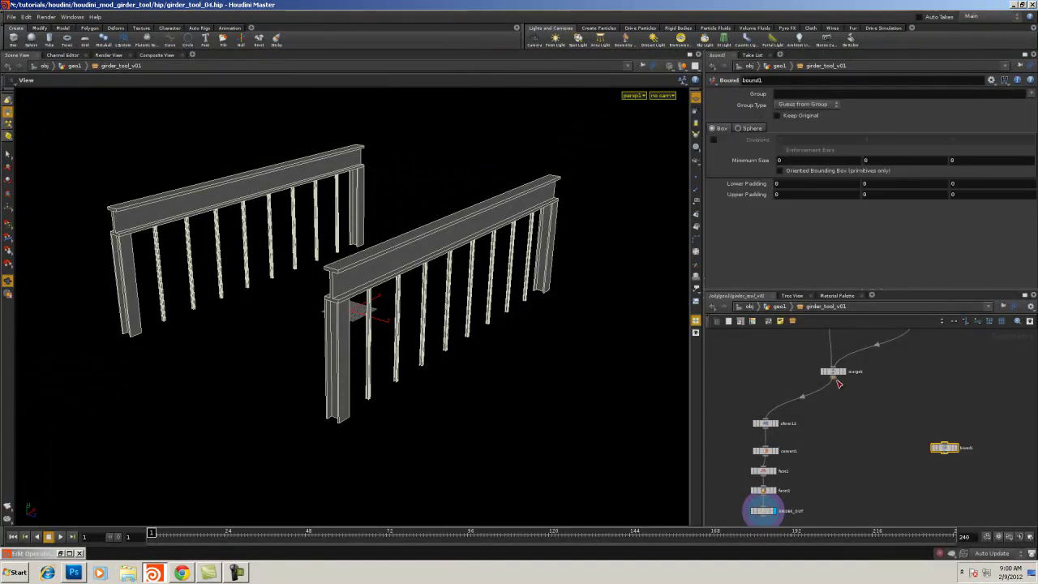
scroll(811, 424, up, 2)
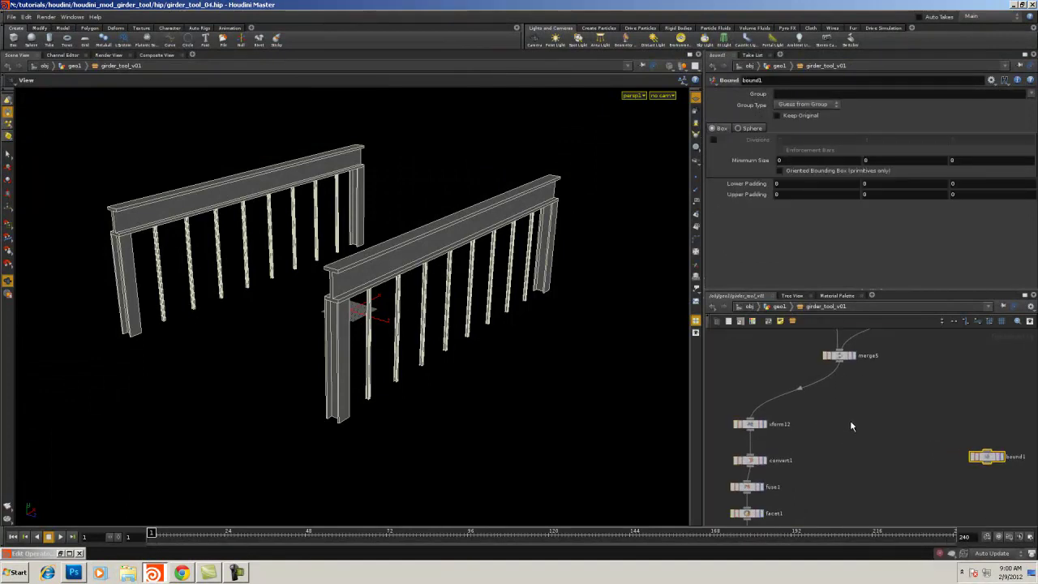
middle_drag(881, 397, 815, 435)
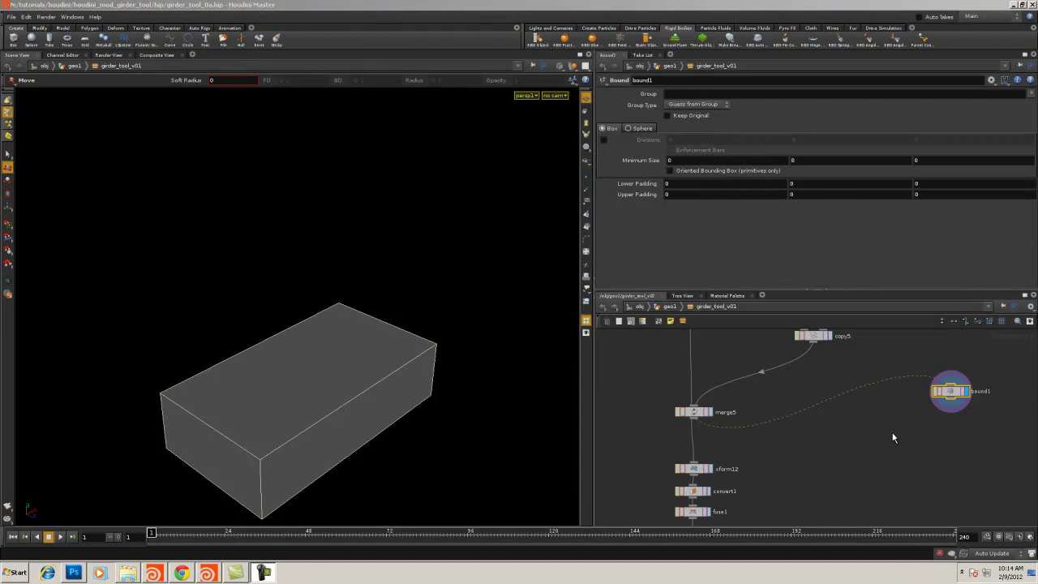
Show the points and point numbers of the bounding box and frame the whole box in the viewport
middle_drag(895, 428, 868, 415)
scroll(870, 419, up, 1)
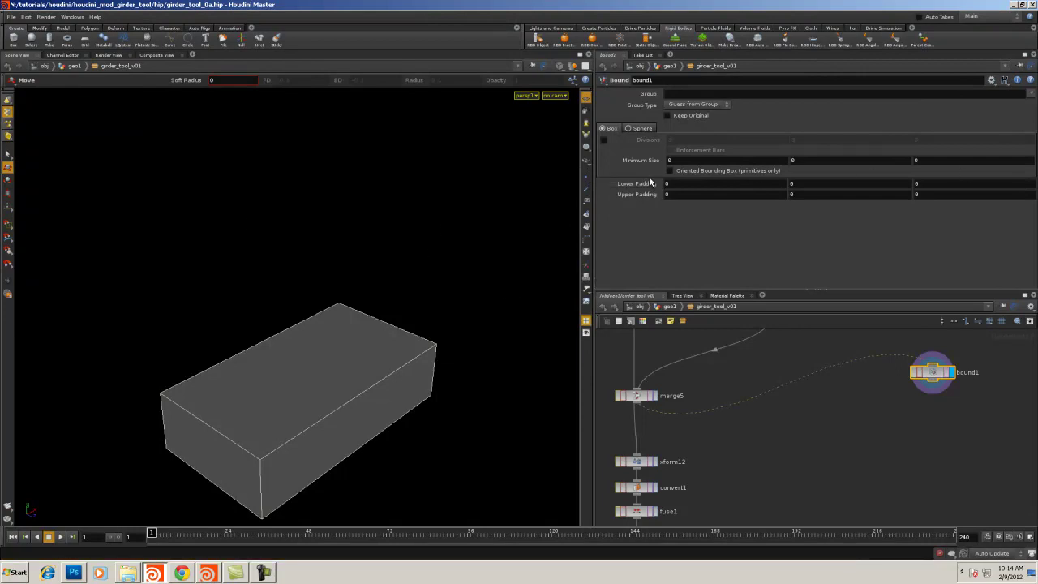
click(586, 201)
click(586, 177)
drag(468, 242, 494, 186)
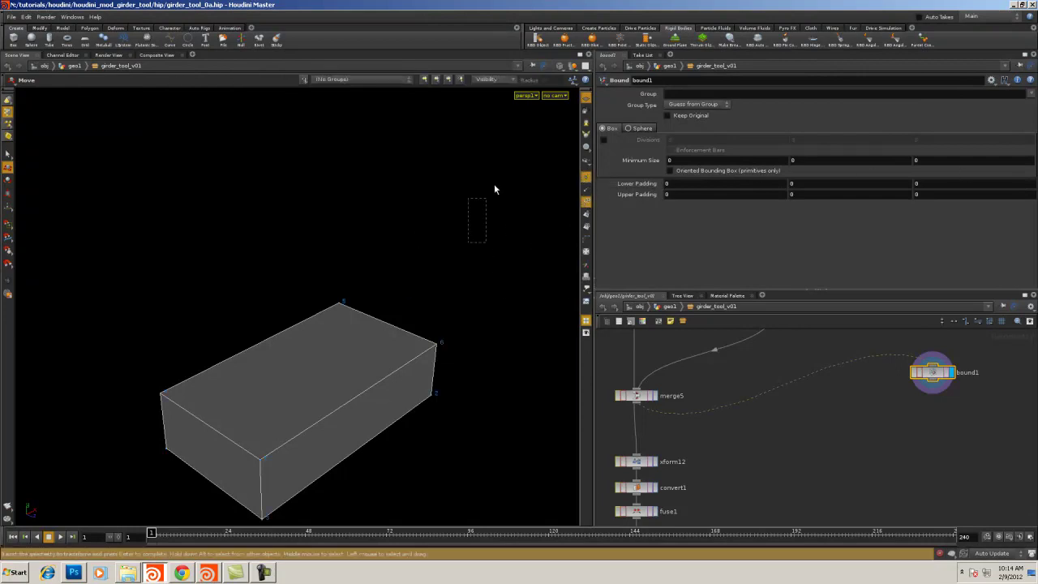
key(Escape)
drag(351, 341, 313, 282)
Set point selection and select the two points of the bounding box's front vertical edge, 3 and 7
right_click(6, 113)
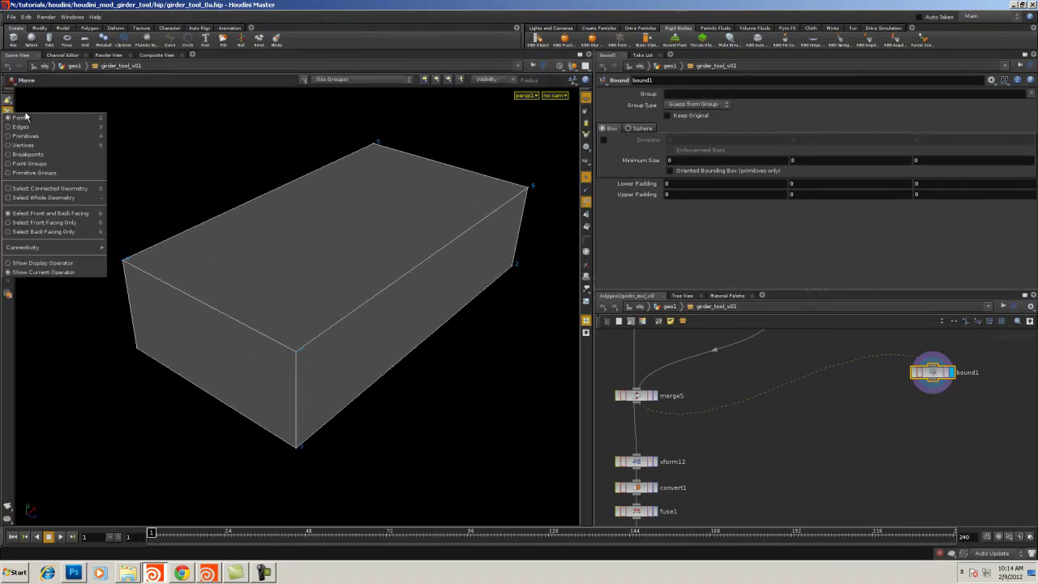
click(25, 118)
click(8, 154)
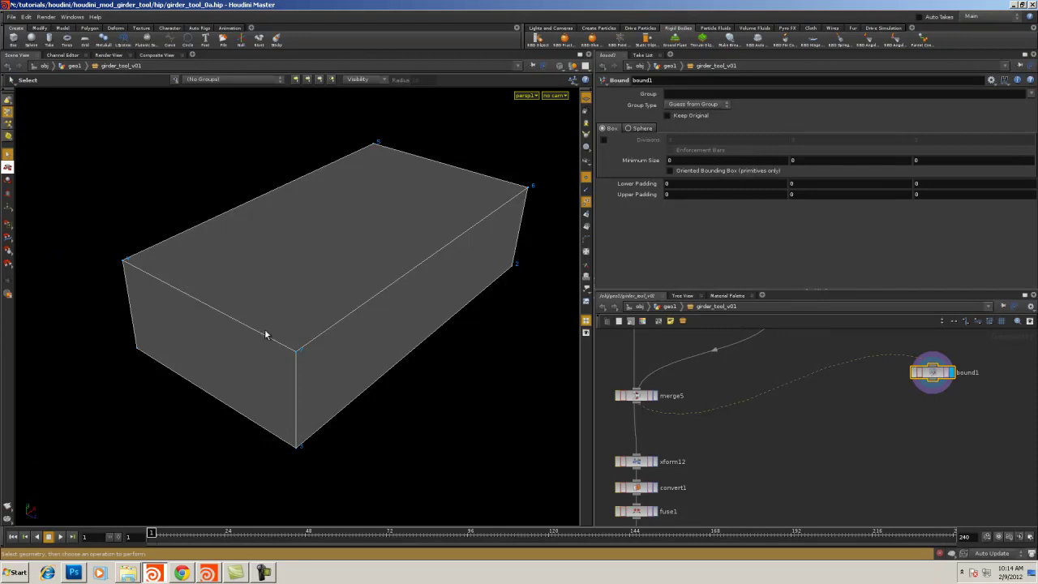
drag(329, 486, 331, 485)
key(Tab)
text(g)
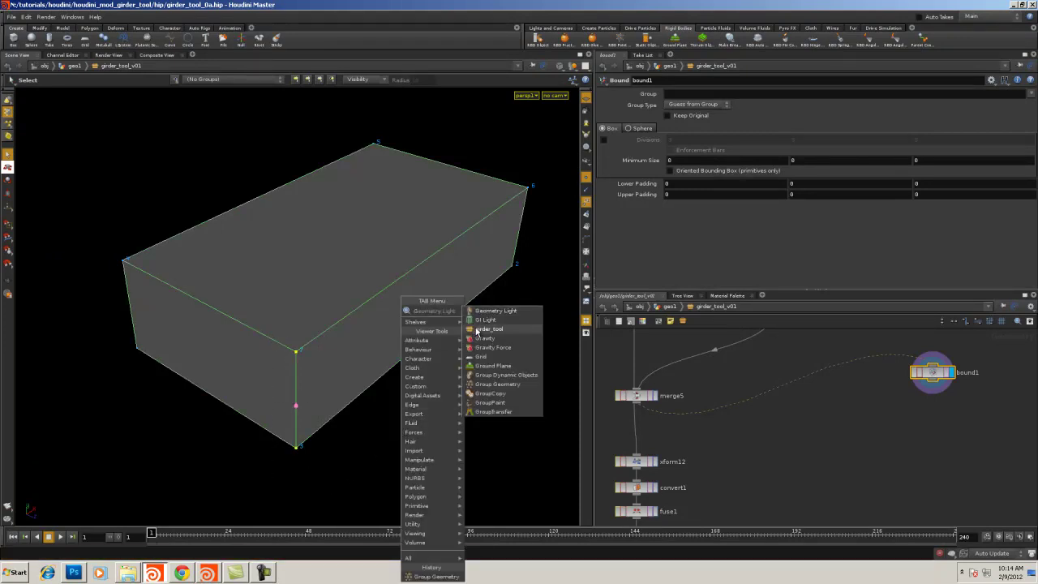
text(ravity)
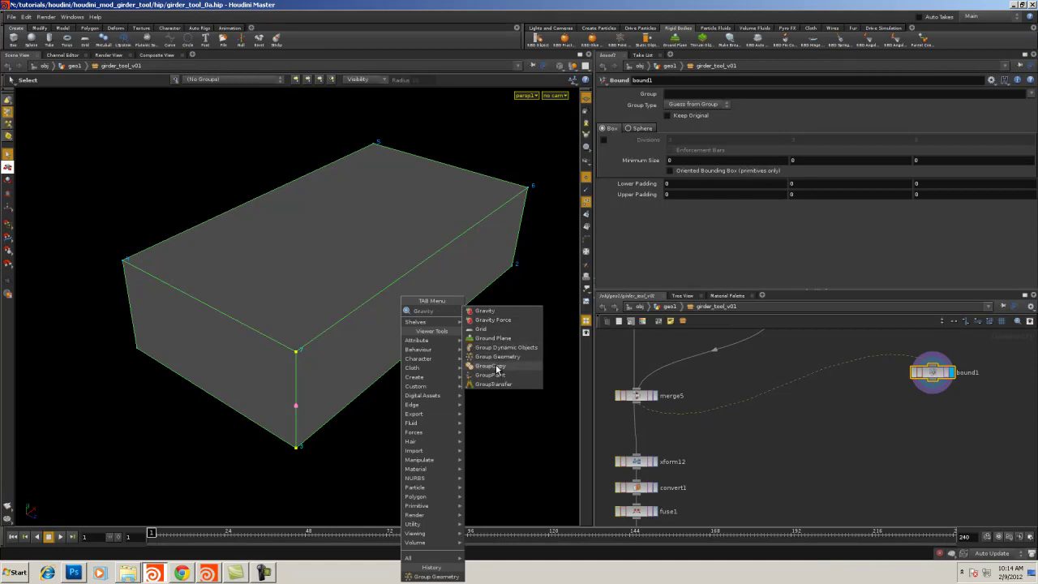
click(496, 367)
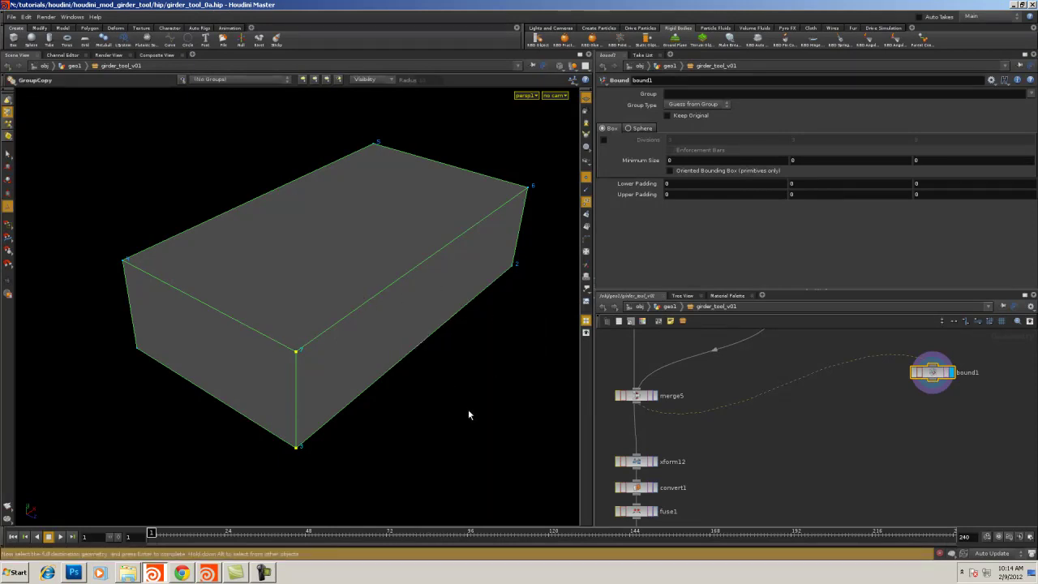
Create a Group Geometry node from the two selected points, move it beside the chain and rename it points_floor_height
key(Tab)
text(gr)
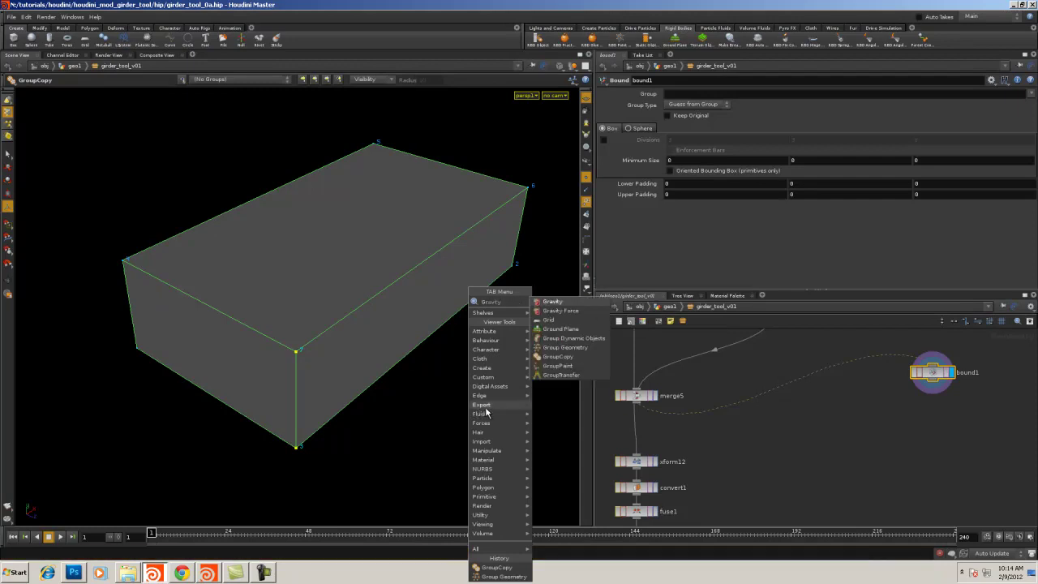
click(577, 347)
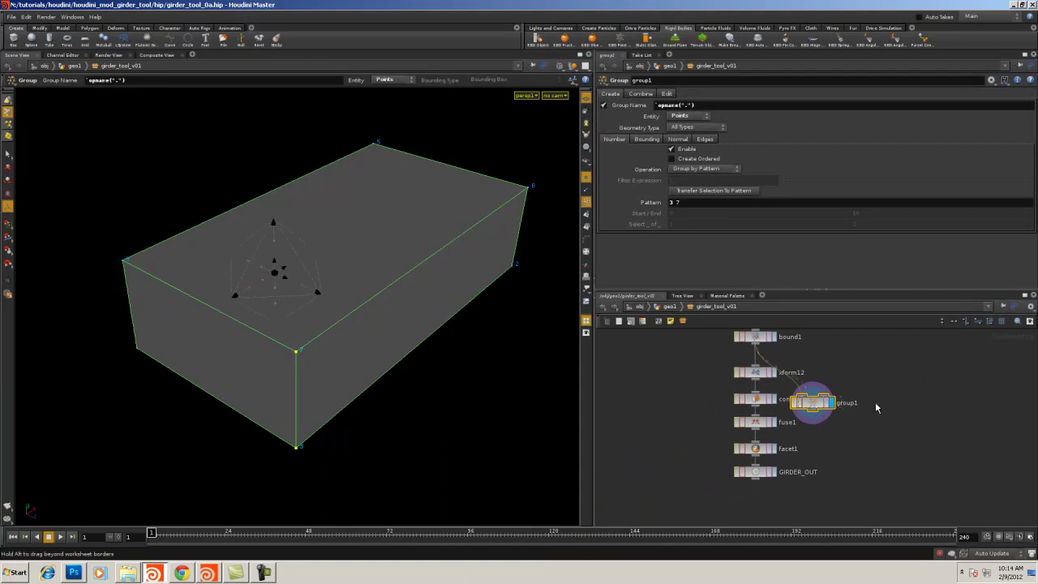
drag(817, 412, 923, 405)
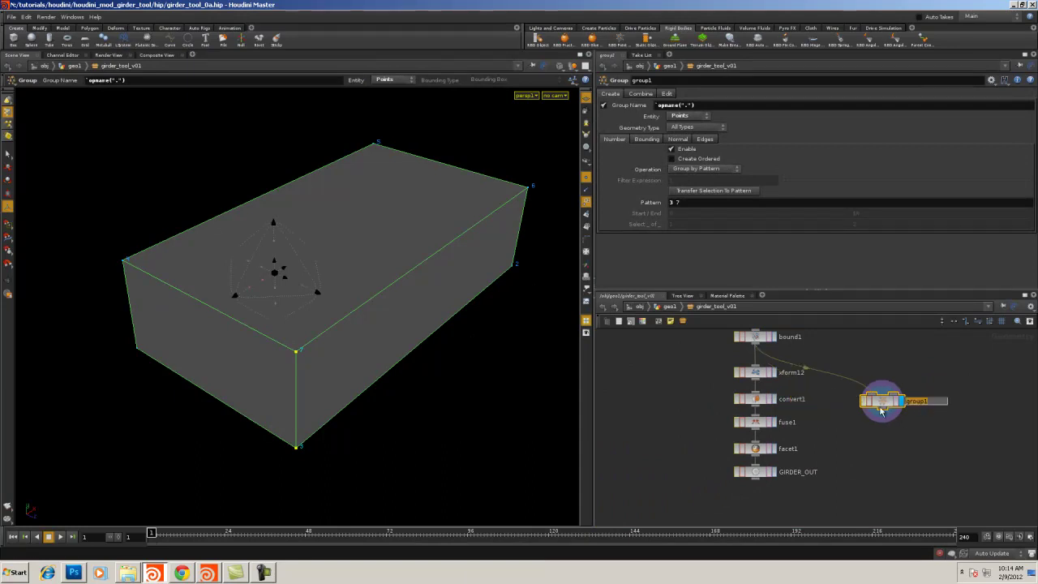
text(po)
text(ints_floor)
text(_height)
key(Return)
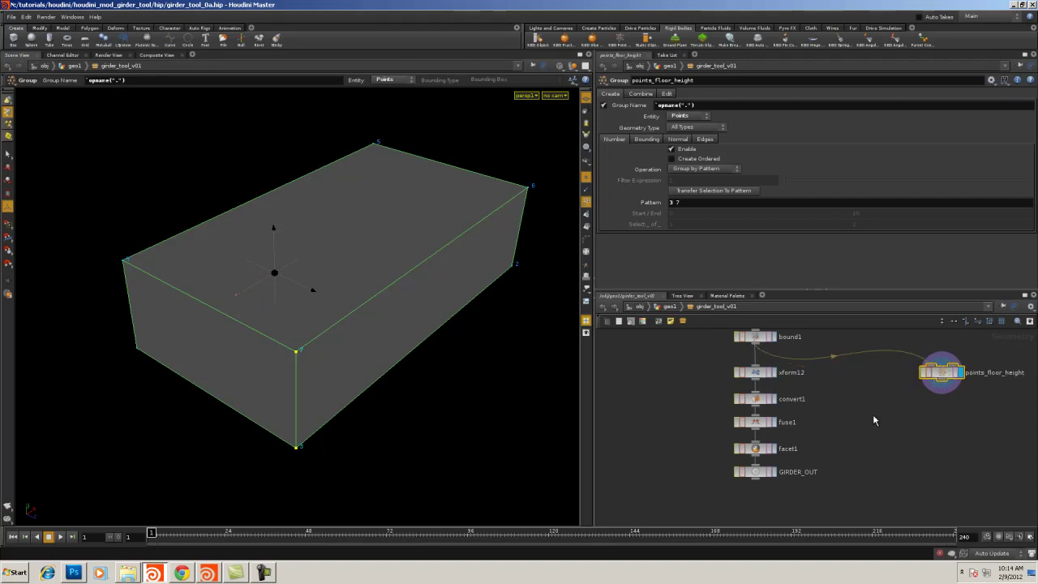
Add a Delete node below points_floor_height, feed it from that group node and display it
middle_drag(872, 414, 730, 414)
scroll(771, 406, down, 3)
drag(792, 391, 840, 387)
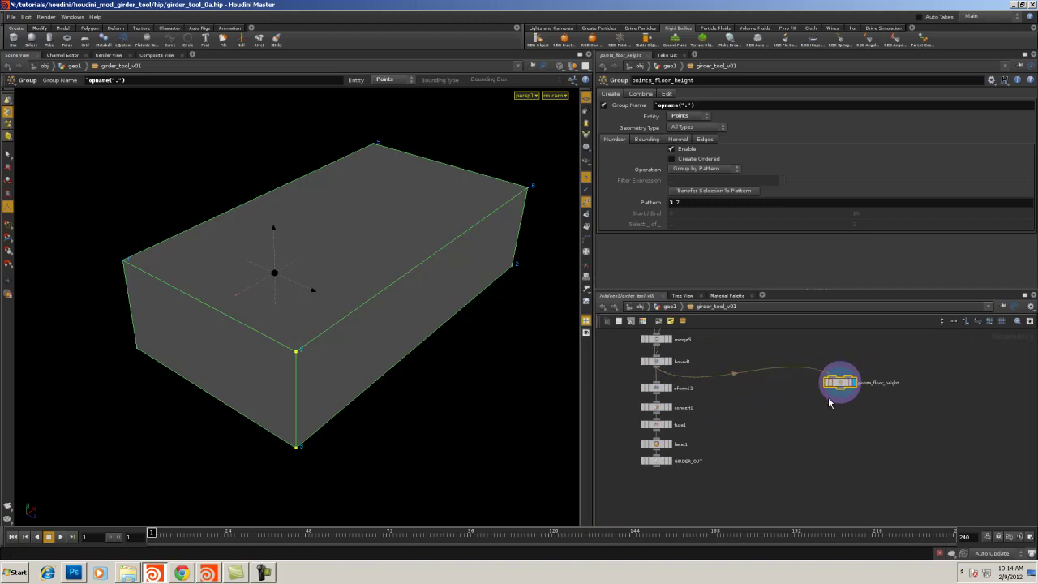
key(Tab)
mouse_move(859, 315)
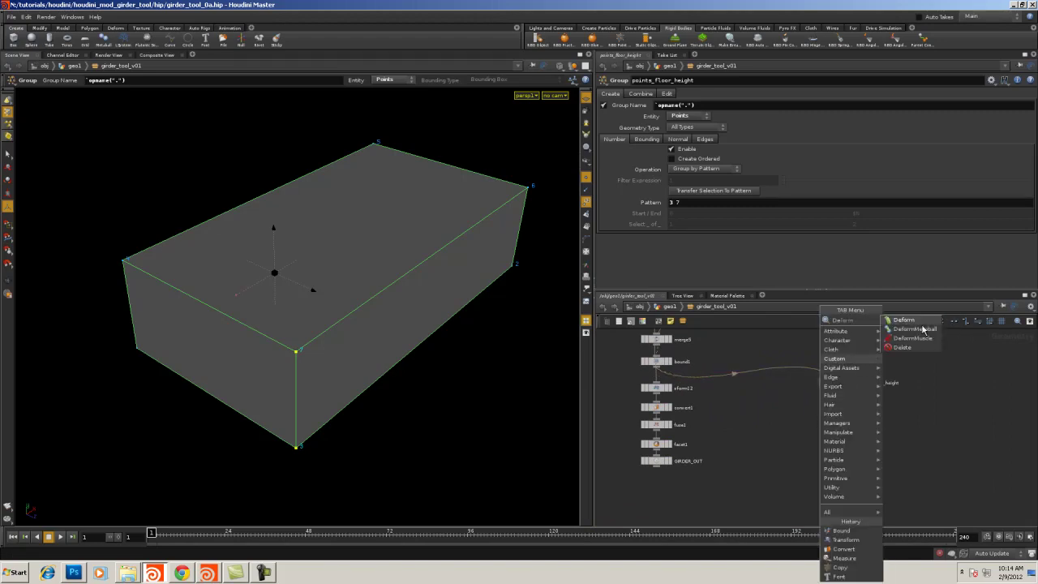
click(914, 351)
click(847, 411)
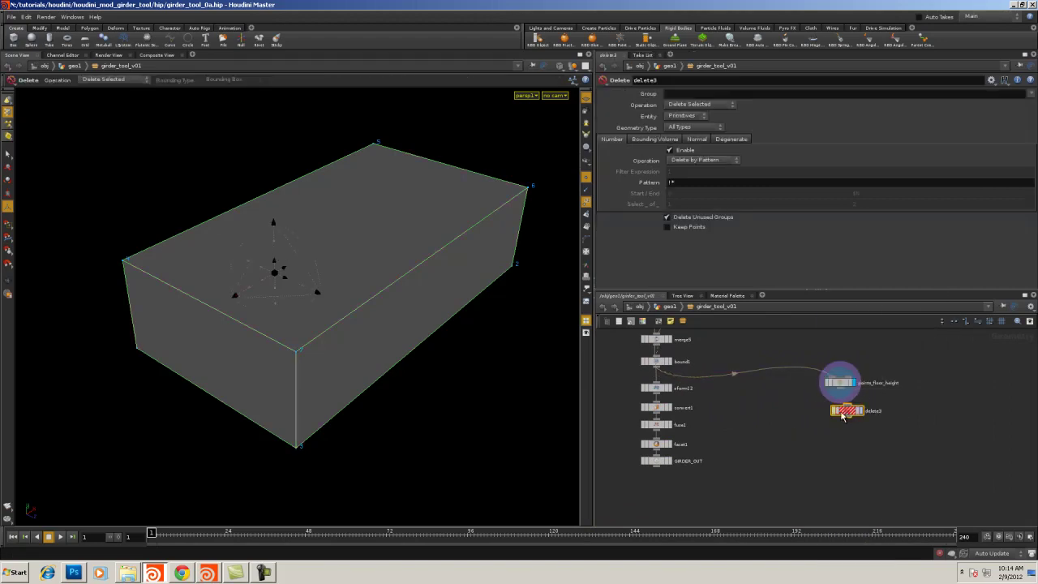
scroll(884, 403, up, 3)
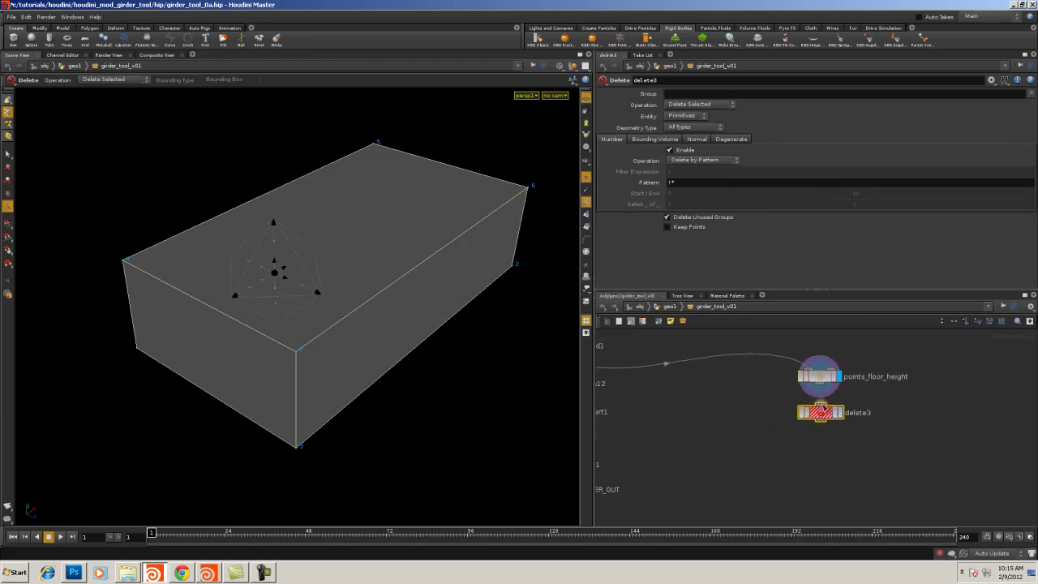
drag(820, 383, 820, 404)
click(839, 414)
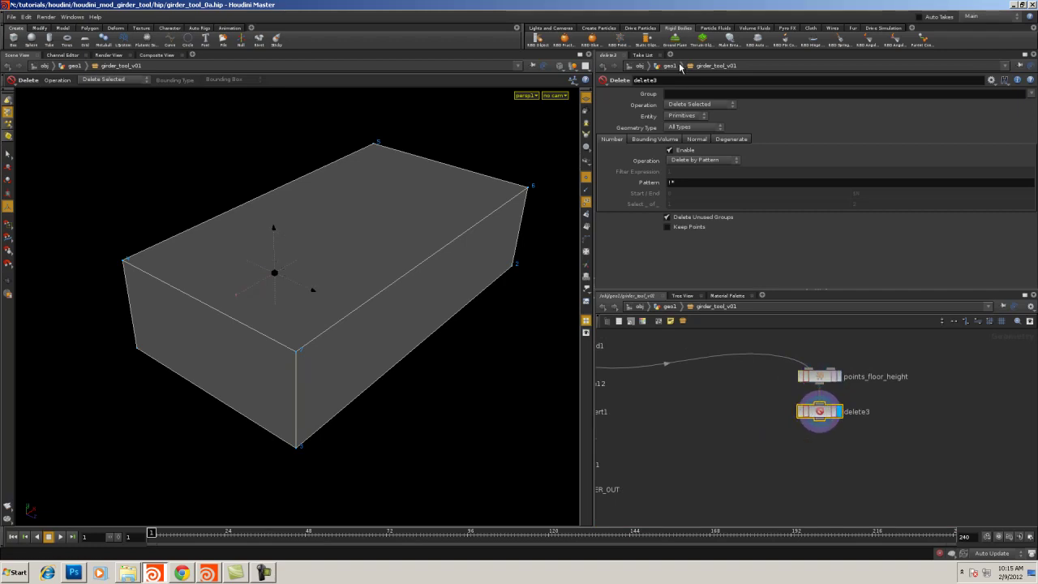
Set the Delete node to the Points entity, group points_floor_height and the Delete Non-Selected operation
click(683, 118)
click(684, 133)
click(1031, 93)
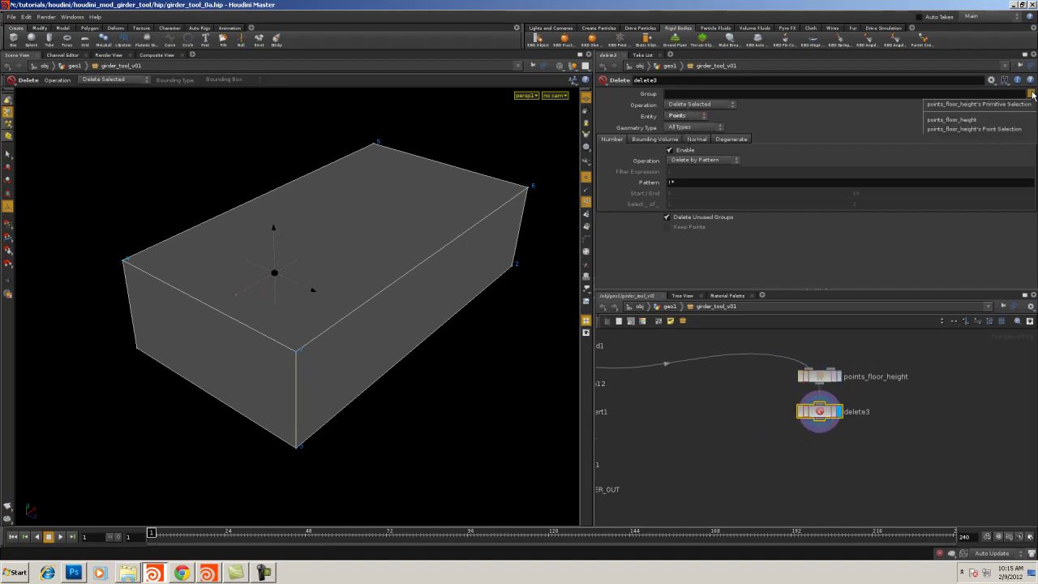
click(995, 122)
click(721, 106)
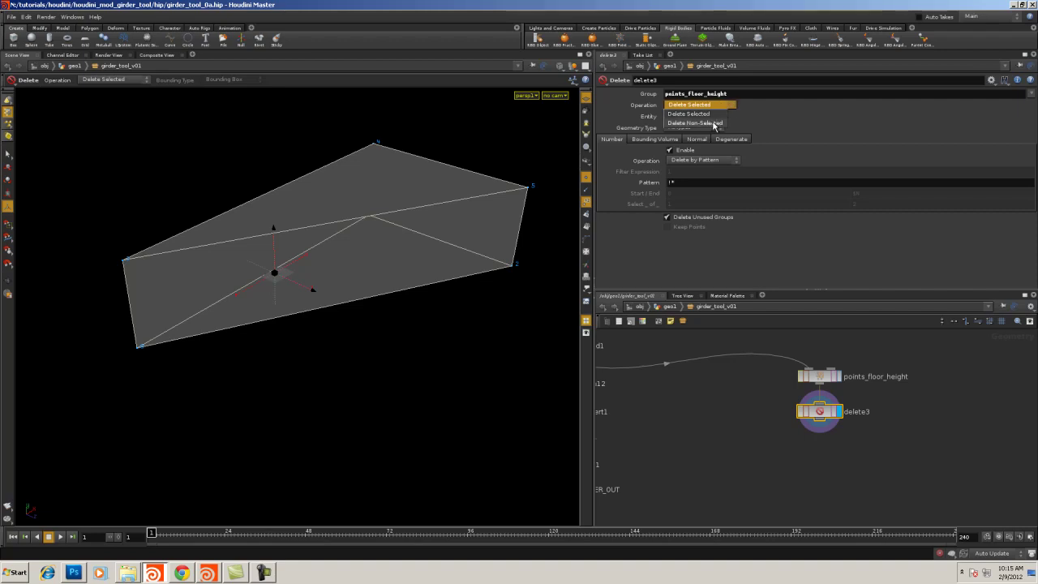
click(709, 117)
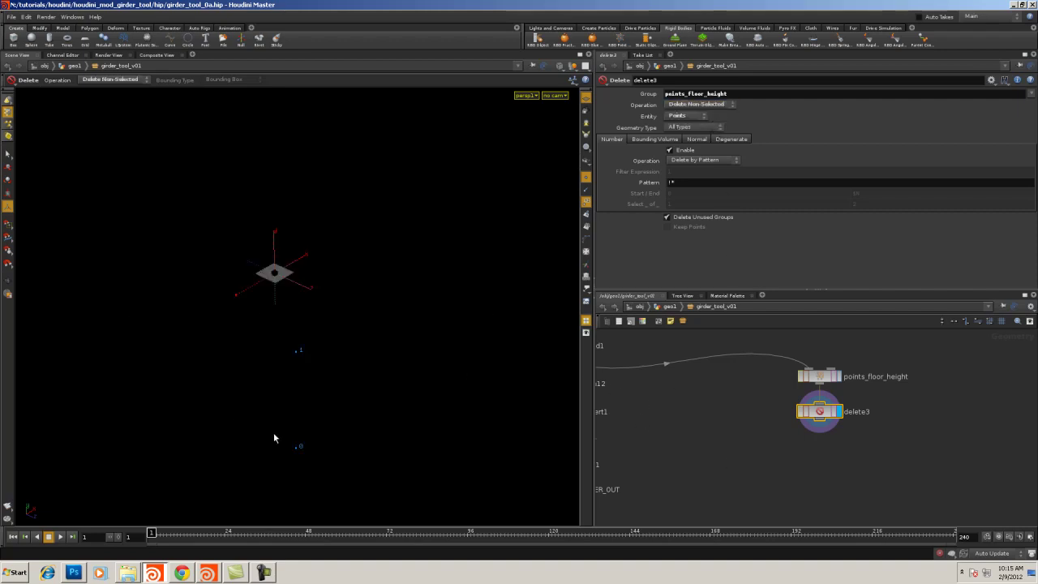
Append a displayed Add node below delete3 and have it create a polygon by group from all points
middle_drag(726, 459, 734, 446)
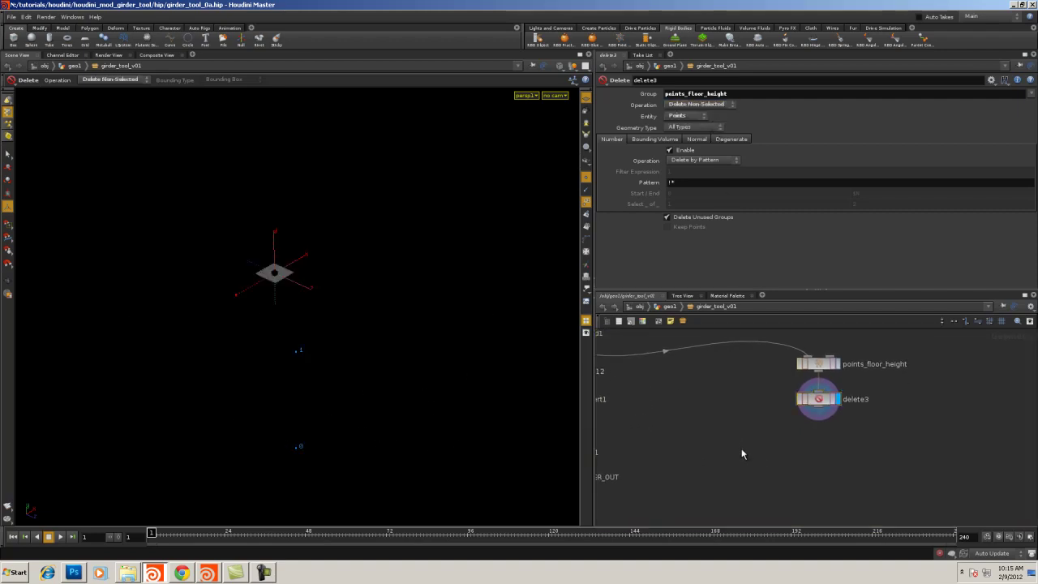
key(Tab)
mouse_move(766, 331)
click(819, 319)
click(819, 428)
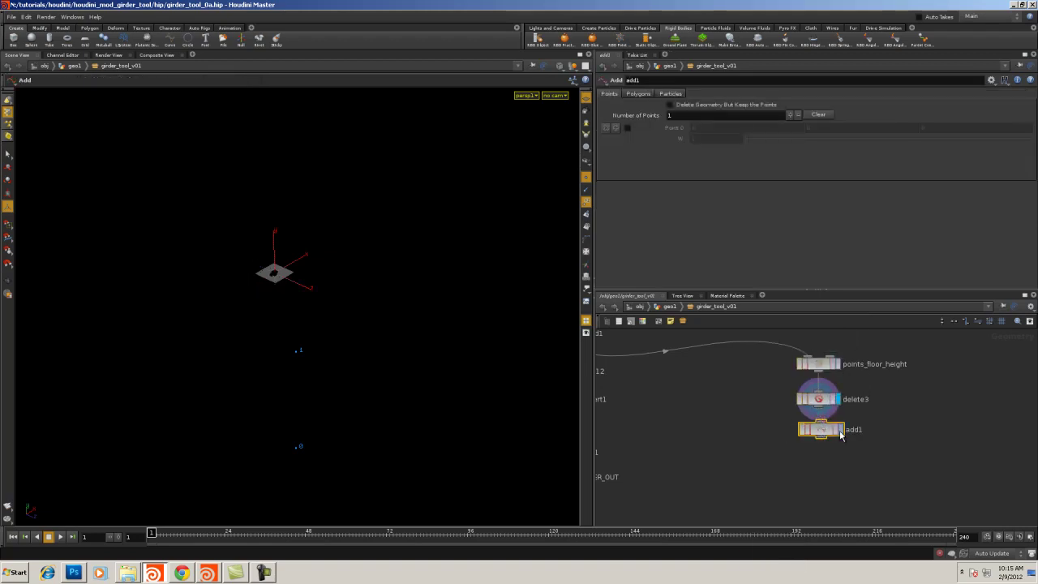
click(840, 429)
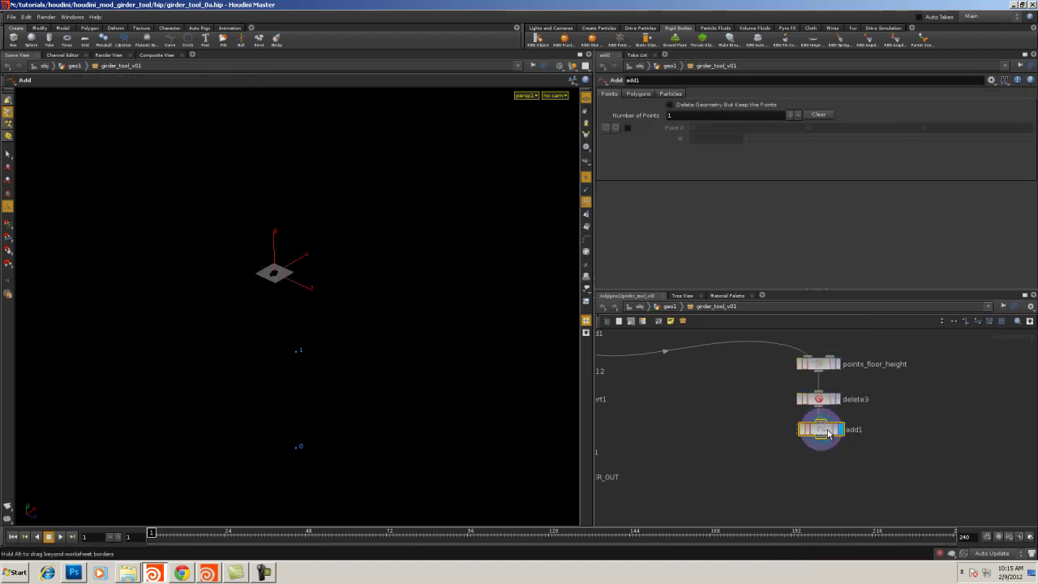
click(639, 94)
click(662, 118)
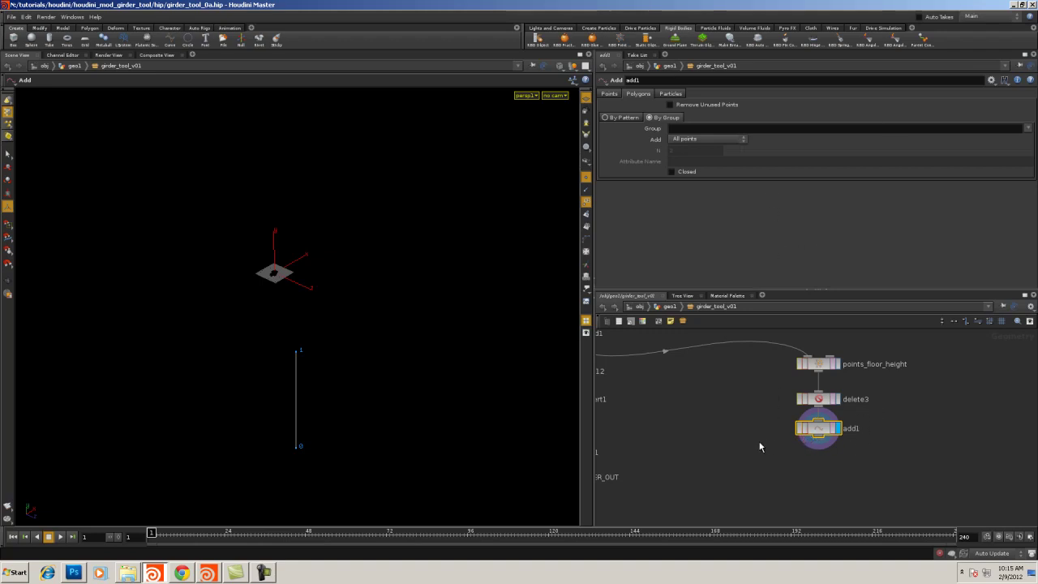
Move the node chain from xform12 to GIRDER_OUT down to free space below bound1
middle_drag(743, 429, 811, 401)
scroll(814, 431, down, 1)
scroll(804, 434, down, 2)
right_drag(811, 400, 796, 419)
middle_drag(797, 419, 792, 409)
drag(697, 373, 725, 492)
click(792, 440)
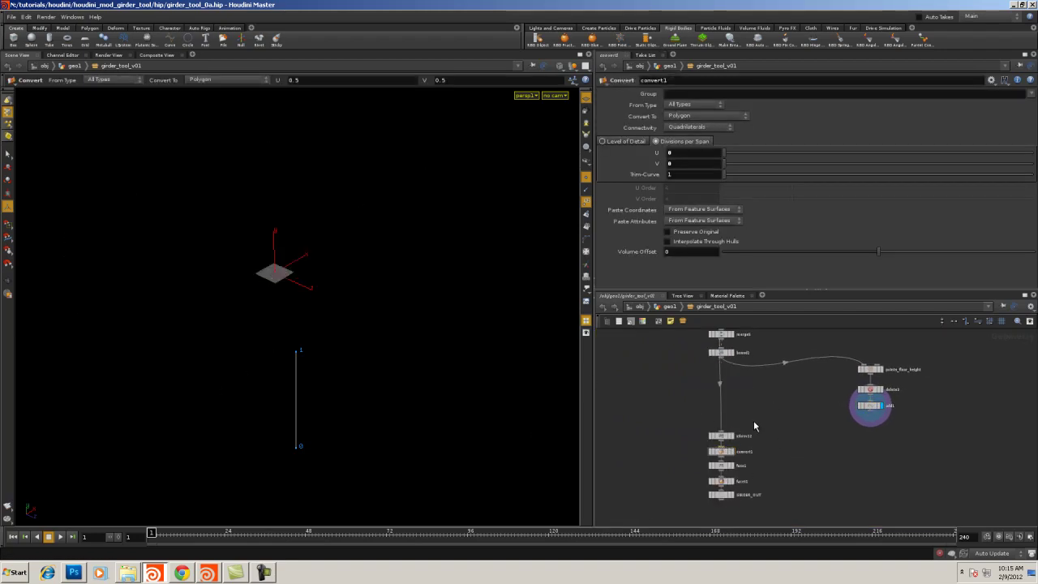
Add a Copy node fed from bound1, display it and set its number of copies to 2
key(Tab)
text(c)
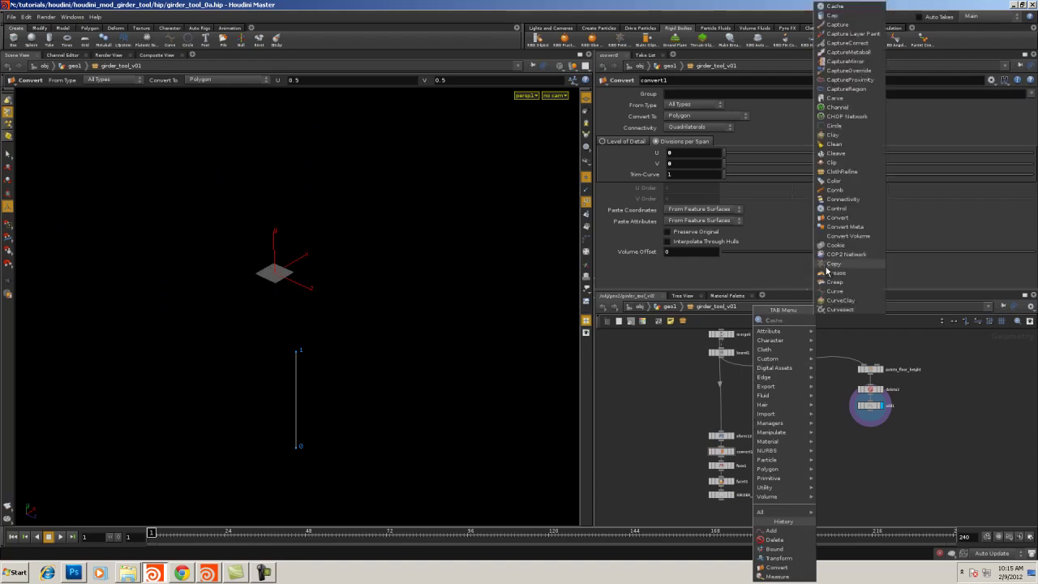
click(827, 269)
click(766, 410)
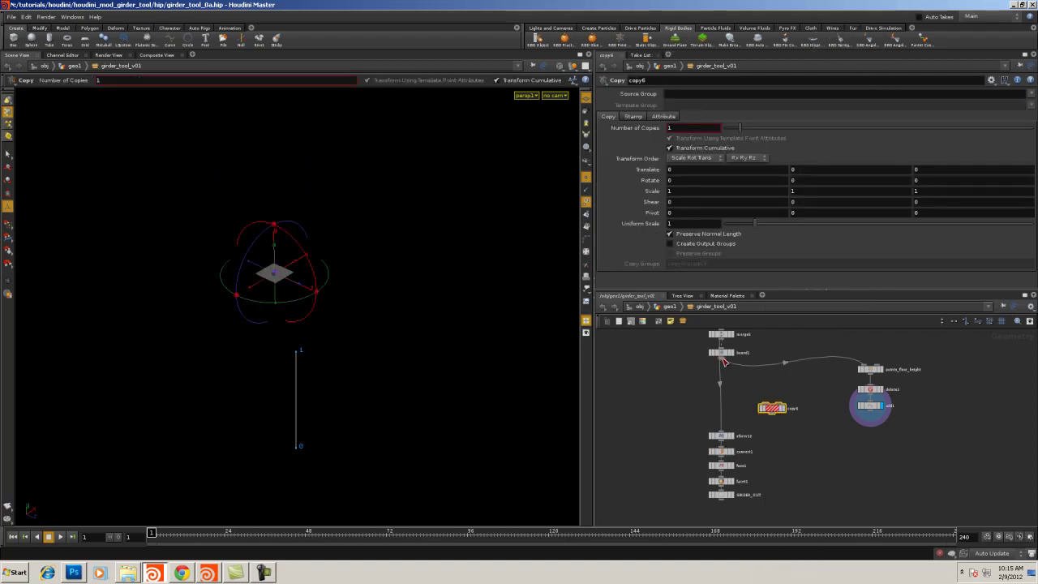
drag(766, 404, 720, 358)
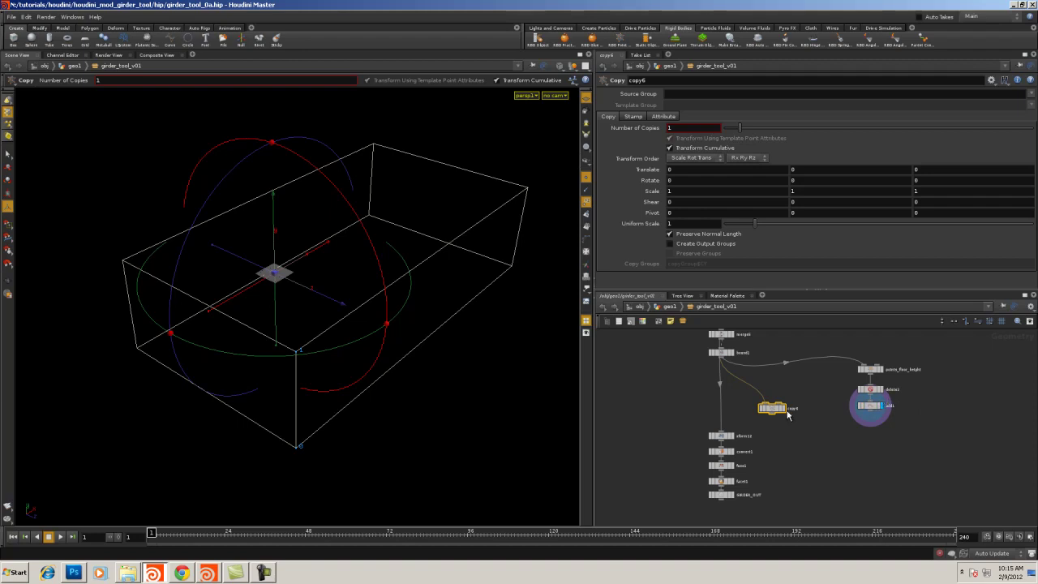
scroll(814, 453, up, 3)
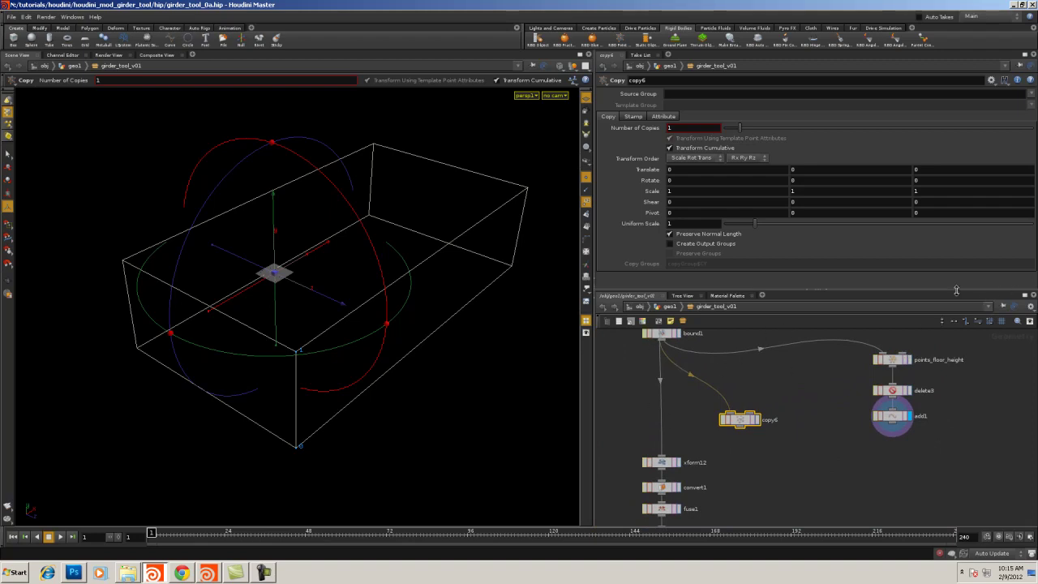
click(755, 420)
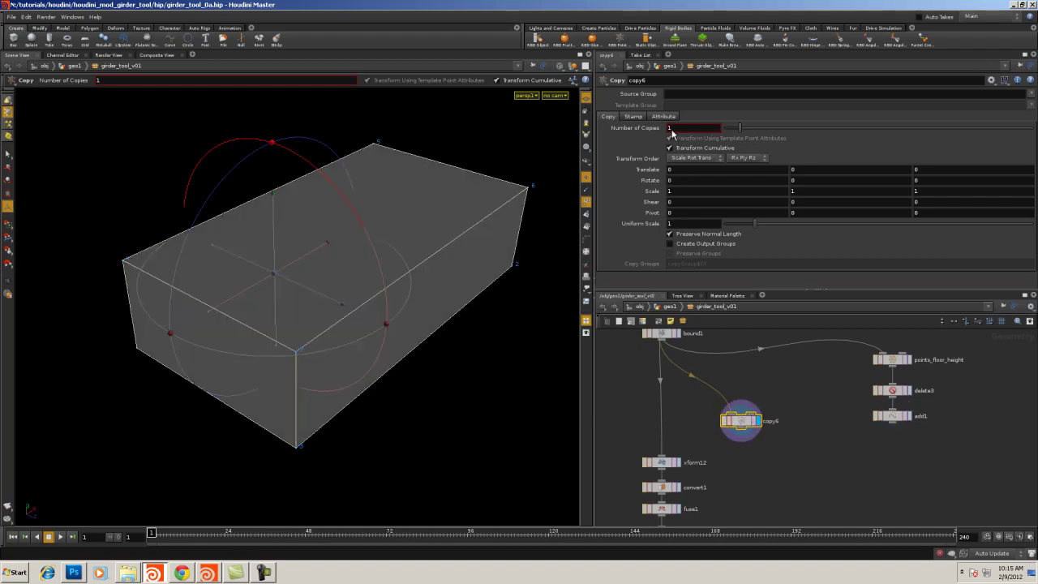
drag(671, 130, 664, 131)
Replace copy6's Y translate with the pasted distance() expression between the P positions of points 0 and 1 of ../add1
click(893, 418)
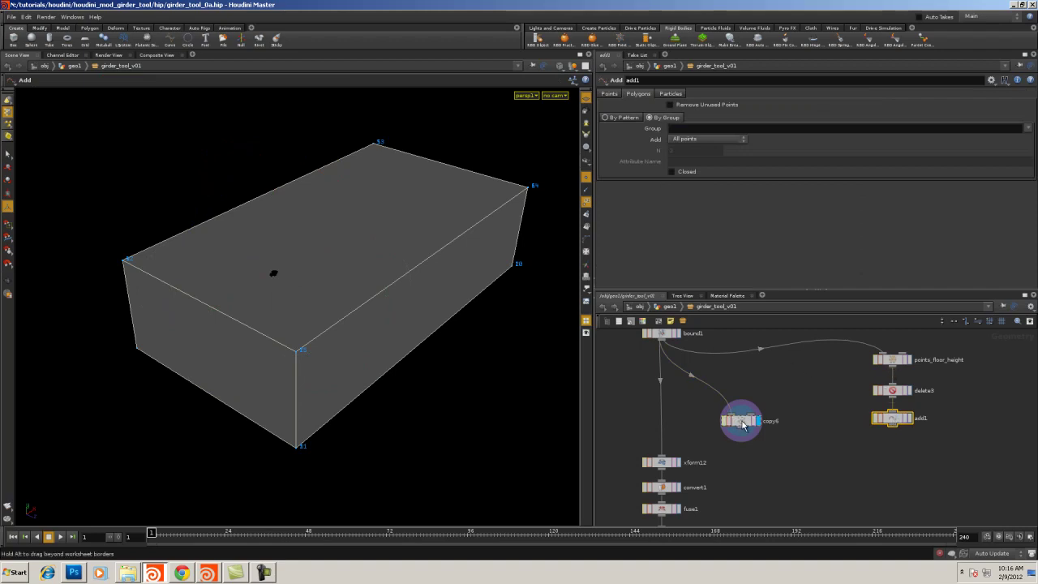
click(742, 423)
right_click(805, 171)
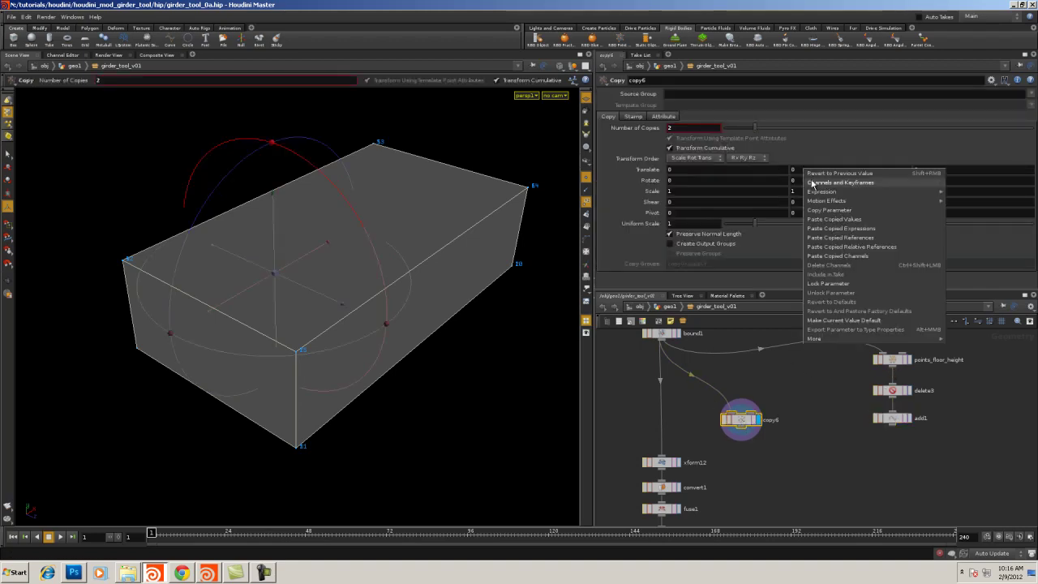
mouse_move(821, 192)
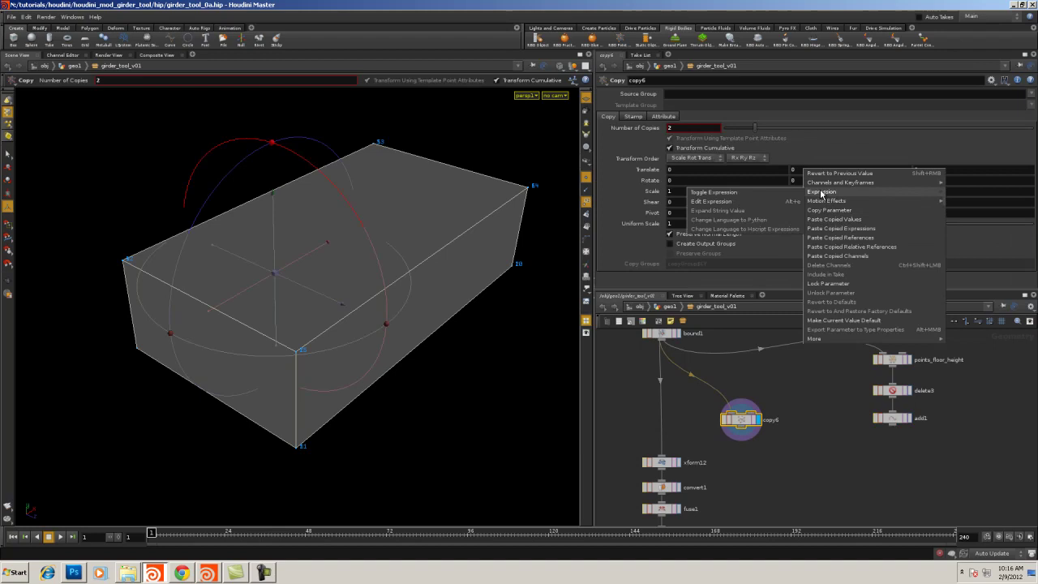
click(710, 202)
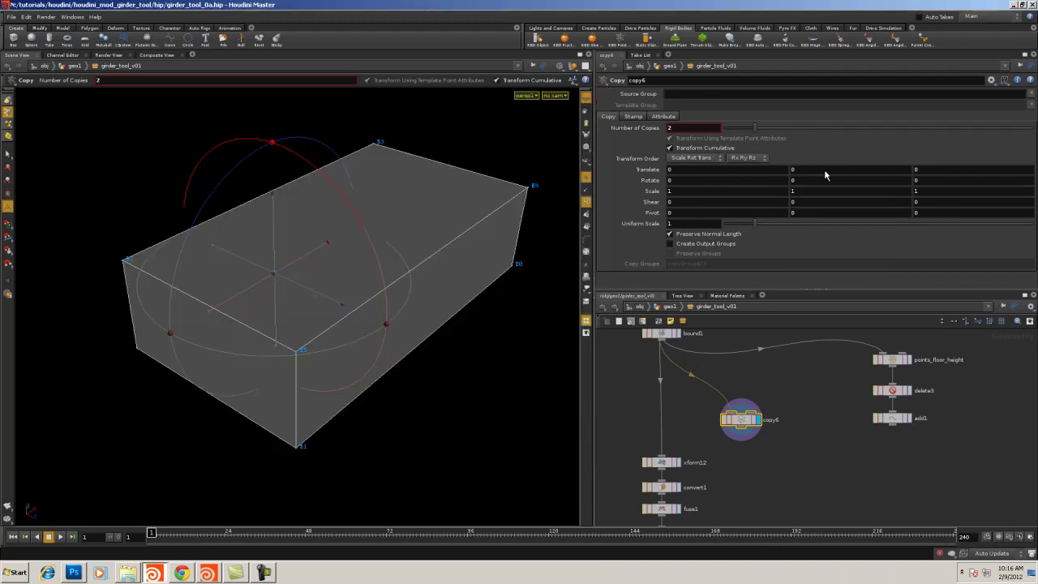
key(alt+e)
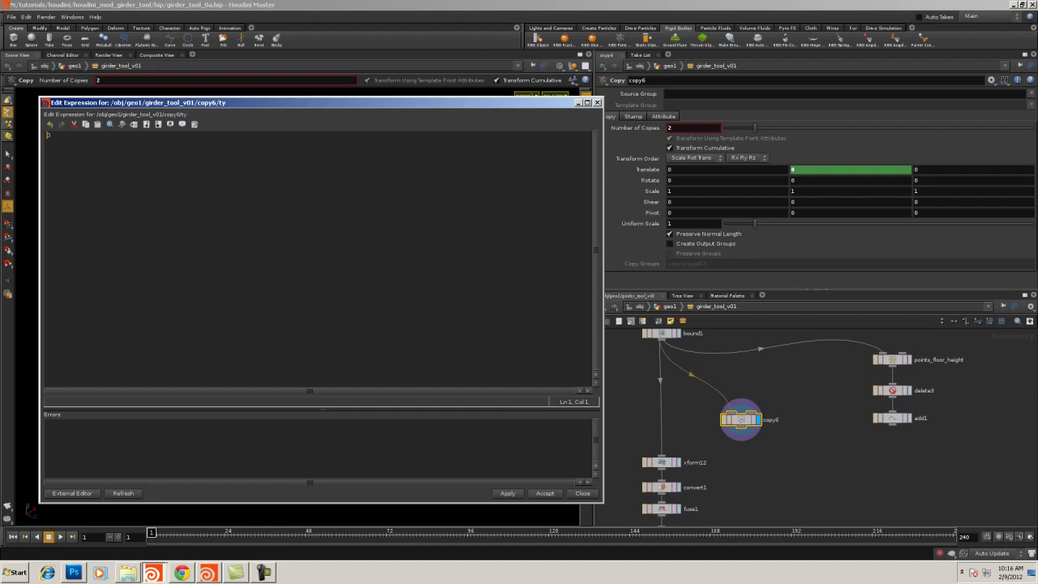
key(alt+Tab)
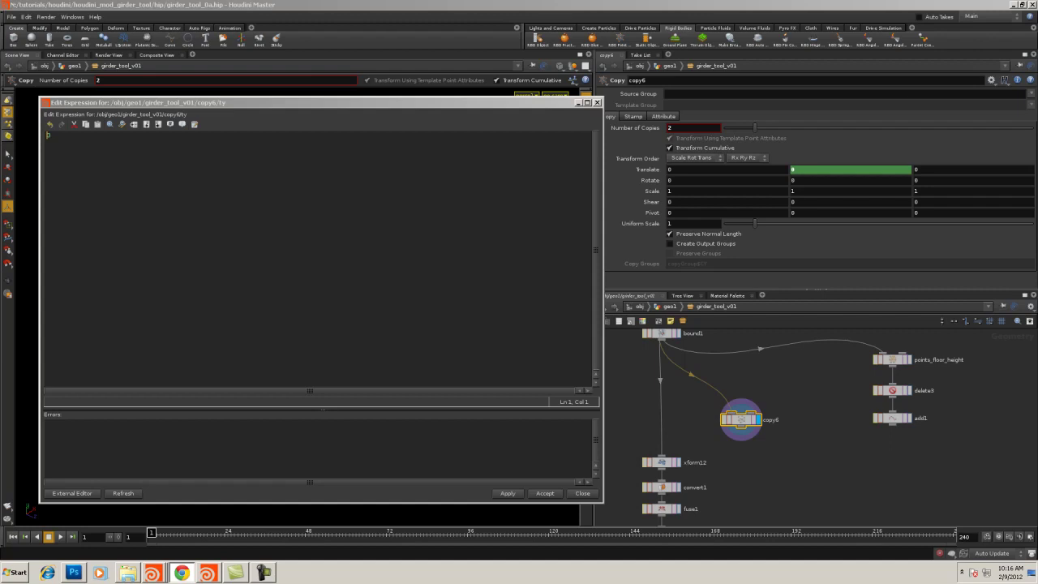
click(79, 137)
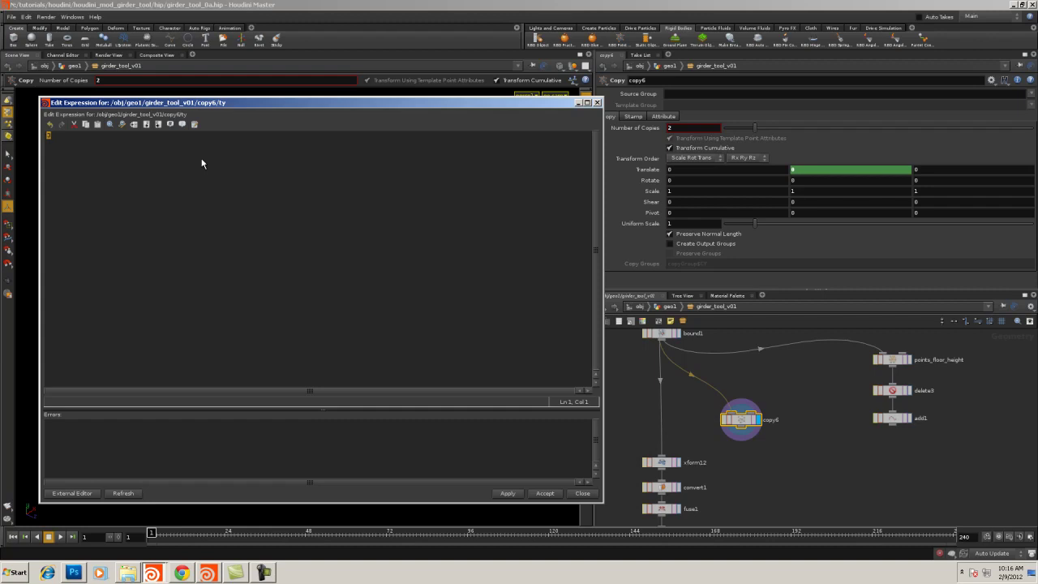
text(0)
key(ctrl+v)
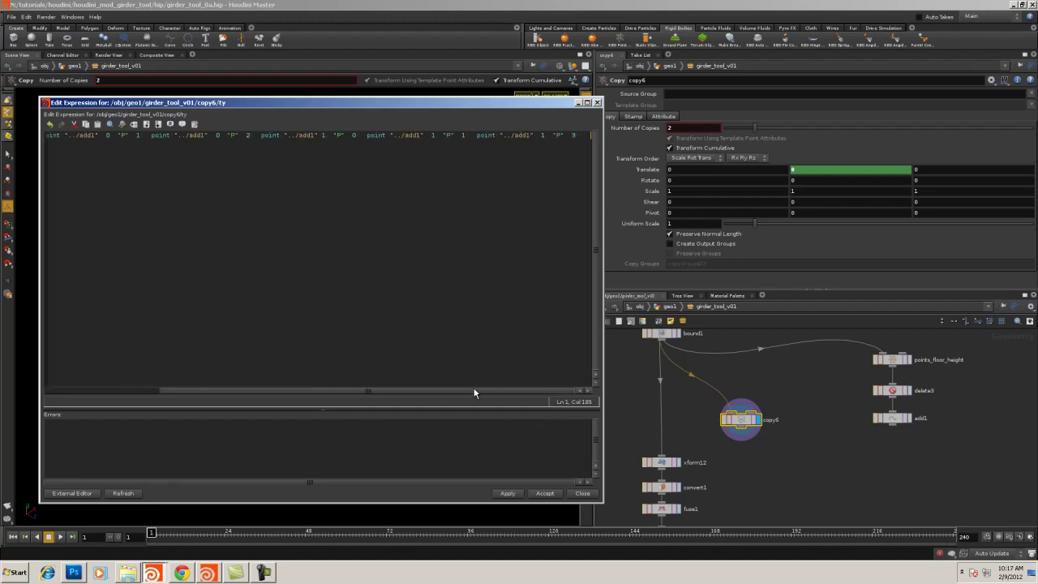
Clean up stray characters at the start and end of the pasted distance expression
drag(476, 390, 191, 387)
click(47, 136)
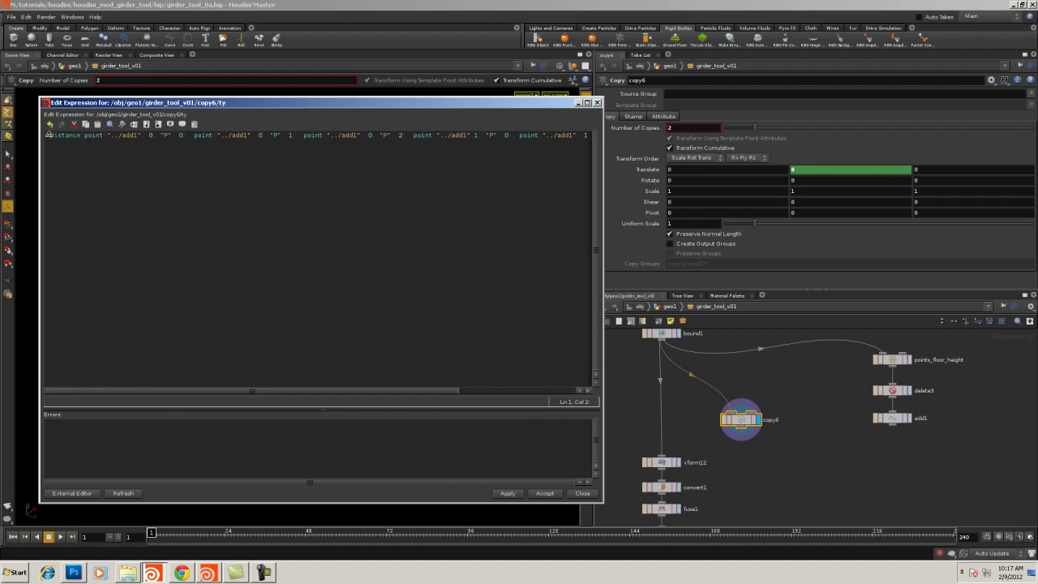
key(Tab)
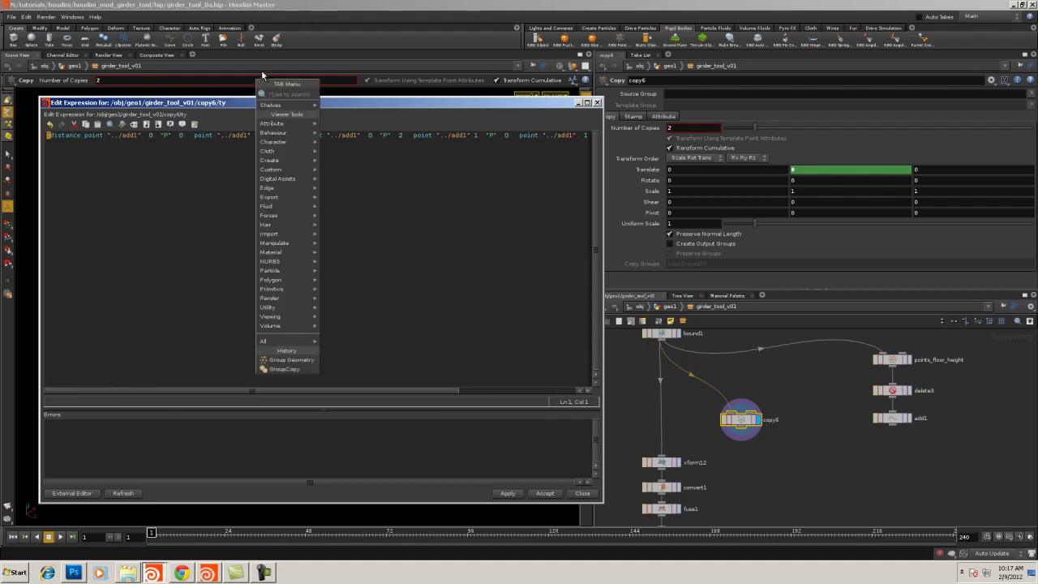
click(49, 139)
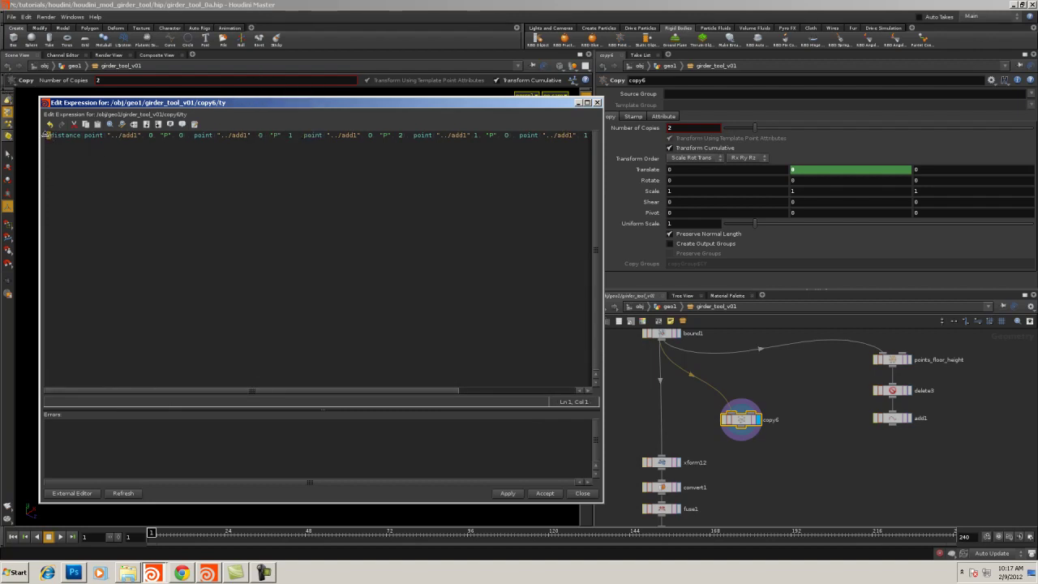
key(Delete)
drag(203, 394, 452, 375)
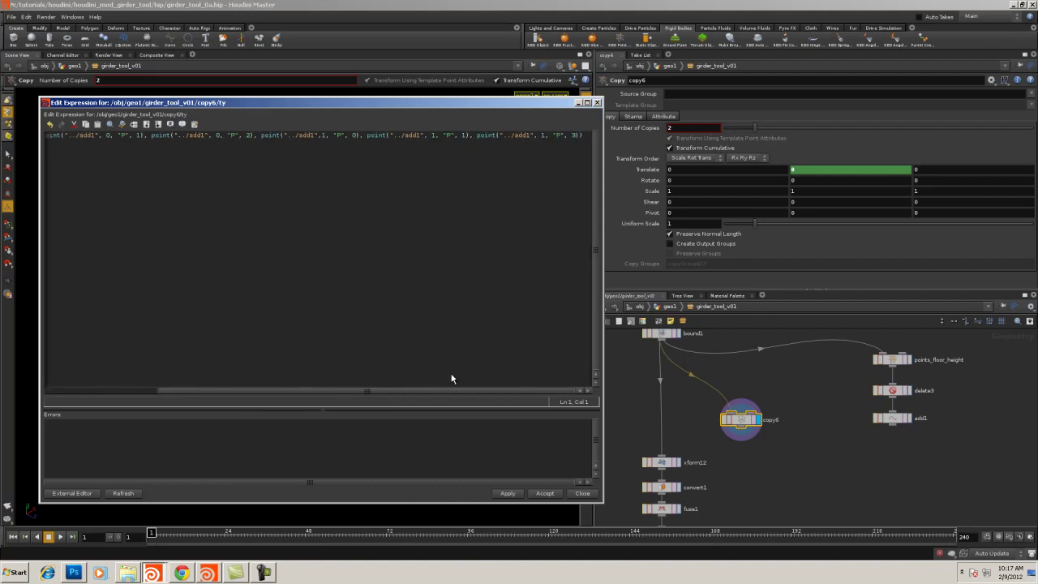
click(584, 138)
key(BackSpace)
key(BackSpace)
key(BackSpace)
key(BackSpace)
key(BackSpace)
key(BackSpace)
Reposition and widen the expression editor so the whole distance expression fits on one line
drag(463, 103, 481, 95)
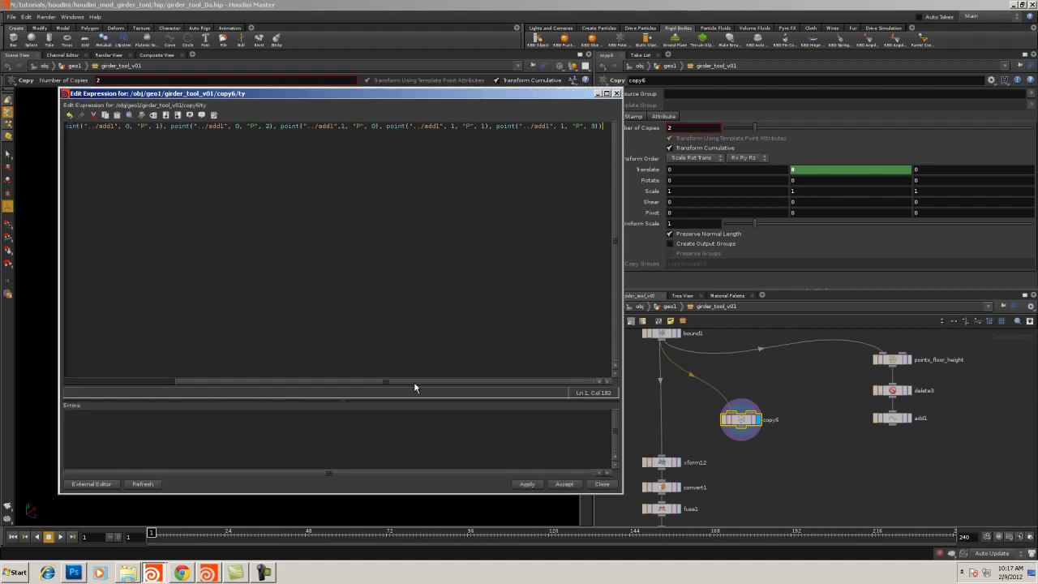
drag(350, 381, 266, 386)
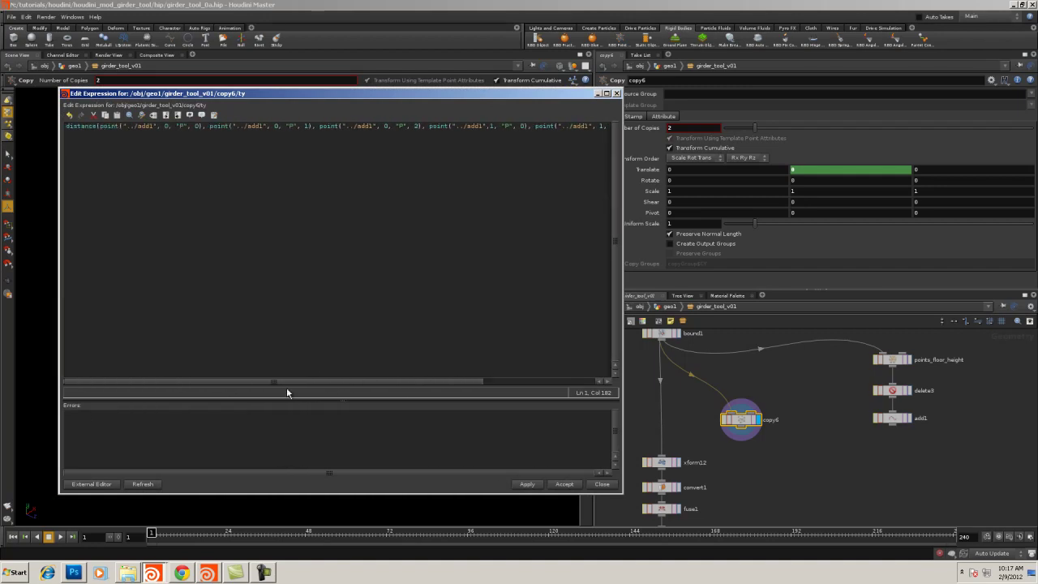
drag(253, 341, 416, 305)
drag(324, 307, 111, 364)
drag(621, 141, 1017, 138)
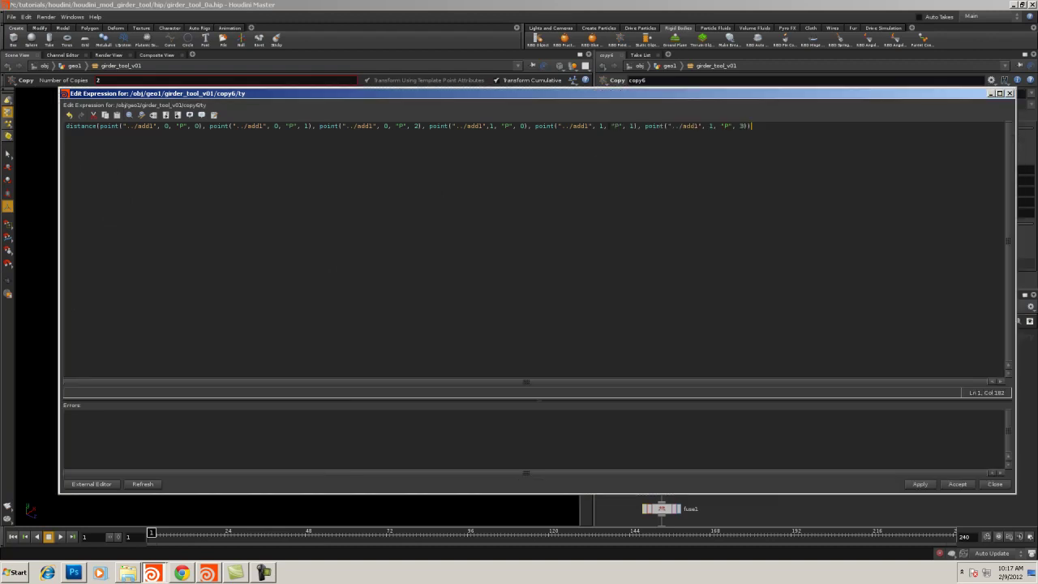
drag(515, 88, 510, 73)
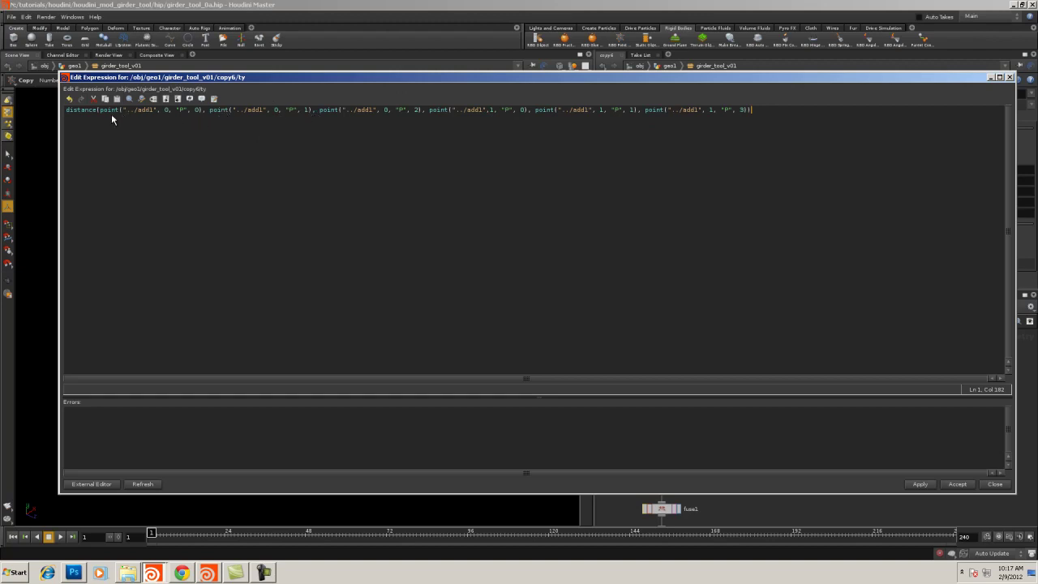
Separate the three point() calls for point 0 from the three for point 1 with extra spaces
key(Home)
drag(208, 112, 272, 113)
click(272, 113)
drag(319, 111, 363, 111)
click(384, 109)
drag(427, 109, 457, 110)
click(528, 112)
click(203, 111)
click(426, 109)
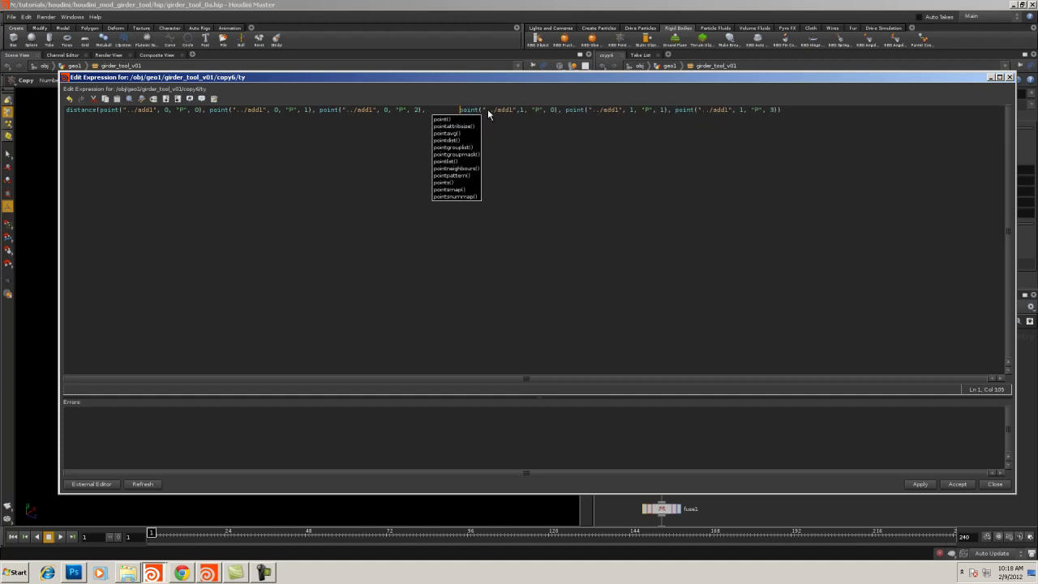
Examine the point number in each of the six point() calls and the two coordinate groups of the distance expression
click(603, 311)
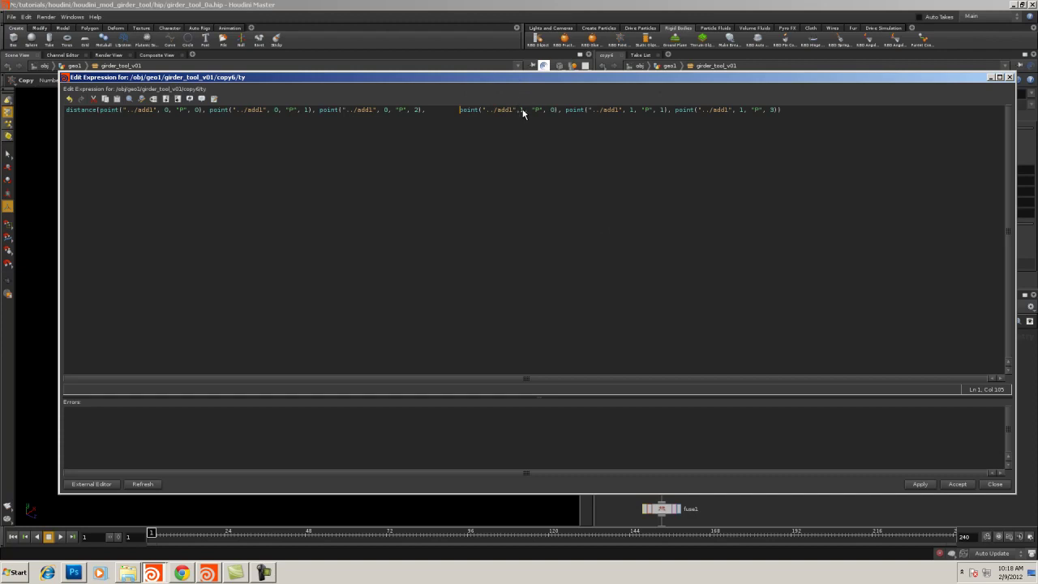
double_click(276, 109)
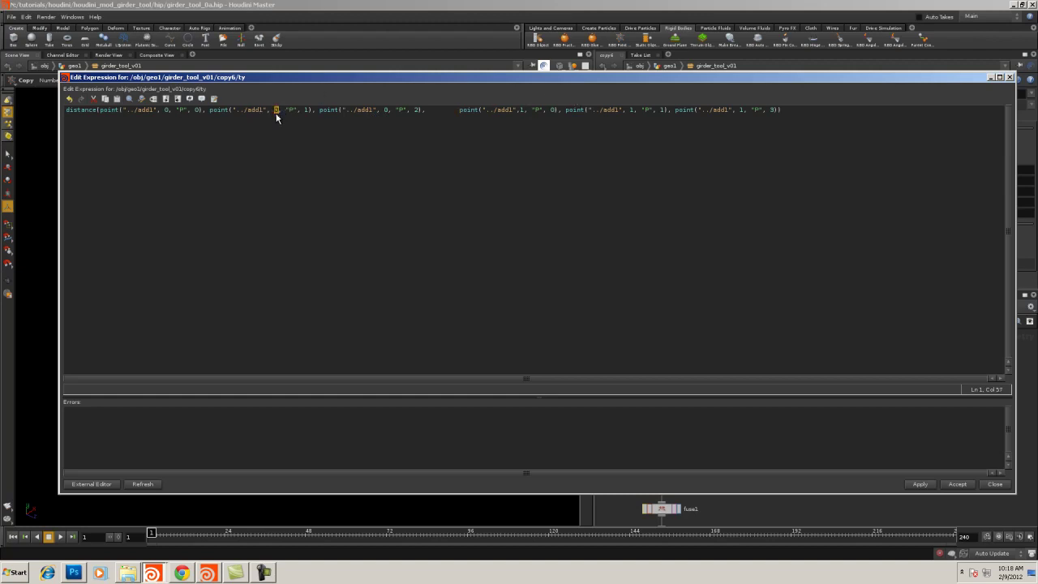
text(0,)
double_click(166, 109)
text(0)
double_click(386, 109)
click(459, 111)
double_click(522, 110)
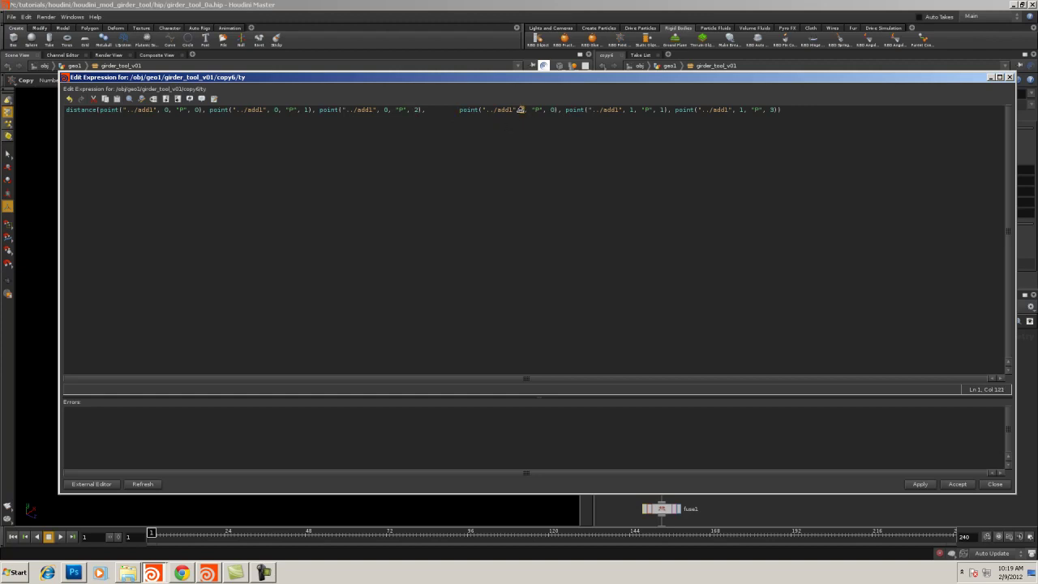
double_click(632, 110)
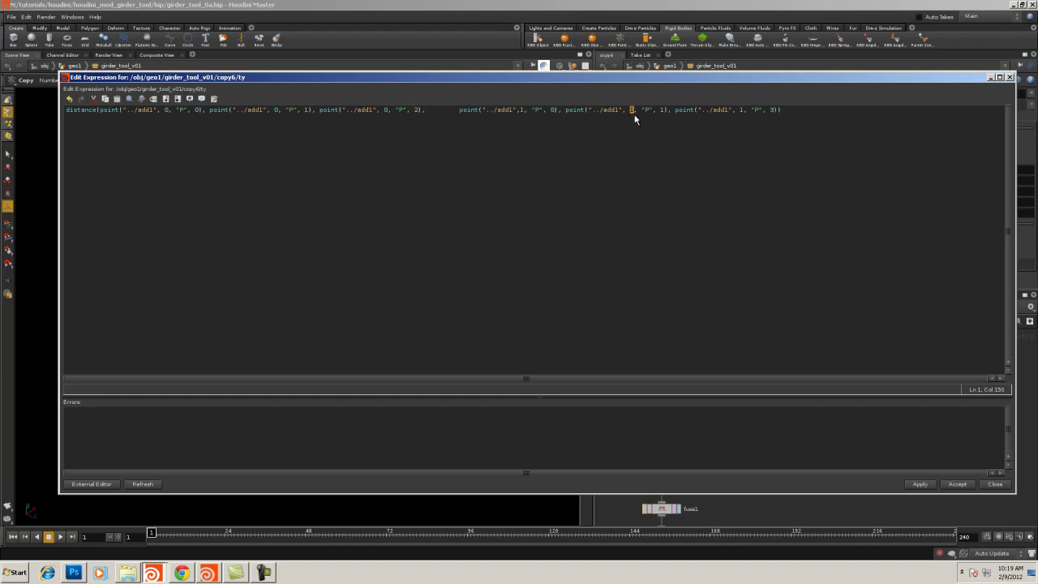
double_click(741, 111)
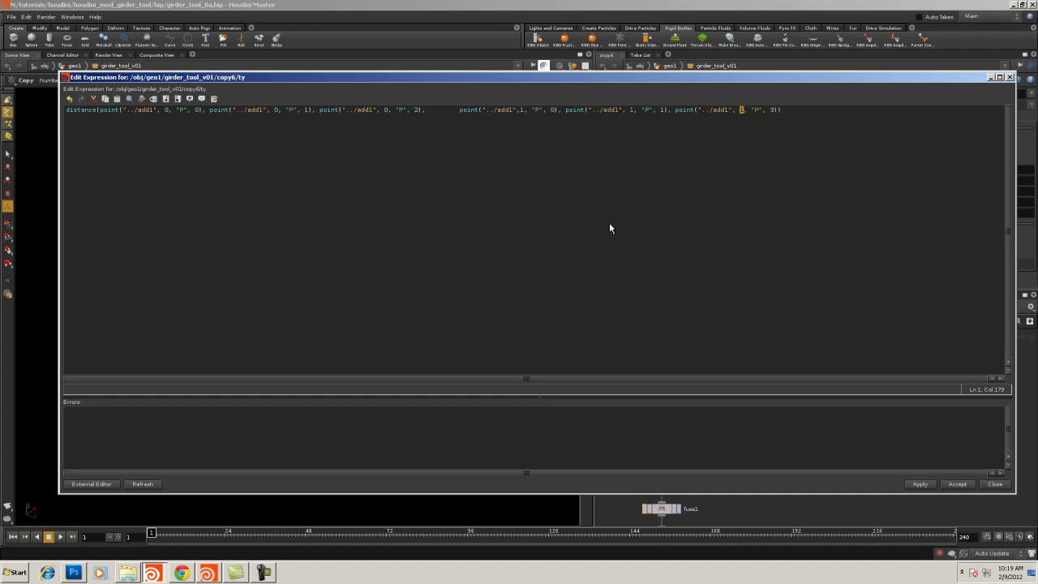
click(458, 111)
drag(294, 110, 64, 109)
drag(433, 112, 278, 112)
drag(22, 130, 42, 109)
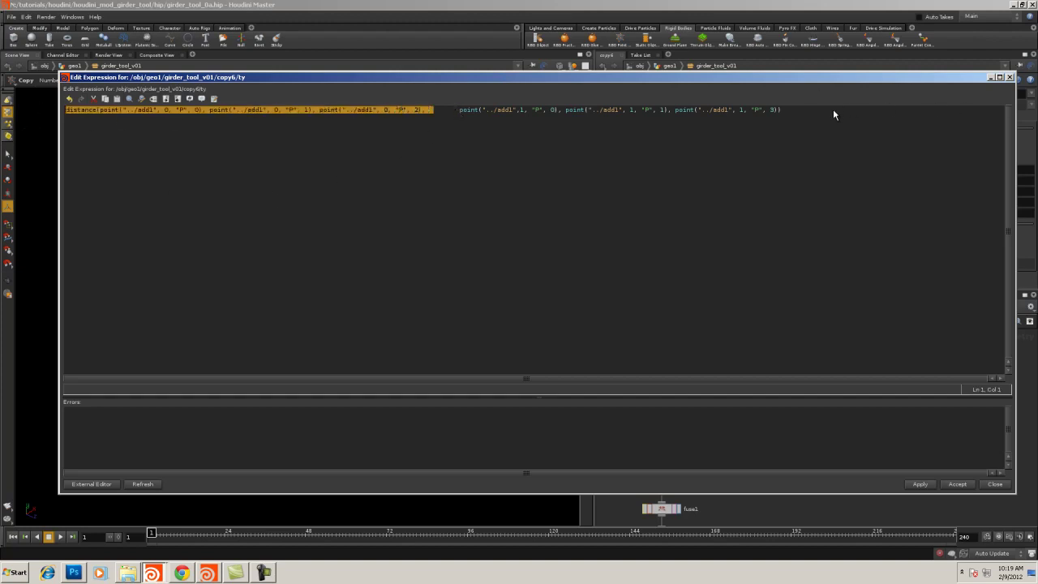
click(791, 109)
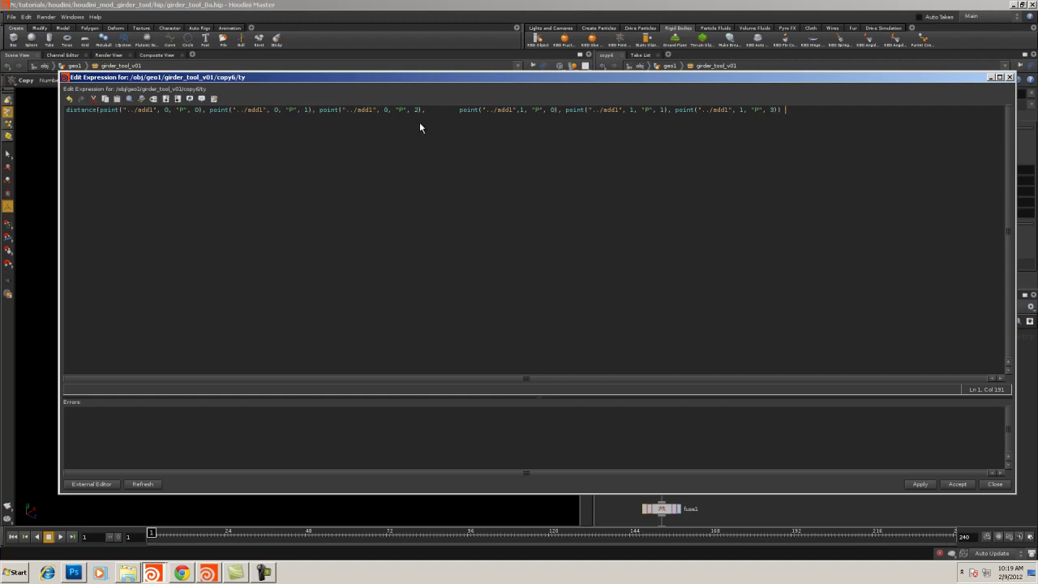
Remove the extra spaces between the two groups of point() calls and accept the Y translate expression
click(457, 111)
key(BackSpace)
key(BackSpace)
key(BackSpace)
key(BackSpace)
key(BackSpace)
key(BackSpace)
key(BackSpace)
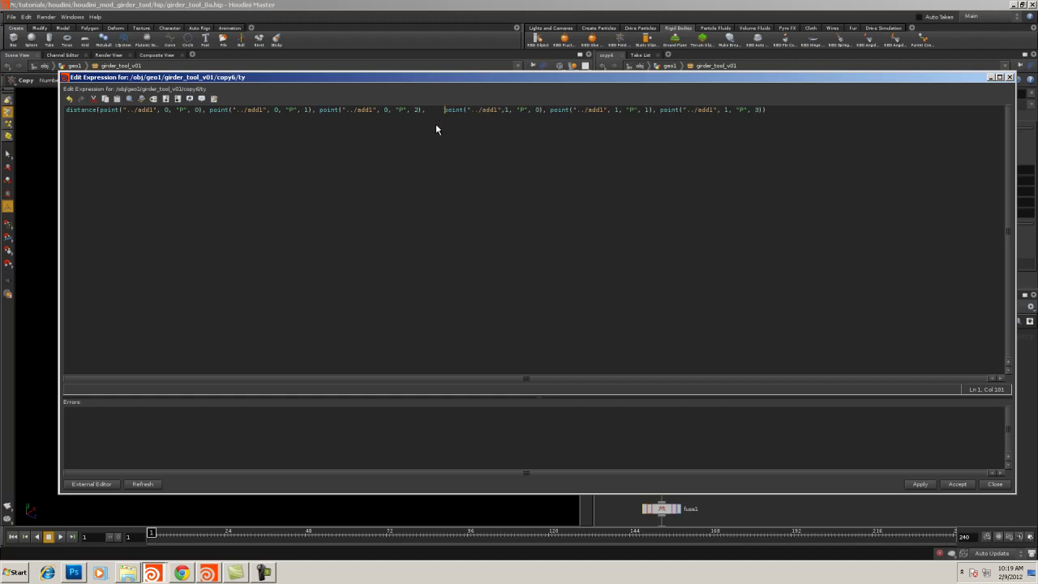
key(BackSpace)
key(BackSpace)
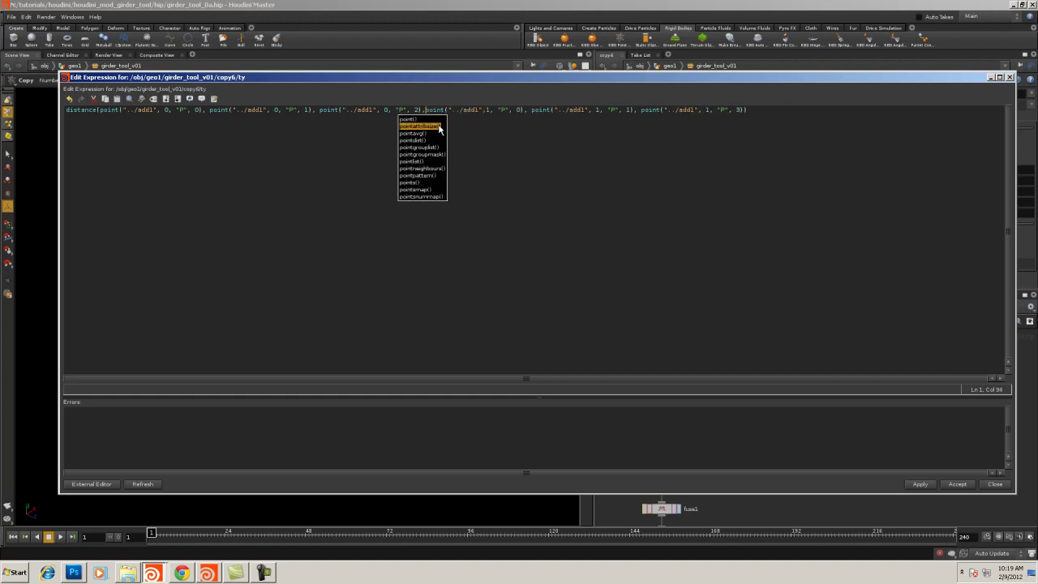
key(Escape)
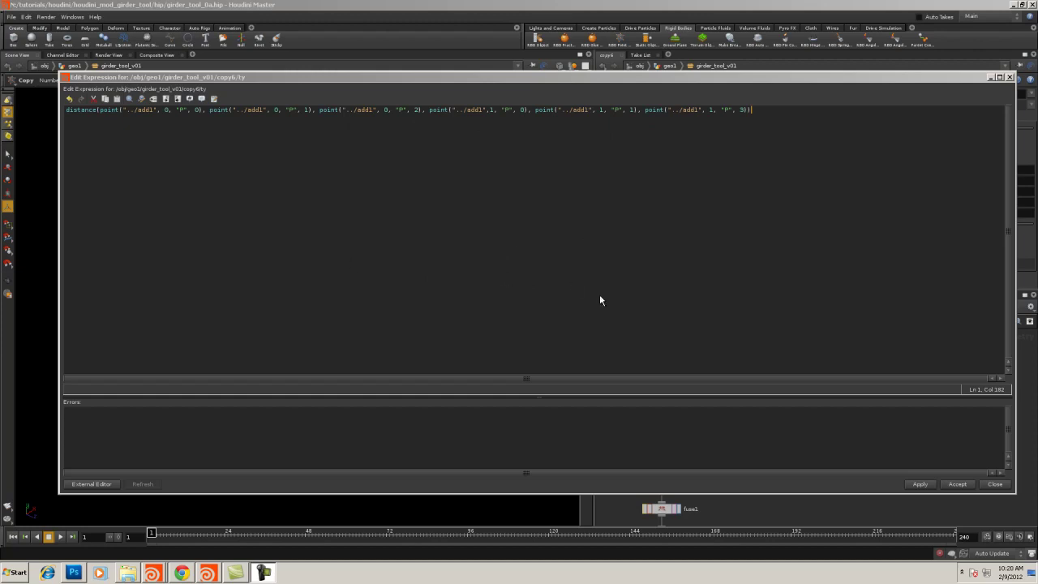
click(958, 484)
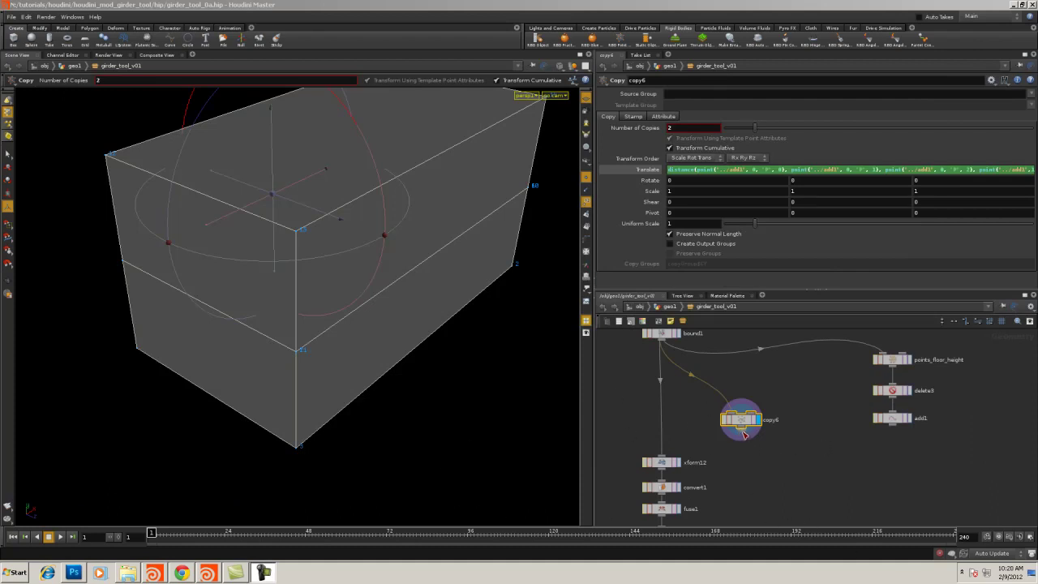
Take bound1 out of the main chain onto a side branch and feed copy6 directly from merge5
middle_drag(856, 439, 913, 454)
right_drag(913, 455, 895, 451)
scroll(895, 452, down, 1)
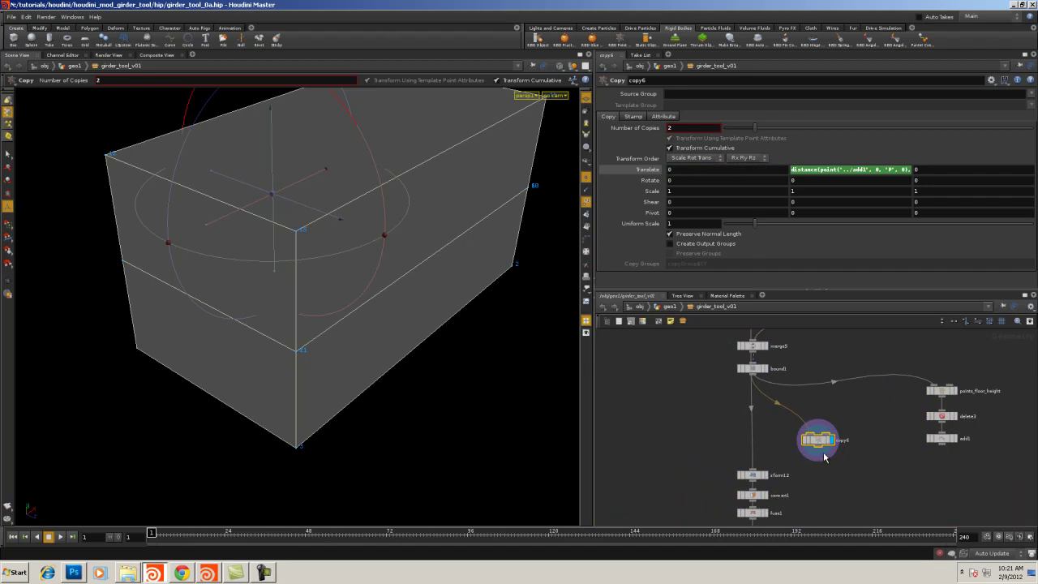
drag(820, 442, 834, 442)
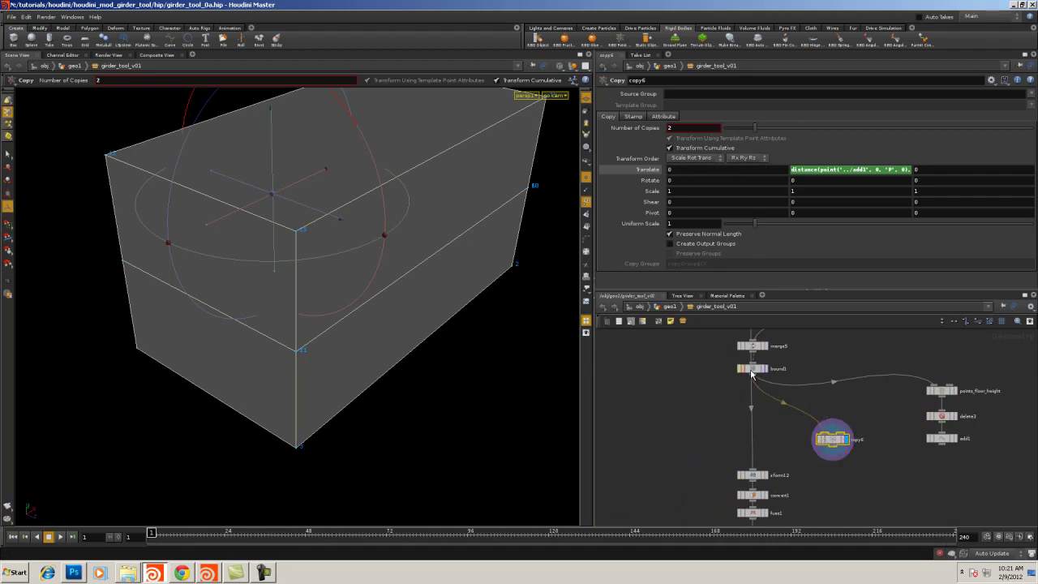
drag(752, 374, 840, 374)
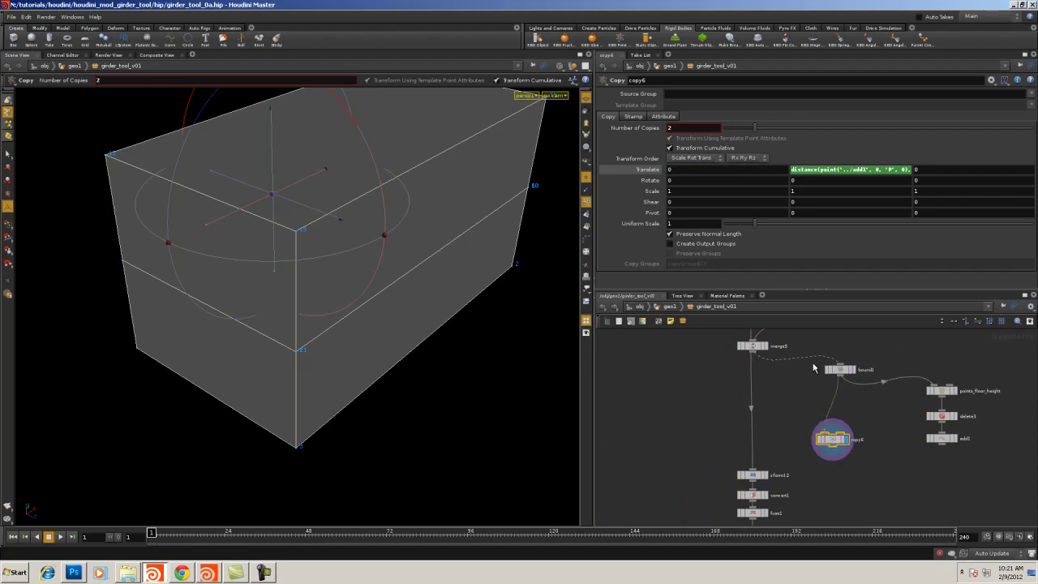
click(823, 433)
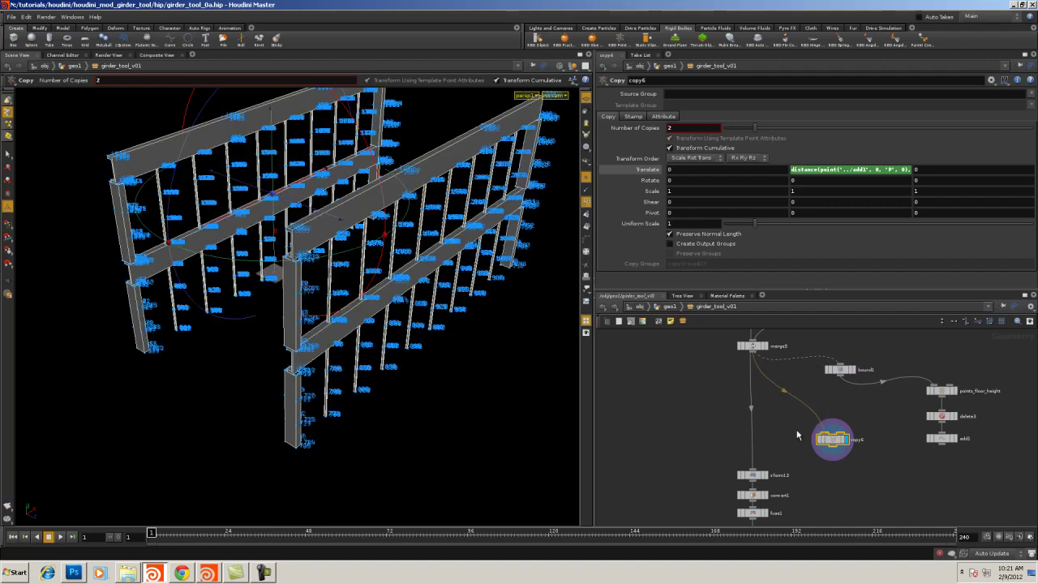
Hide the point numbers and point markers in the viewport, and insert copy6 between merge5 and xform12
click(586, 201)
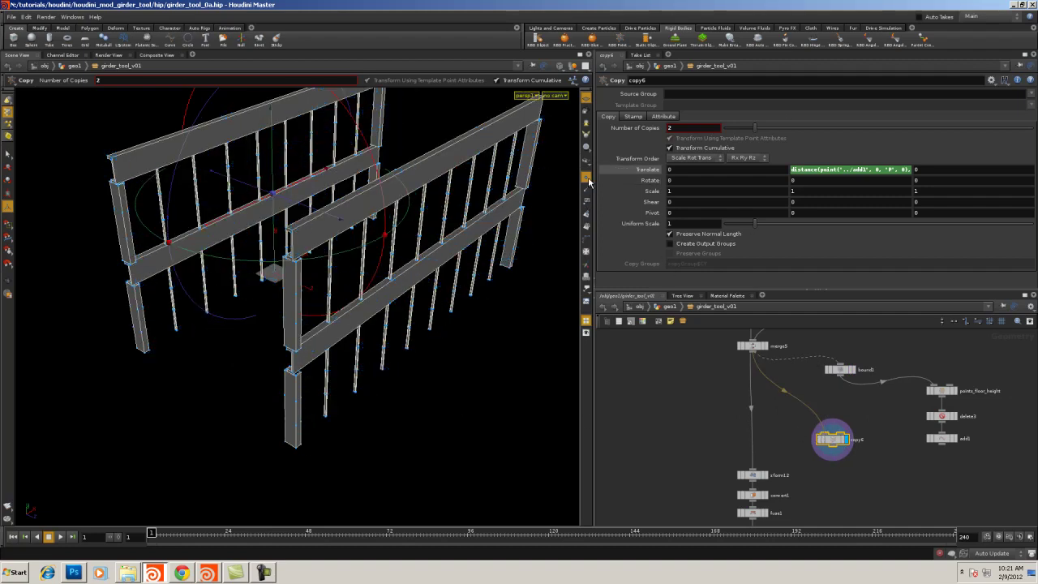
drag(832, 448, 754, 470)
drag(832, 442, 752, 441)
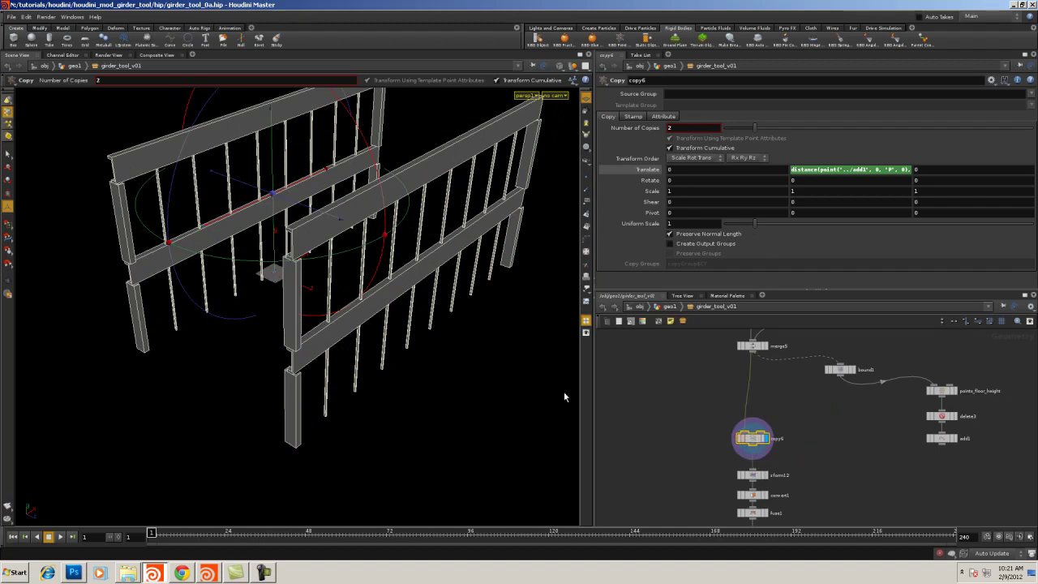
click(670, 450)
middle_drag(671, 450, 680, 350)
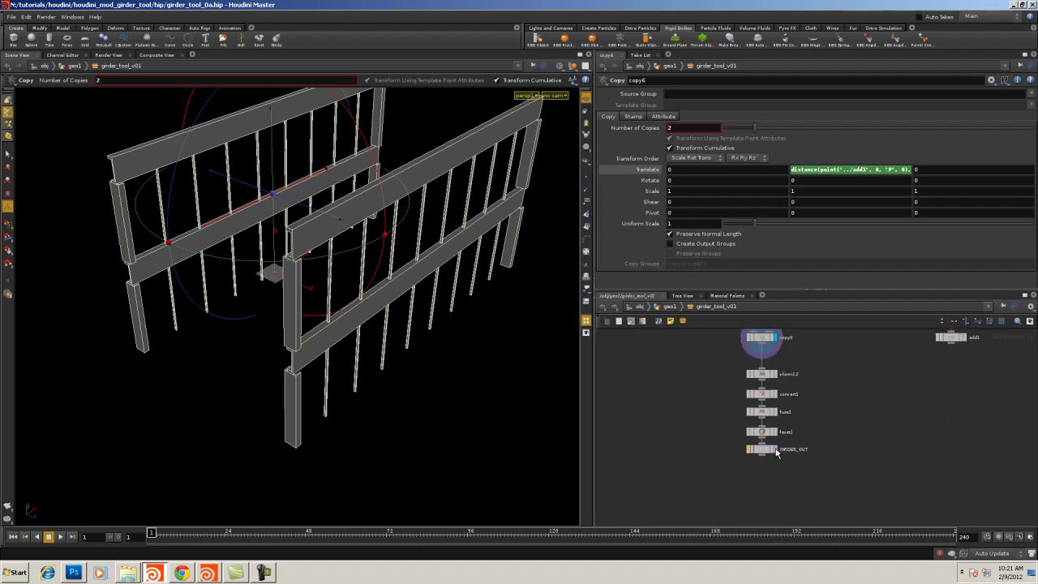
Display GIRDER_OUT, open the girder_tool asset's type properties from the geo1 level and add an integer parameter after beam size
click(776, 451)
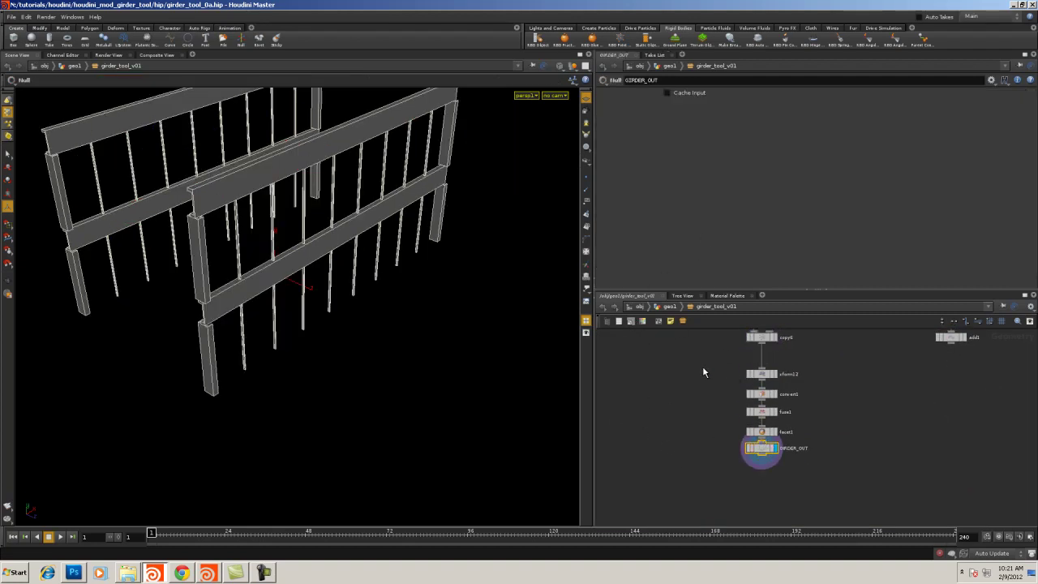
click(669, 306)
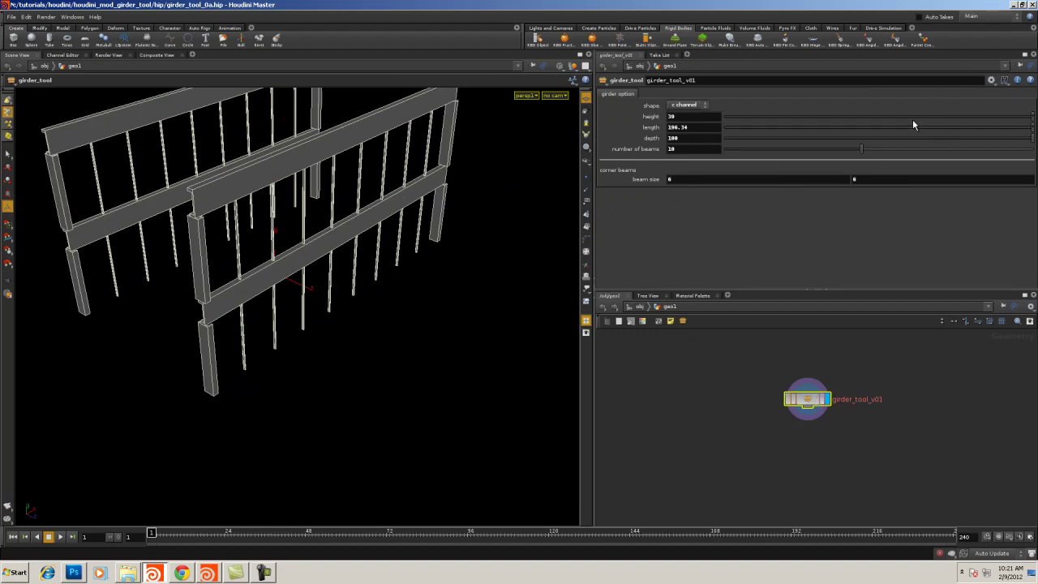
right_click(806, 402)
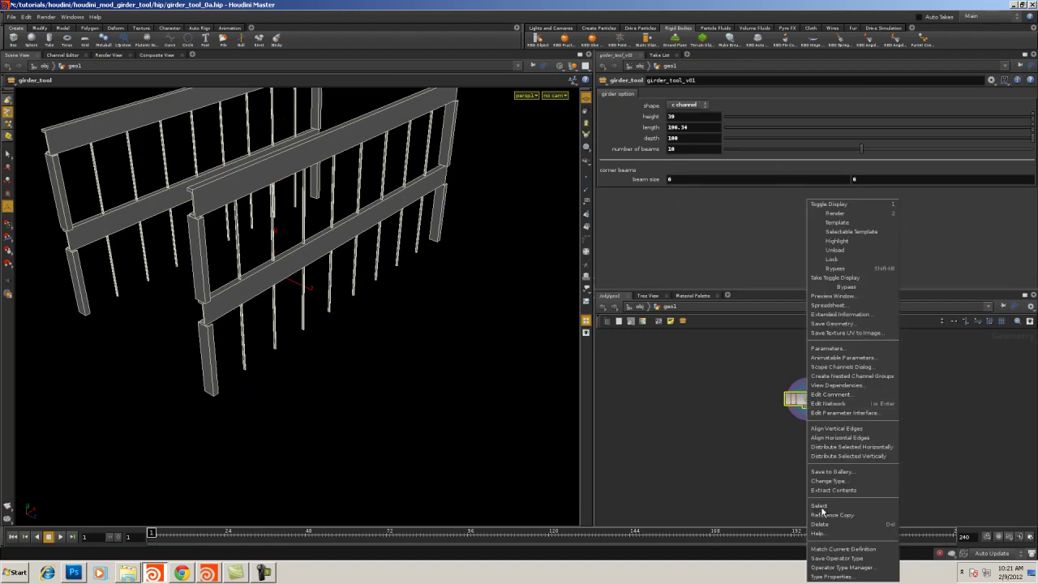
click(833, 577)
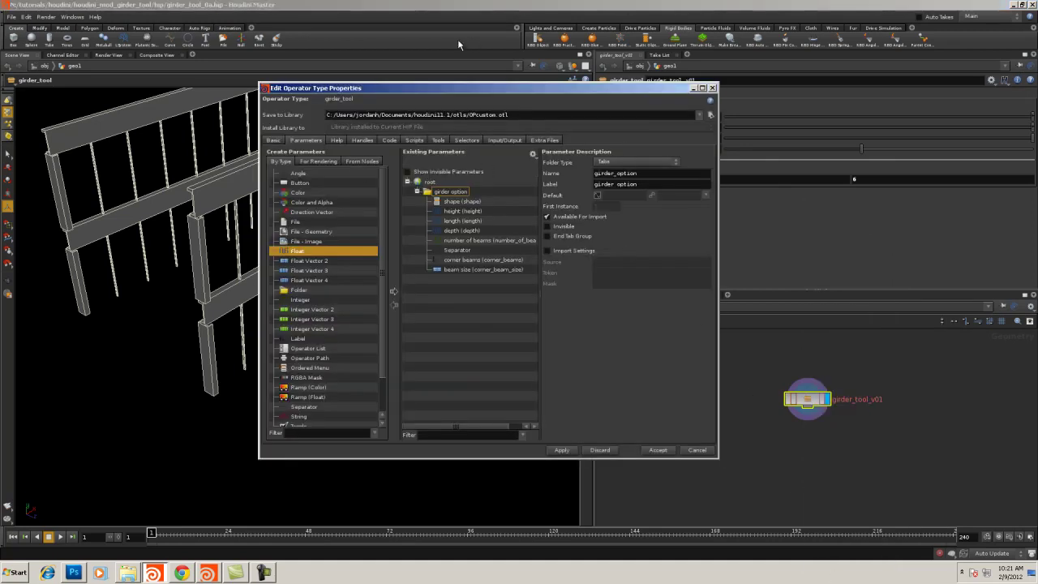
click(304, 302)
click(393, 291)
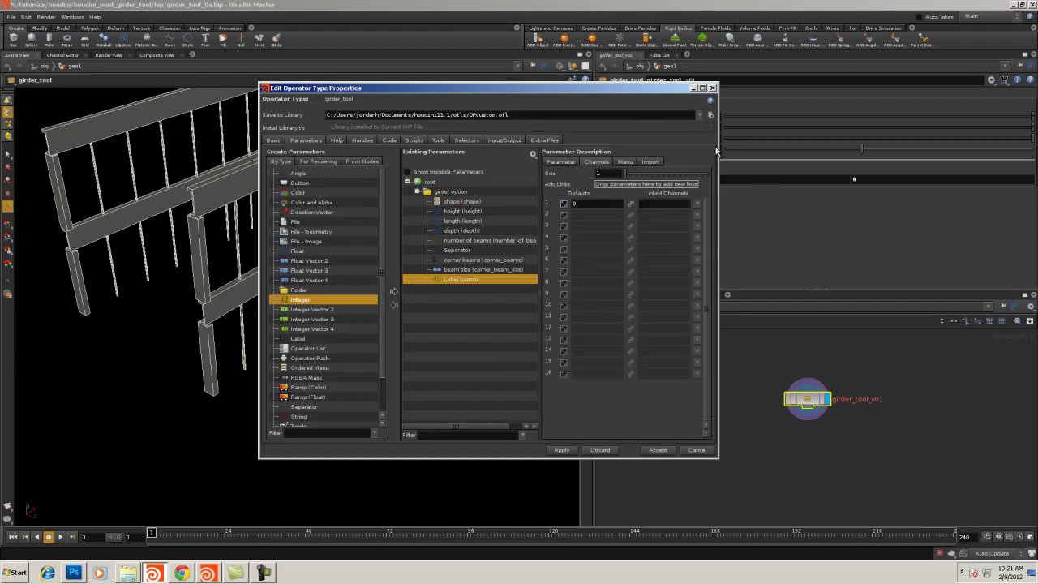
Name the new integer parameter number_of_floors and label it "number of floors"
click(559, 162)
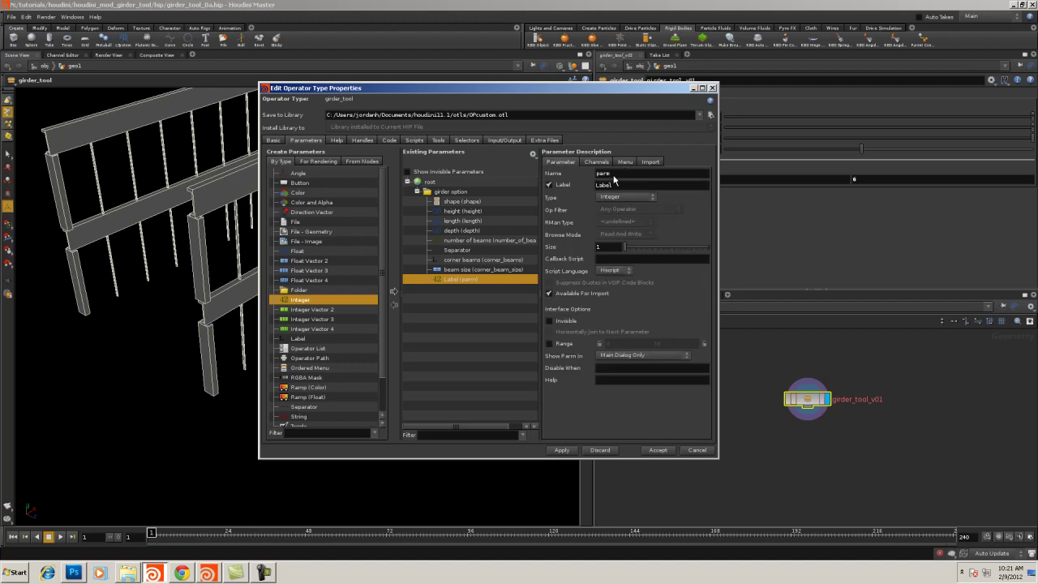
double_click(610, 173)
text(number_of_floors)
key(Return)
drag(656, 175, 590, 176)
key(ctrl+c)
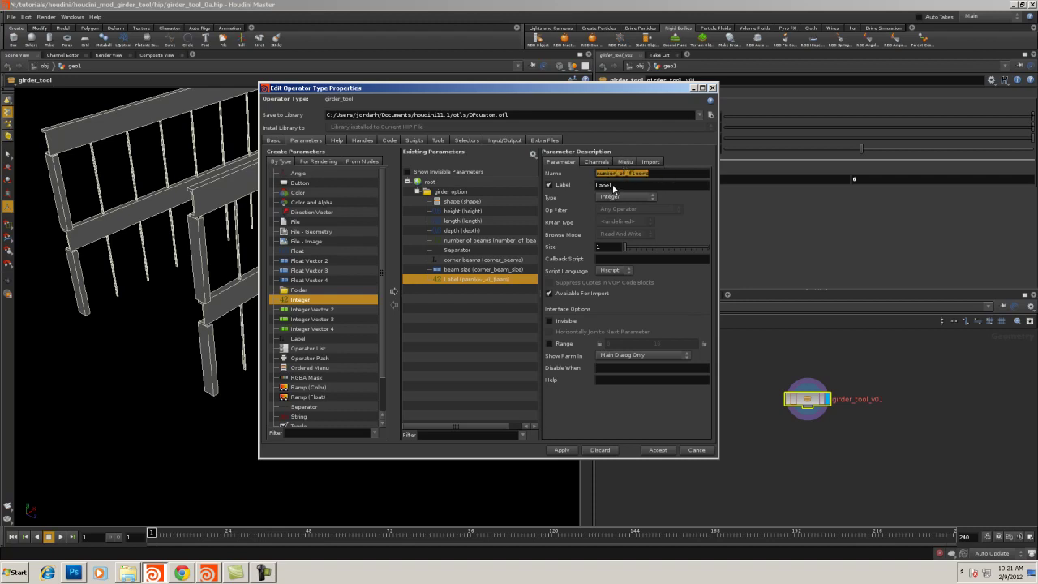
double_click(614, 188)
key(ctrl+v)
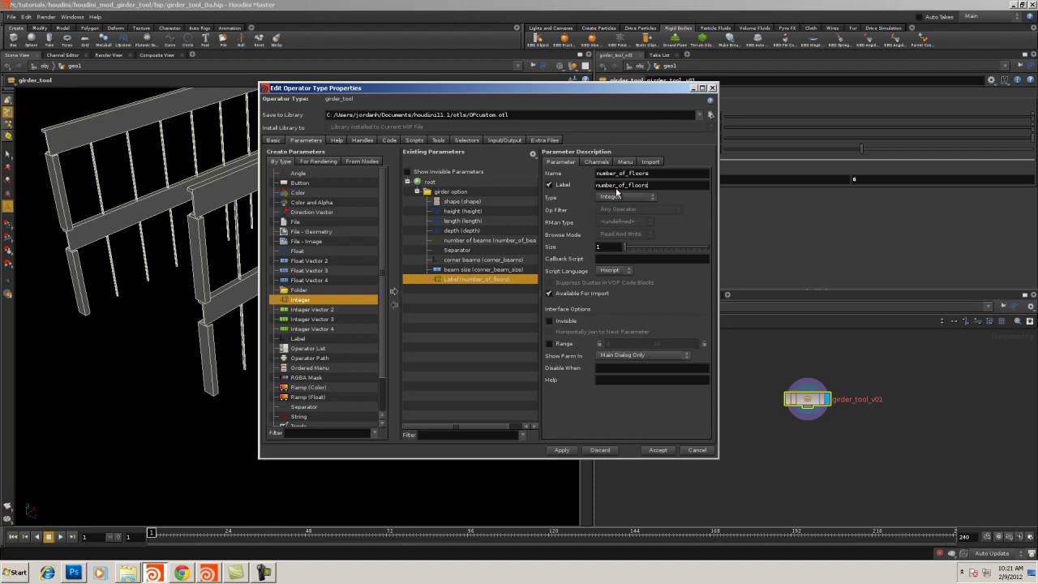
drag(619, 187, 625, 187)
Enable a range of 1 to 10 for the number of floors parameter and accept the type properties
click(551, 344)
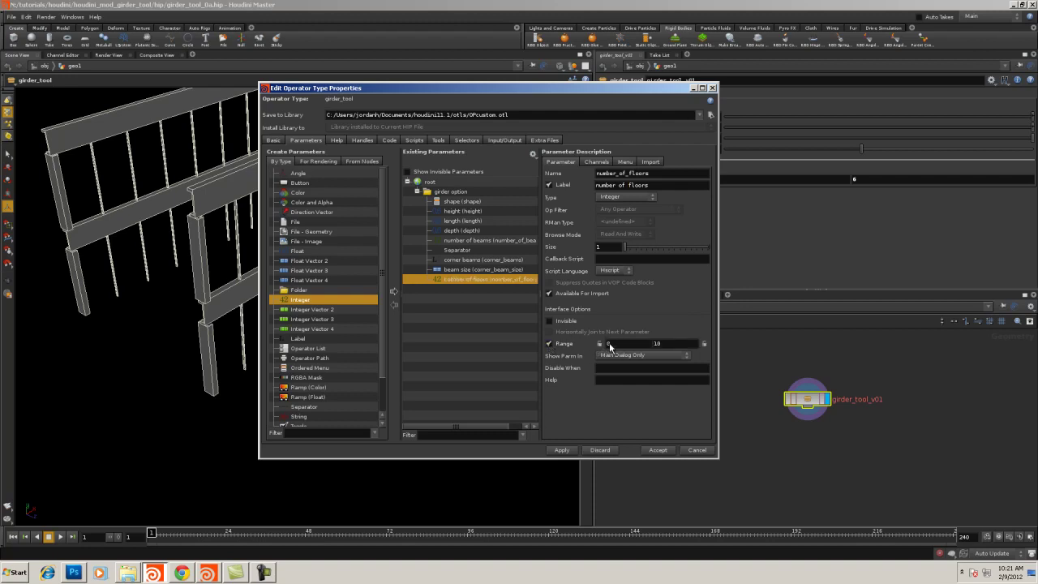
click(607, 346)
text(1)
click(693, 342)
click(560, 451)
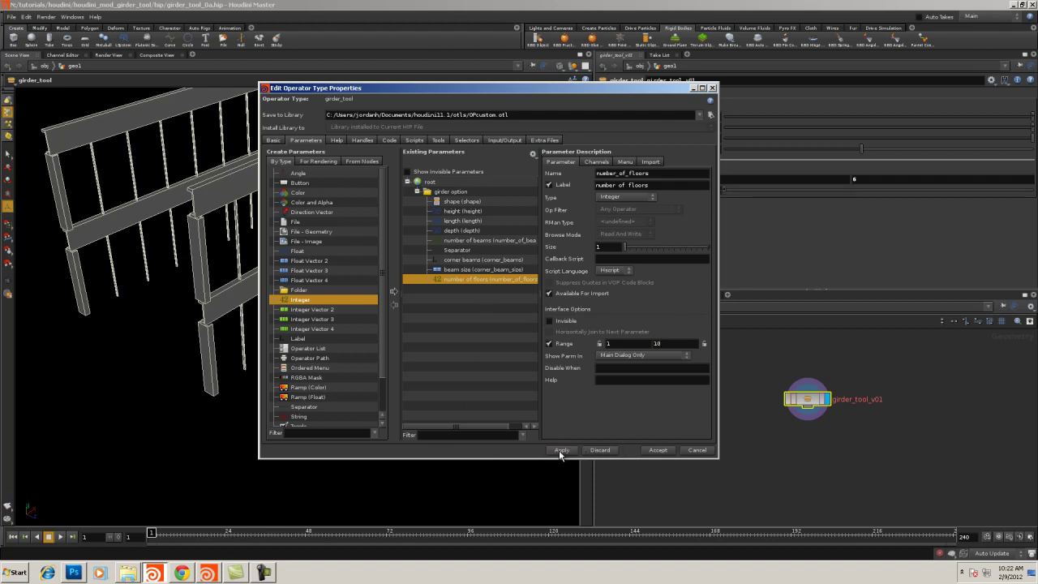
click(659, 450)
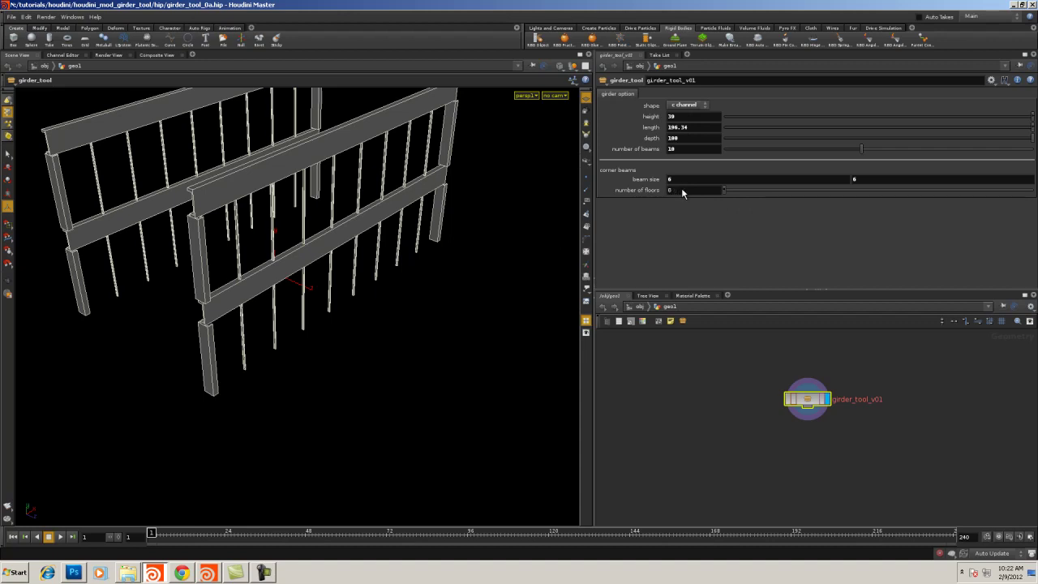
Copy the number of floors parameter of girder_tool_v01
click(991, 81)
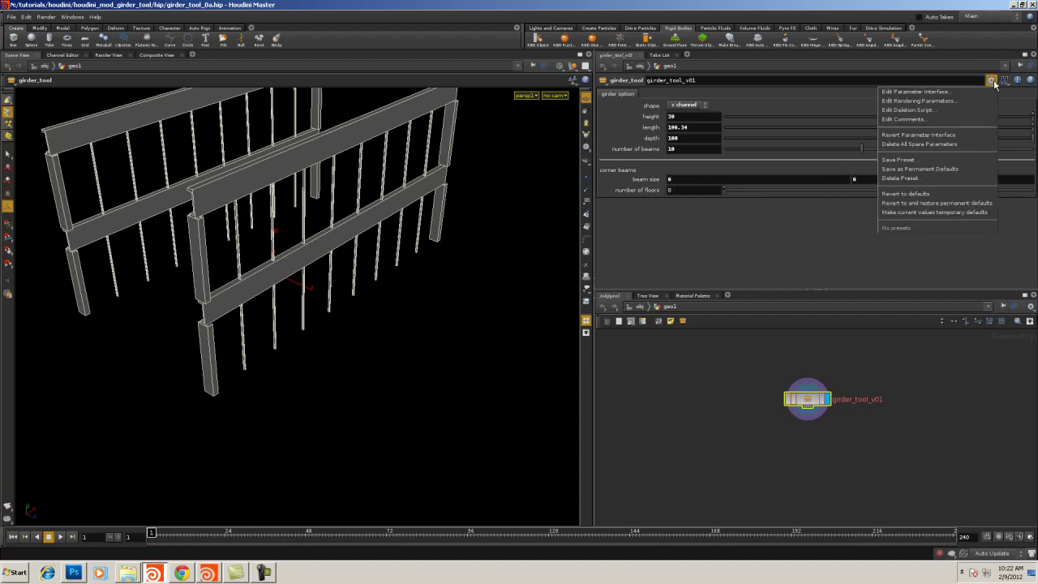
click(665, 192)
right_click(682, 189)
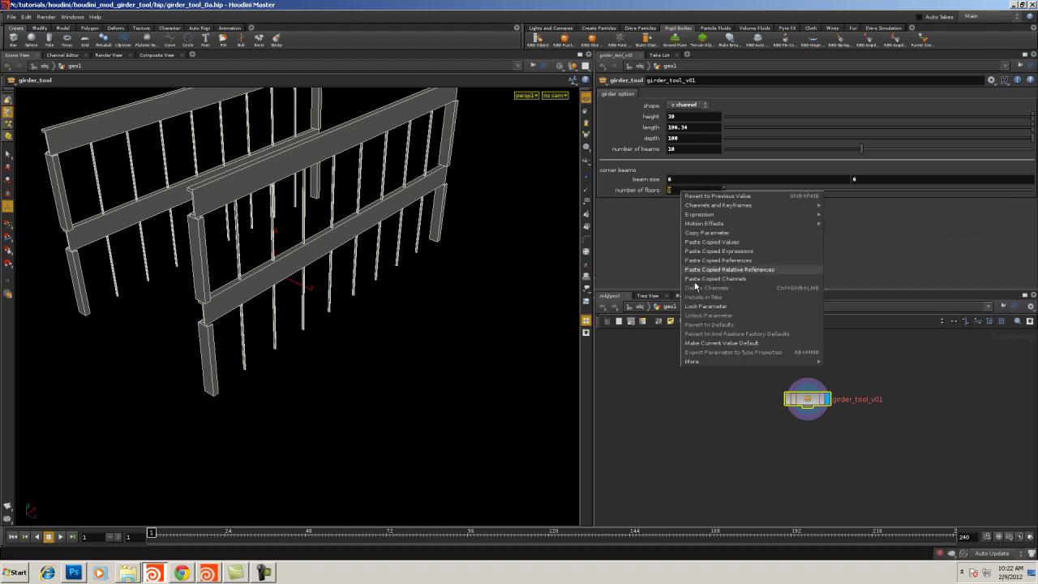
click(697, 233)
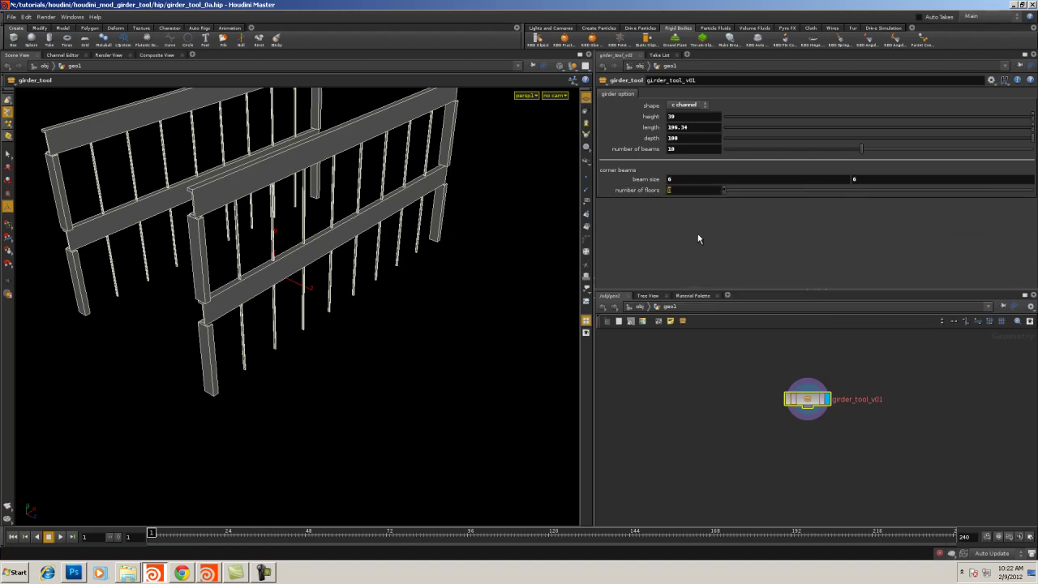
Inside girder_tool_v01, paste the copied parameter as a relative reference into copy6's Number of Copies
double_click(806, 395)
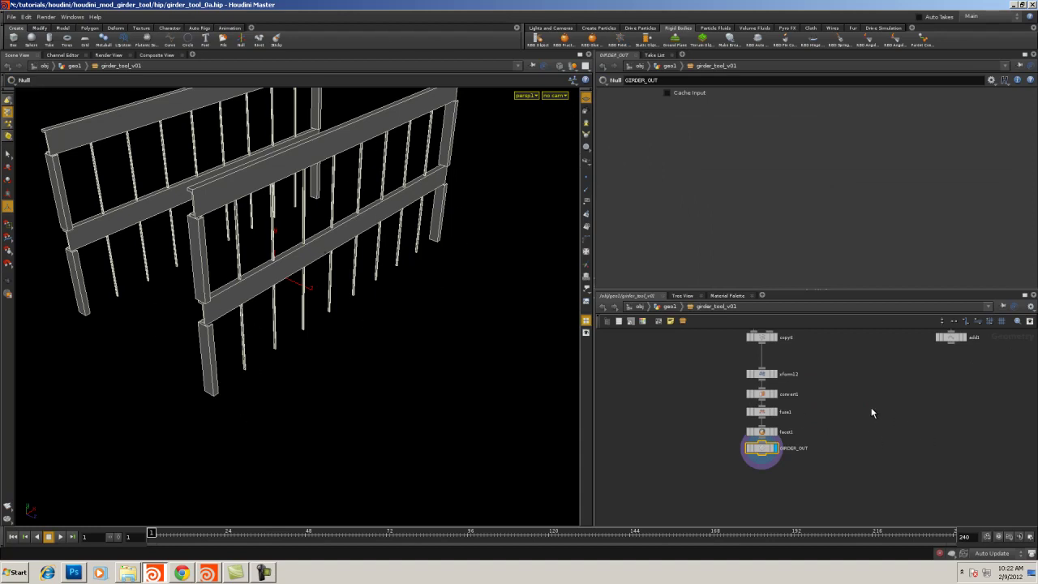
middle_drag(872, 413, 873, 456)
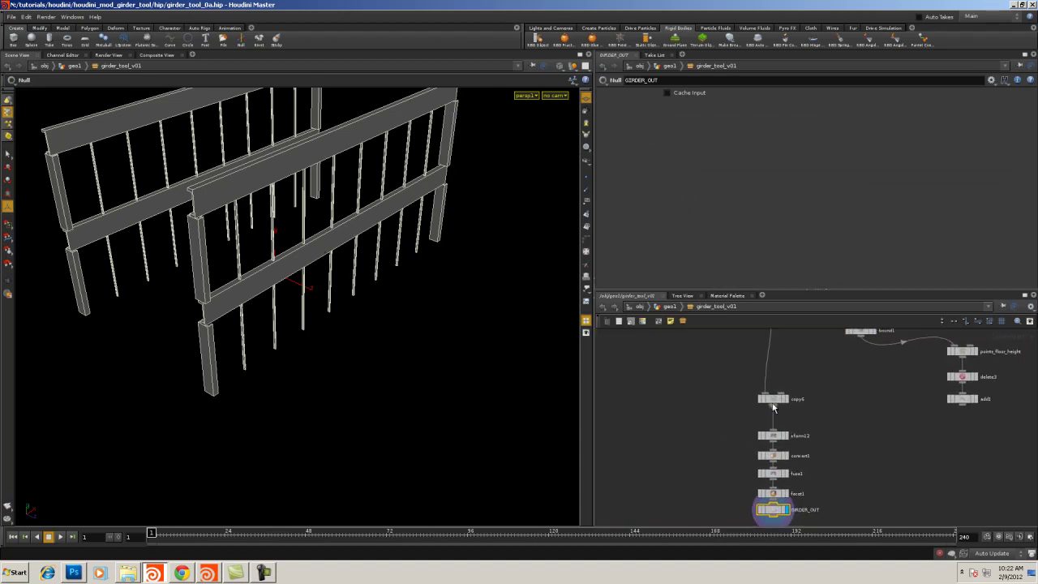
click(772, 400)
right_click(687, 130)
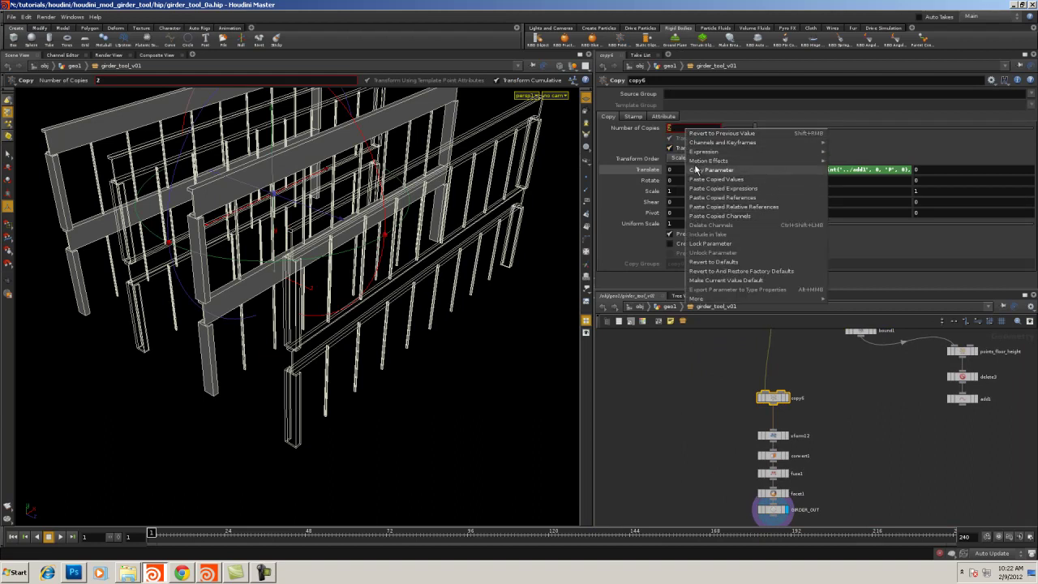
click(696, 206)
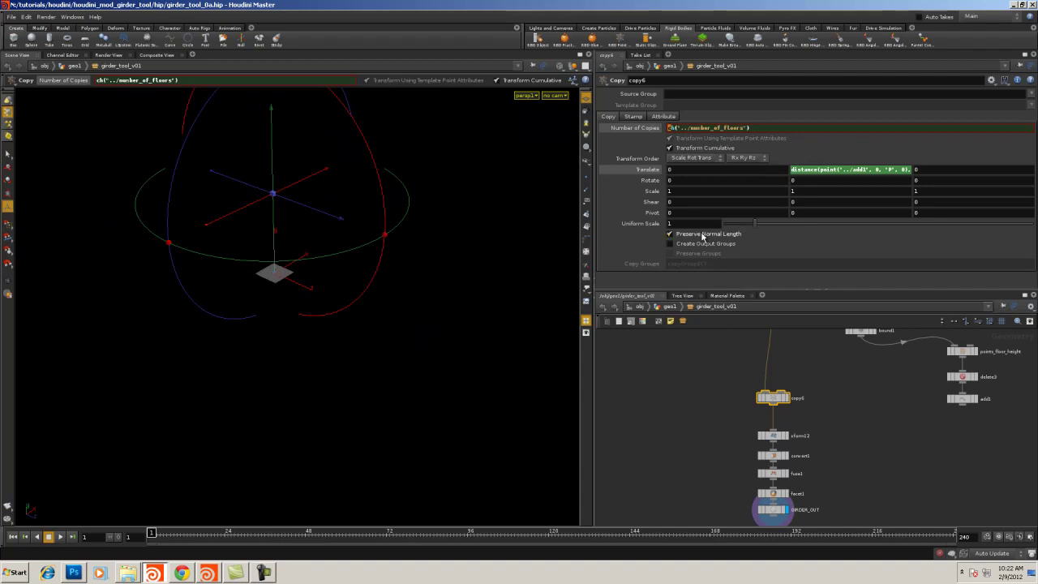
Return to the geo1 level and set girder_tool_v01's number of floors to 1
click(602, 307)
click(618, 321)
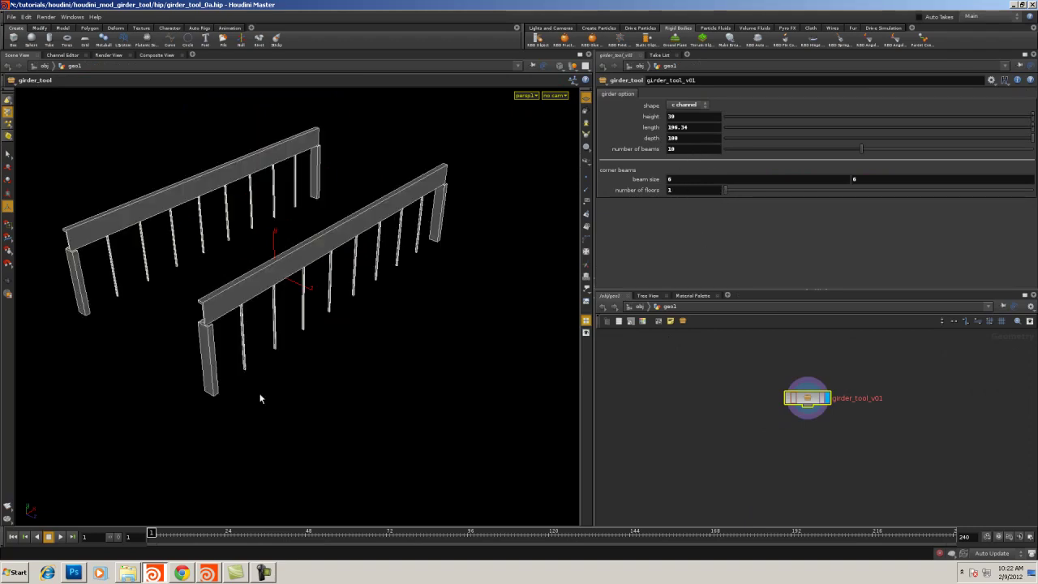
drag(259, 398, 308, 356)
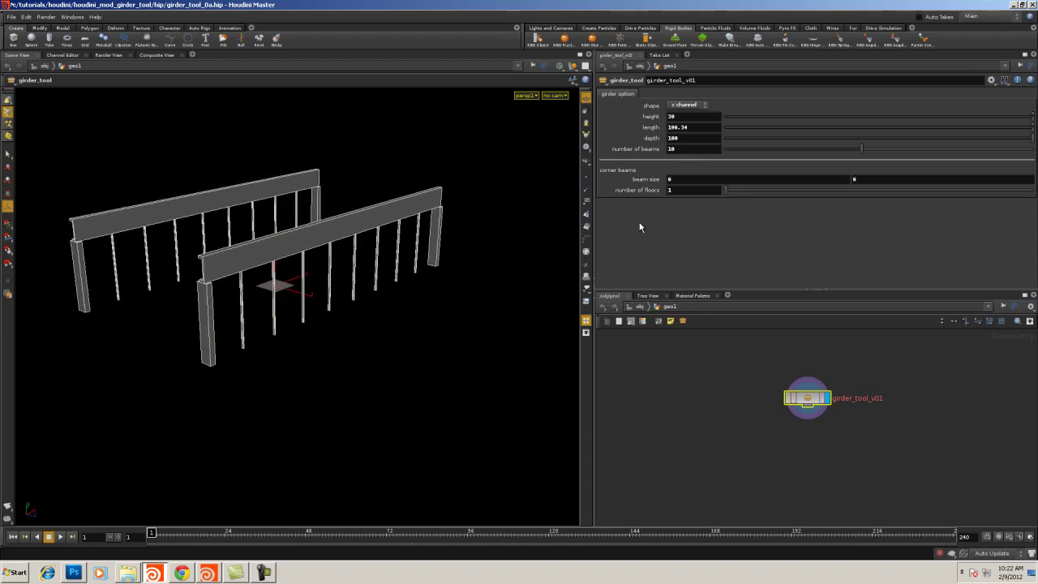
Test the floor stacking by raising the number of floors to 3 and then higher
drag(730, 190, 796, 191)
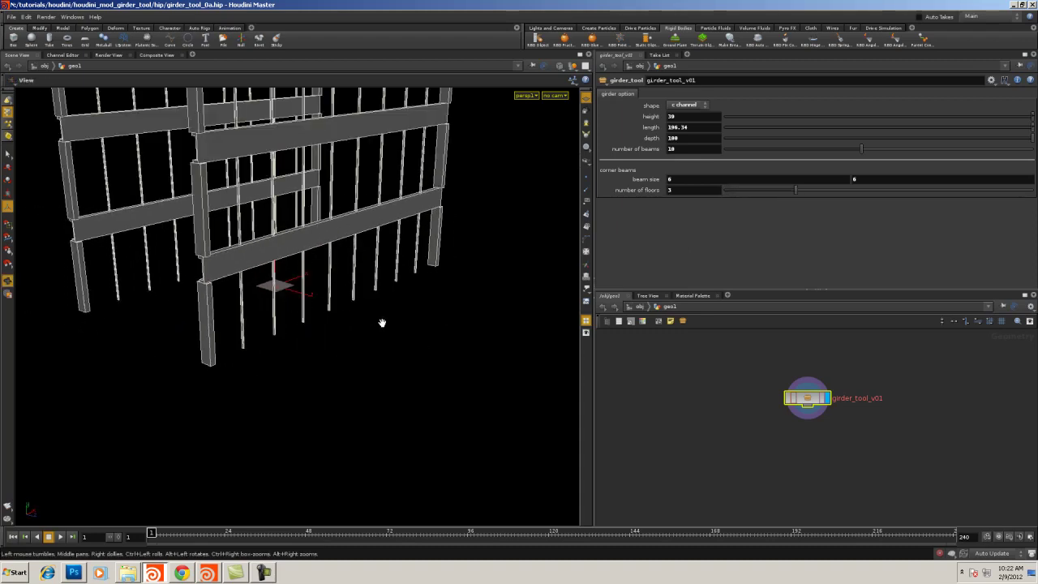
alt+right_drag(382, 322, 285, 322)
drag(795, 191, 973, 191)
key(Escape)
drag(475, 246, 256, 305)
Reset the number of floors to 1 and save the scene file
mouse_move(681, 190)
middle_down()
mouse_move(684, 173)
mouse_move(686, 187)
mouse_move(750, 189)
mouse_move(690, 185)
middle_up()
drag(691, 190, 657, 191)
text(1)
key(Tab)
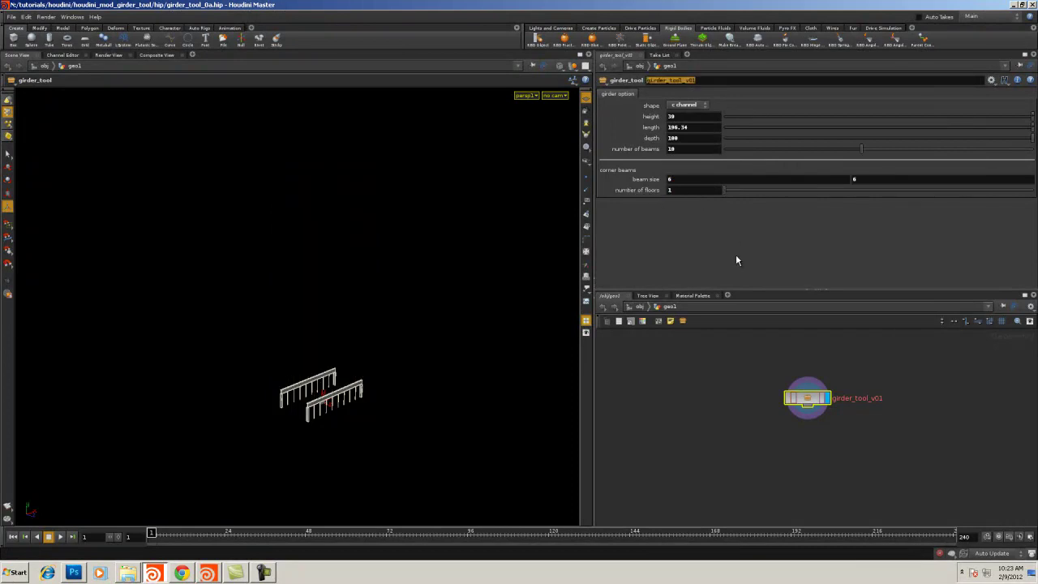
click(11, 16)
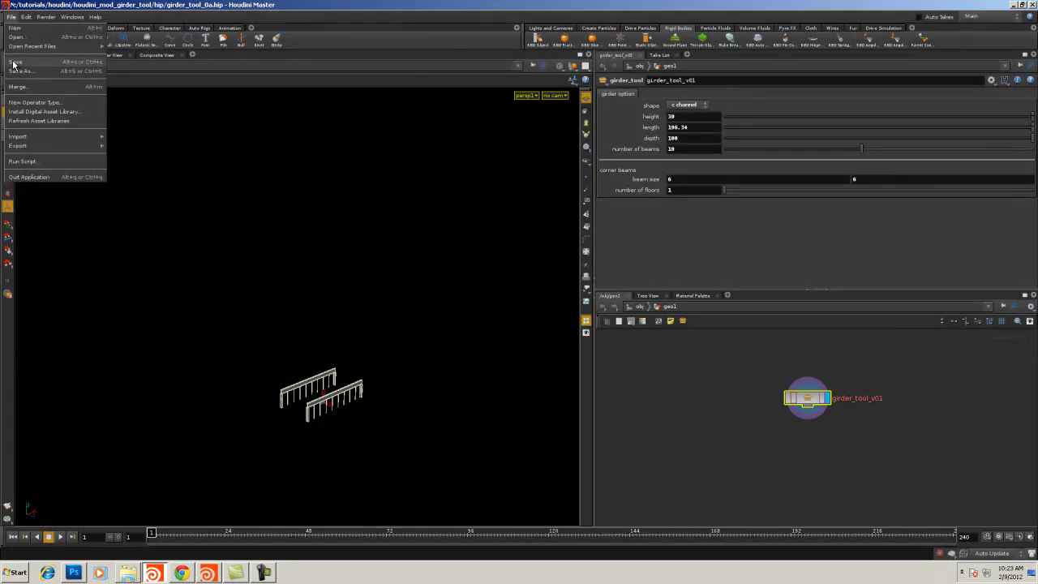
click(13, 64)
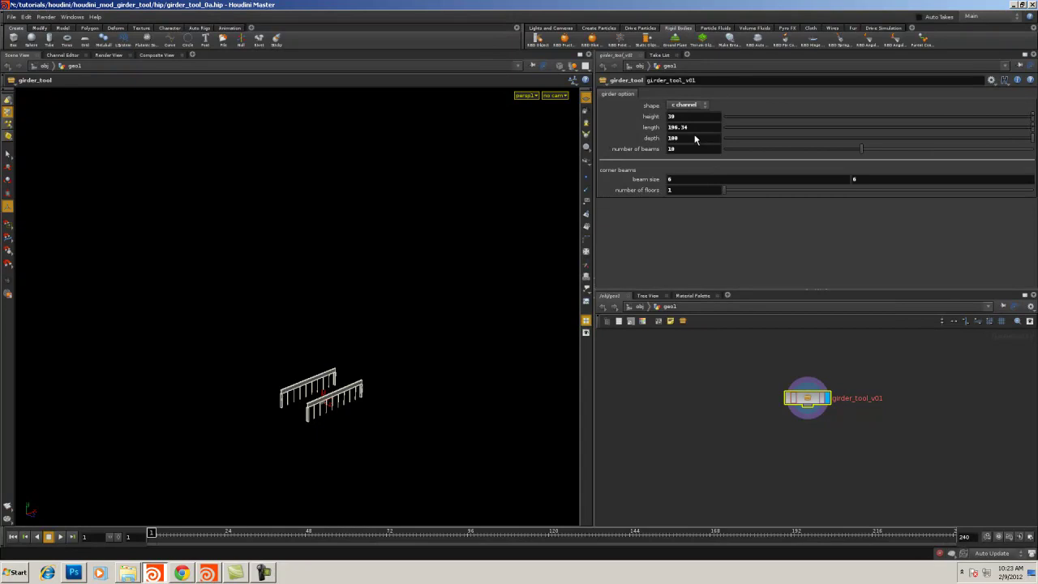
Try a depth of 260 and a height of 244 on the girder asset, and vary the number of floors
middle_drag(694, 139, 726, 122)
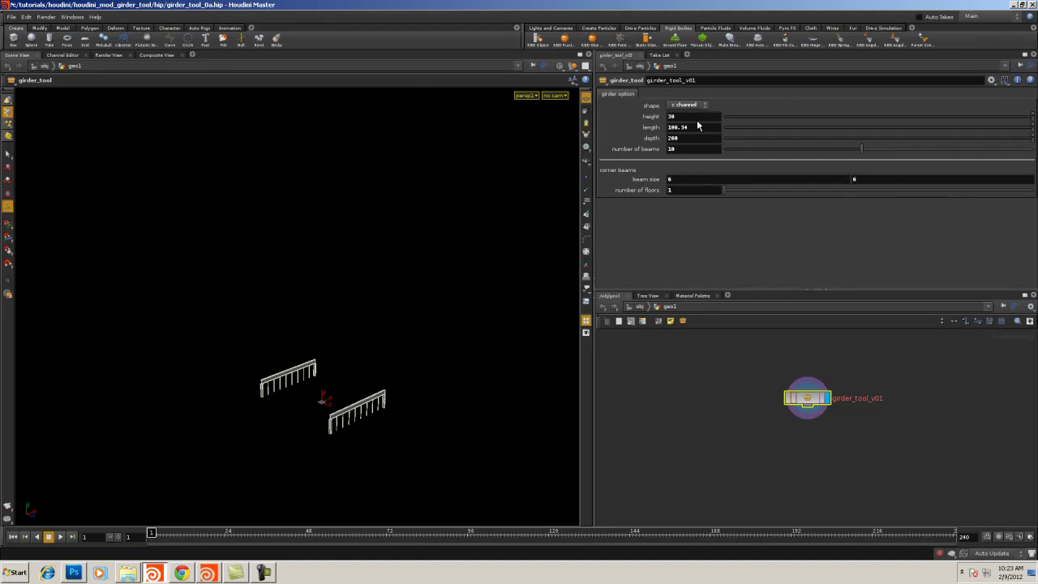
middle_drag(685, 116, 940, 91)
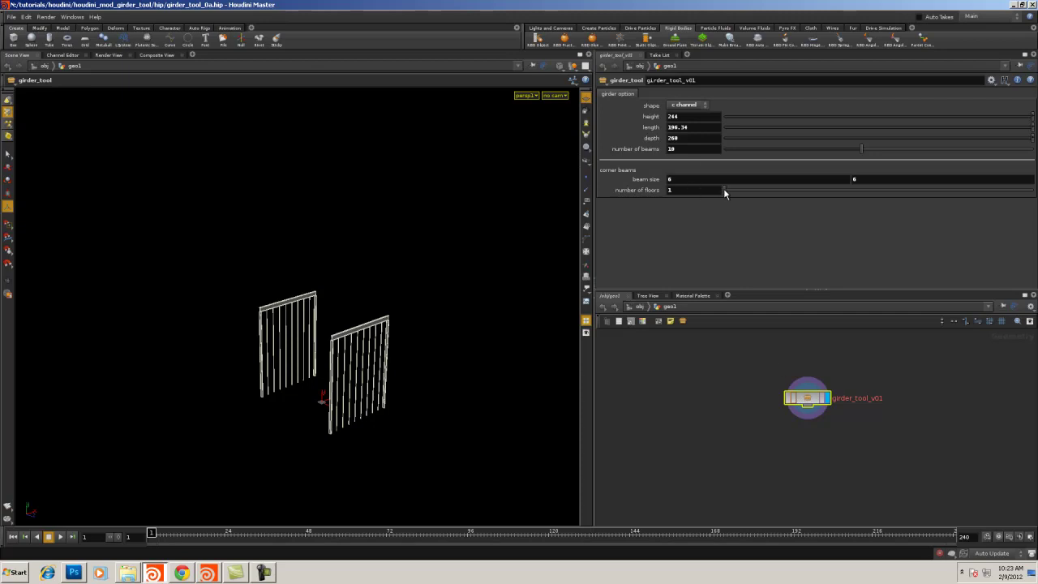
drag(724, 191, 698, 191)
double_click(813, 401)
click(670, 307)
Set the asset's height, length and depth to 100 each and the number of beams to 6
click(689, 116)
text(100)
key(Tab)
text(100)
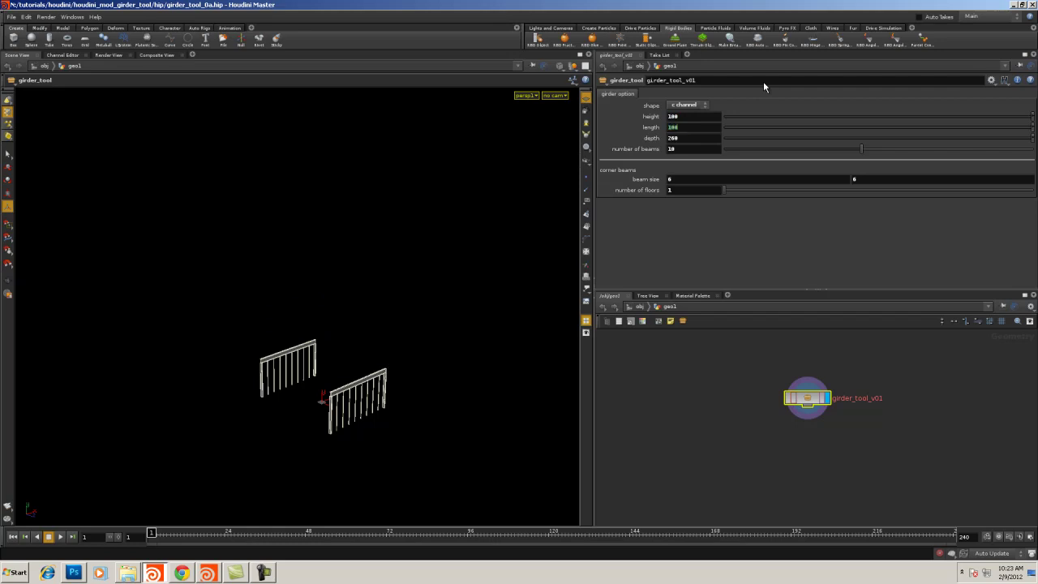
key(Tab)
text(100)
key(Tab)
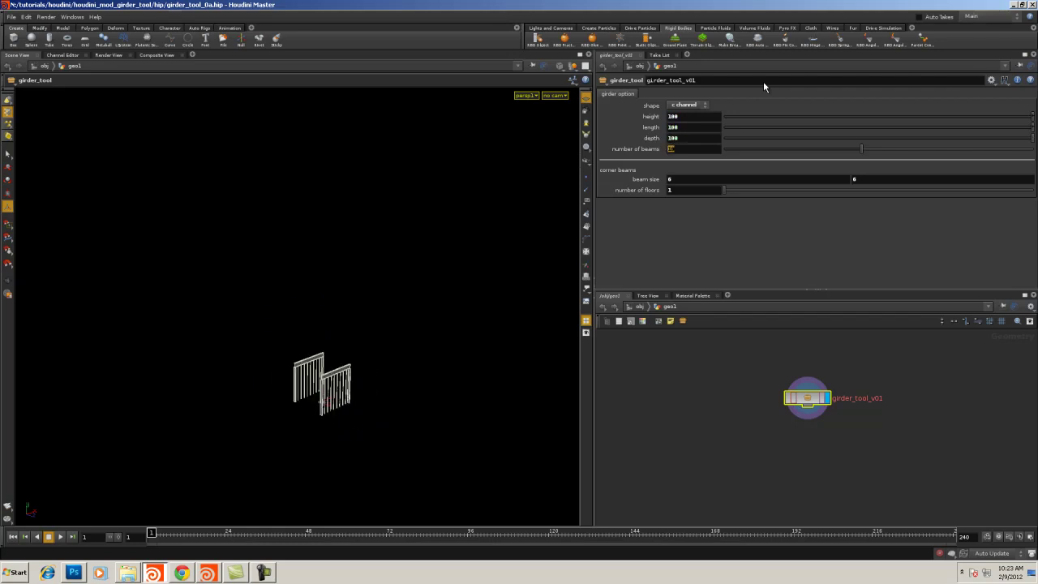
text(6)
key(Tab)
click(755, 436)
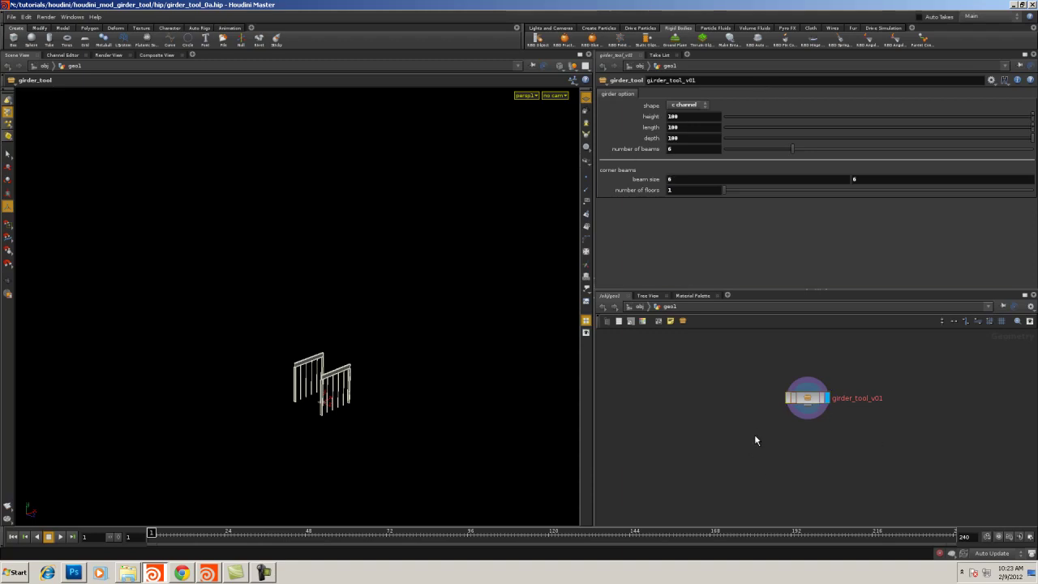
click(811, 401)
Examine the lower ends of the corner beams and thin vertical beams up close in the viewport
alt+drag(245, 399, 231, 416)
right_drag(231, 416, 429, 408)
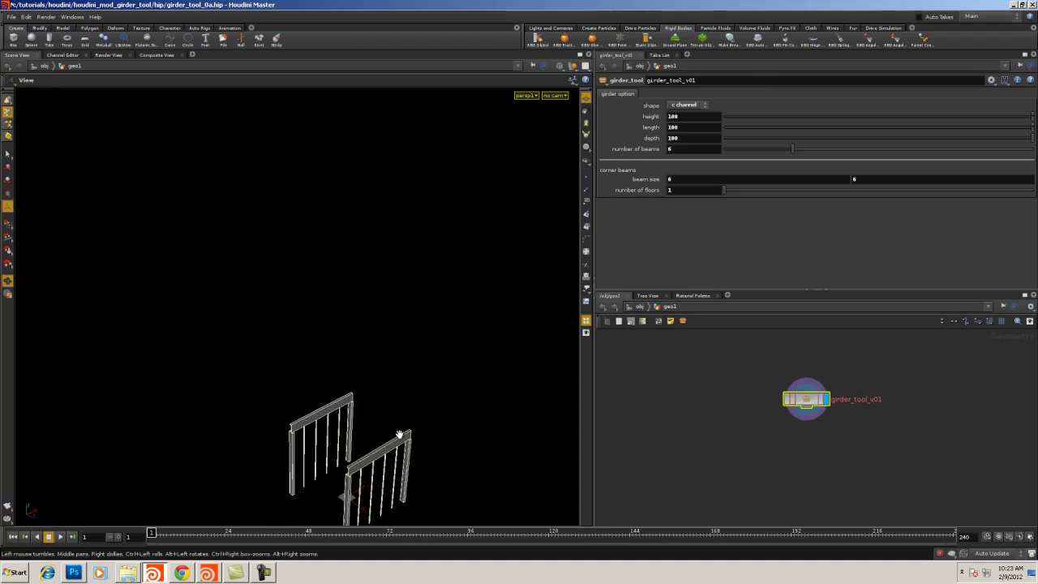
middle_drag(398, 433, 352, 249)
right_drag(341, 324, 490, 424)
middle_drag(381, 406, 325, 300)
right_drag(197, 378, 349, 377)
middle_drag(301, 375, 267, 308)
right_drag(280, 422, 317, 435)
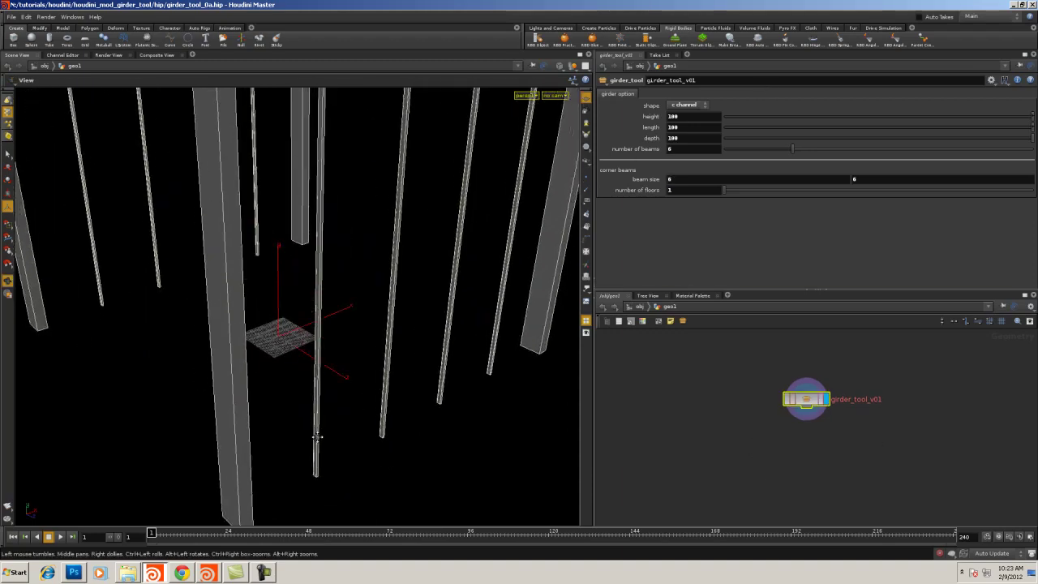
middle_drag(317, 435, 295, 498)
mouse_move(364, 343)
mouse_down()
mouse_move(353, 242)
mouse_move(319, 262)
mouse_move(326, 373)
mouse_move(257, 377)
mouse_move(357, 348)
mouse_up()
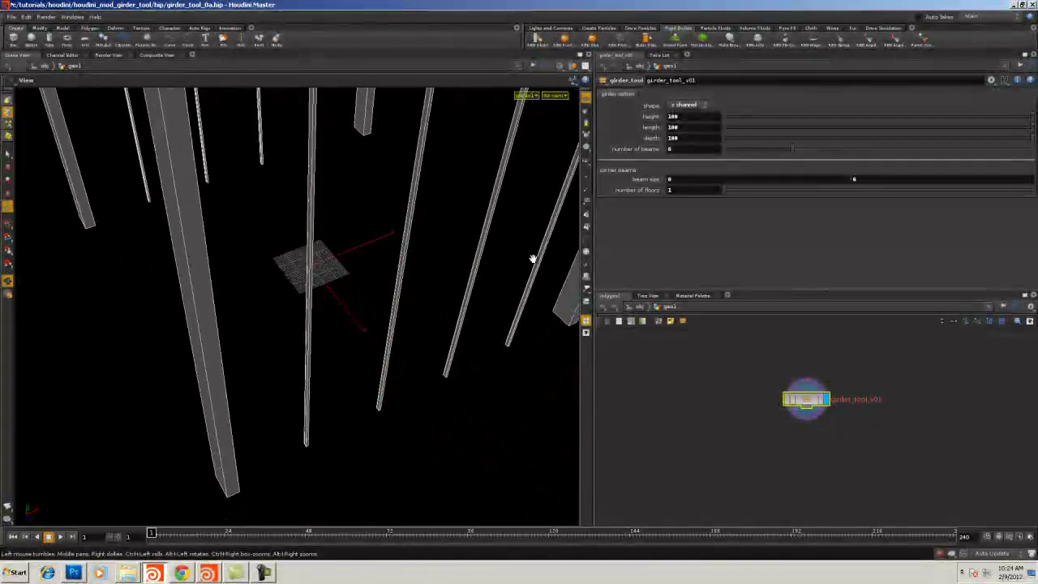
Change the girder shape to I-beam and set both corner beam size values to 6.3
click(689, 106)
click(680, 114)
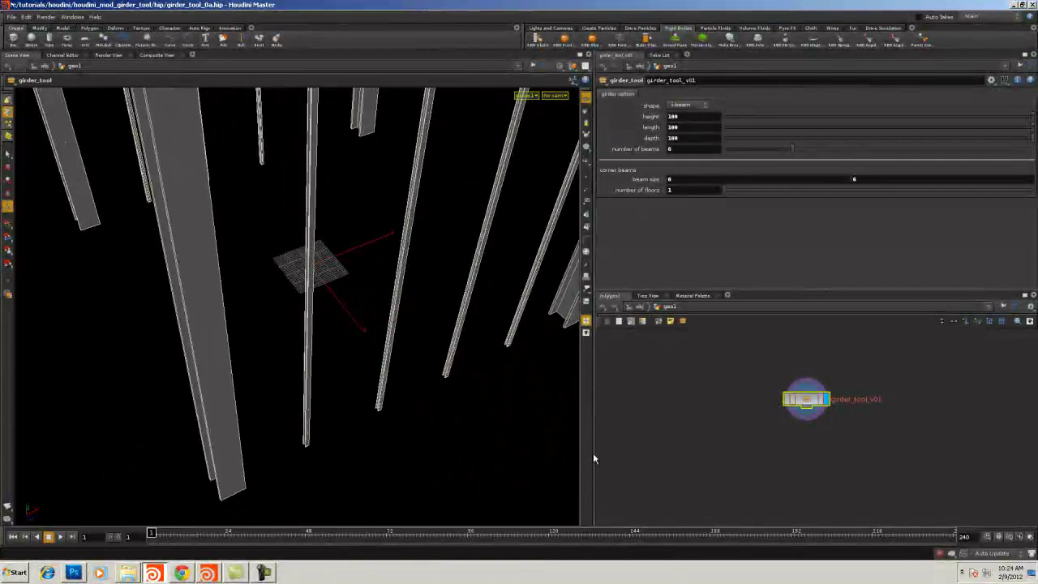
drag(336, 387, 519, 294)
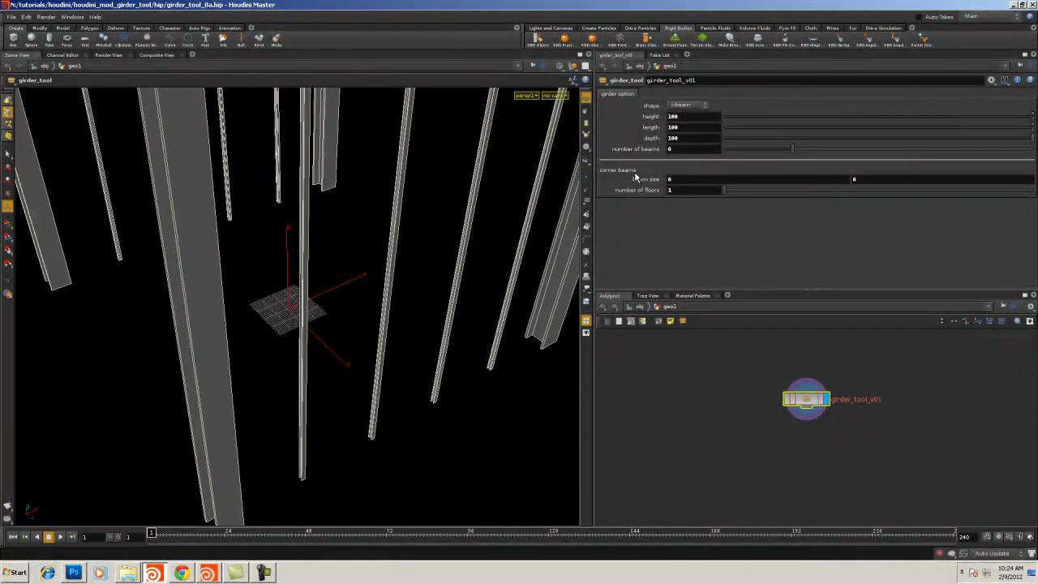
middle_drag(640, 178, 702, 169)
middle_drag(666, 176, 659, 176)
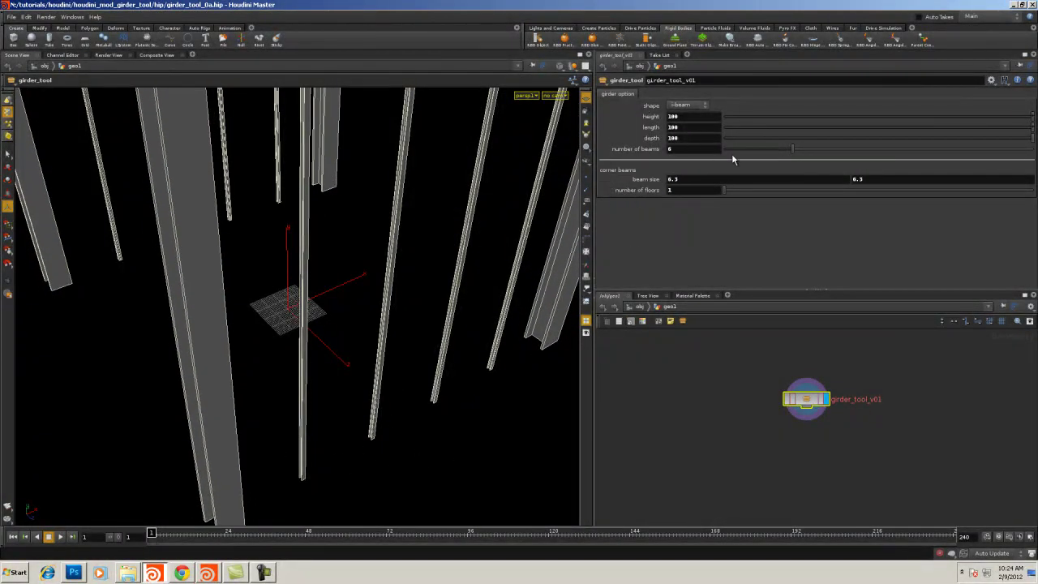
Add a Float Vector 2 parameter to the girder_tool asset's type properties, placed between beam size and number of floors
double_click(808, 402)
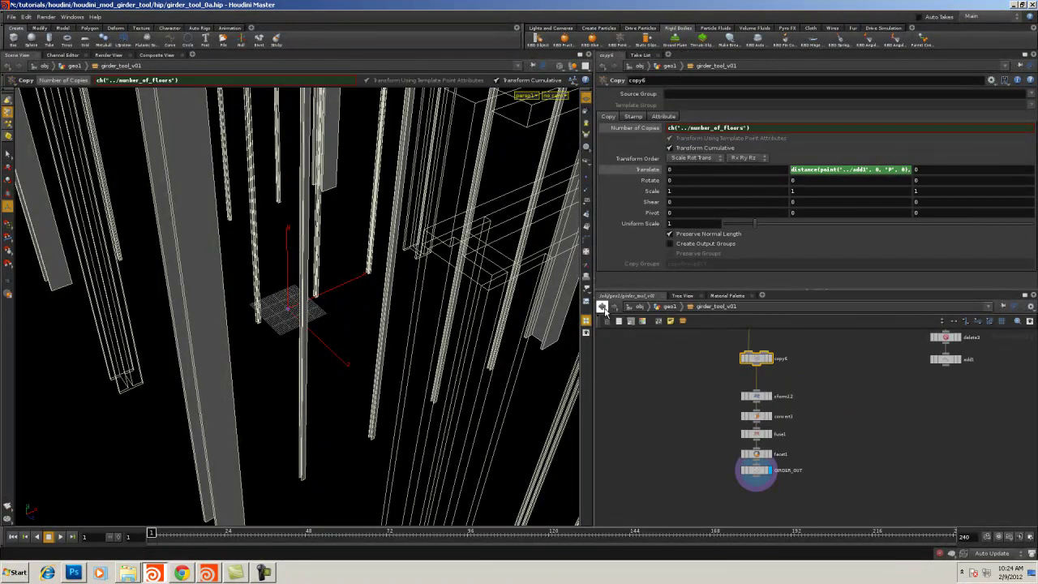
click(602, 306)
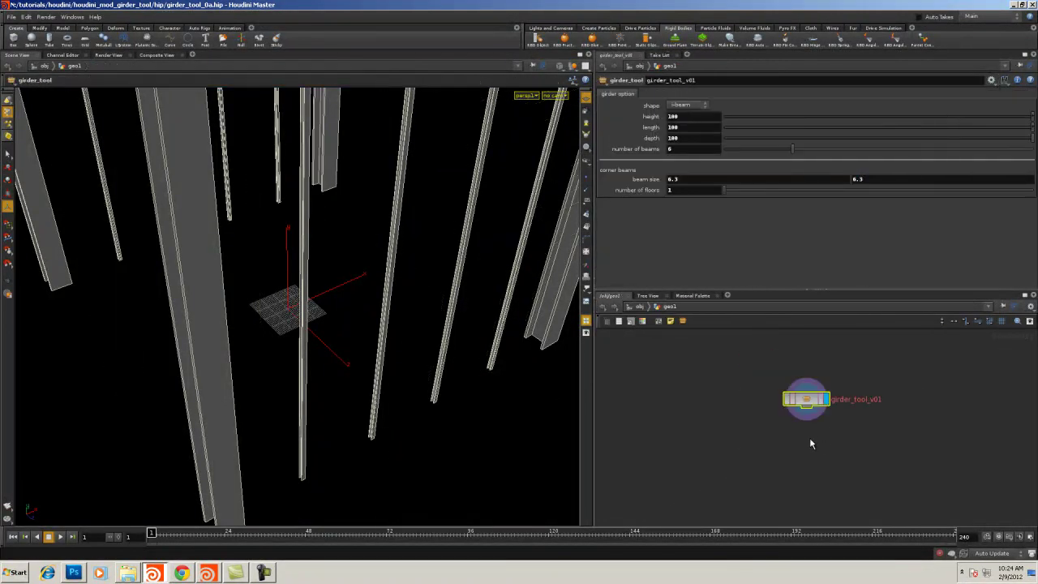
right_click(806, 399)
click(820, 576)
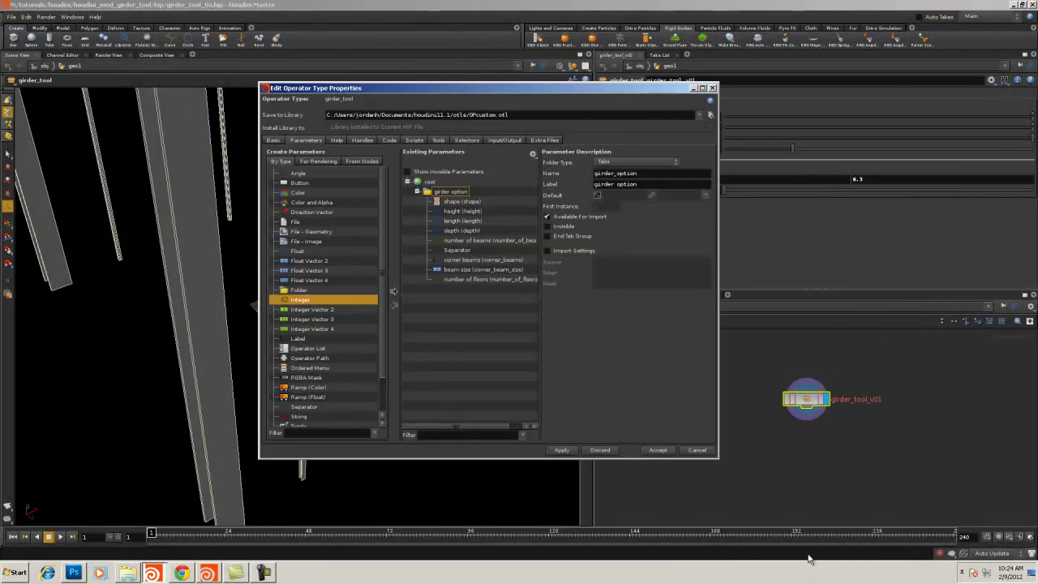
click(308, 261)
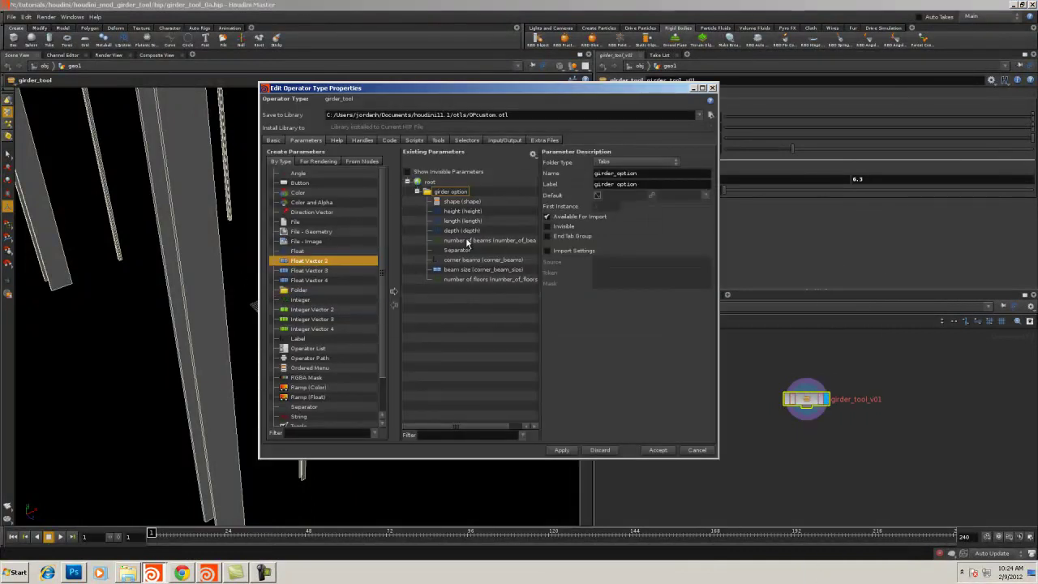
click(393, 290)
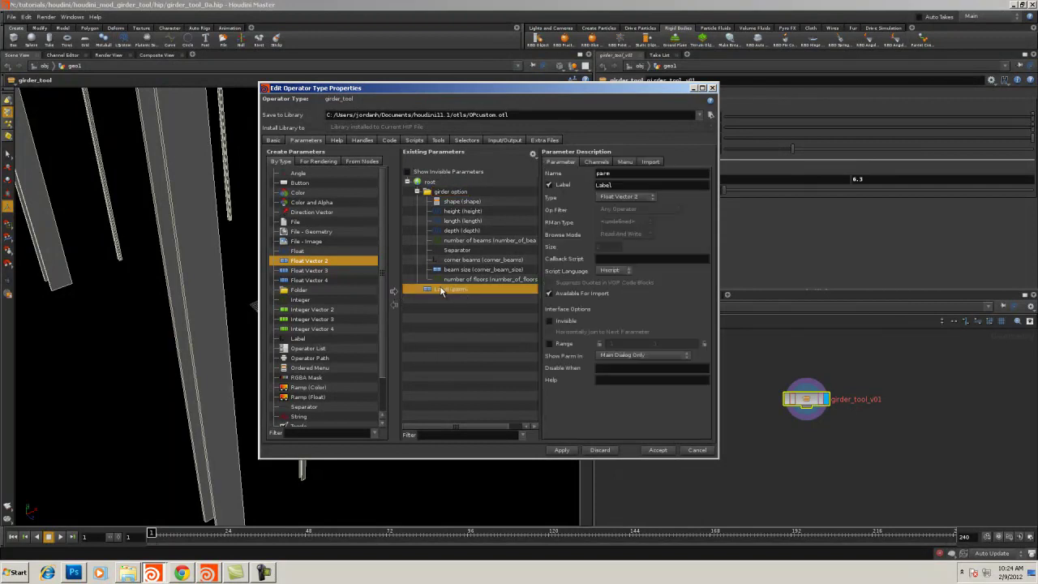
drag(440, 290, 474, 275)
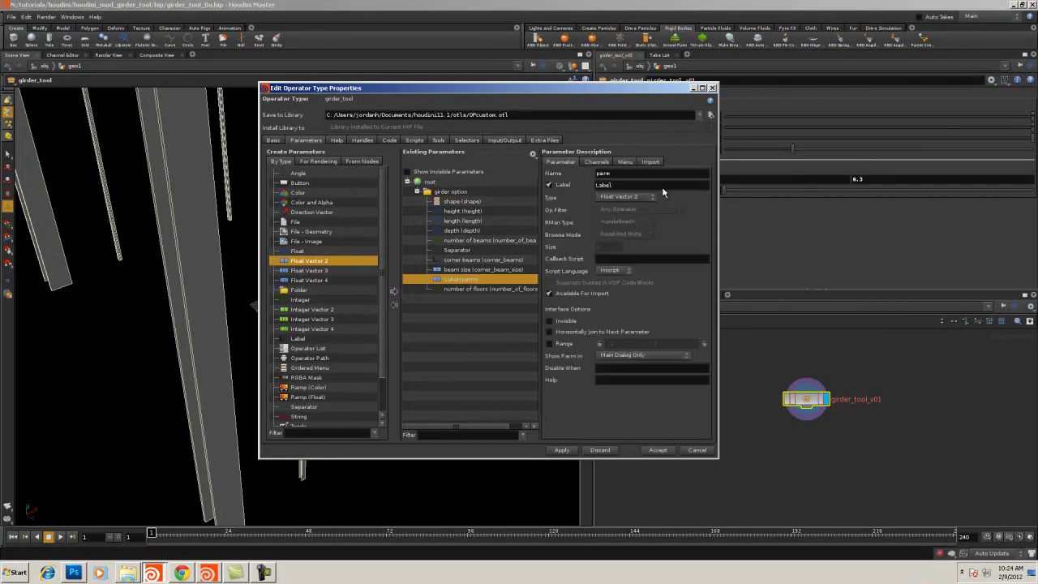
drag(627, 88, 598, 102)
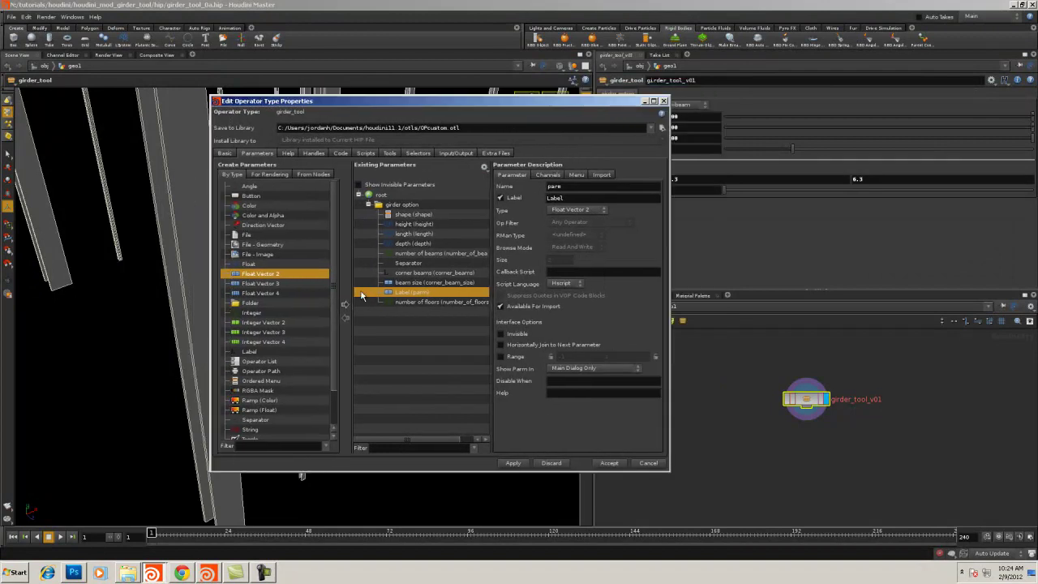
Relabel the asset's existing beam size parameter as corner beam size
click(401, 283)
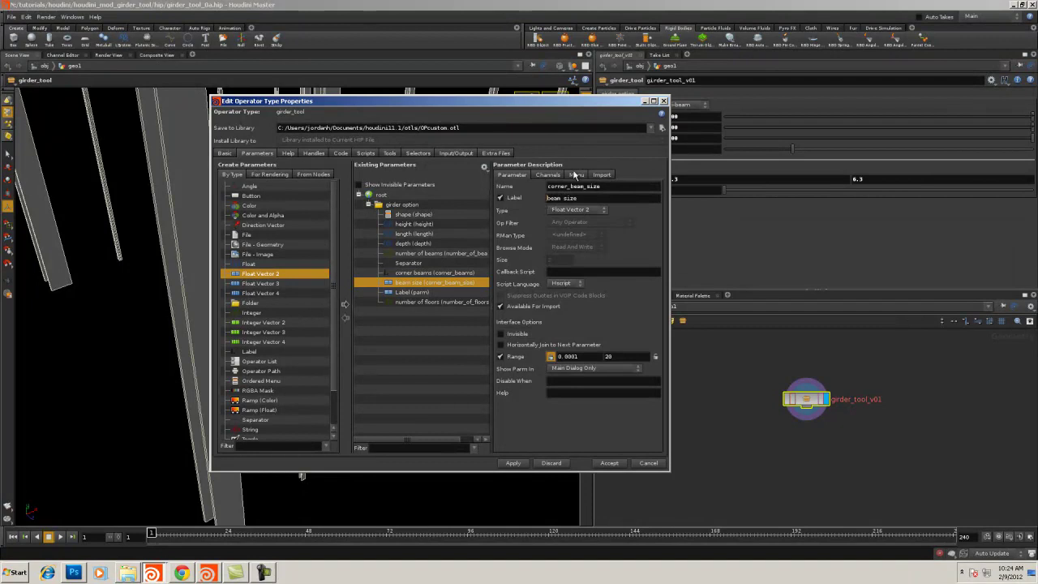
text(corner)
drag(598, 200, 569, 200)
Name the new Float Vector 2 parameter interior_beam_size and label it interior beam size
click(407, 292)
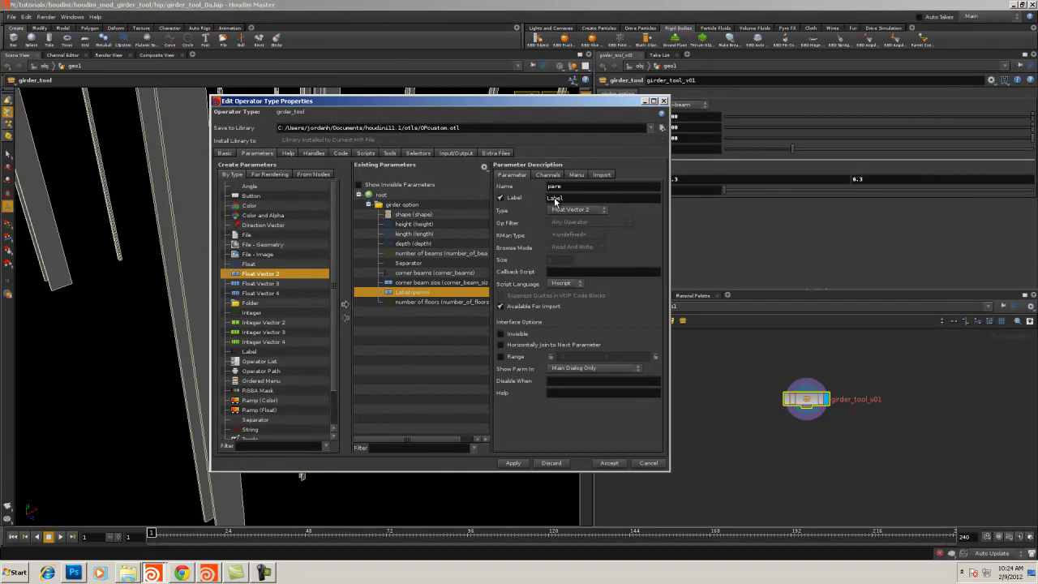
drag(561, 187, 544, 186)
text(interior_beam_size)
drag(606, 184, 540, 201)
key(ctrl+c)
key(ctrl+v)
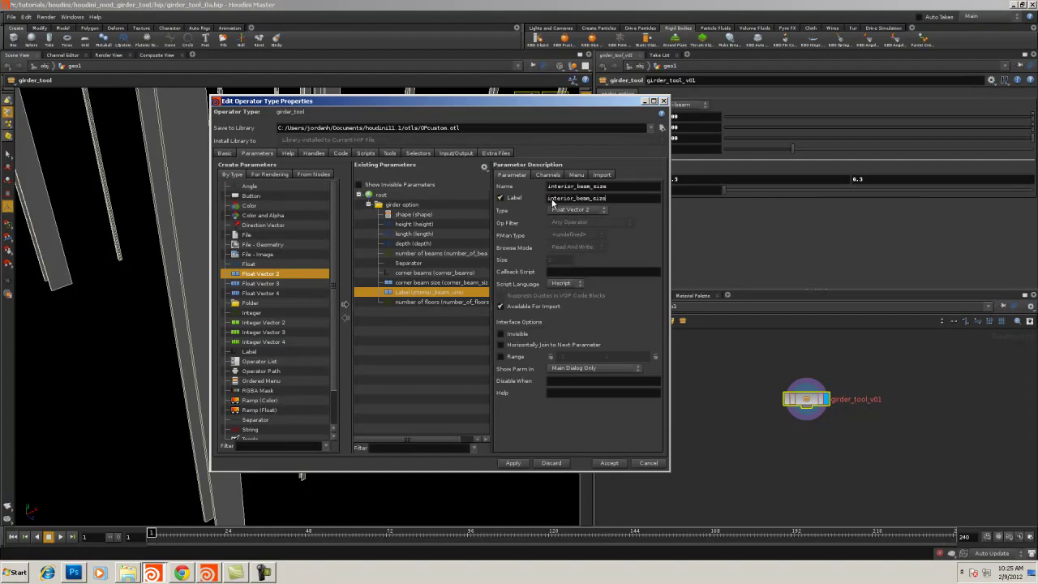
click(595, 198)
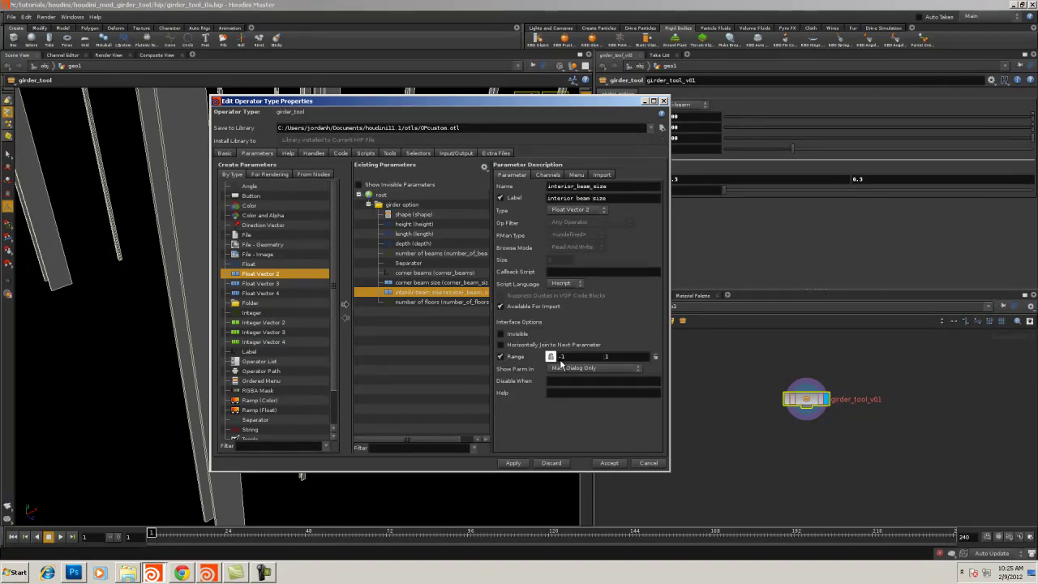
Give interior beam size a range of .001 to 10 with a locked minimum and defaults of 1 and 1, and apply the changes
click(500, 357)
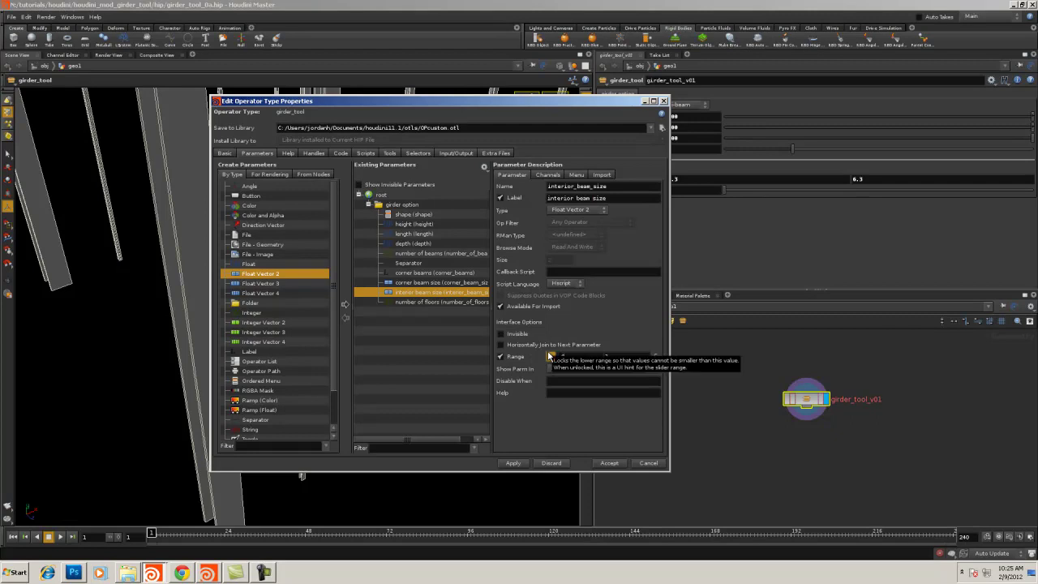
click(549, 357)
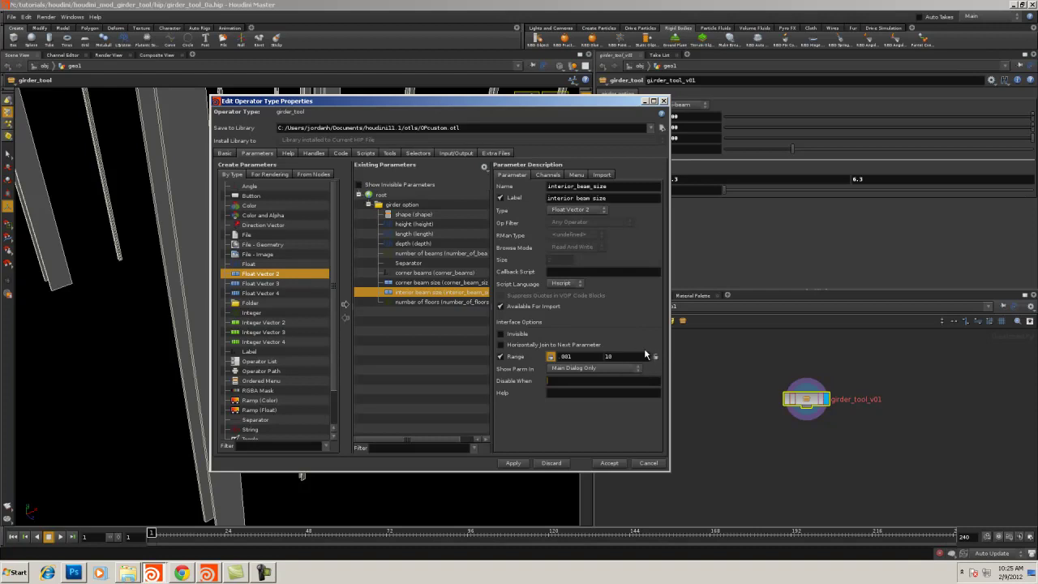
click(547, 175)
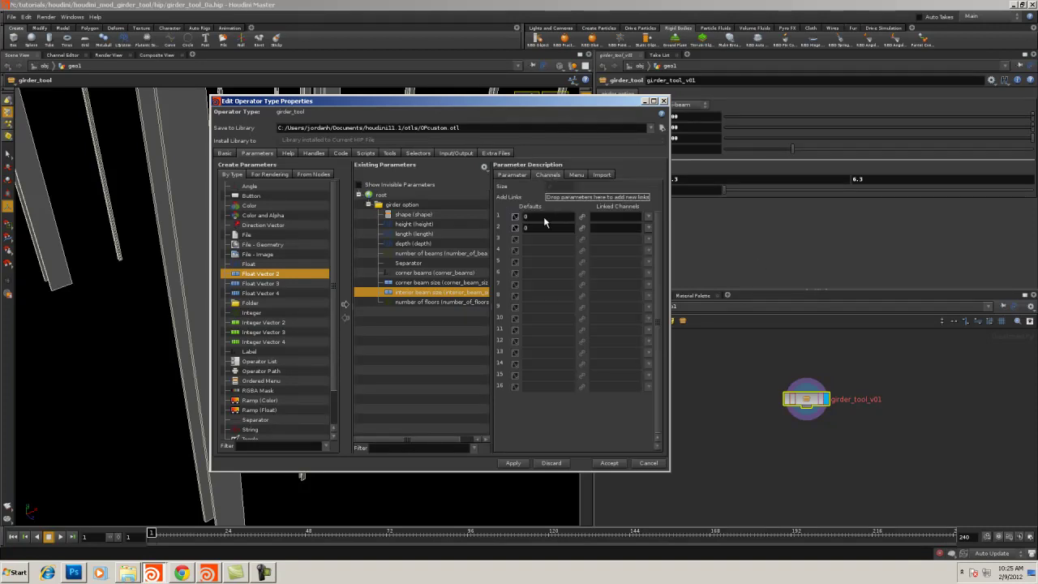
click(528, 217)
text(1)
click(531, 227)
text(1)
click(515, 463)
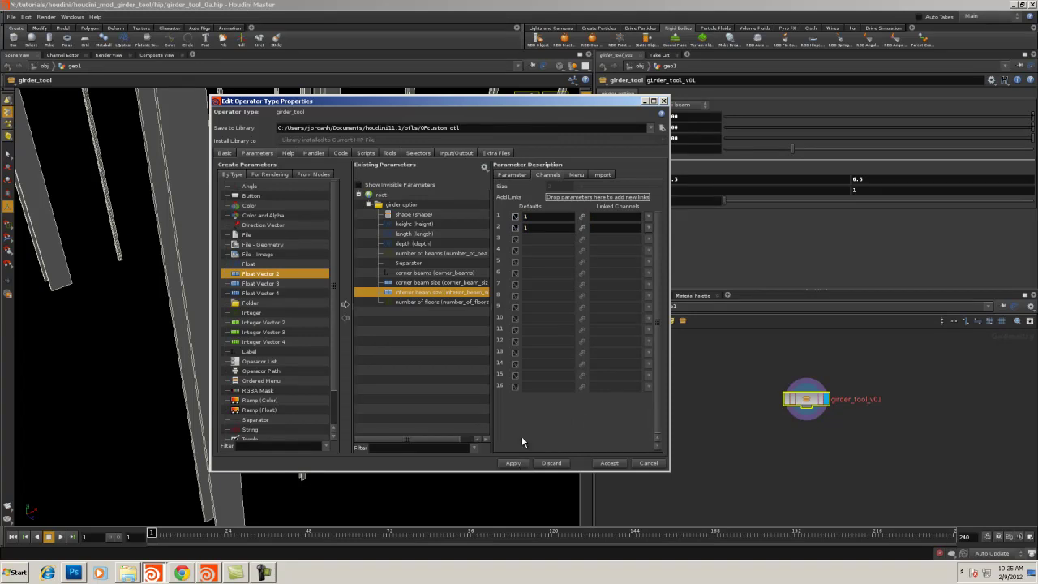
click(663, 101)
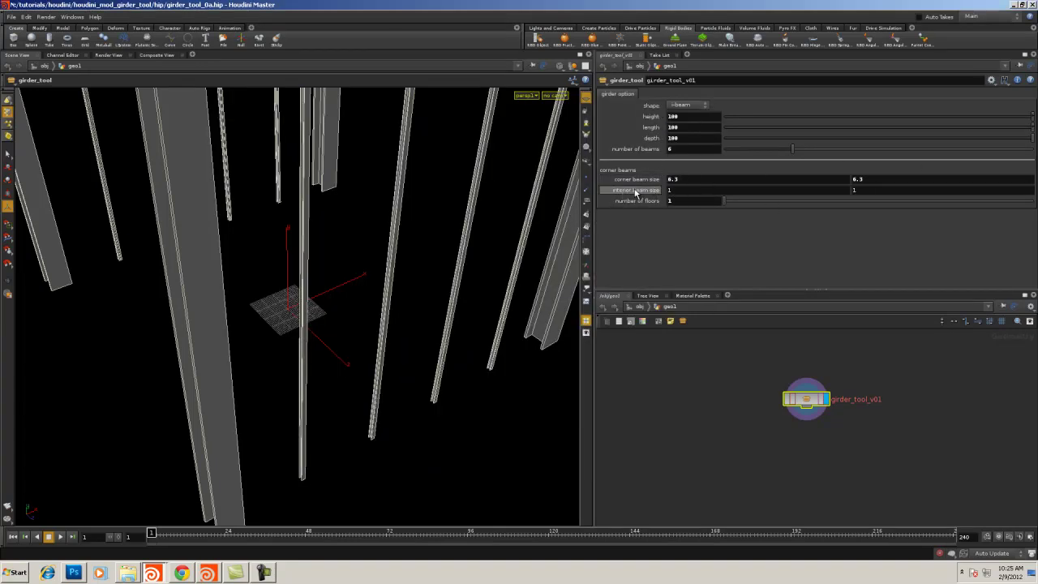
Copy the asset's interior beam size parameter, and display the columns_interior node inside girder_tool_v01
right_click(686, 190)
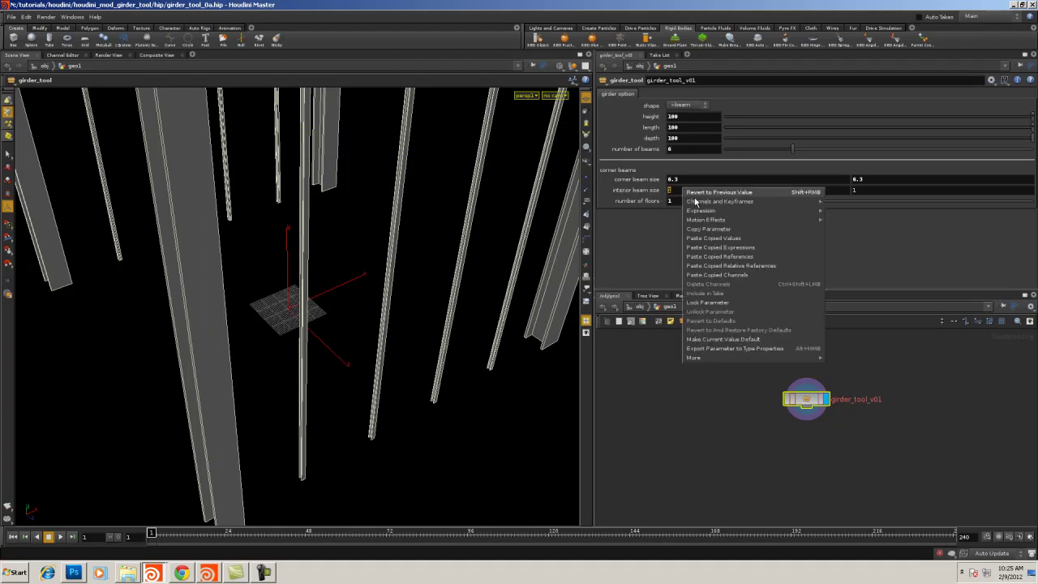
click(716, 233)
double_click(806, 401)
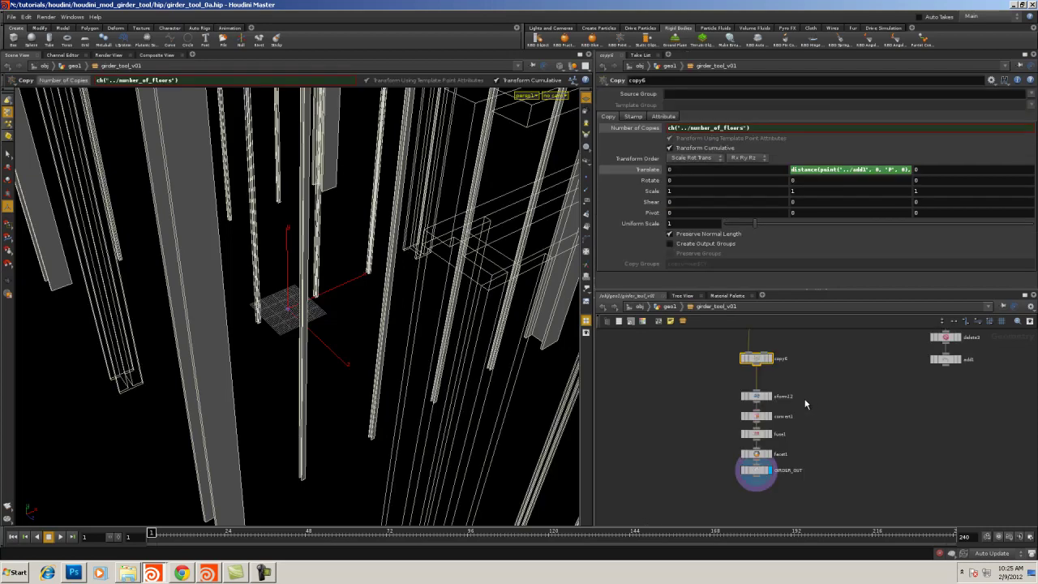
scroll(855, 416, down, 3)
scroll(802, 398, down, 3)
middle_drag(741, 400, 764, 474)
scroll(778, 437, up, 1)
middle_drag(811, 360, 851, 486)
middle_drag(856, 377, 1035, 496)
click(1024, 295)
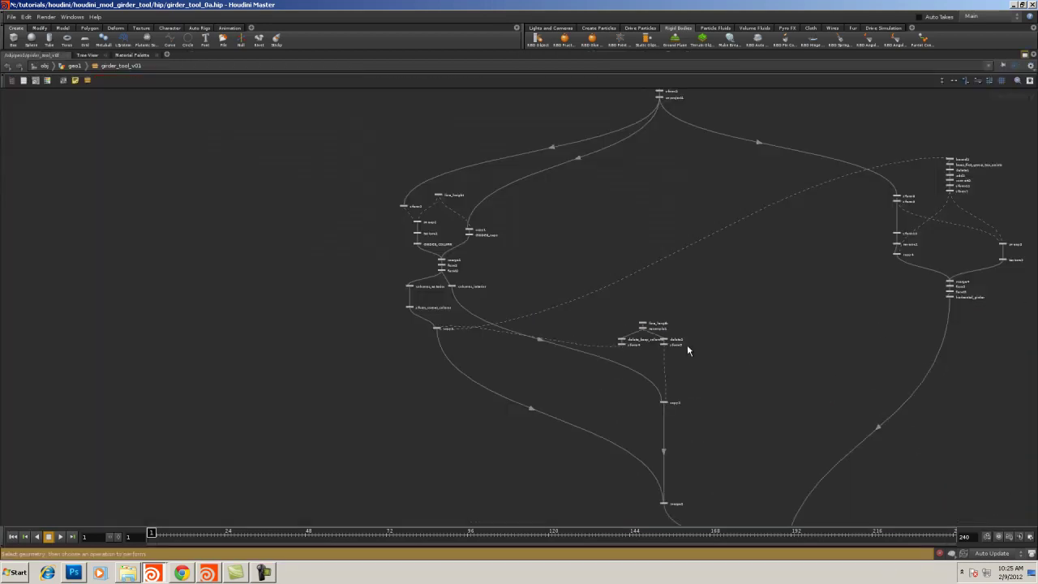
middle_drag(722, 353, 682, 280)
scroll(682, 281, up, 4)
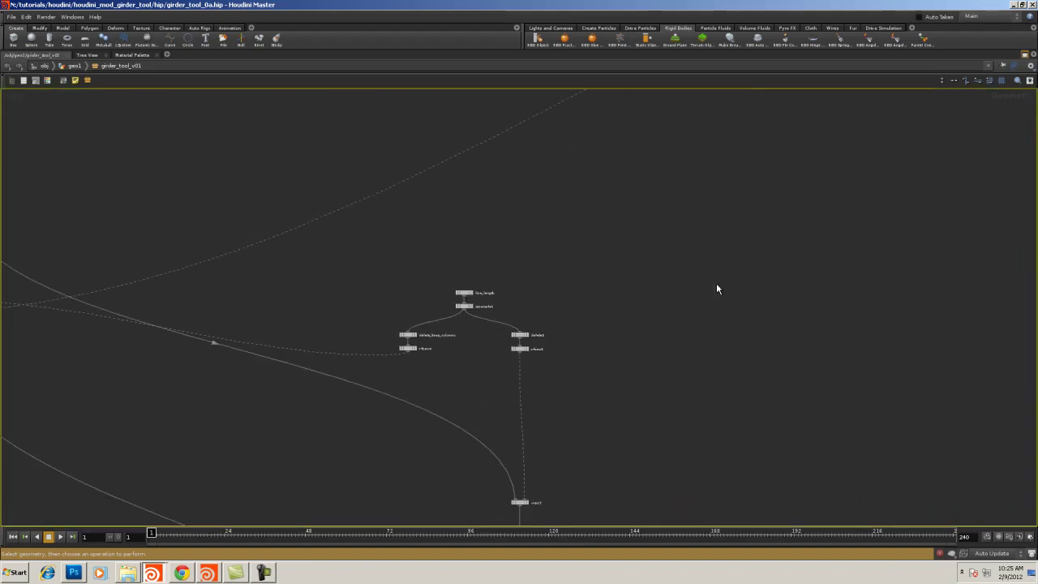
scroll(717, 285, down, 1)
middle_drag(600, 317, 881, 316)
middle_drag(364, 188, 565, 222)
scroll(559, 221, up, 8)
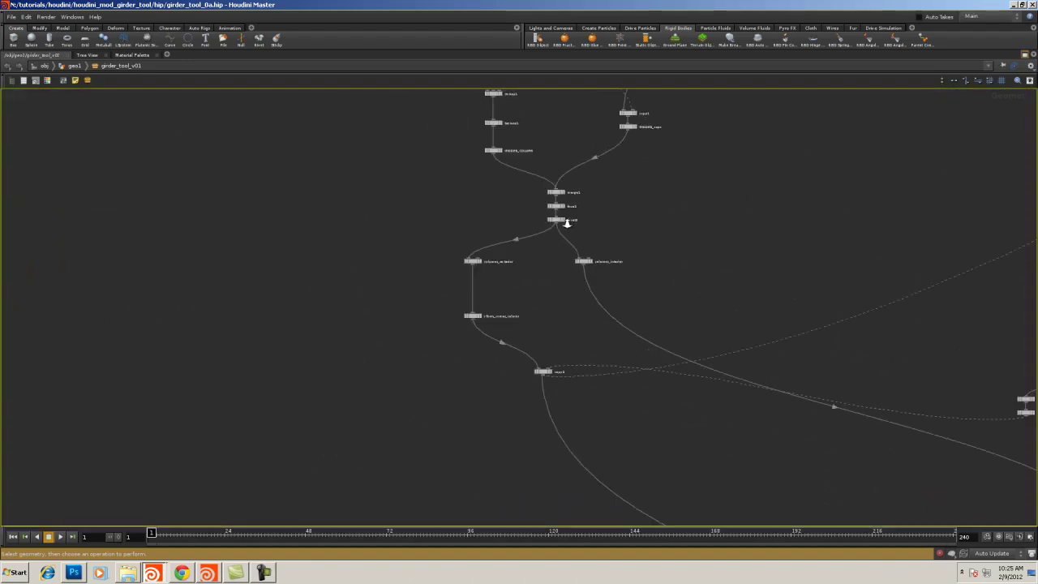
middle_drag(587, 333, 314, 142)
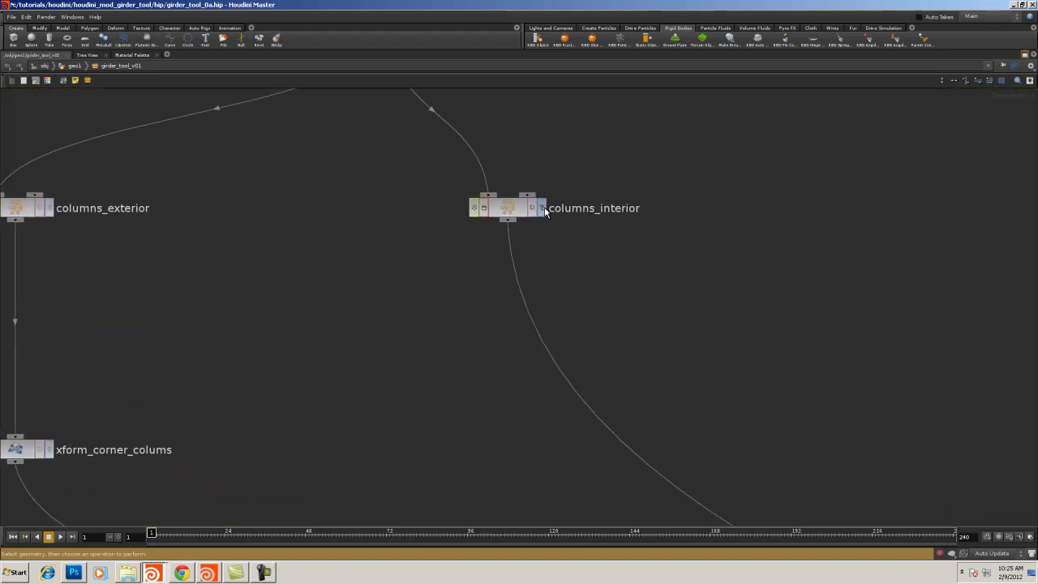
click(542, 207)
click(1022, 54)
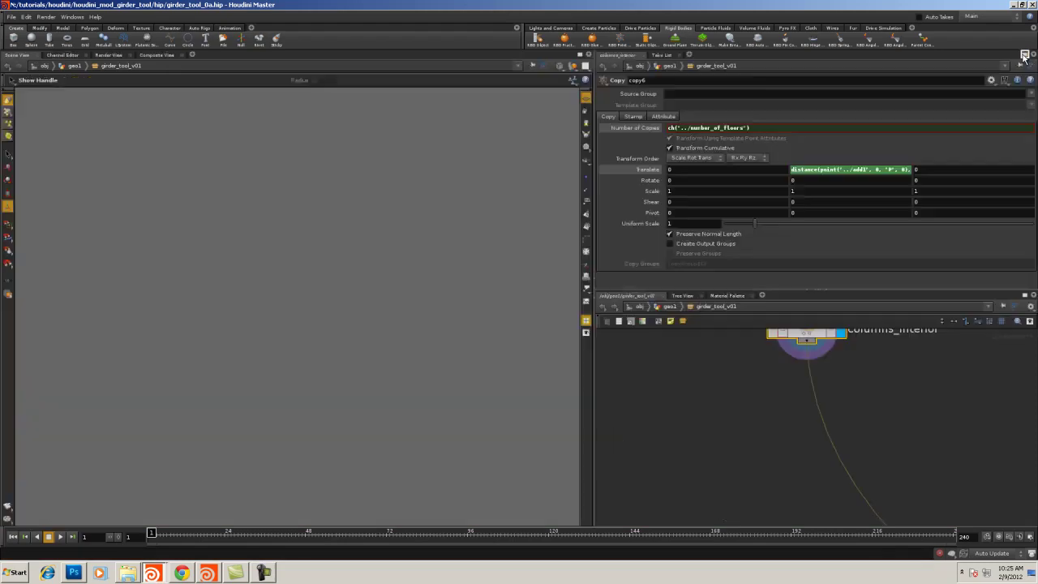
Insert a Transform node into the connection directly after columns_interior and display it
middle_drag(812, 389, 808, 426)
middle_drag(978, 452, 893, 425)
scroll(932, 425, down, 2)
click(892, 424)
key(Tab)
text(tr)
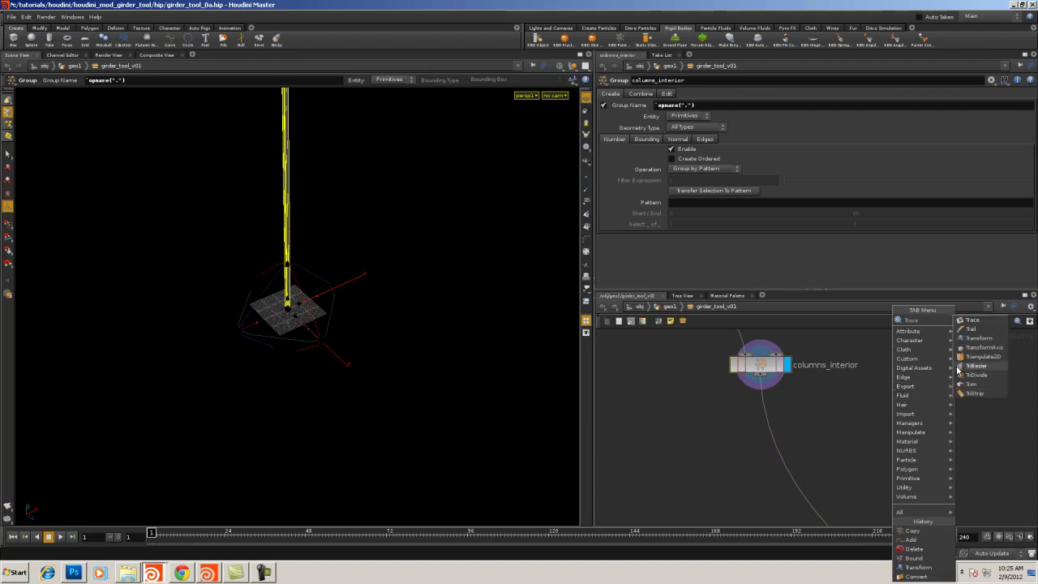
click(979, 341)
click(892, 393)
drag(892, 395, 759, 425)
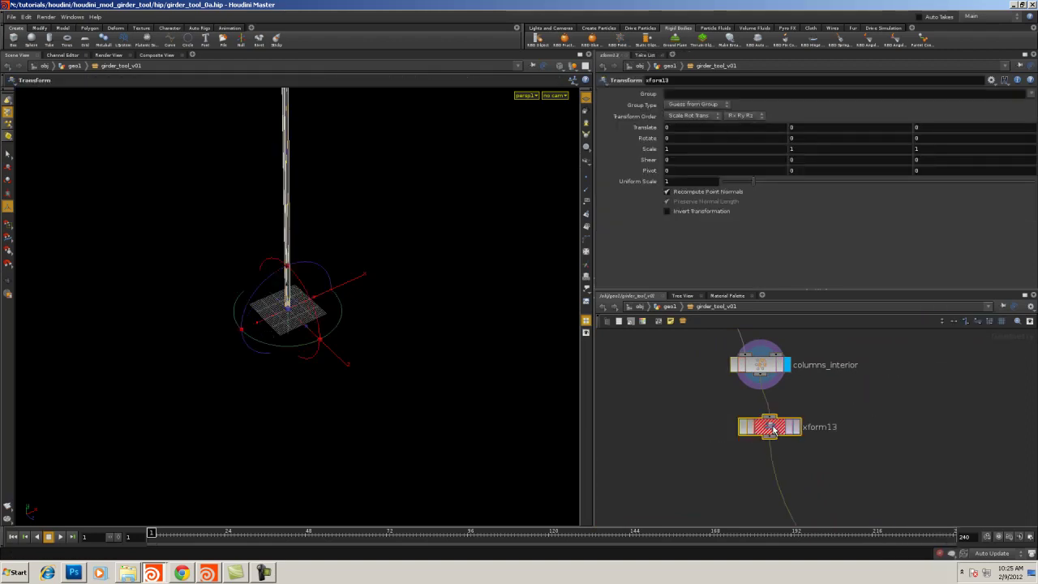
Apply the center object preset to the new Transform and set its Y pivot to $YMIN
click(991, 79)
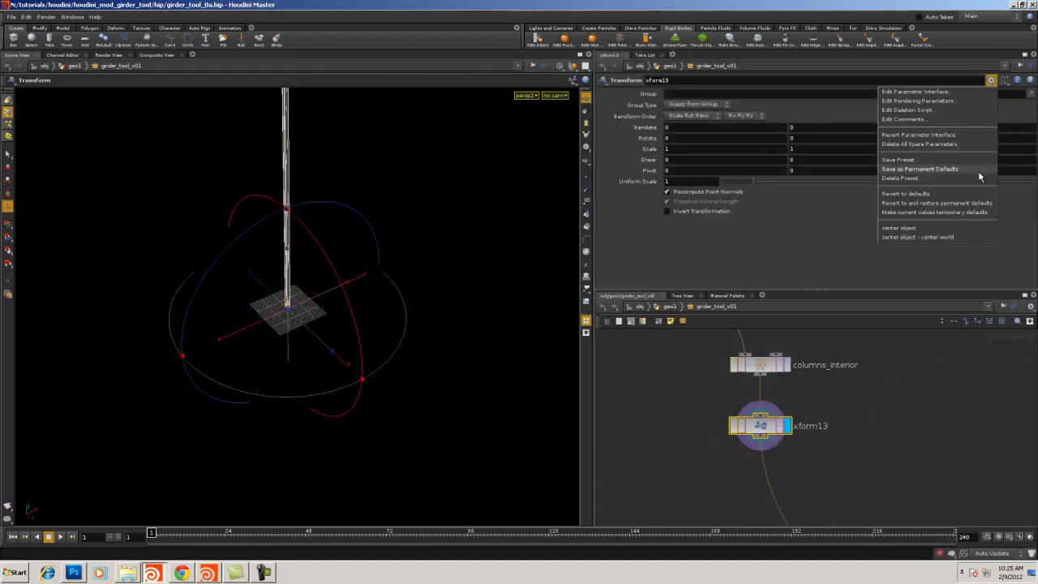
click(899, 228)
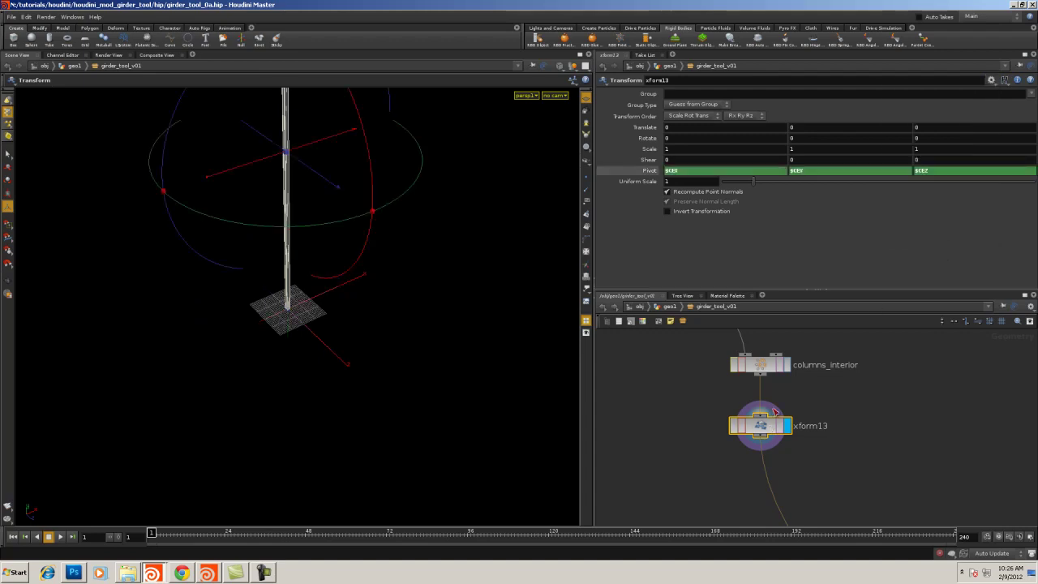
click(794, 172)
key(Return)
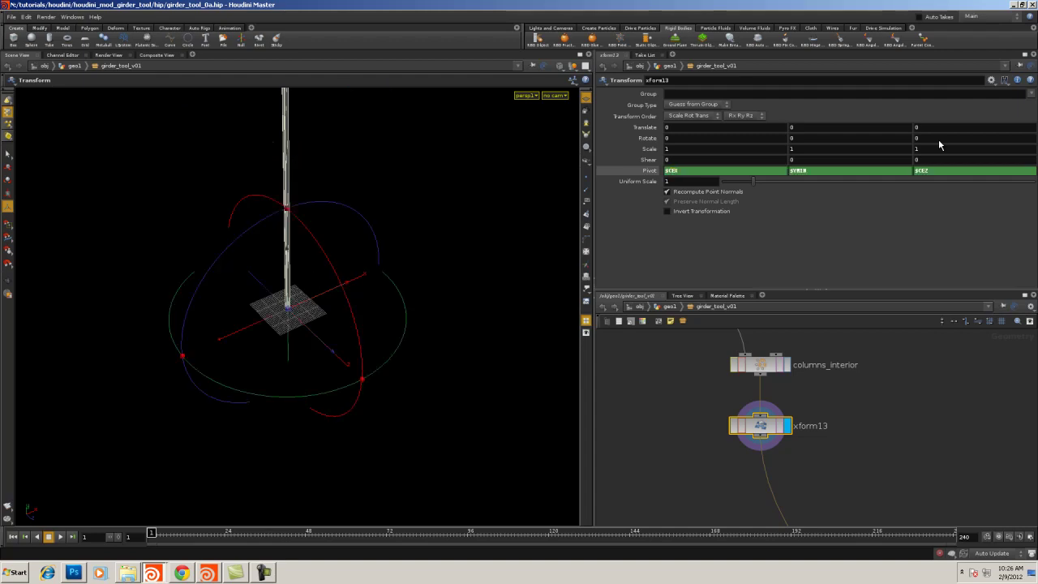
Reference interior_beam_sizex in the Transform's X scale and interior_beam_sizey in its Z scale
right_click(655, 150)
click(703, 227)
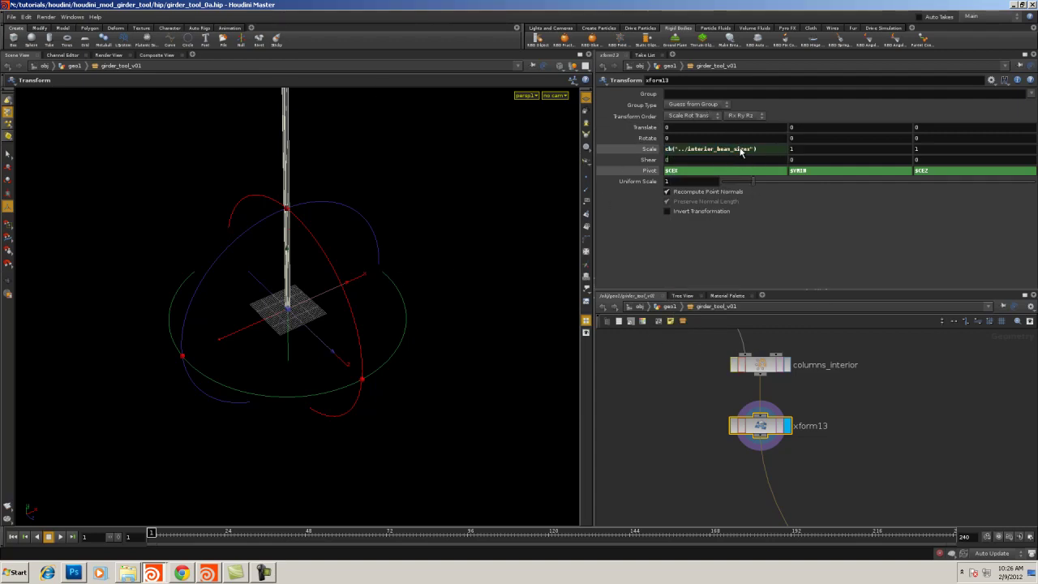
double_click(921, 150)
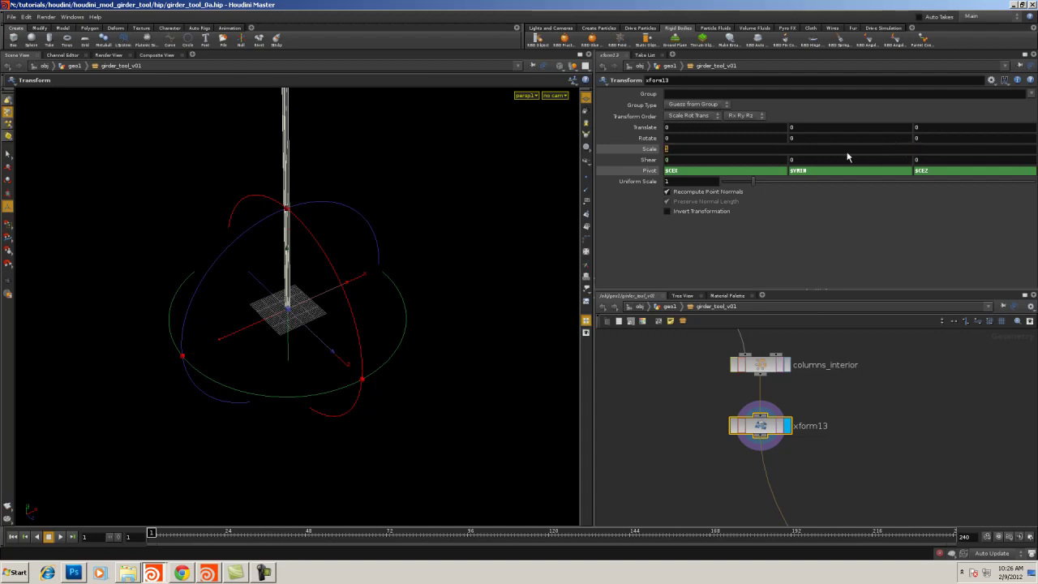
right_click(687, 151)
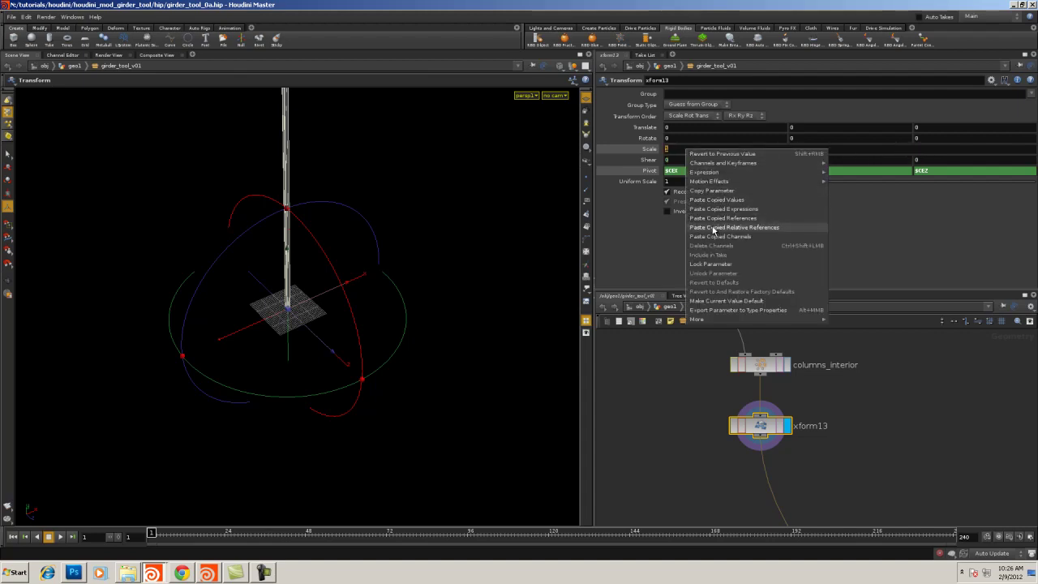
click(712, 231)
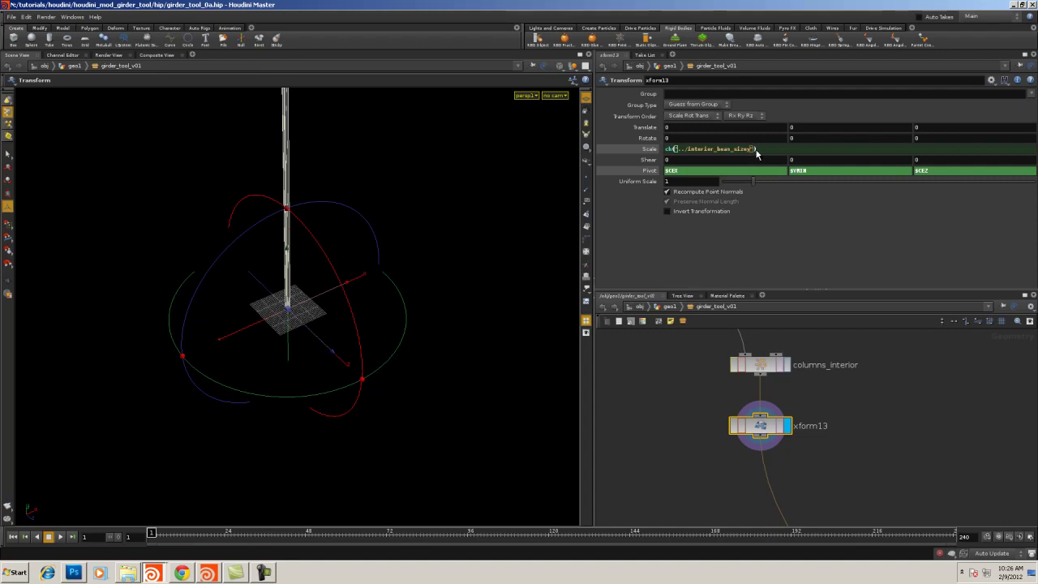
key(Return)
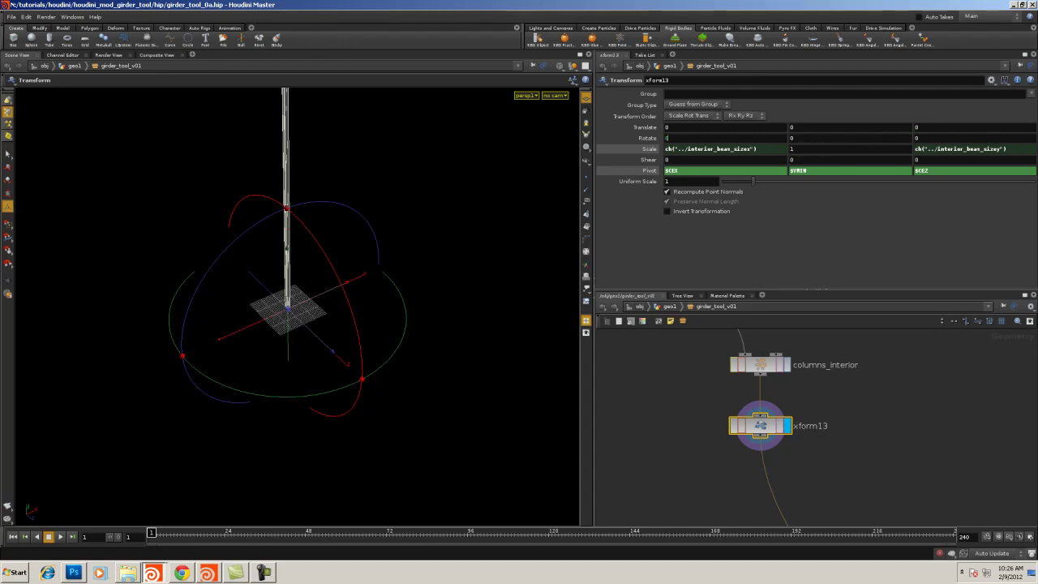
Display the GIRDER_OUT node at the end of the girder network and return to the geo1 level
middle_drag(949, 468, 842, 393)
middle_drag(912, 478, 827, 371)
middle_drag(945, 454, 828, 385)
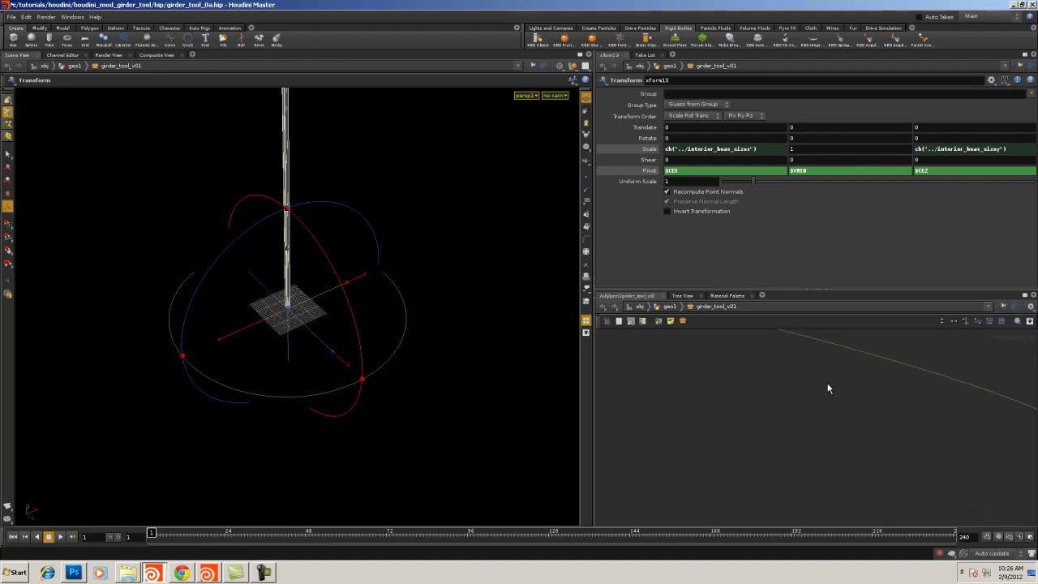
middle_drag(989, 470, 859, 426)
middle_drag(965, 361, 808, 281)
right_drag(819, 462, 769, 387)
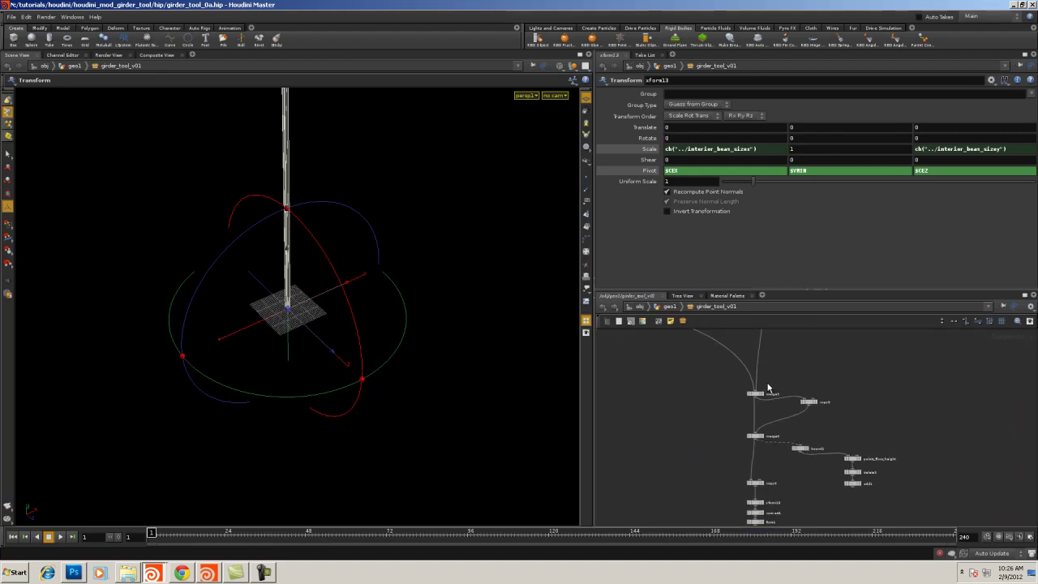
middle_drag(785, 496, 819, 345)
right_drag(804, 361, 787, 432)
click(811, 383)
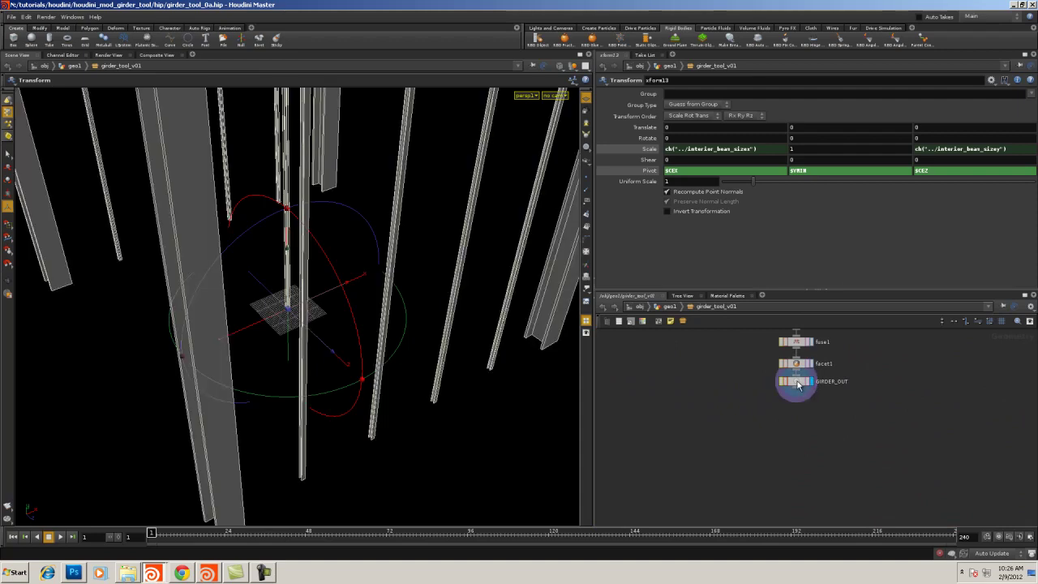
click(798, 382)
click(668, 306)
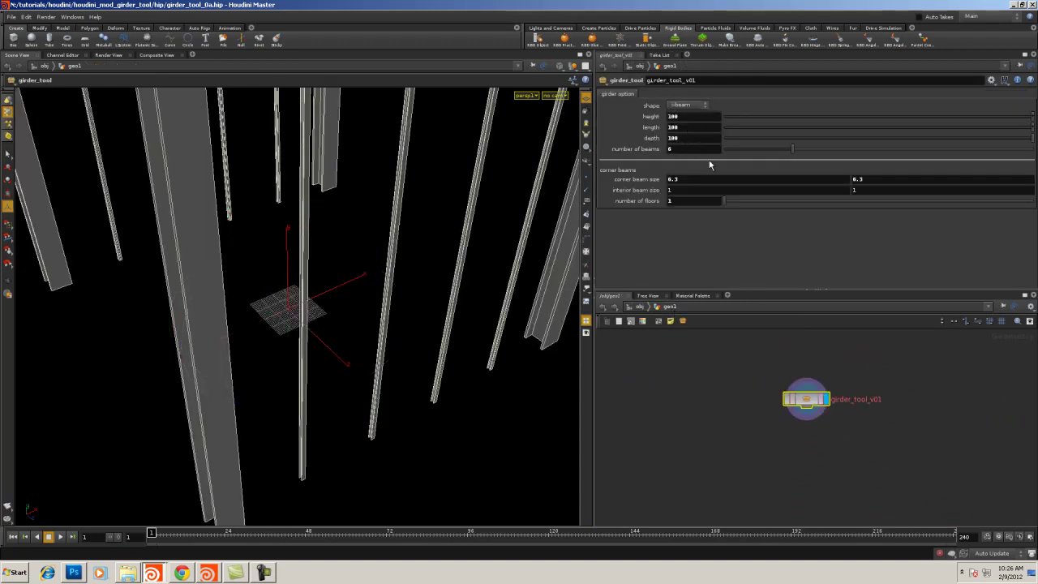
Set the girder asset's interior beam size to 5 in both directions and view the whole structure
middle_drag(665, 193, 665, 171)
click(690, 441)
alt+drag(312, 300, 288, 129)
alt+right_drag(486, 236, 290, 220)
drag(289, 219, 309, 291)
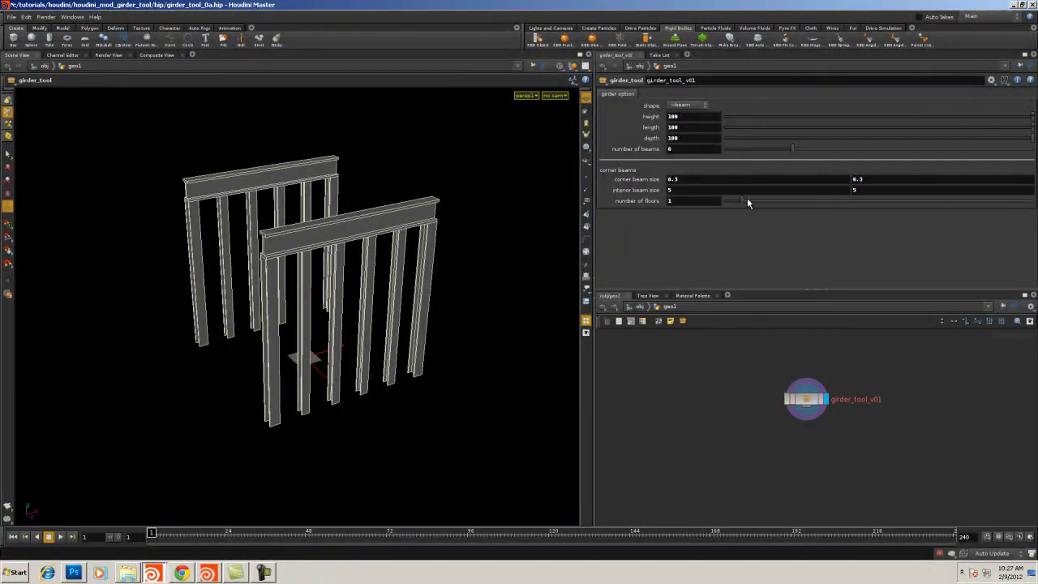
Set the girder asset's number of floors to 2 and its number of beams to 5
drag(747, 202, 765, 202)
drag(431, 407, 227, 337)
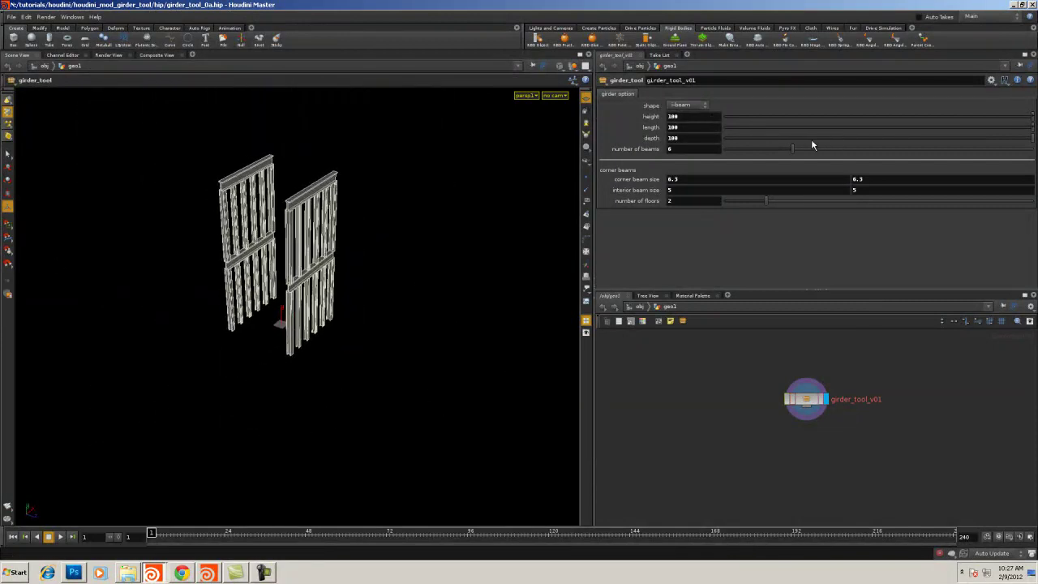
mouse_move(793, 151)
mouse_down()
mouse_move(742, 148)
mouse_move(778, 151)
mouse_up()
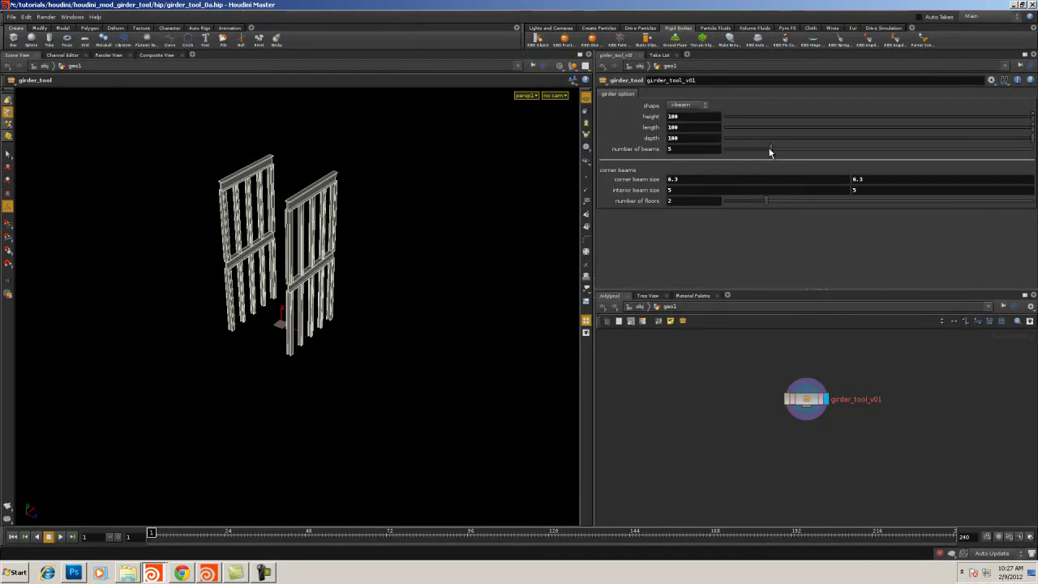
Set the girder's height to 72.5, its length to 330 and its depth to 250
middle_drag(648, 116, 474, 142)
middle_drag(655, 128, 755, 76)
middle_drag(685, 127, 758, 92)
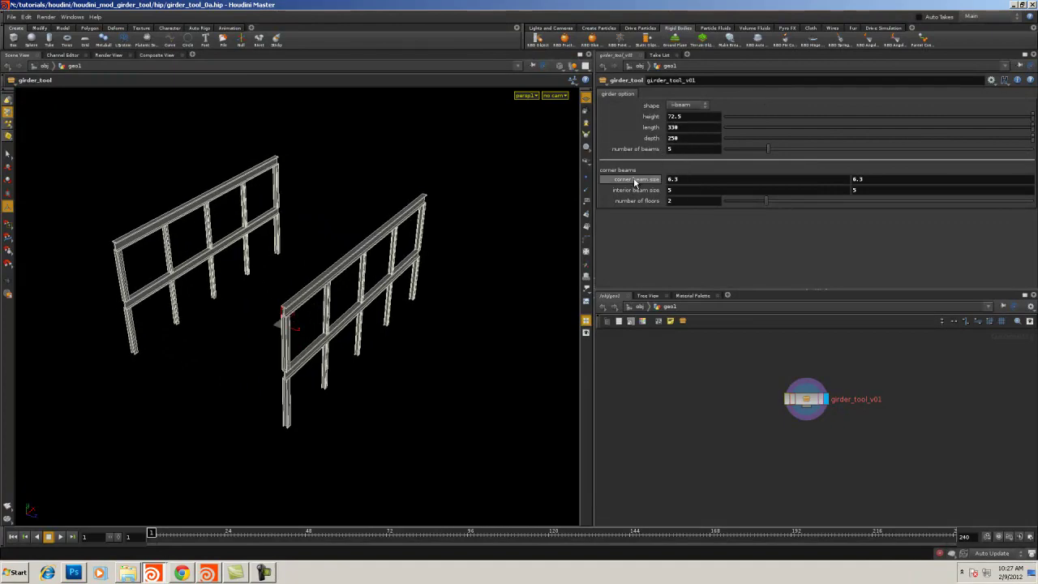
Set the corner beam size to 16.3 in both directions
middle_drag(635, 178, 654, 144)
key(Escape)
drag(440, 346, 409, 322)
Set the interior beam size to 25 in both directions and inspect where the interior columns meet the horizontal girder
middle_drag(637, 191, 660, 161)
drag(357, 427, 386, 390)
right_drag(691, 412, 206, 462)
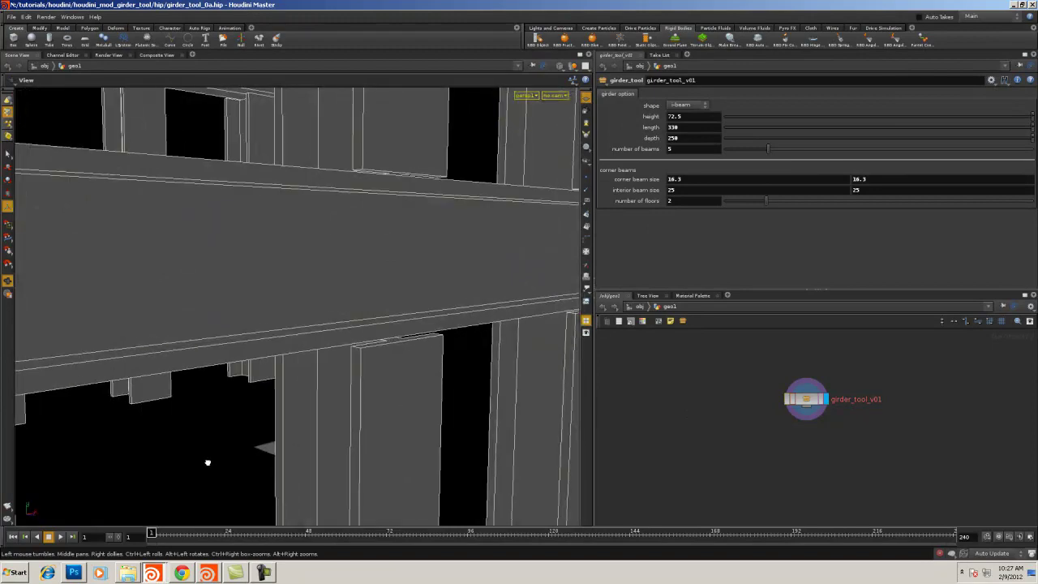
drag(206, 462, 208, 387)
middle_drag(208, 387, 413, 155)
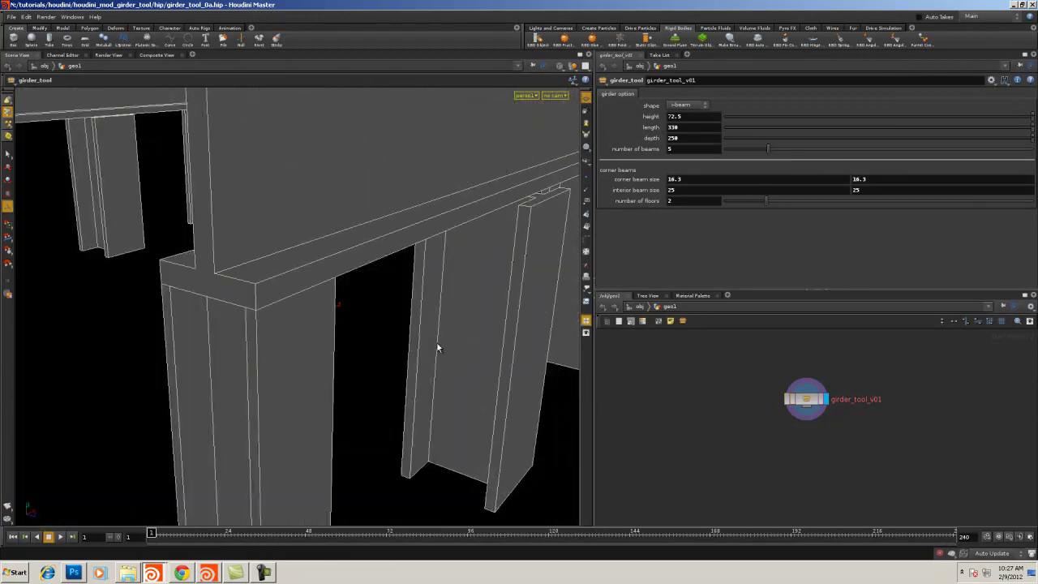
drag(437, 348, 630, 170)
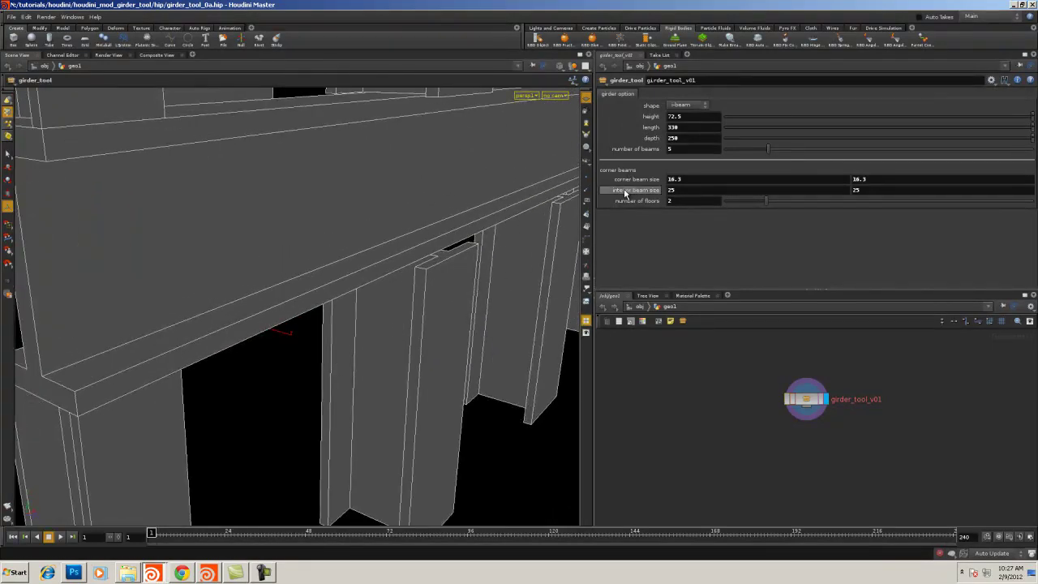
Set the interior beam size to 12.3 in both directions and the number of floors to 4
middle_drag(625, 192, 86, 327)
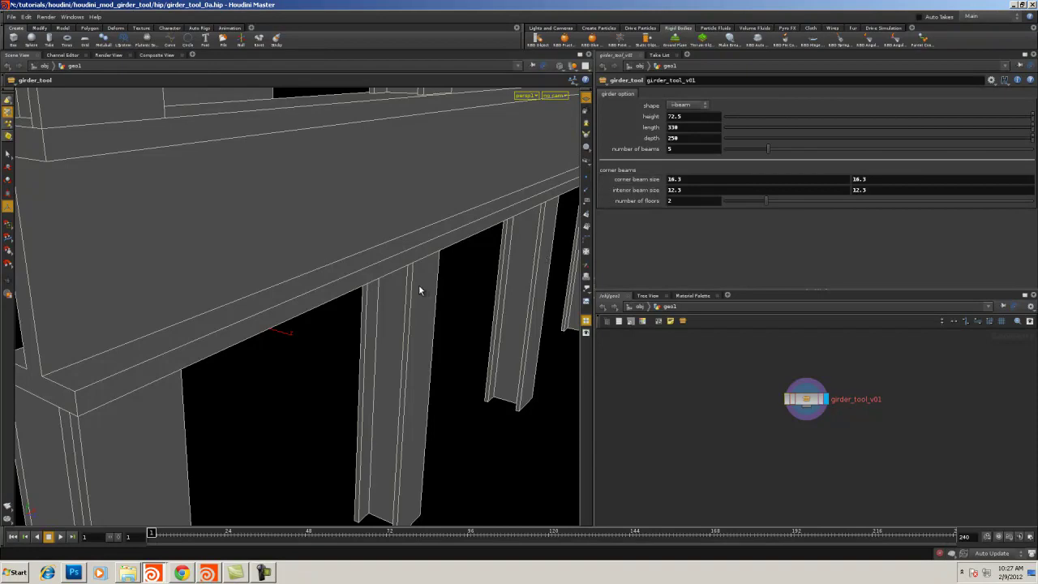
drag(419, 290, 270, 346)
right_drag(271, 346, 305, 348)
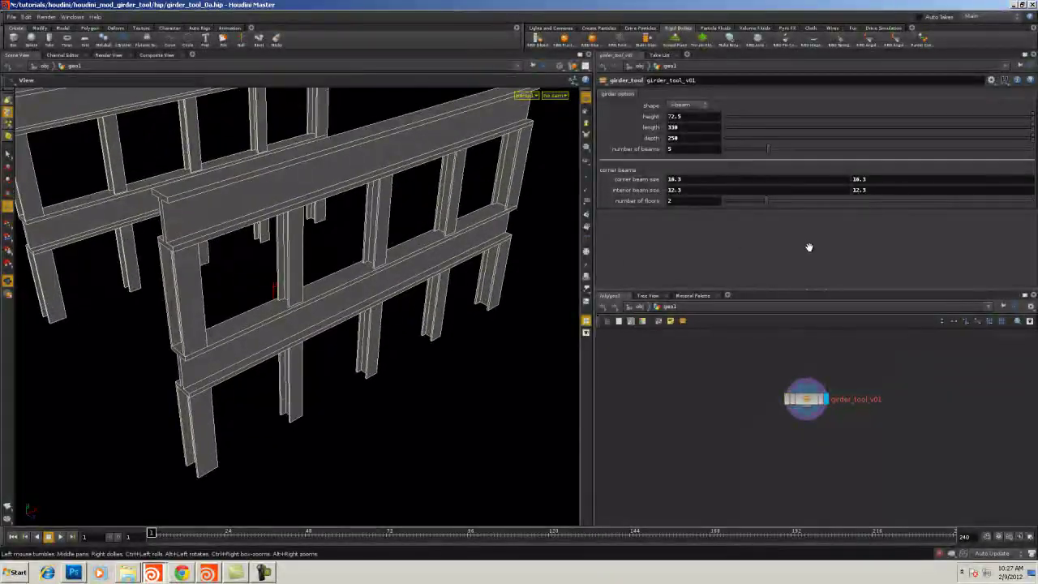
drag(771, 208, 816, 201)
right_drag(349, 316, 119, 375)
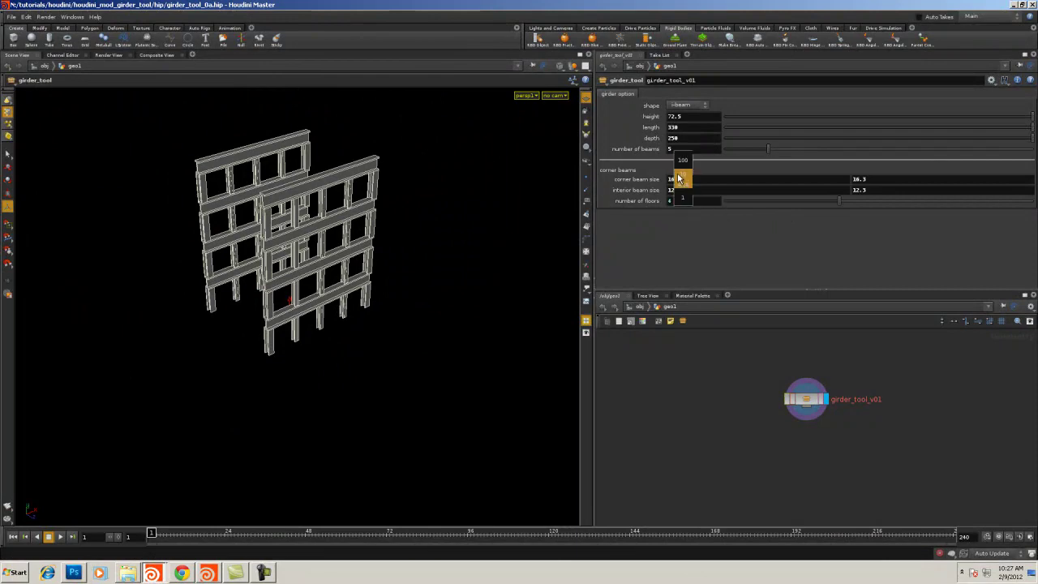
Set the number of floors to 104 and inspect the tower from its base to its full height
middle_drag(679, 179, 719, 188)
drag(400, 357, 513, 260)
drag(364, 265, 376, 306)
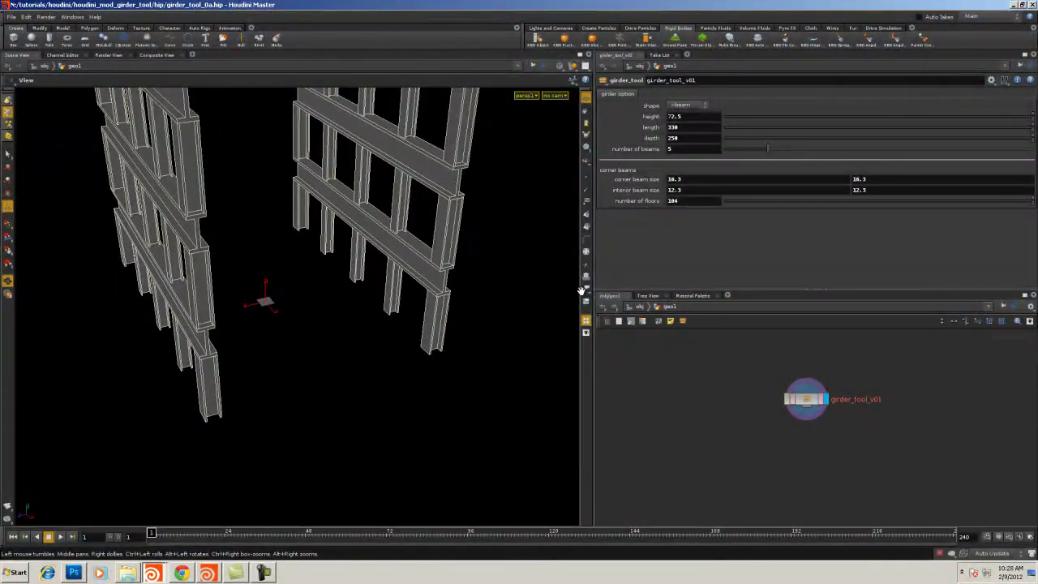
drag(385, 352, 430, 338)
drag(421, 244, 481, 396)
right_drag(481, 395, 343, 326)
drag(343, 326, 387, 370)
right_drag(386, 371, 340, 305)
drag(339, 305, 282, 317)
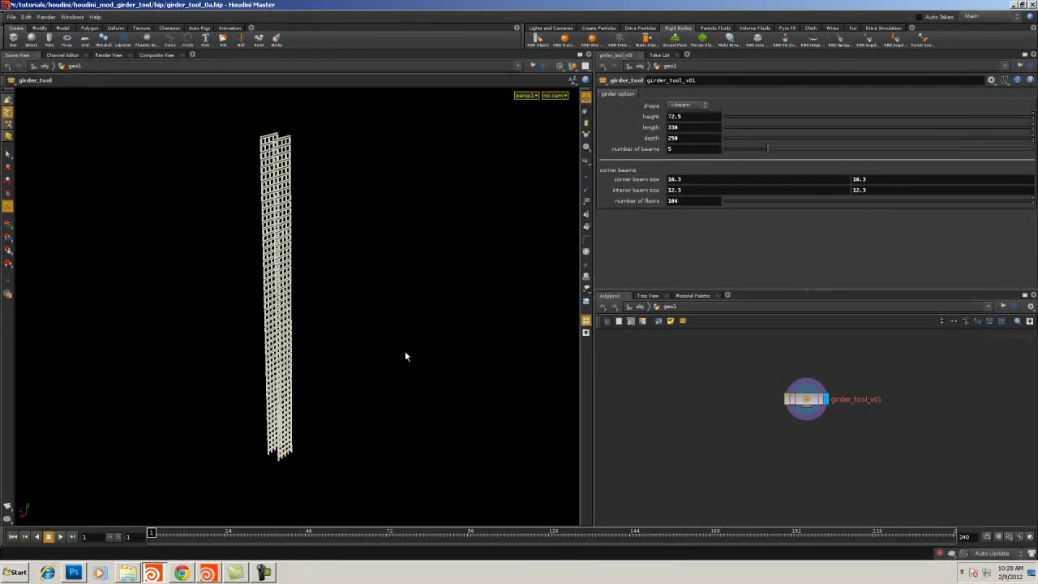